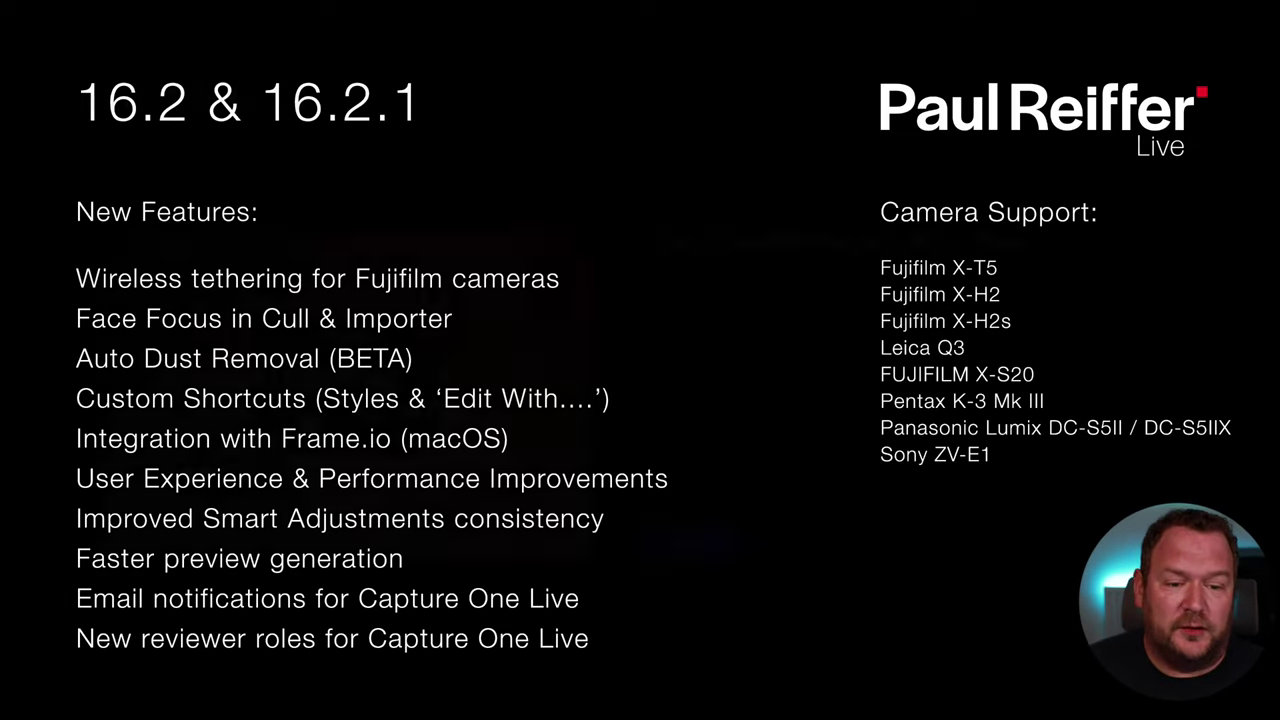
Advance to the All In One slide listing bundle benefits and the 15% Early Bird discount.
key("Right")
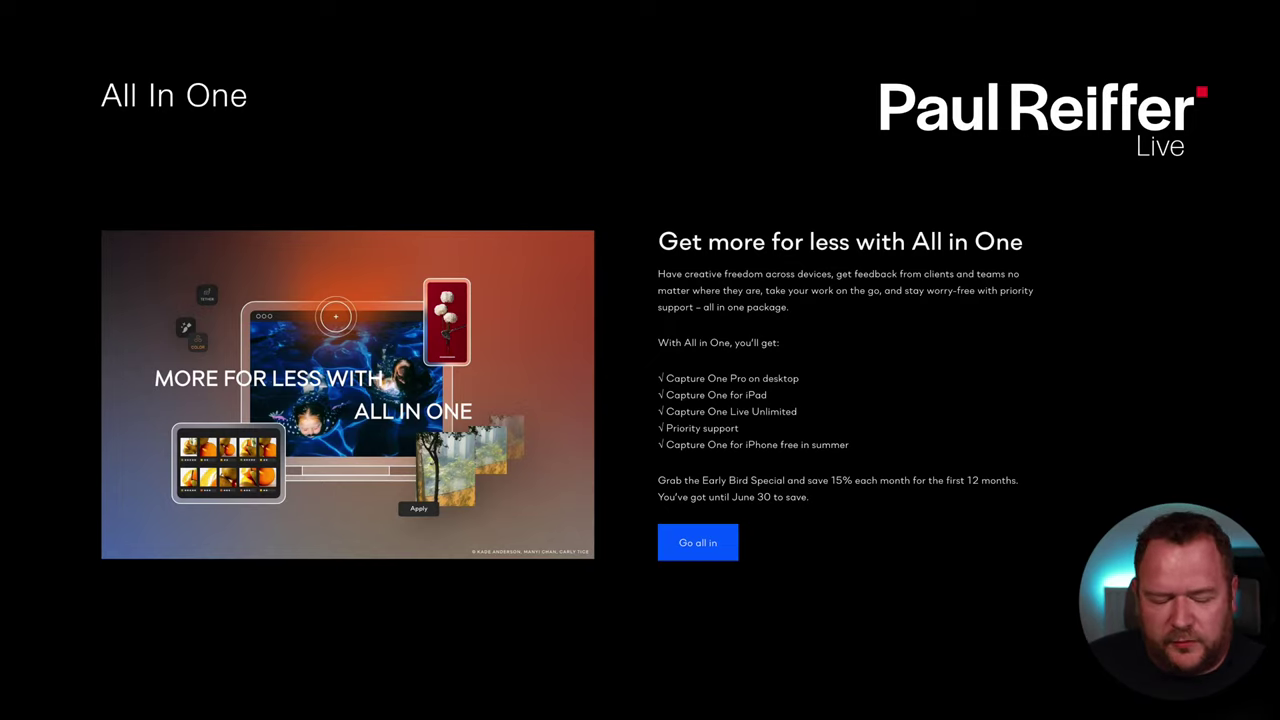
Advance to the 23 Elevation Styles slide.
key("Right")
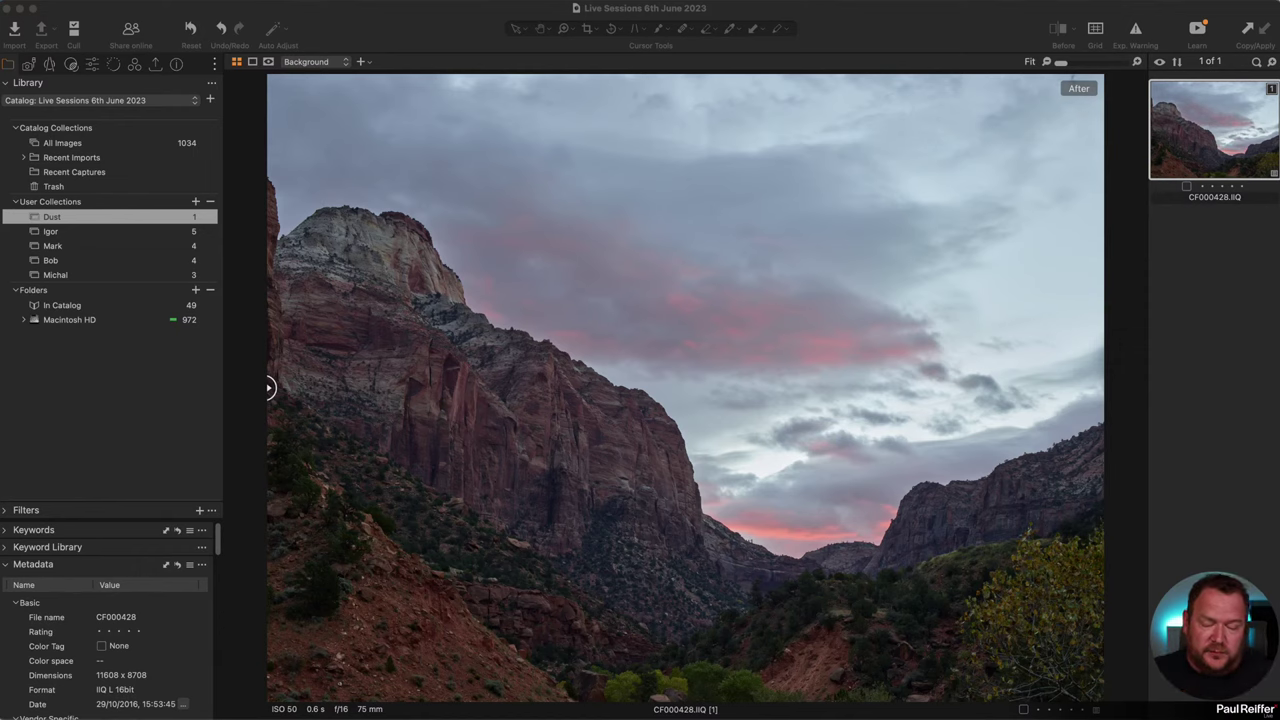
Bring Capture One forward with the canyon image and show the heal/clone mask options.
left_click(831, 24)
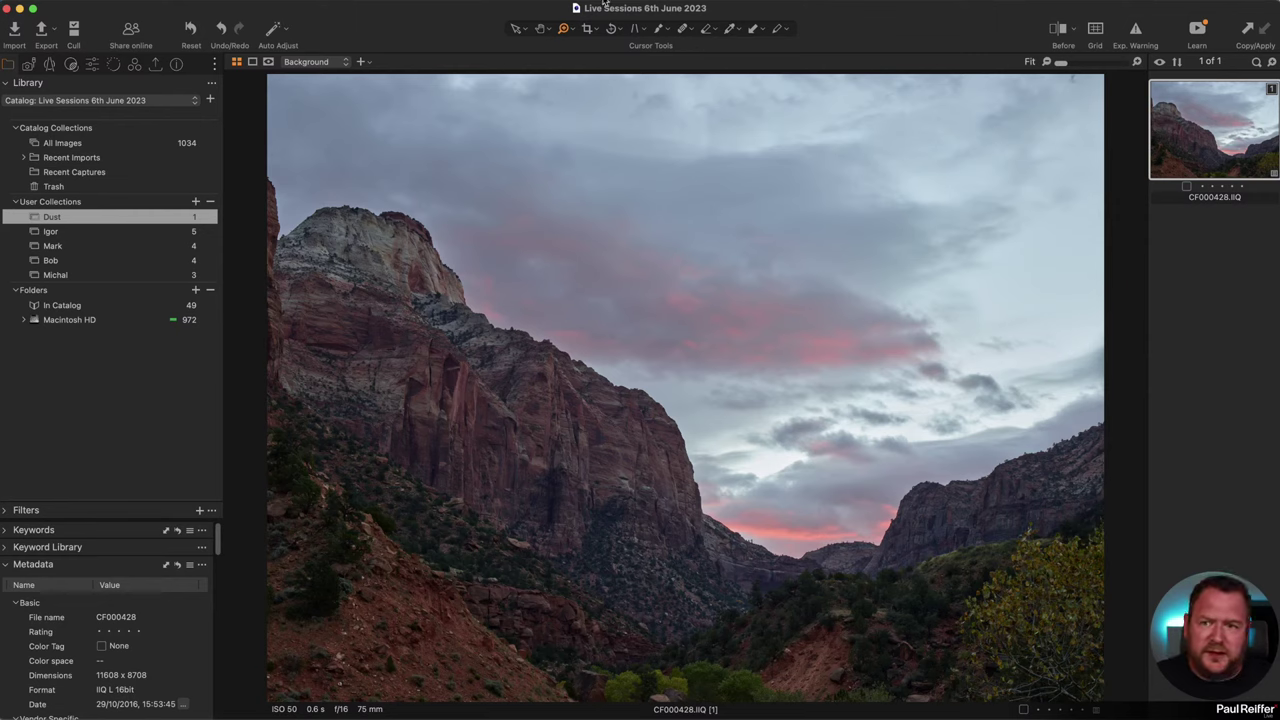
left_click(690, 30)
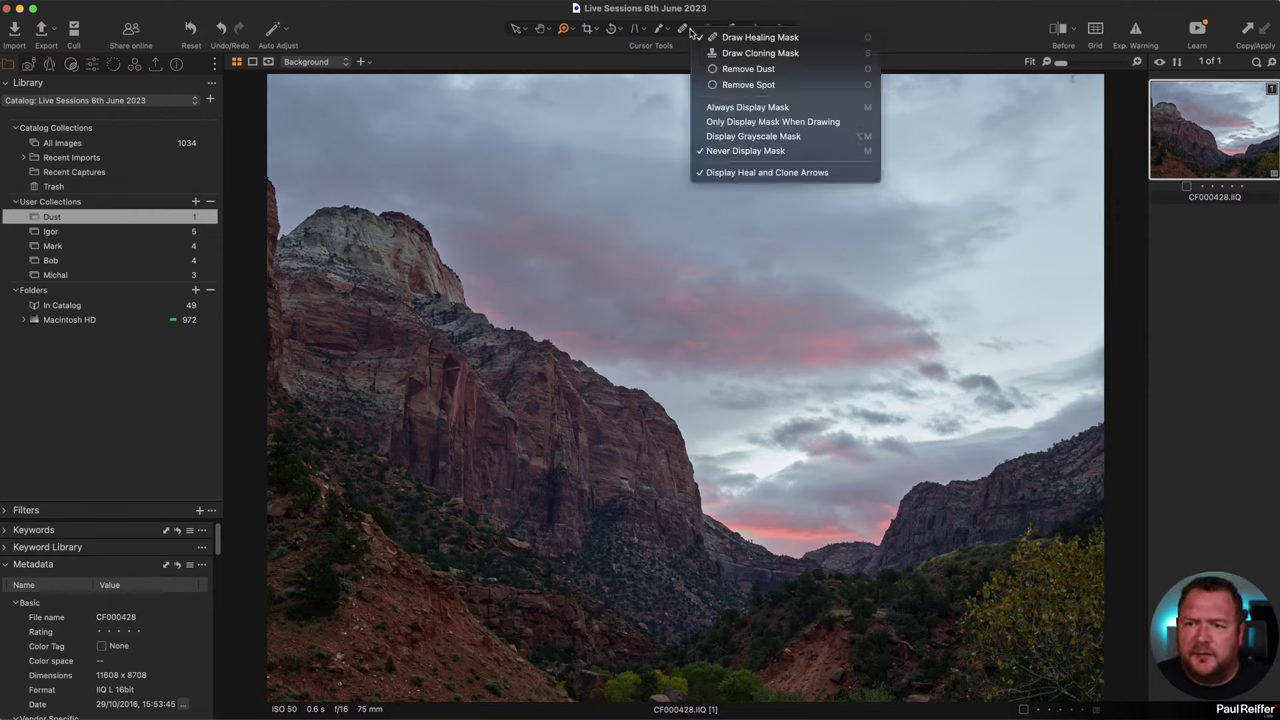
Use Remove Spot with Draw Healing Mask to place a first heal spot in the sky.
left_click(766, 84)
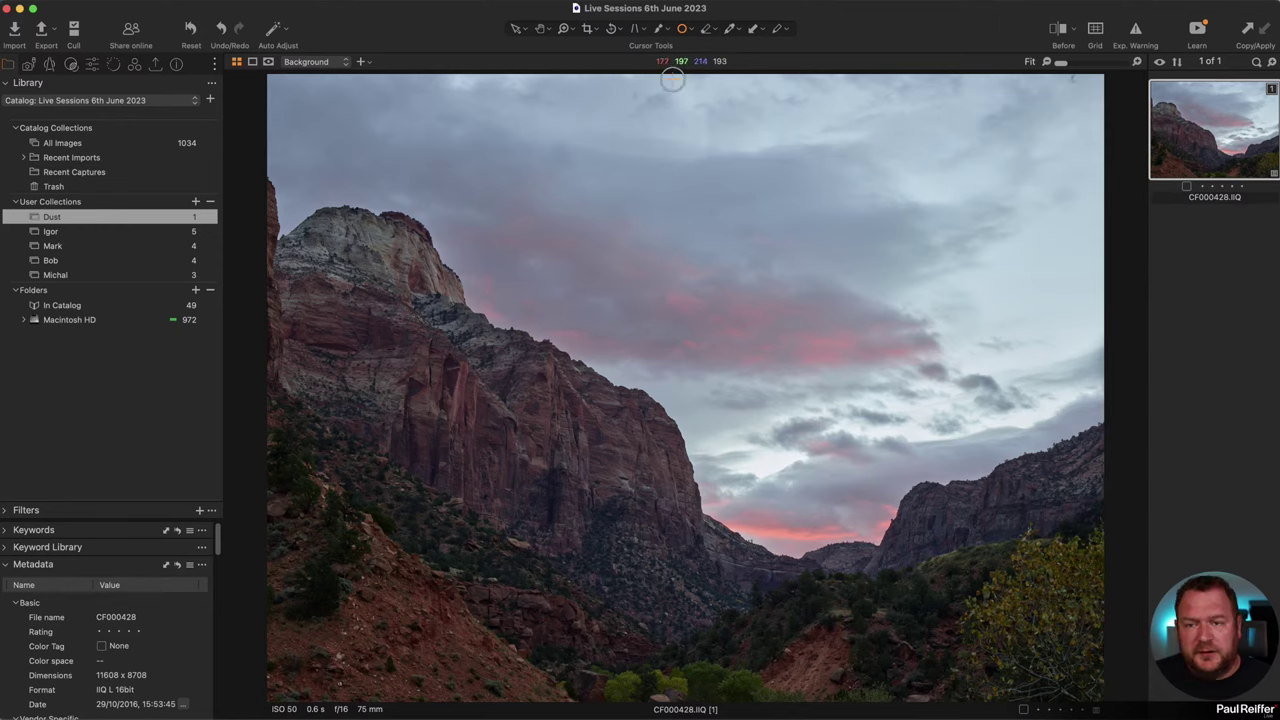
left_click(688, 31)
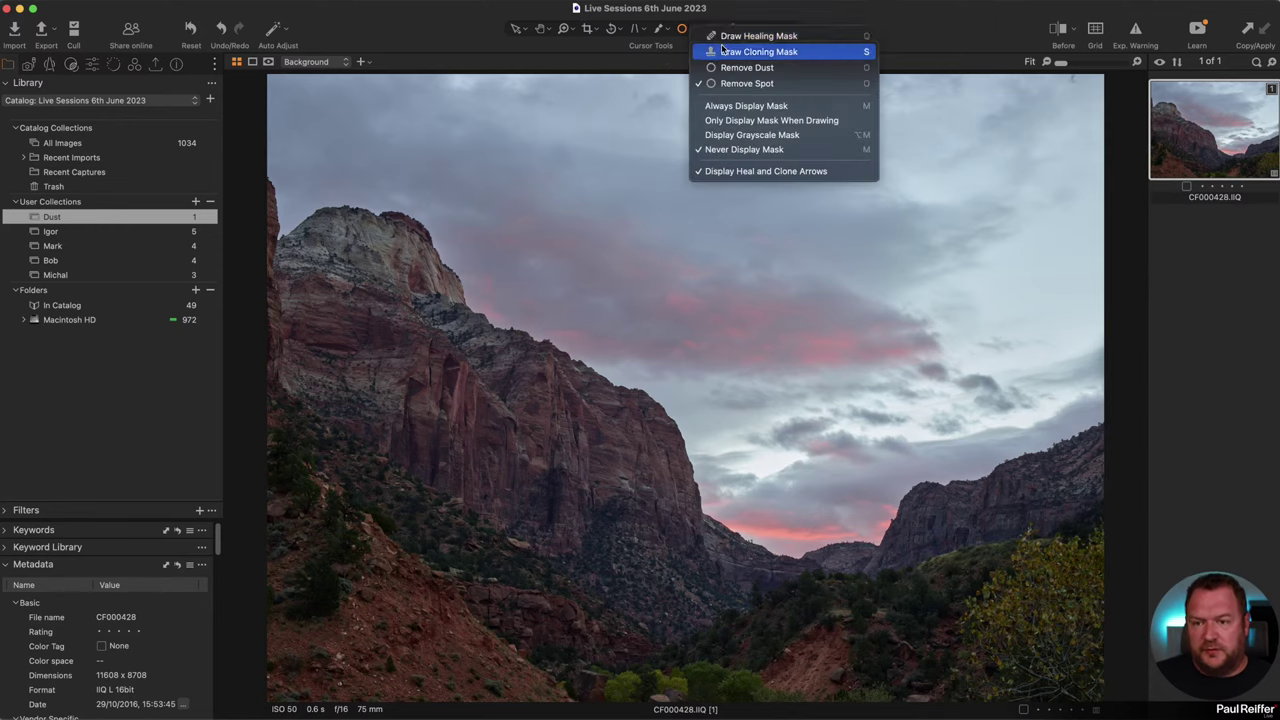
left_click(728, 37)
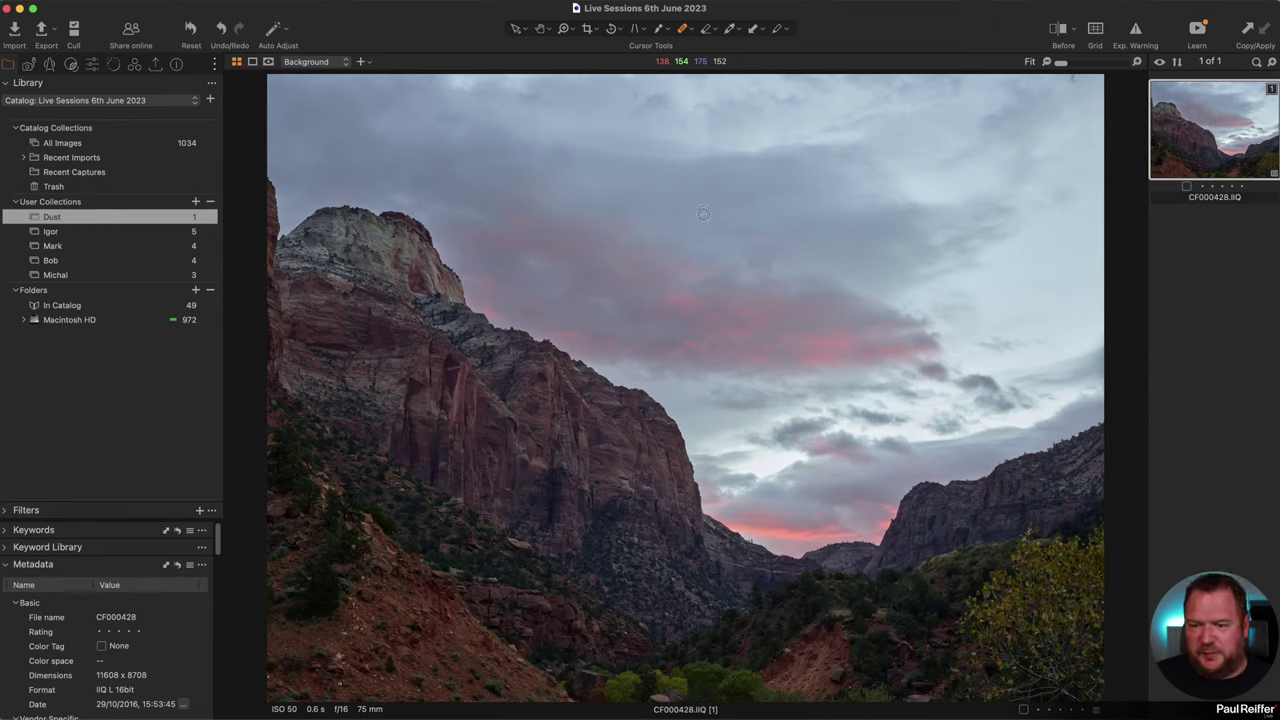
left_click(962, 385)
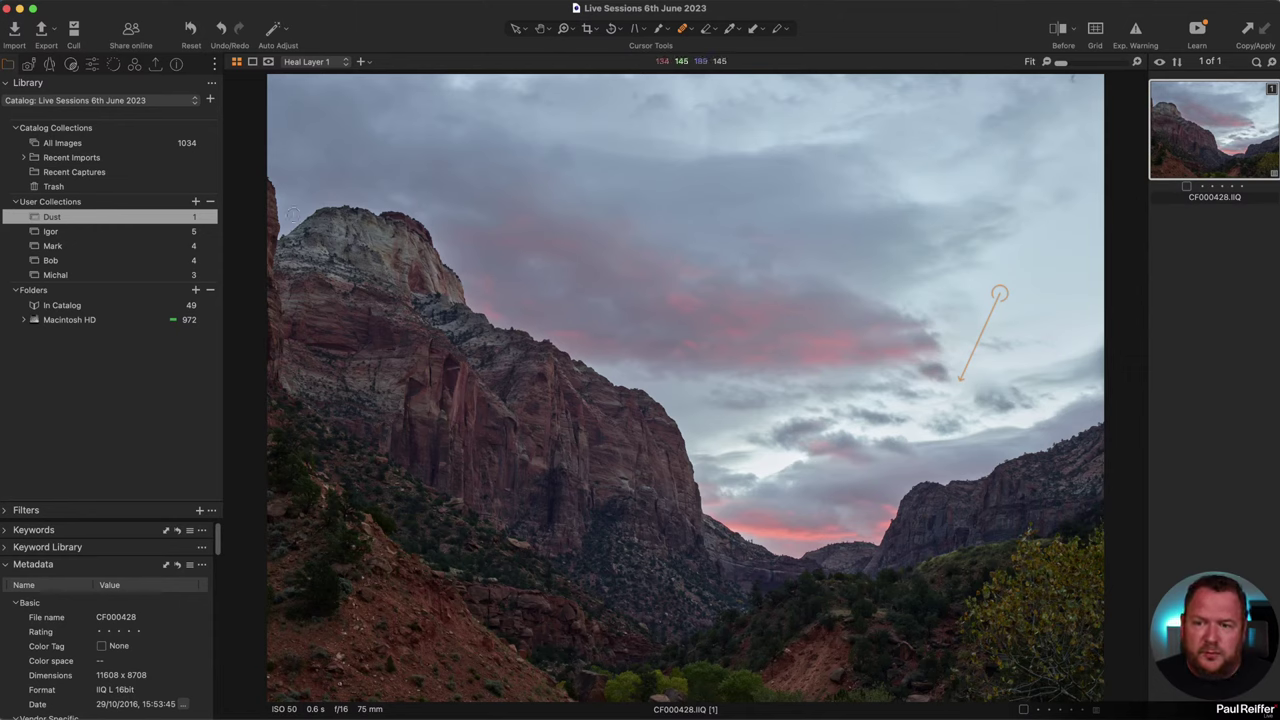
Add three more heal spots across the rock and sky, then show the layer and adjustment tools.
left_click(448, 392)
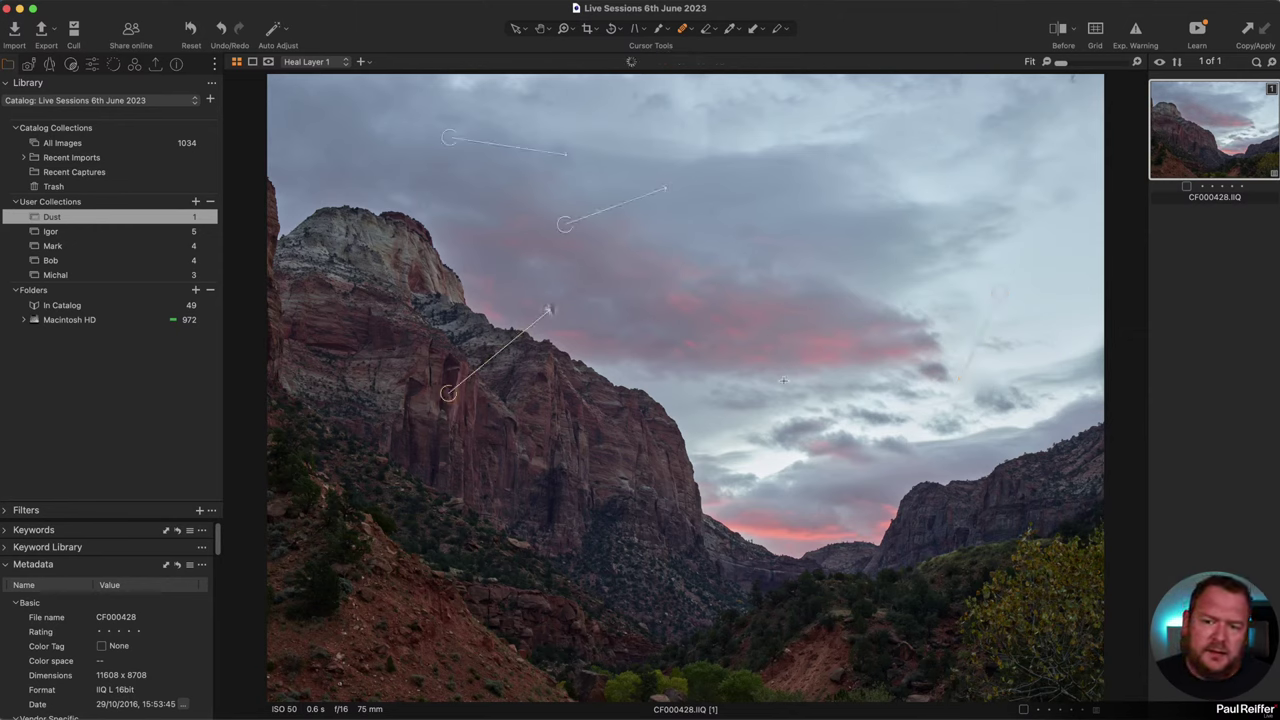
left_click(771, 217)
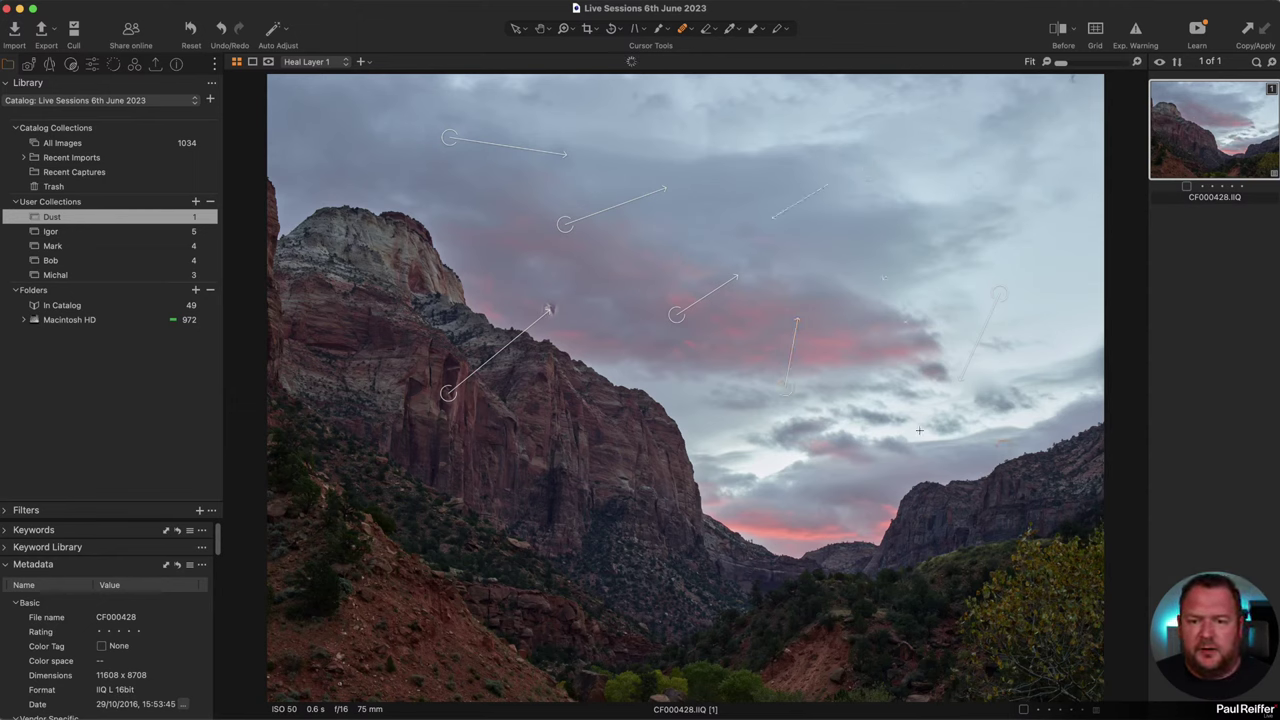
left_click(773, 459)
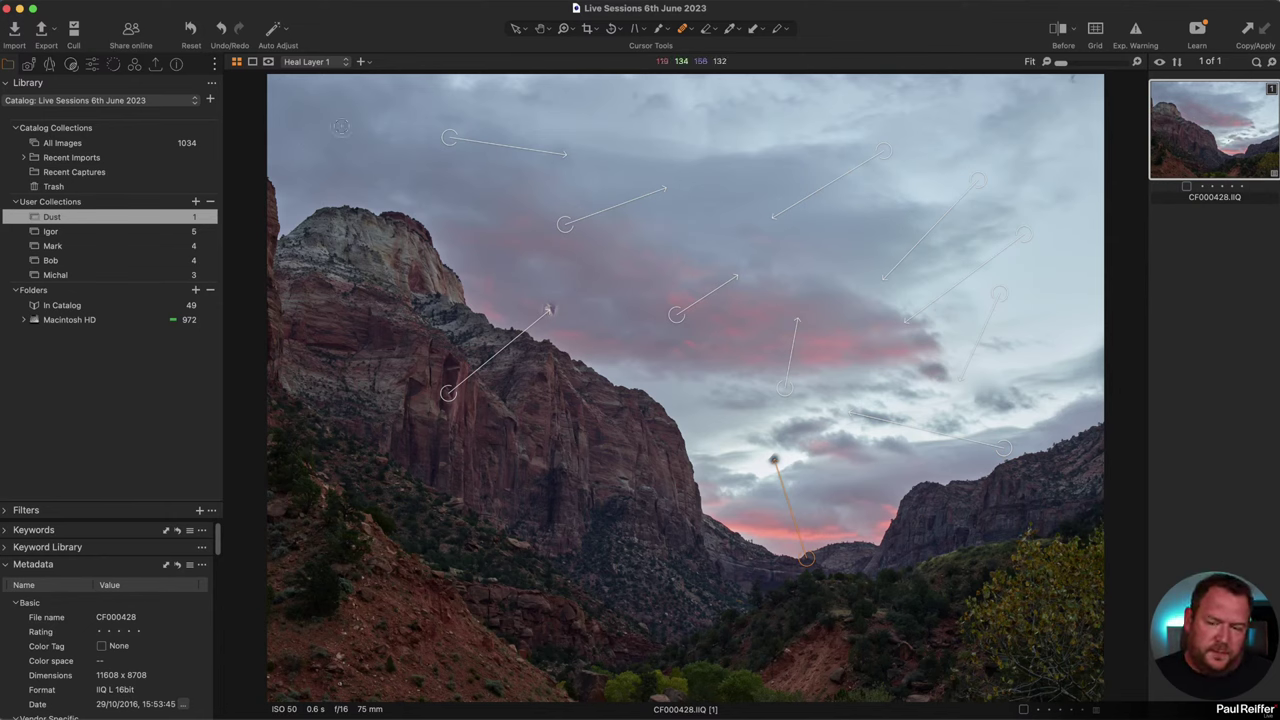
left_click(91, 64)
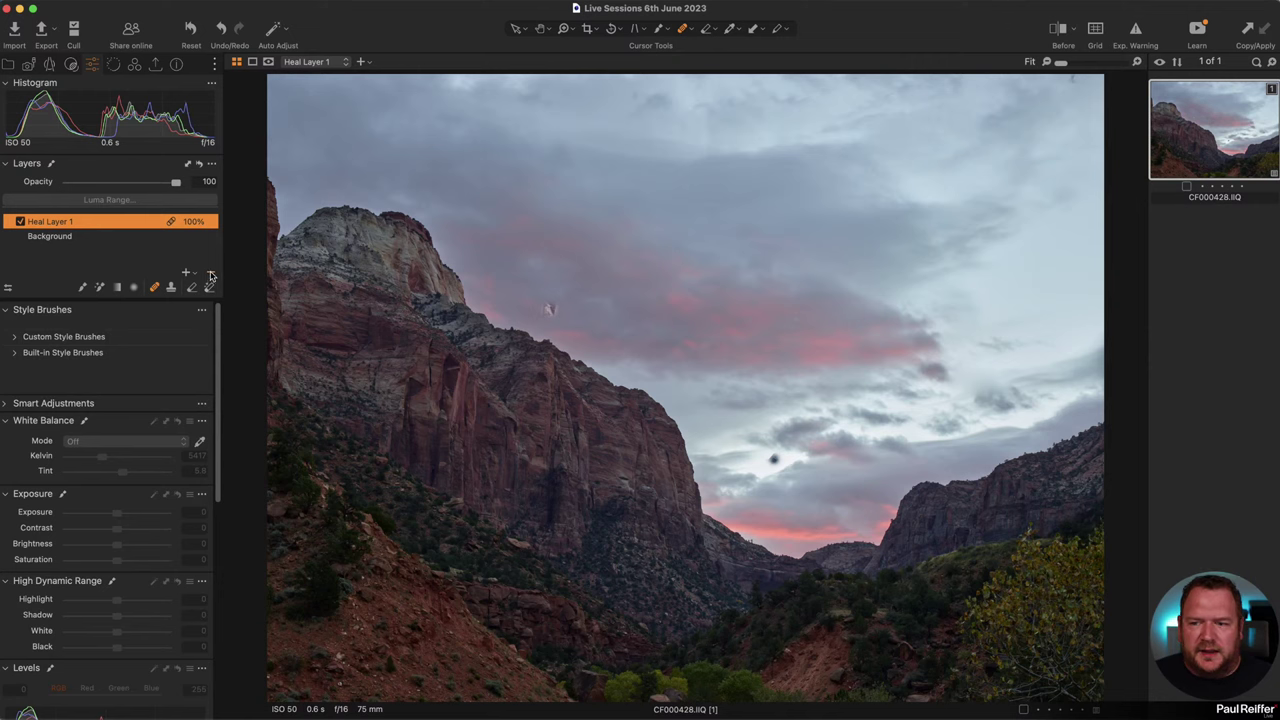
Delete Heal Layer 1 and check the sky at 100% before returning to the full view.
left_click(210, 274)
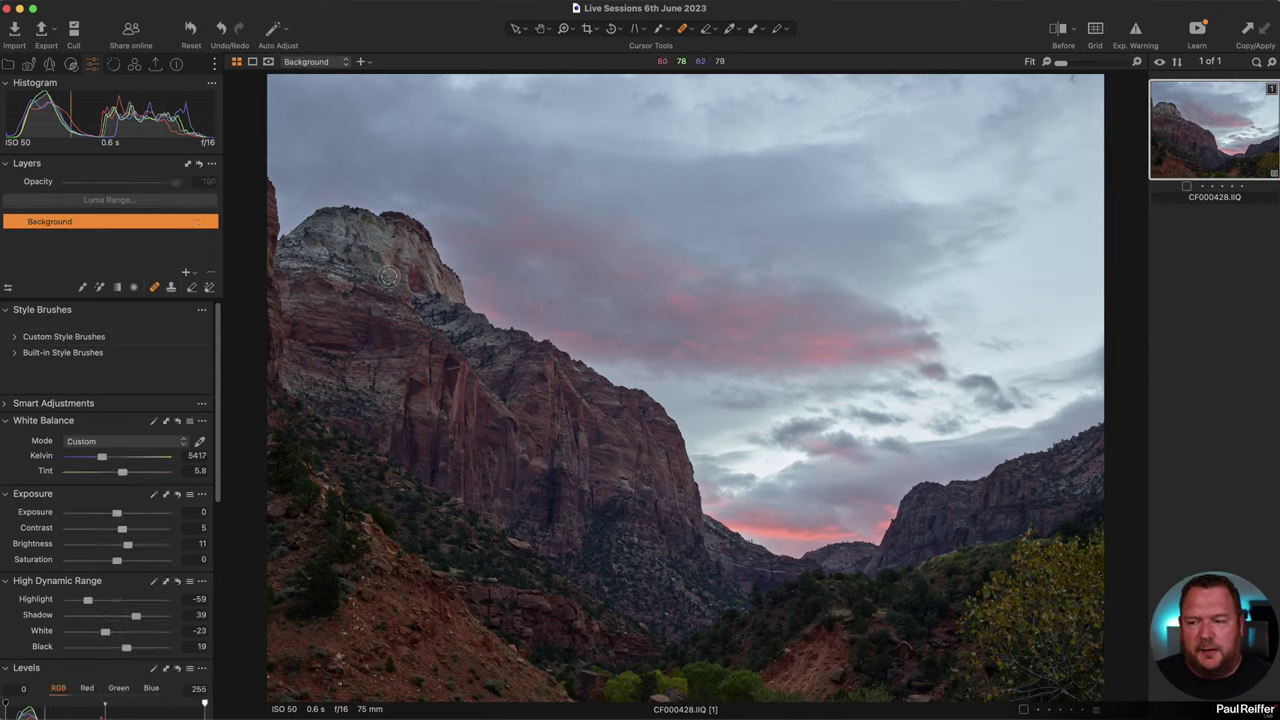
key("h")
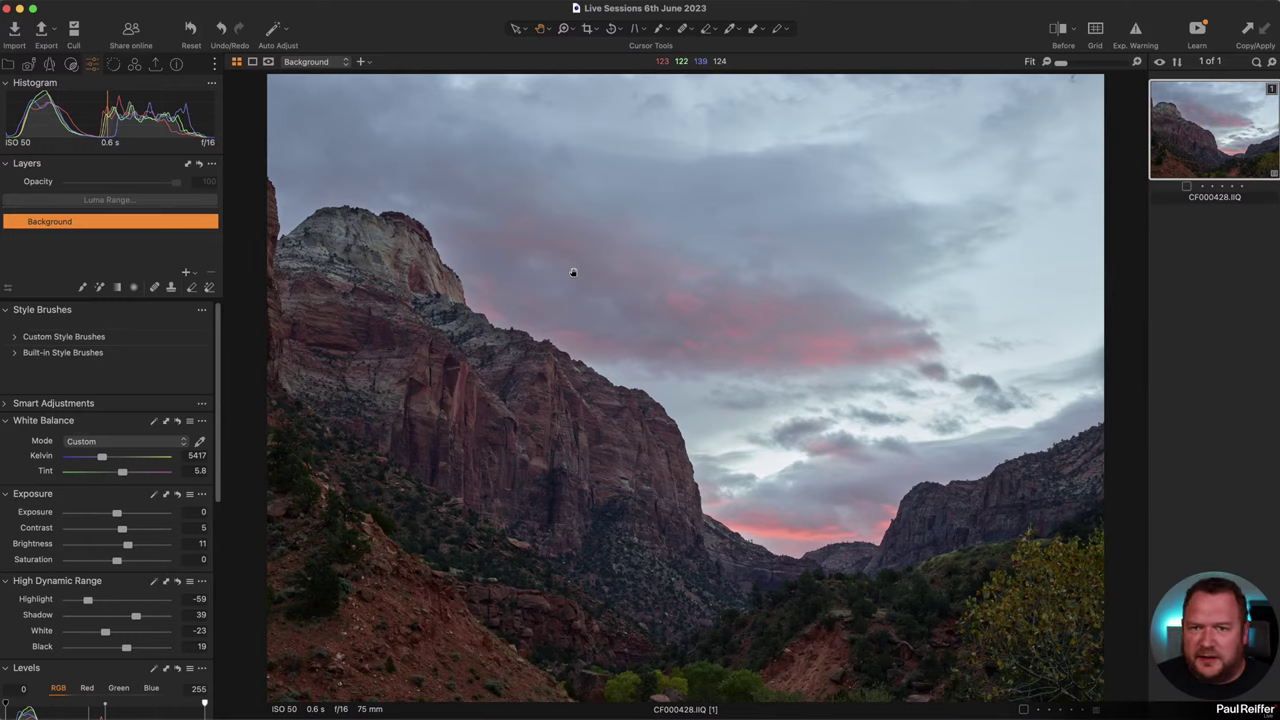
left_click(871, 197)
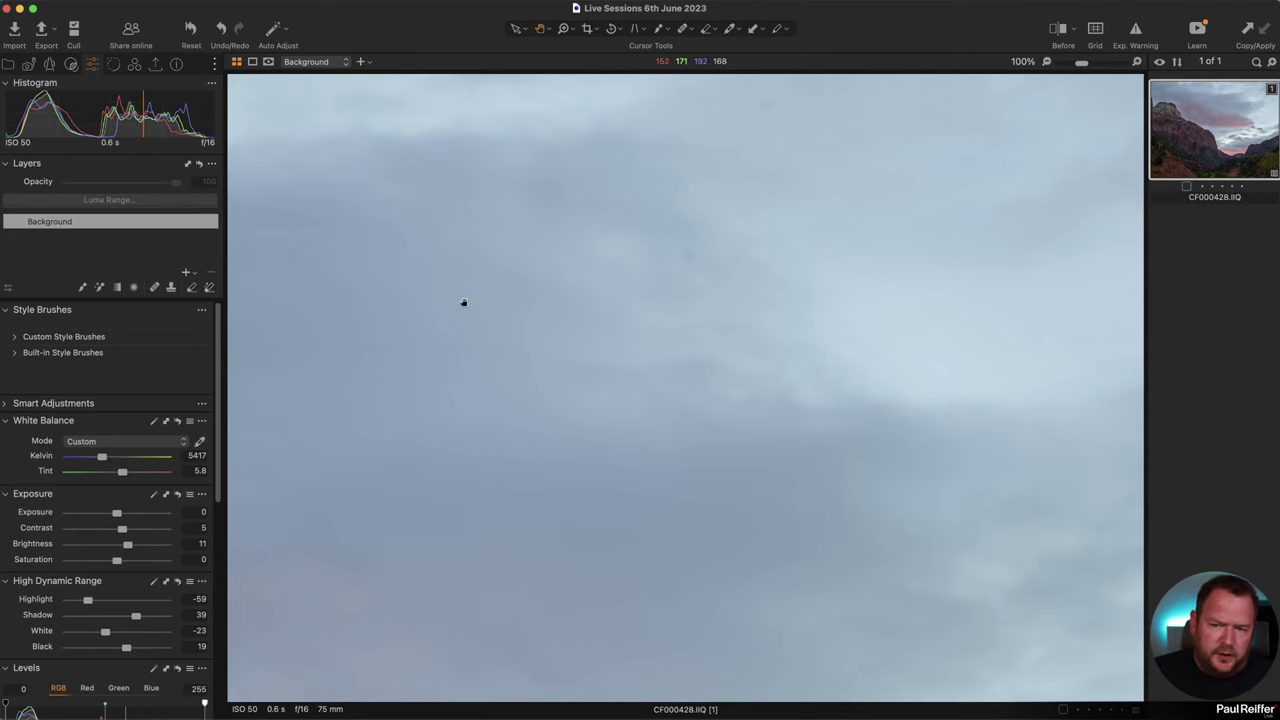
left_click(689, 305)
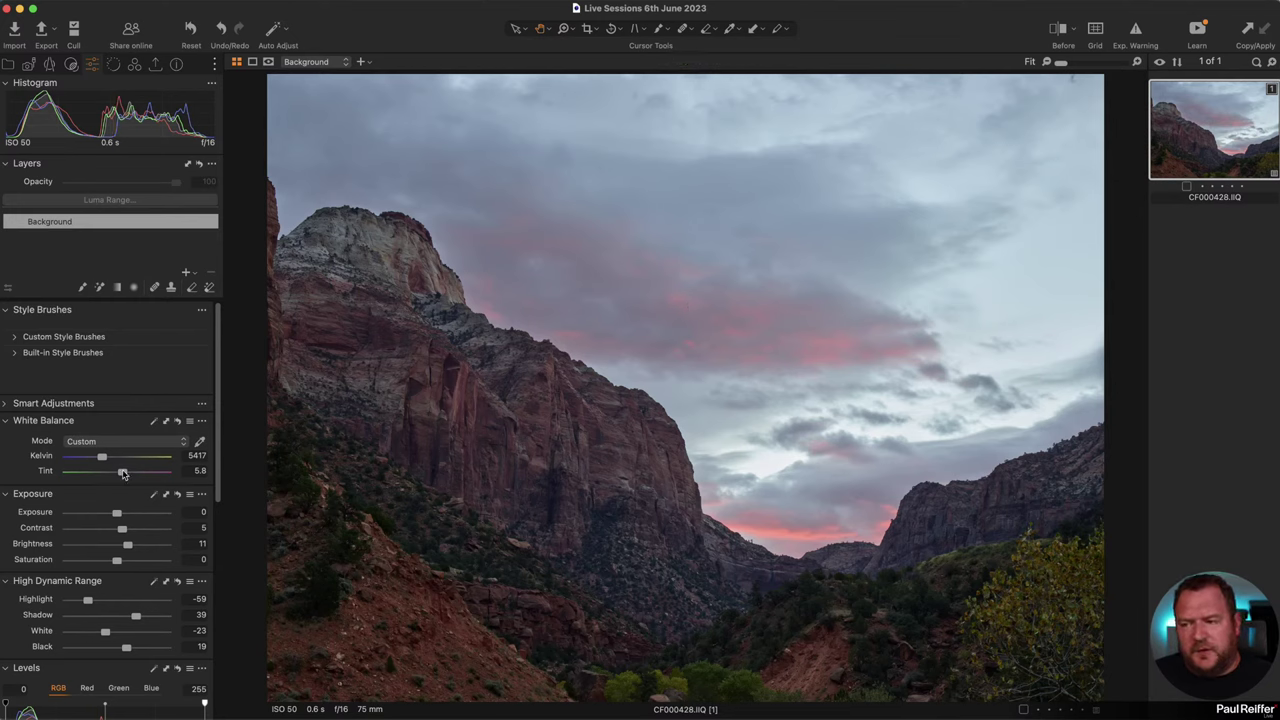
Add a filled adjustment layer and apply the Rainbow-Splat curve preset to it.
left_click(186, 272)
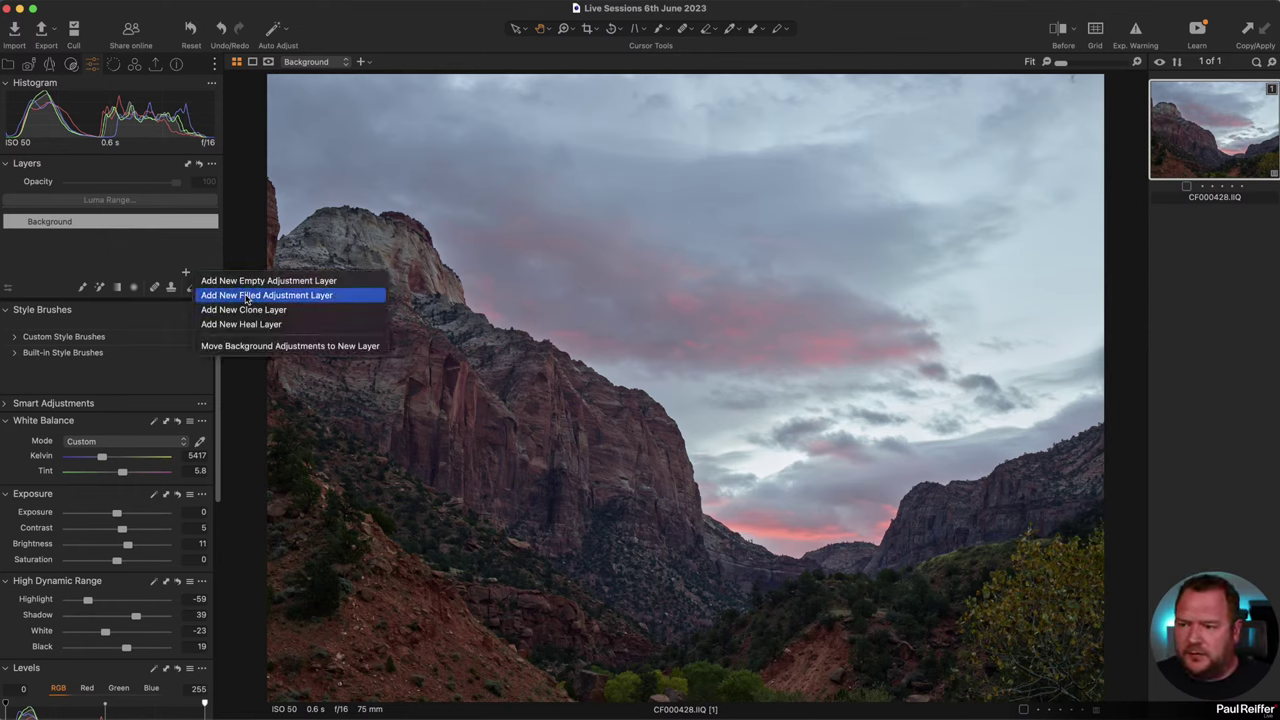
left_click(245, 296)
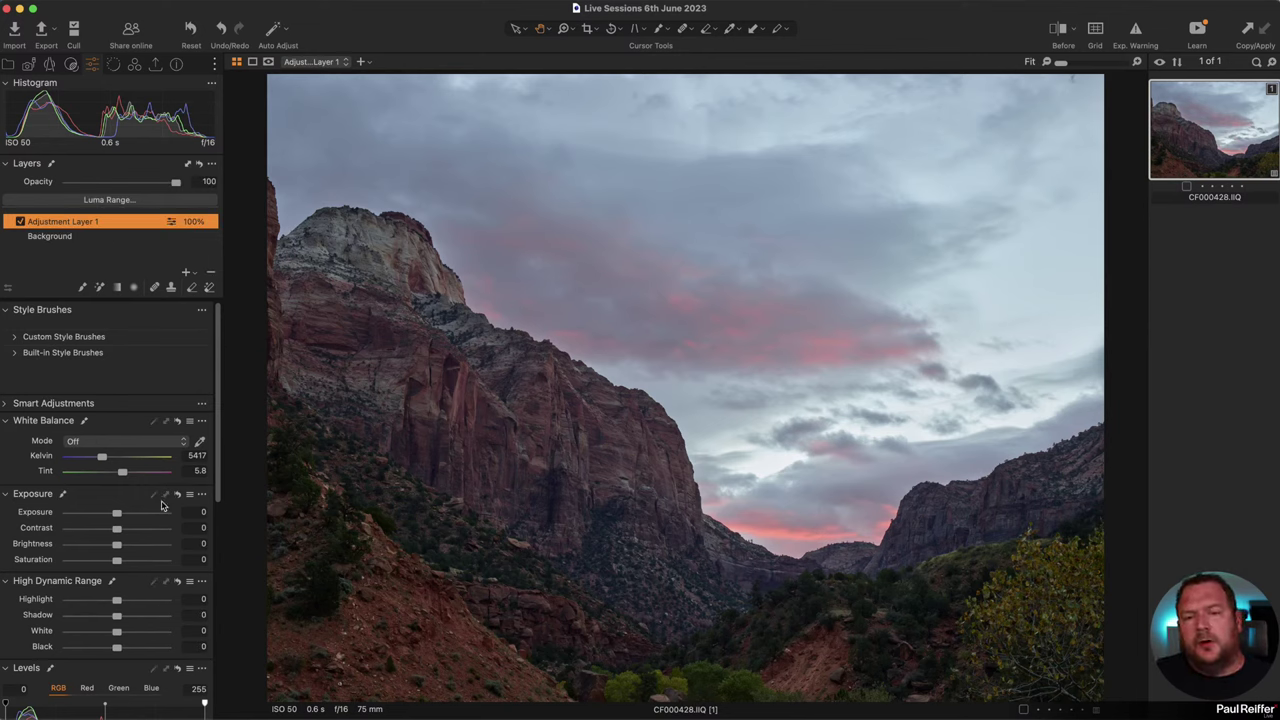
scroll(126, 556, "down", 3)
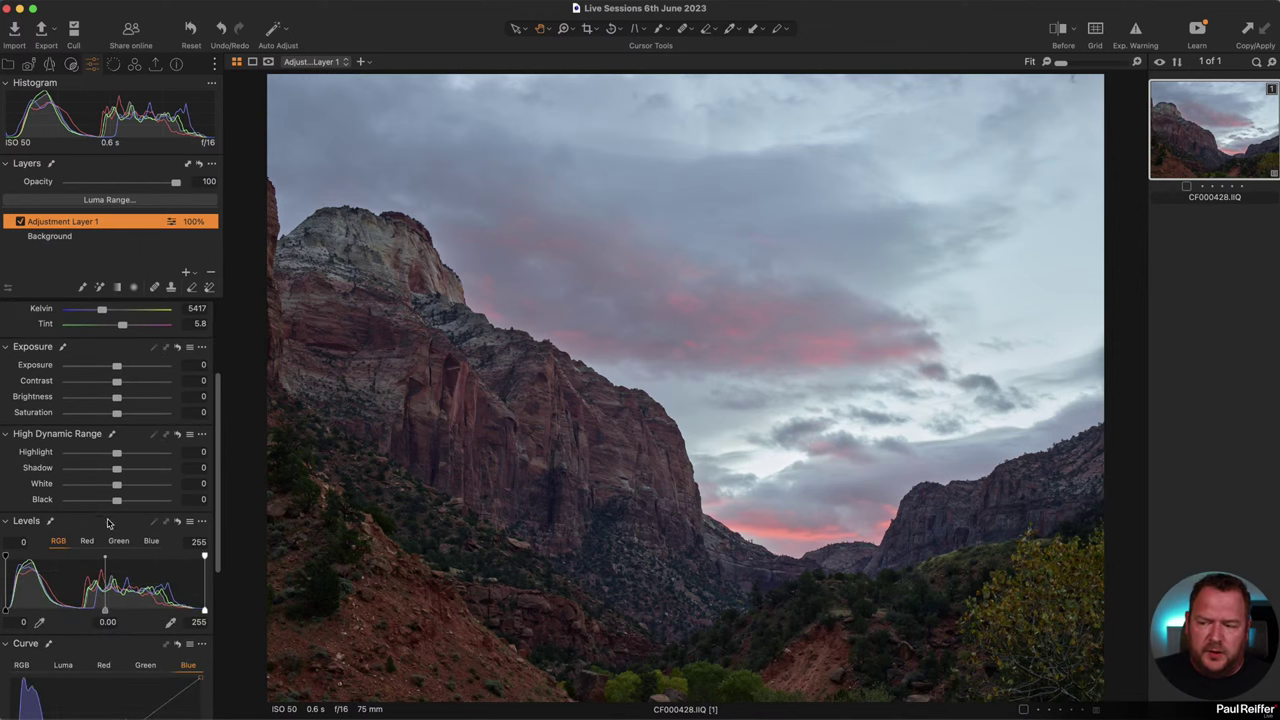
scroll(108, 523, "down", 4)
left_click(191, 447)
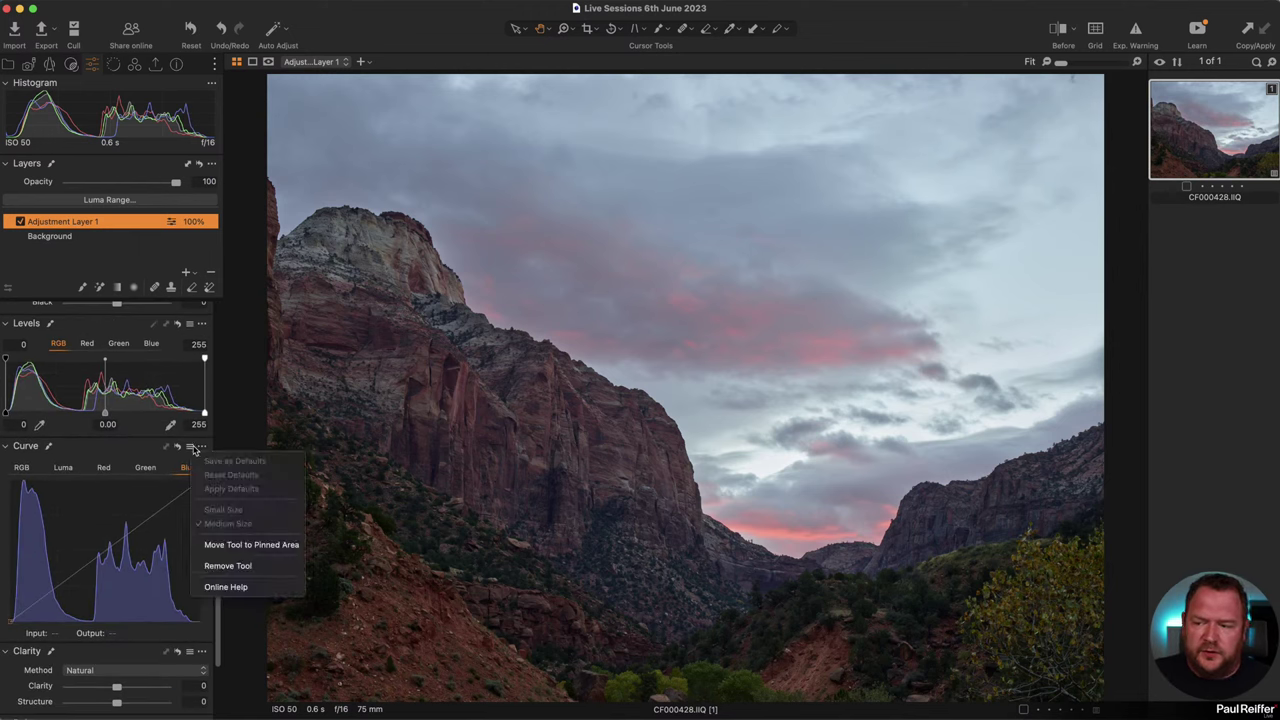
left_click(191, 447)
left_click(190, 447)
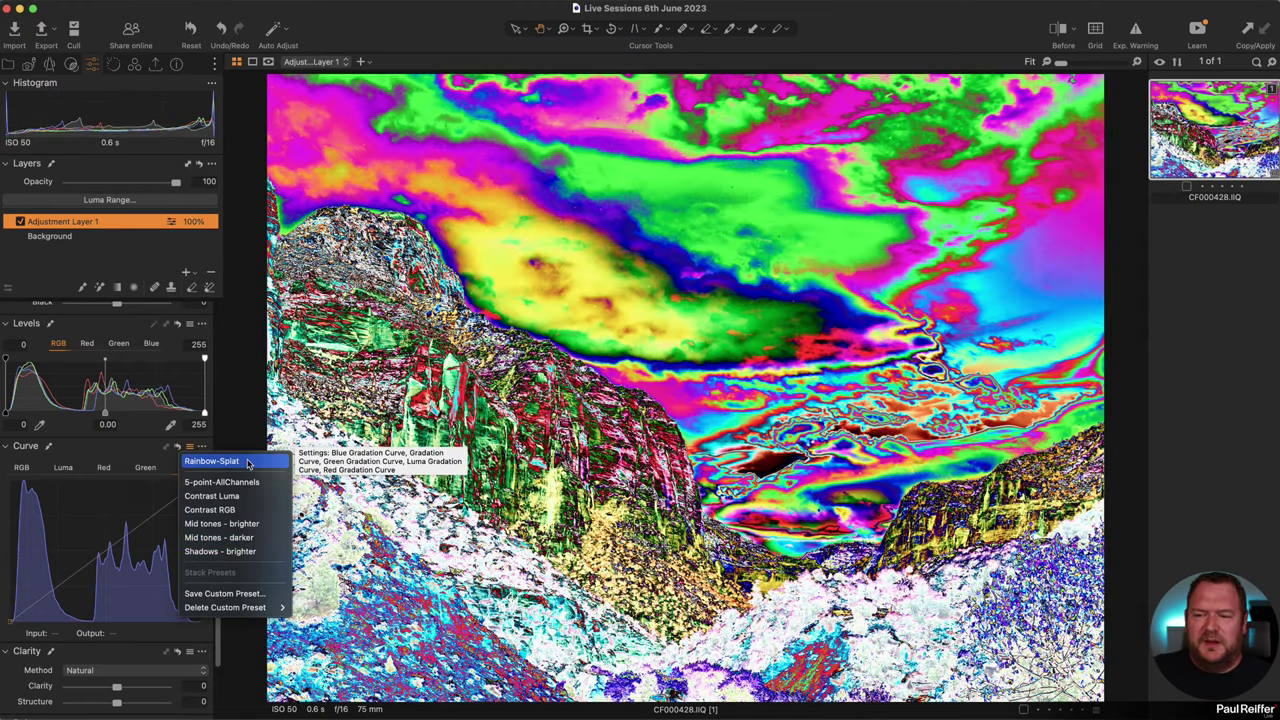
left_click(248, 462)
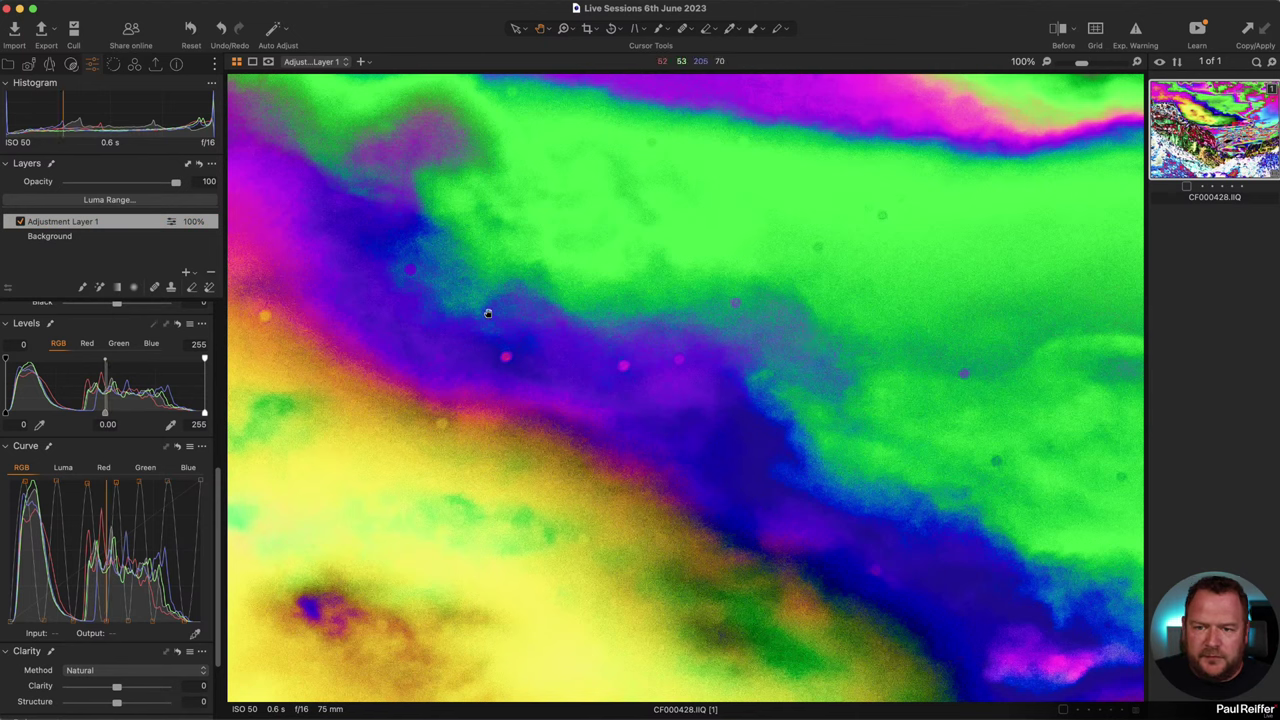
scroll(923, 306, "up", 5)
scroll(698, 318, "up", 10)
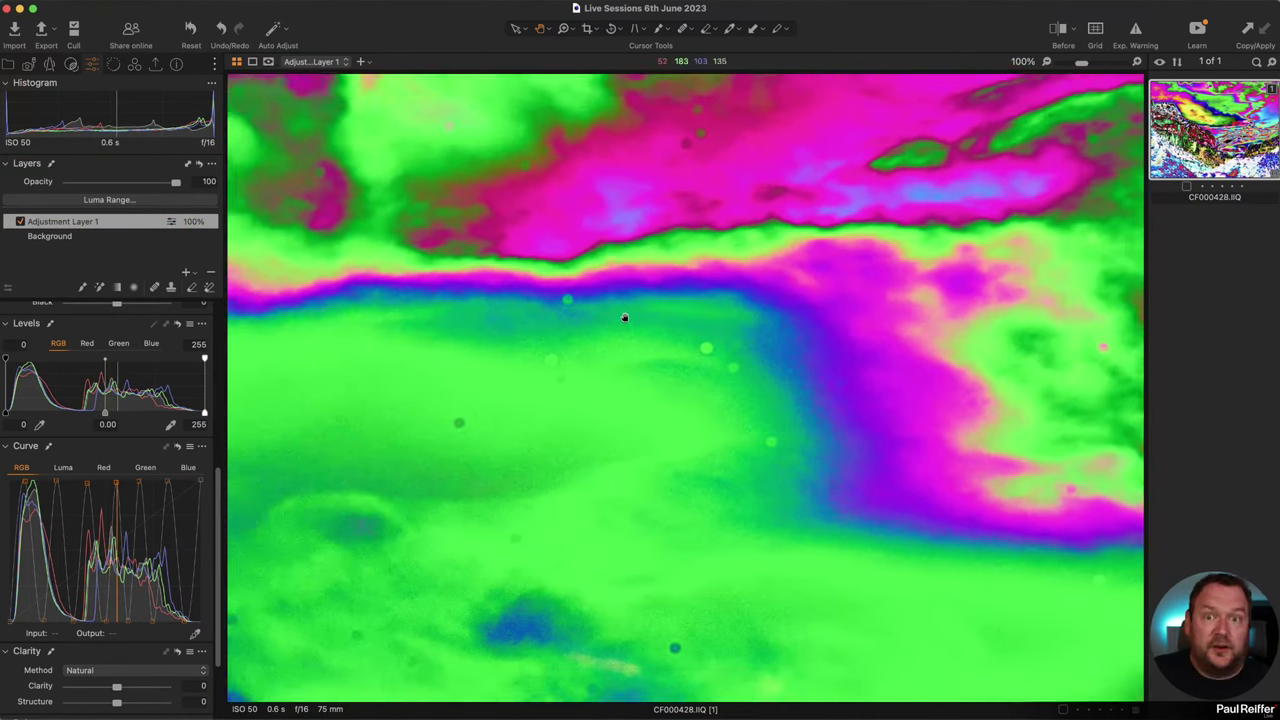
scroll(745, 378, "down", 10)
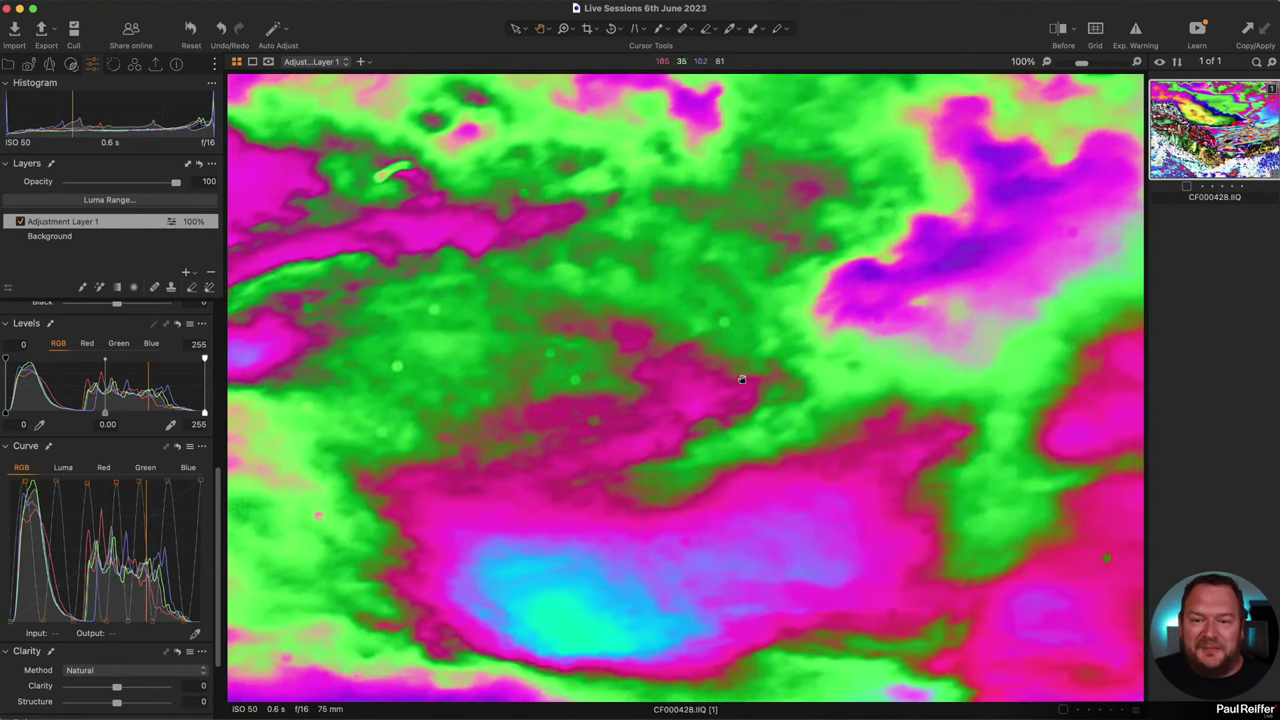
scroll(786, 251, "down", 10)
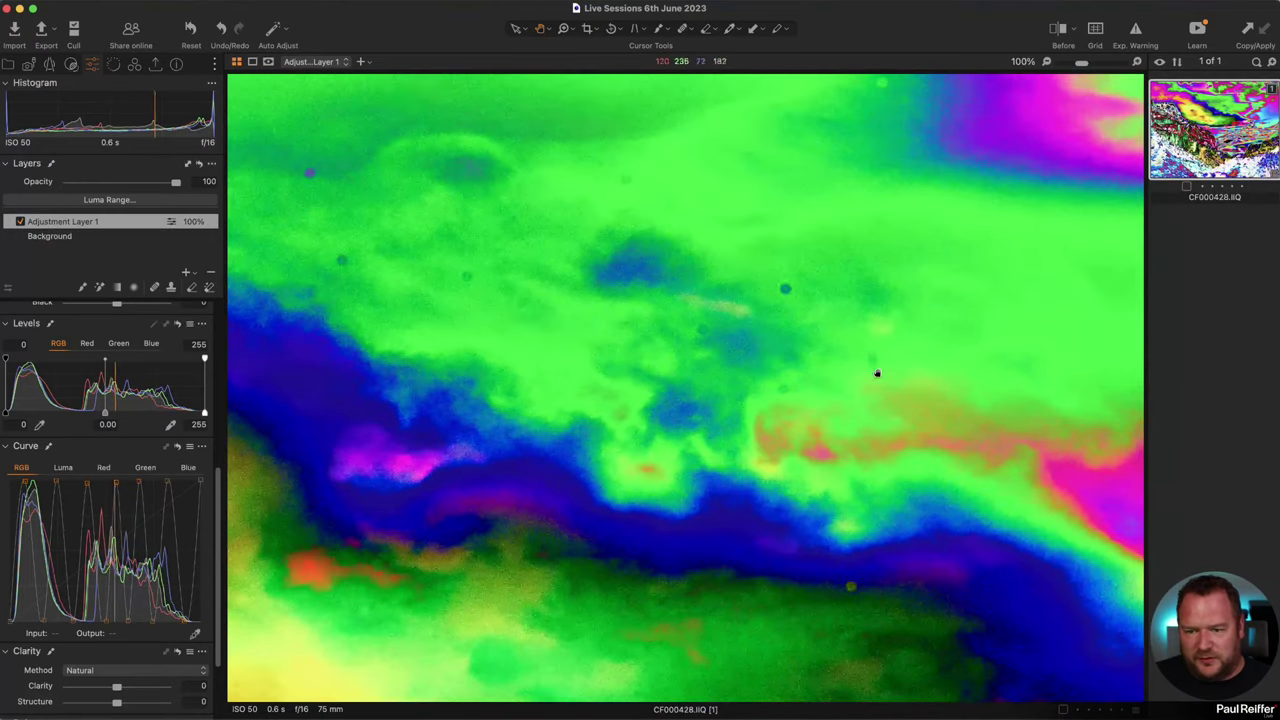
scroll(584, 344, "down", 10)
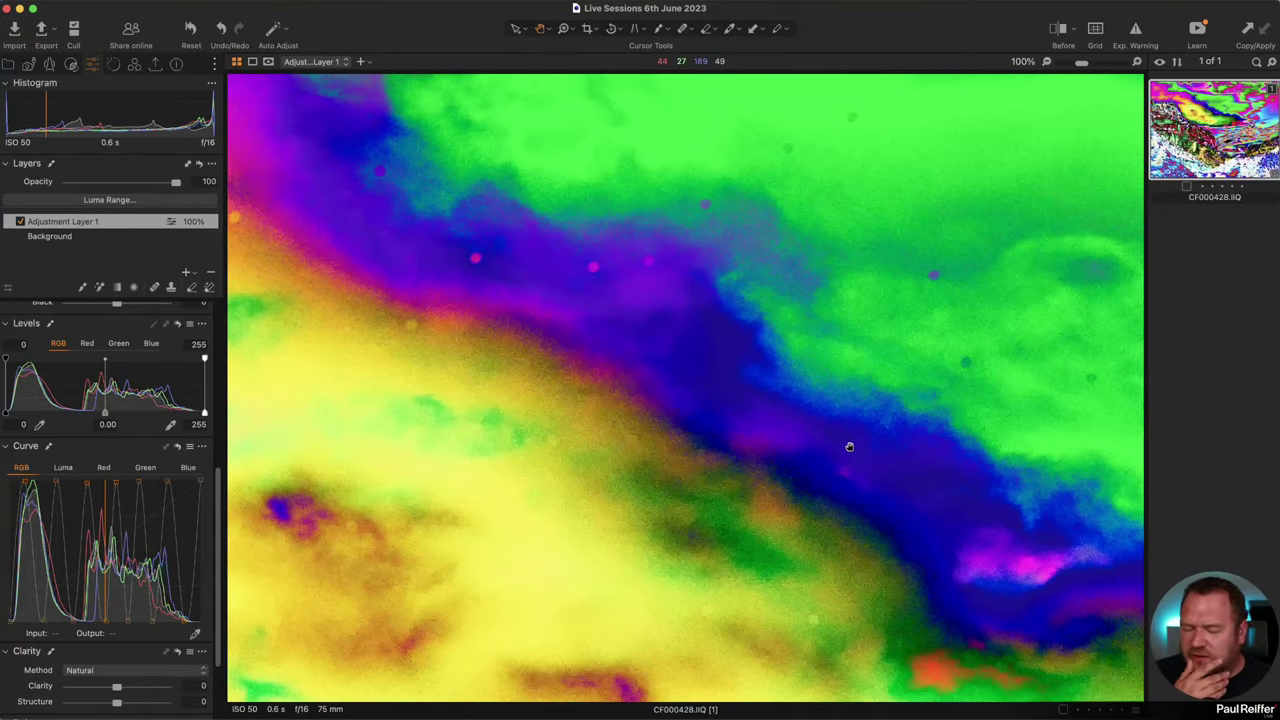
scroll(848, 449, "up", 5)
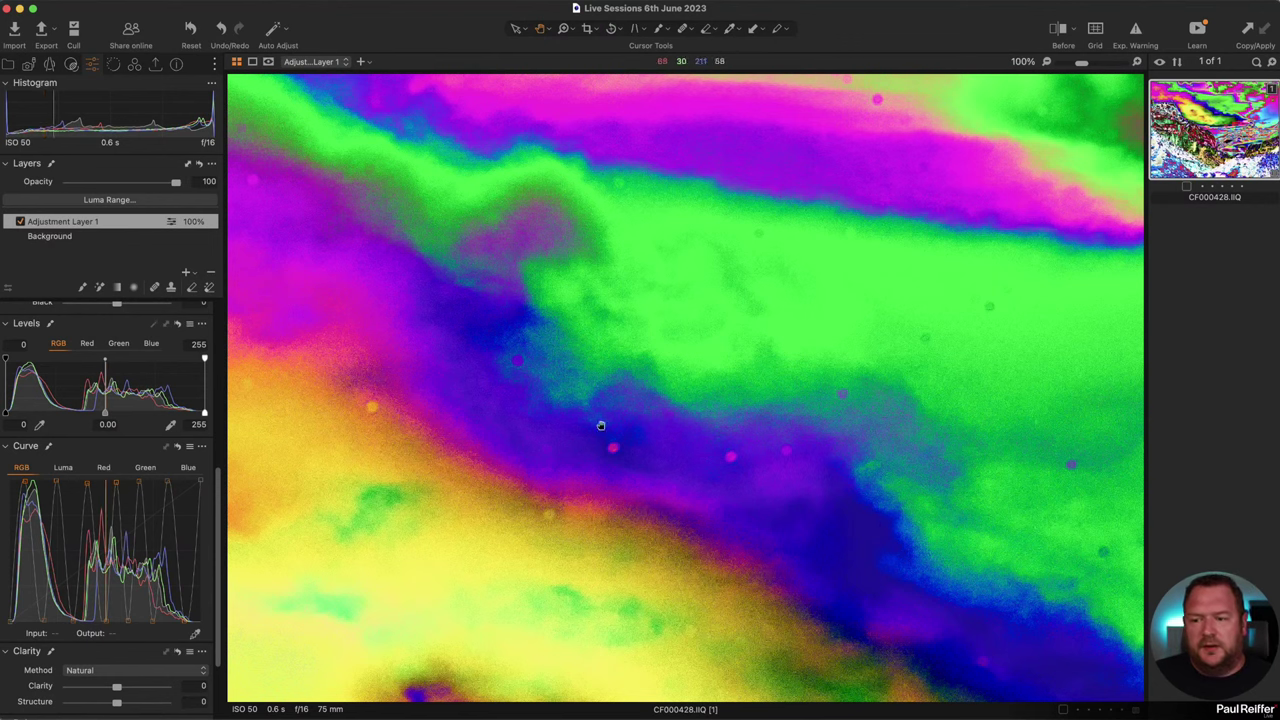
Switch off Adjustment Layer 1, add filled Adjustment Layer 2, and fit the canyon in view.
left_click(19, 222)
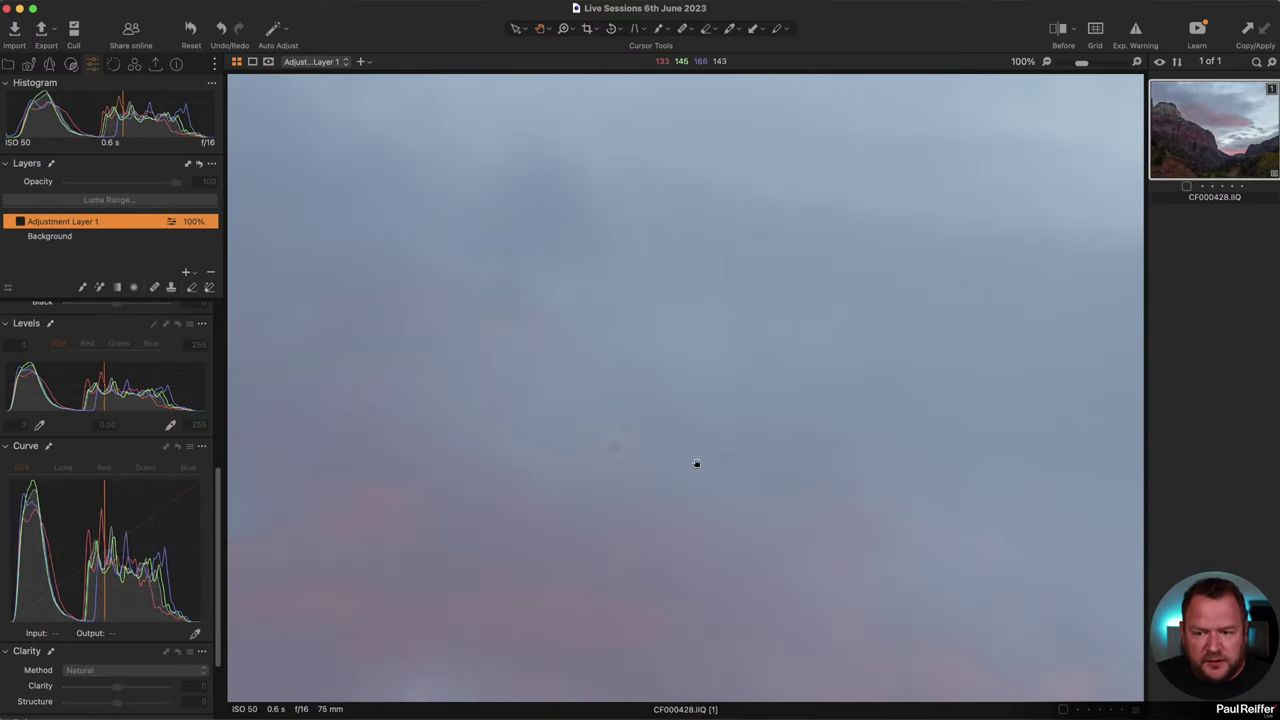
left_click(20, 222)
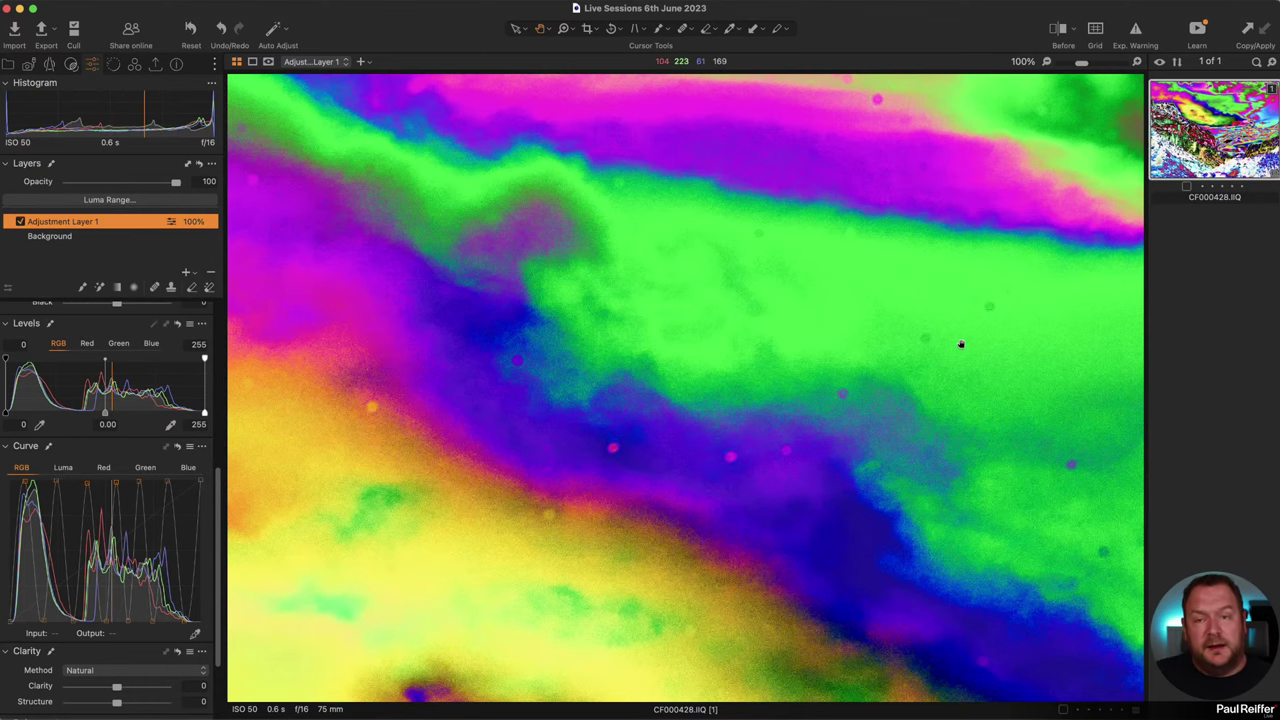
left_click(20, 222)
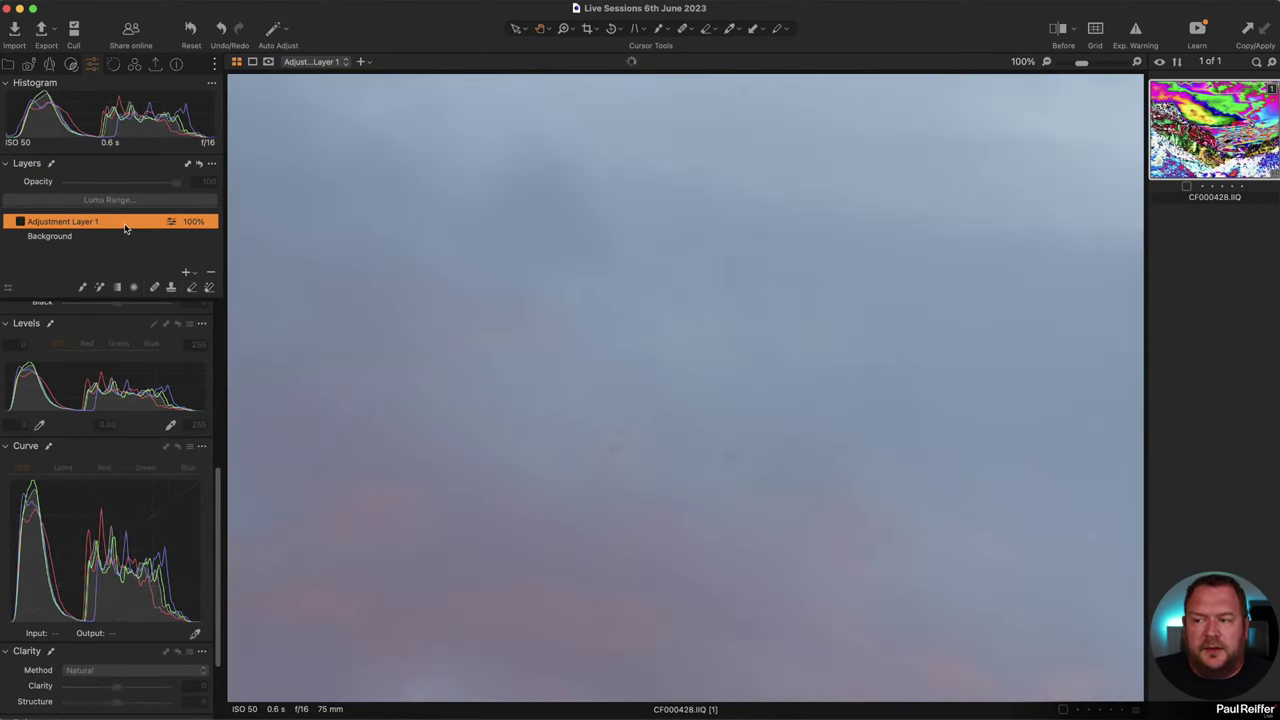
left_click(186, 275)
left_click(218, 295)
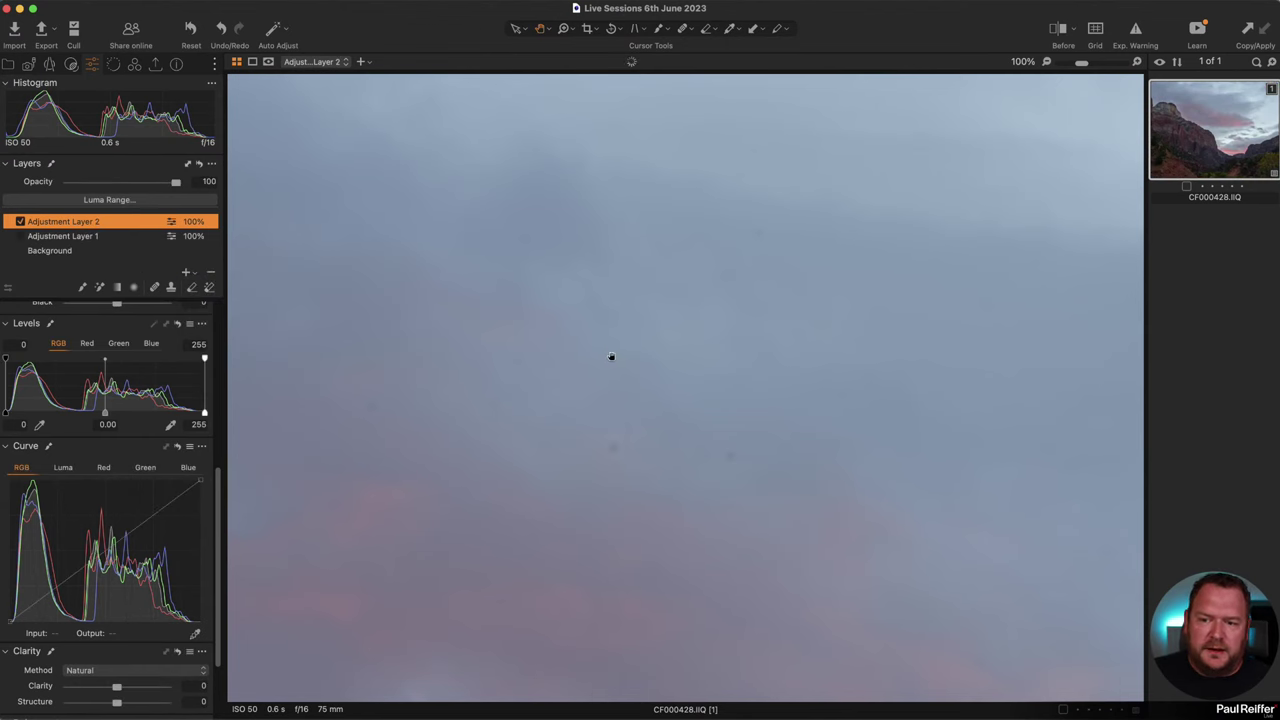
left_click(635, 345)
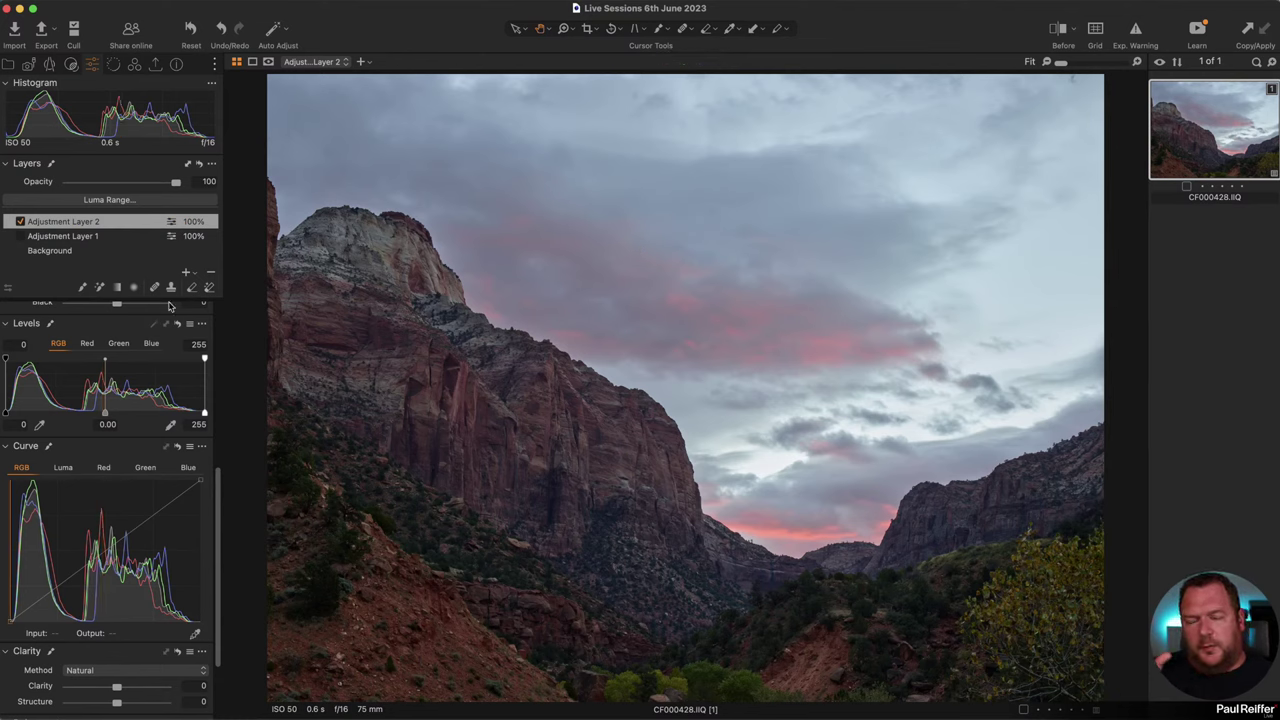
On Adjustment Layer 2, set Clarity 100, Structure 91, Dehaze 62 and Contrast 14.
scroll(70, 460, "down", 5)
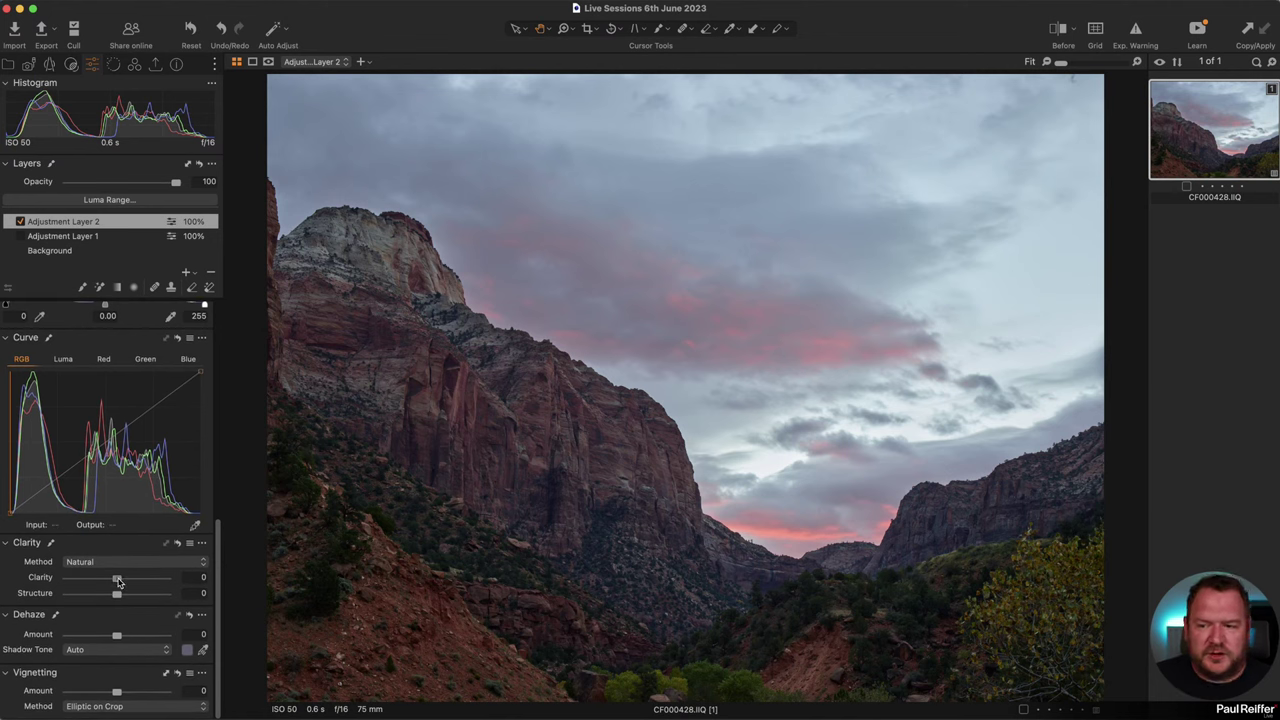
left_click_drag(118, 580, 147, 636)
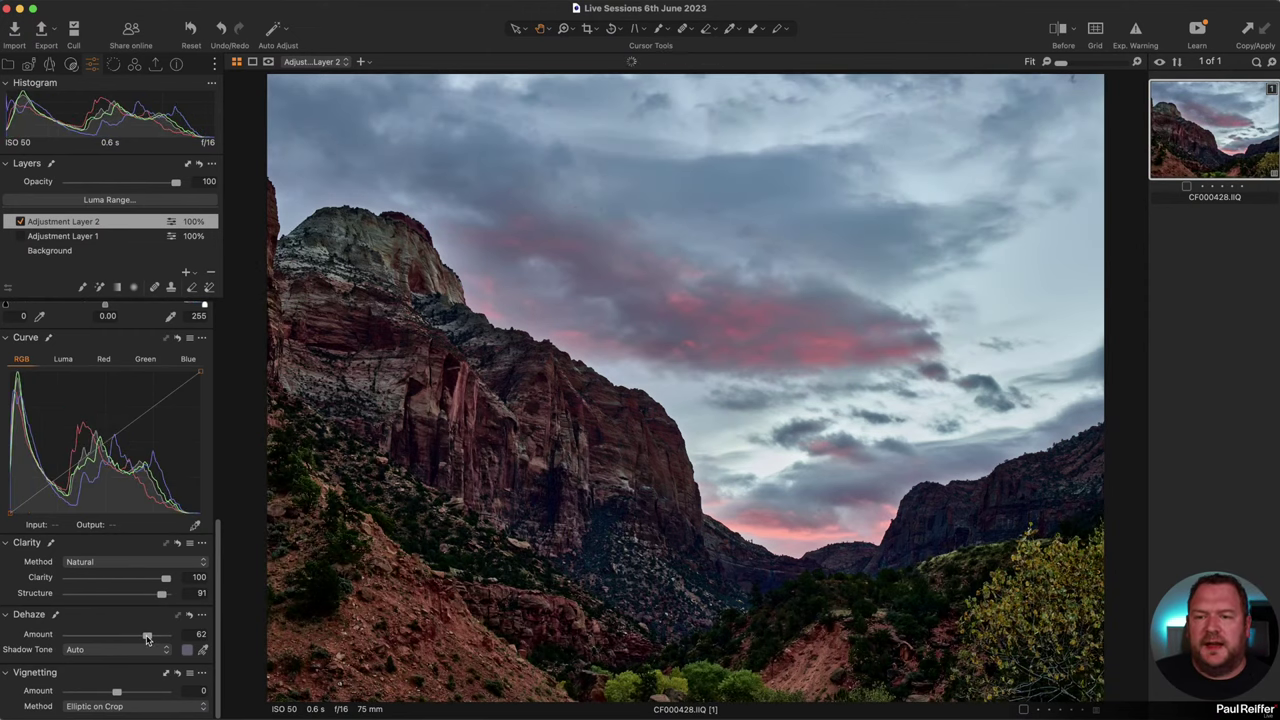
scroll(146, 545, "up", 7)
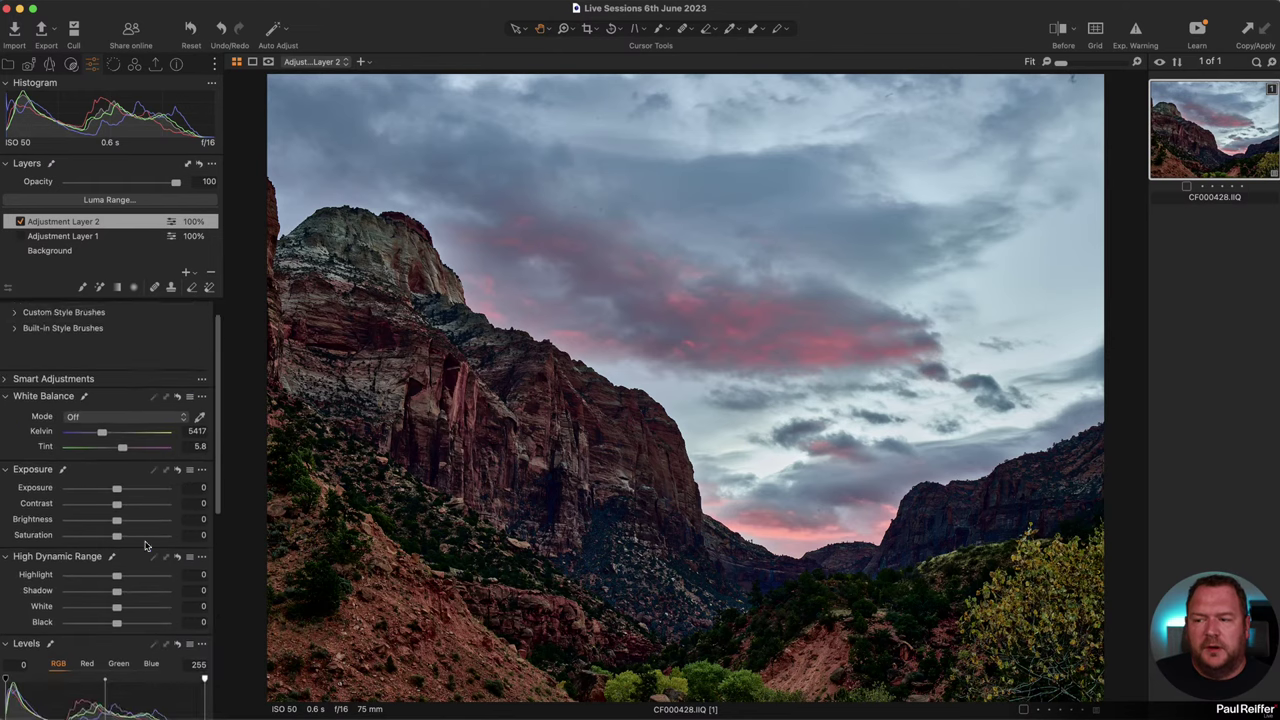
left_click_drag(117, 534, 130, 535)
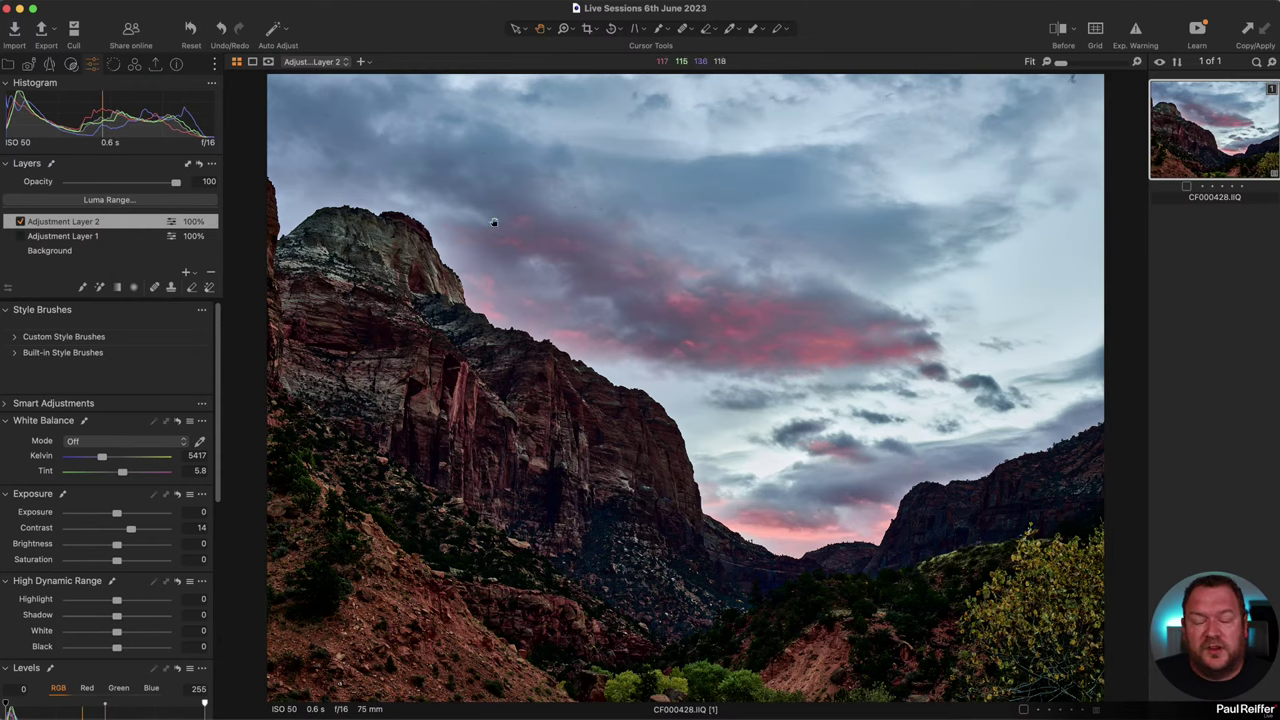
Zoom the sky to 100% and pan across it looking for dust.
left_click(543, 201)
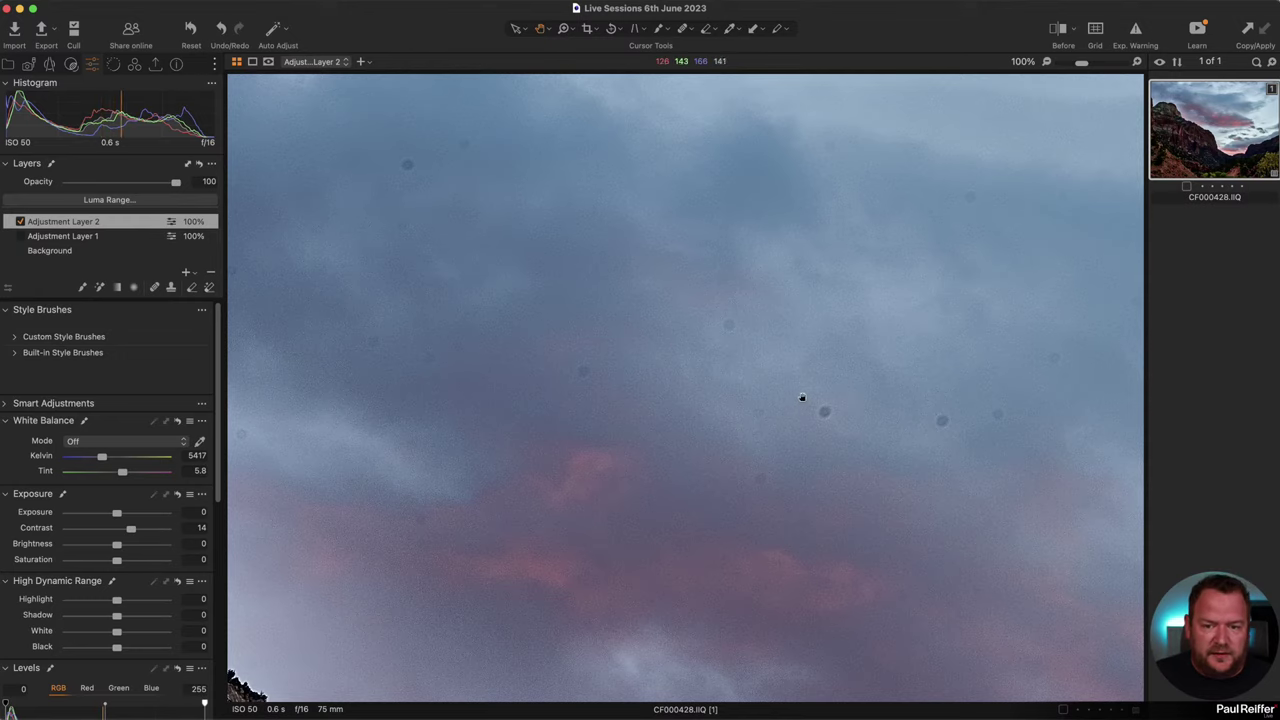
left_click_drag(903, 363, 571, 420)
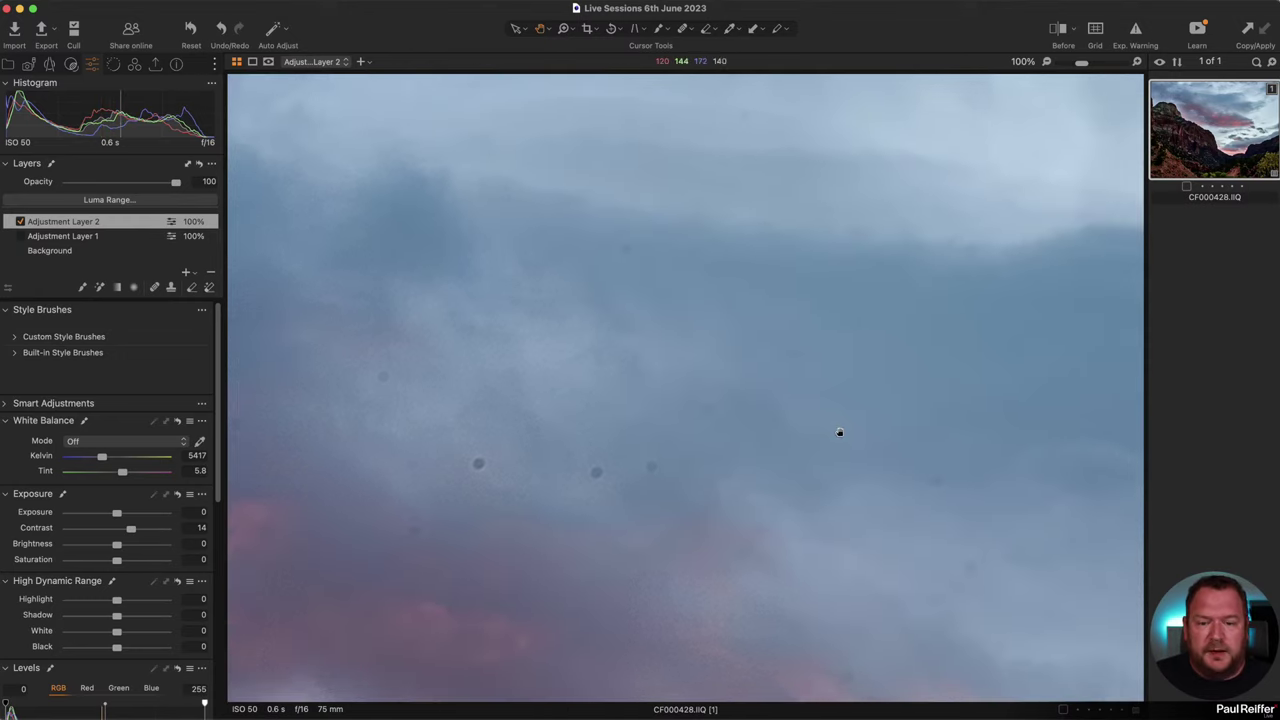
left_click_drag(837, 434, 486, 383)
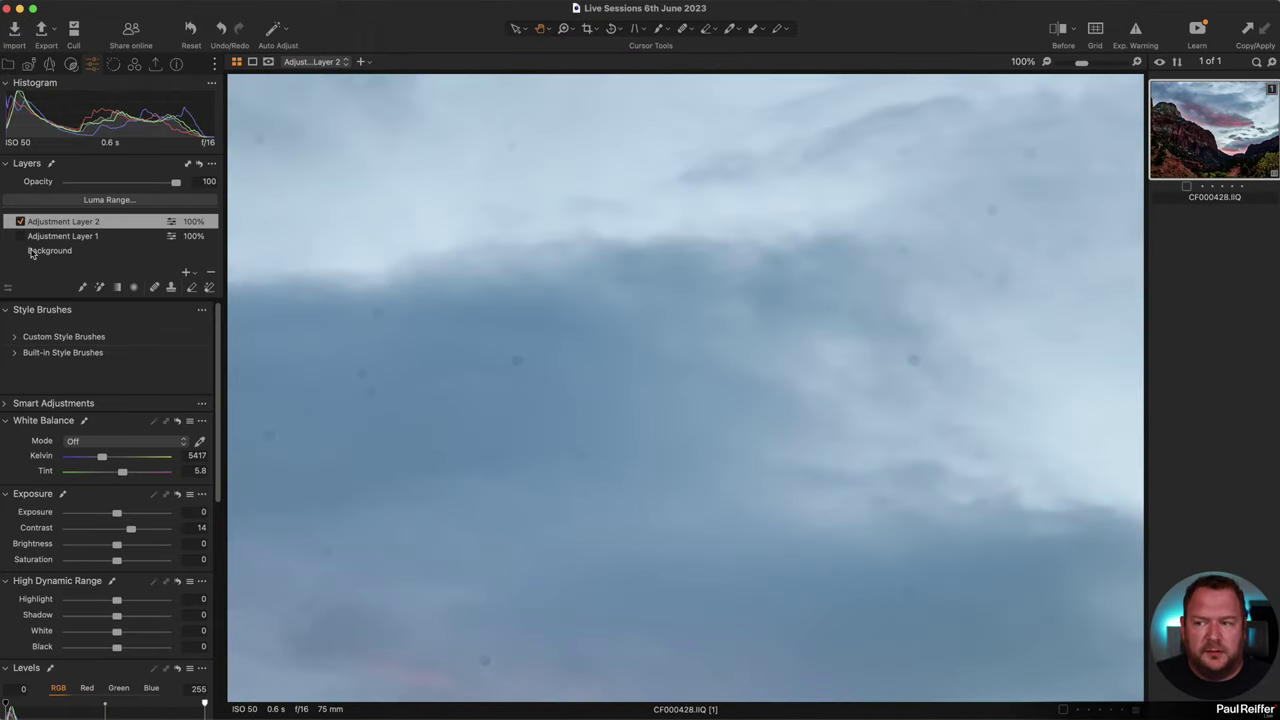
Toggle Adjustment Layer 1's false colours to reveal dust, pan further, then select the Background layer.
left_click(20, 237)
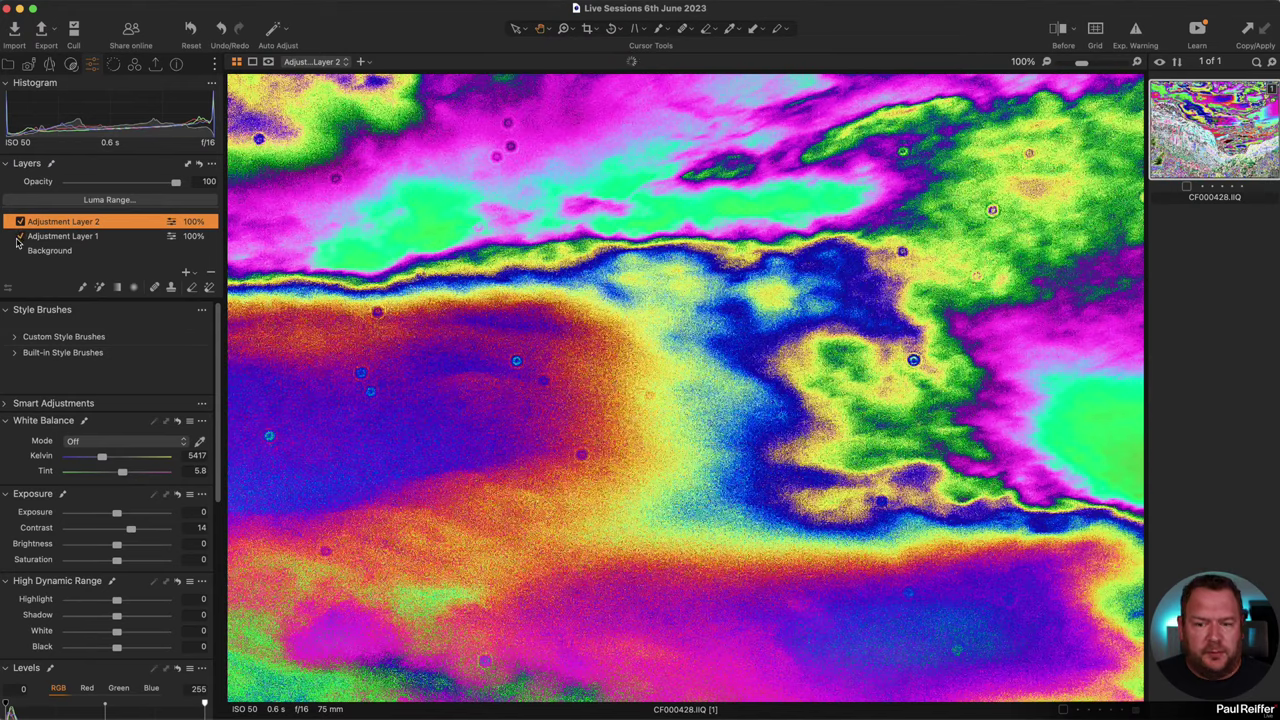
left_click(20, 237)
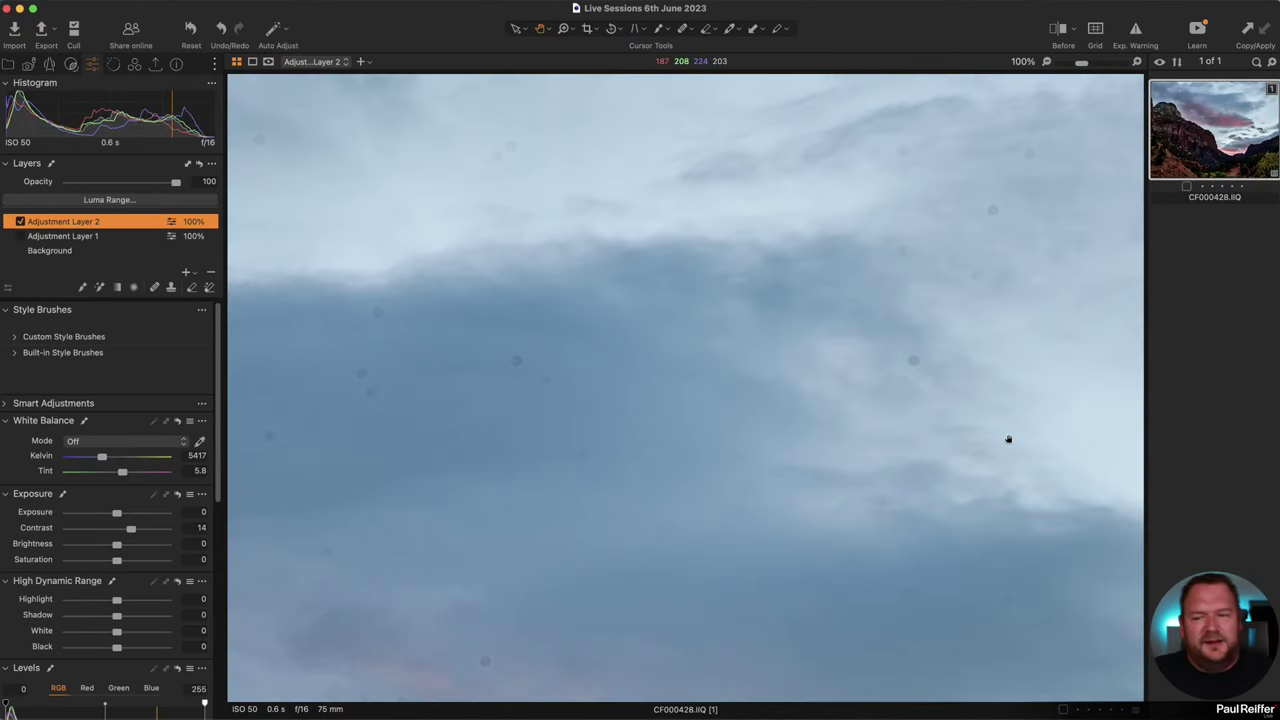
left_click_drag(988, 343, 546, 520)
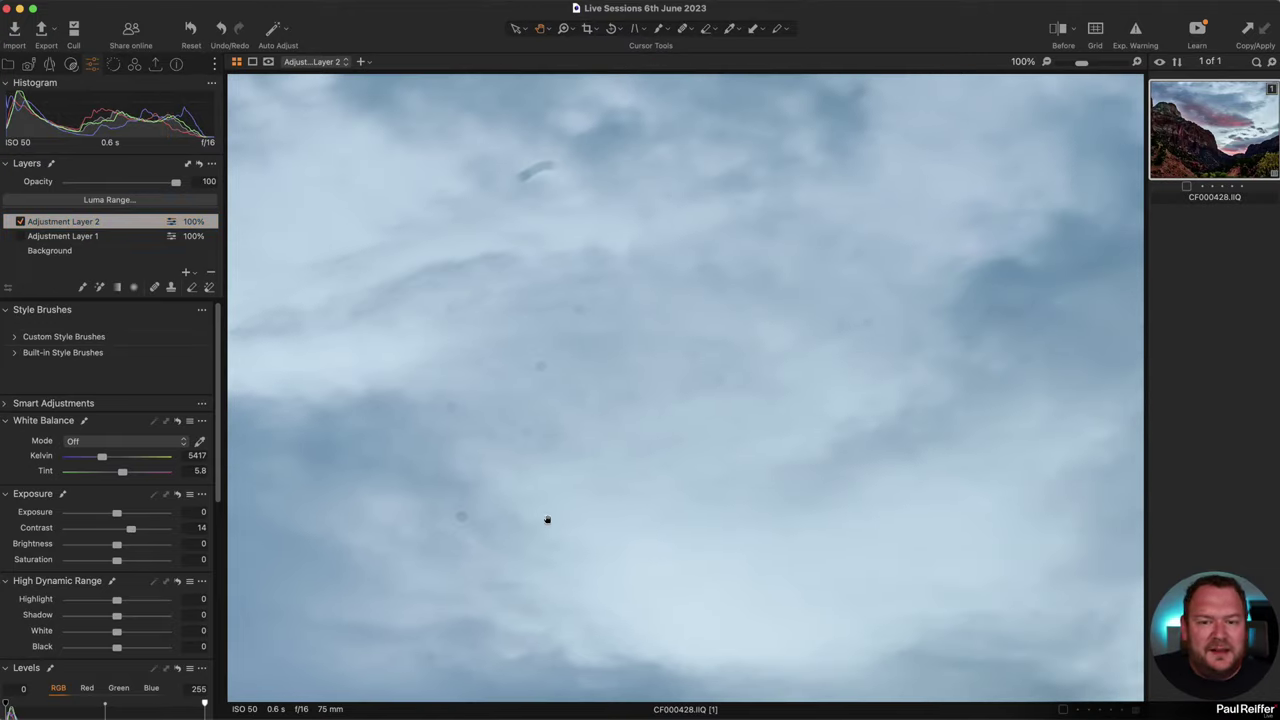
mouse_move(703, 349)
left_mouse_down()
mouse_move(1053, 518)
mouse_move(957, 243)
mouse_move(866, 380)
mouse_move(1011, 331)
mouse_move(1073, 362)
left_mouse_up()
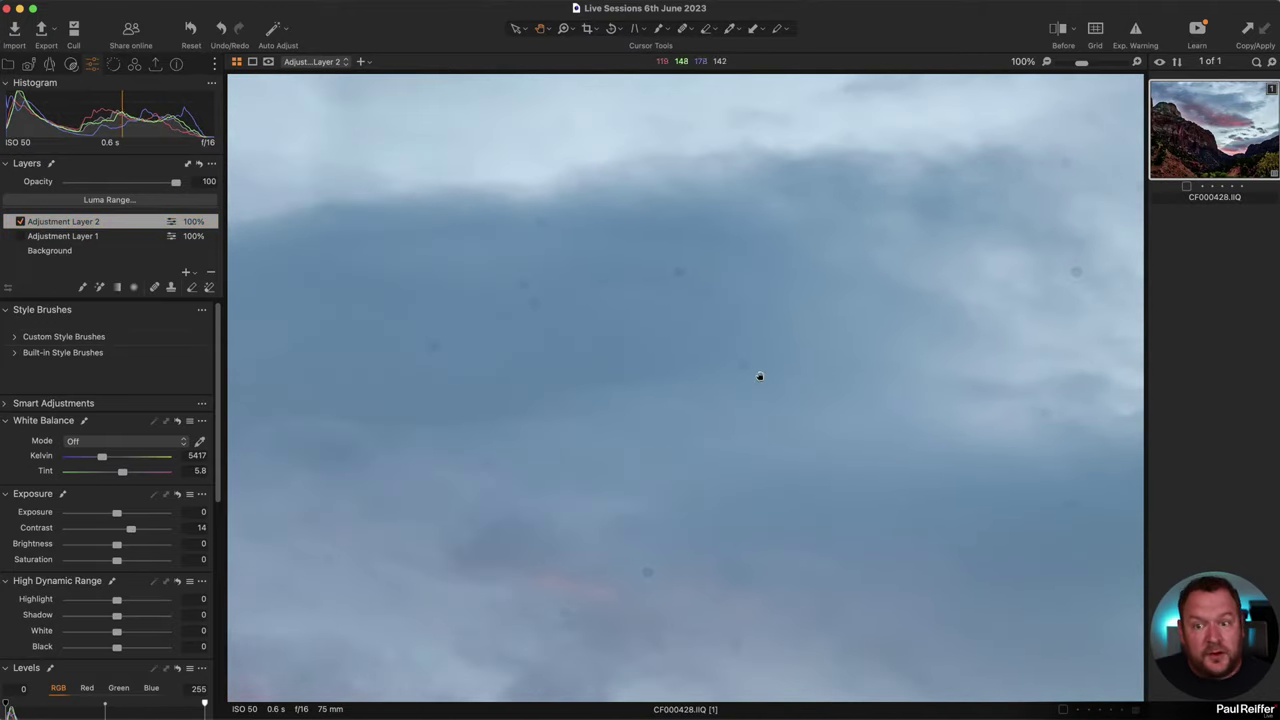
left_click(82, 254)
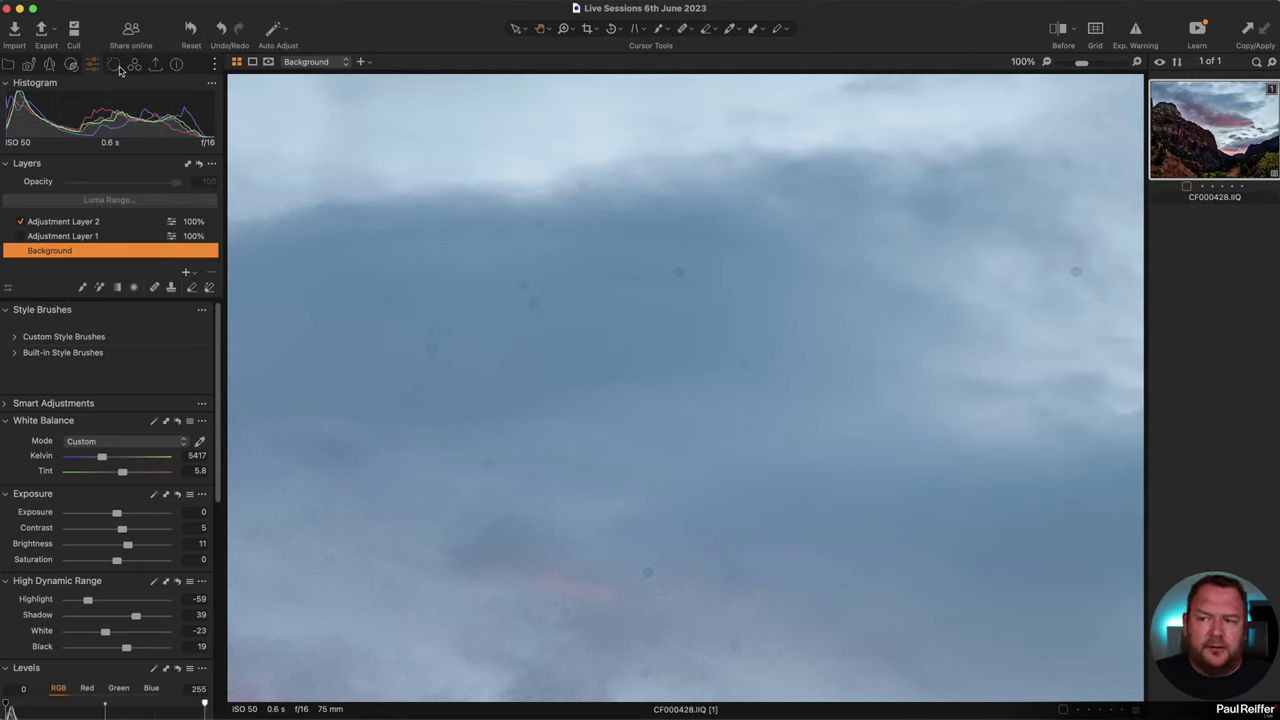
Set the healing tool to Remove Spot and clear four dust spots in the sky.
left_click(688, 29)
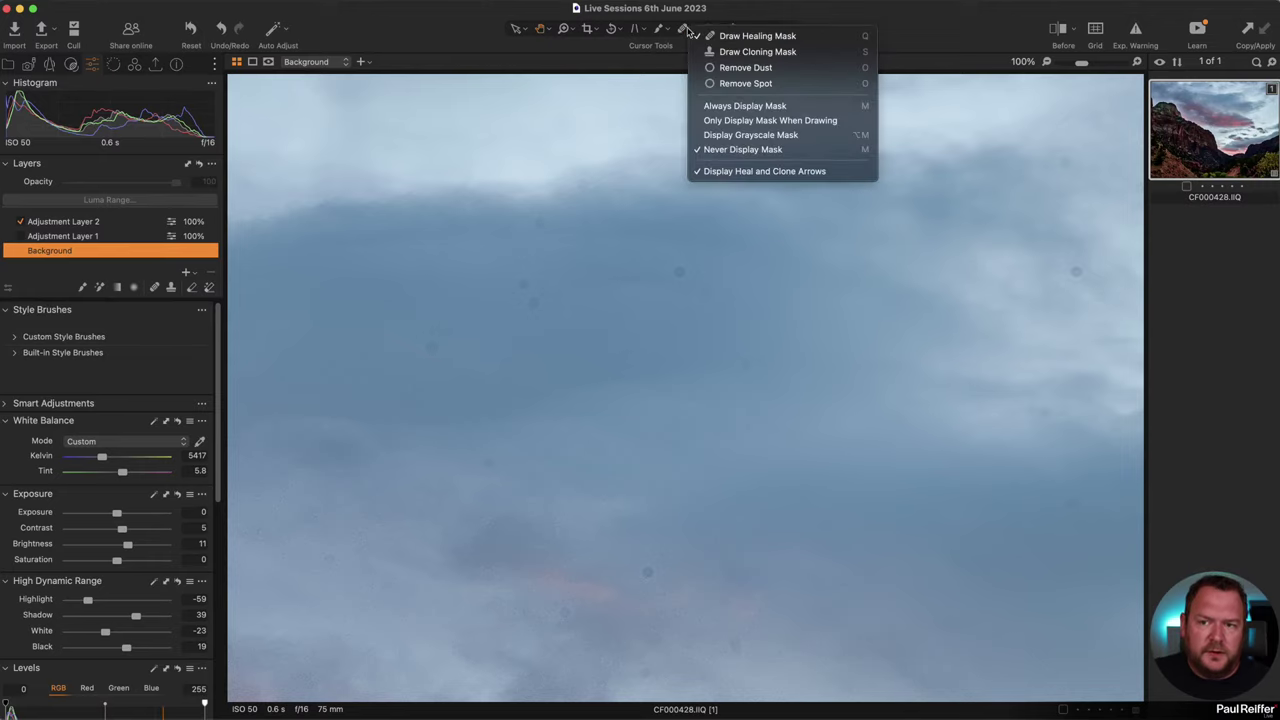
left_click(789, 84)
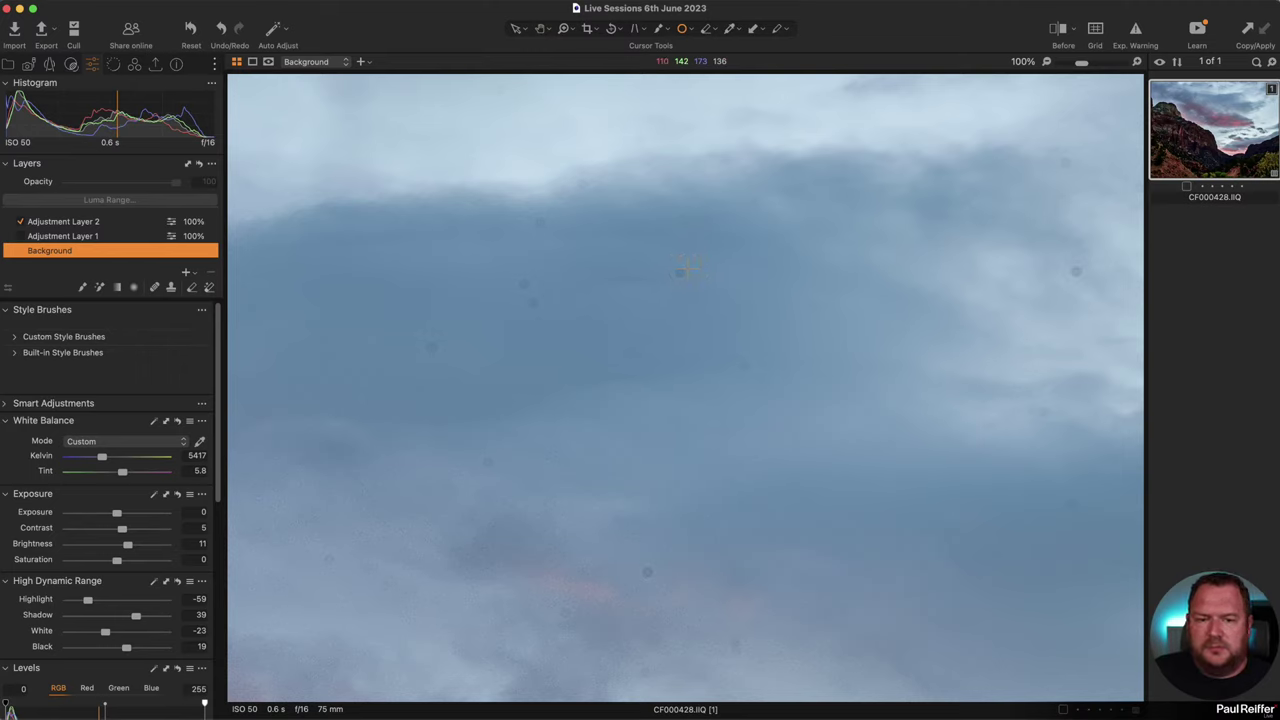
left_click(678, 273)
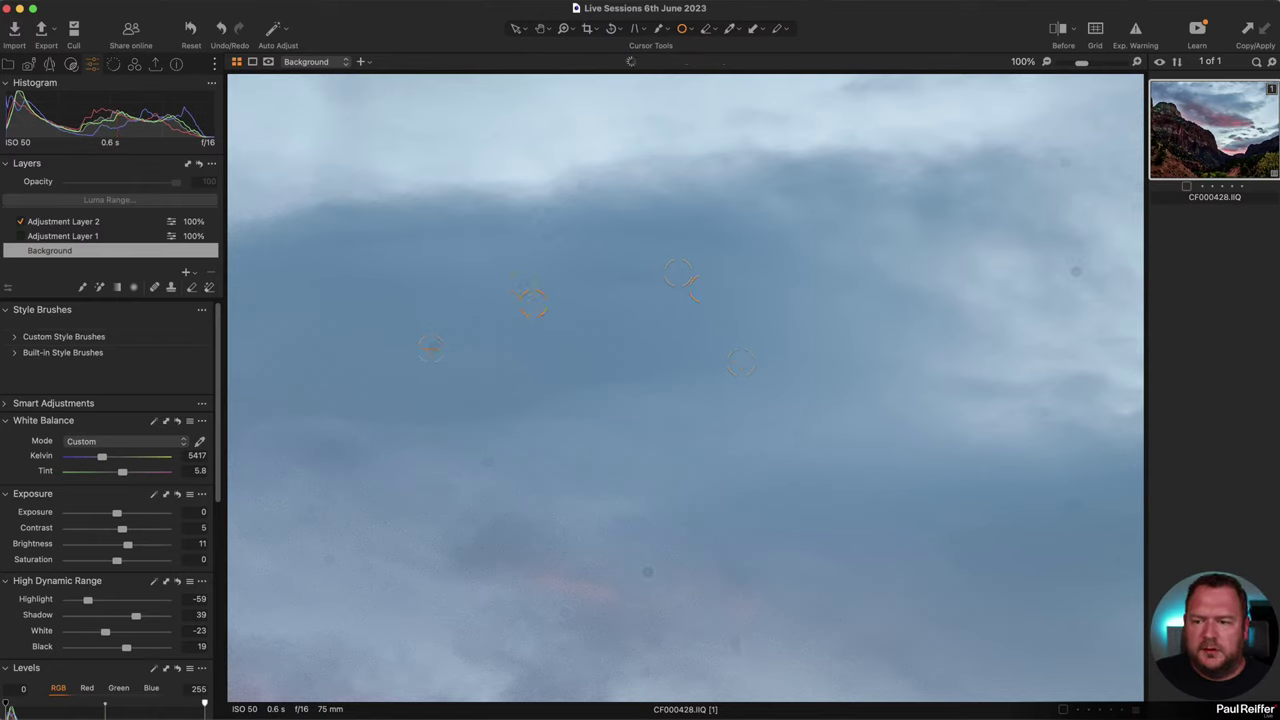
left_click(808, 307)
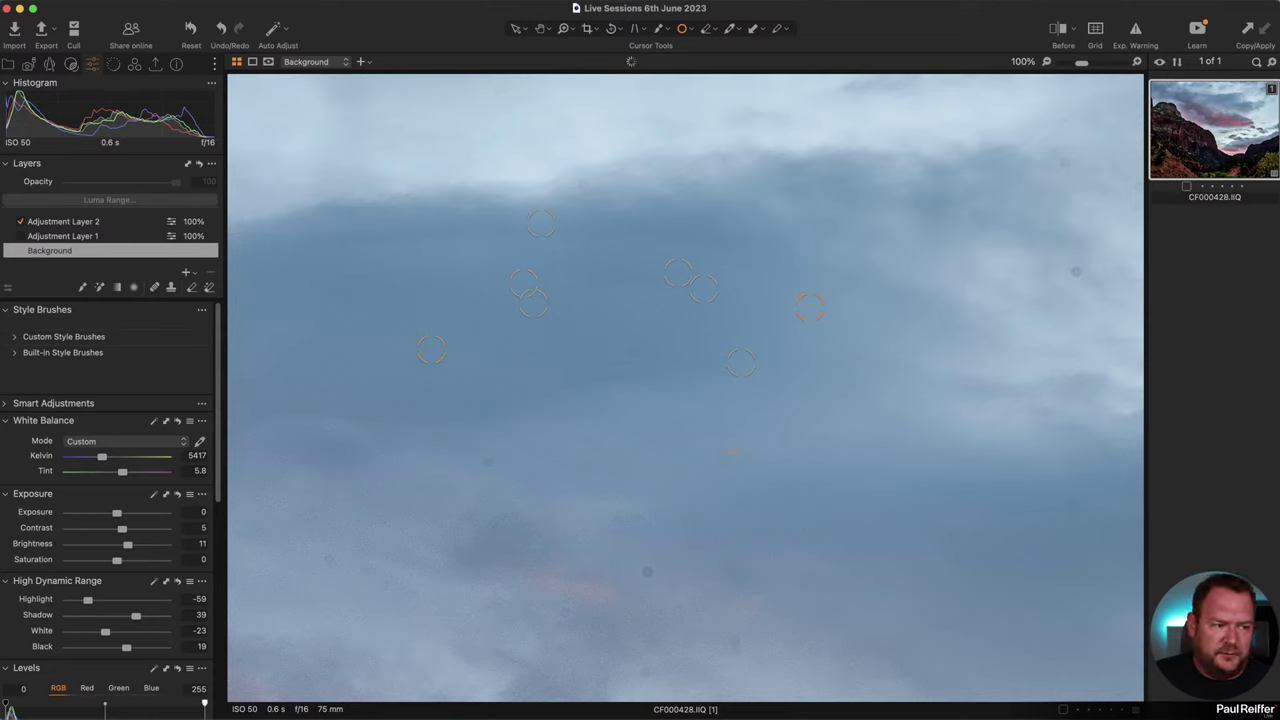
left_click(647, 572)
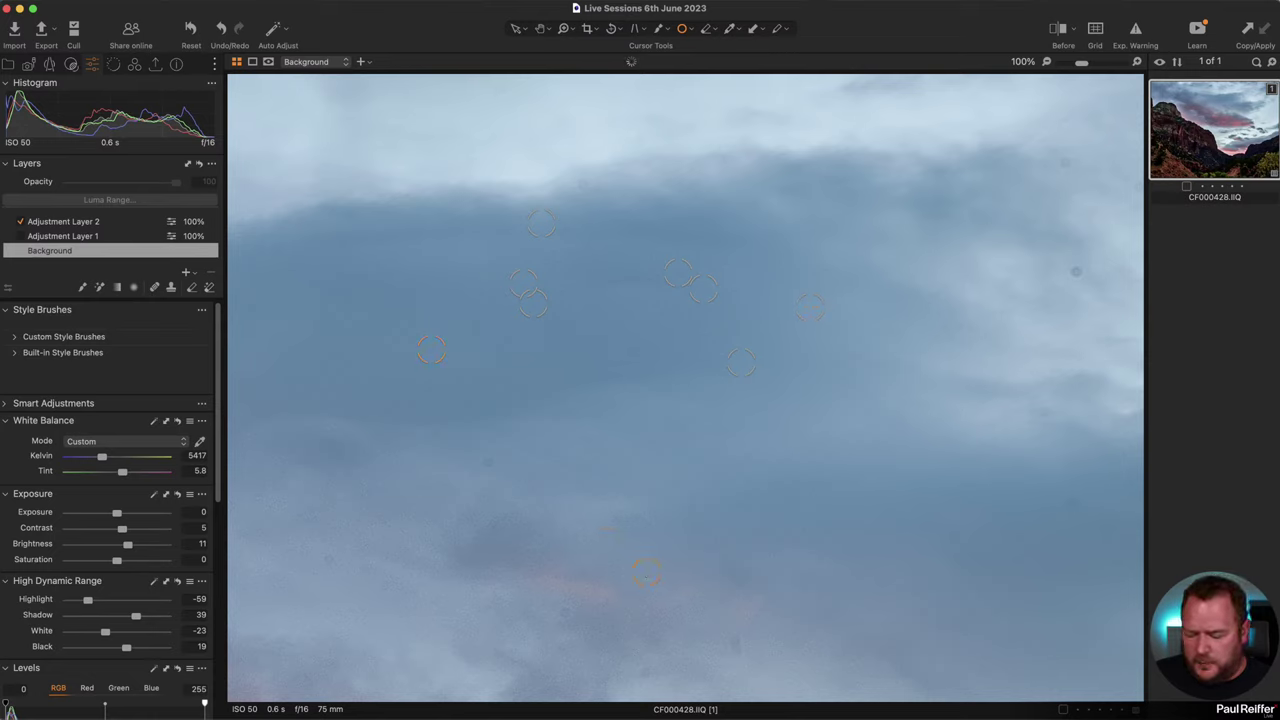
left_click(485, 461)
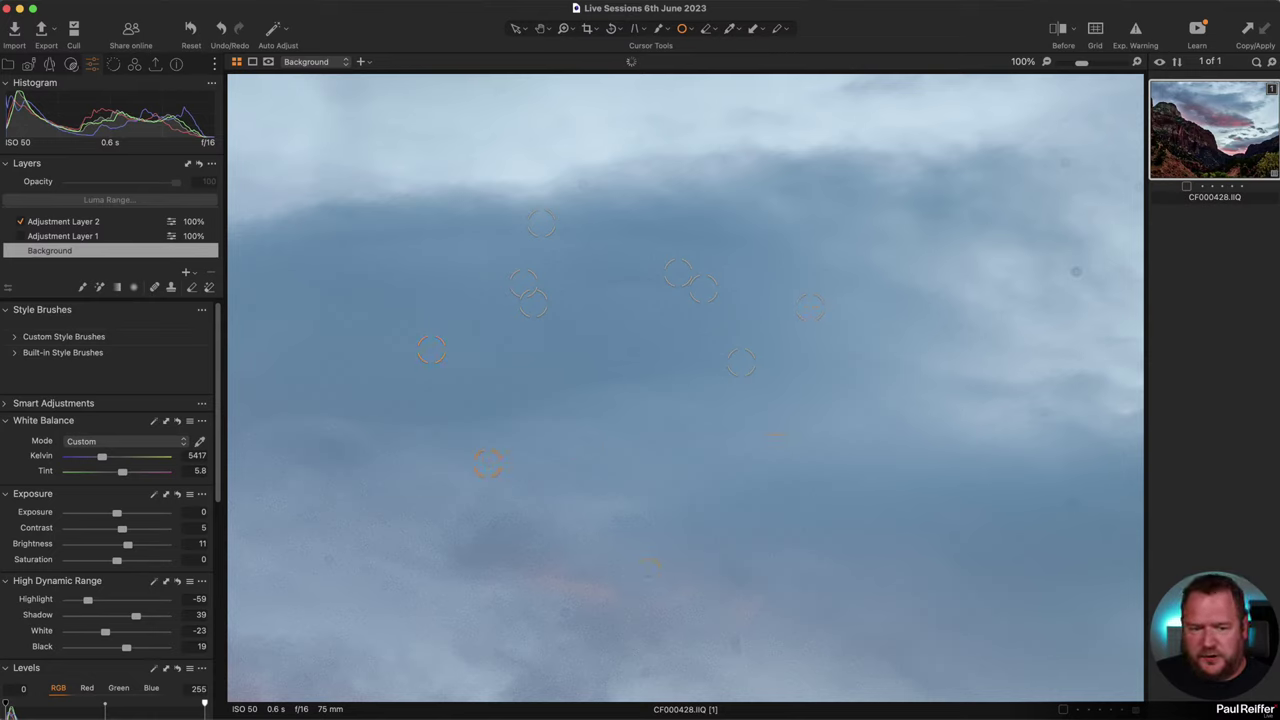
key("v")
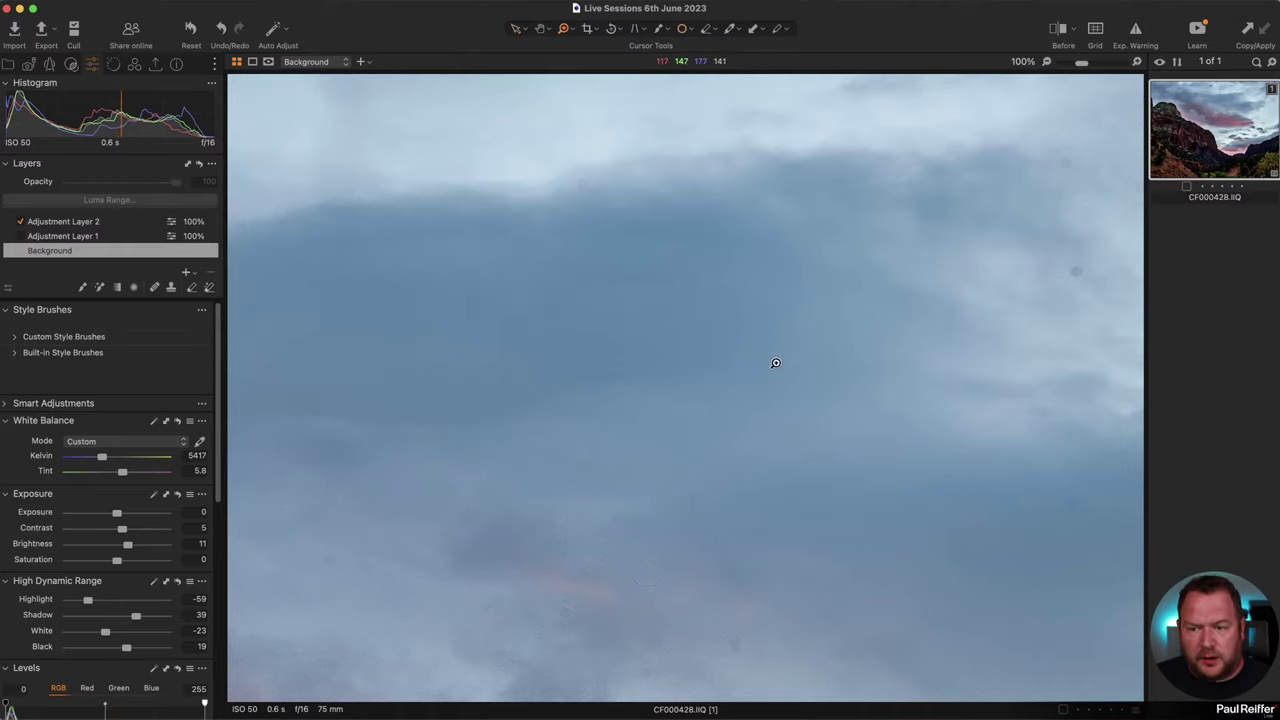
Zoom the sky to 300% and return to the Remove Spot tool.
key("z")
left_click(690, 300)
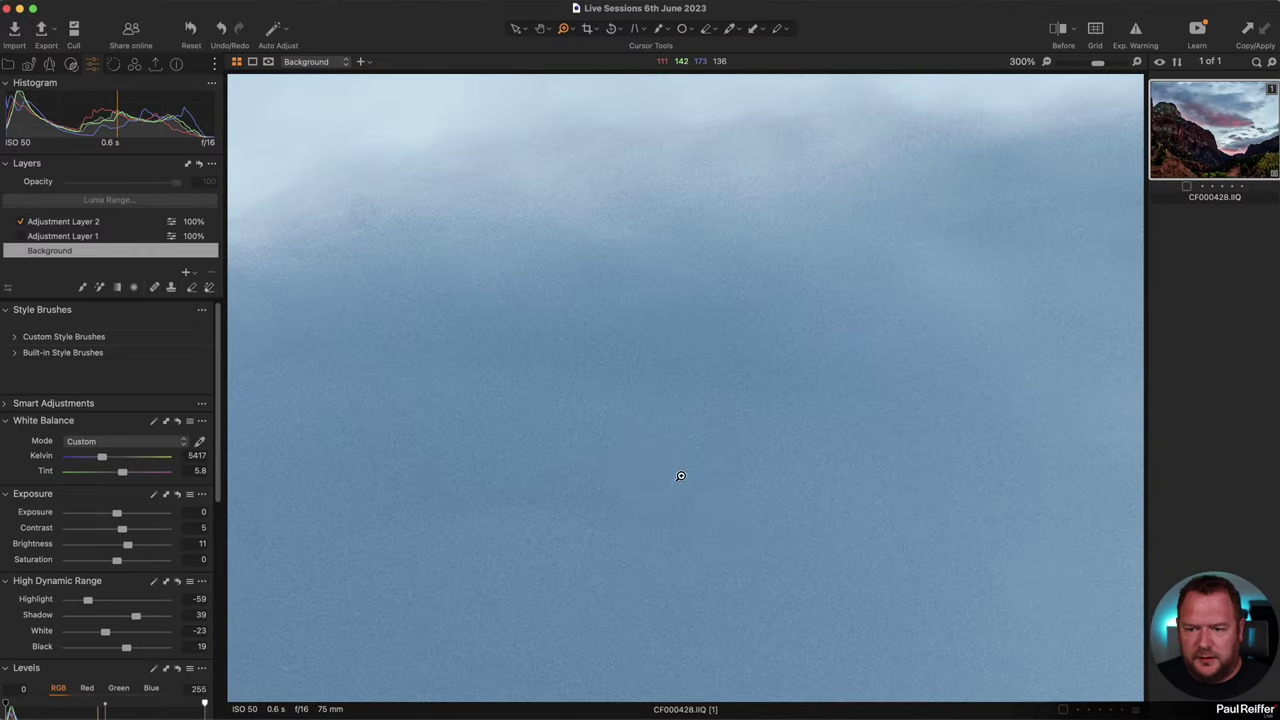
left_click(683, 29)
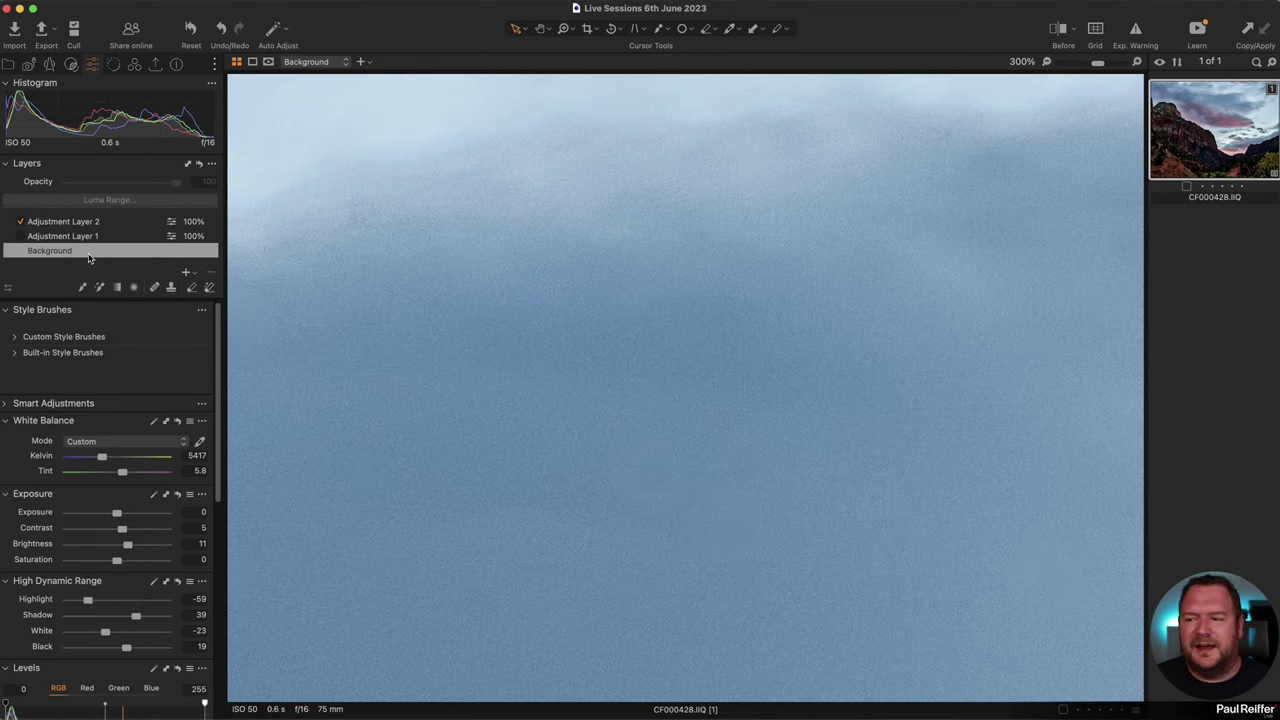
Move the Background adjustments to new Adjustment Layer 3, placed below Adjustment Layer 2.
right_click(88, 258)
left_click(187, 327)
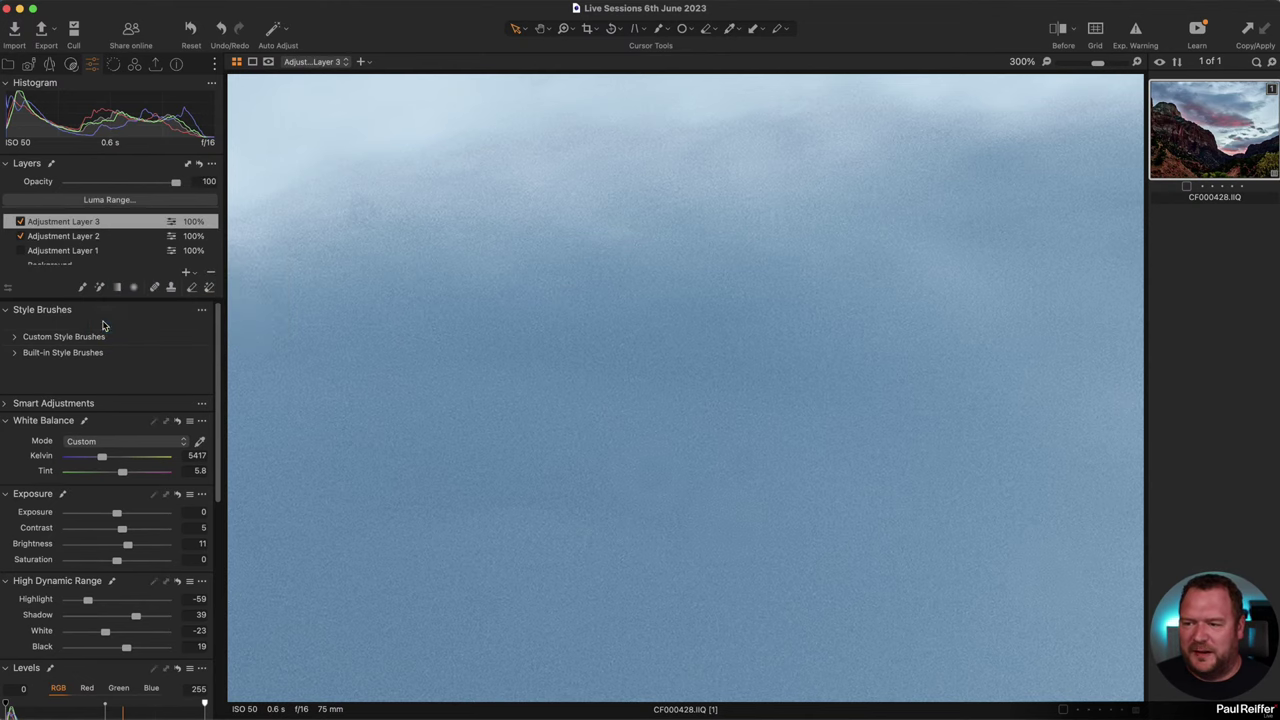
left_click_drag(19, 224, 27, 242)
left_click(21, 237)
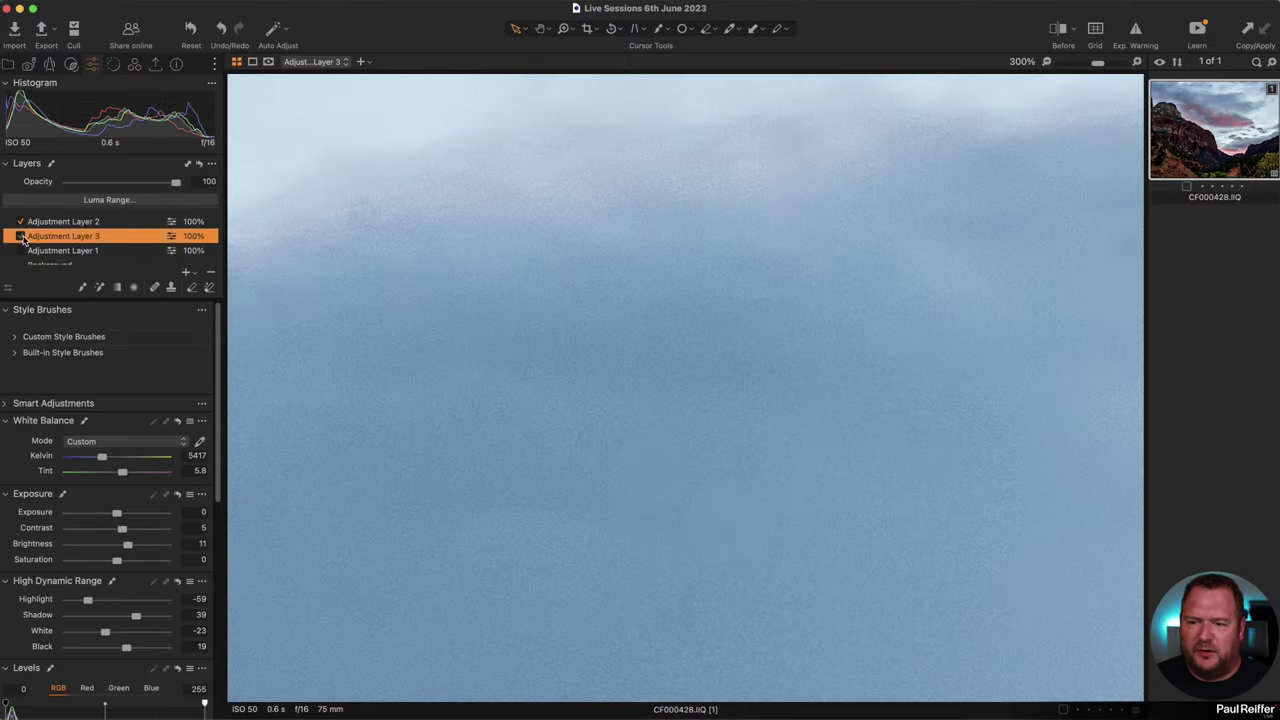
left_click(21, 237)
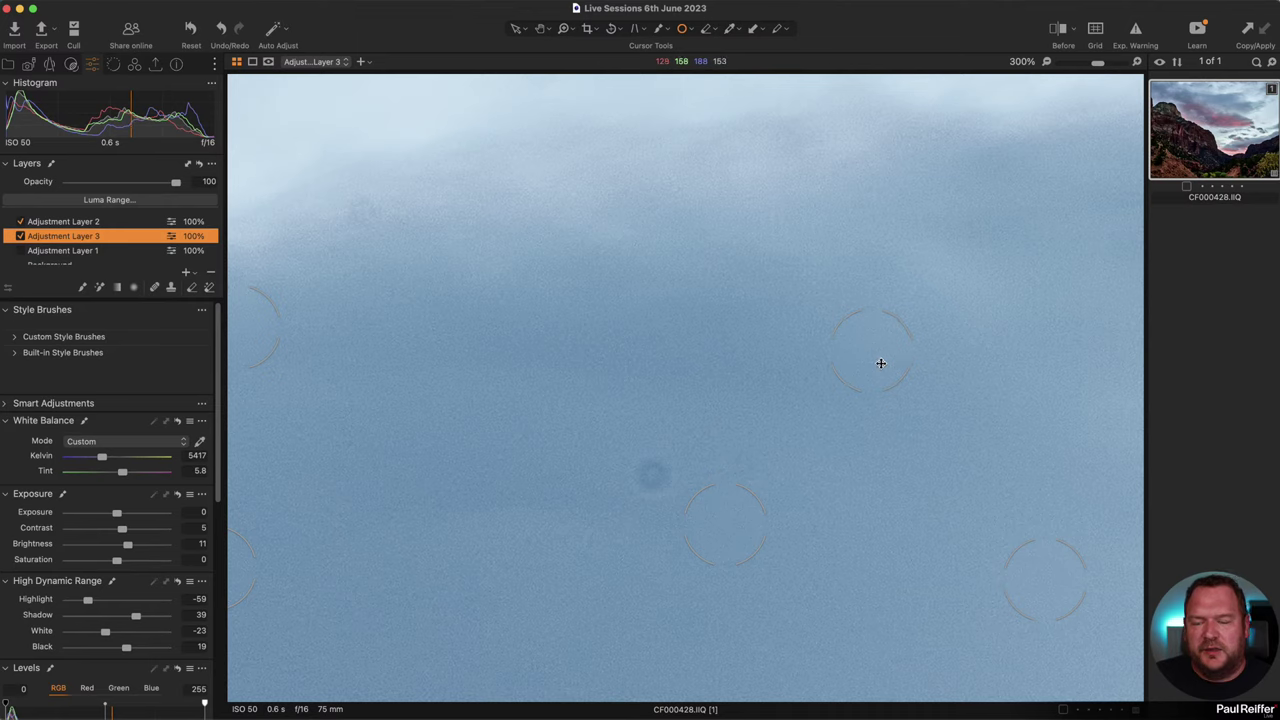
Remove the dark dust spot in the sky and pan the zoomed view.
left_click(651, 475)
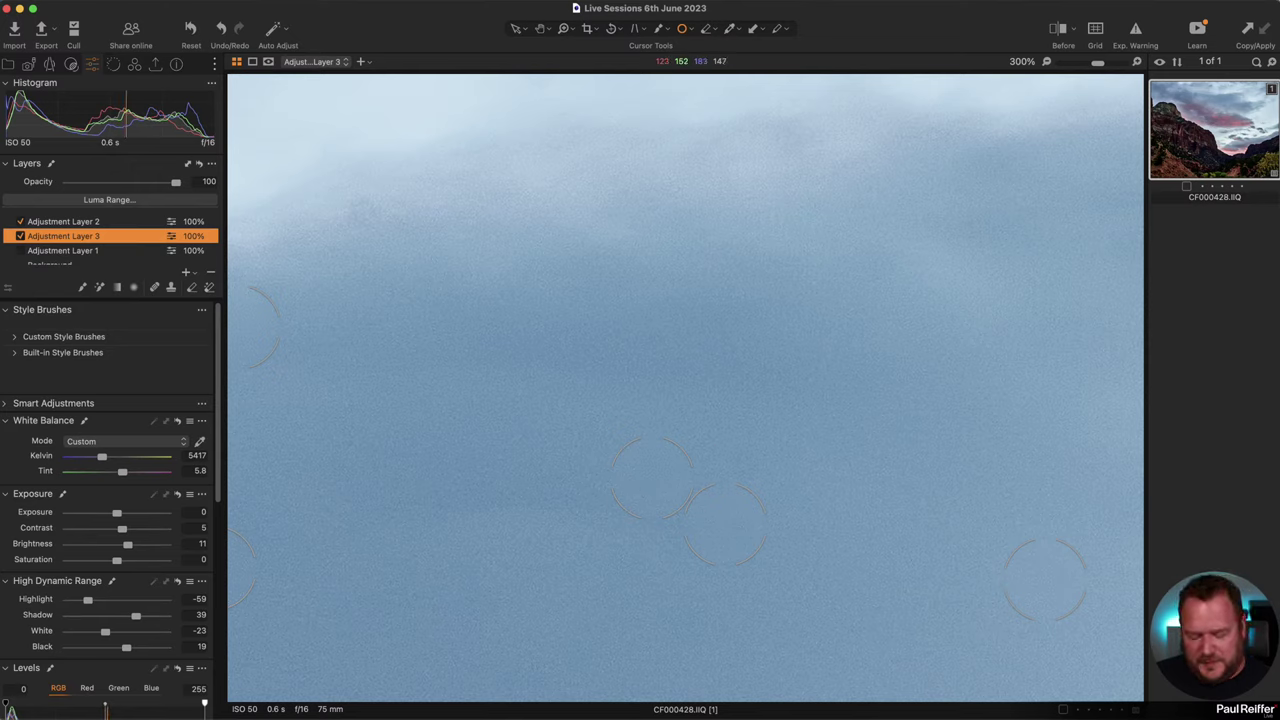
left_click(514, 31)
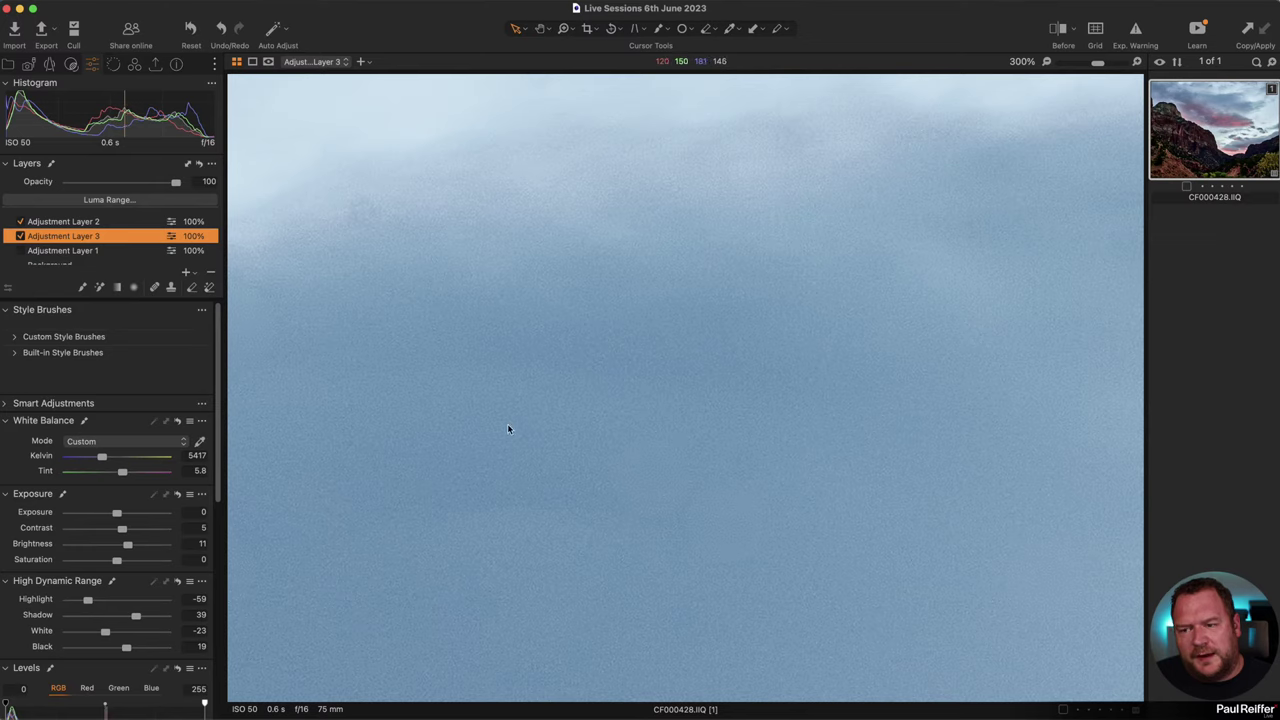
left_click_drag(385, 375, 586, 343)
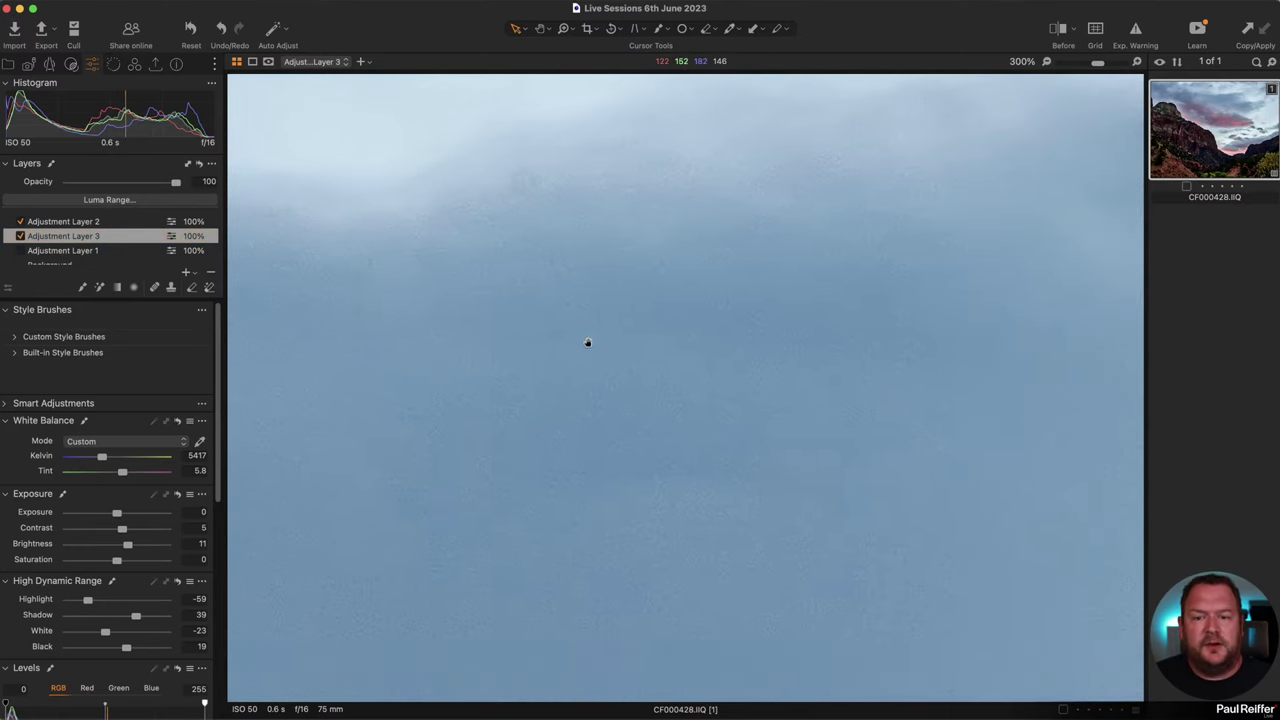
Turn off Adjustment Layer 2 so the false-colour sky shows.
left_click(20, 222)
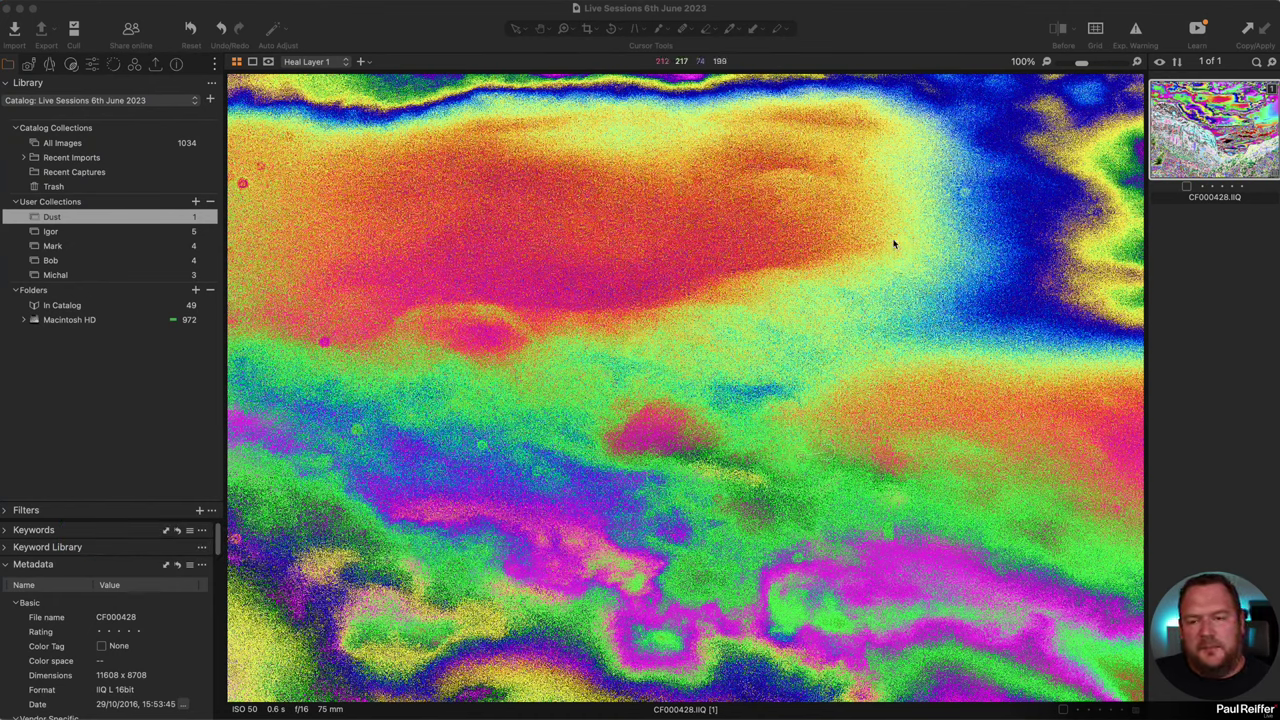
Paint a heal stroke over a sky dust spot on Heal Layer 1 and compare it on and off.
left_click(682, 28)
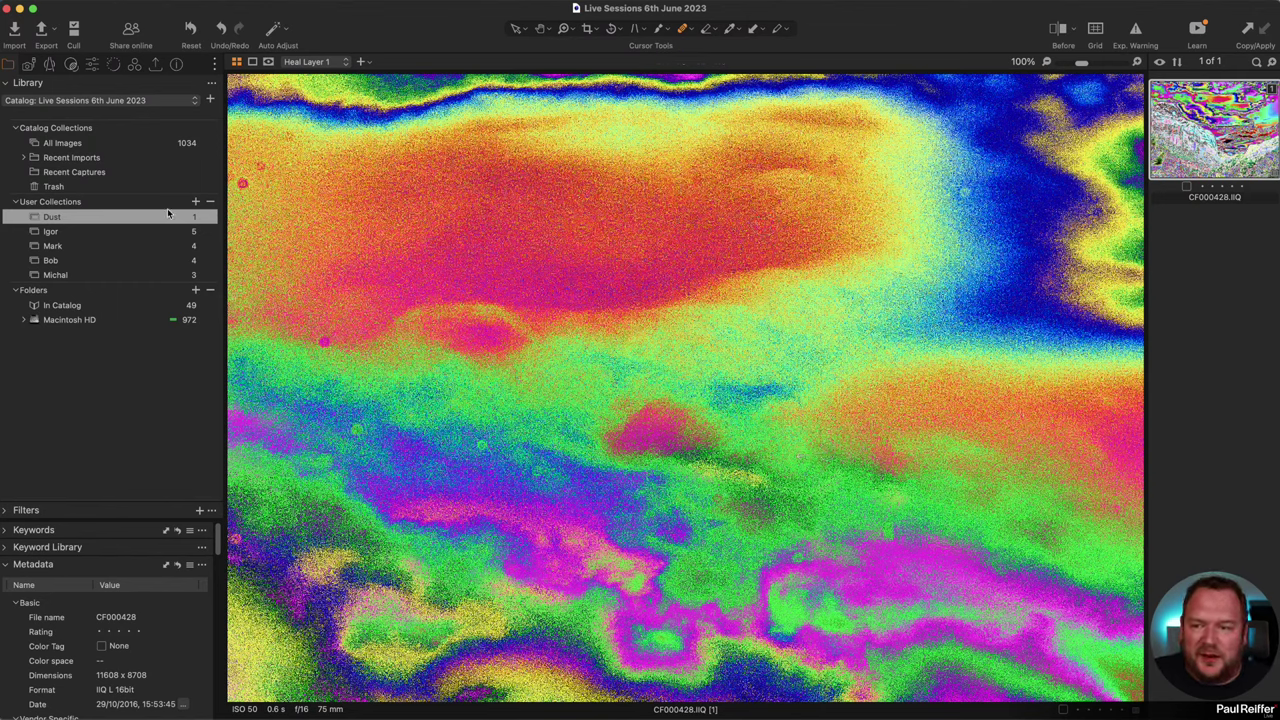
left_click(91, 66)
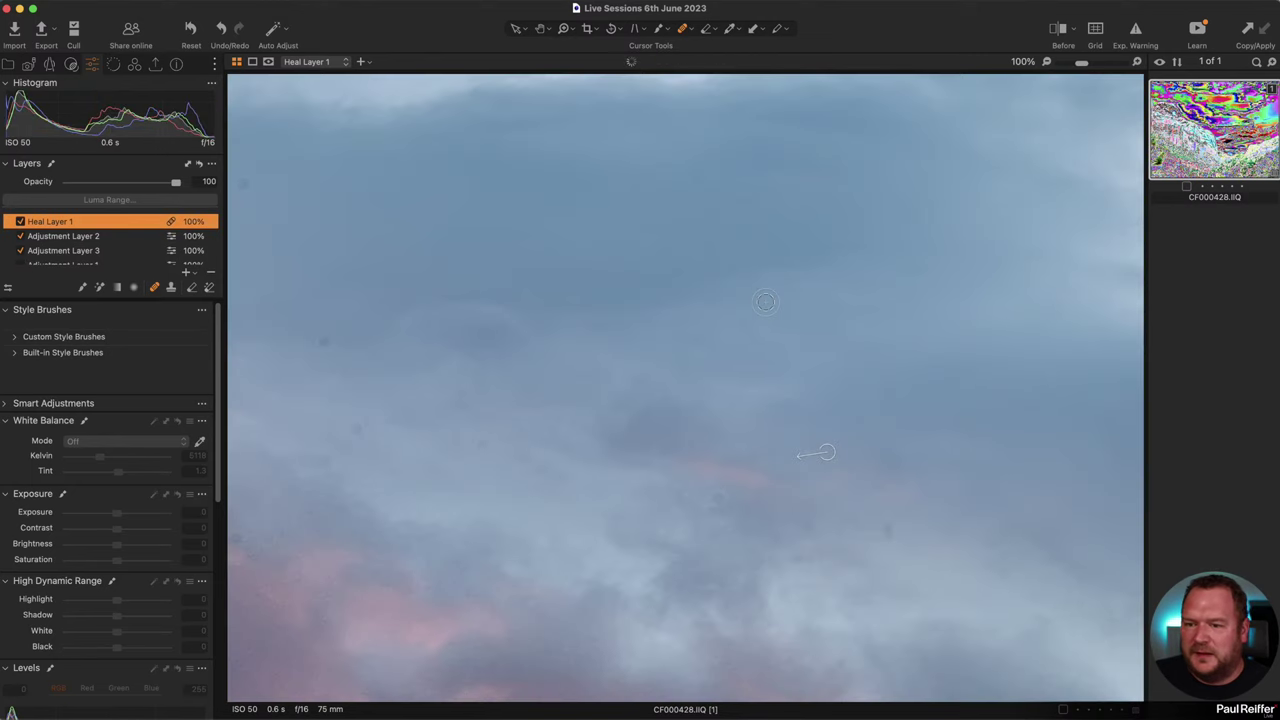
double_click(100, 222)
key("Return")
left_click_drag(829, 320, 706, 434)
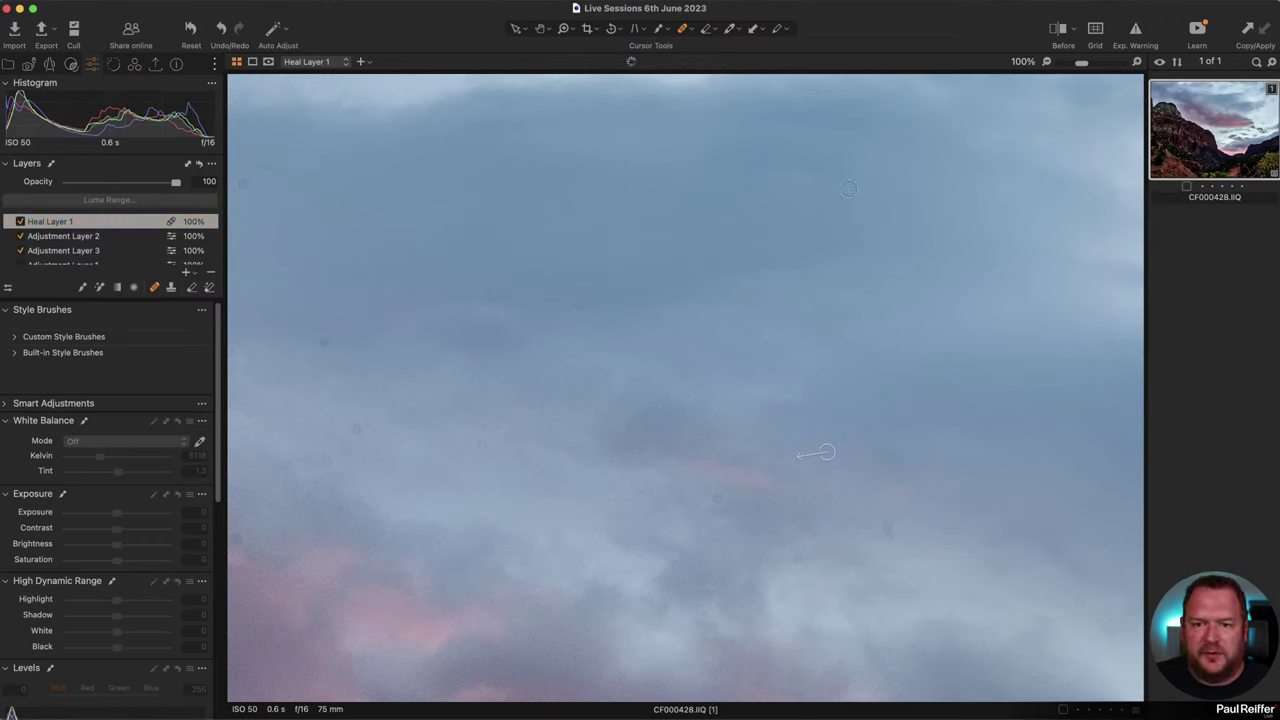
left_click(20, 222)
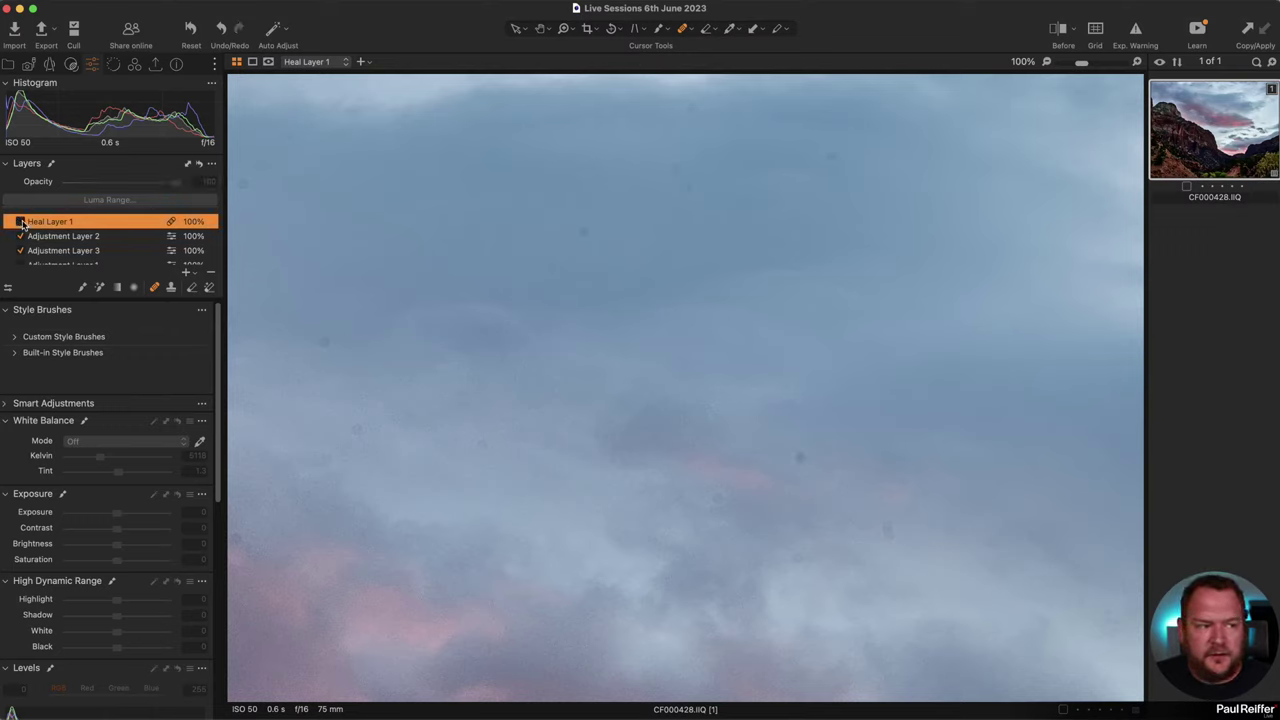
left_click(20, 222)
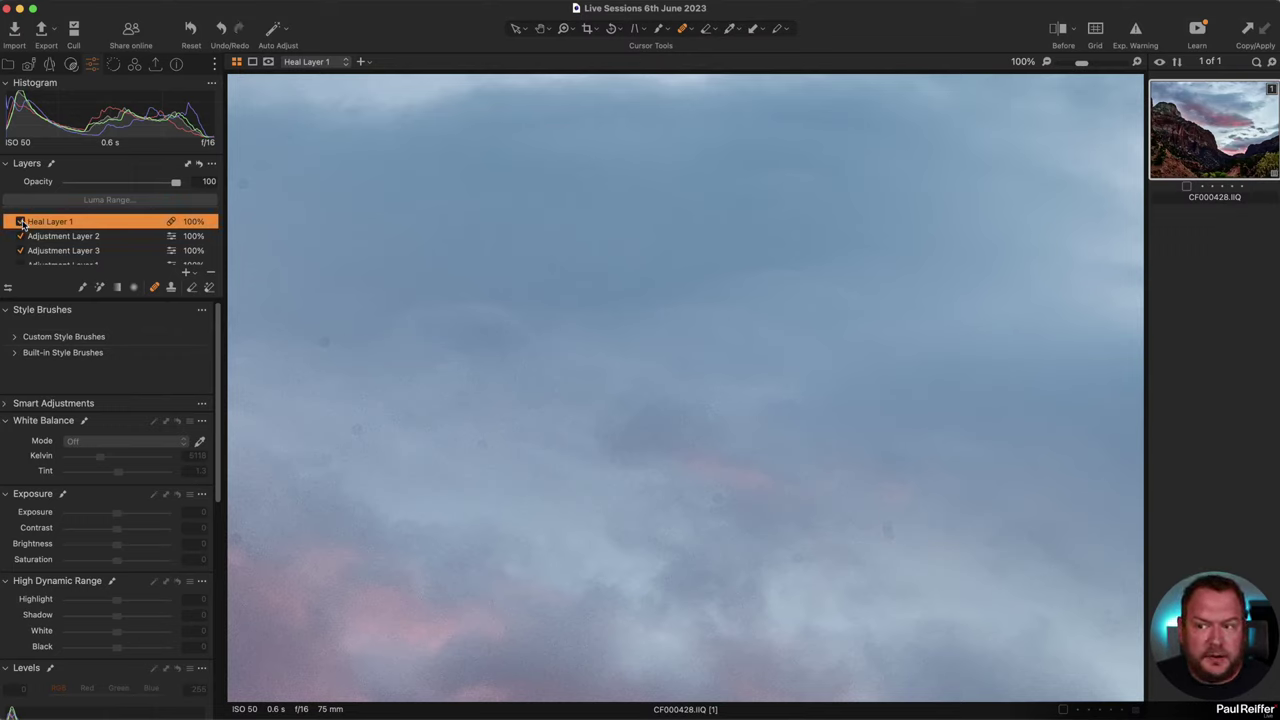
Enable false-colour Adjustment Layer 1 and toggle Heal Layer 1, leaving it off.
scroll(22, 228, "down", 1)
left_click(20, 243)
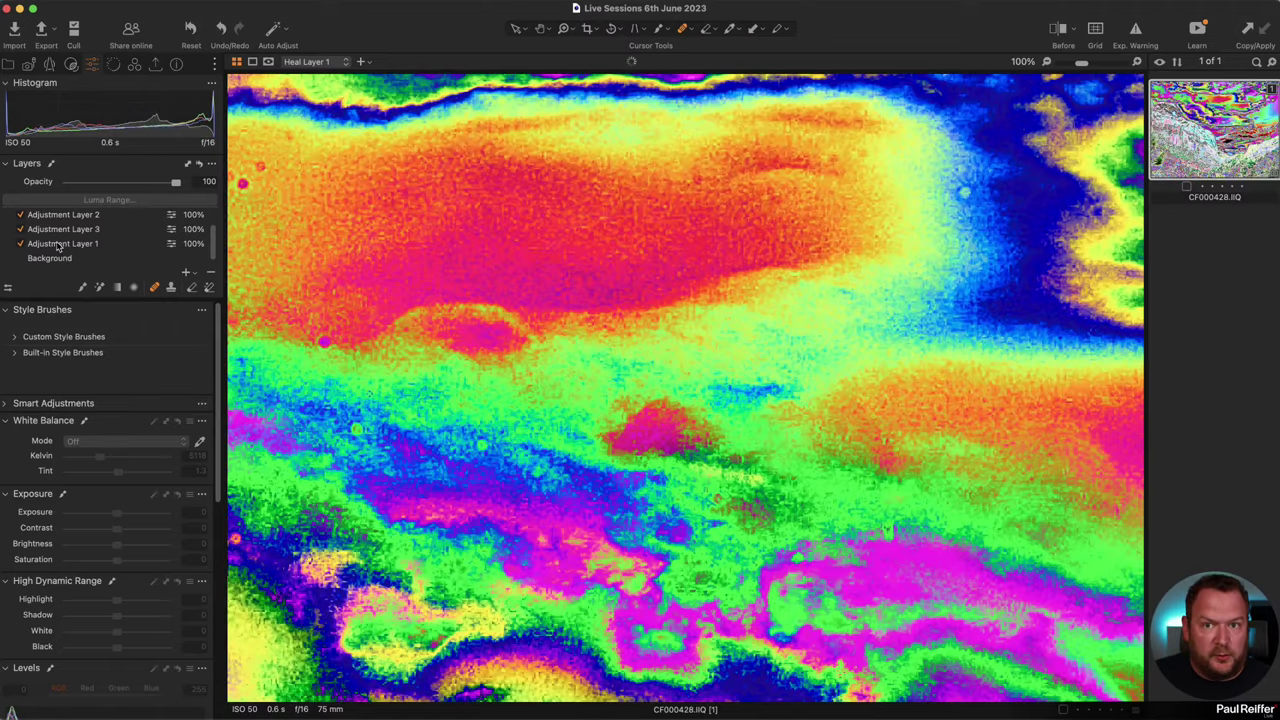
scroll(40, 235, "up", 1)
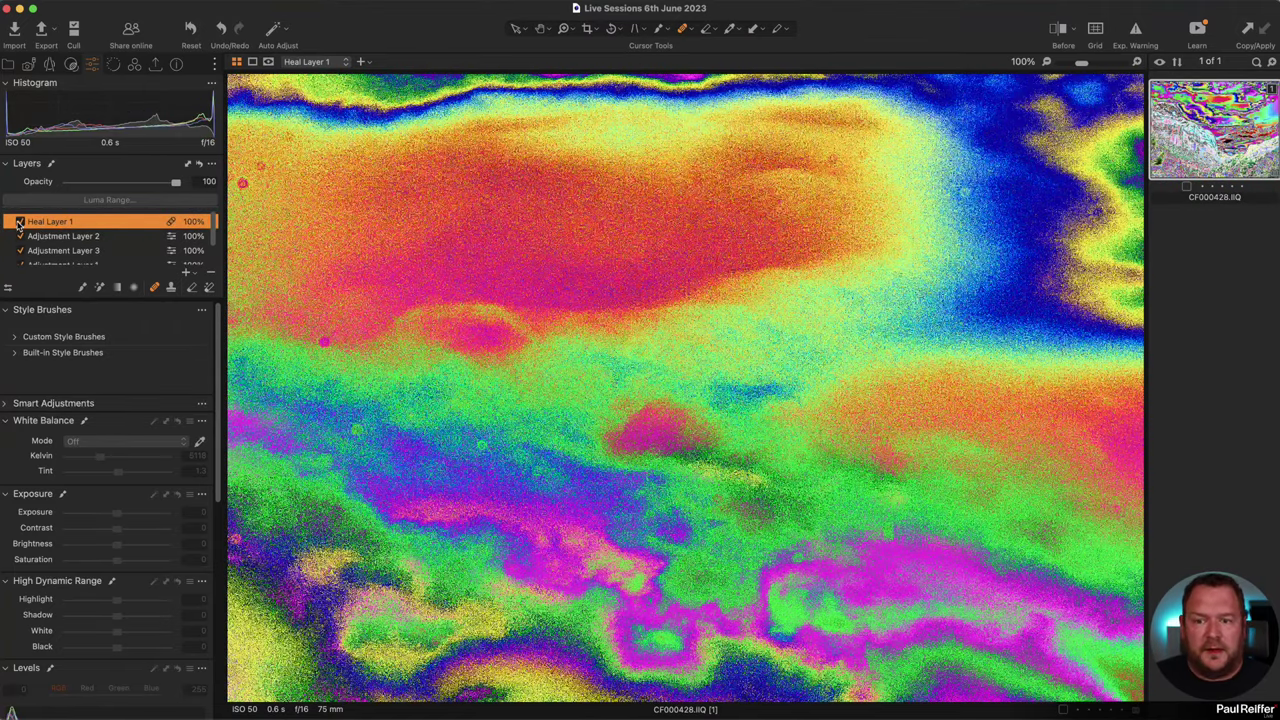
left_click(20, 222)
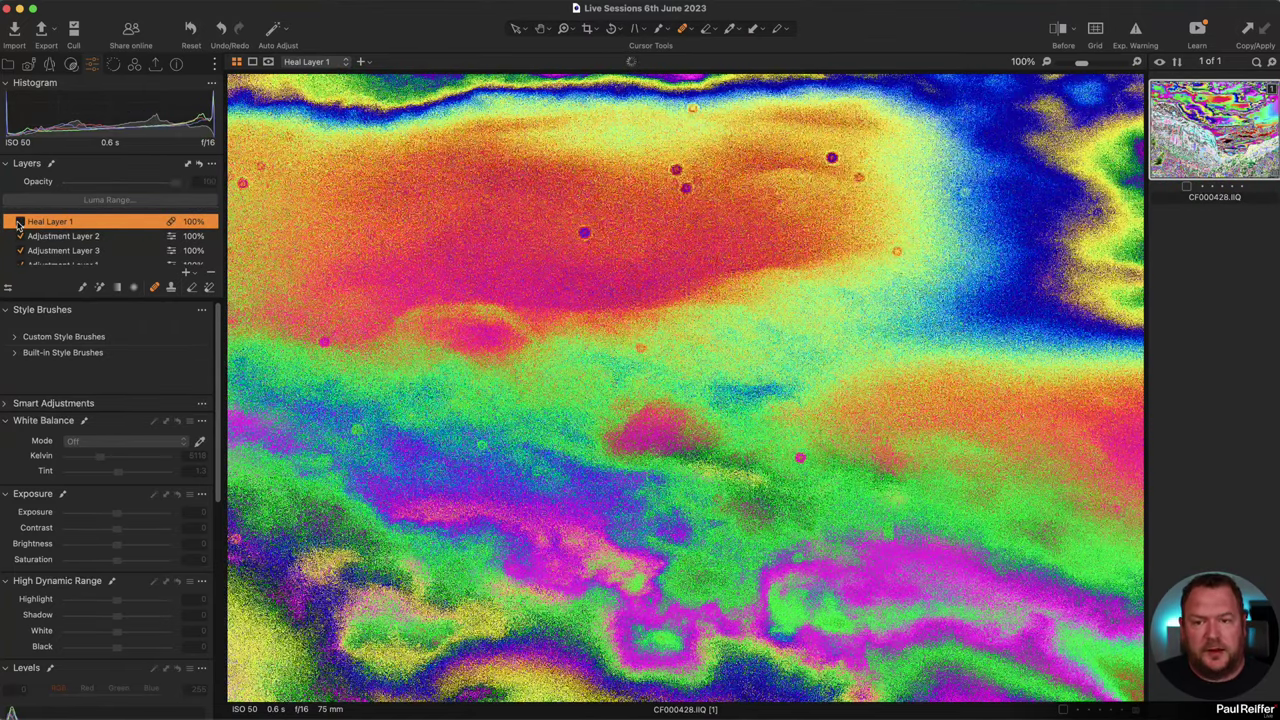
left_click(20, 222)
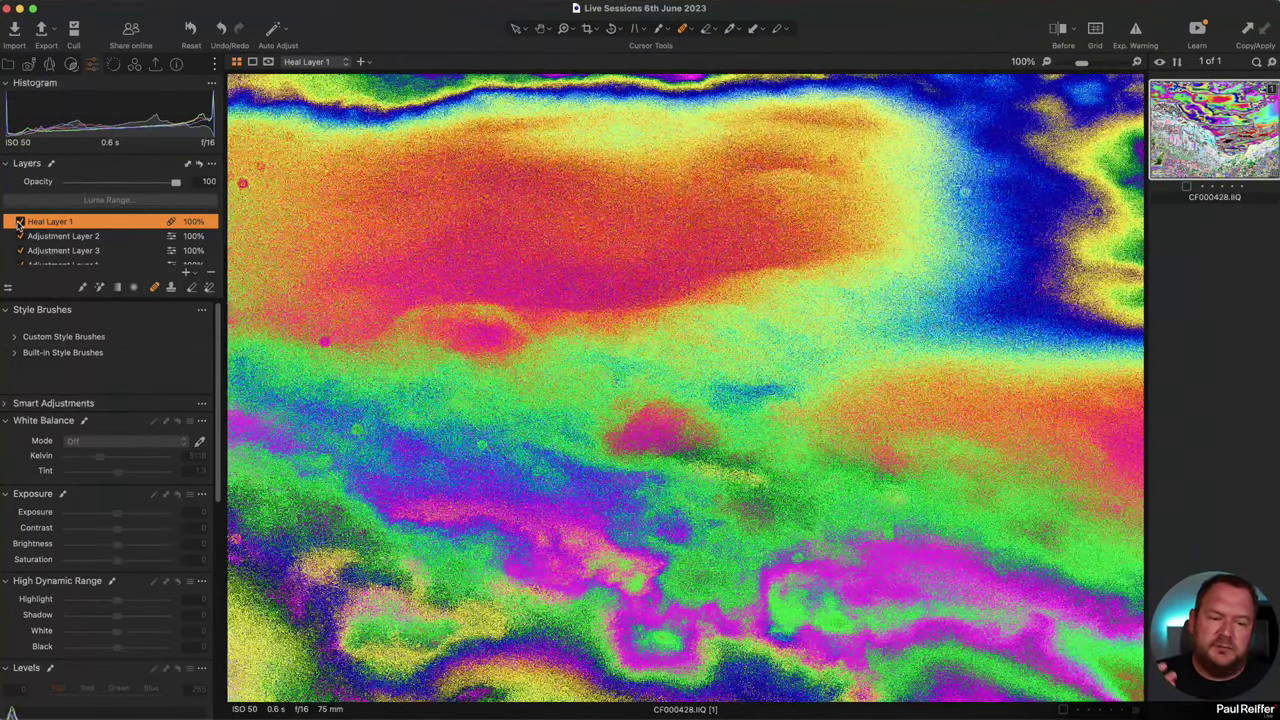
left_click(20, 222)
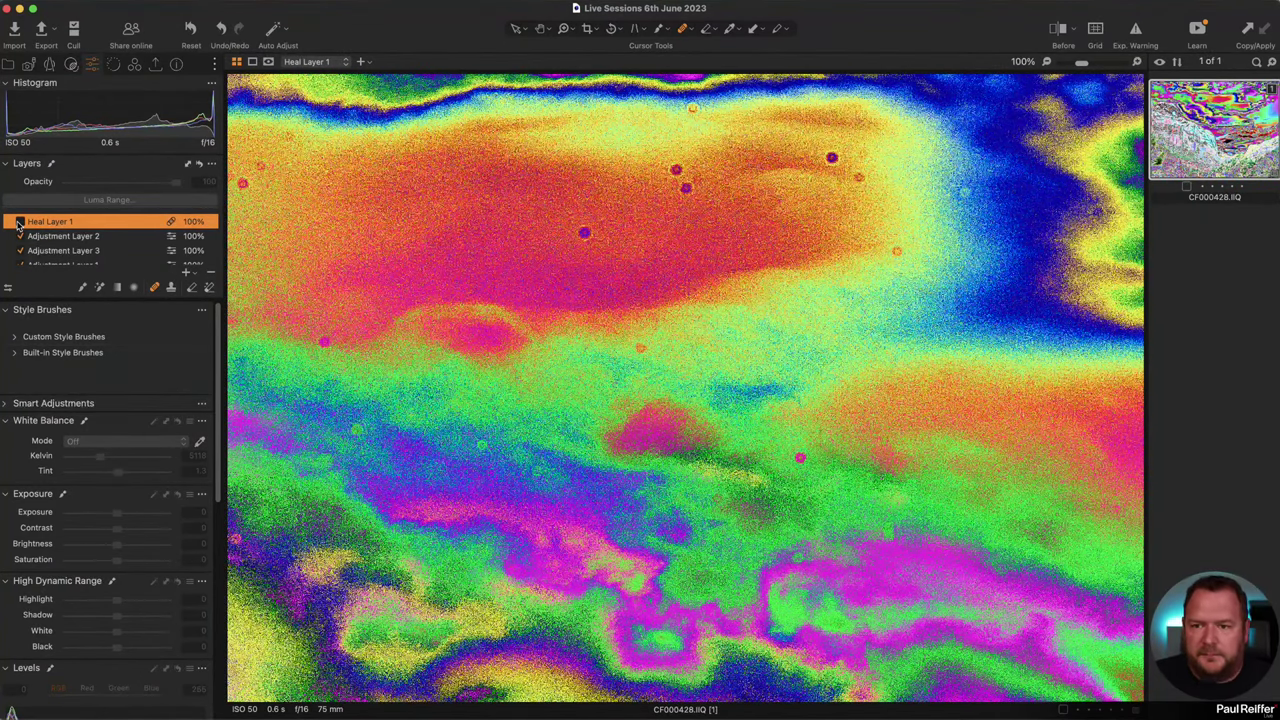
left_click(20, 222)
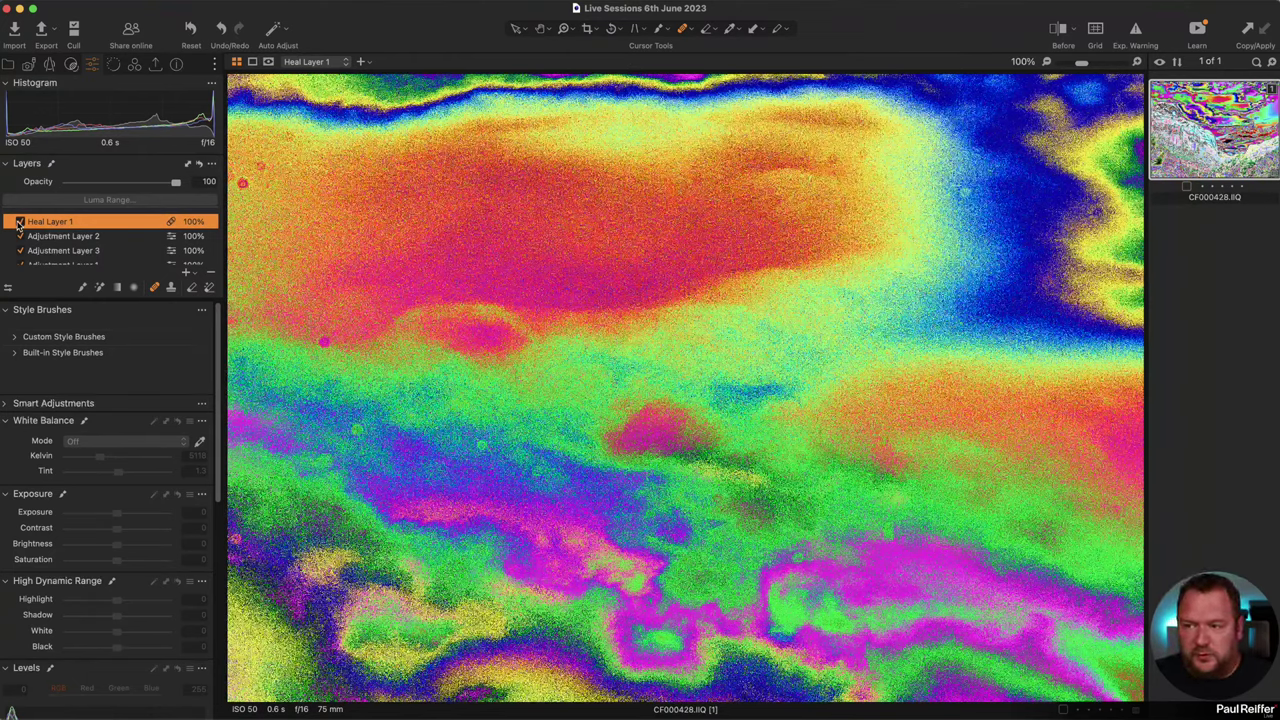
left_click(20, 222)
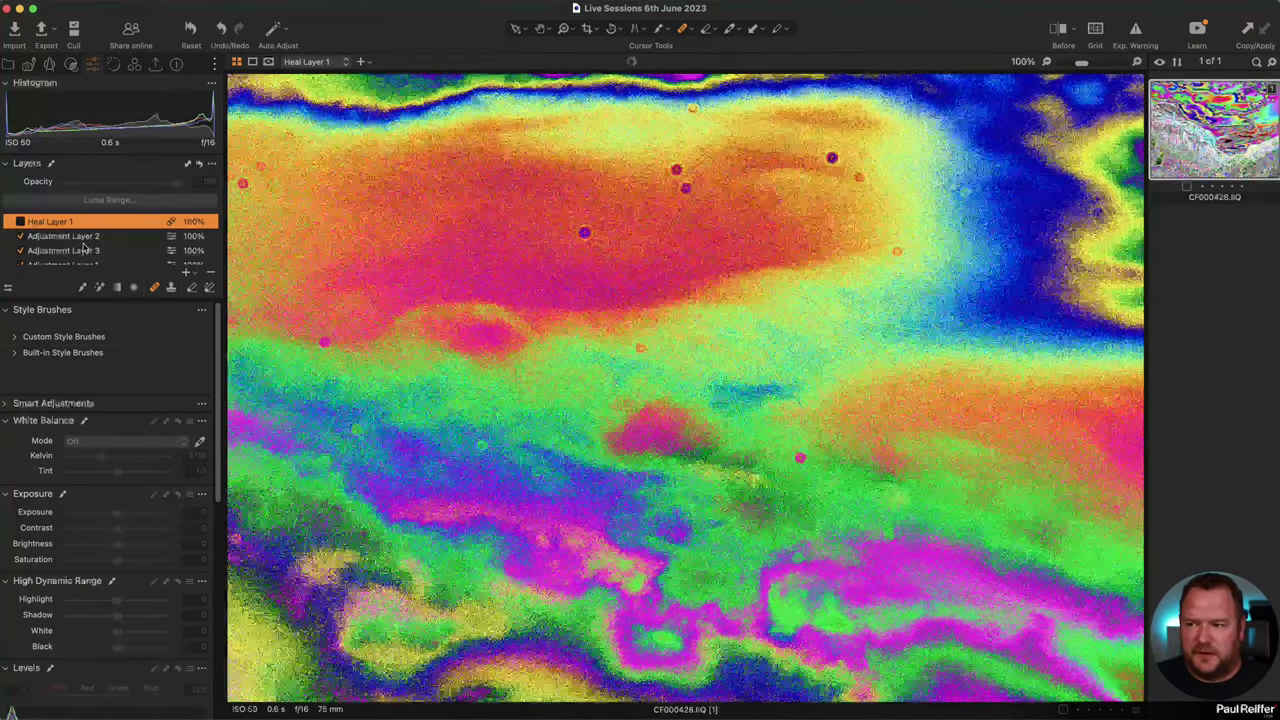
Delete Adjustment Layer 2 and Heal Layer 1 from the layer stack.
left_click(84, 240)
scroll(84, 250, "down", 2)
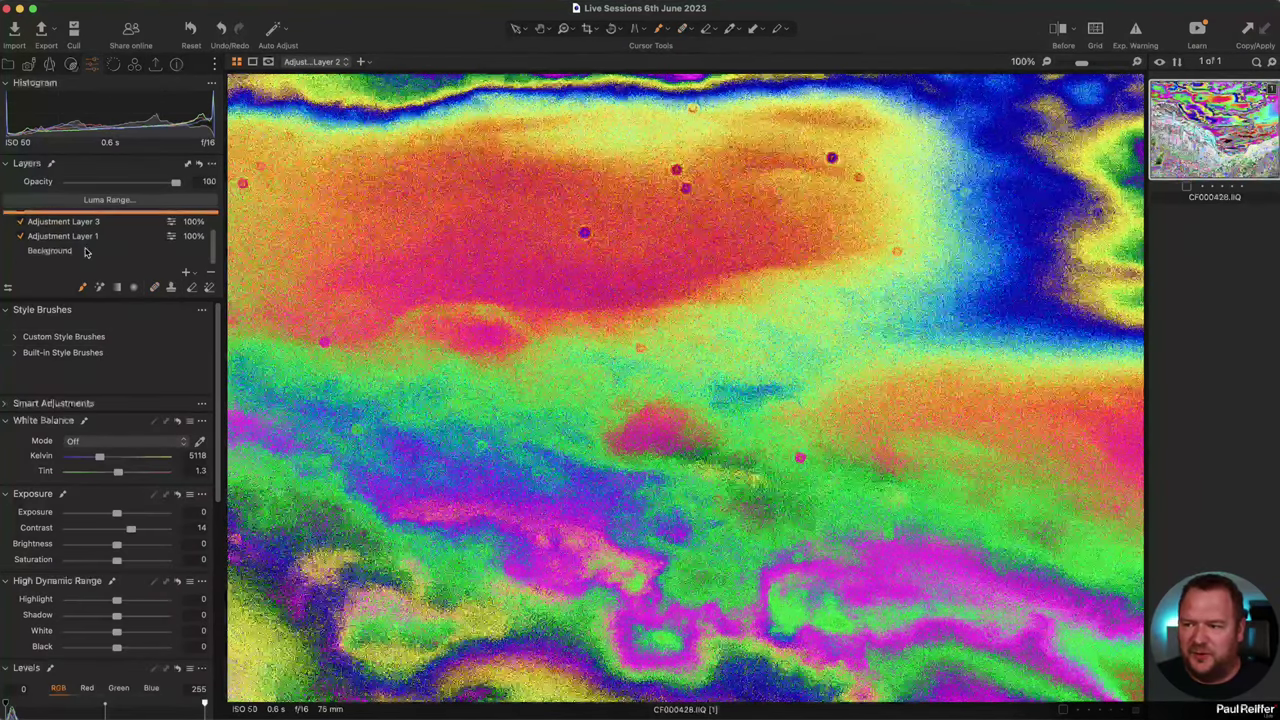
left_click(21, 209)
left_click(30, 223)
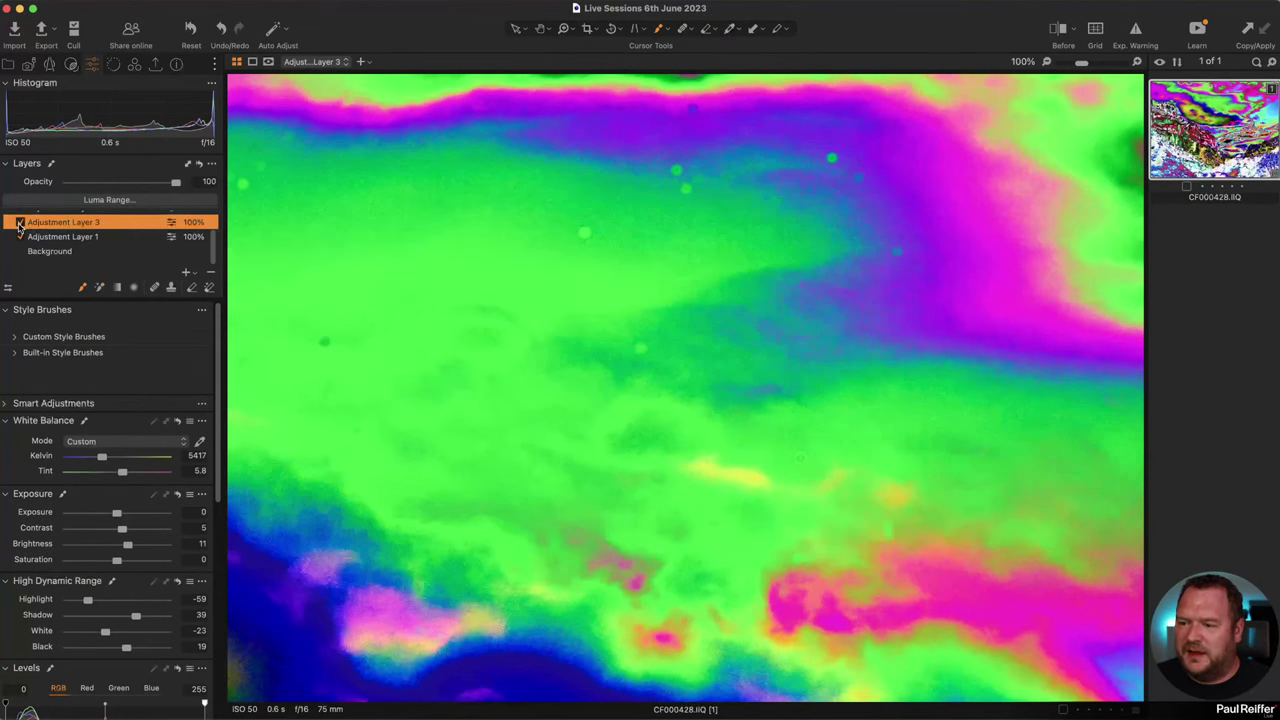
left_click(44, 240)
scroll(44, 240, "up", 2)
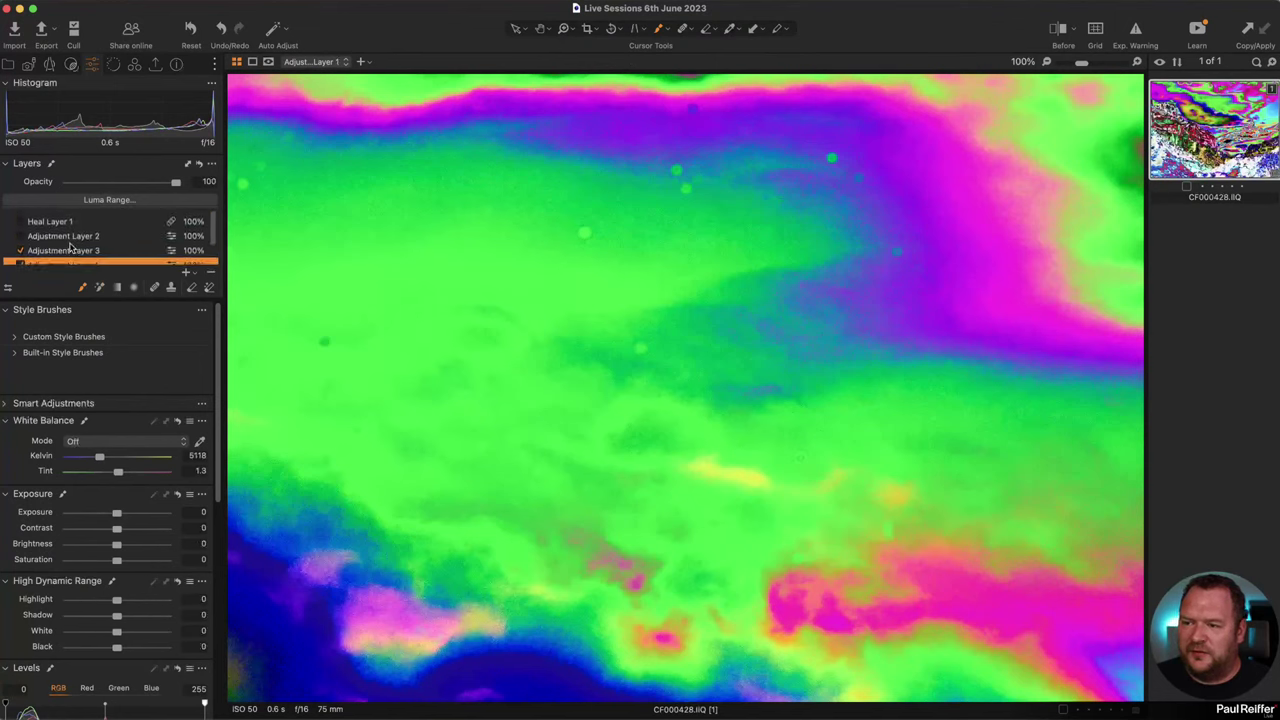
left_click(36, 238)
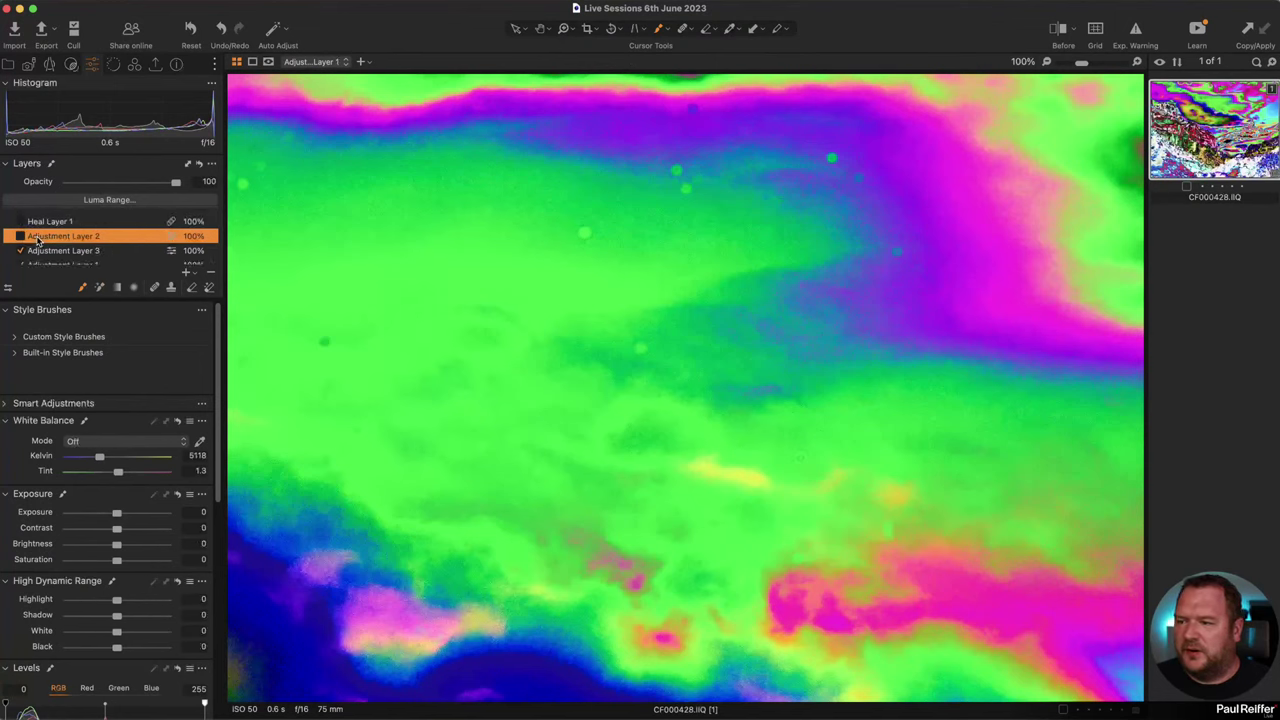
left_click(210, 272)
left_click(210, 272)
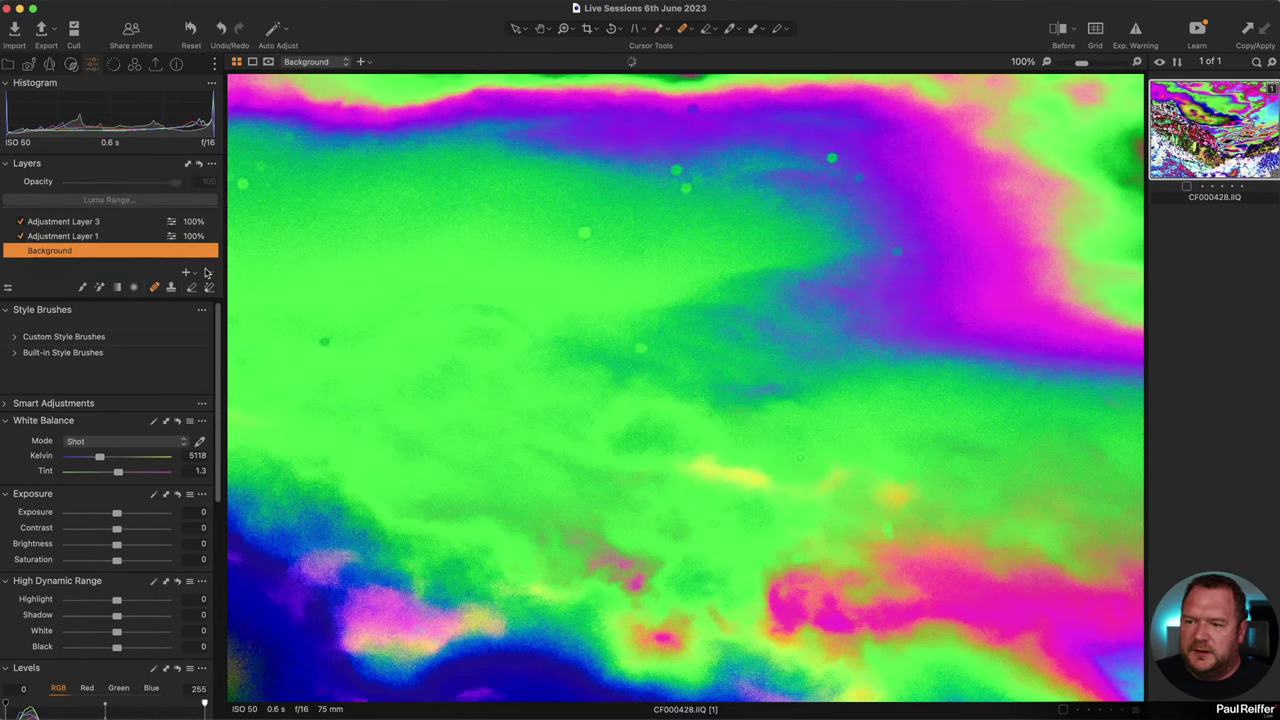
Add a filled Adjustment Layer 4, switch off false-colour Adjustment Layer 1, and fit the photo.
left_click(185, 272)
left_click(260, 293)
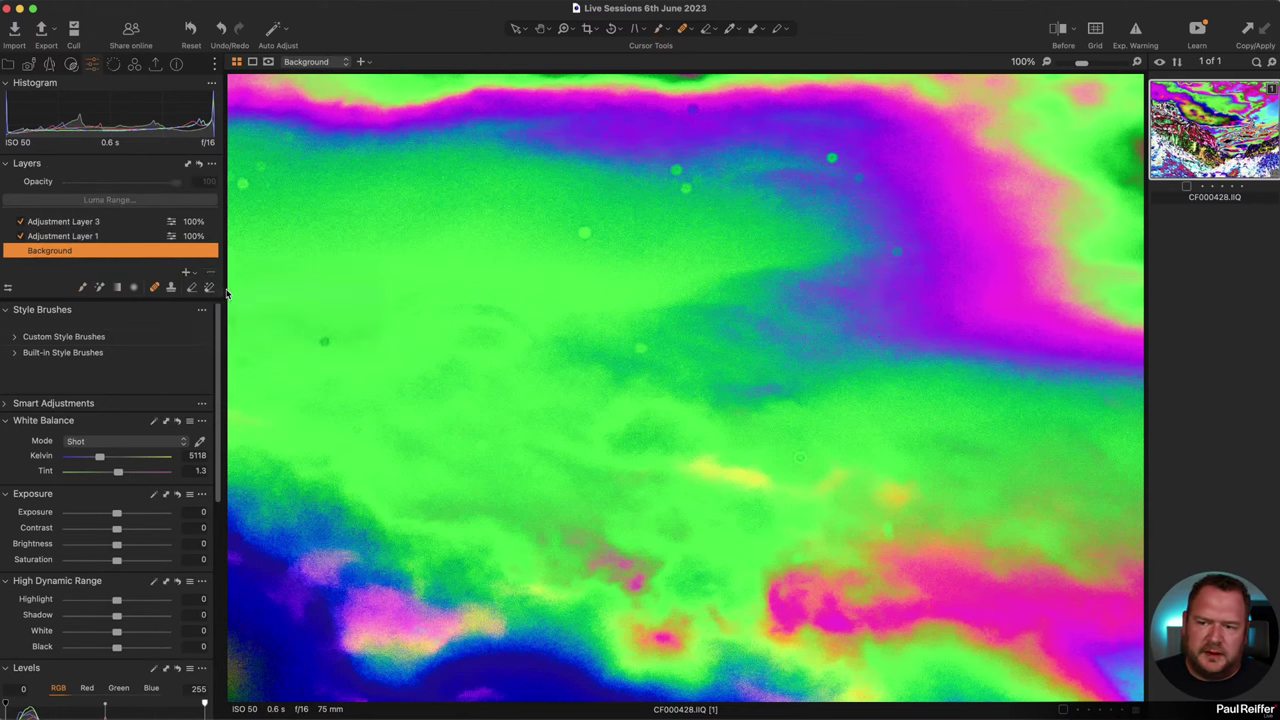
key("h")
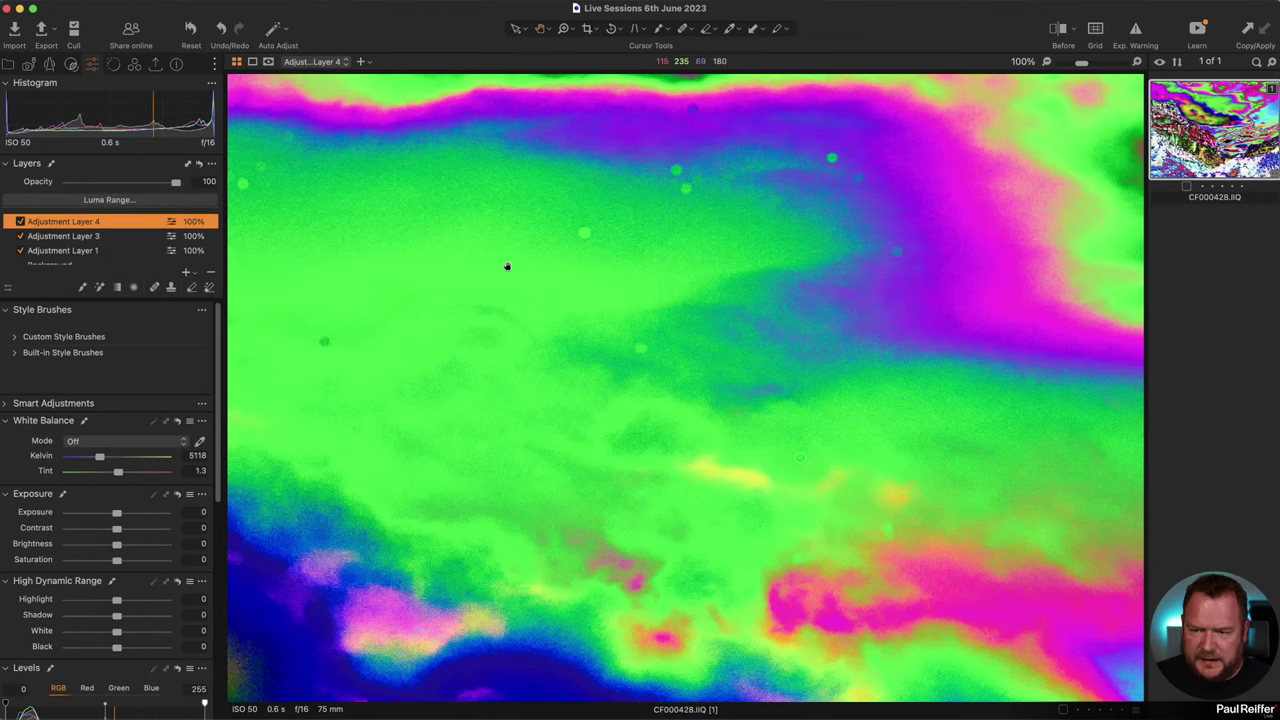
left_click(20, 253)
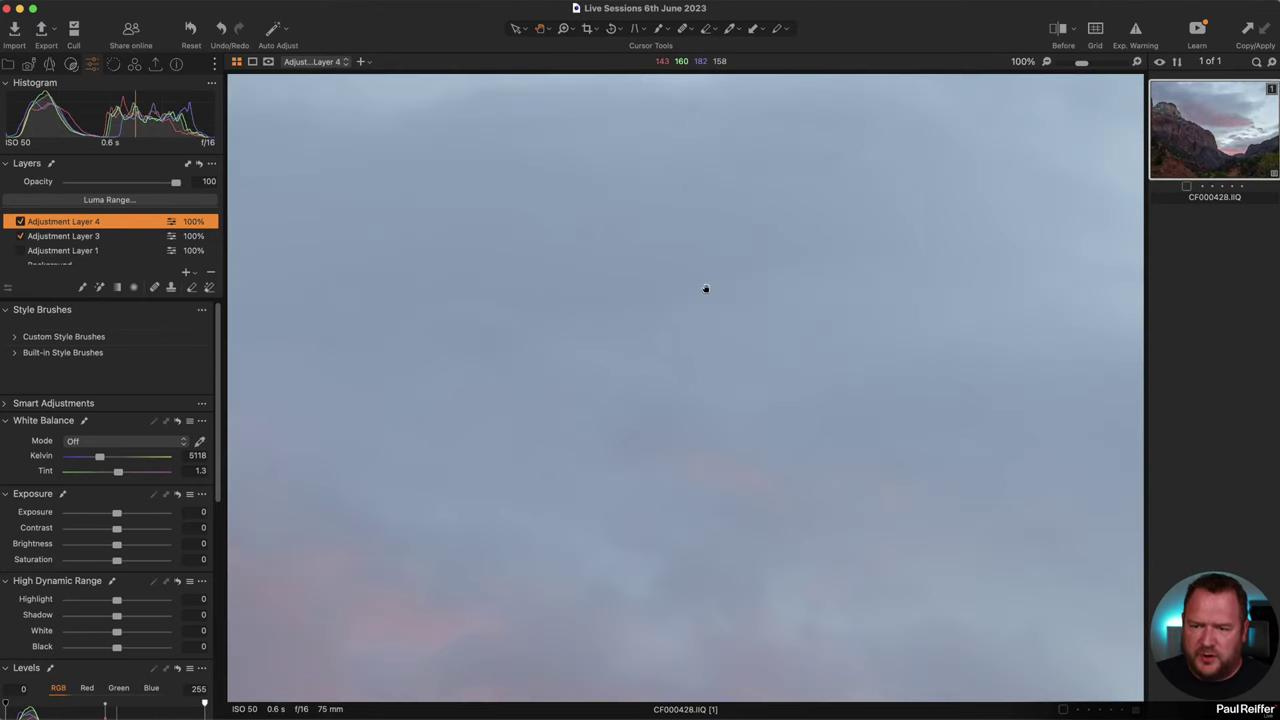
key("super+0")
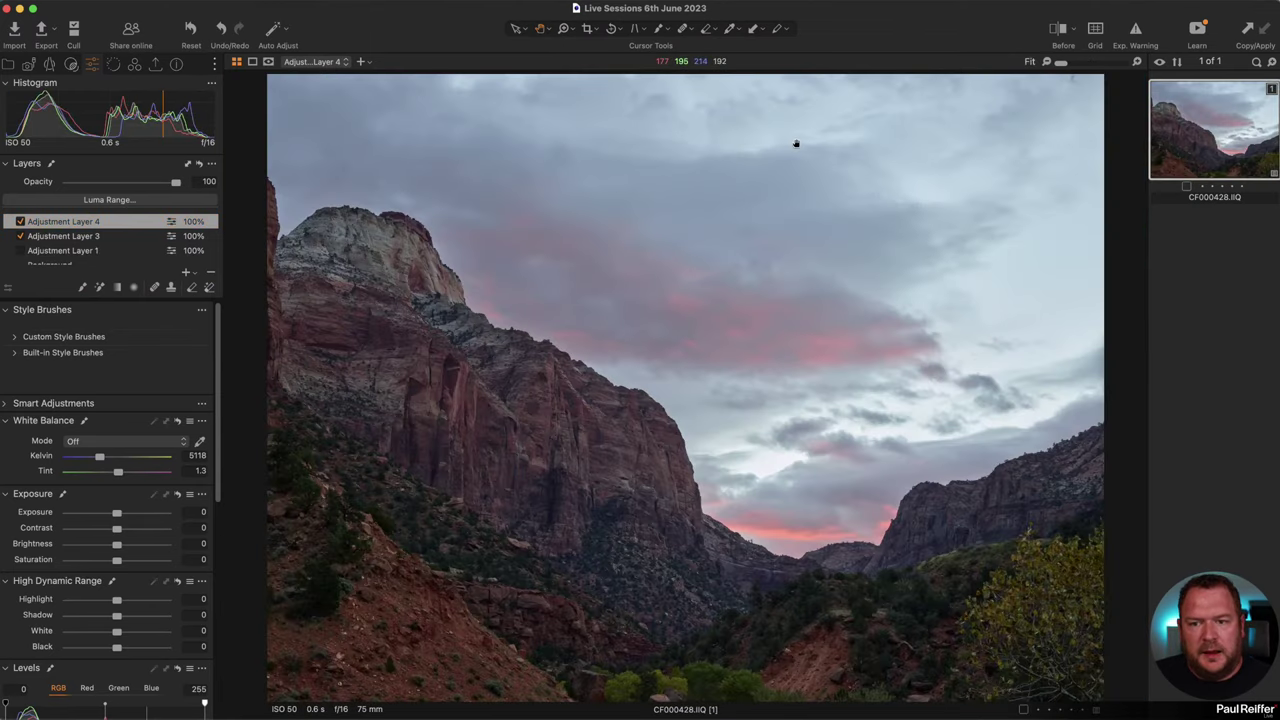
left_click(113, 65)
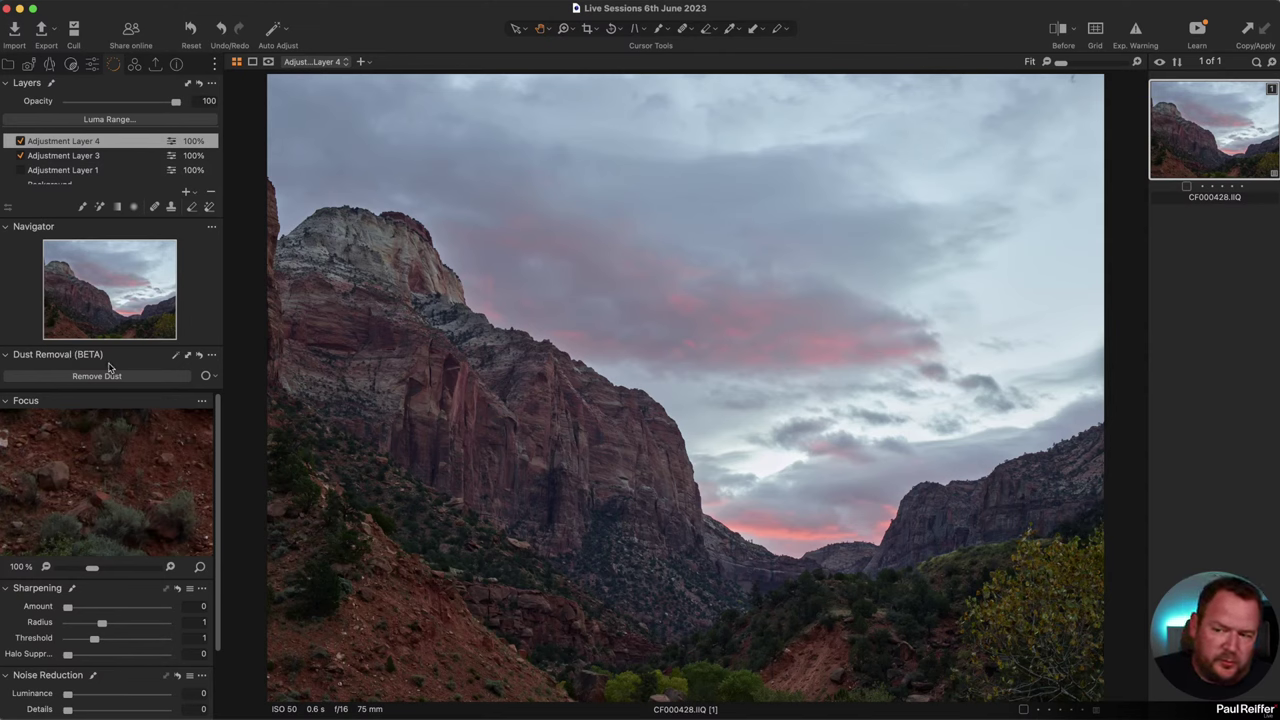
Run Dust Removal in Remove Dust mode and zoom the sky to 100%.
left_click(211, 377)
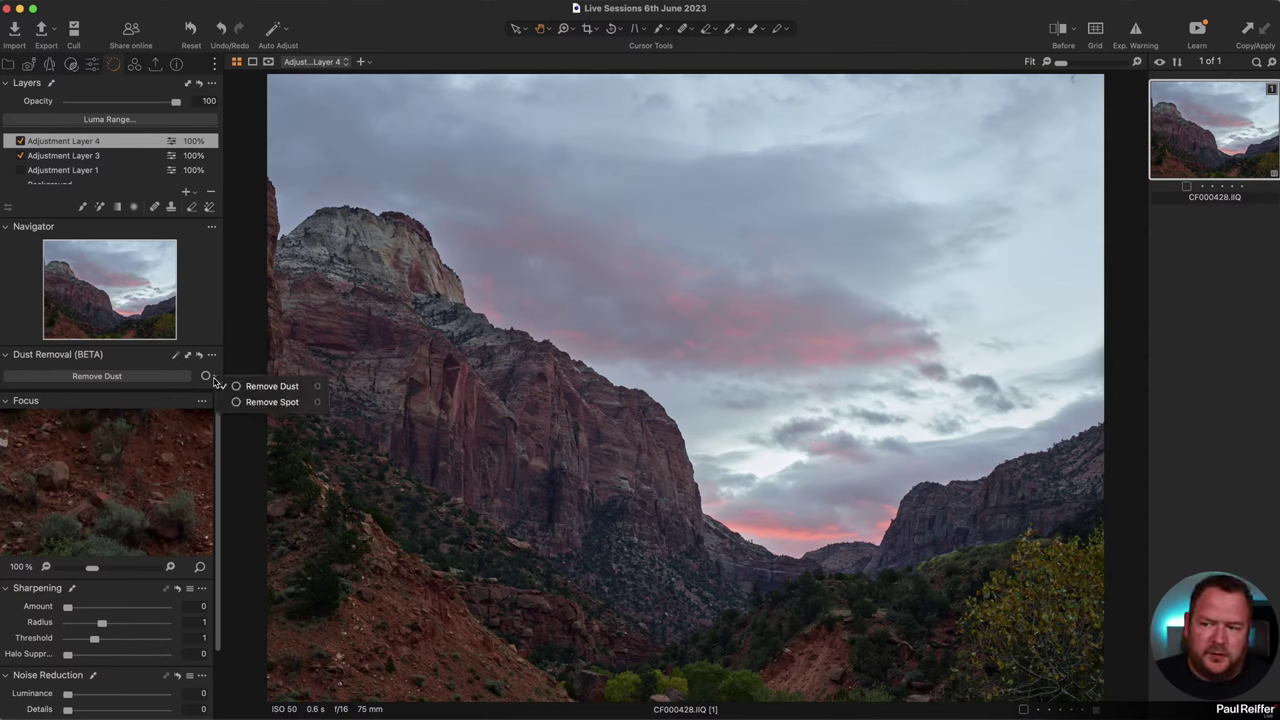
left_click(268, 385)
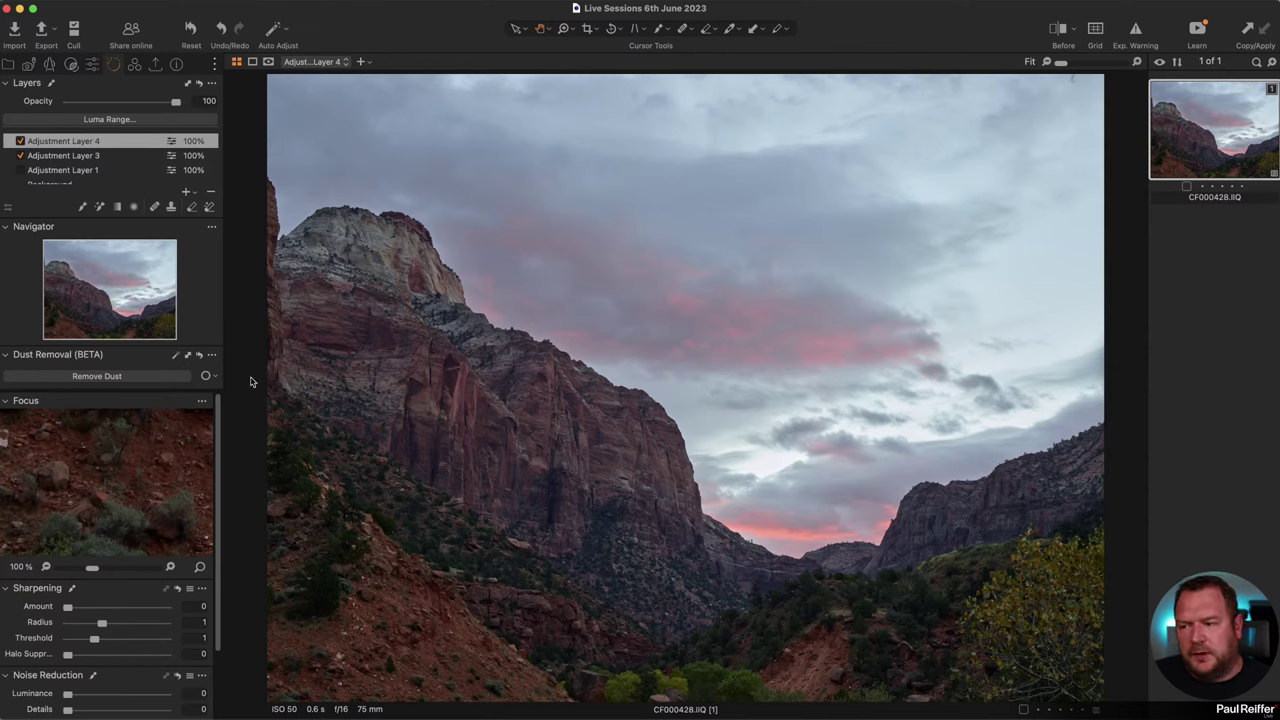
left_click(122, 377)
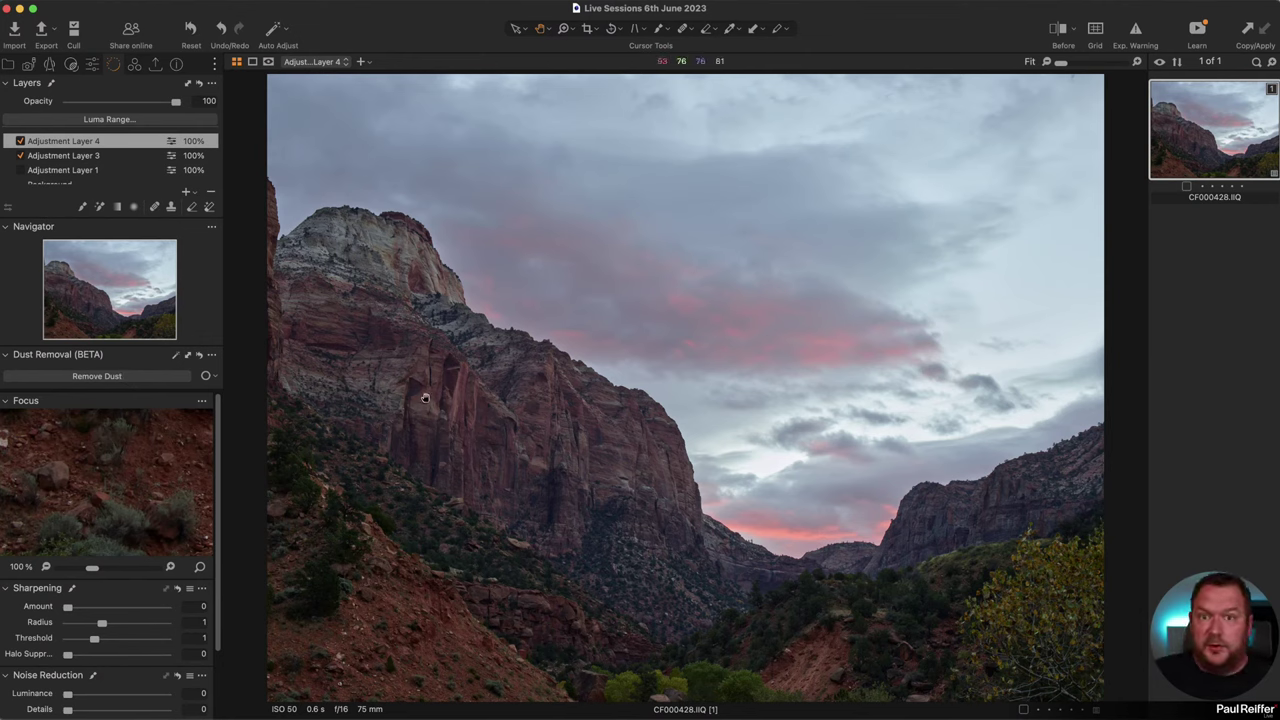
left_click(767, 218)
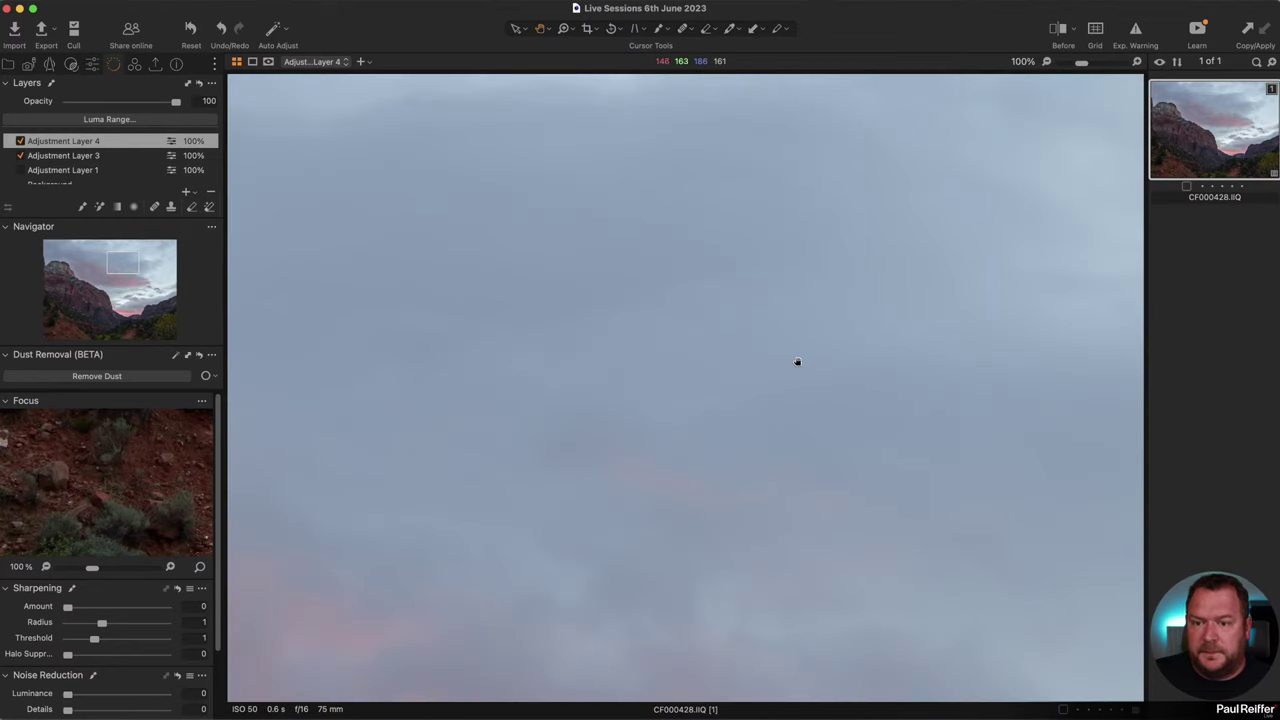
Turn on false-colour Adjustment Layer 1, pan the sky, and compare with Adjustment Layer 4 toggled.
left_click(20, 171)
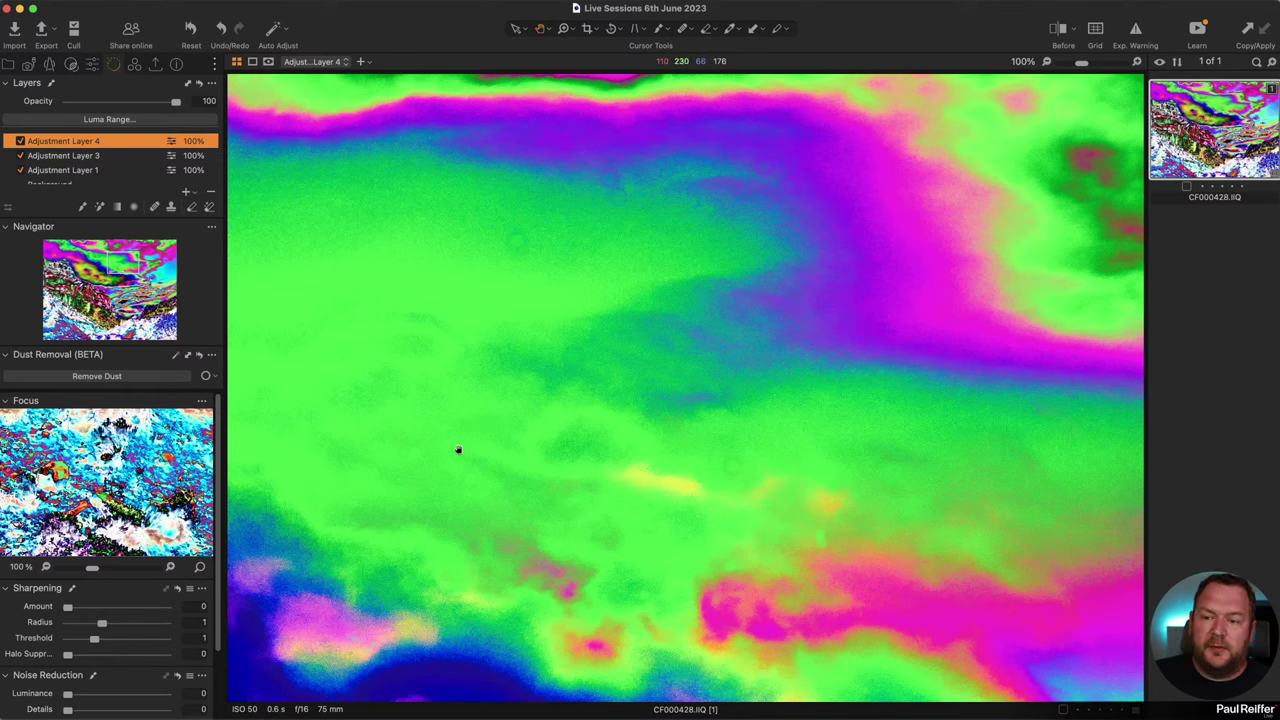
left_click_drag(340, 420, 716, 425)
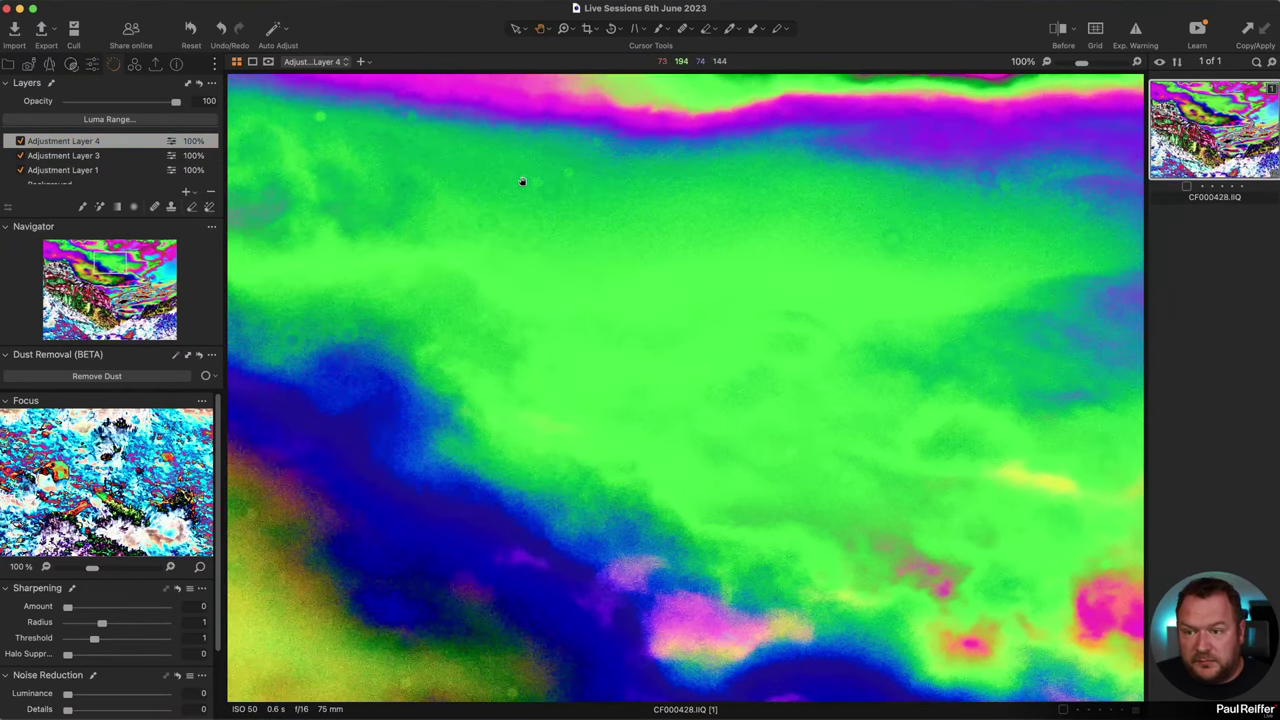
left_click(20, 170)
left_click(20, 141)
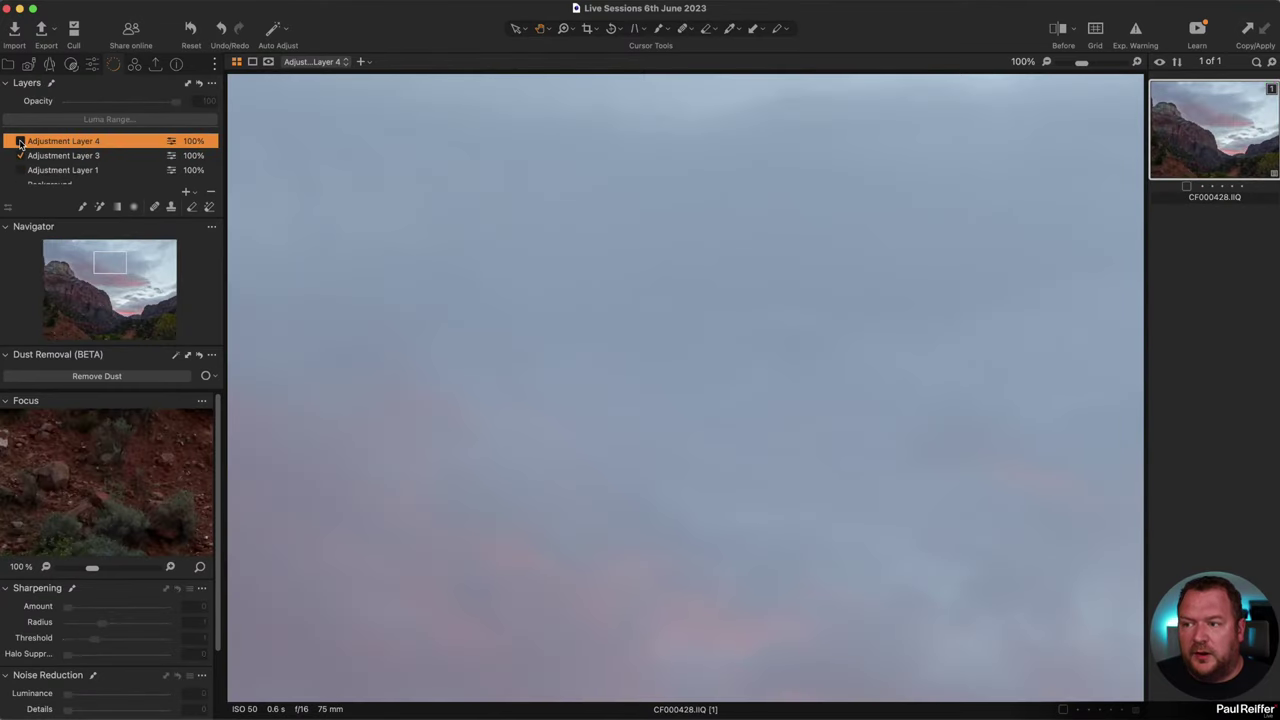
left_click(20, 141)
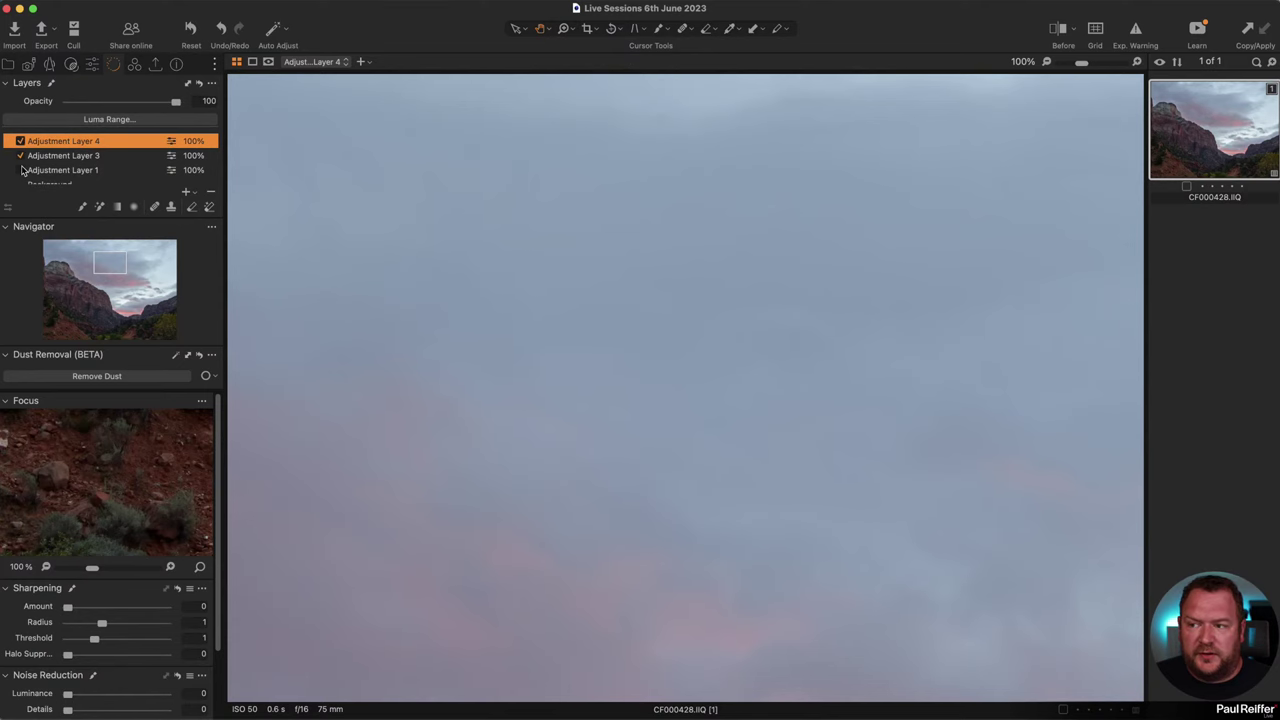
With false colour back on, recheck Adjustment Layer 4 and create a Clone Variant of CF000428.IIQ.
left_click(20, 170)
left_click(20, 141)
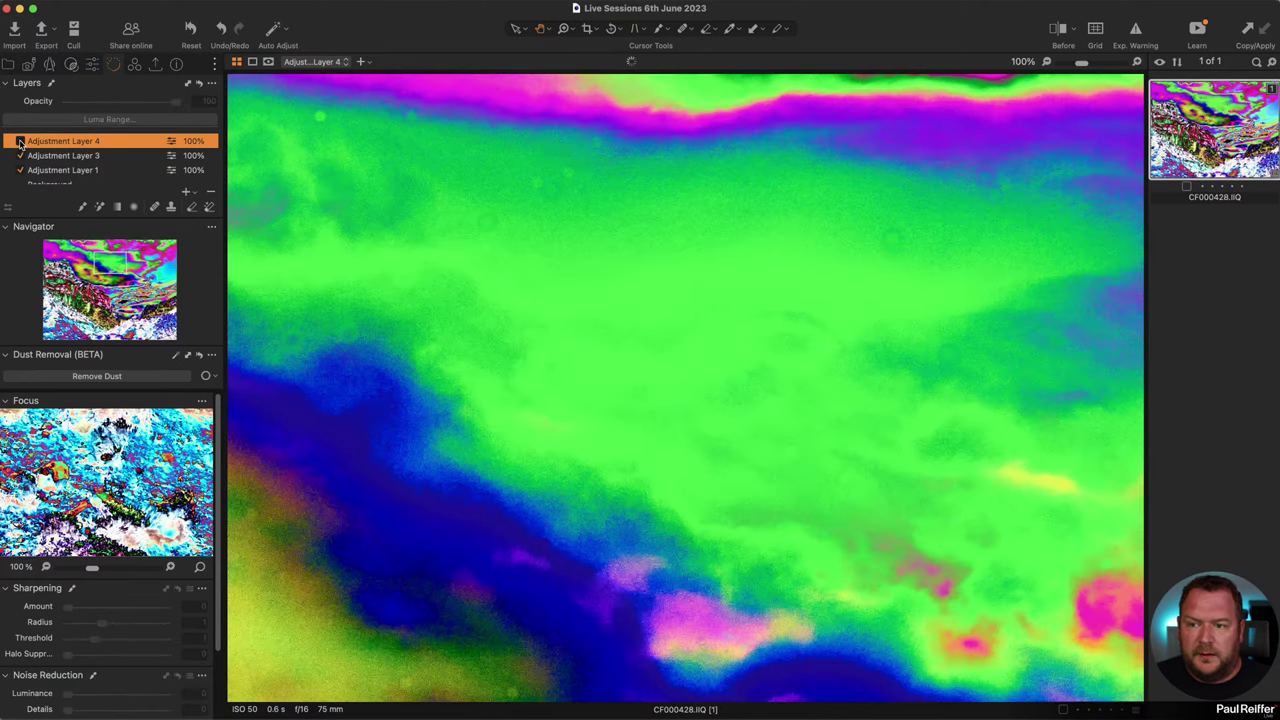
left_click(20, 141)
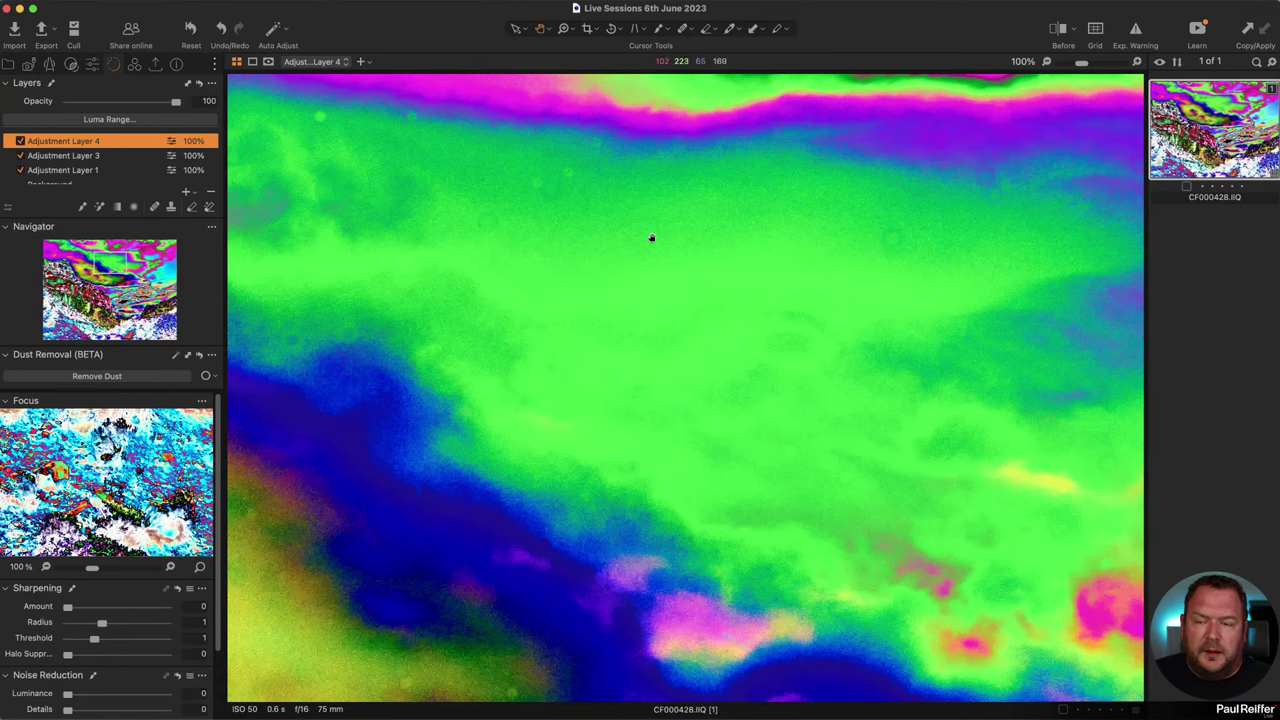
right_click(1206, 126)
left_click(1230, 188)
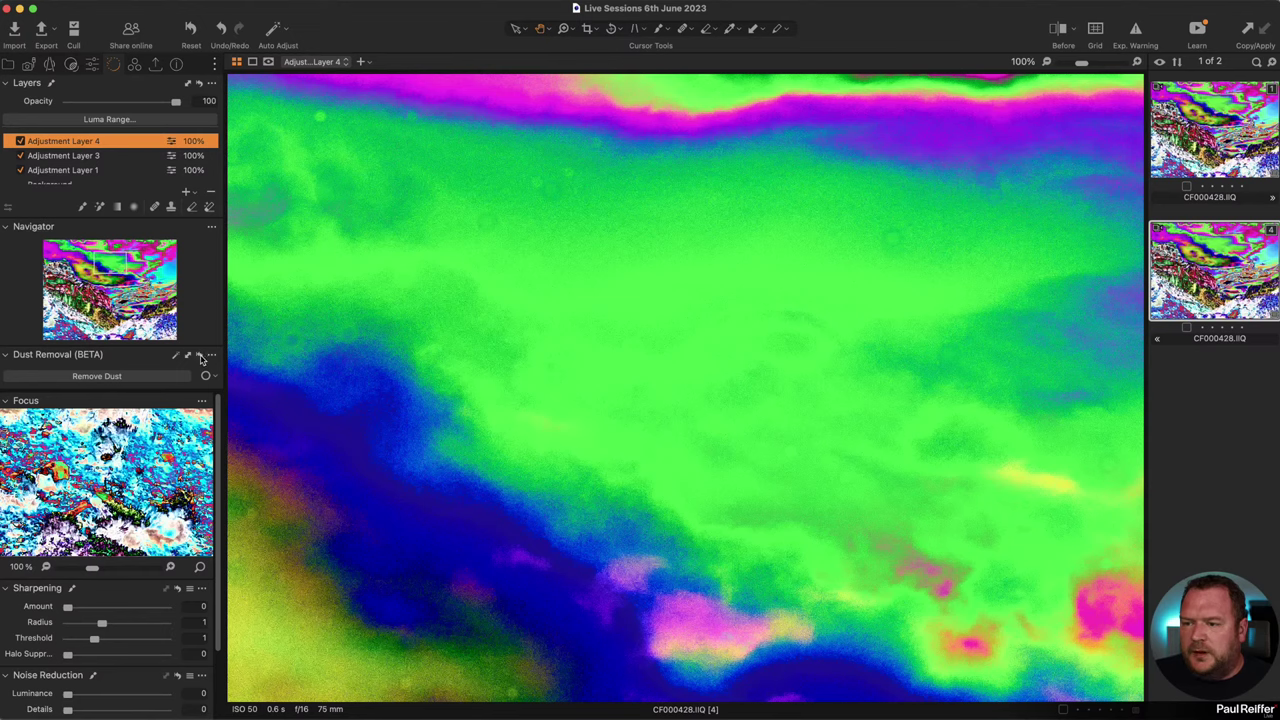
Apply Remove Dust to variant 4 and flip between variants 1 and 4 to compare dust marks.
left_click(202, 357)
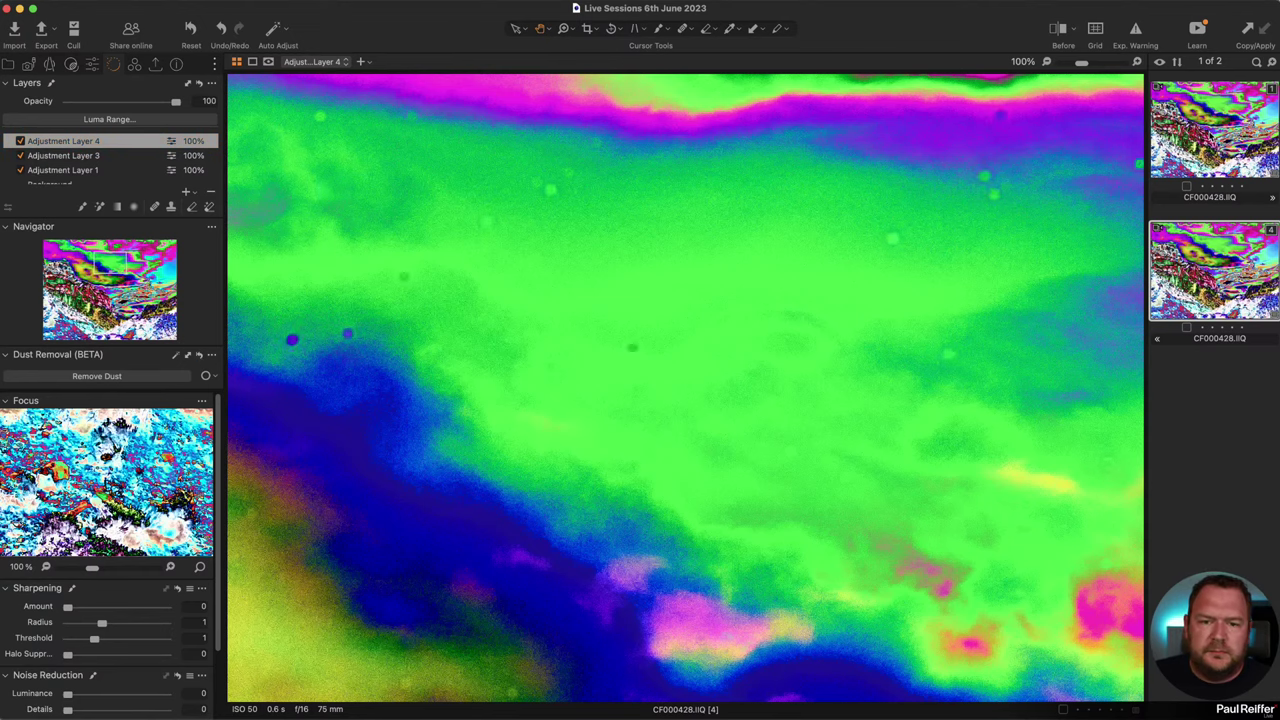
key("Left")
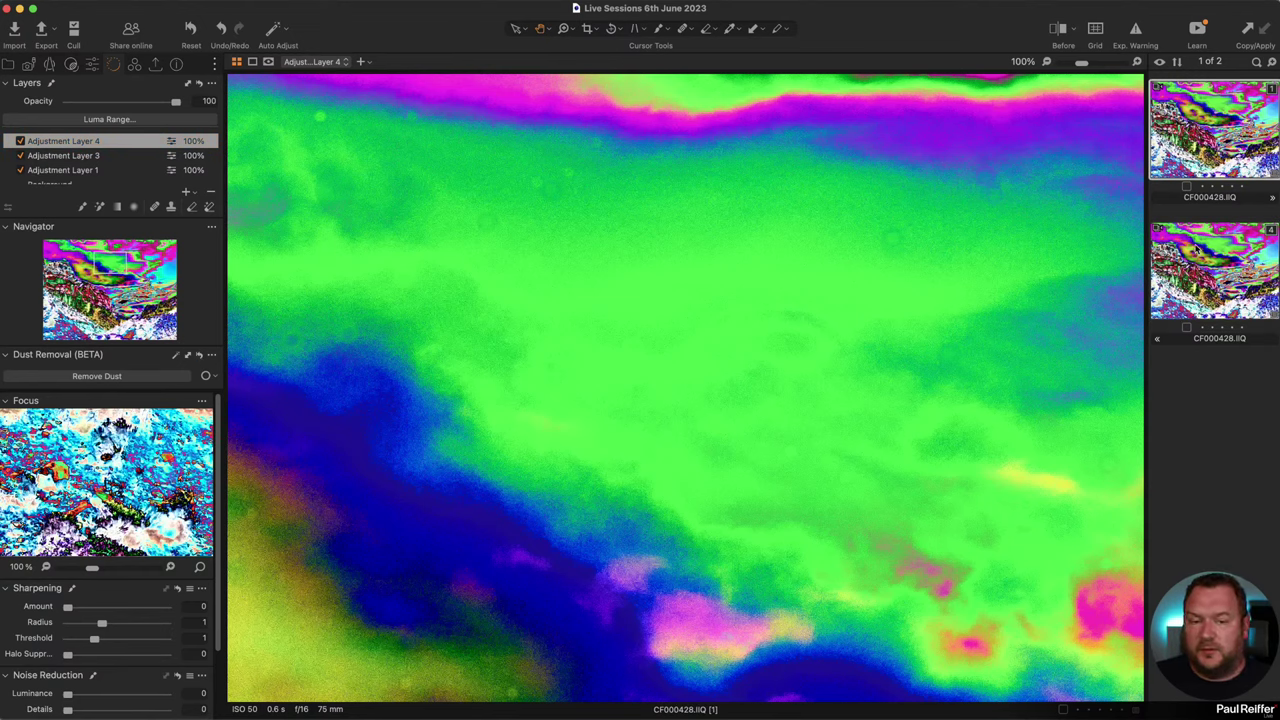
left_click(1202, 250)
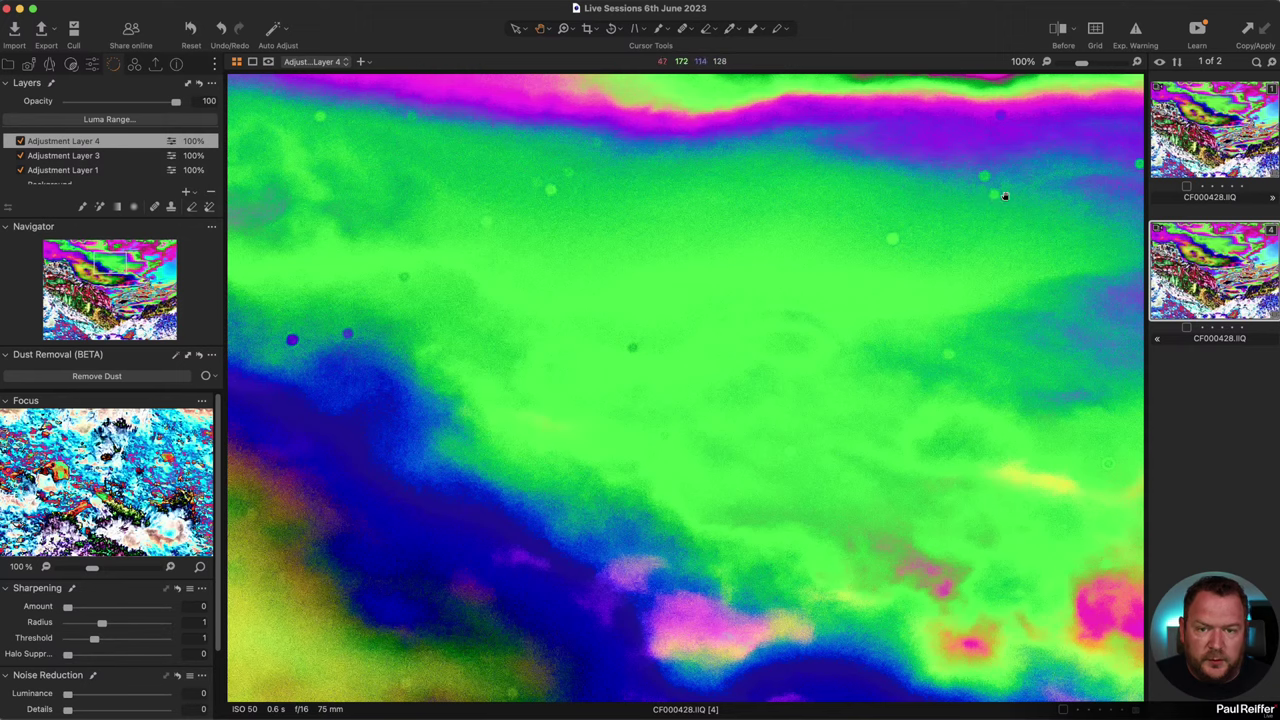
key("Up")
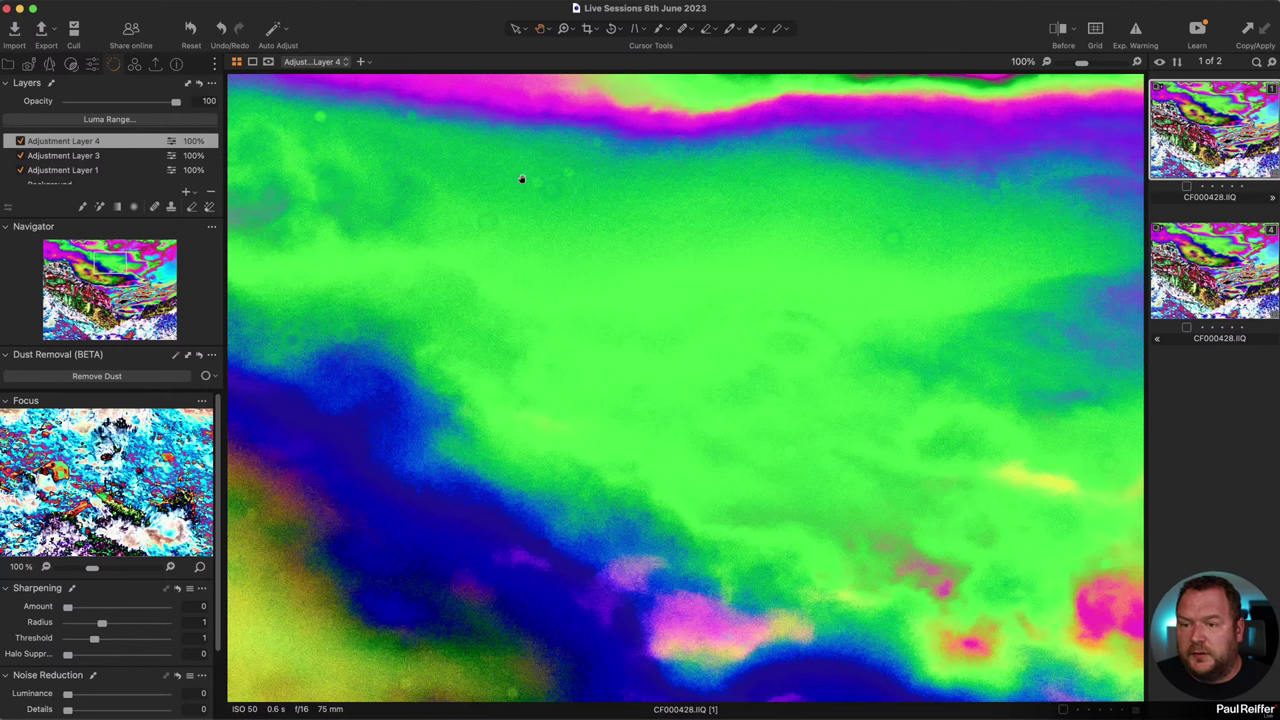
left_click(1200, 262)
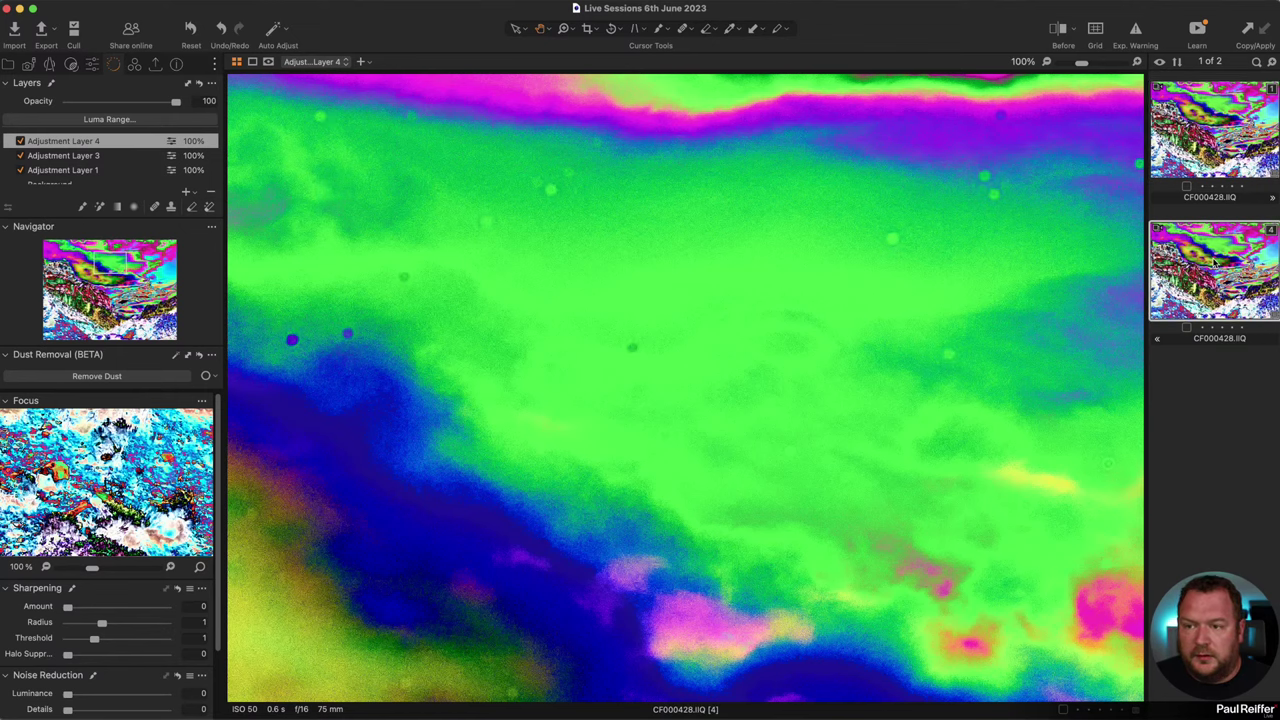
key("Up")
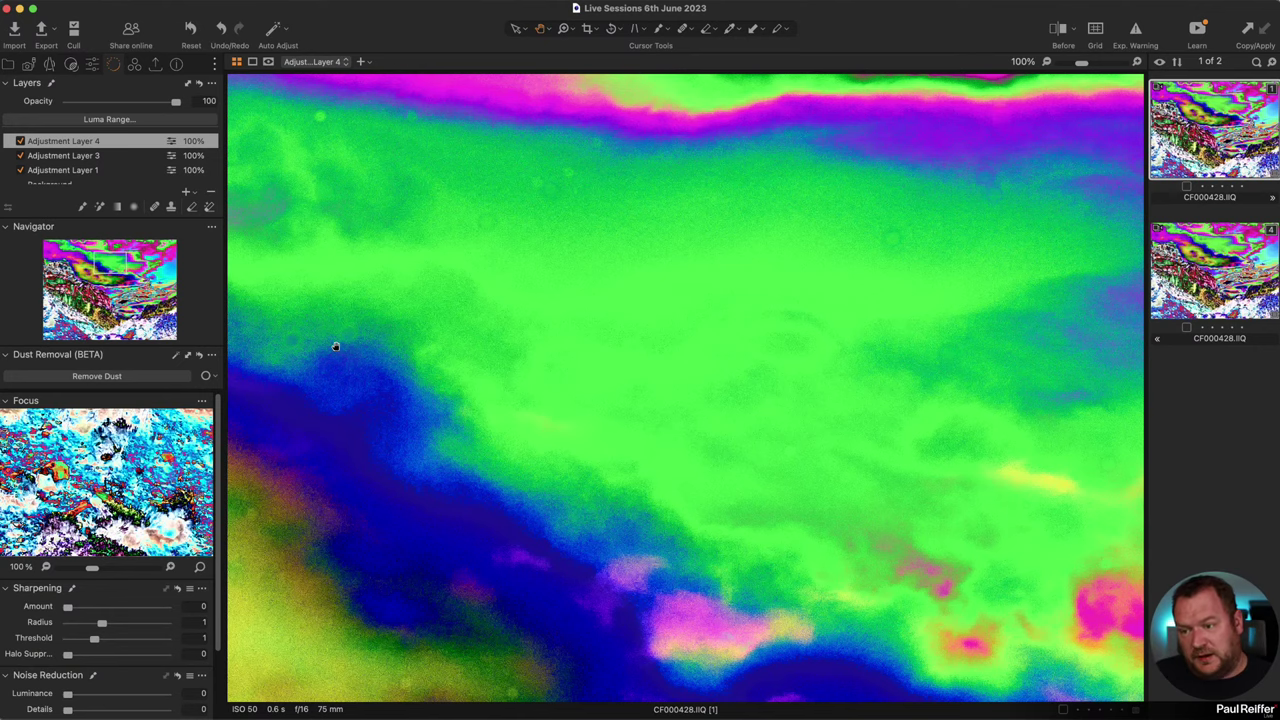
left_click_drag(334, 349, 746, 388)
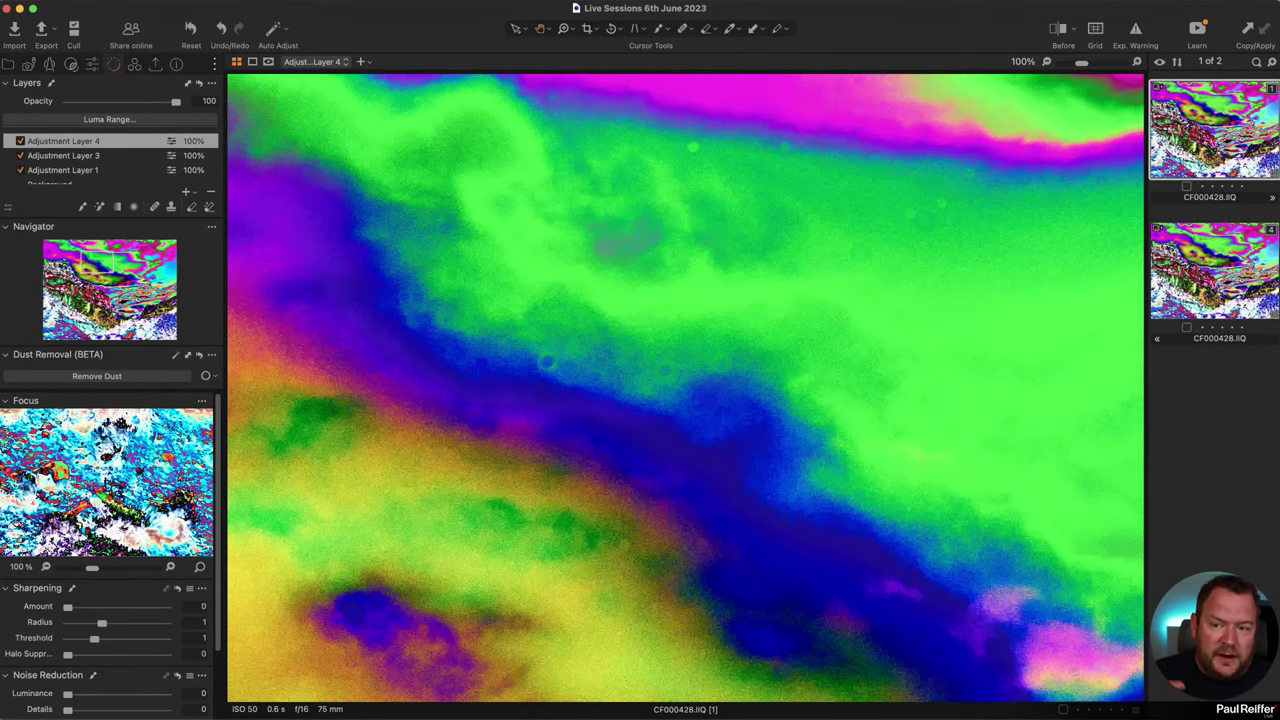
left_click(1236, 290)
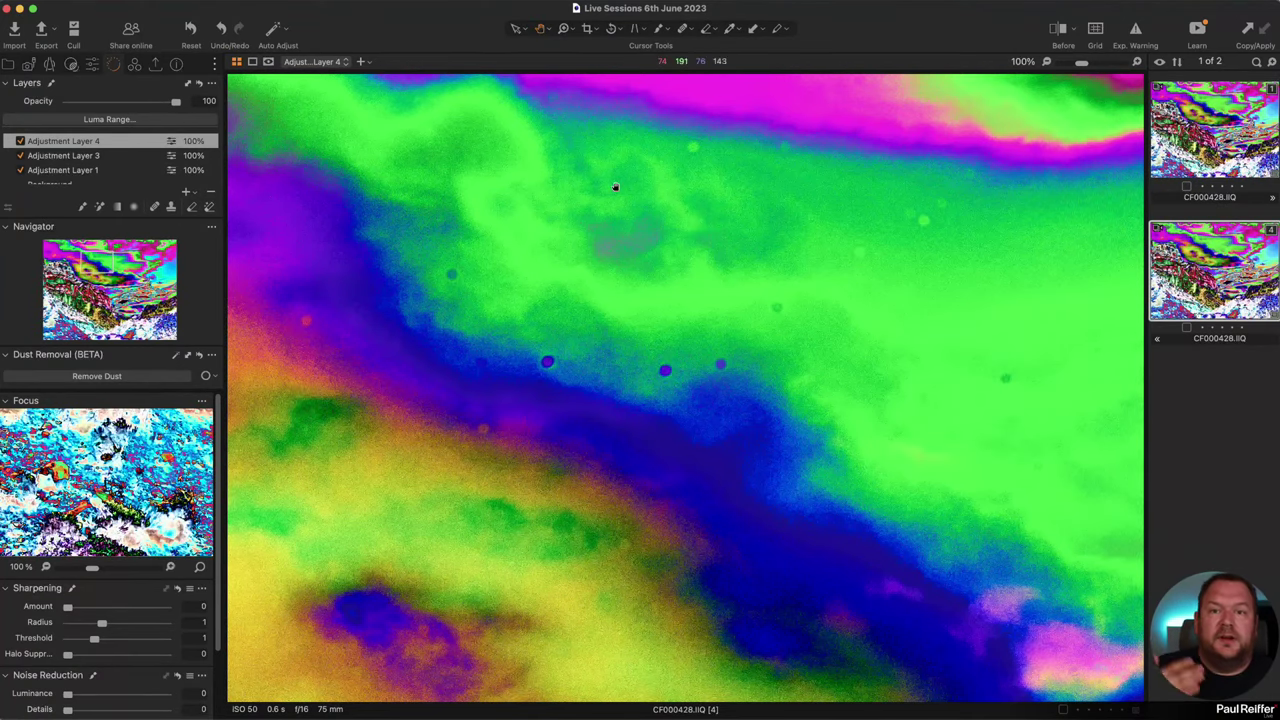
Compare both variants at fit and 50% zoom, then turn off variant 1's false-colour layer.
key("super+0")
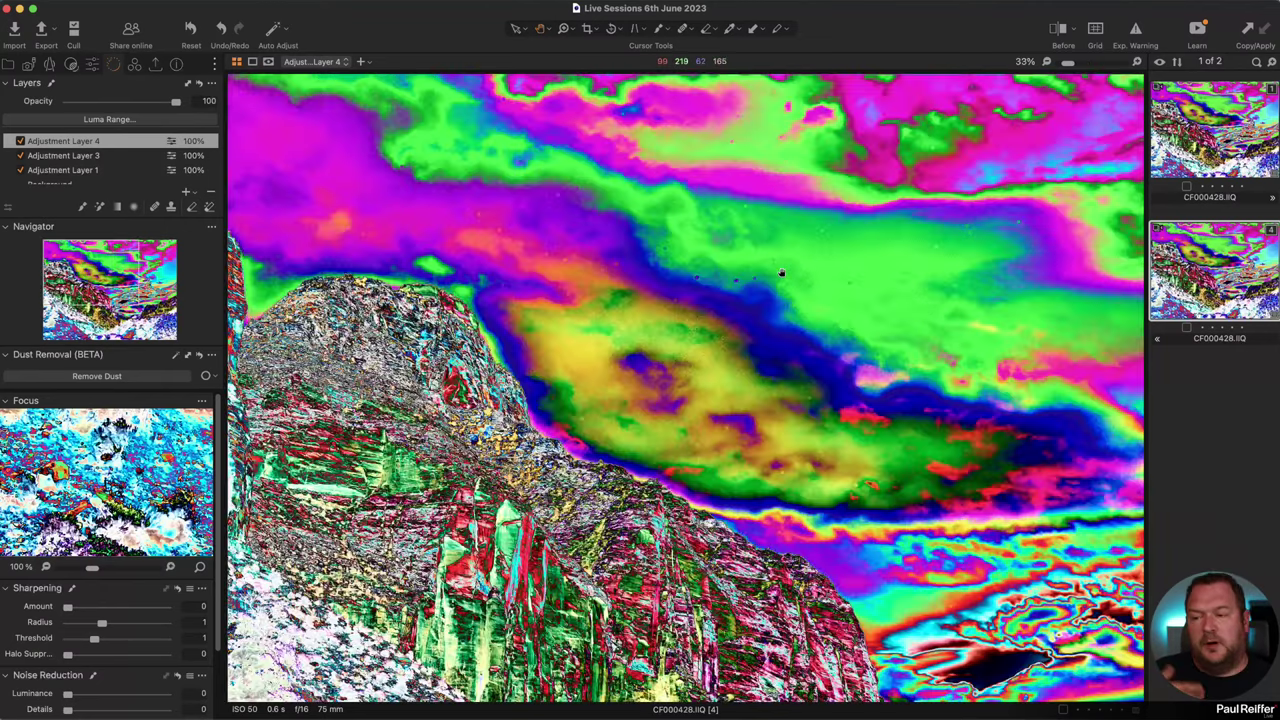
scroll(640, 223, "up", 5)
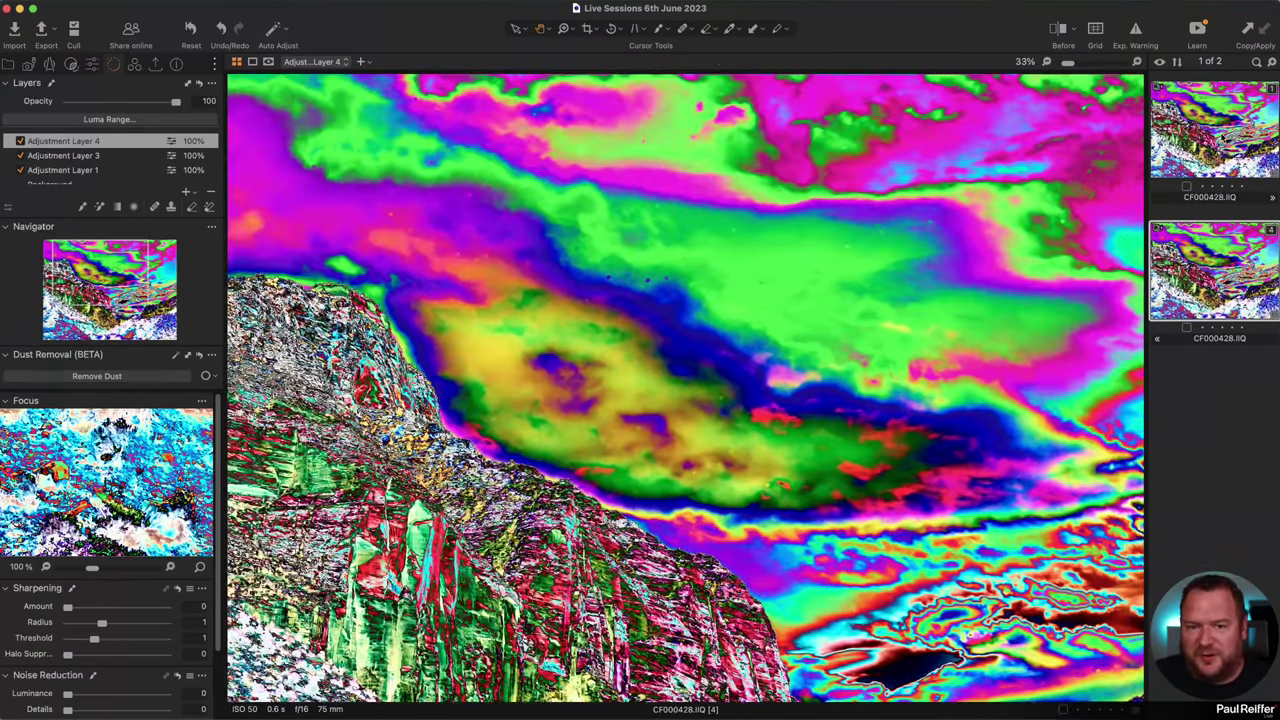
key("Up")
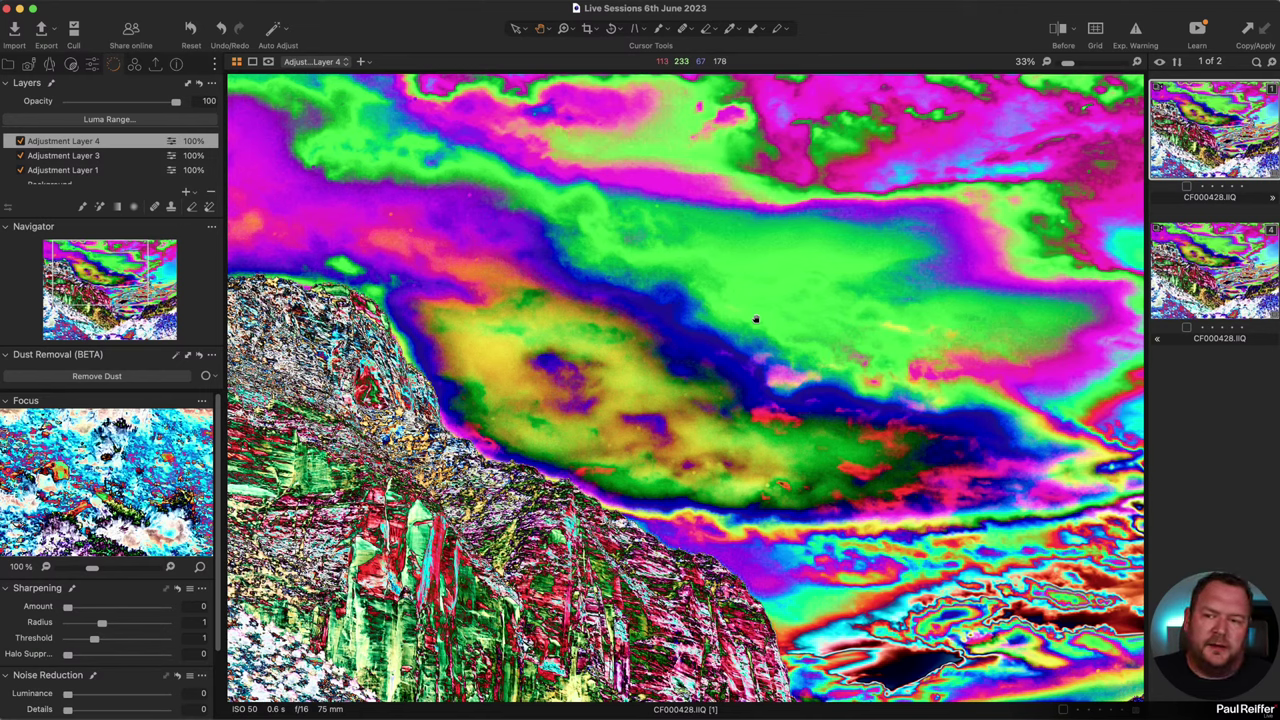
left_click(1219, 276)
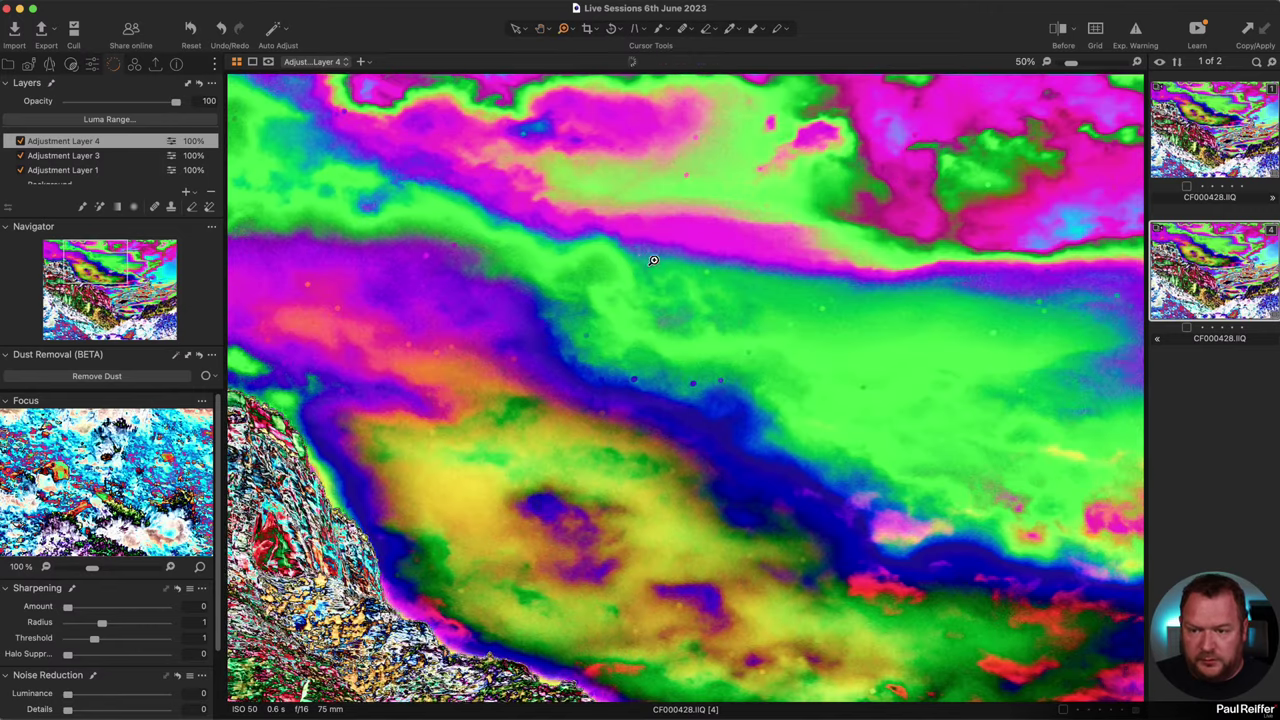
key("z")
left_click(640, 260)
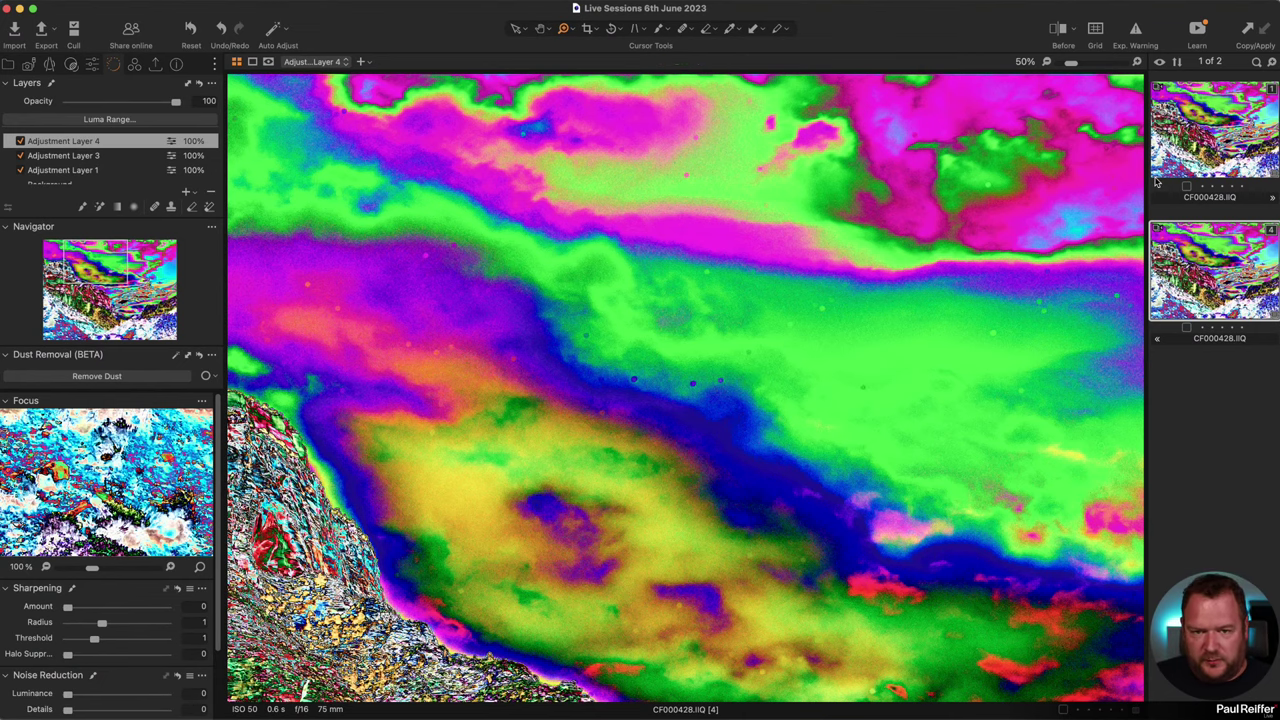
left_click(1214, 130)
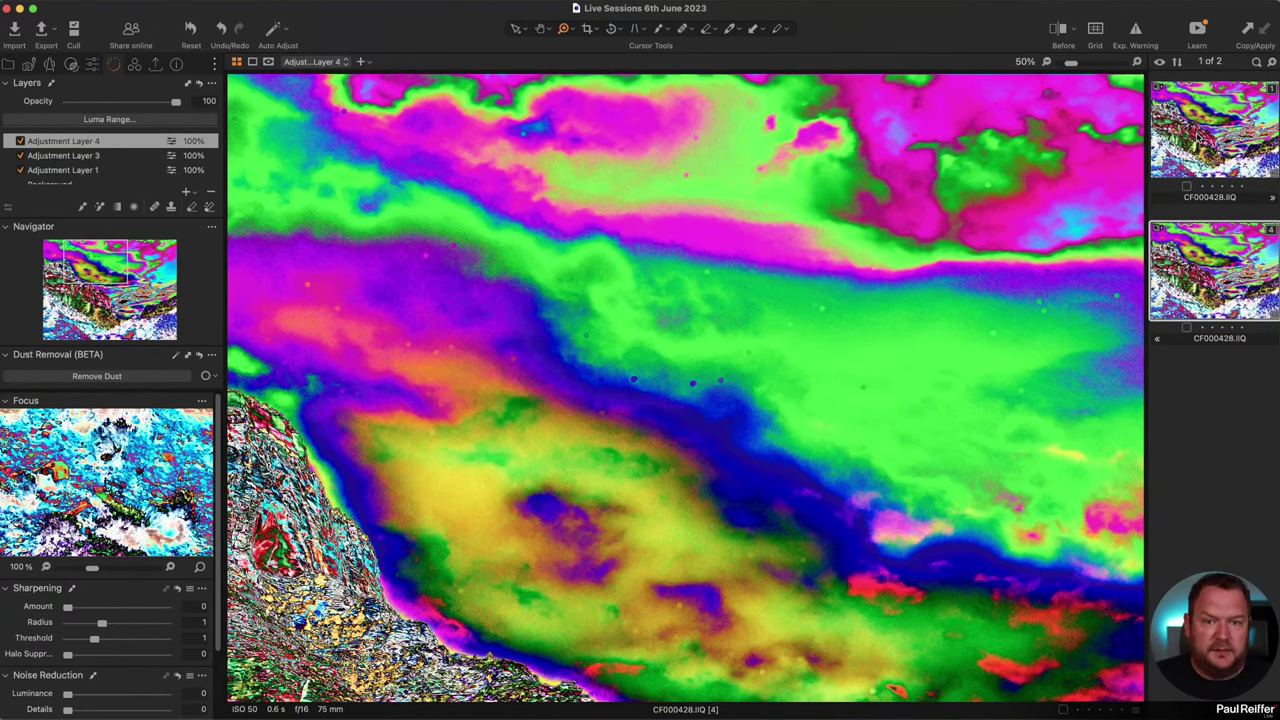
left_click(1228, 283)
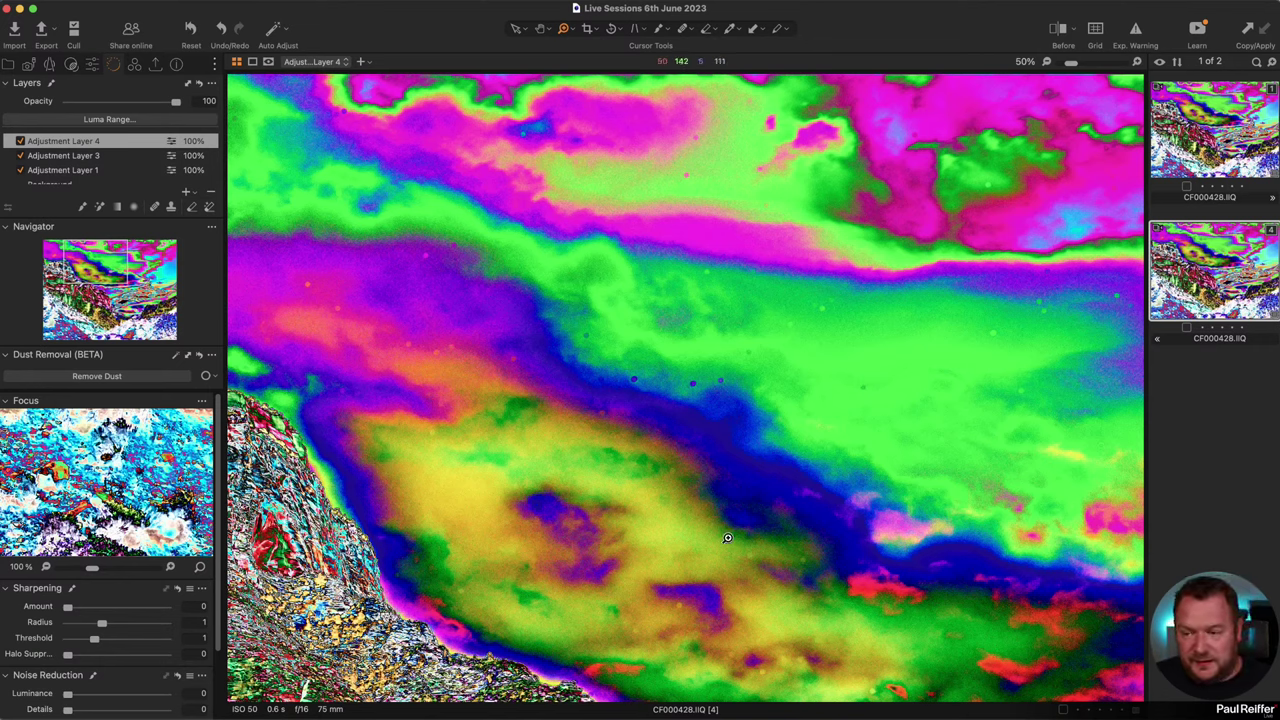
left_click(1227, 130)
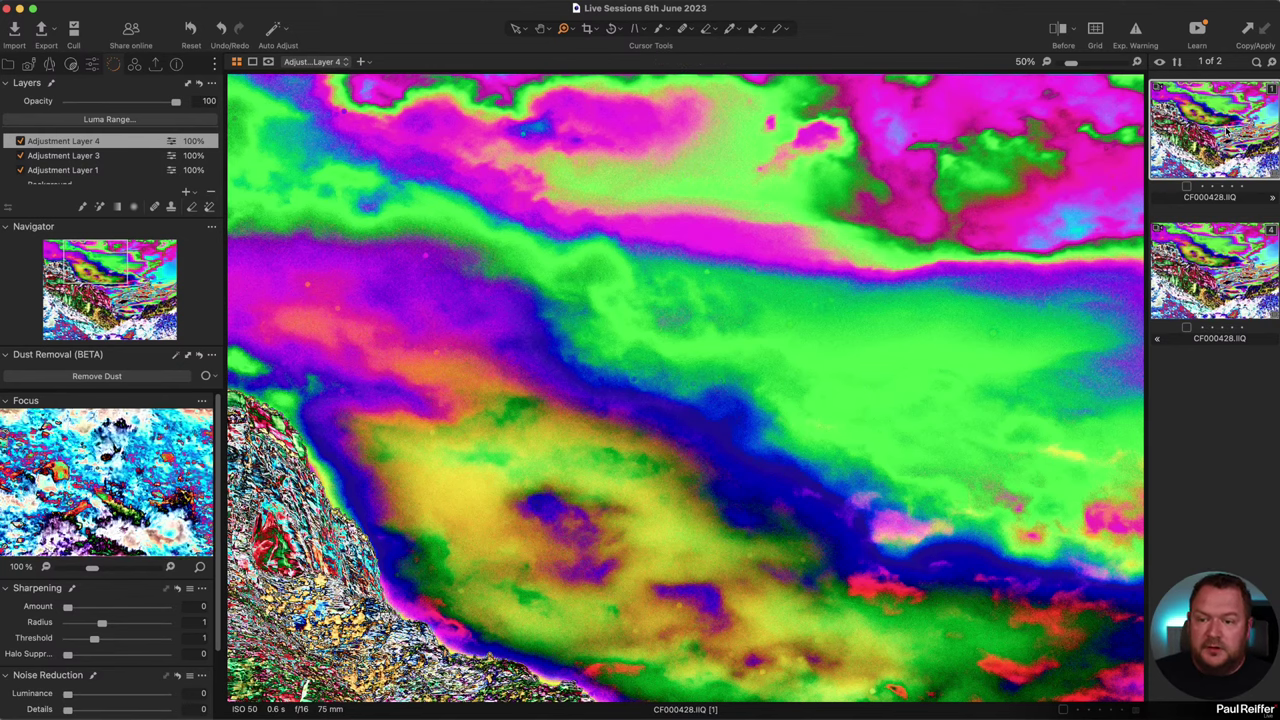
left_click(20, 171)
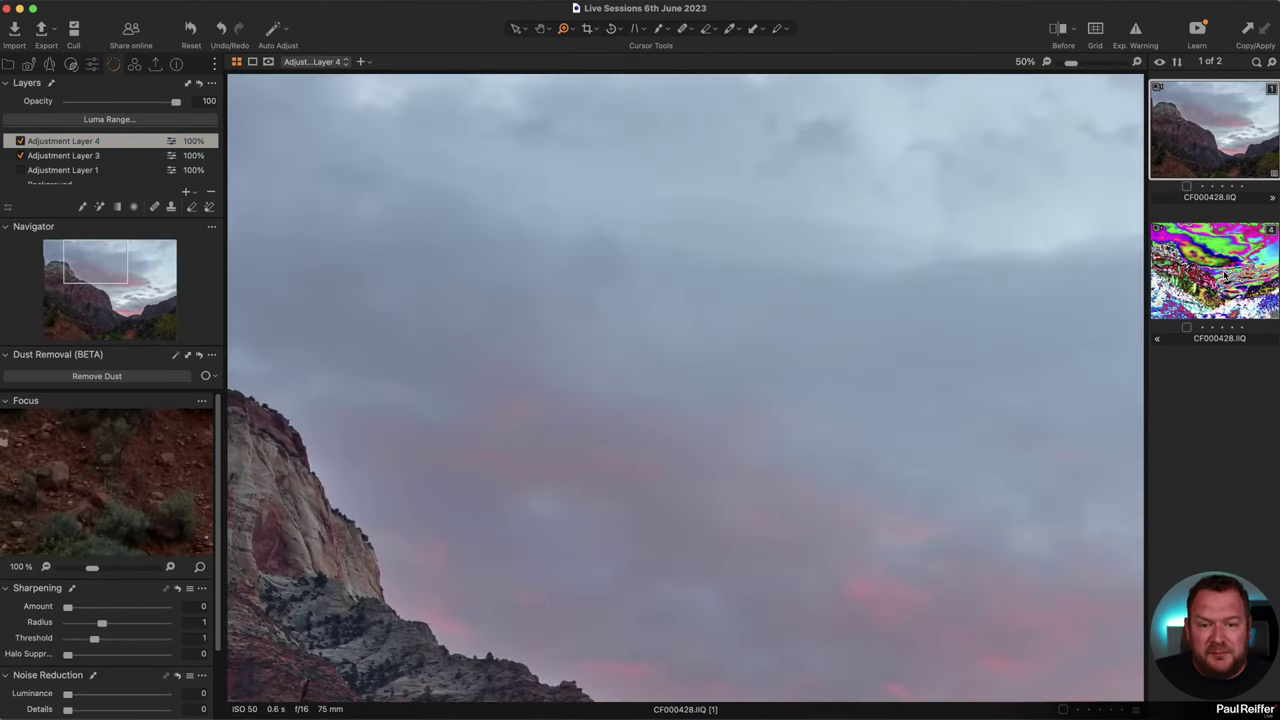
Turn off variant 4's false-colour layer, zoom closer, and compare both variants.
key("Down")
left_click(20, 171)
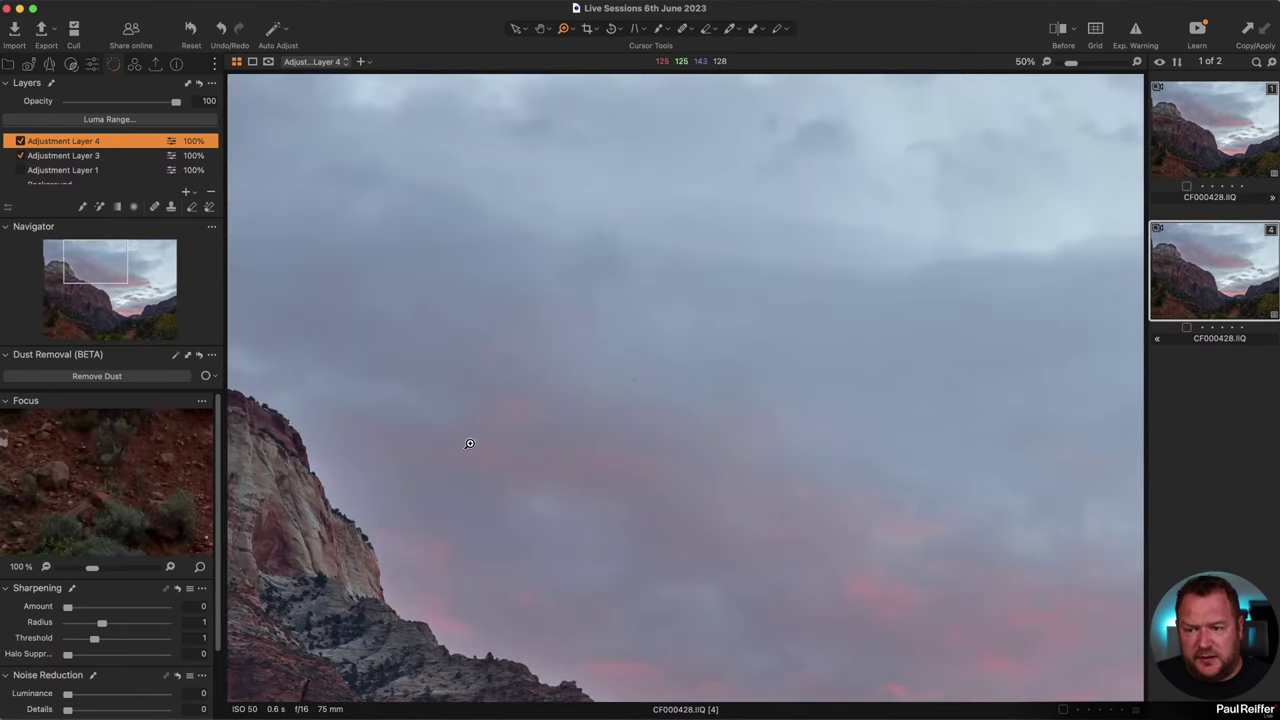
left_click(591, 363)
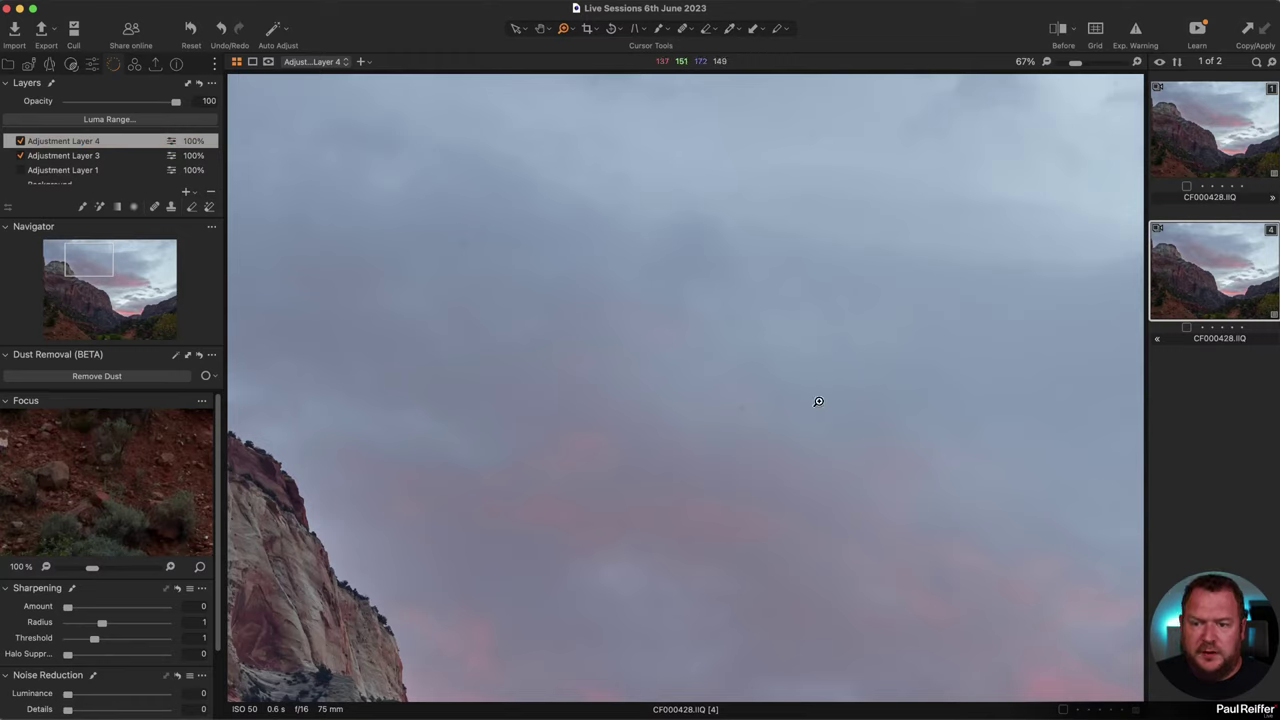
left_click(1199, 138)
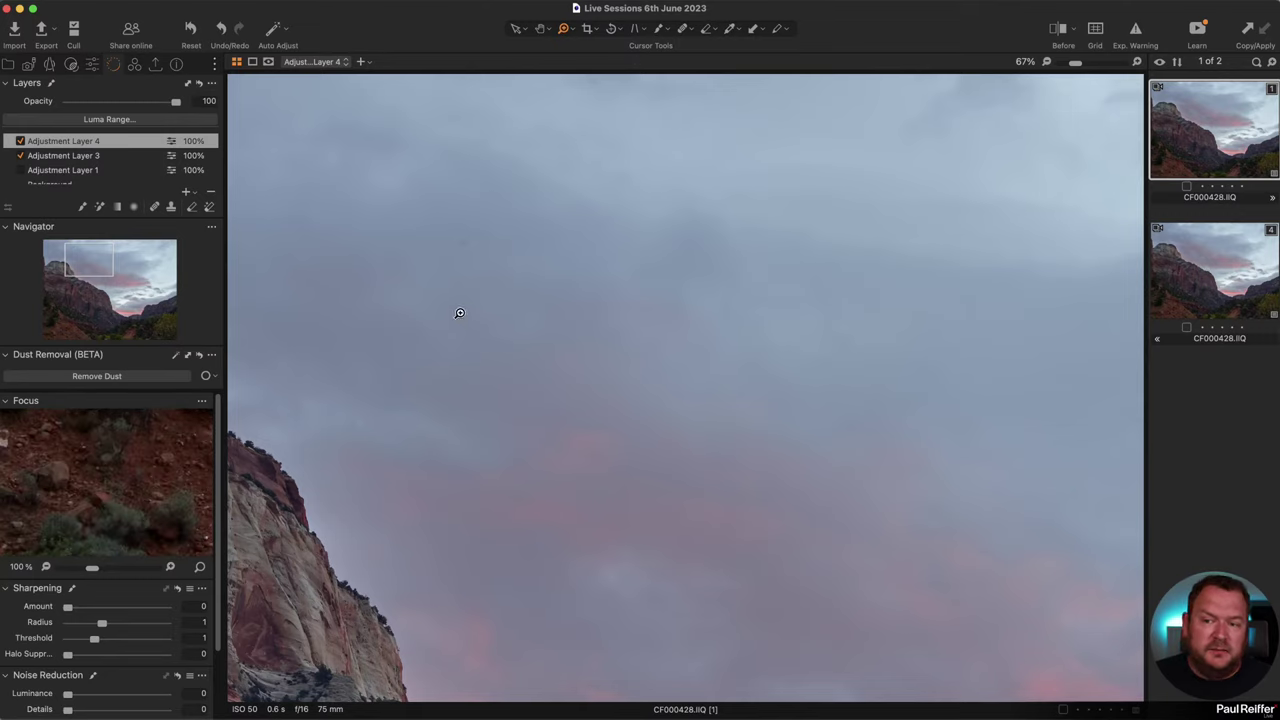
left_click(1203, 276)
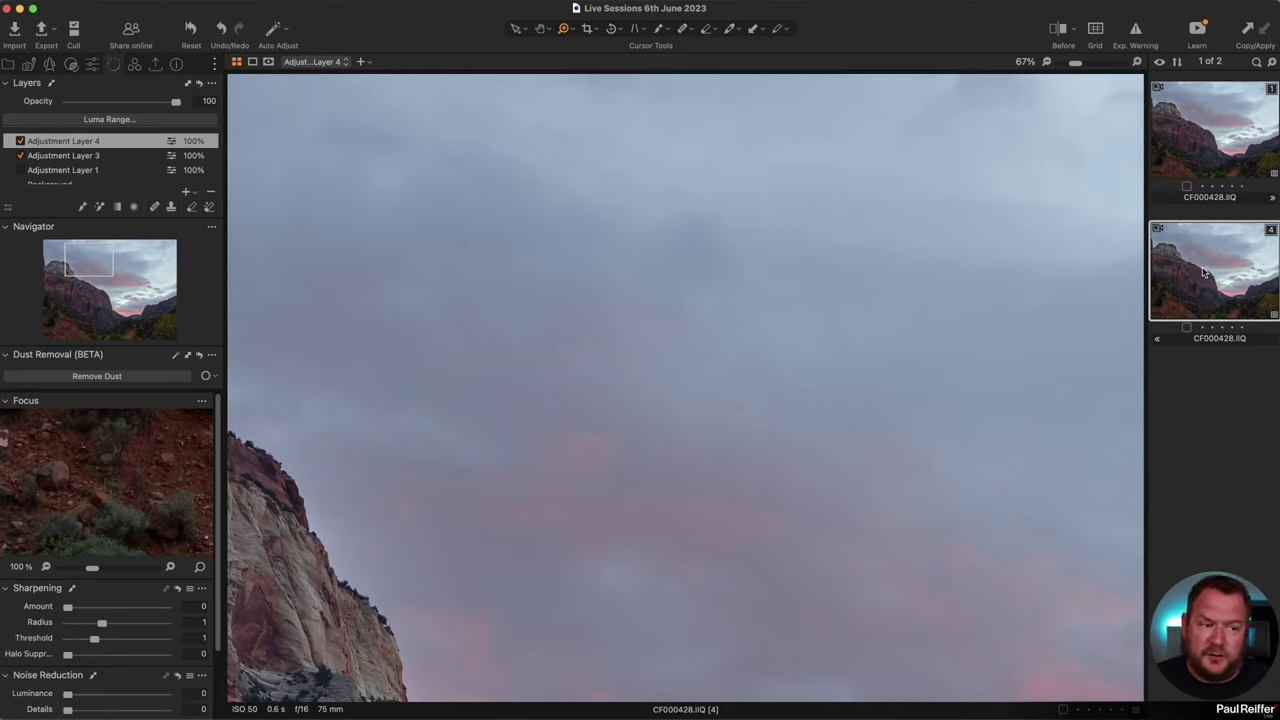
left_click(1196, 140)
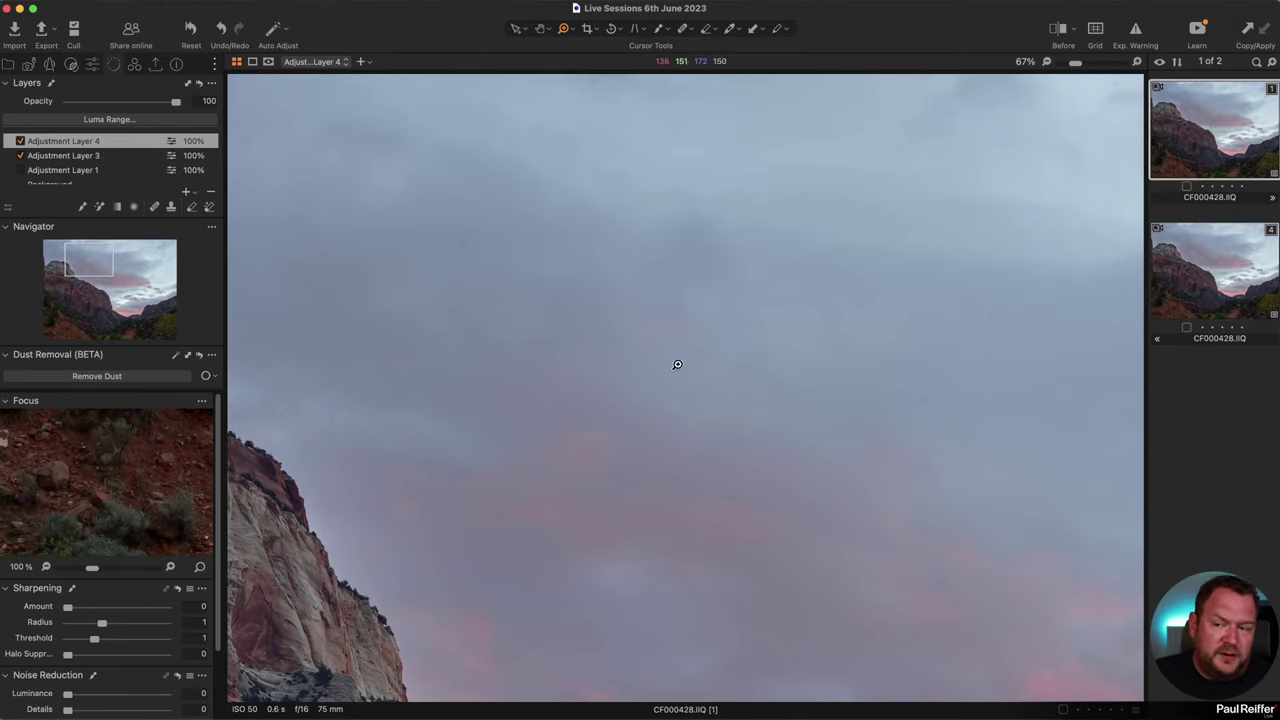
left_click(1198, 262)
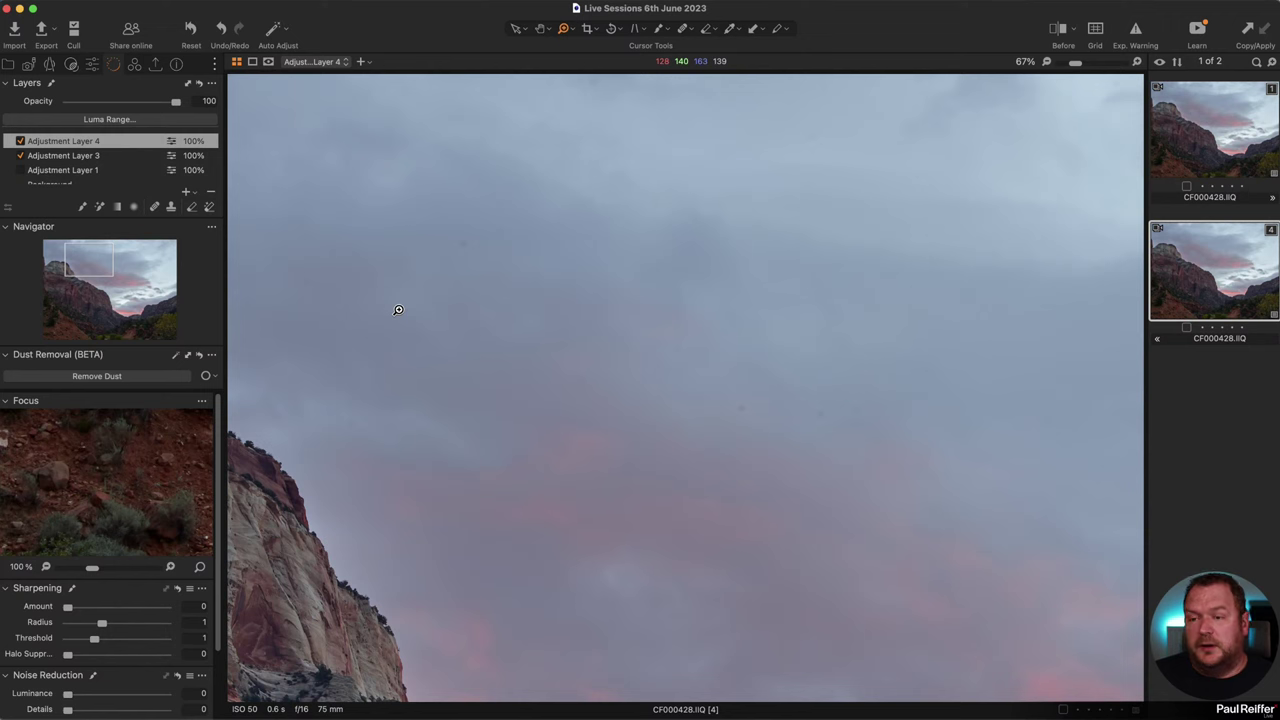
key("h")
left_click(580, 317)
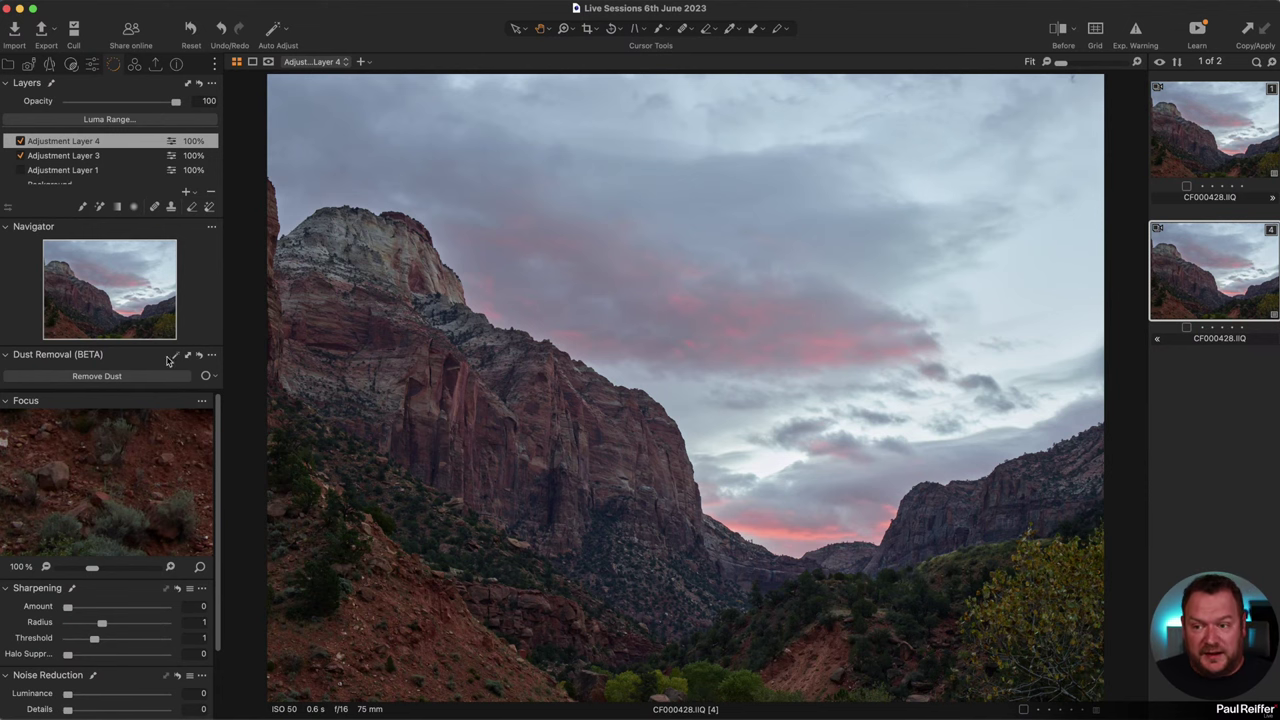
Re-enable the false-colour Adjustment Layer 1 and inspect the sky at 100%.
left_click(21, 171)
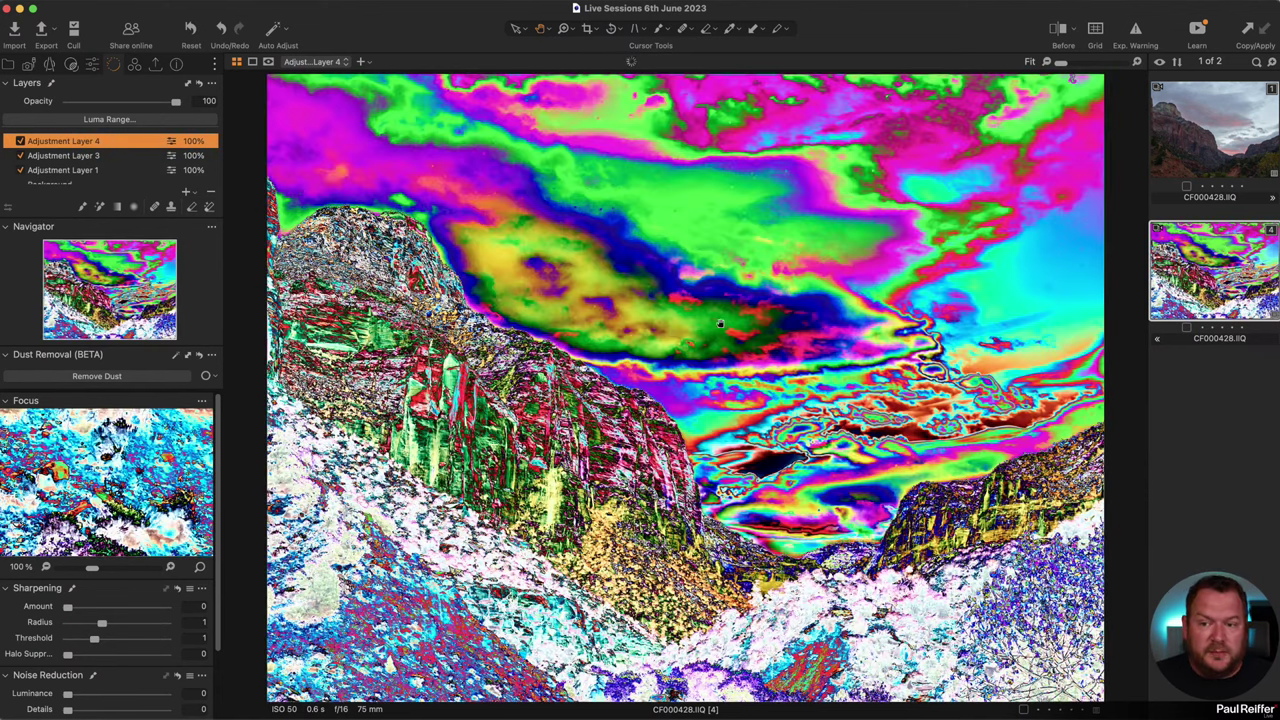
left_click(720, 201)
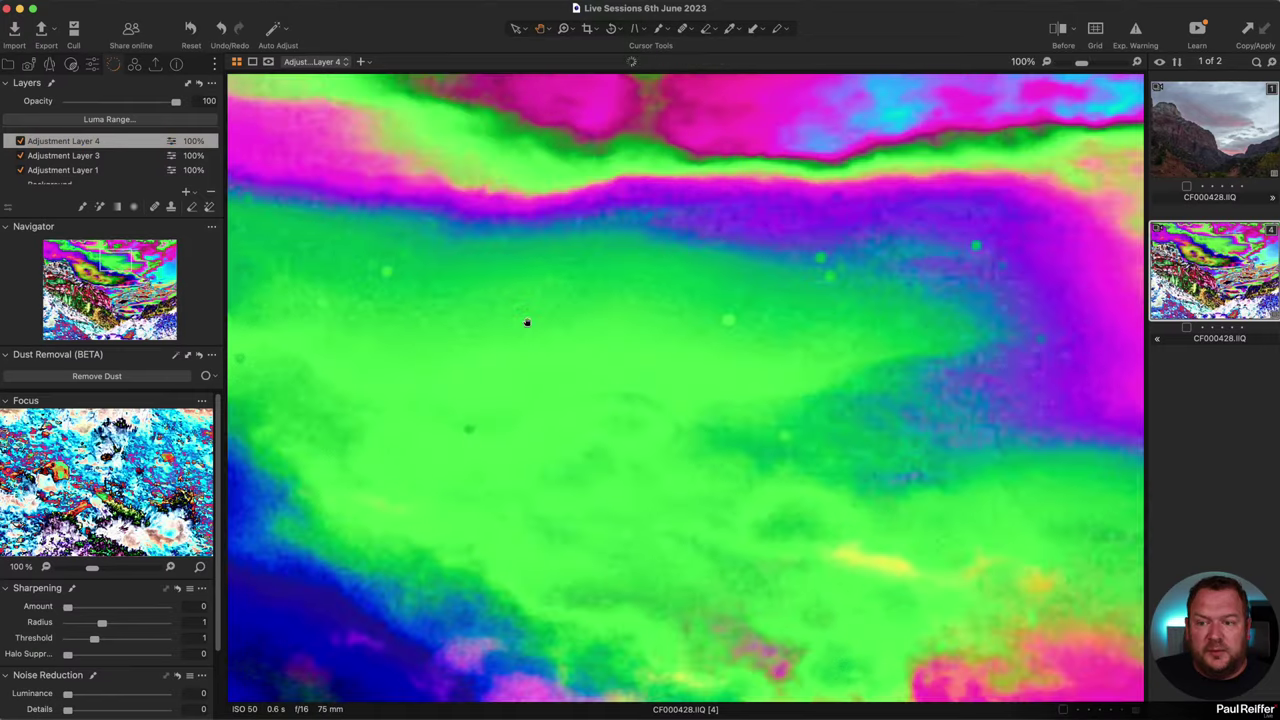
key("Up")
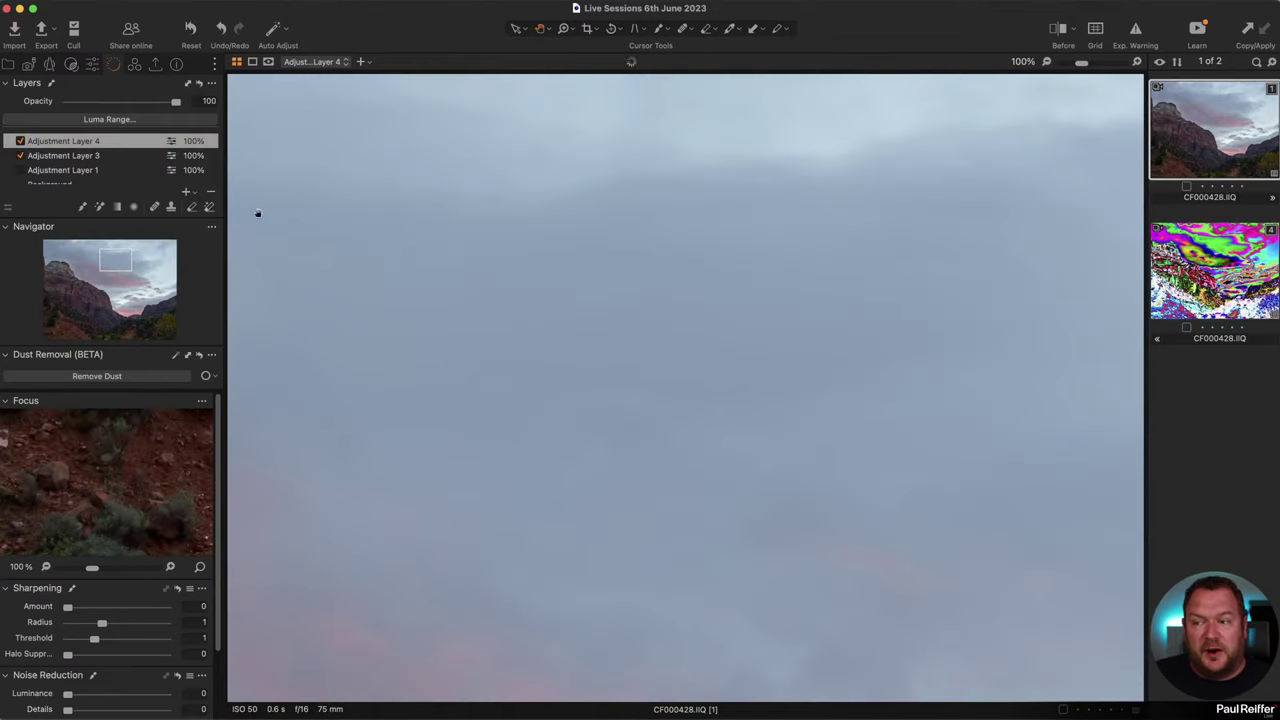
left_click(20, 170)
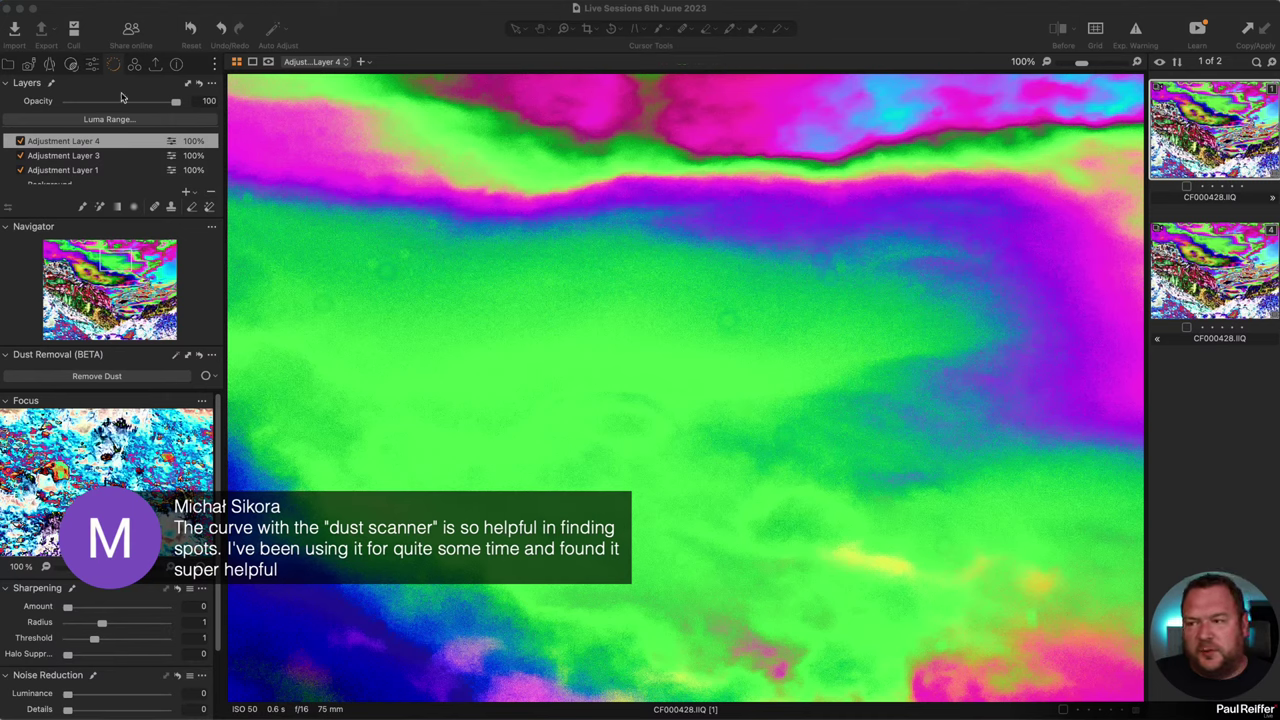
Display Adjustment Layer 1's rainbow curve in the Exposure tools.
left_click(92, 64)
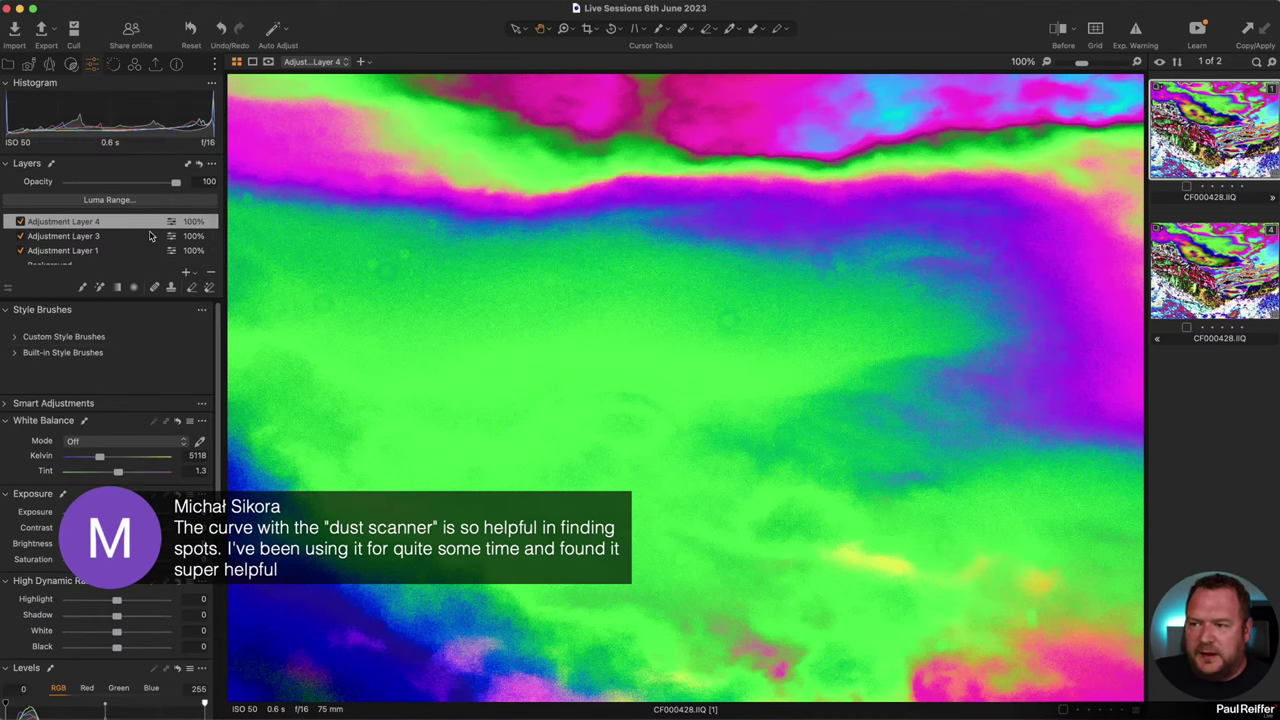
left_click(72, 251)
scroll(110, 370, "down", 8)
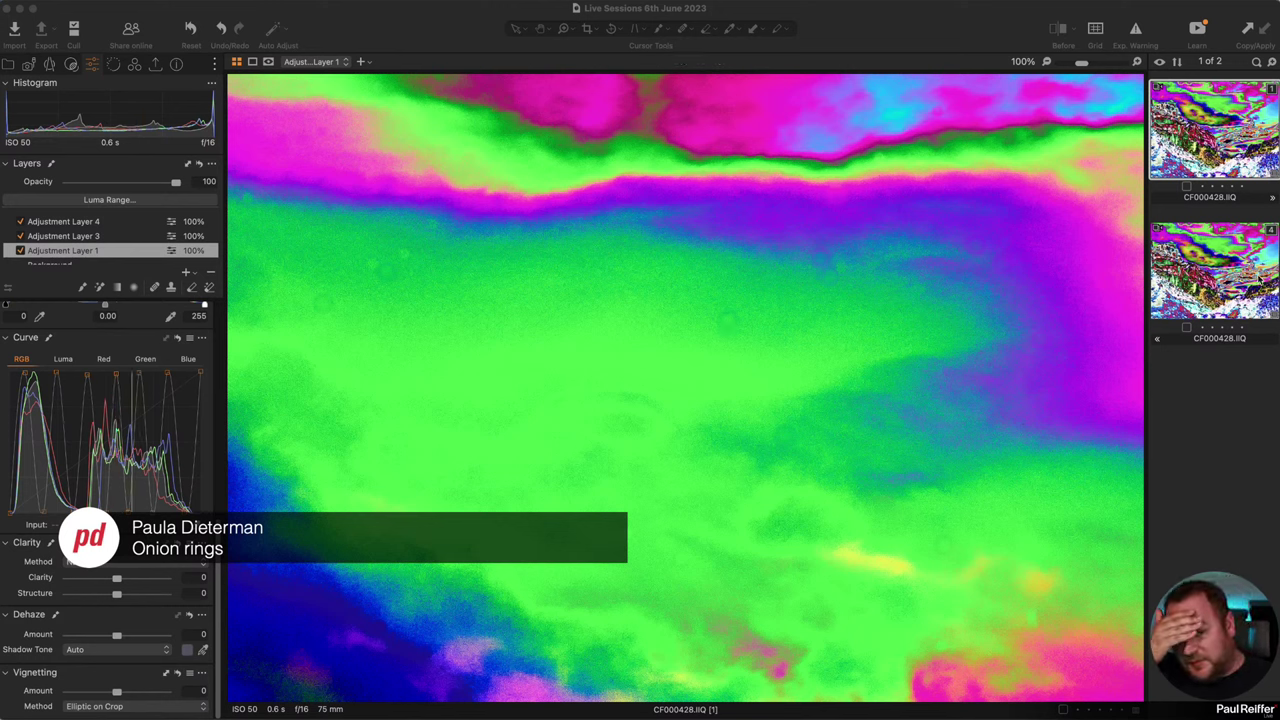
Compare variant 4's curve, then return to the first variant and bring up its context menu.
left_click(1242, 280)
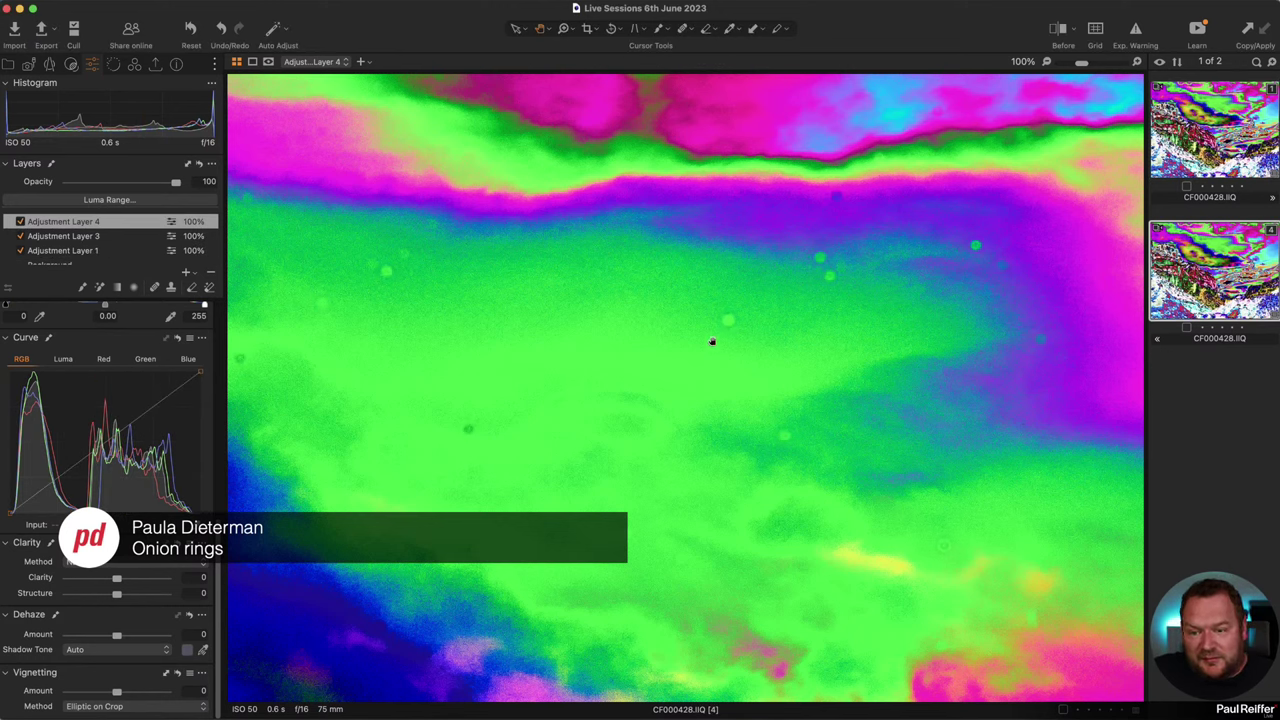
left_click(1188, 163)
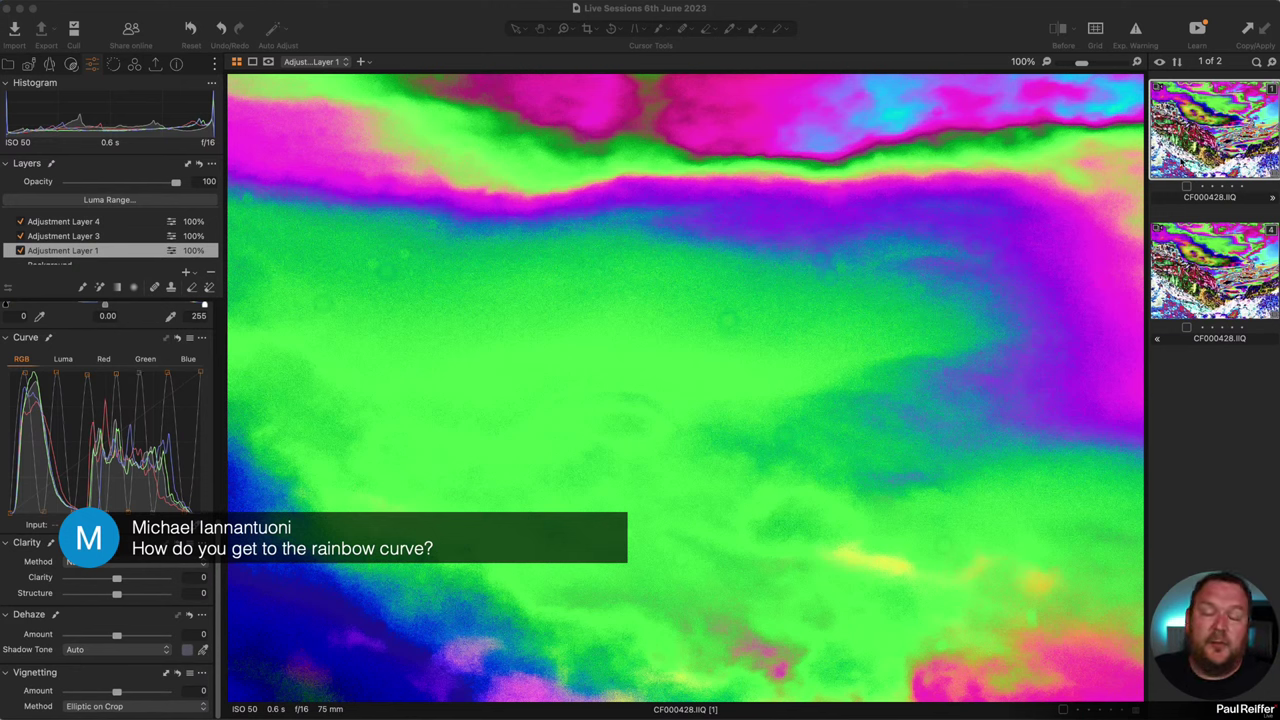
right_click(1186, 127)
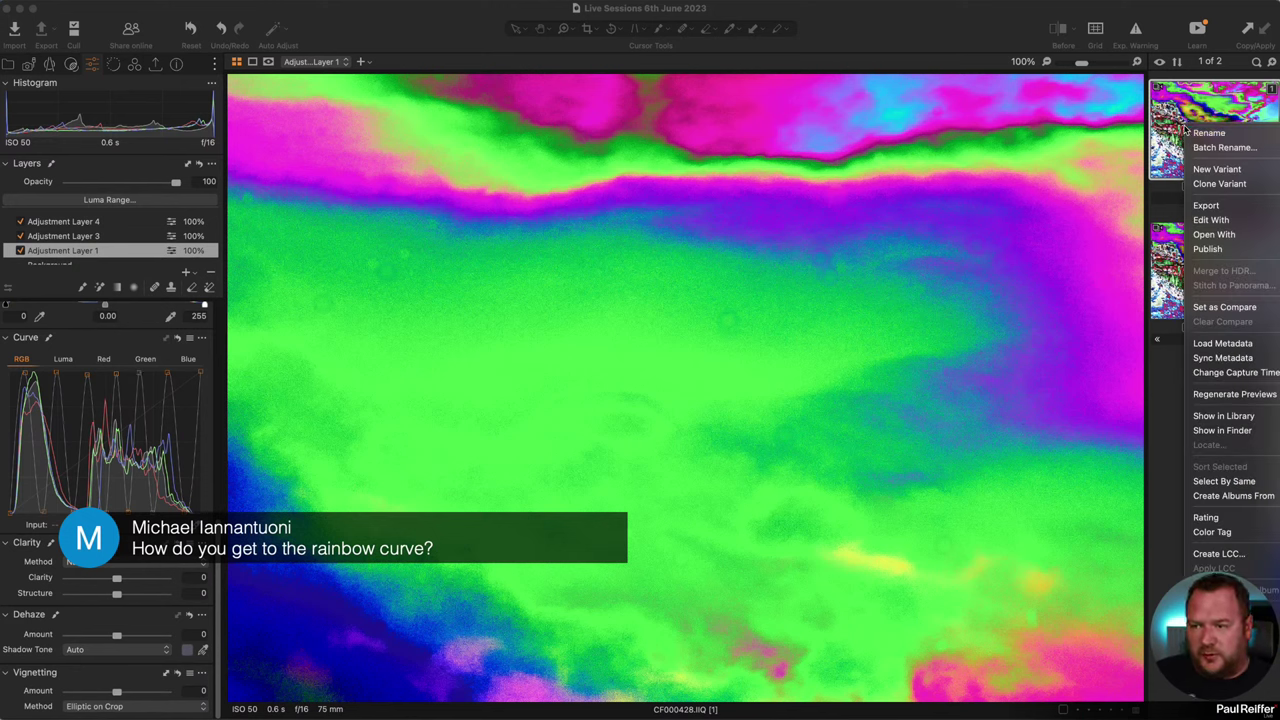
Make a fresh variant, add a filled adjustment layer, and lift its curve's black point.
left_click(1240, 170)
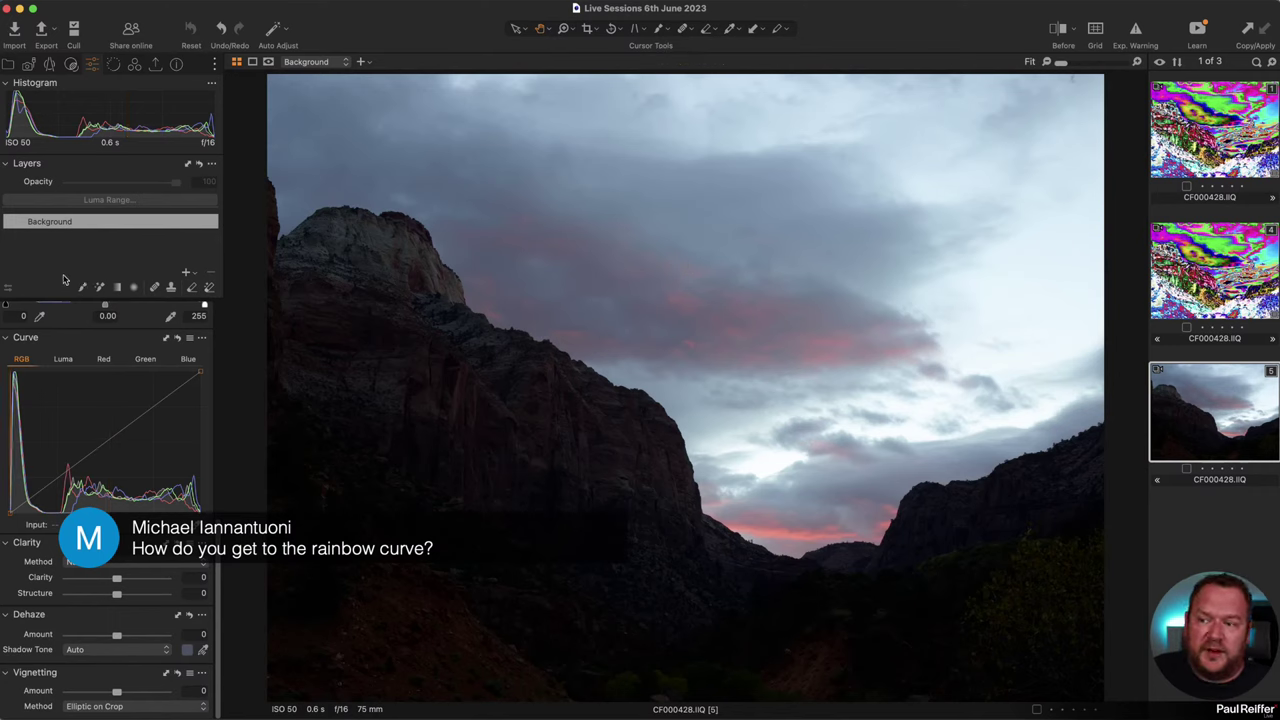
left_click(186, 276)
left_click(230, 292)
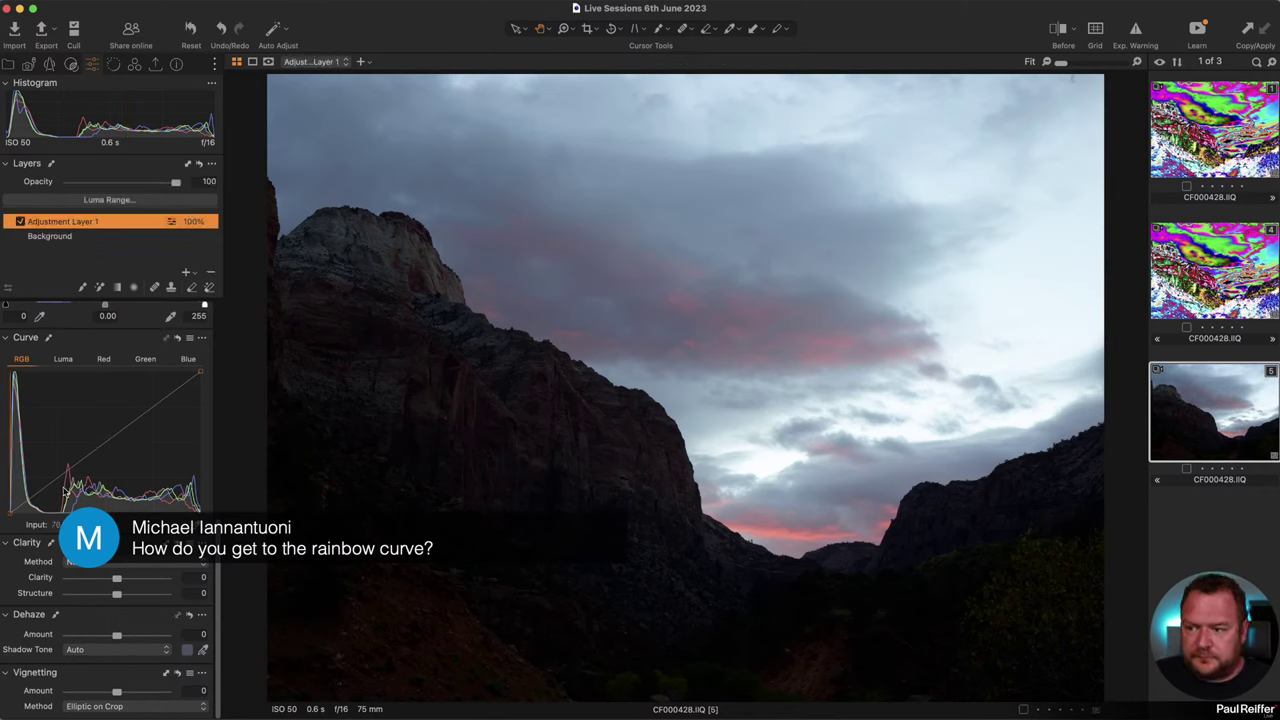
left_click_drag(31, 503, 181, 505)
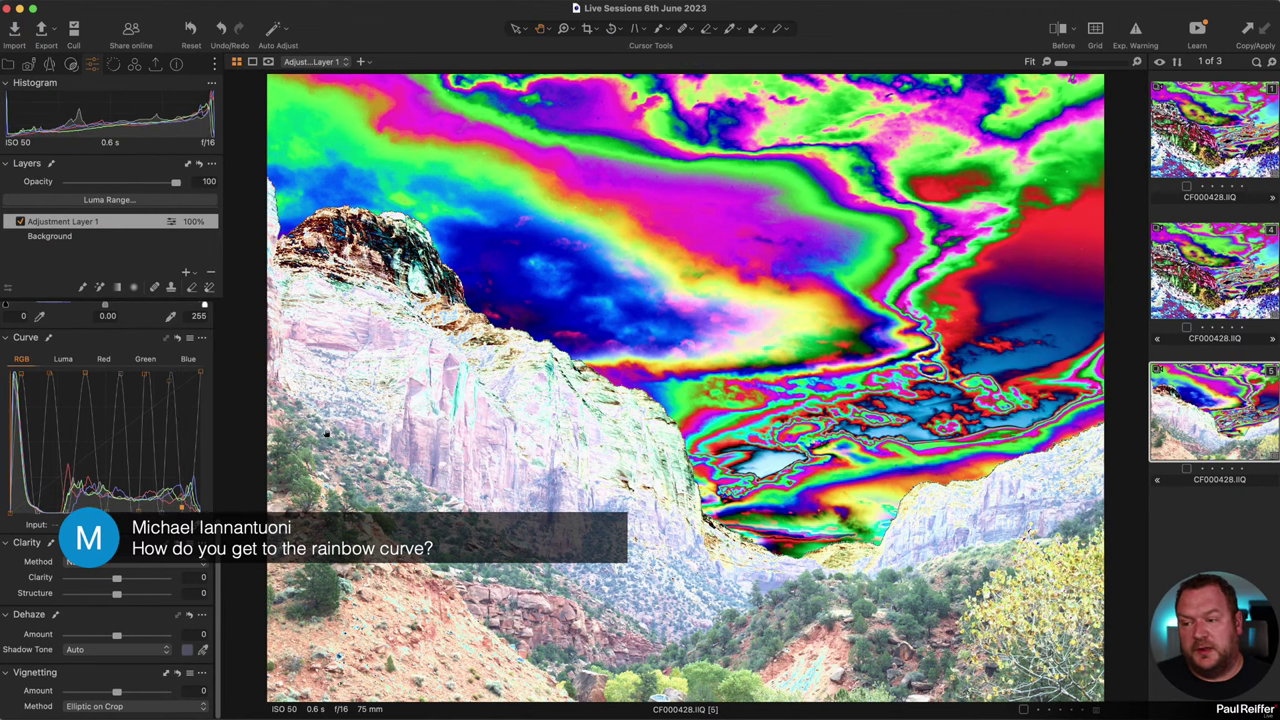
Browse the curve presets without applying one, then switch to variant 4 and show the Library collections.
key("super+shift+z")
key("super+z")
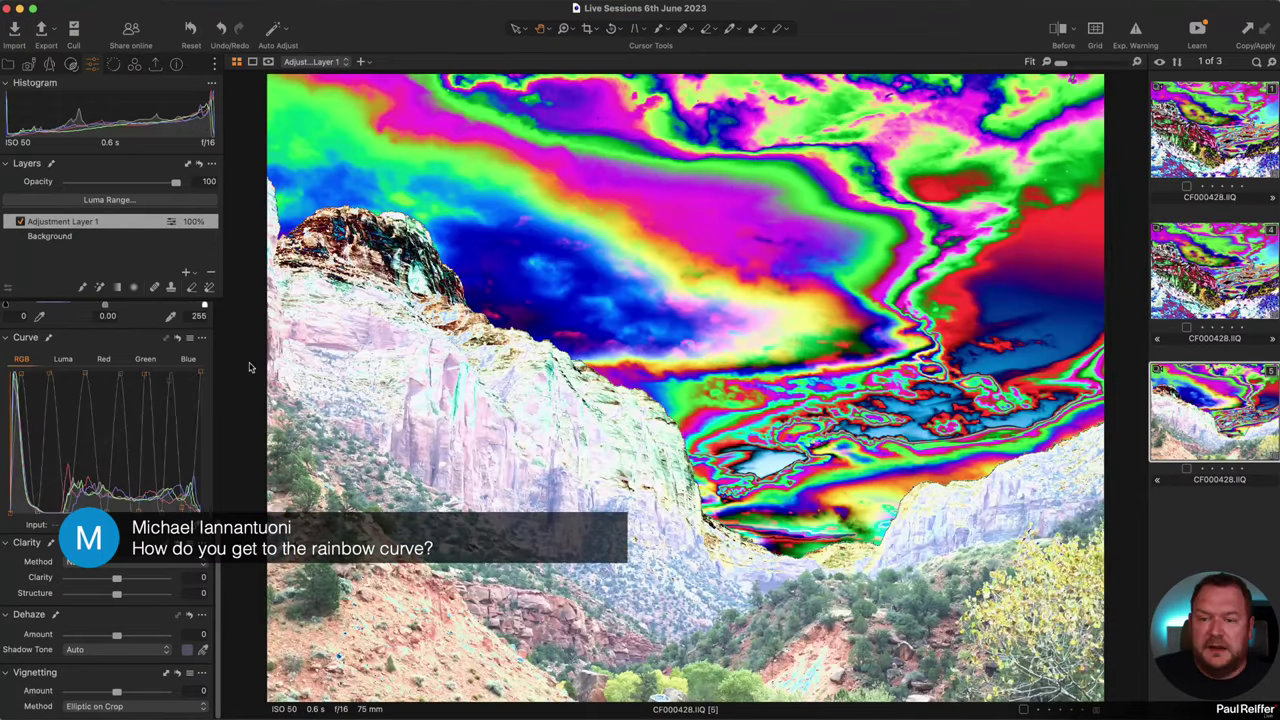
left_click(190, 340)
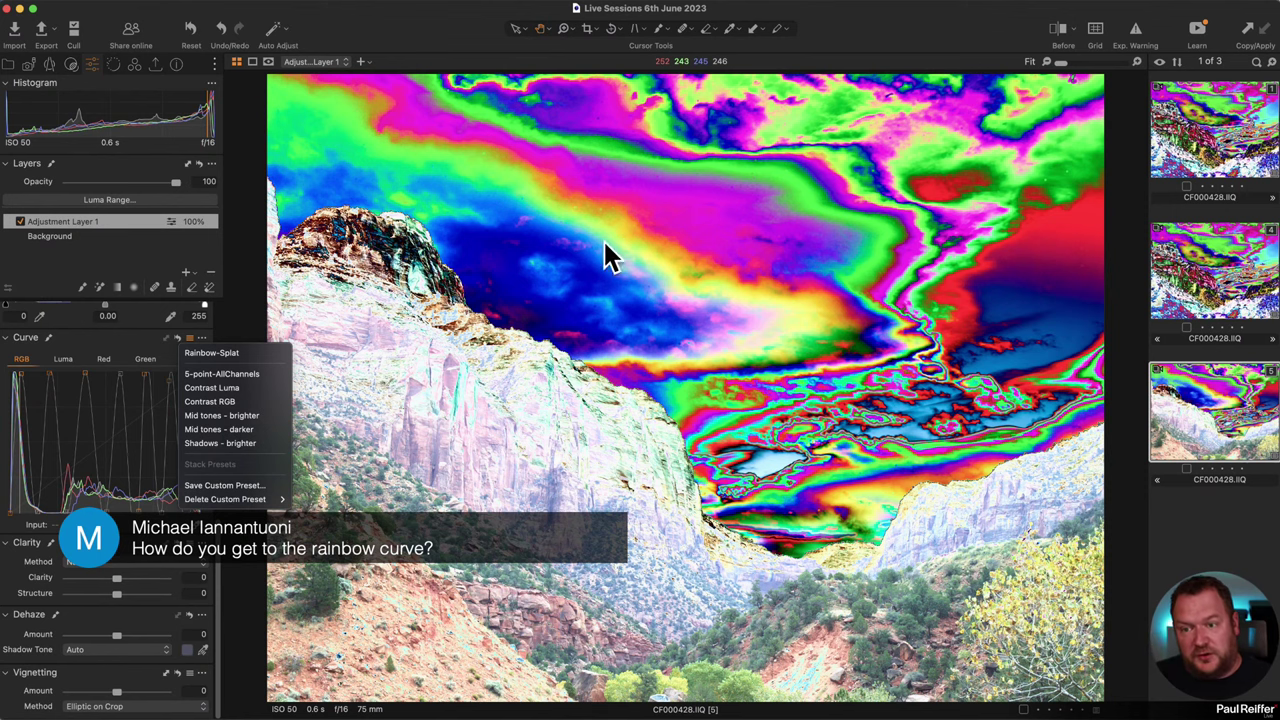
left_click(1196, 447)
key("Up")
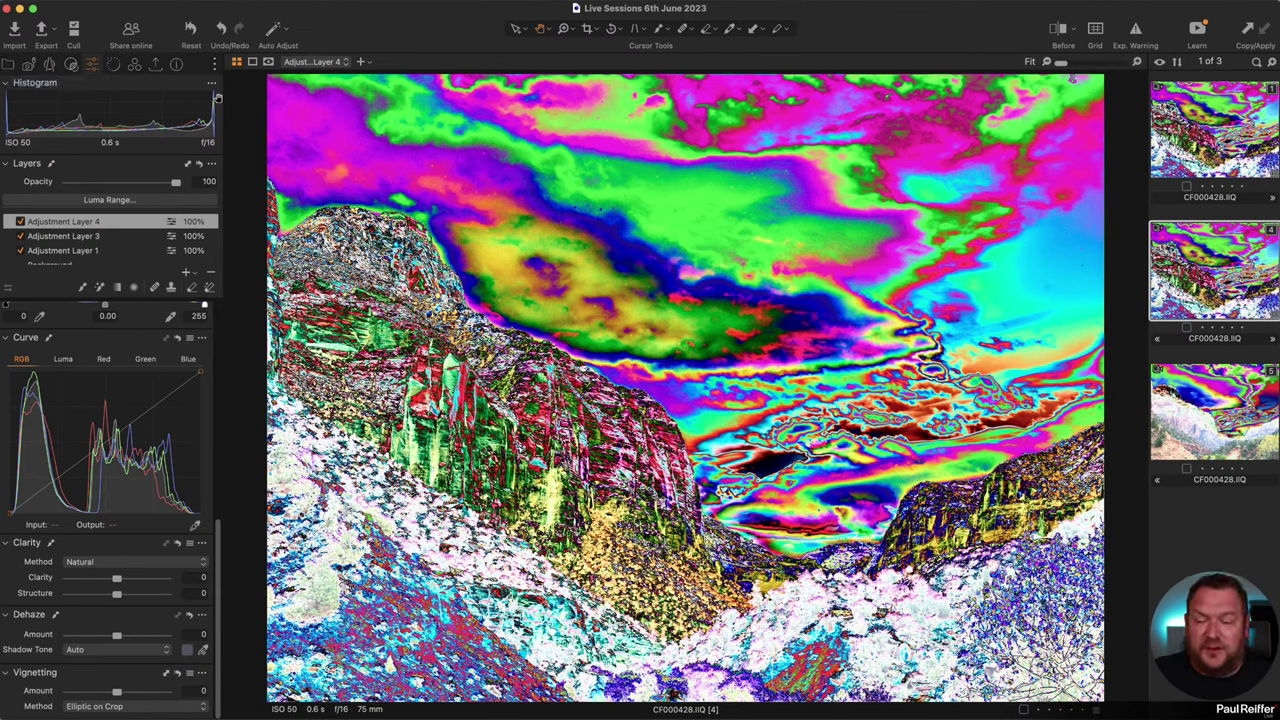
left_click(7, 64)
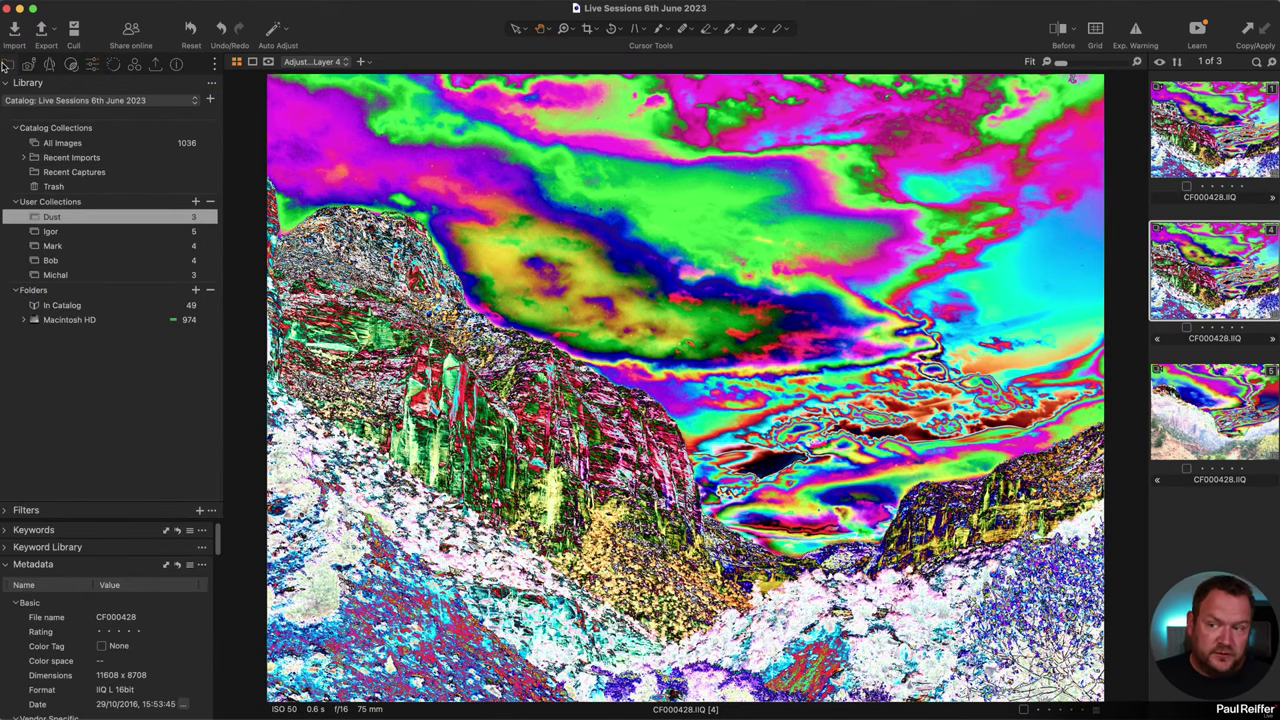
Open the user collection holding the sunset window photo _DSC4613.eip.
left_click(97, 233)
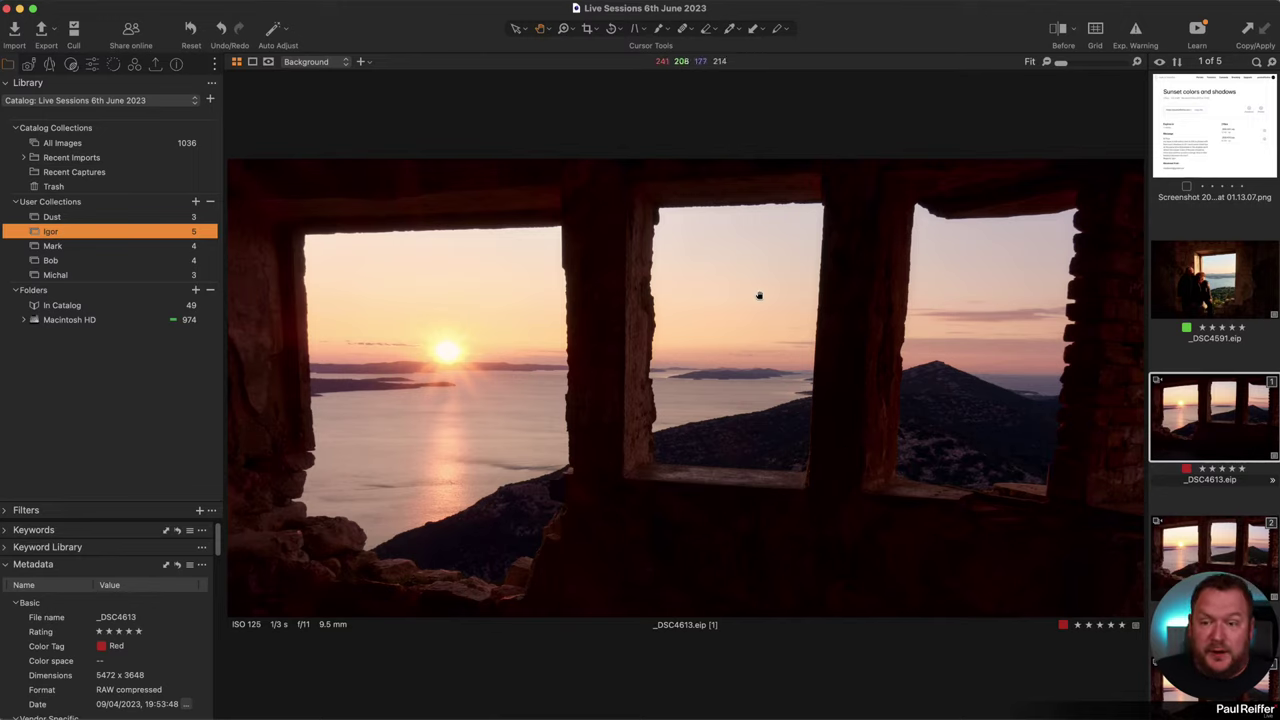
Turn on the before/after split view with the divider through the sun, leaving Before options unchanged.
key("y")
left_click_drag(686, 386, 467, 387)
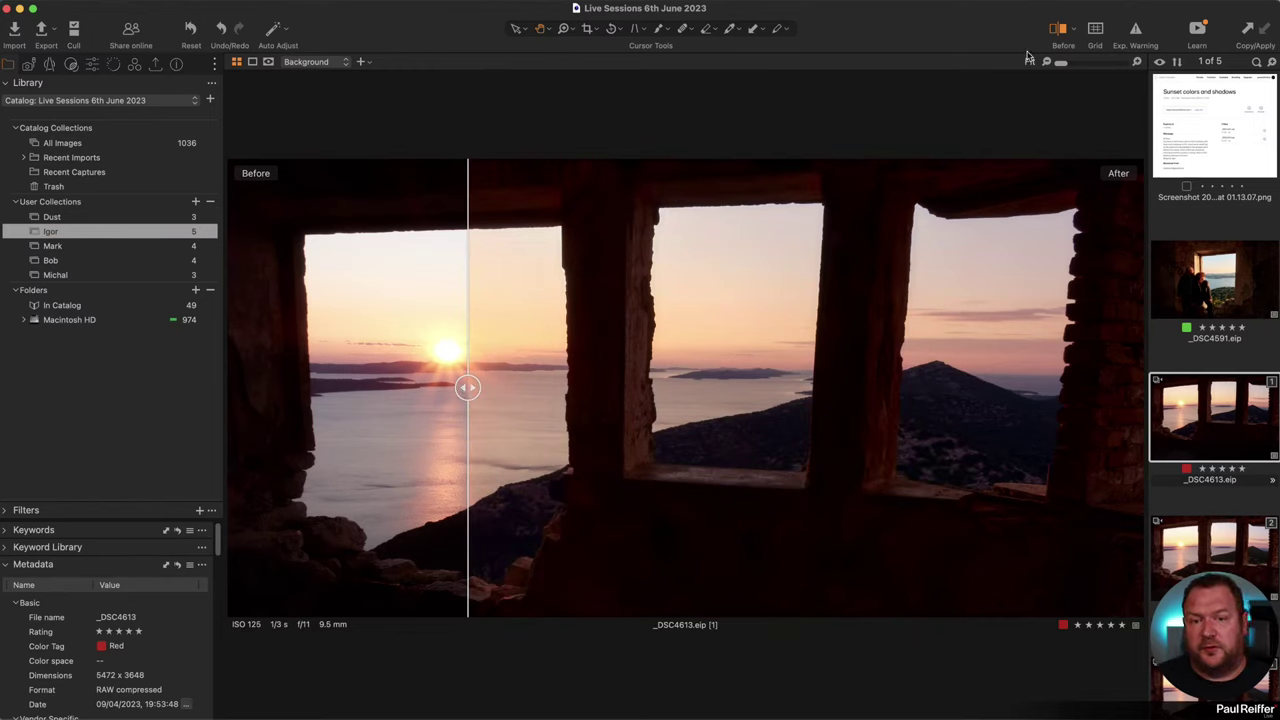
left_click(1077, 32)
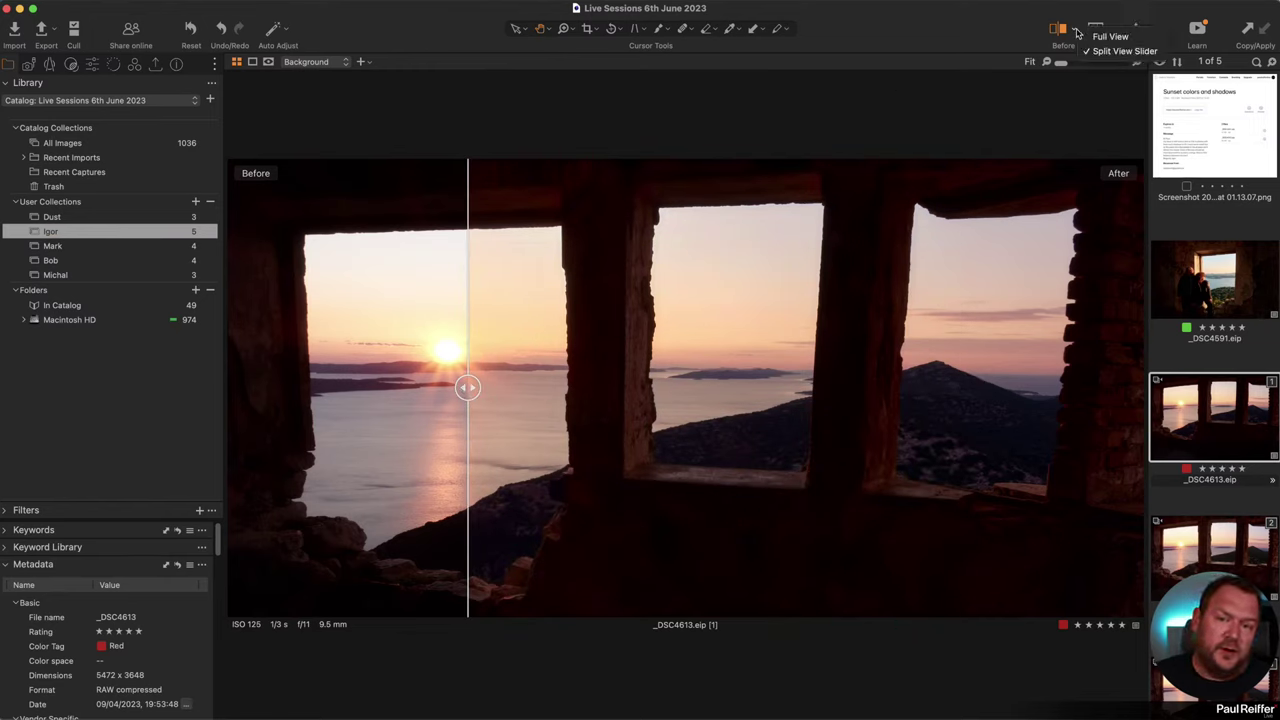
left_click(917, 30)
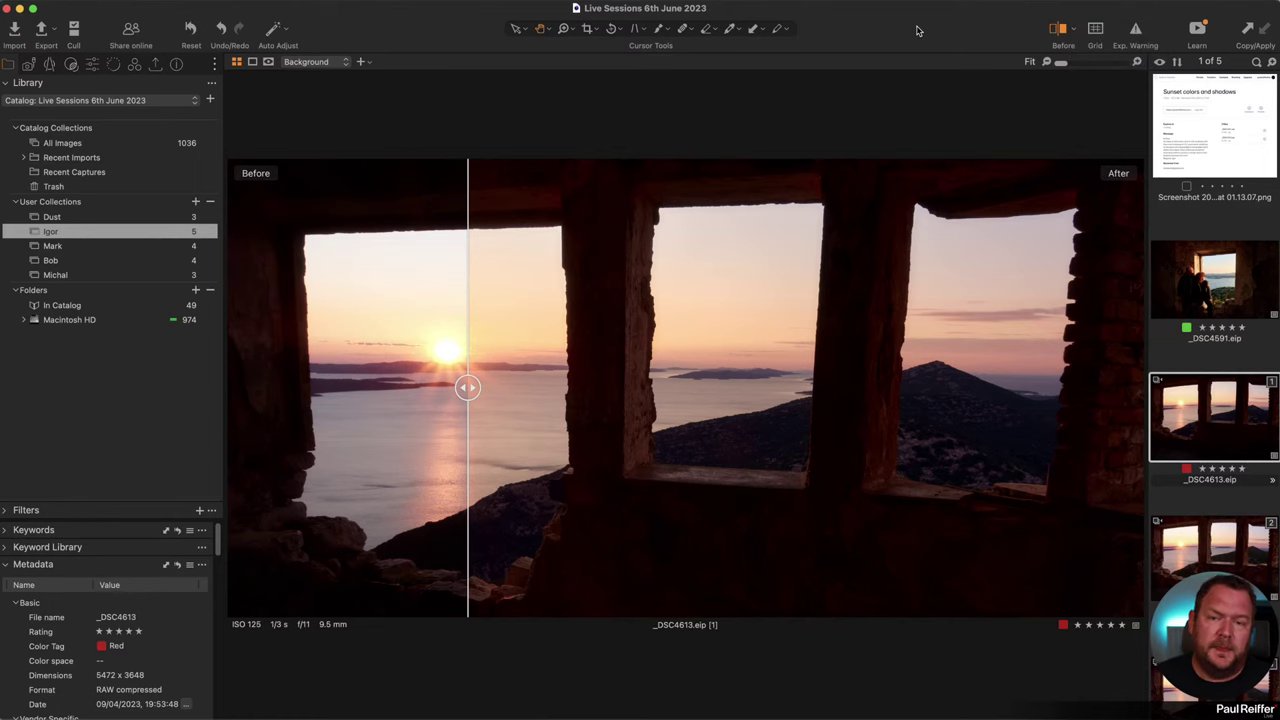
right_click(917, 30)
Add the Before/After and Guides items to the top toolbar via Customize Toolbar.
left_click(925, 70)
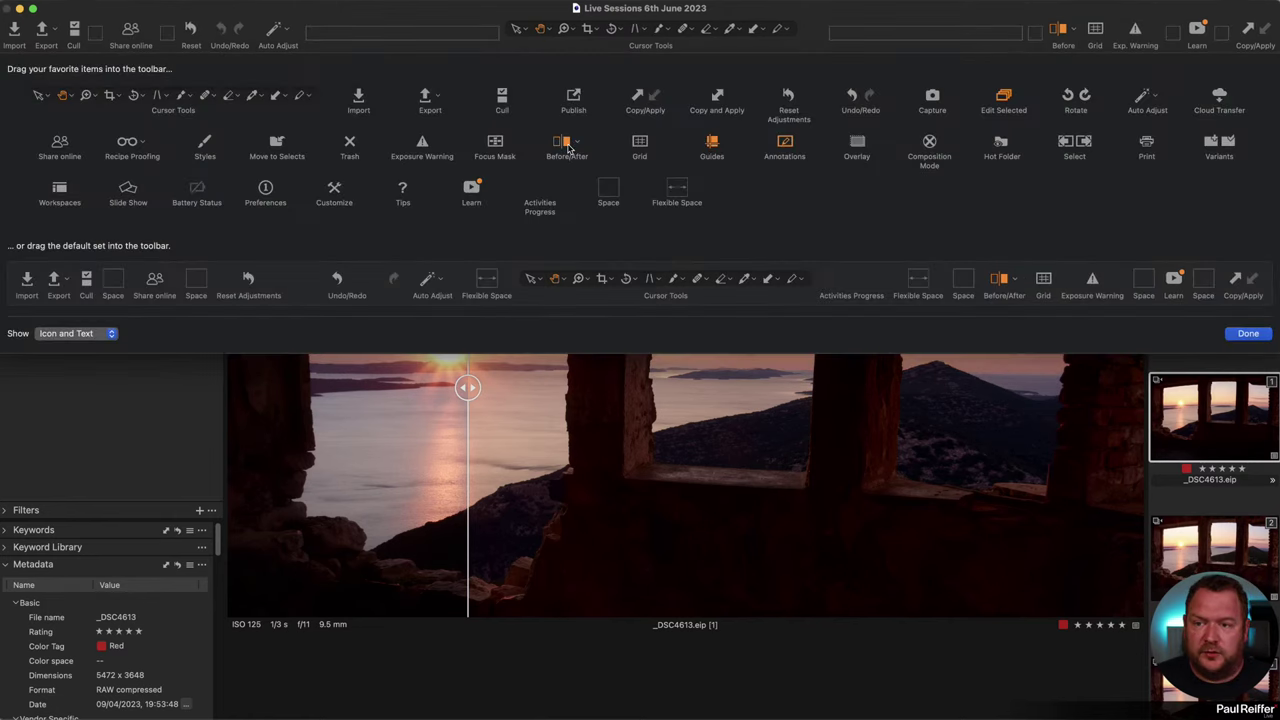
left_click_drag(567, 147, 1065, 43)
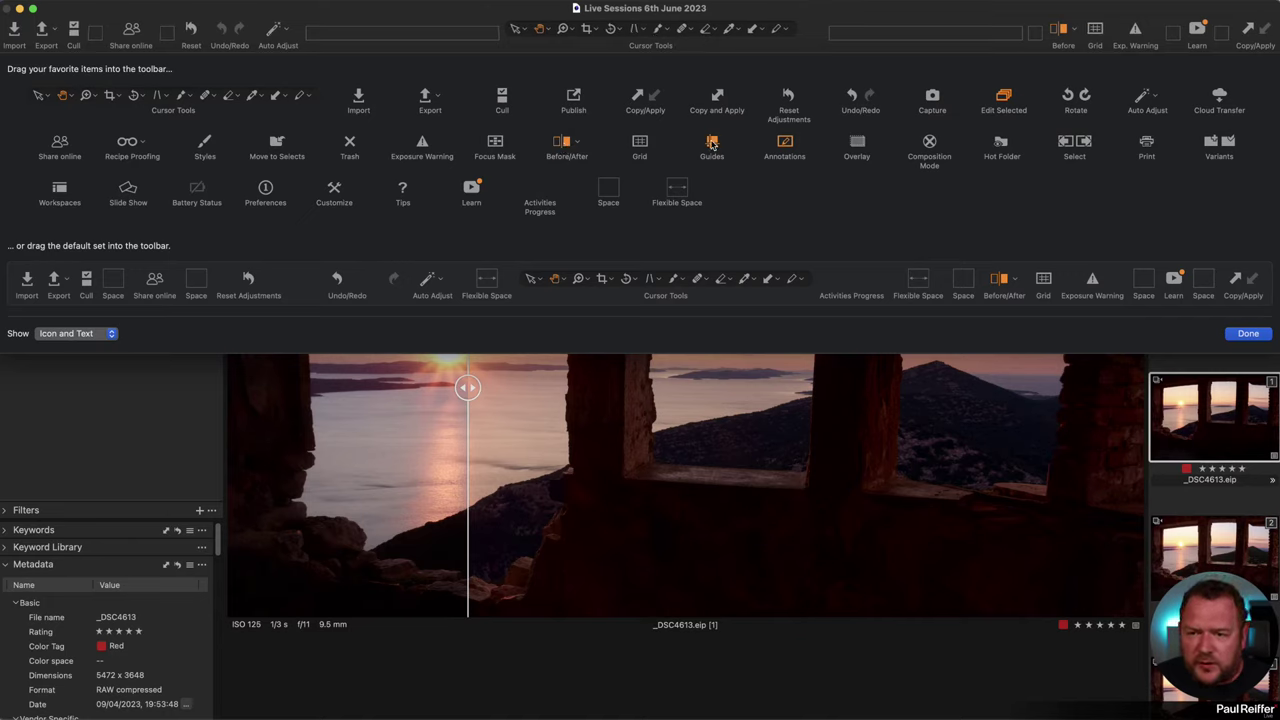
left_click_drag(712, 145, 1005, 33)
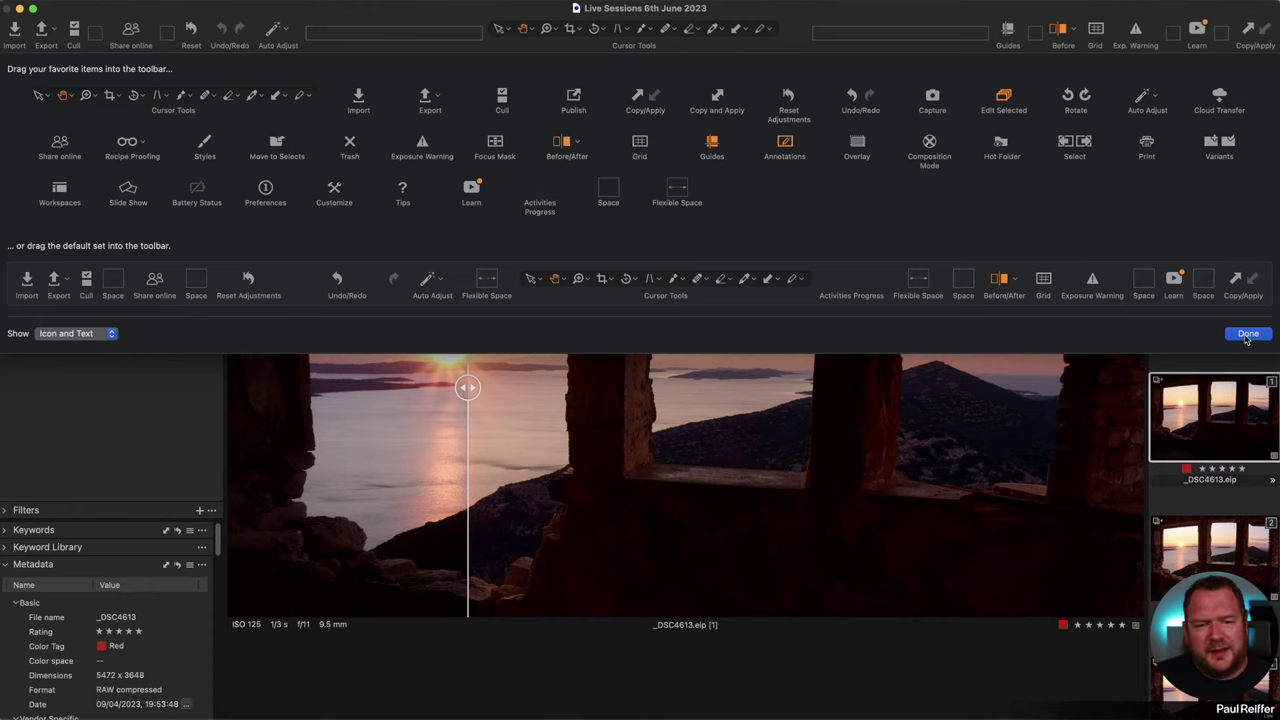
left_click(1247, 335)
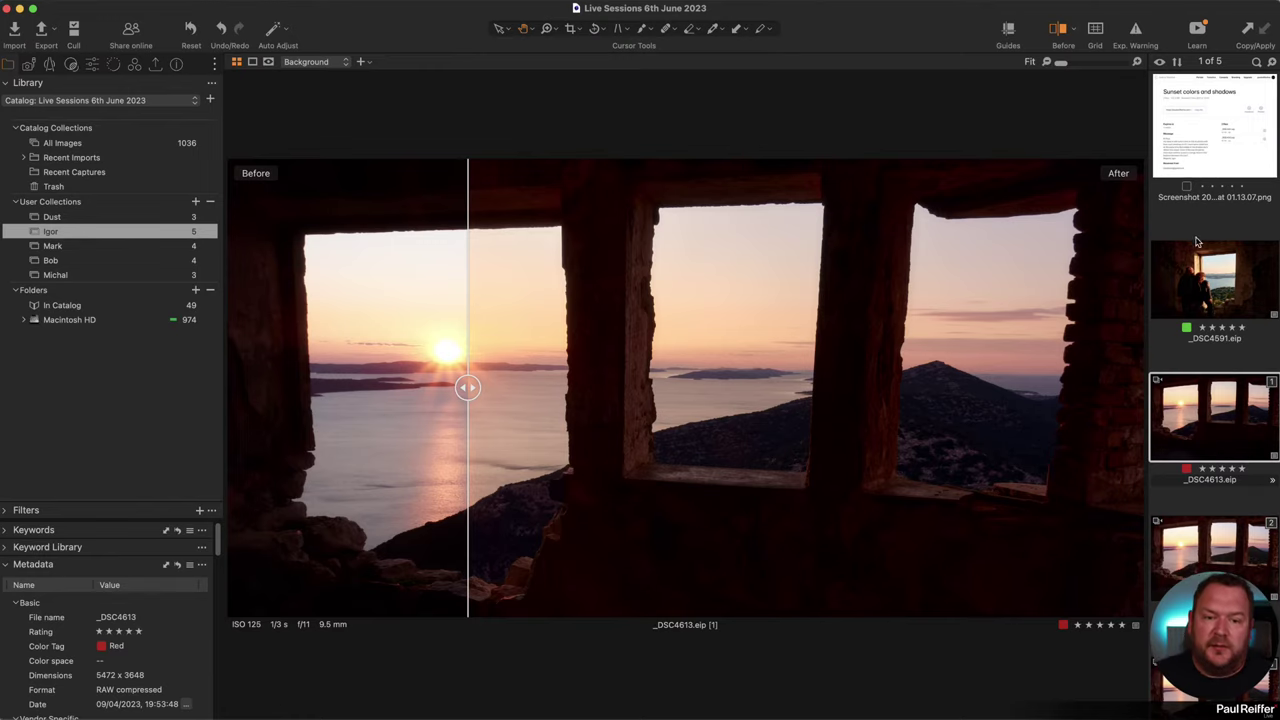
left_click(1214, 286)
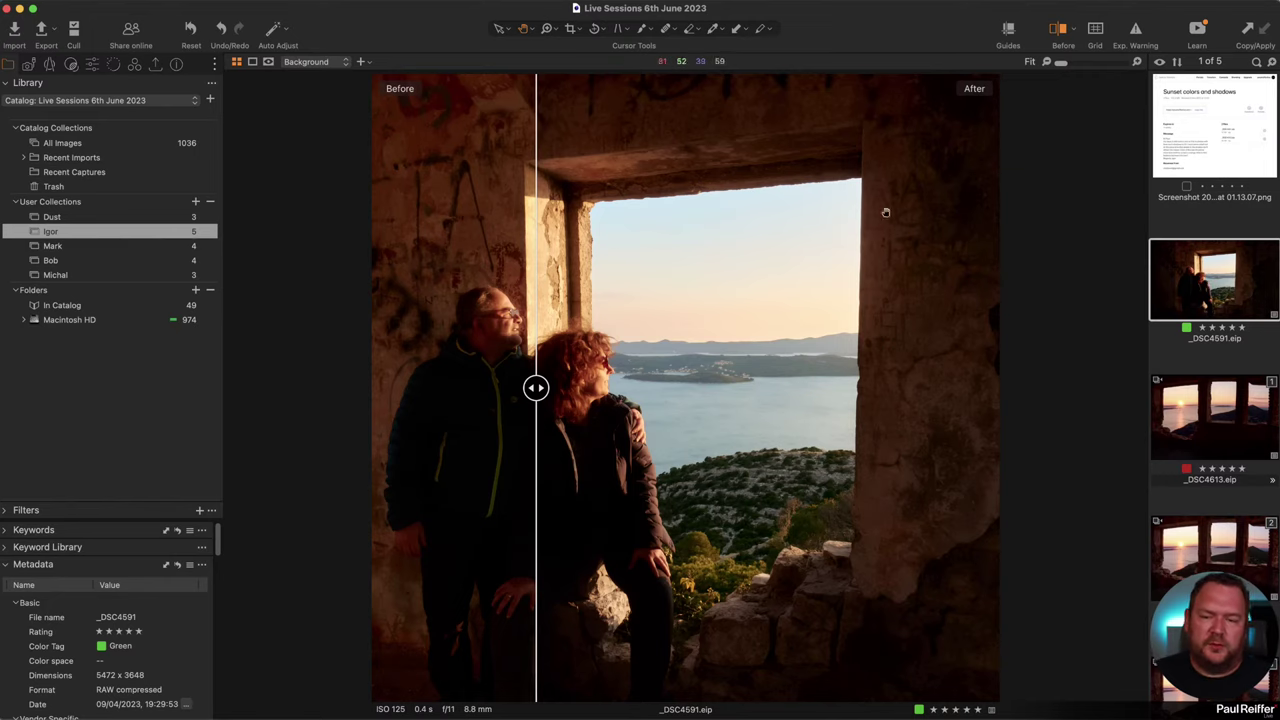
left_click(1225, 423)
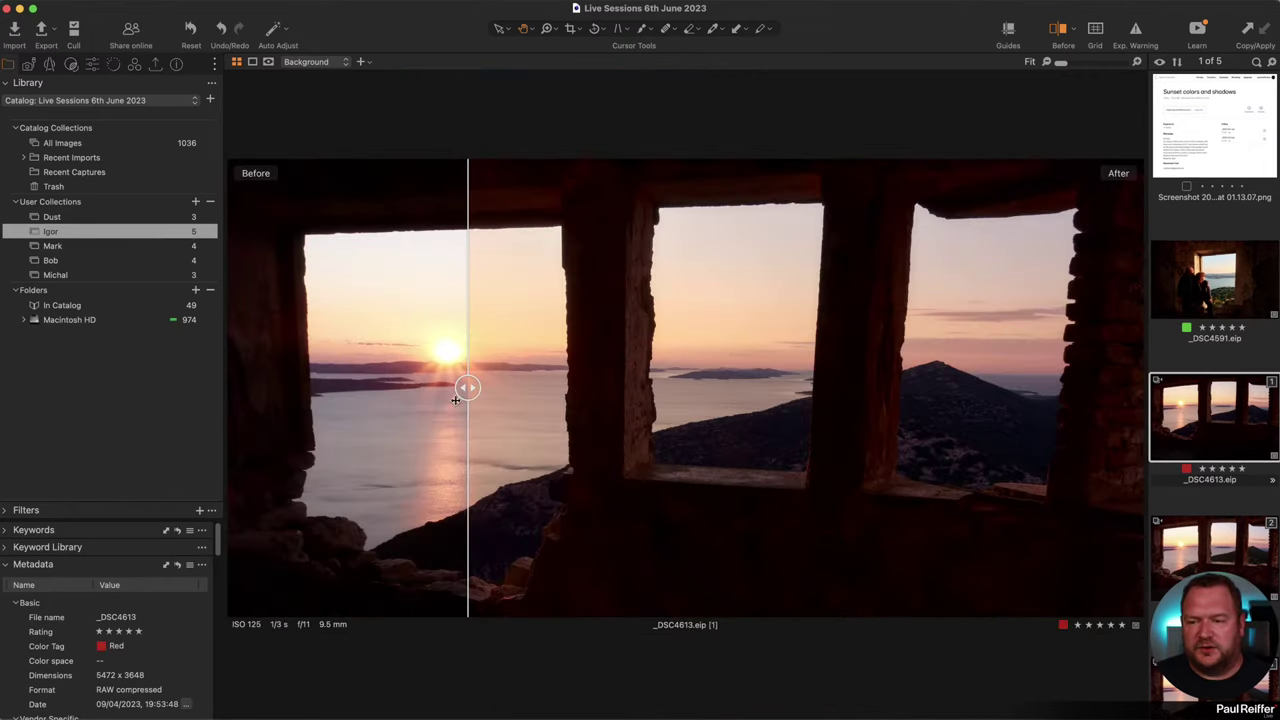
left_click_drag(466, 390, 703, 506)
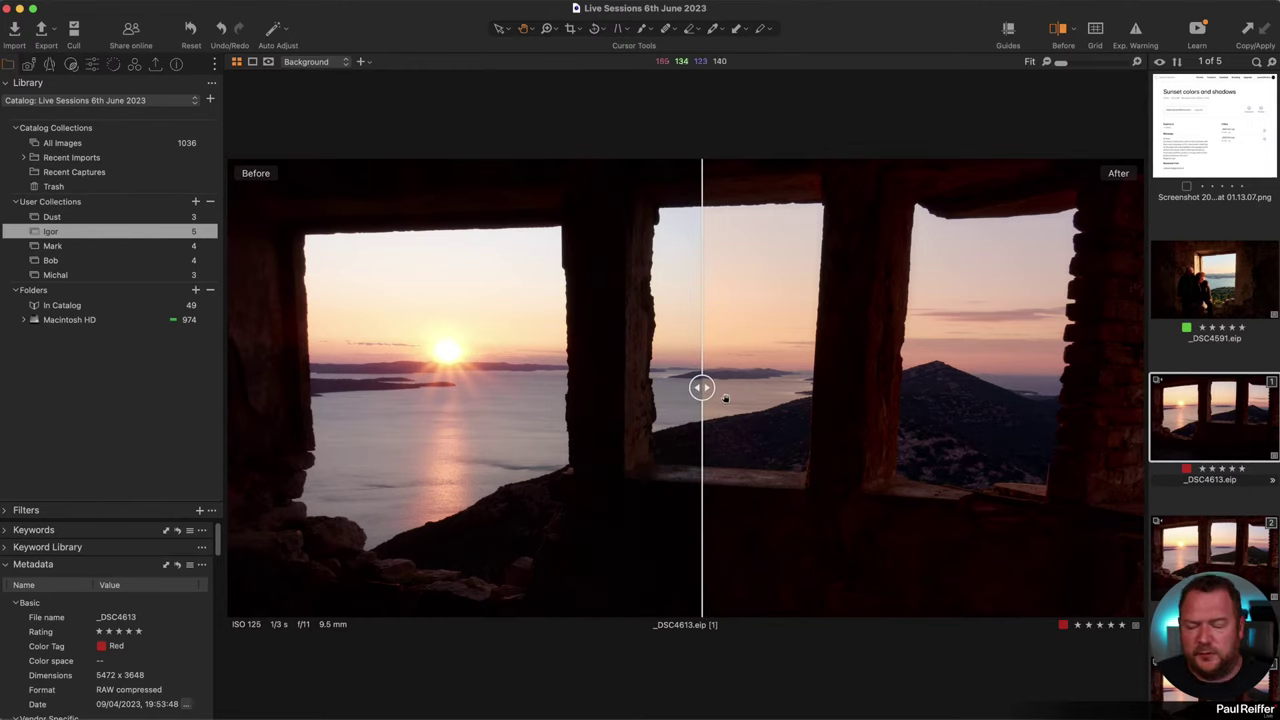
left_click_drag(702, 387, 327, 387)
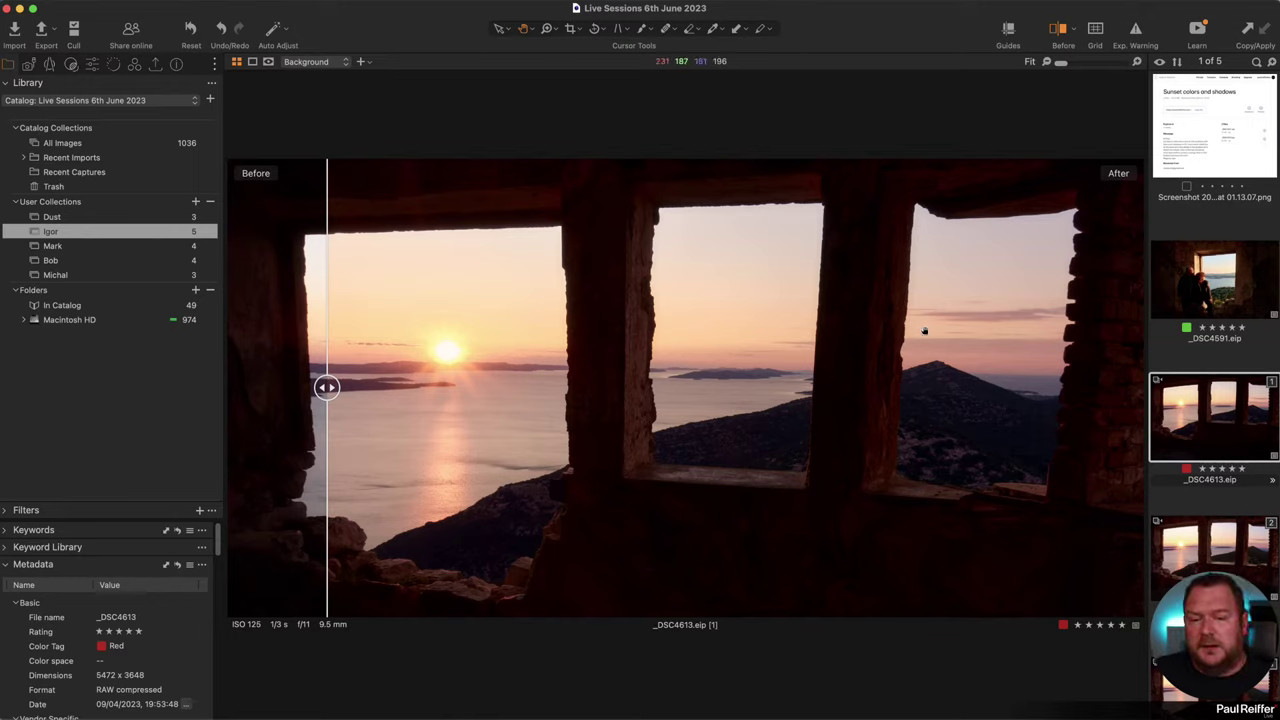
scroll(1240, 384, "down", 2)
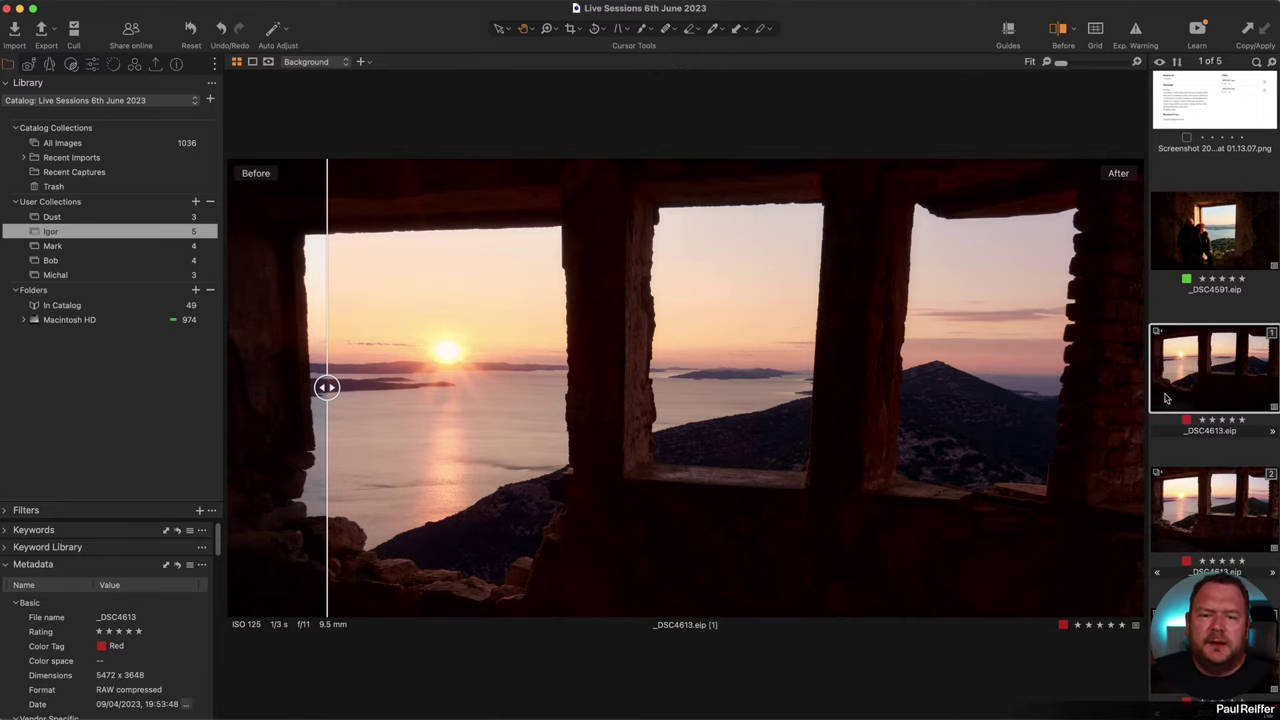
Create a new variant of _DSC4613 and drag the split so only the edited image shows.
right_click(1189, 371)
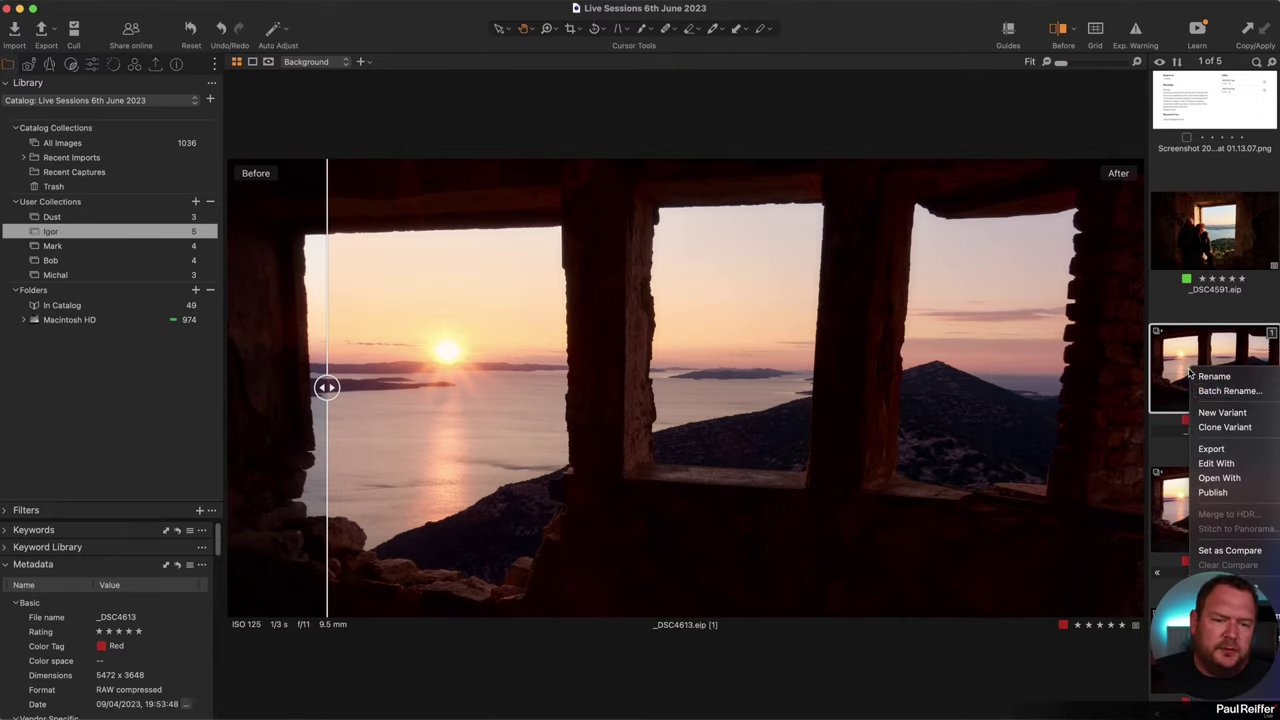
left_click(1256, 416)
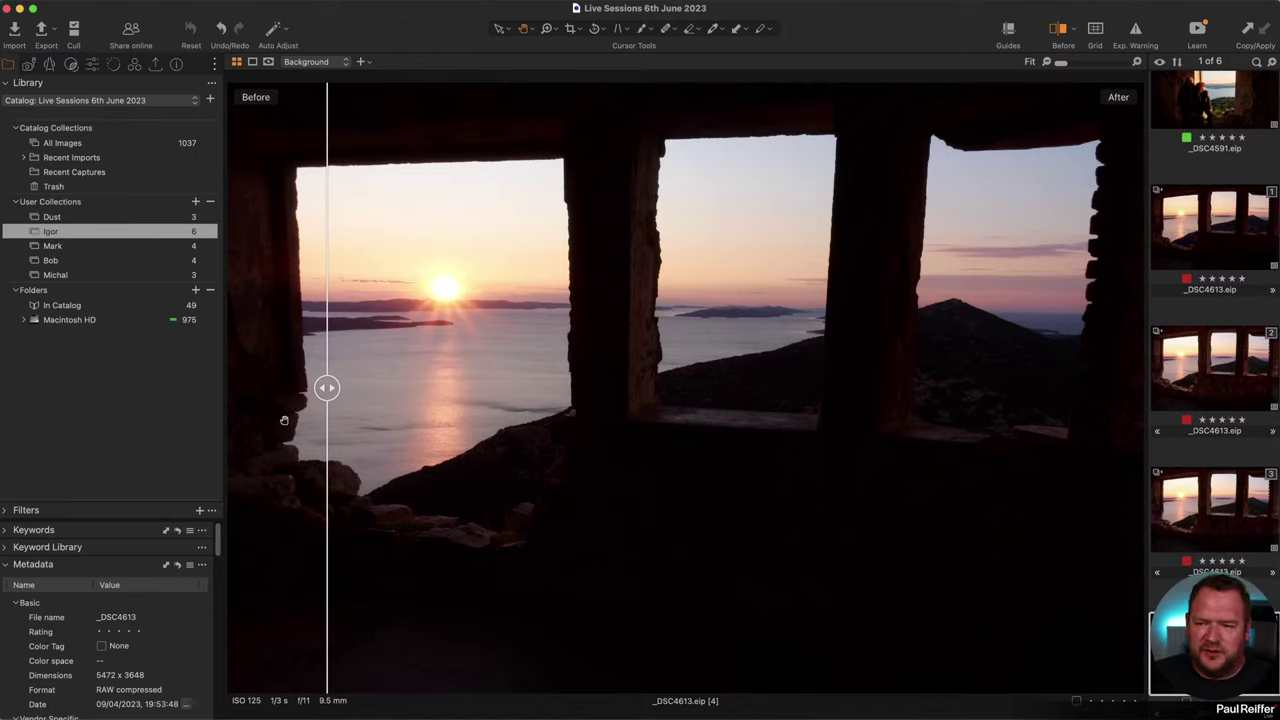
left_click_drag(330, 390, 229, 386)
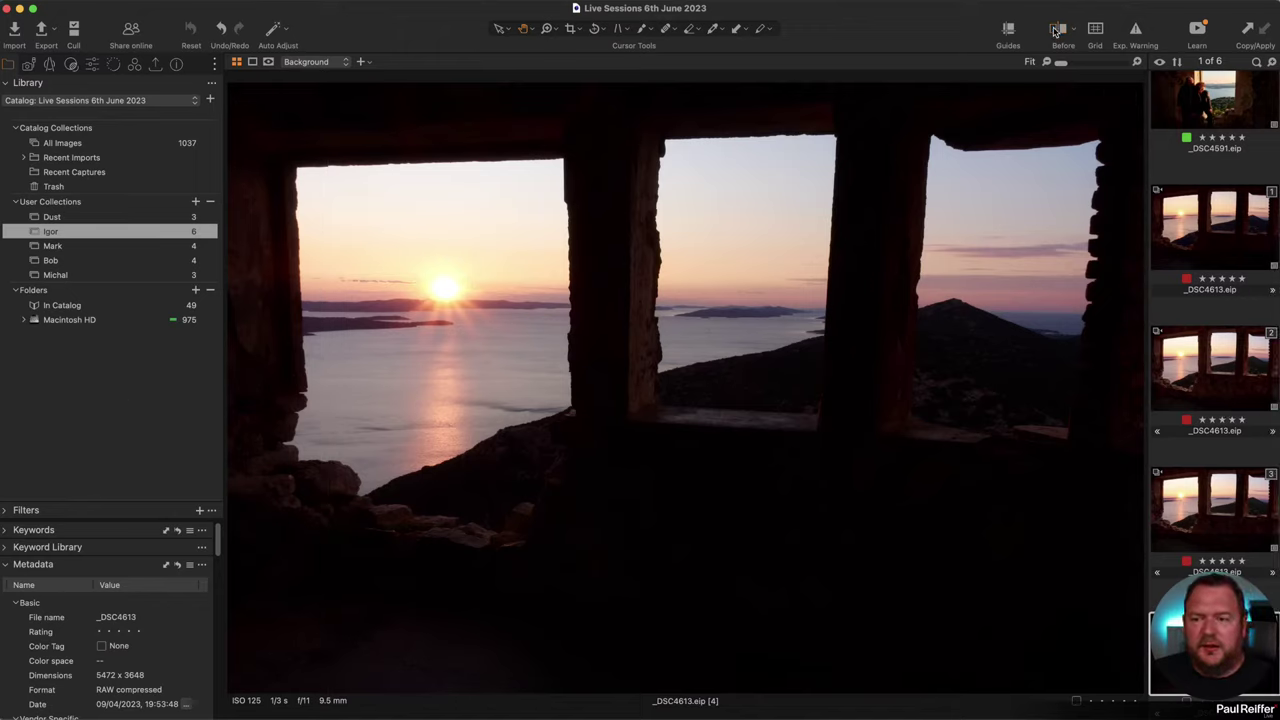
Expand Custom Styles > ELEVATION v23 by Paul Reiffer > Landscapes in Styles and Presets.
left_click(71, 64)
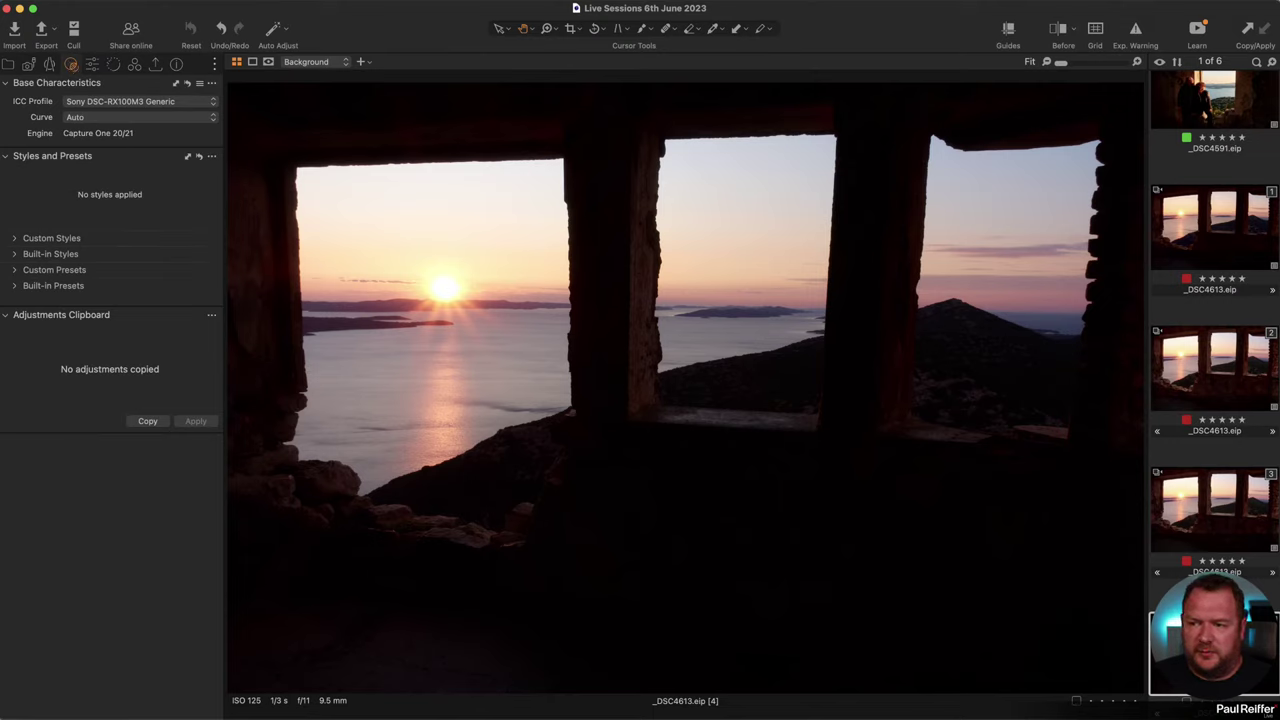
left_click(14, 240)
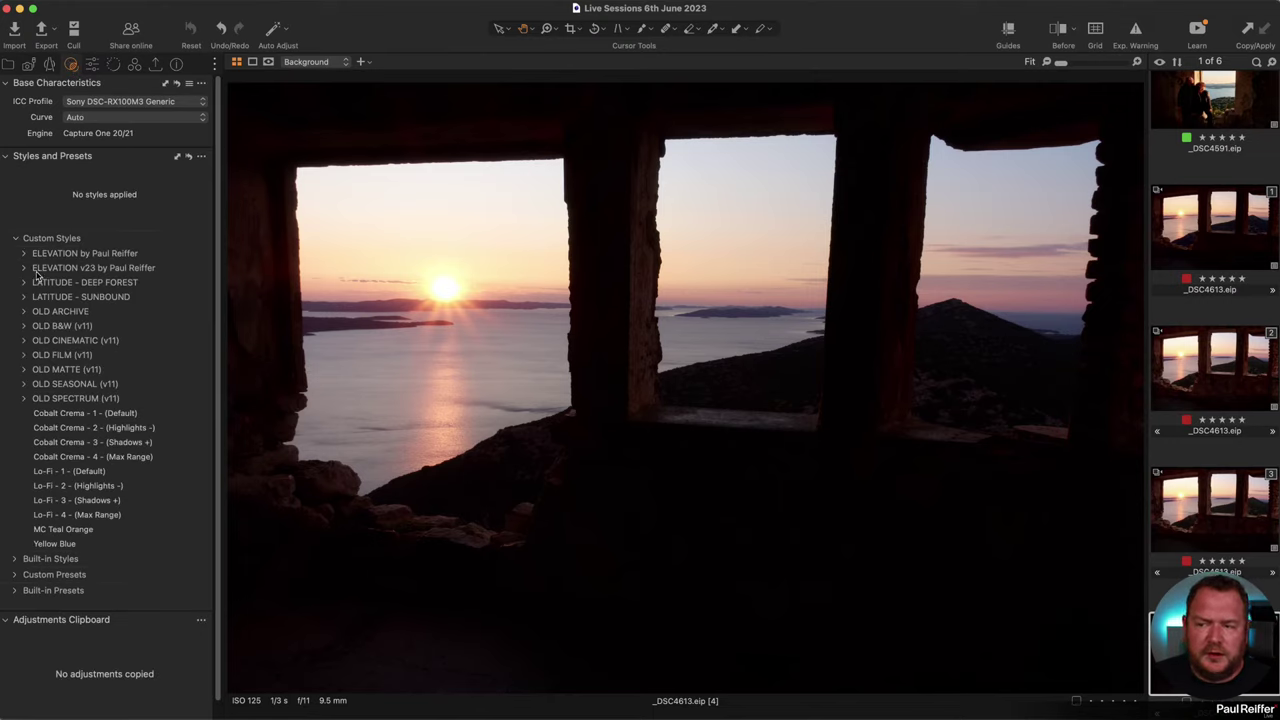
left_click(24, 268)
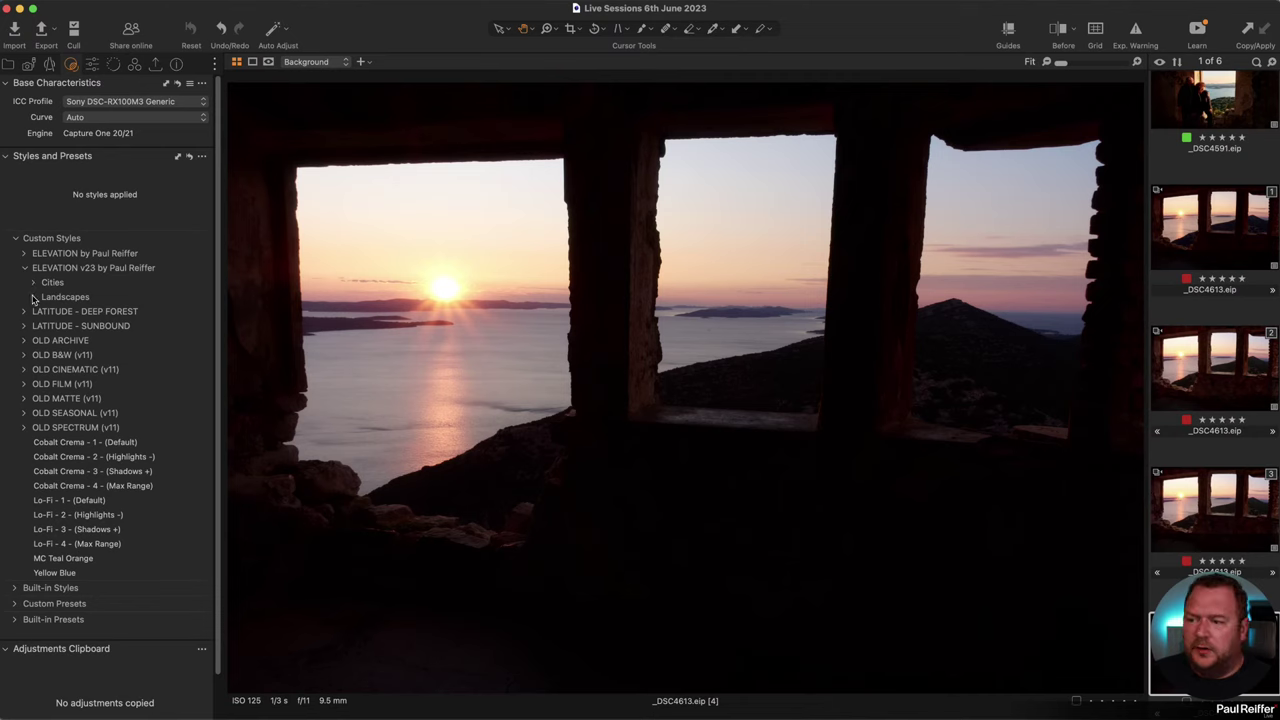
left_click(33, 297)
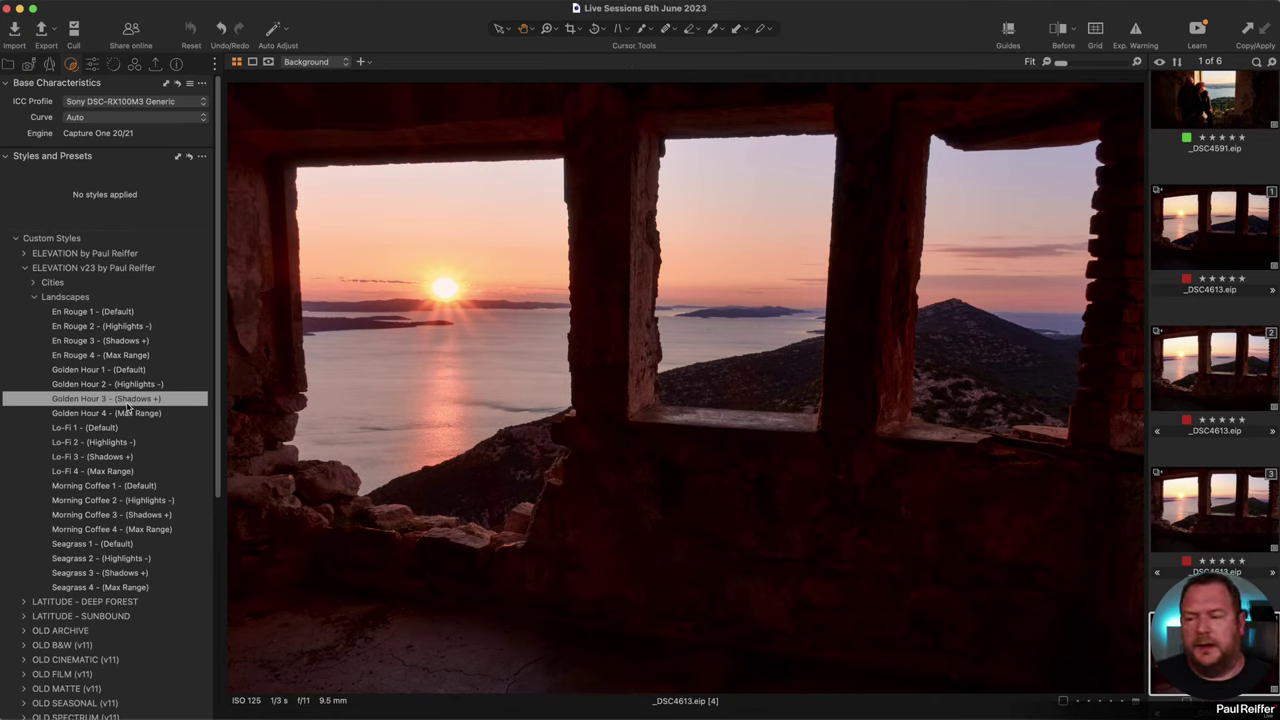
Assign the keyboard shortcut ⌘8 to the Golden Hour 3 - (Shadows +) style.
right_click(173, 403)
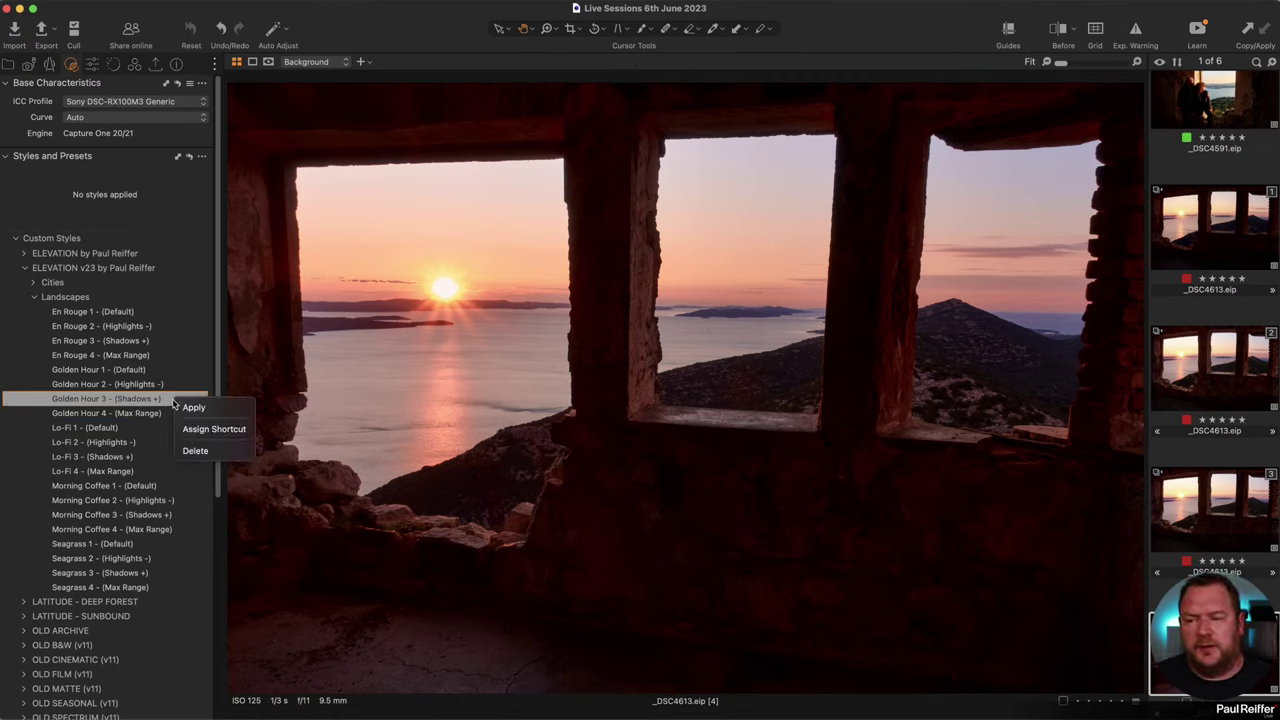
left_click(226, 433)
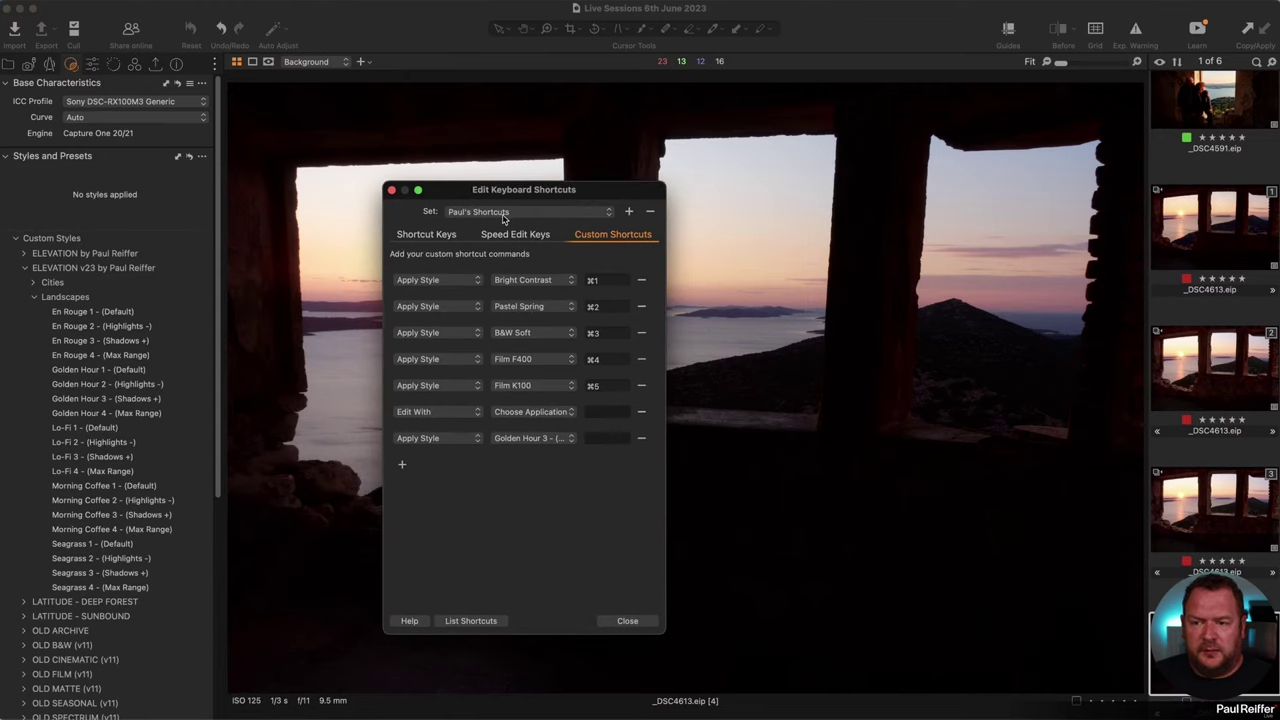
left_click(513, 214)
left_click(410, 222)
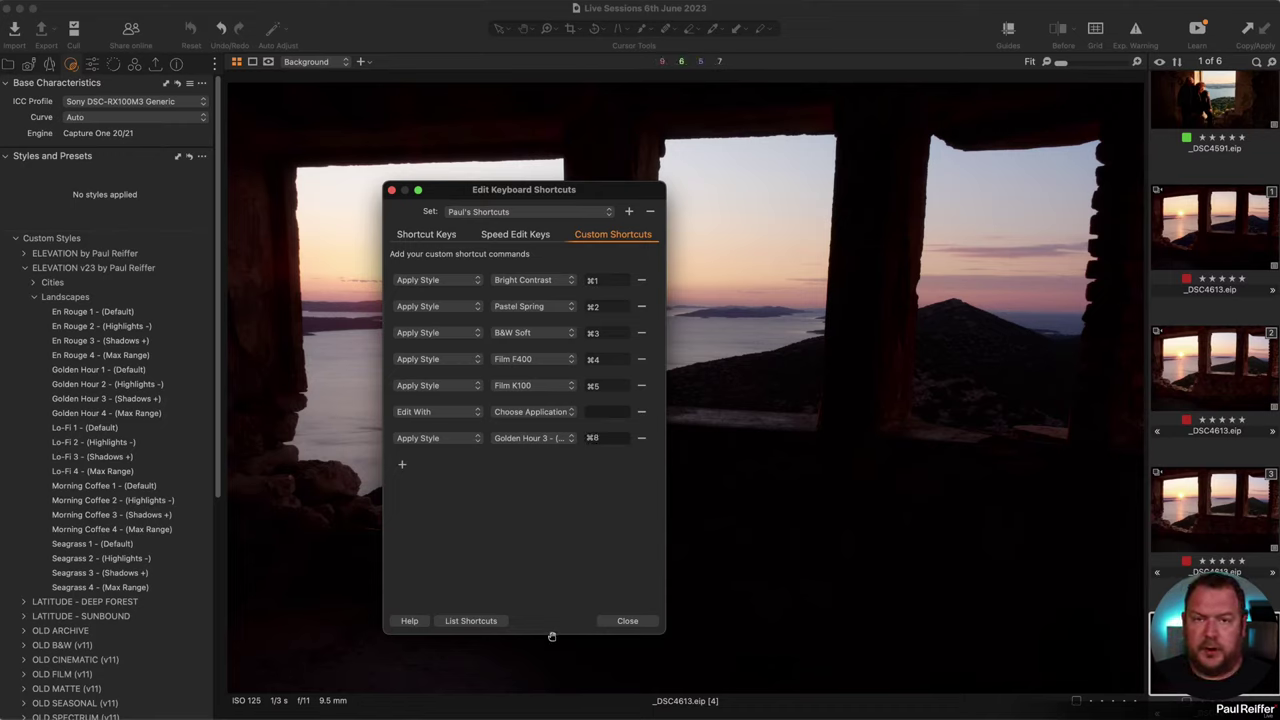
Test ⌘8 on a new variant of _DSC4591, then delete that test variant.
left_click(630, 620)
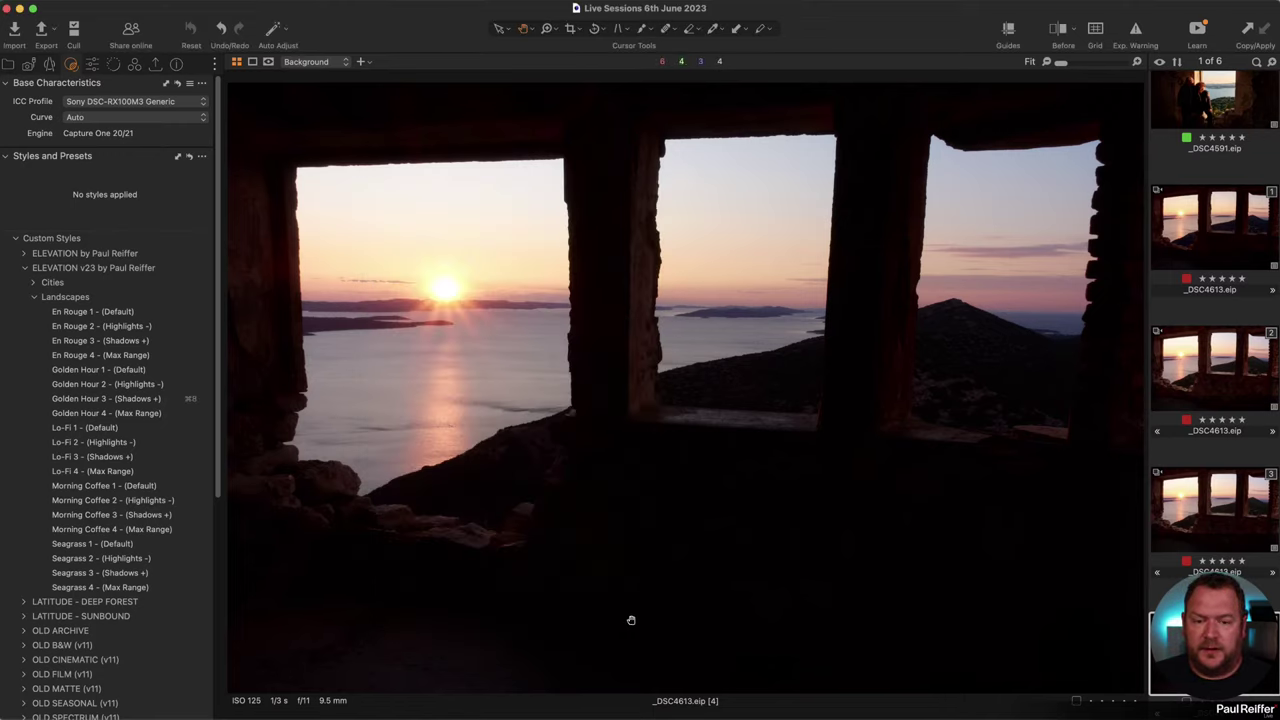
scroll(1204, 231, "up", 4)
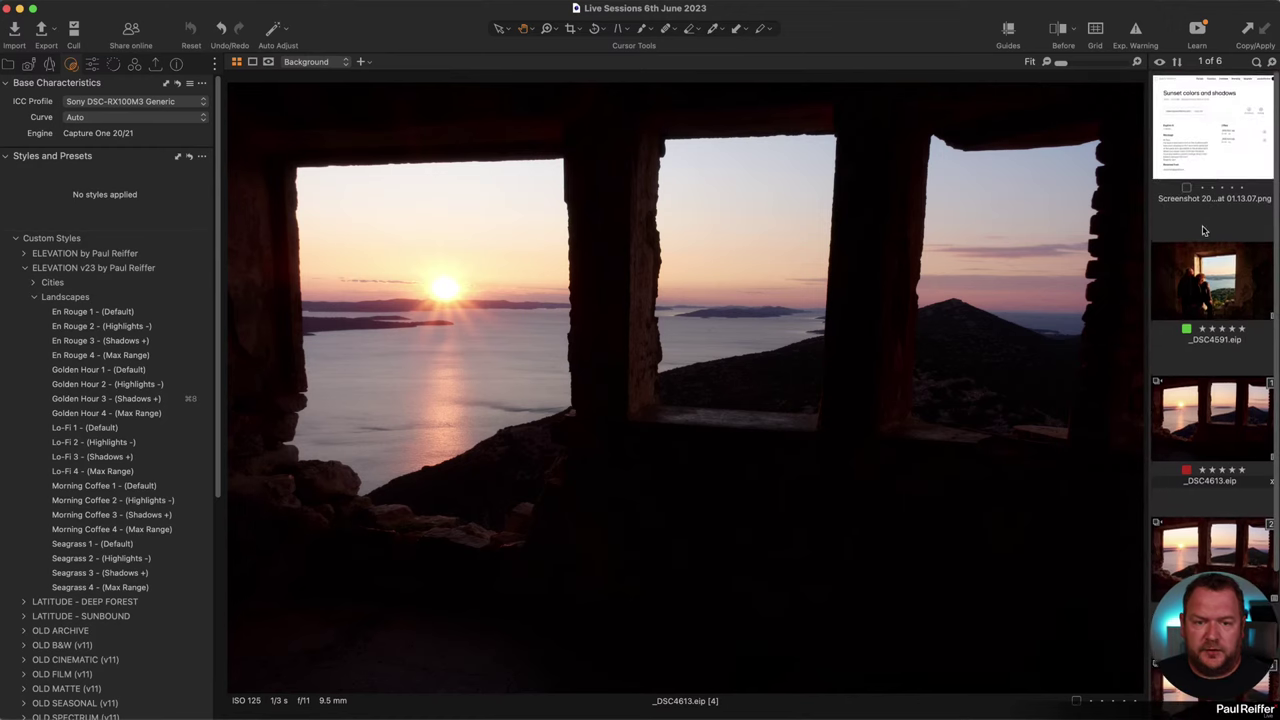
right_click(1203, 252)
left_click(1230, 311)
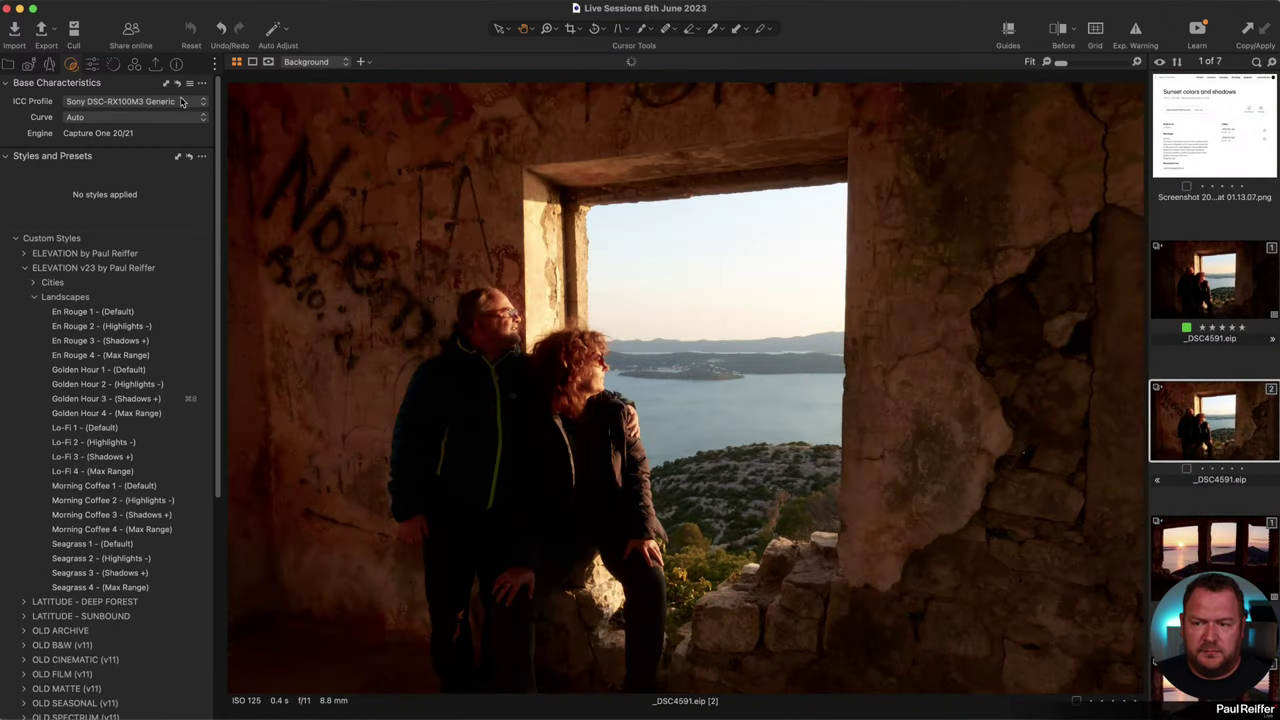
left_click(93, 65)
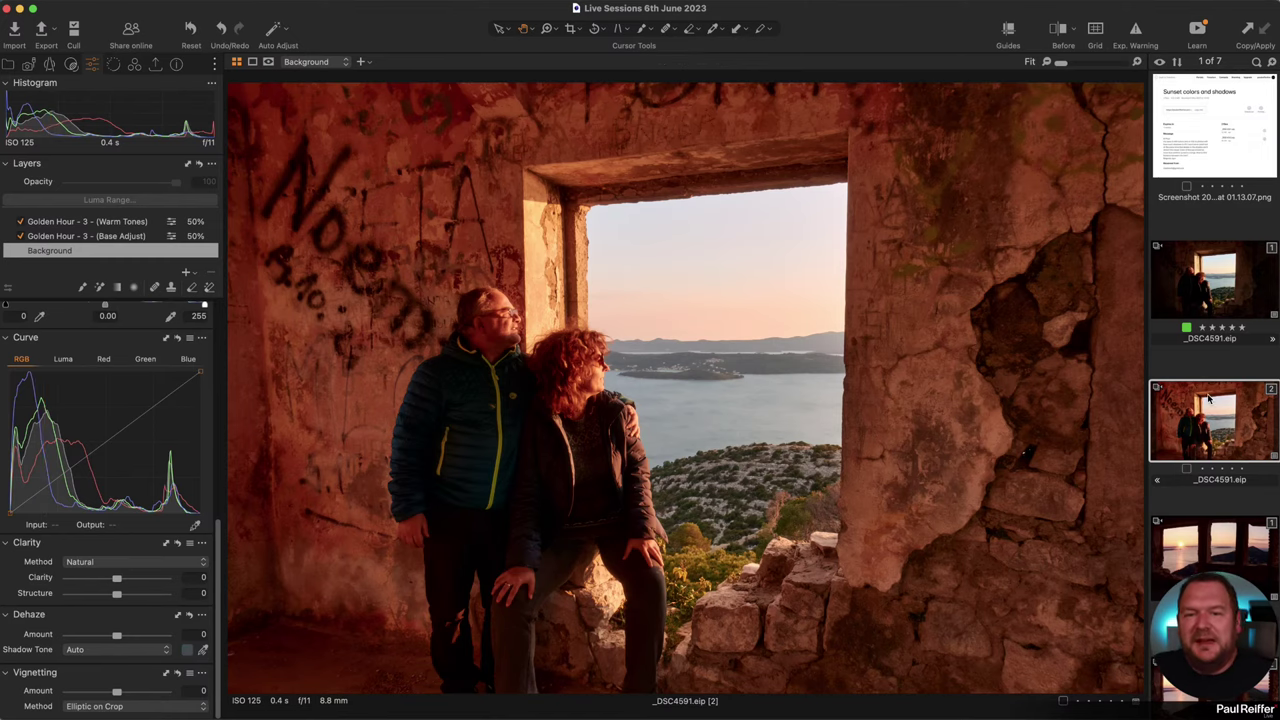
key("BackSpace")
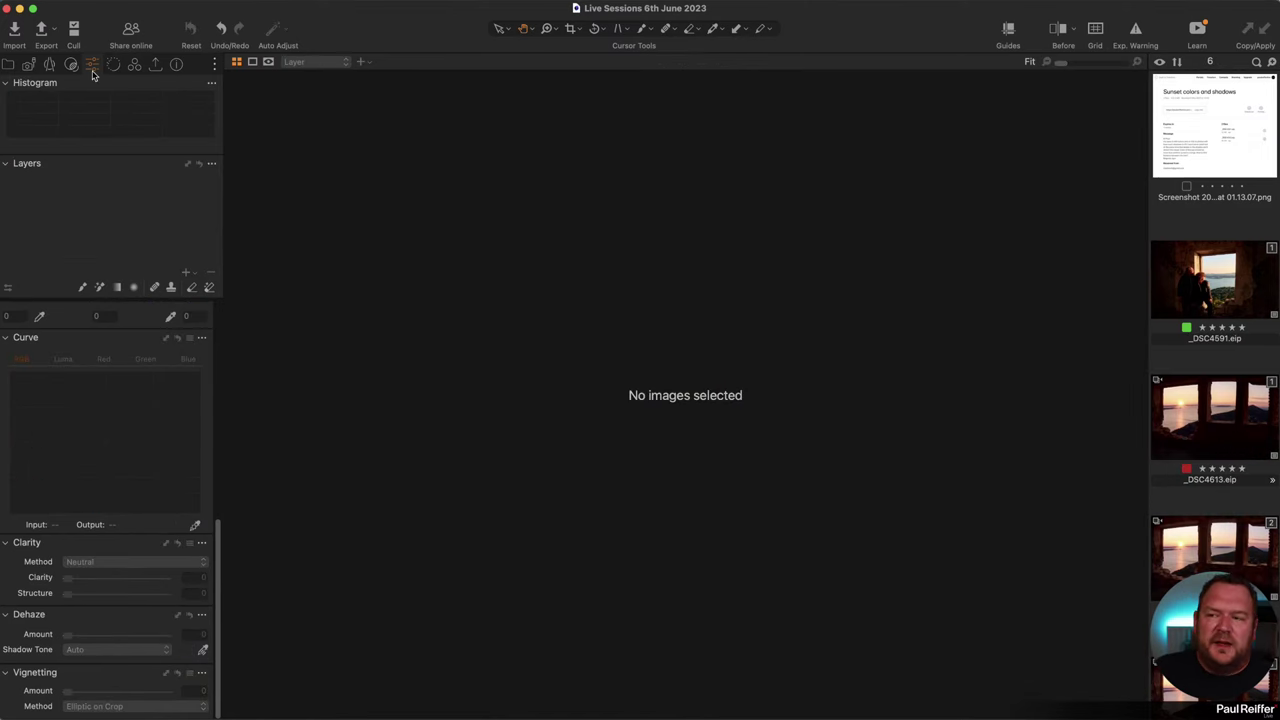
Switch the left panel back to the Styles and Presets tools.
left_click(72, 66)
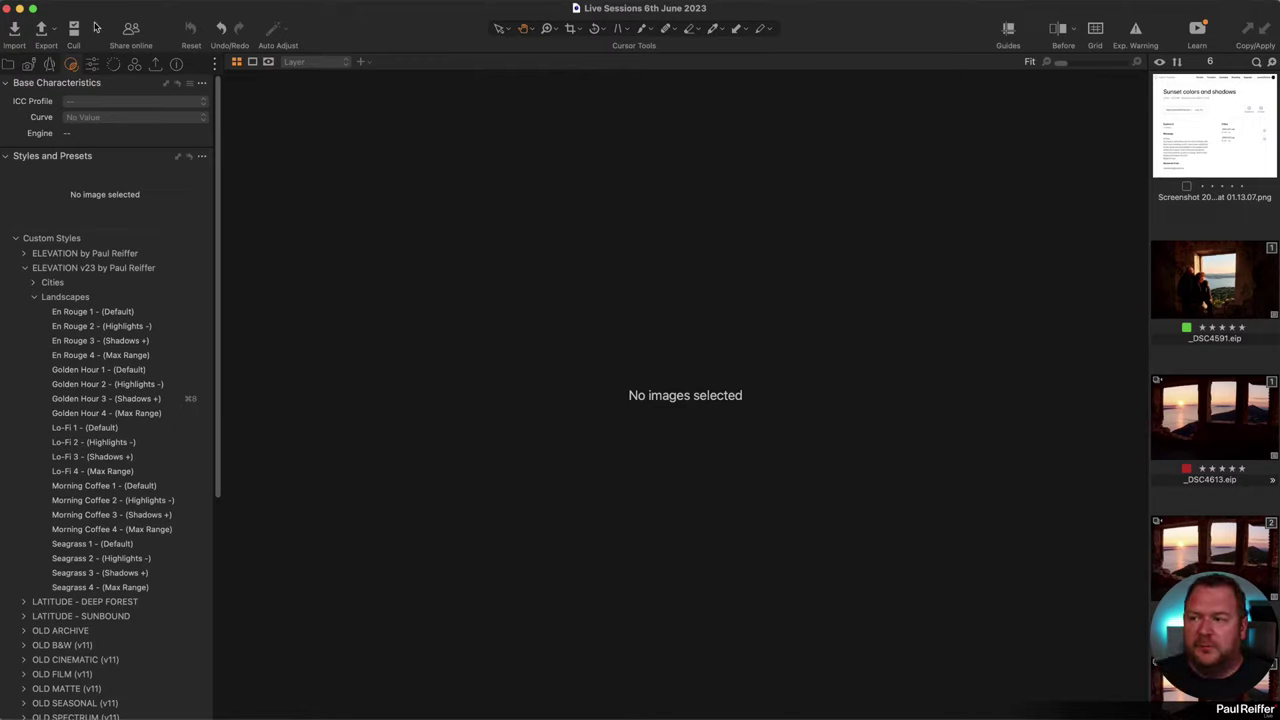
In Edit Keyboard Shortcuts, set a row to Edit With and browse for another application.
left_click(38, 1)
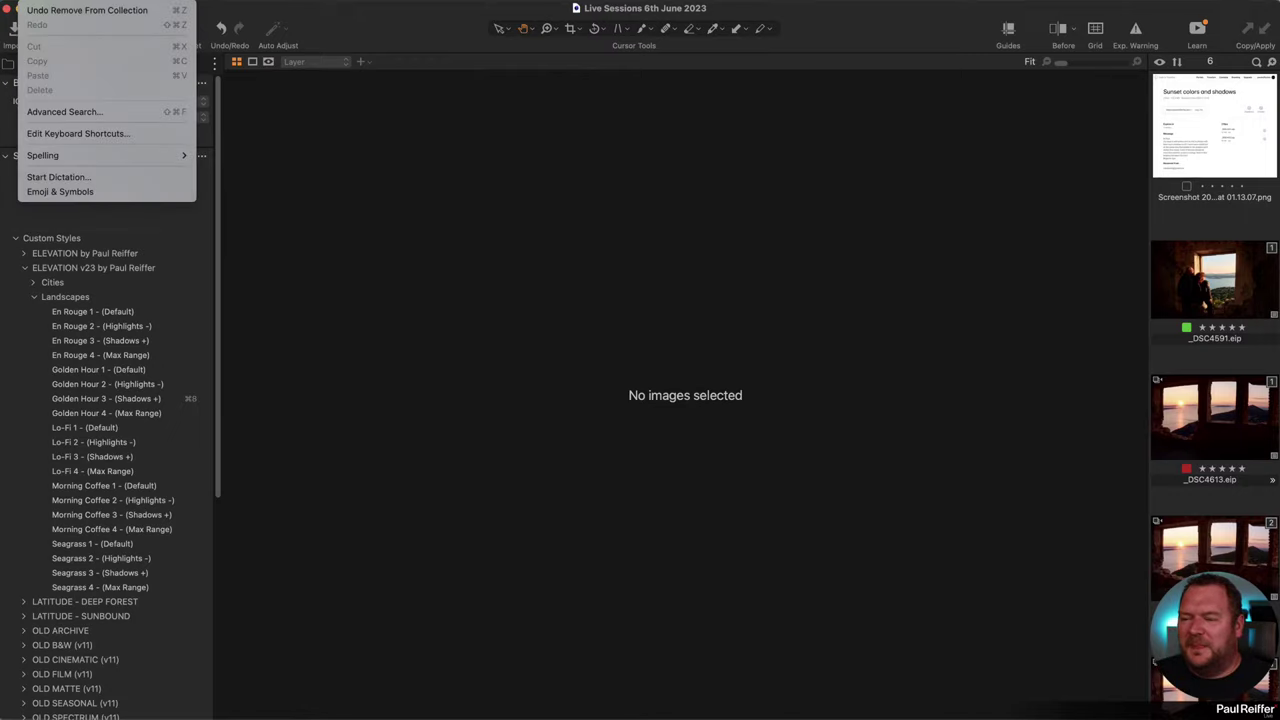
left_click(107, 135)
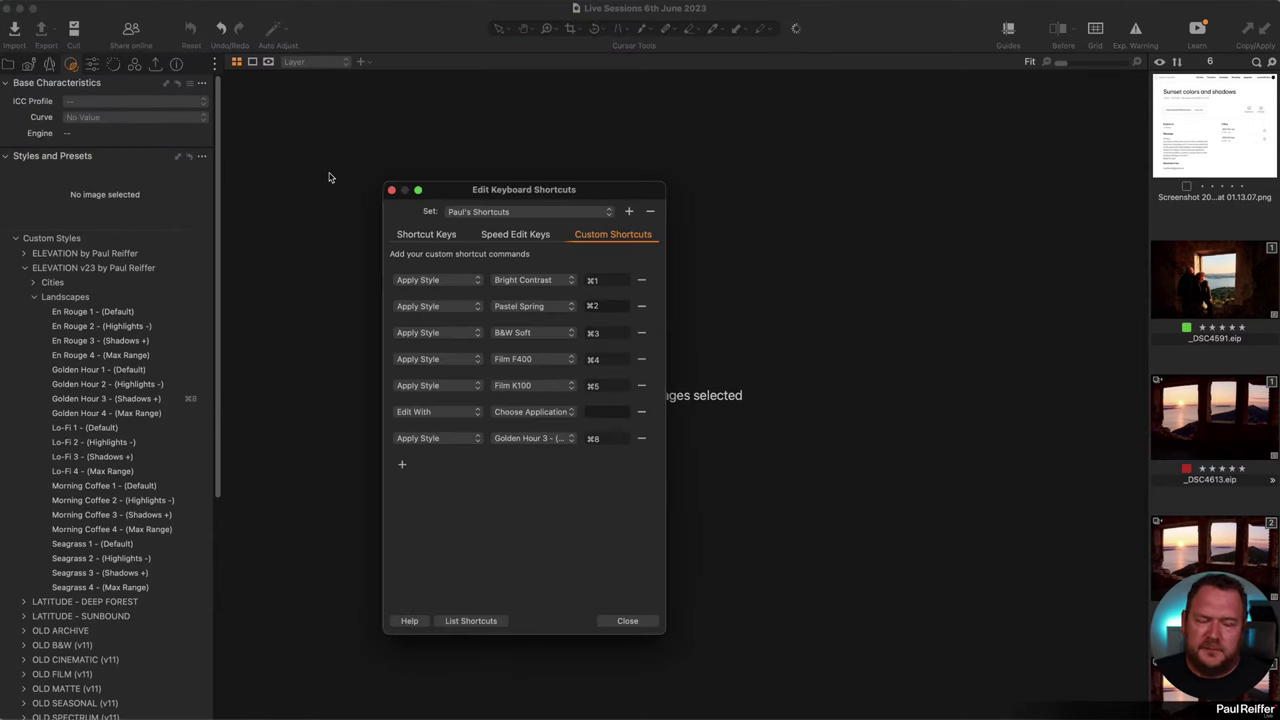
left_click(423, 414)
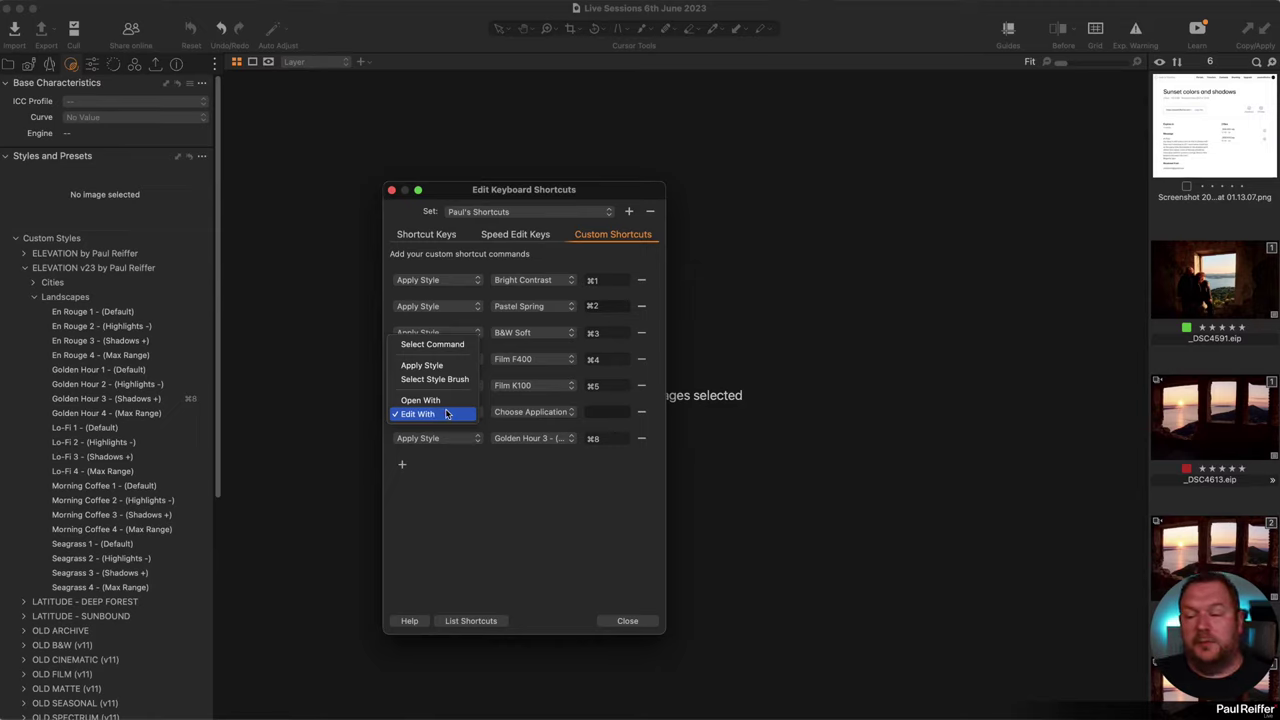
left_click(460, 414)
left_click(541, 418)
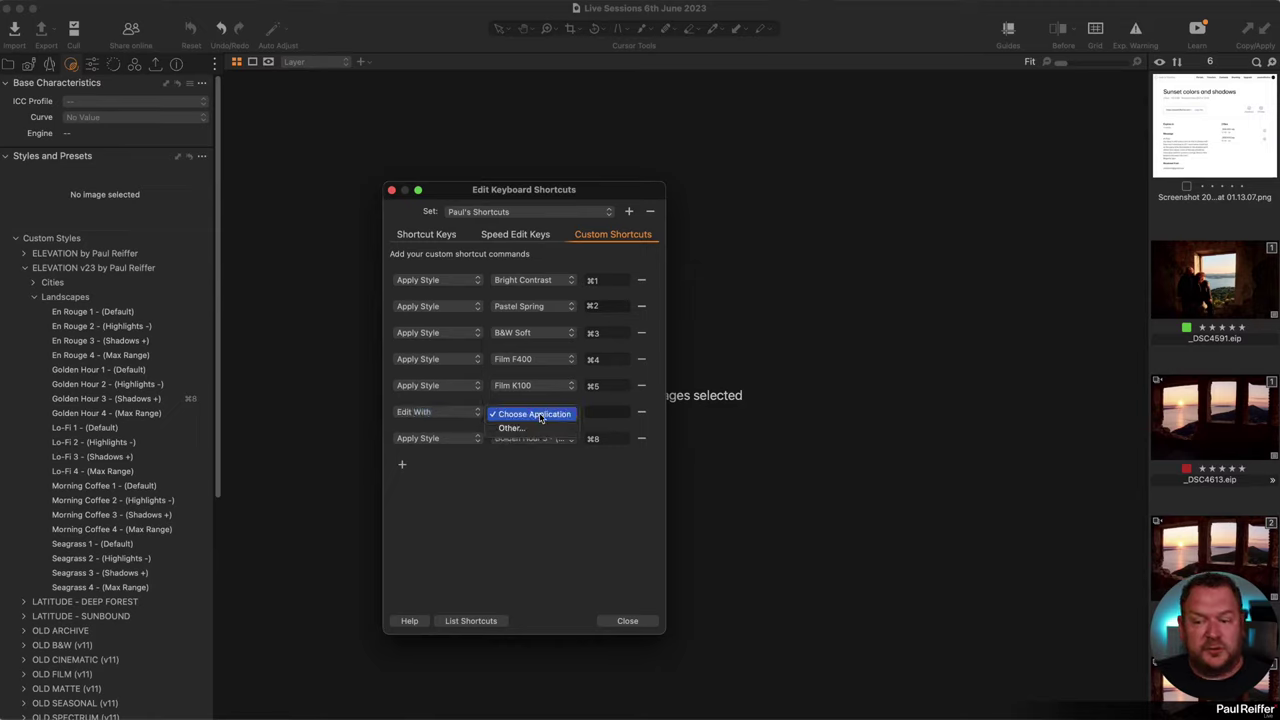
left_click(520, 429)
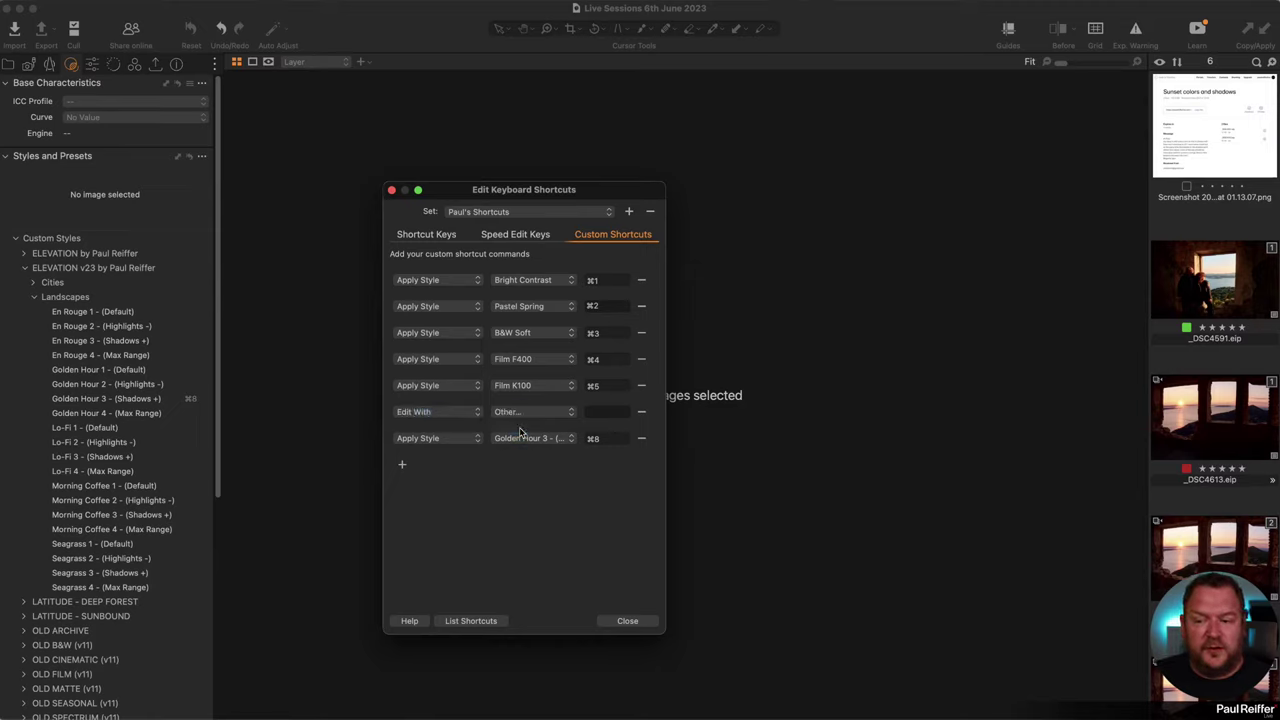
Choose Adobe Photoshop as the Edit With application, record ⌘7, and close the shortcut editor.
left_click_drag(583, 112, 1279, 264)
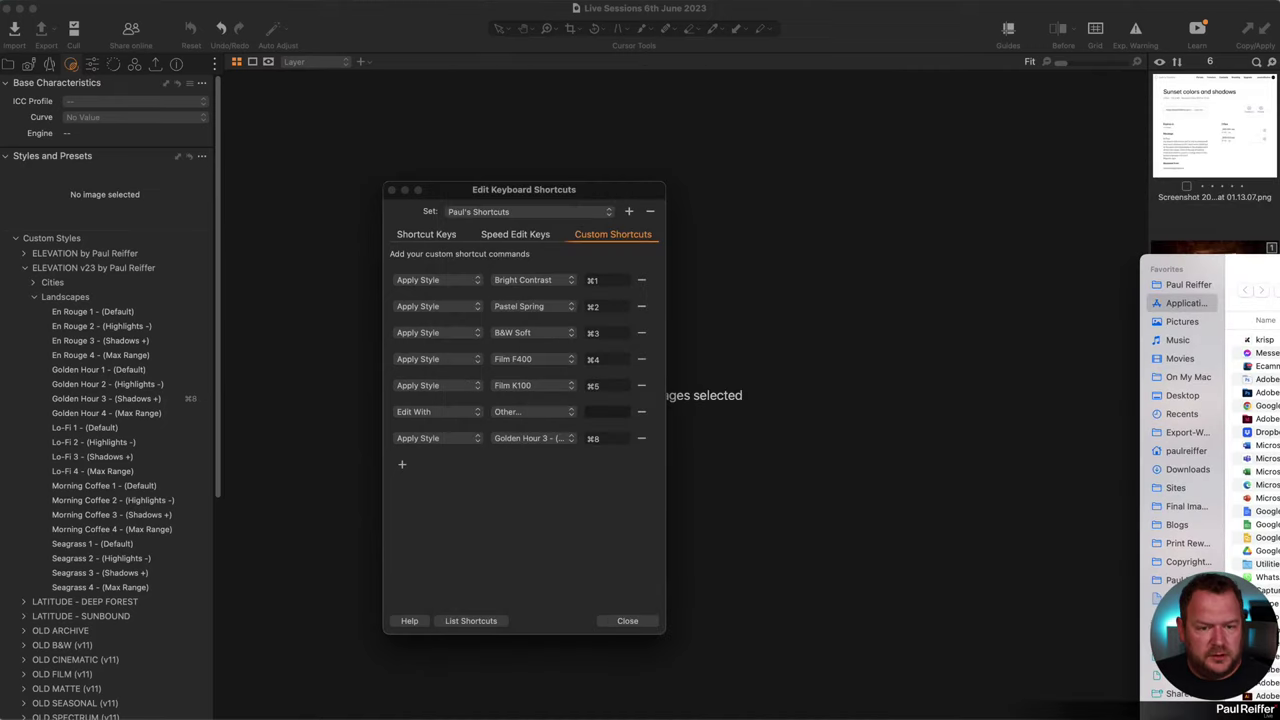
double_click(1252, 392)
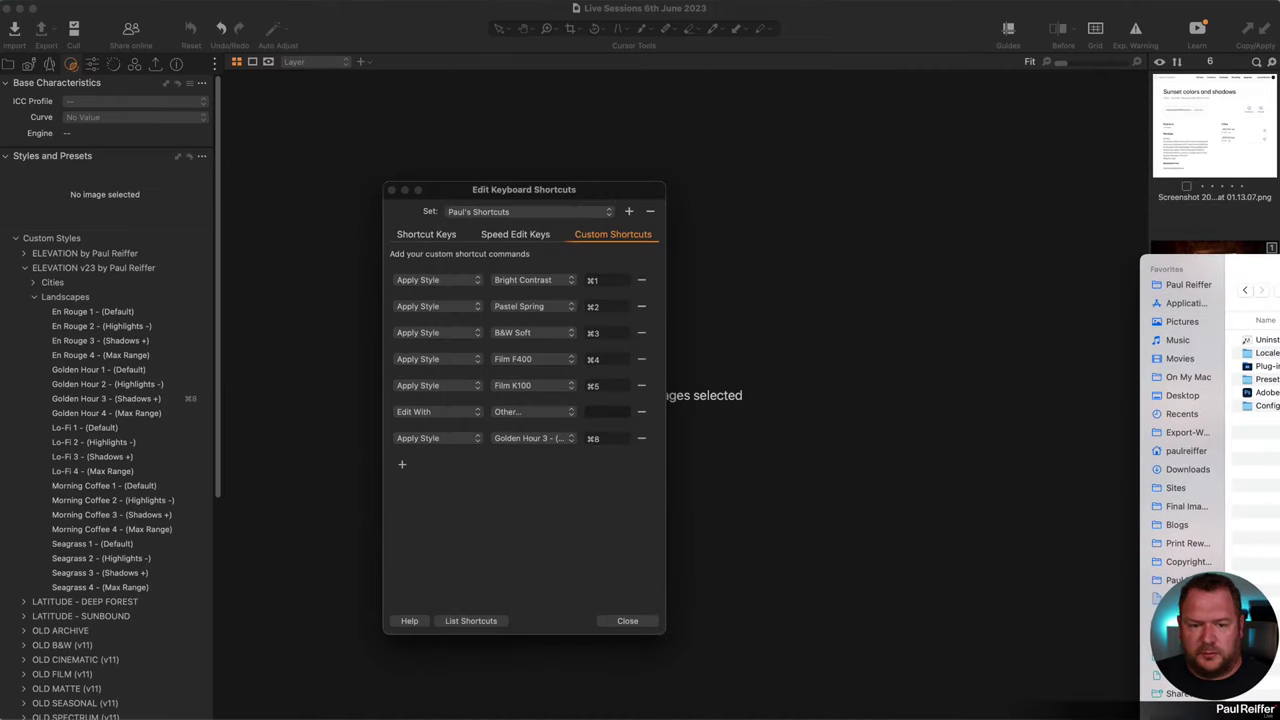
double_click(1262, 392)
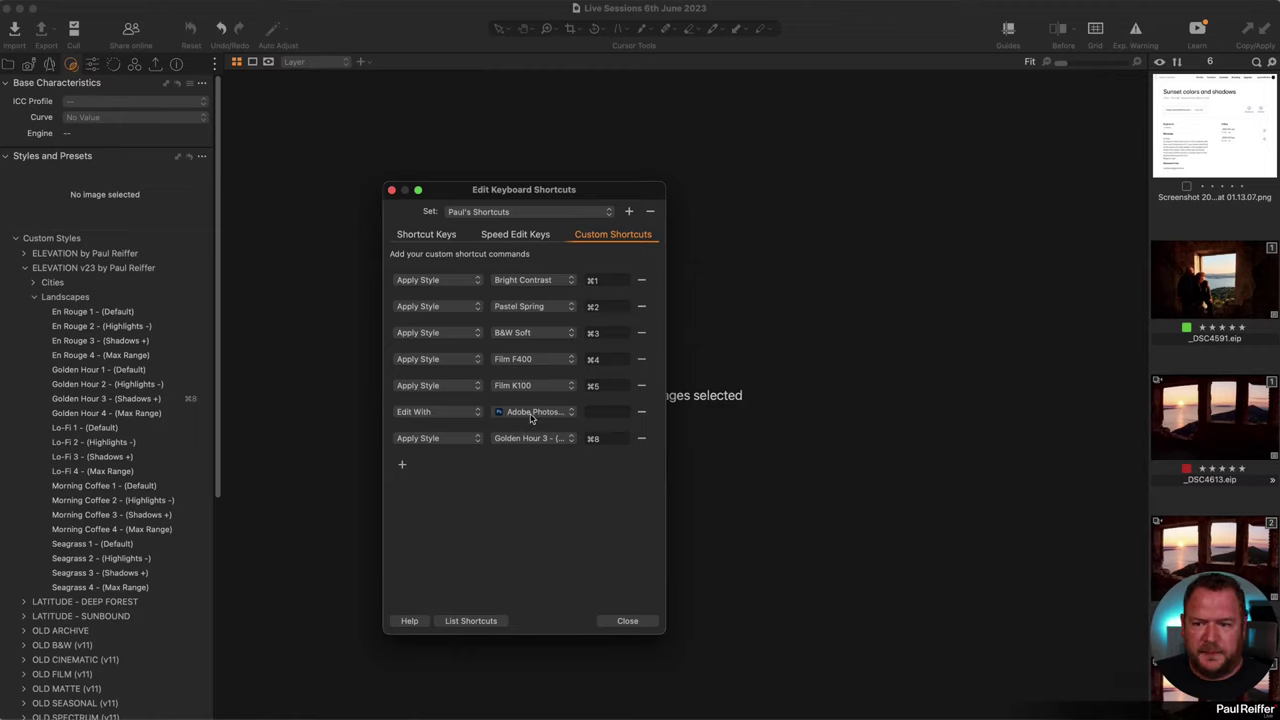
left_click(603, 412)
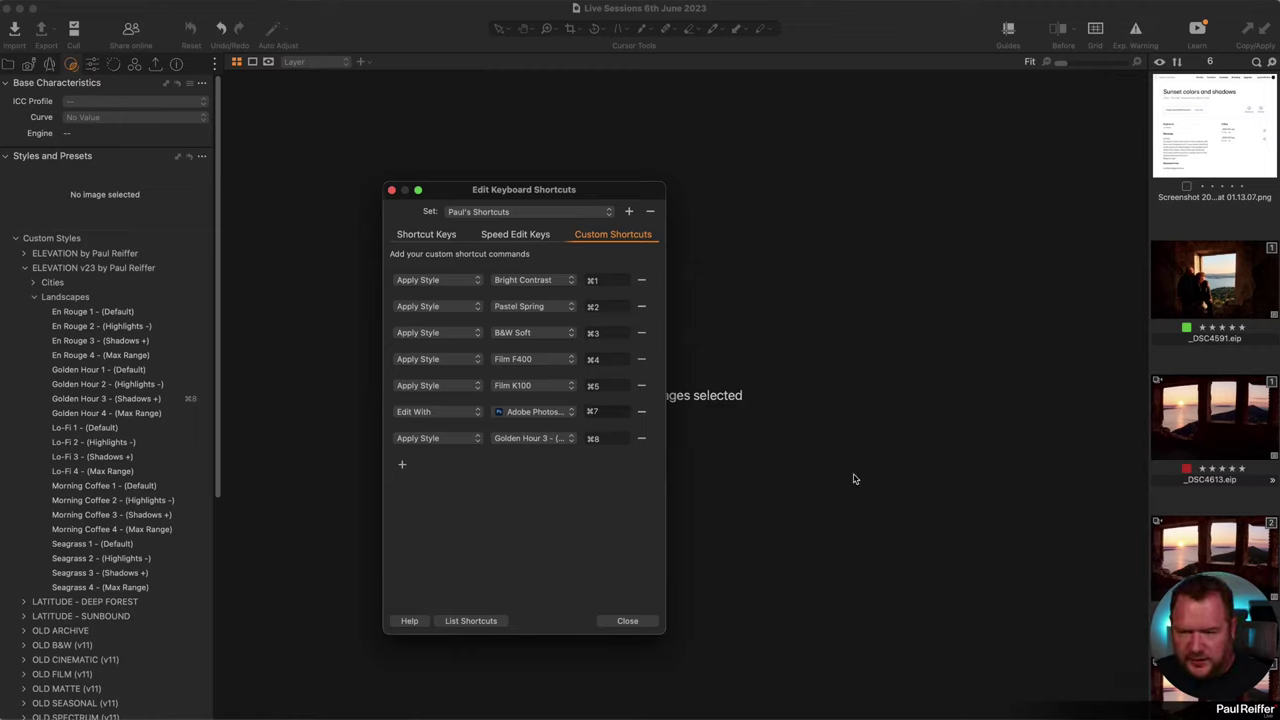
left_click(624, 621)
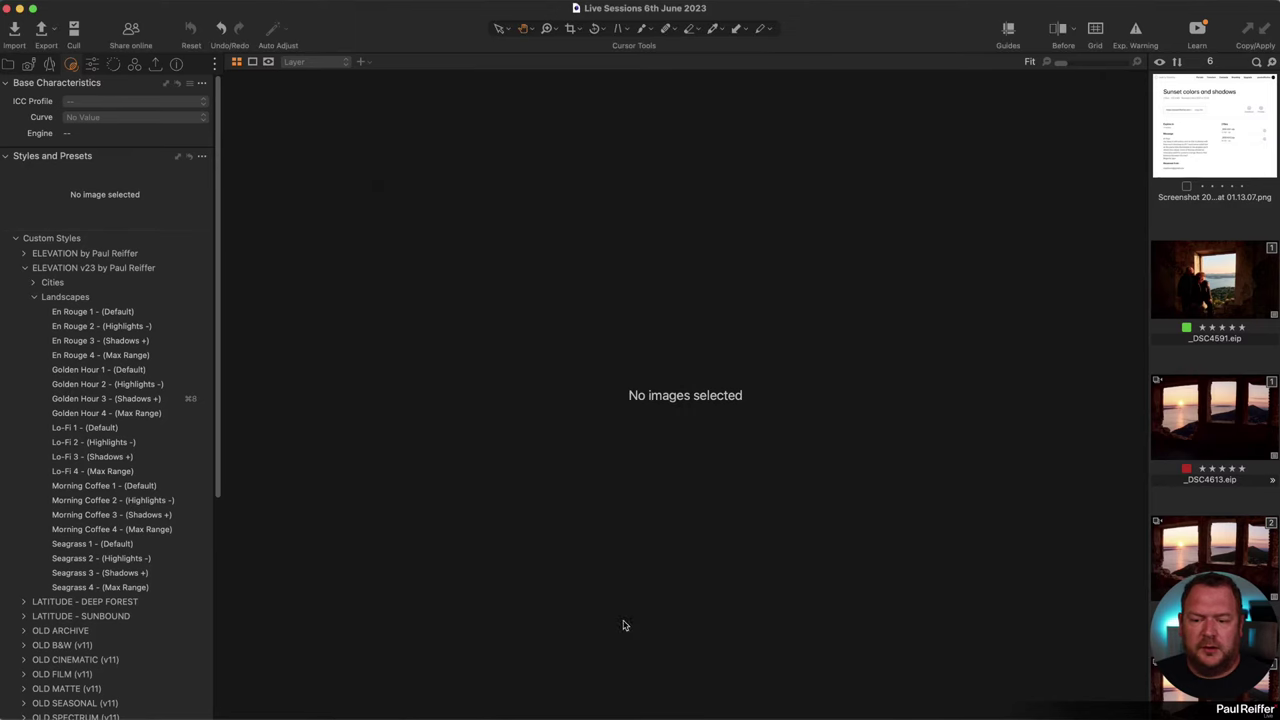
Open _DSC4613, check its Edit With menu, then preview the Golden Hour 4 - (Max Range) style.
left_click(1174, 408)
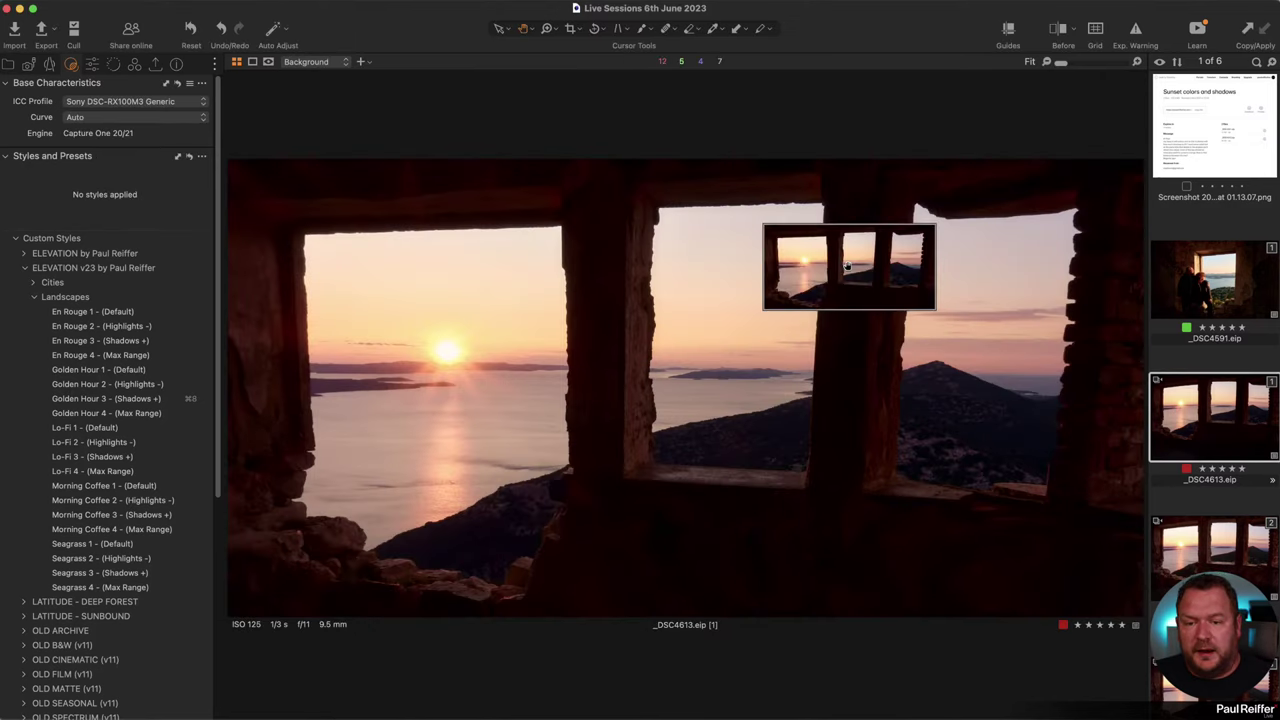
left_click(500, 28)
right_click(753, 218)
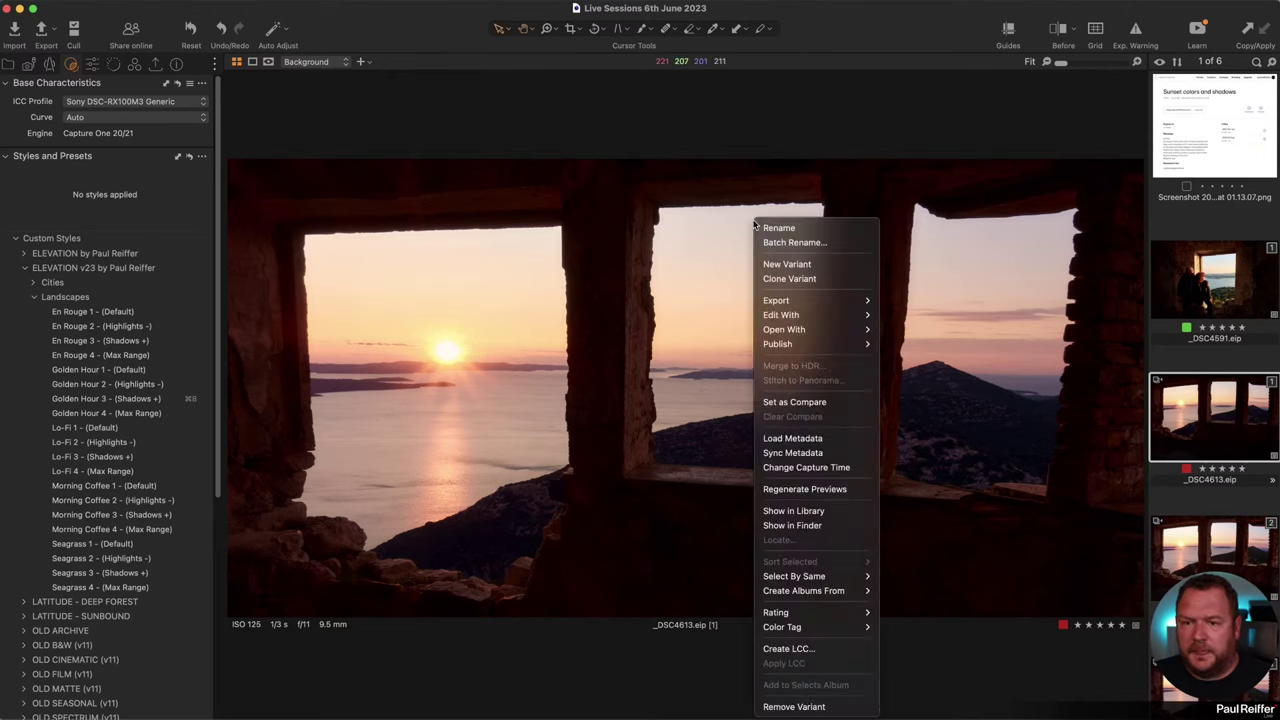
mouse_move(820, 318)
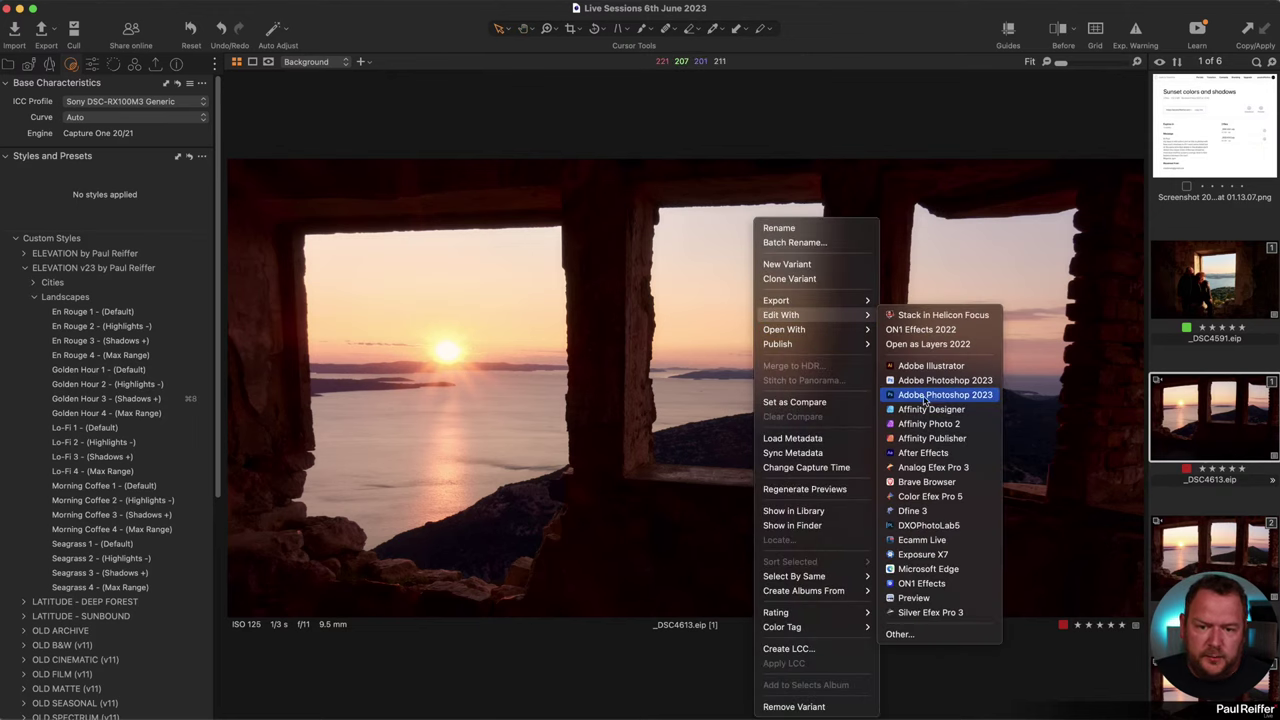
key("Escape")
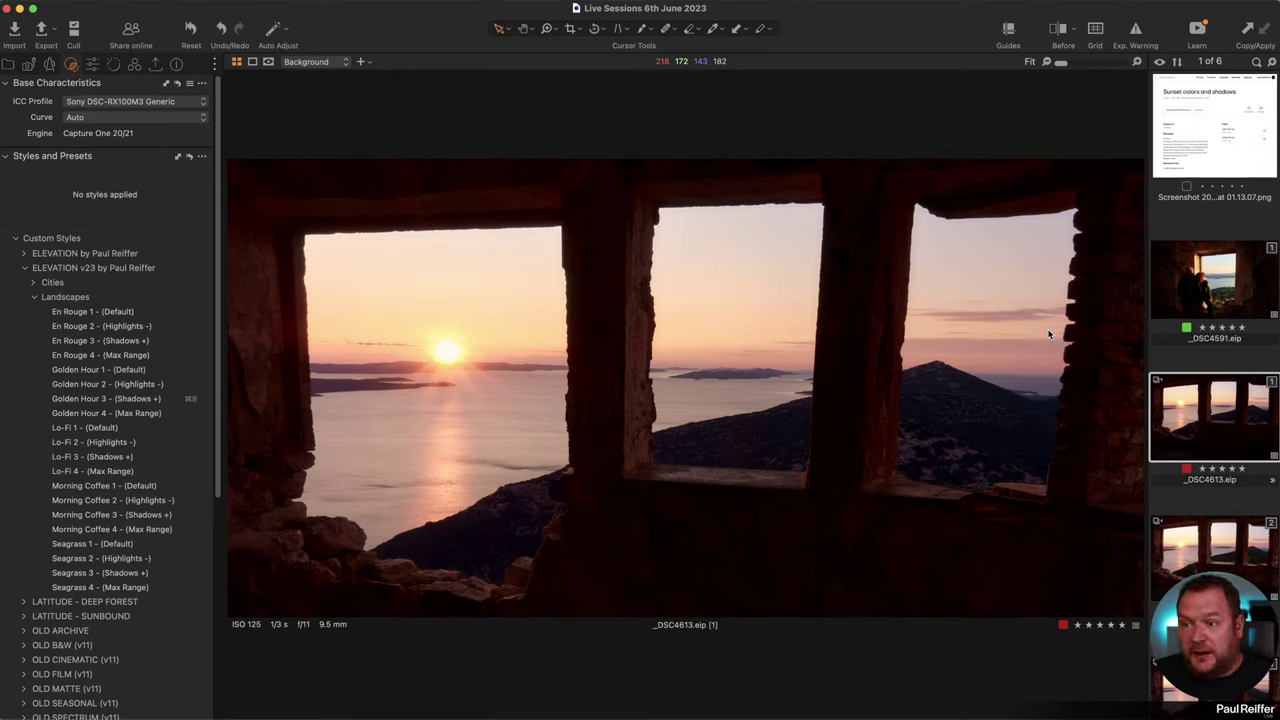
left_click(161, 412)
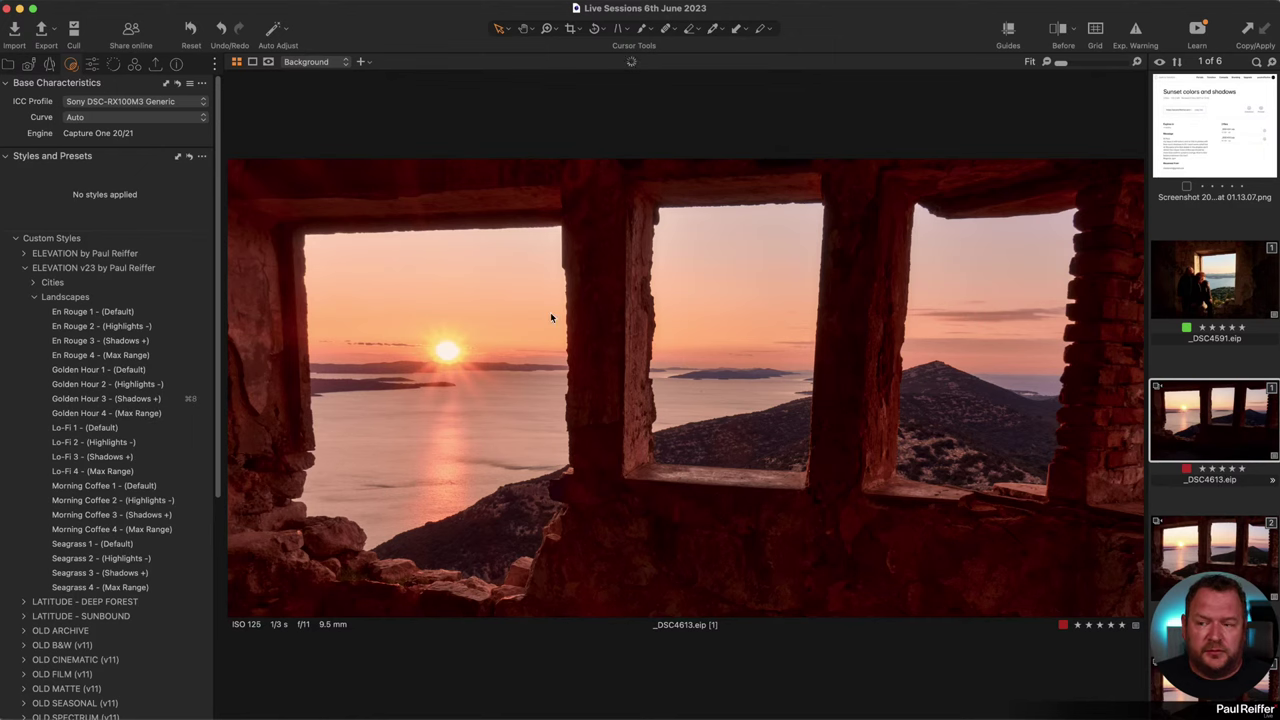
In the Exposure tool tab, select the Background layer of _DSC4613's layer list.
left_click(92, 64)
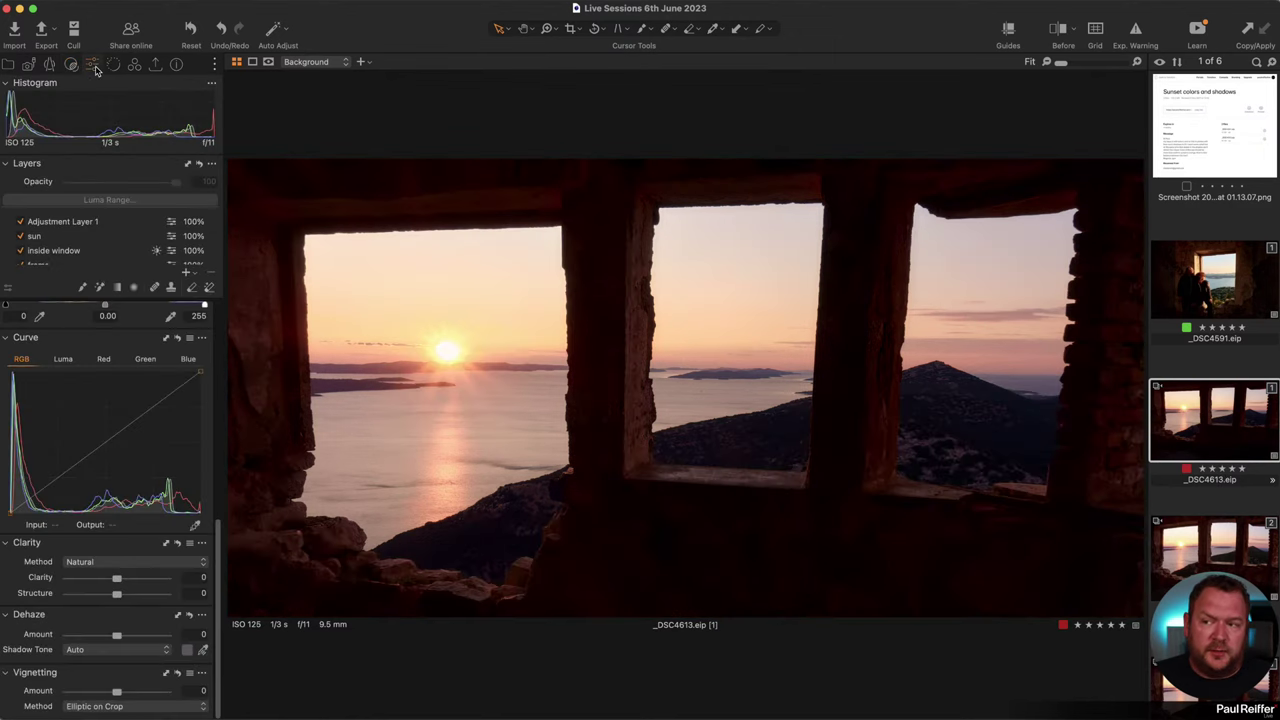
scroll(67, 231, "down", 2)
left_click(67, 237)
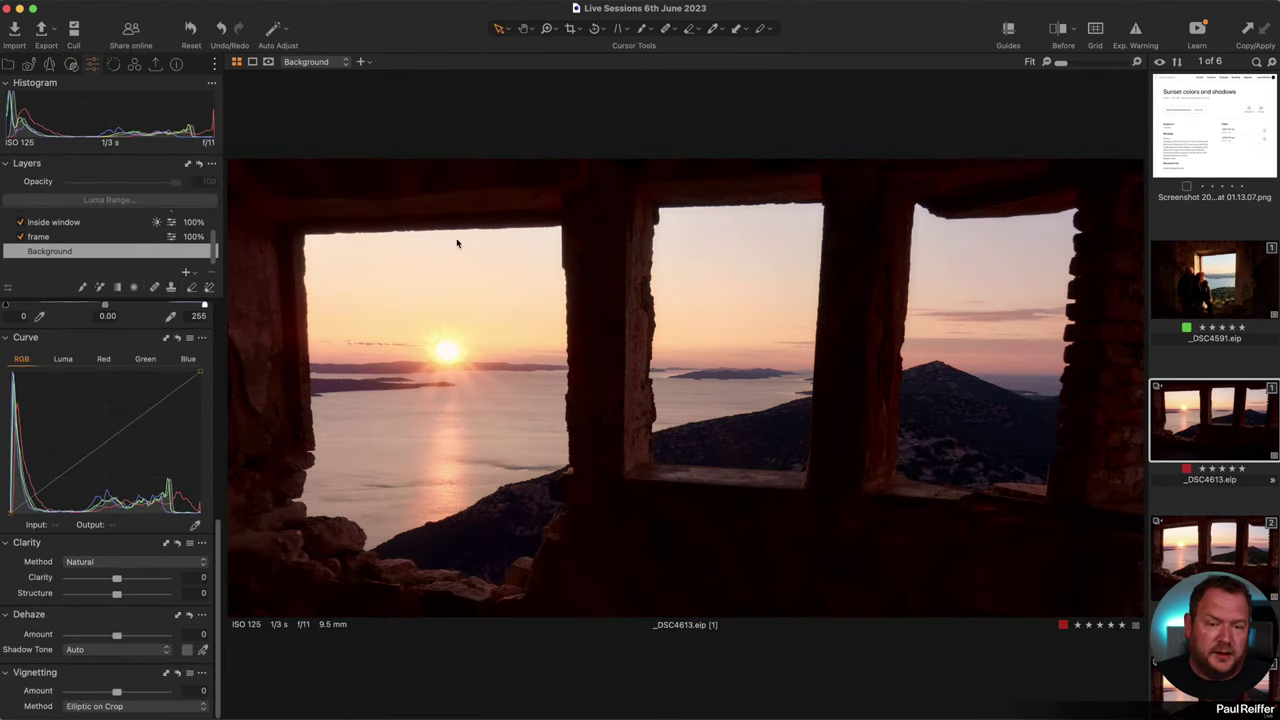
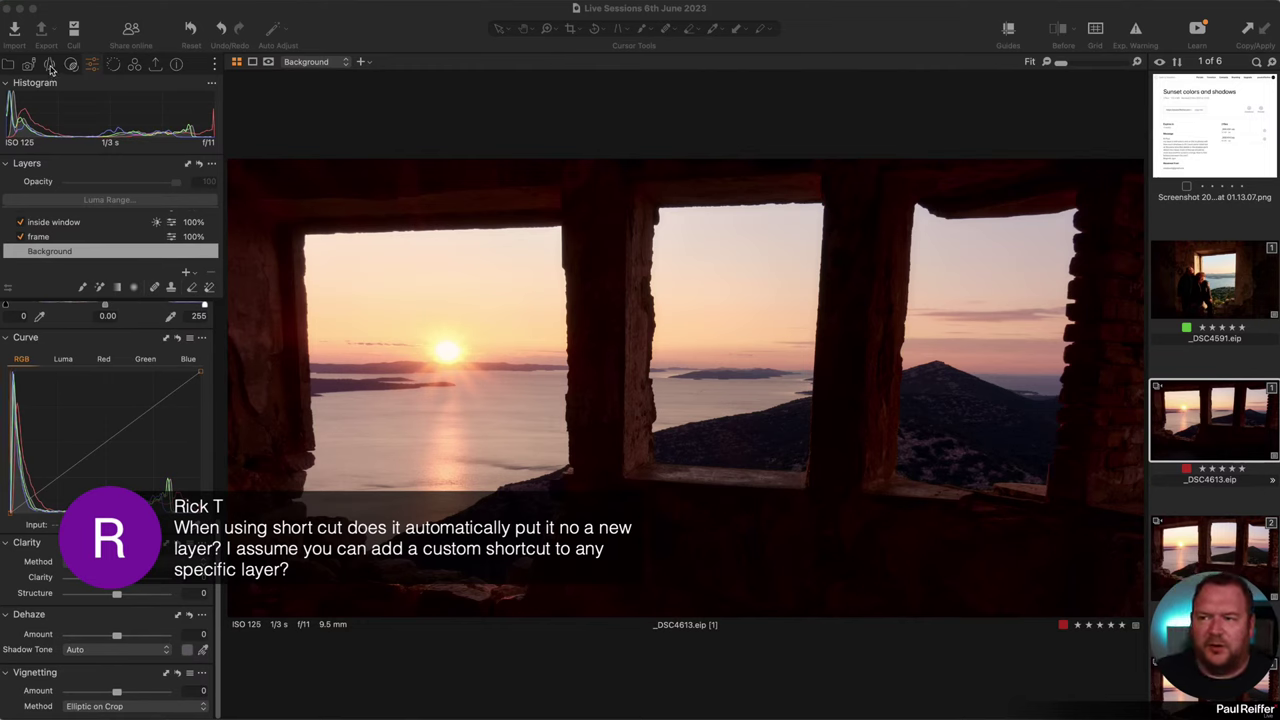
Apply the Golden Hour 1 style from Styles and Presets to the image.
left_click(166, 430)
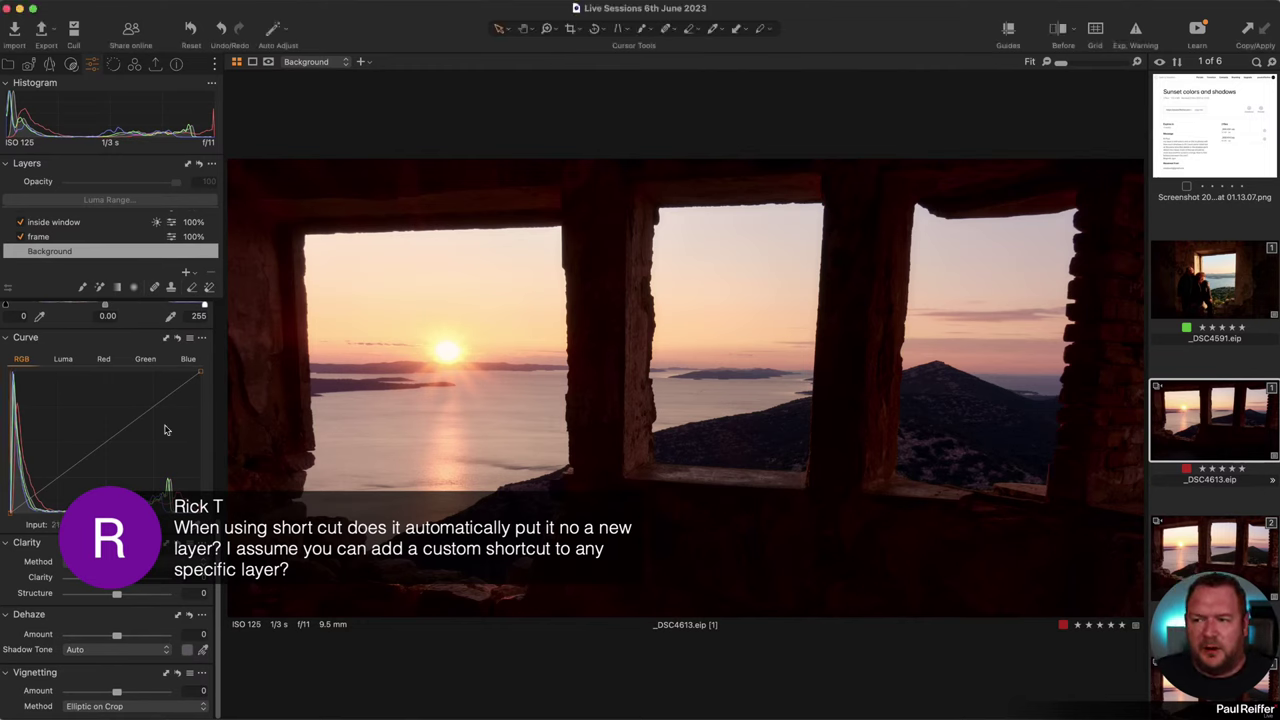
left_click(71, 64)
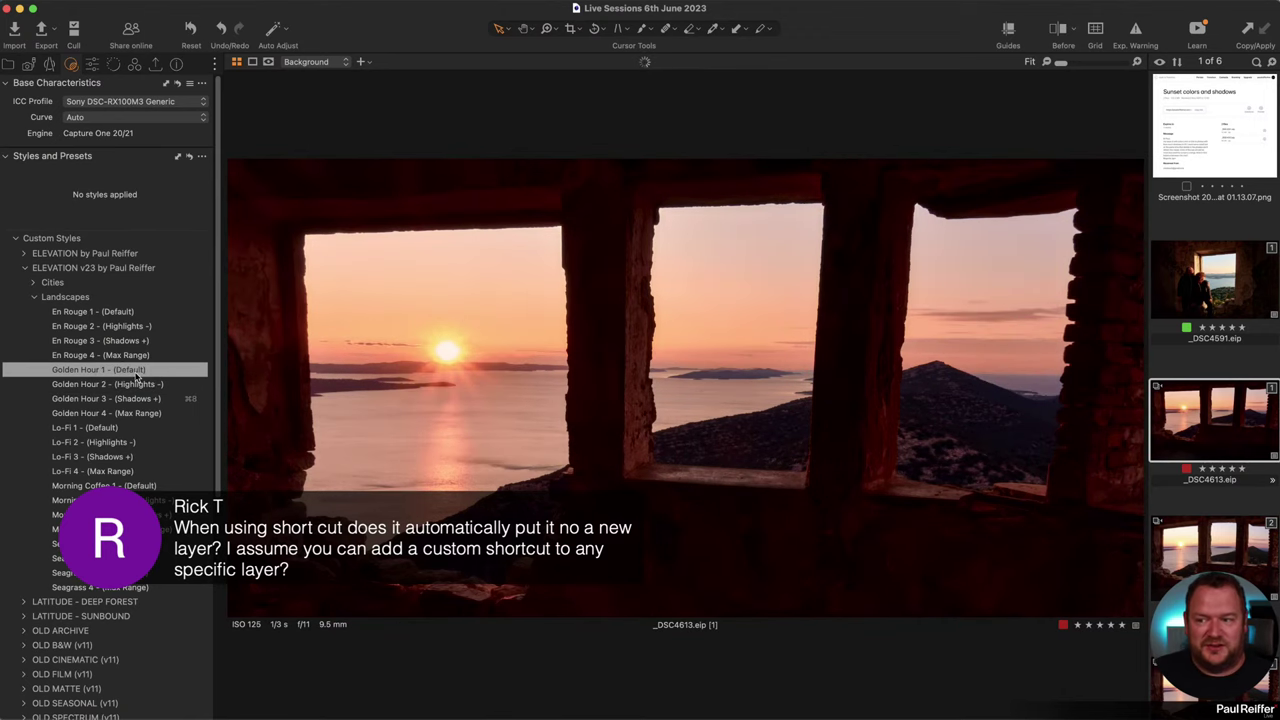
right_click(137, 374)
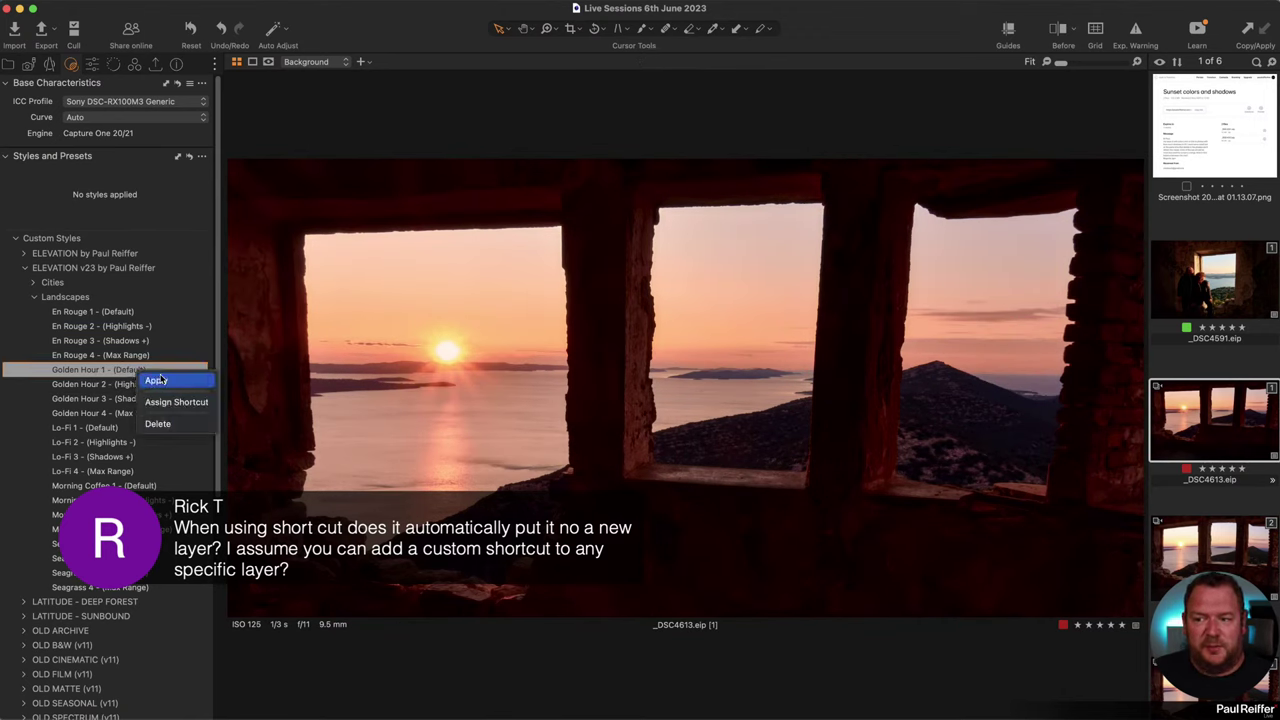
left_click(156, 380)
Set the Golden Hour Warm Tones layer to 24% and Base Adjust to 31% opacity.
left_click(92, 65)
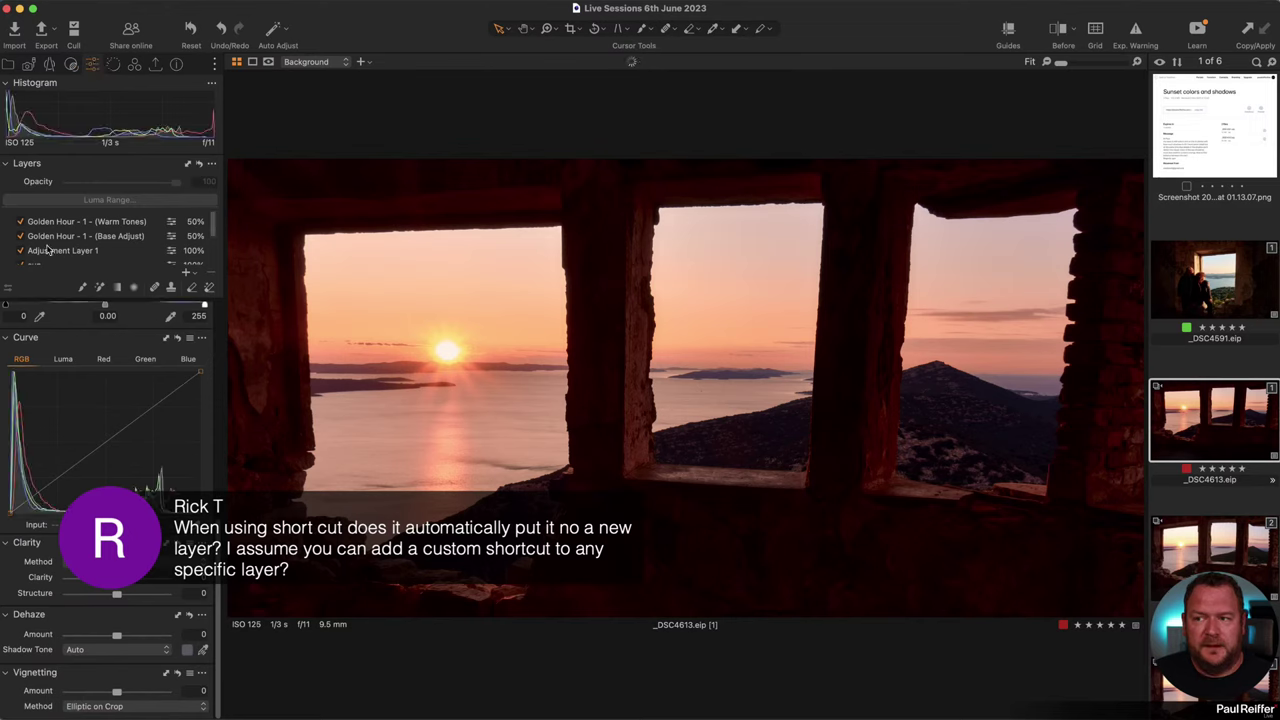
left_click(106, 222)
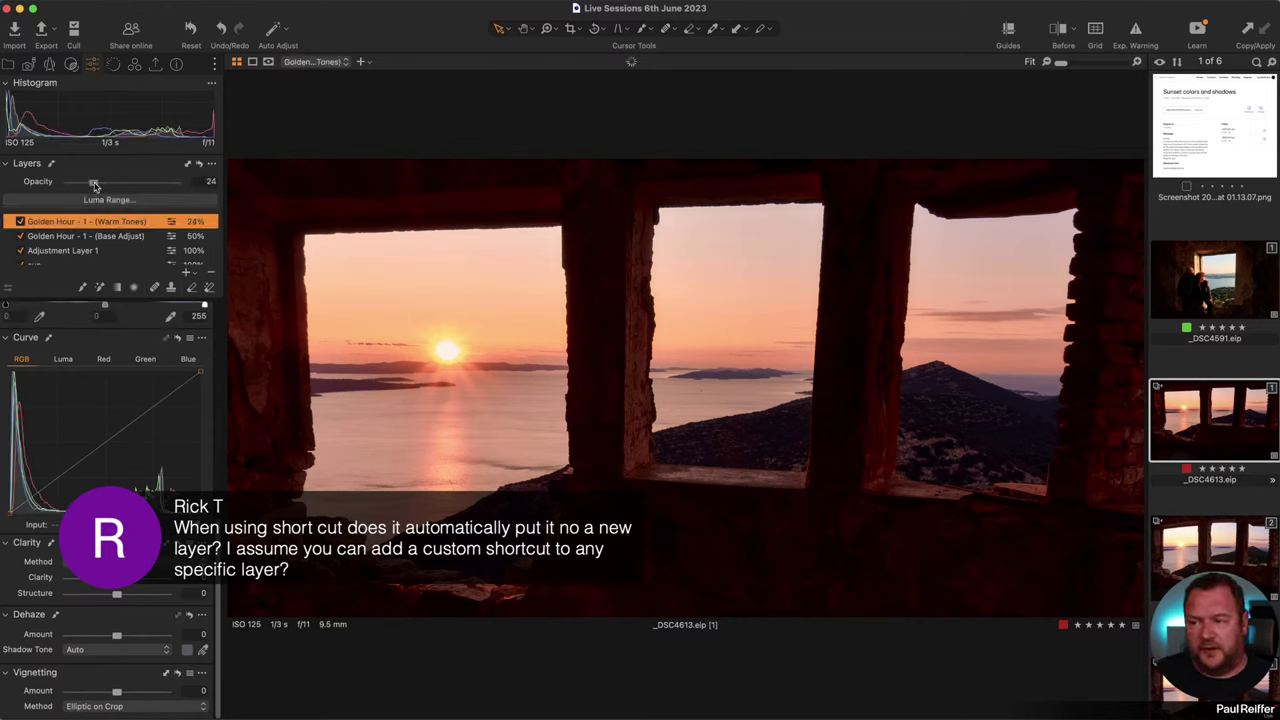
left_click(112, 238)
left_click(100, 182)
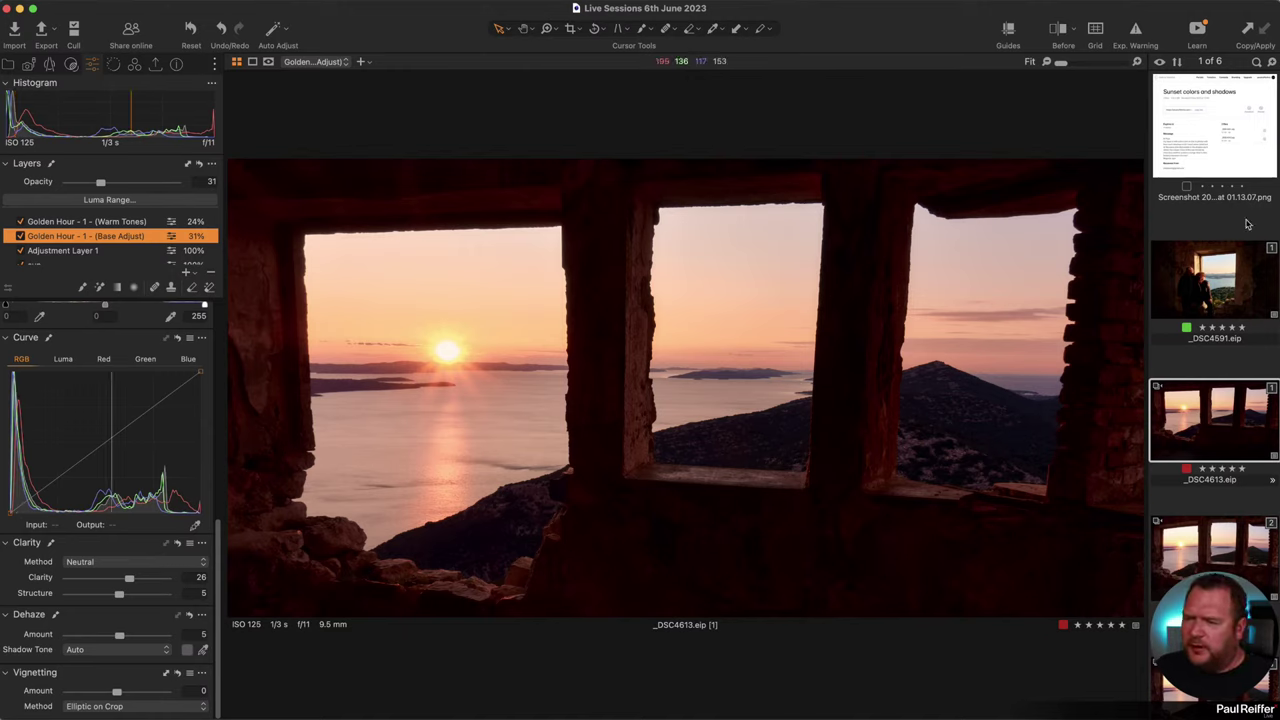
Open variant 2 of _DSC4613, toggle Adjustment Layer 2 and the sun layer to compare, and select the sun layer.
left_click(8, 66)
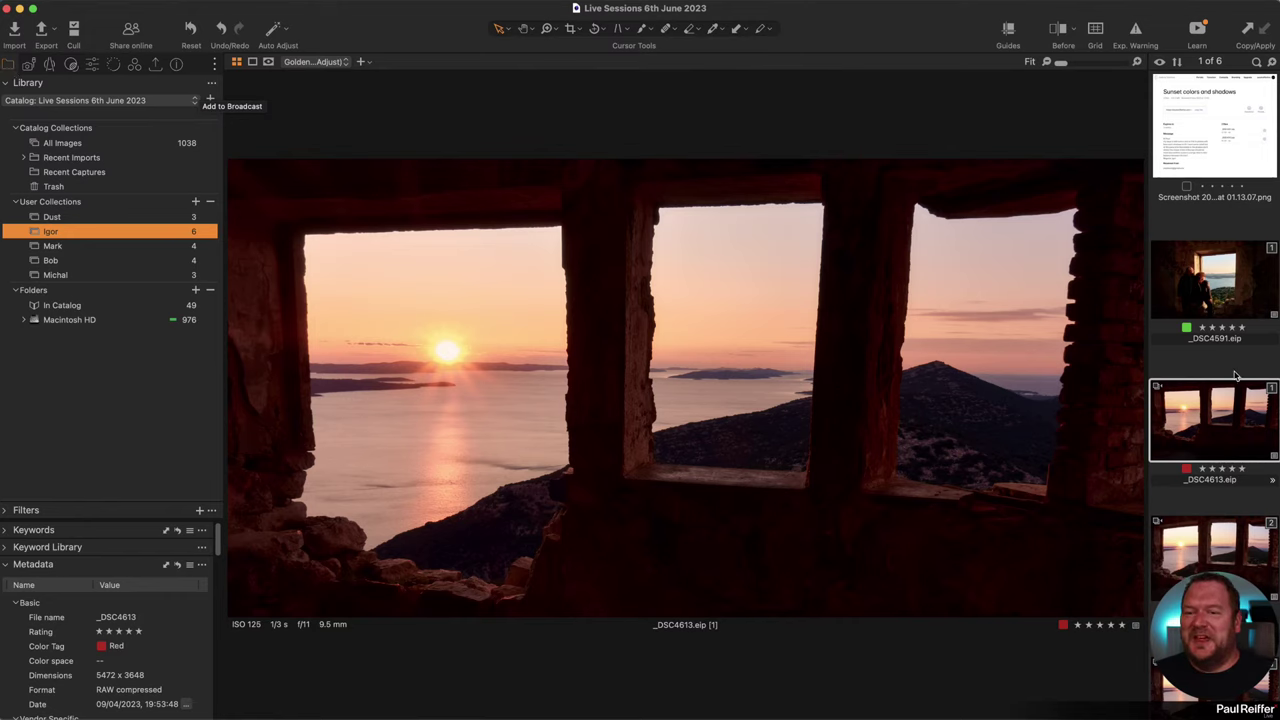
left_click(91, 64)
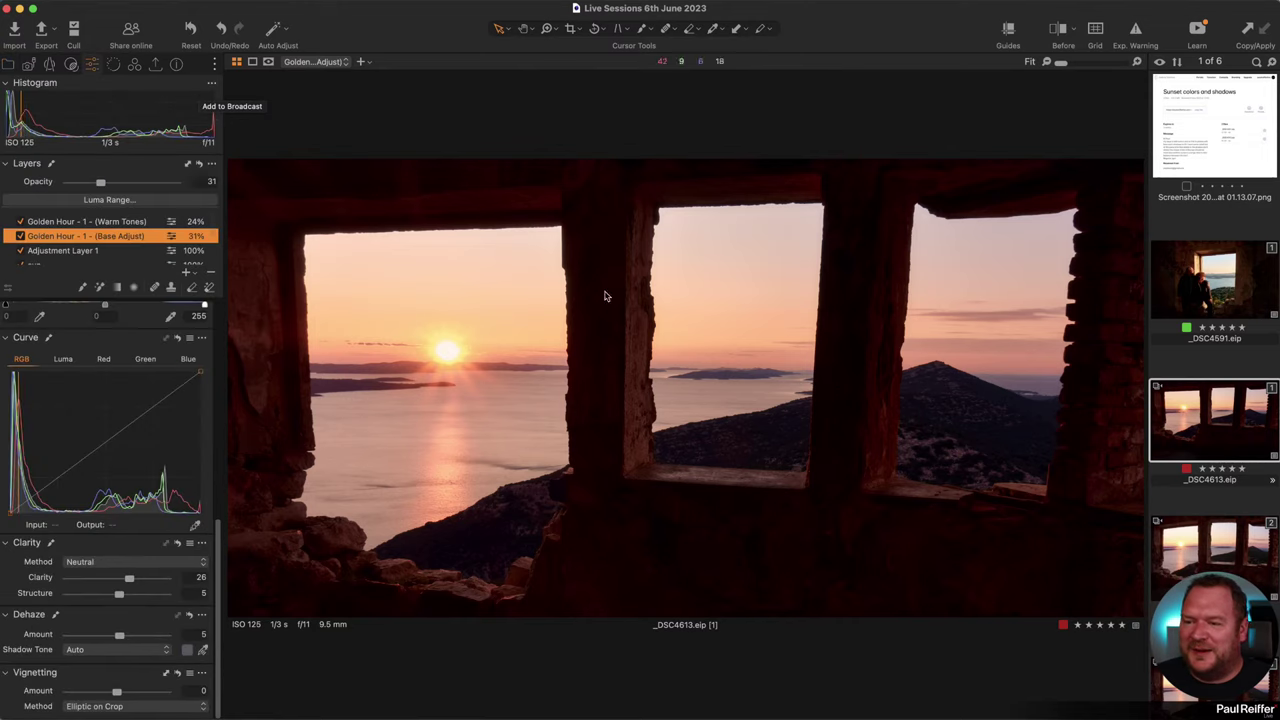
left_click(1230, 560)
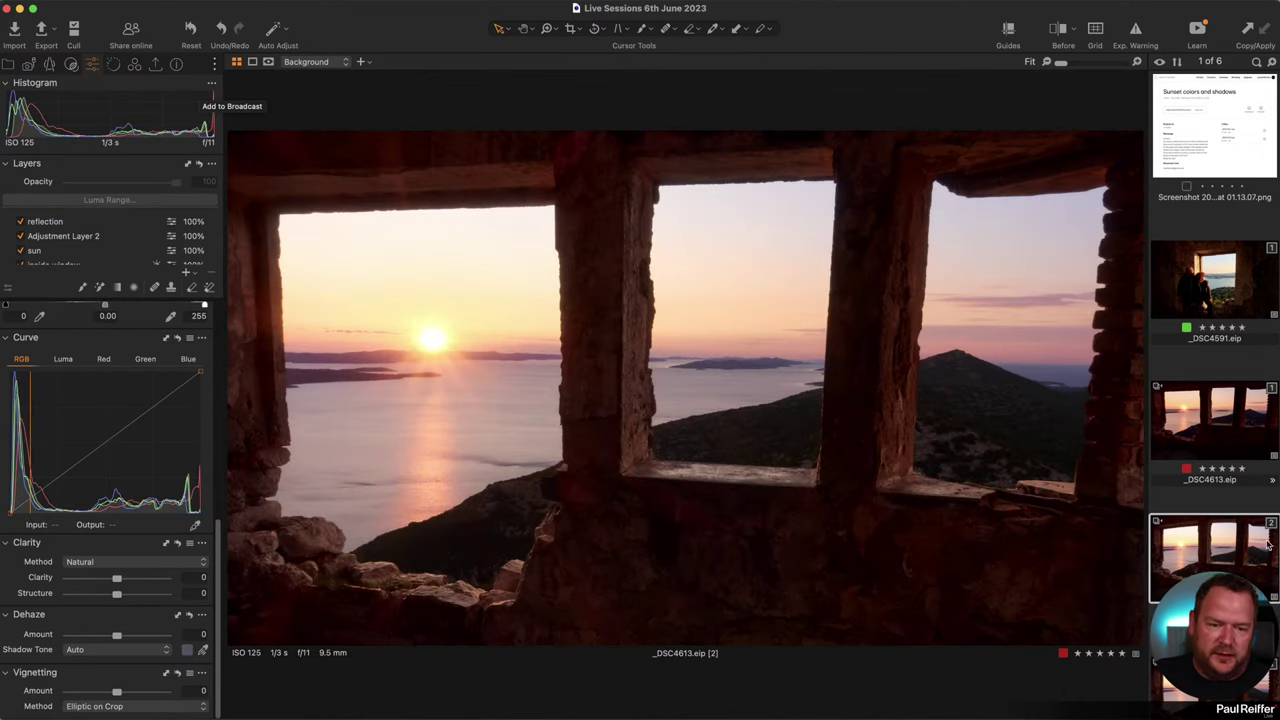
scroll(1200, 456, "down", 4)
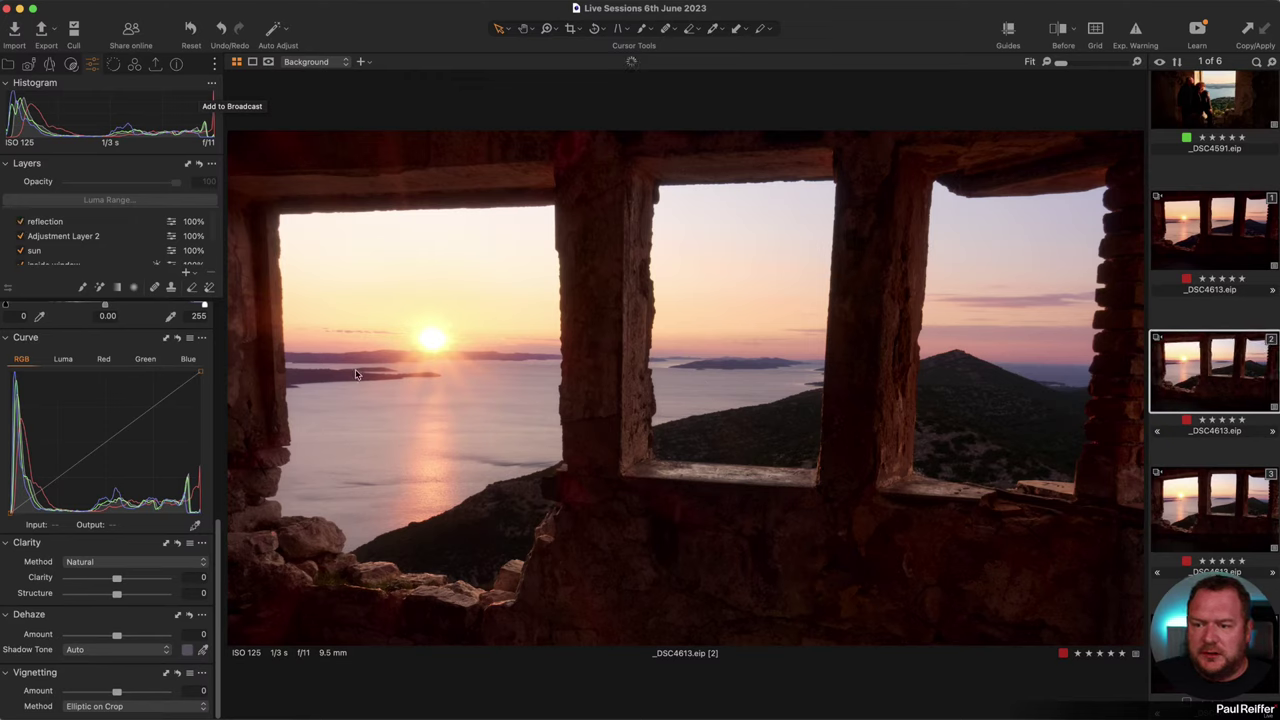
left_click(22, 240)
left_click(22, 240)
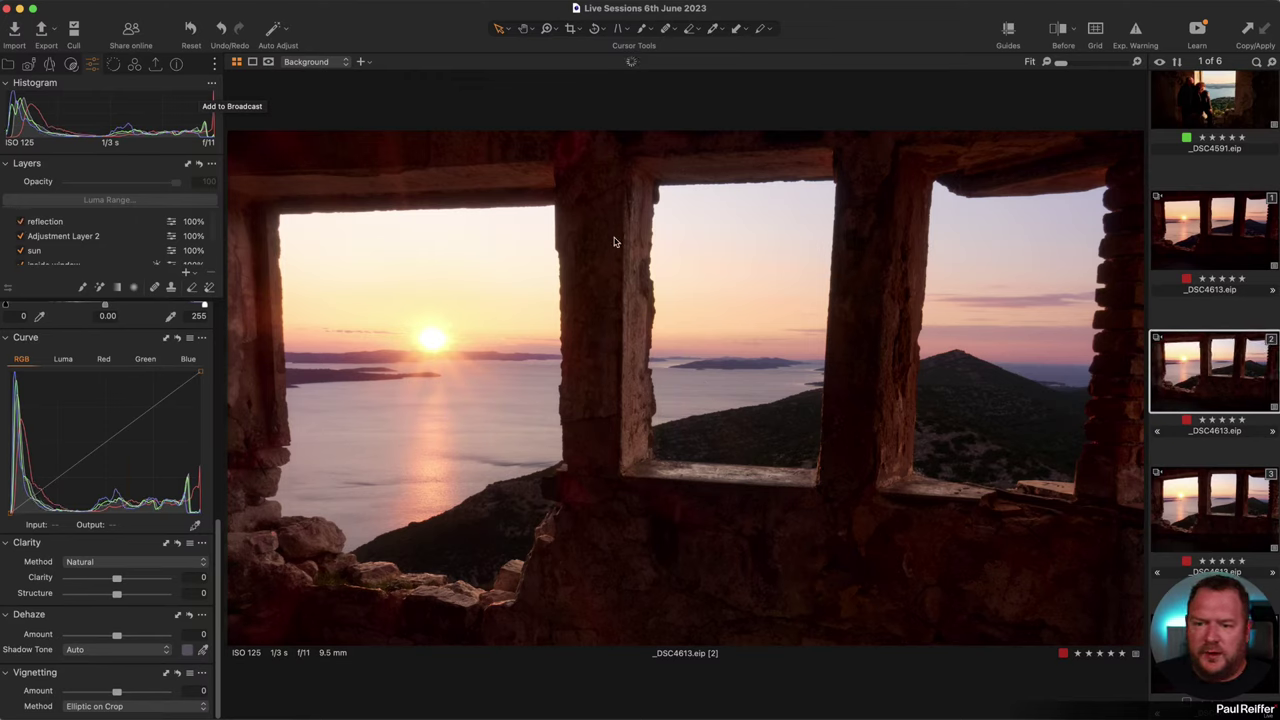
left_click(22, 251)
left_click(22, 251)
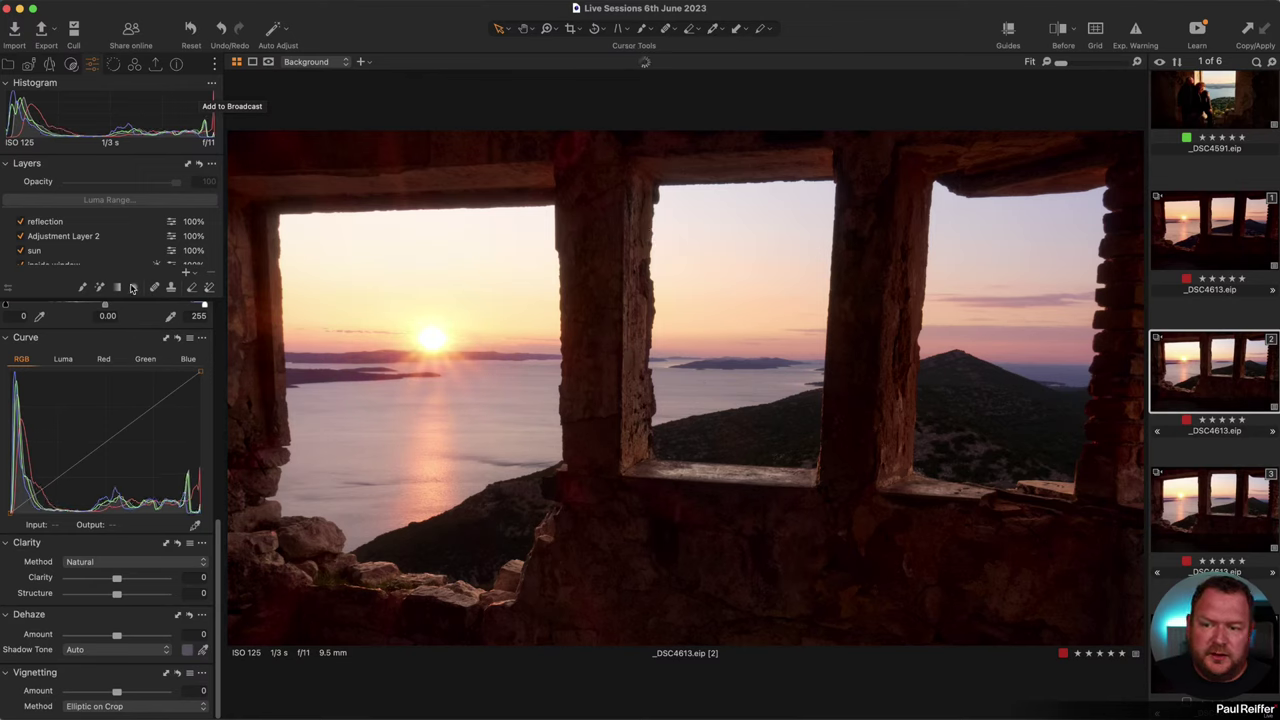
left_click(74, 251)
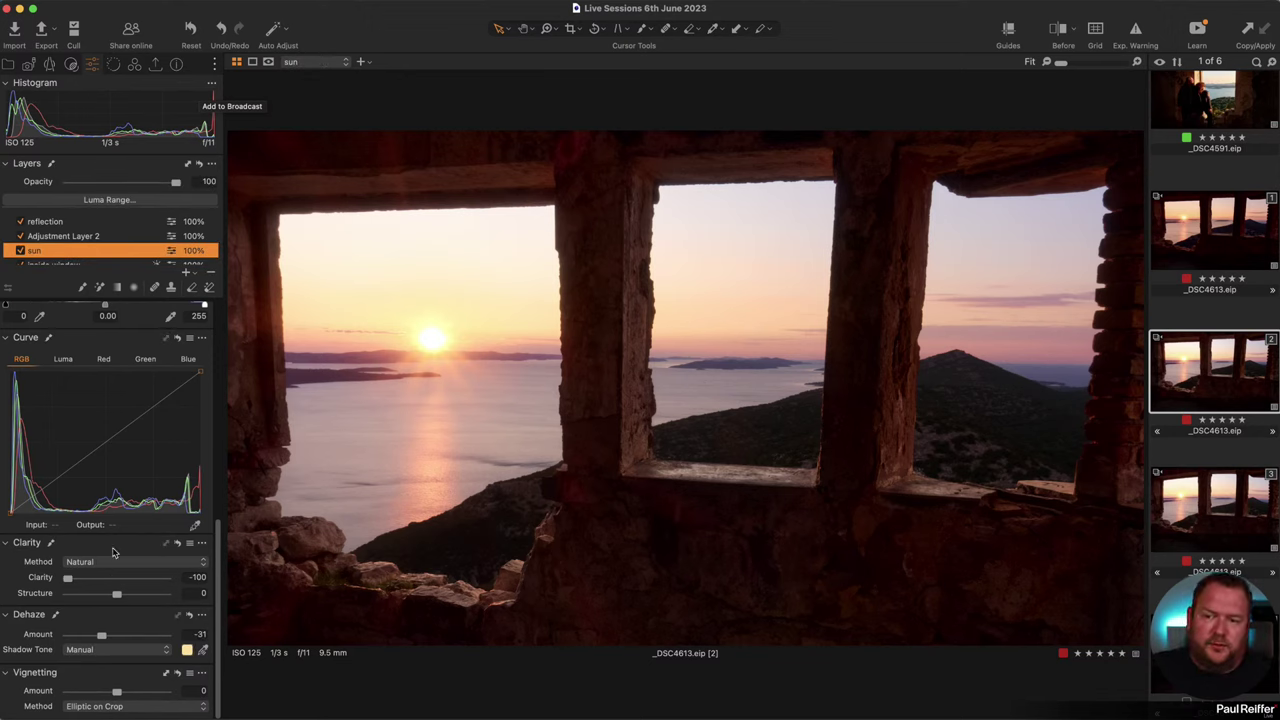
Delete the Golden Hour Base Adjust and Warm Tones layers from variant 1.
left_click(1190, 235)
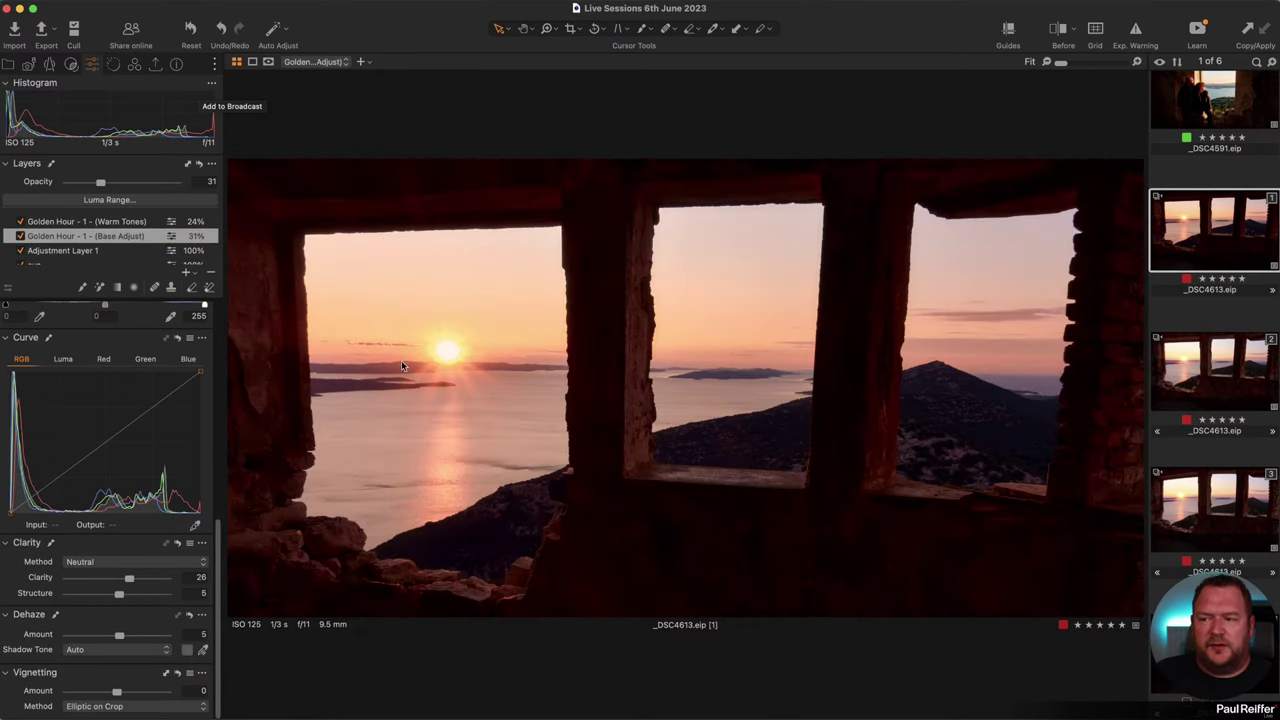
left_click(210, 272)
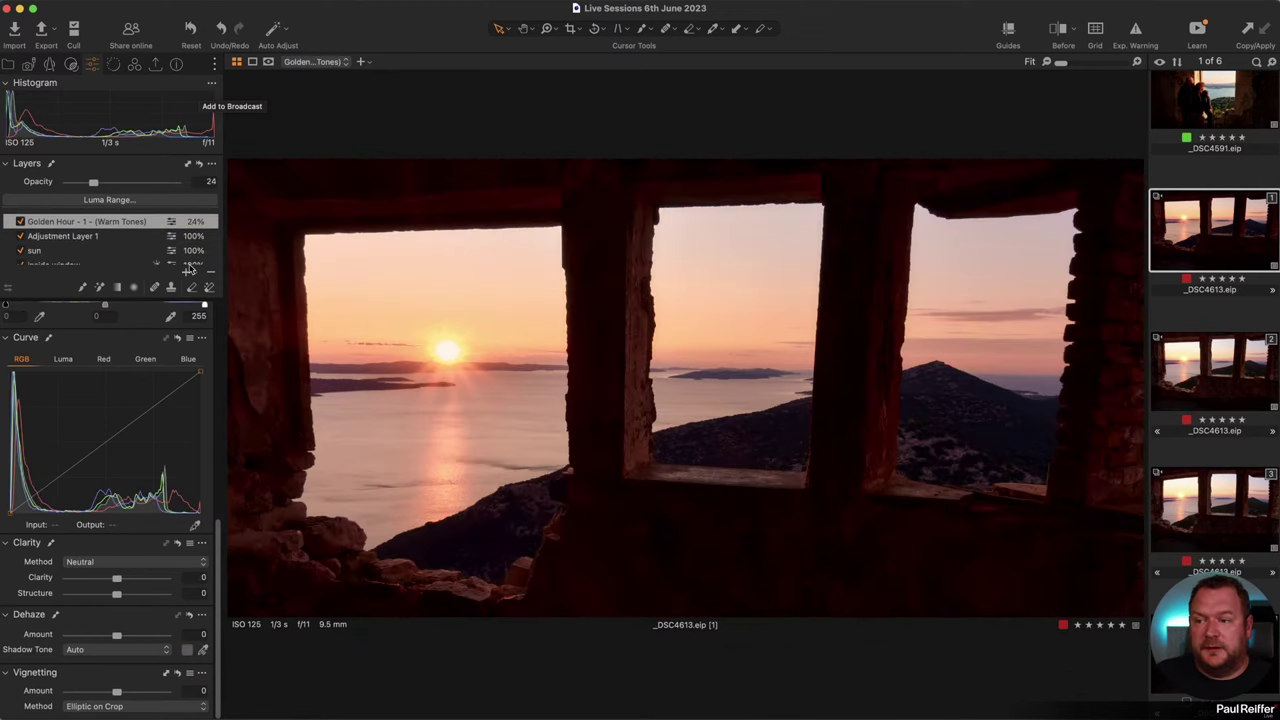
left_click(210, 272)
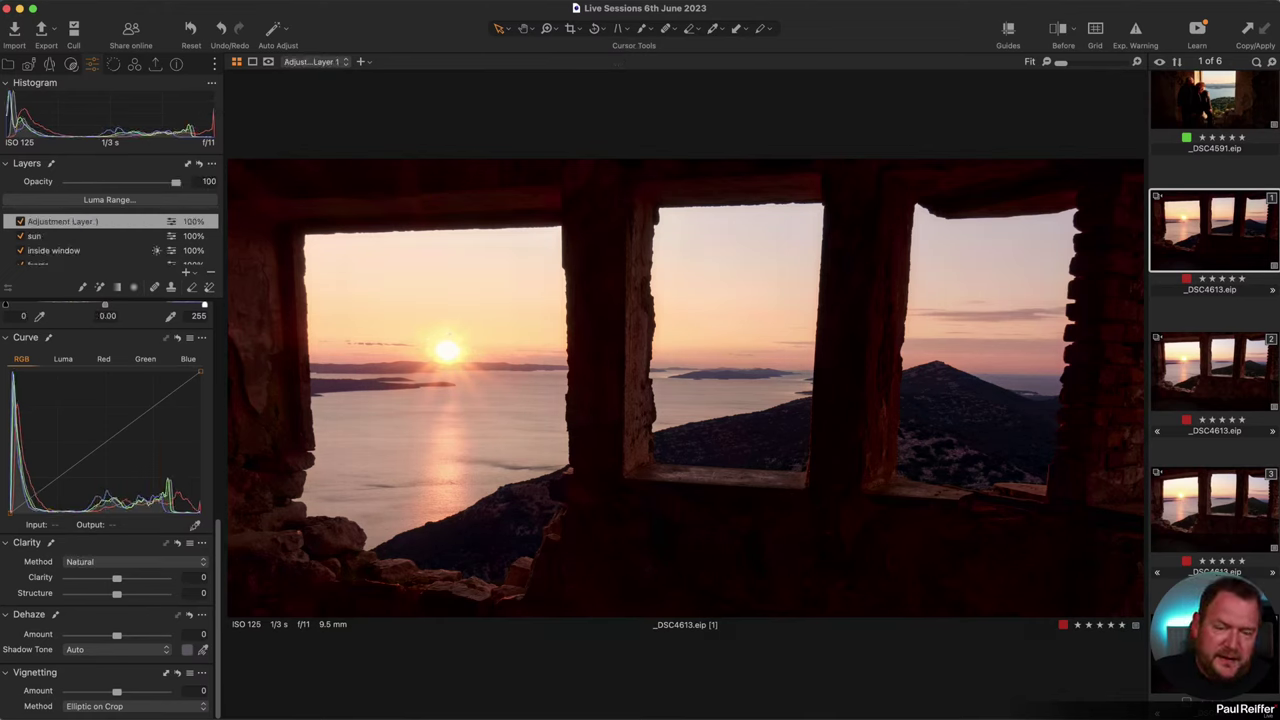
Return to variant 2 and briefly preview the sun layer's mask.
left_click(1230, 367)
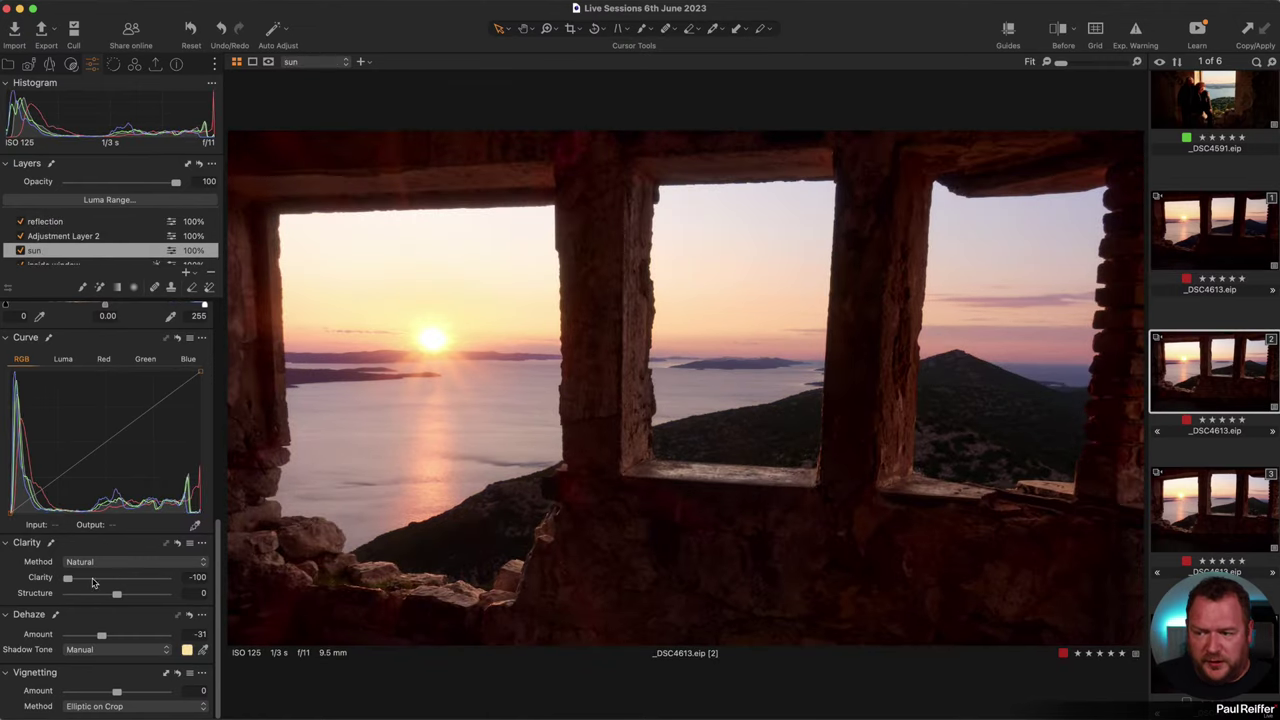
key("m")
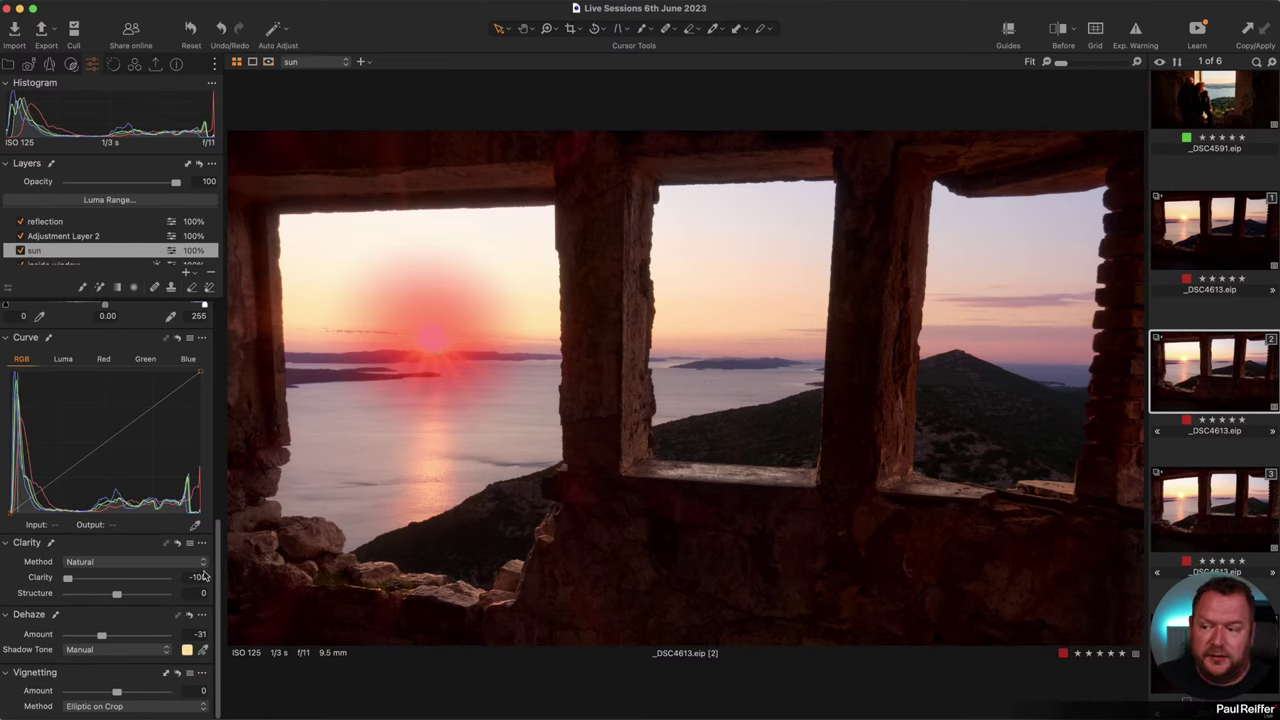
key("m")
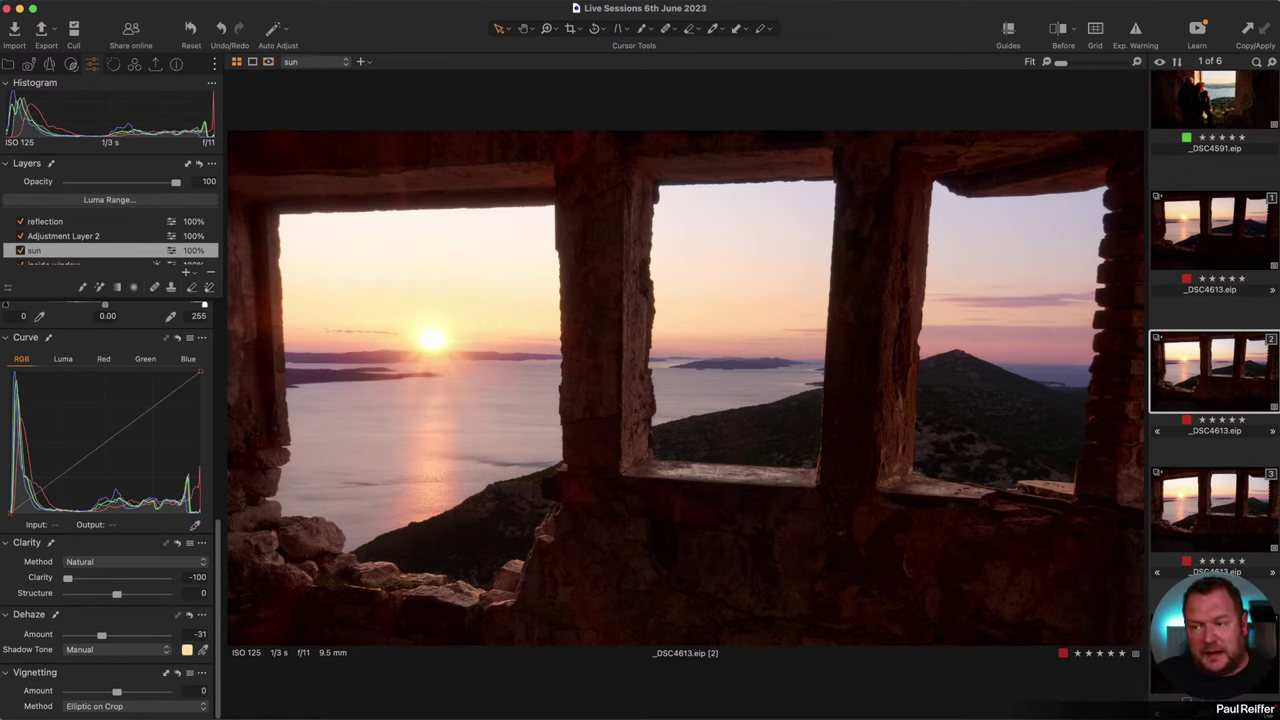
Select the inside window layer and display its mask.
scroll(90, 245, "down", 2)
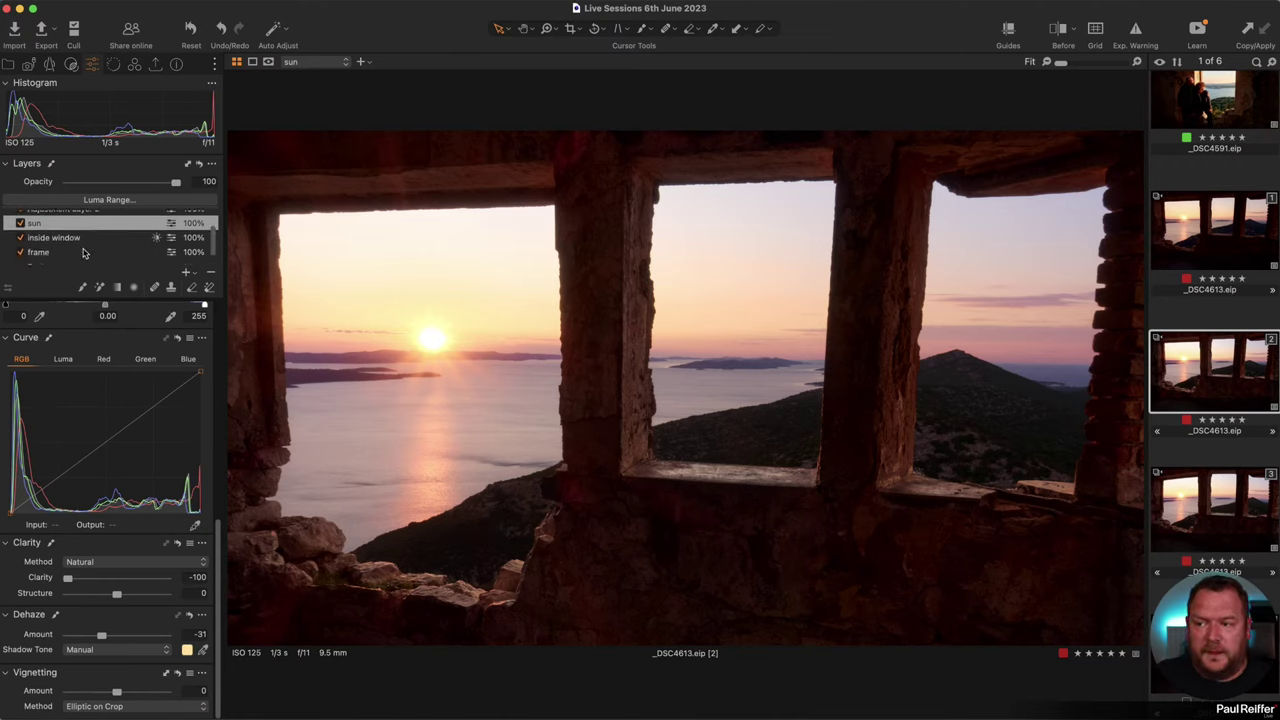
left_click(83, 242)
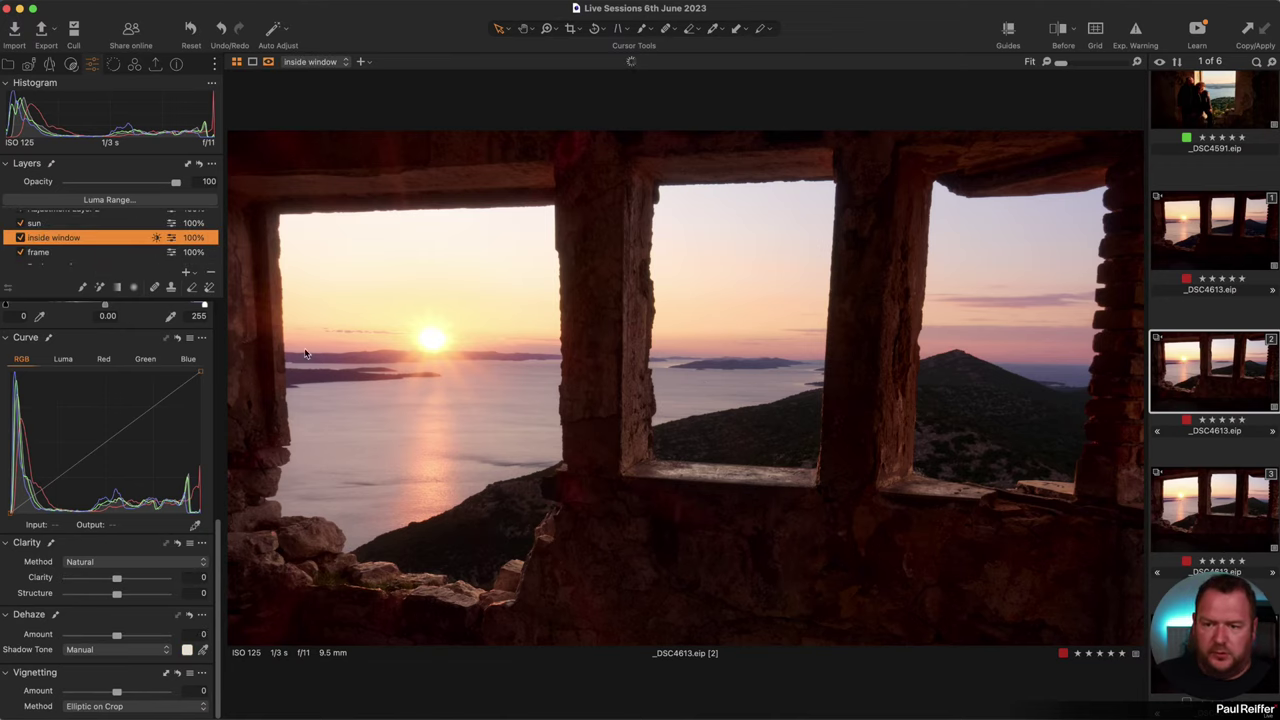
key("m")
key("m")
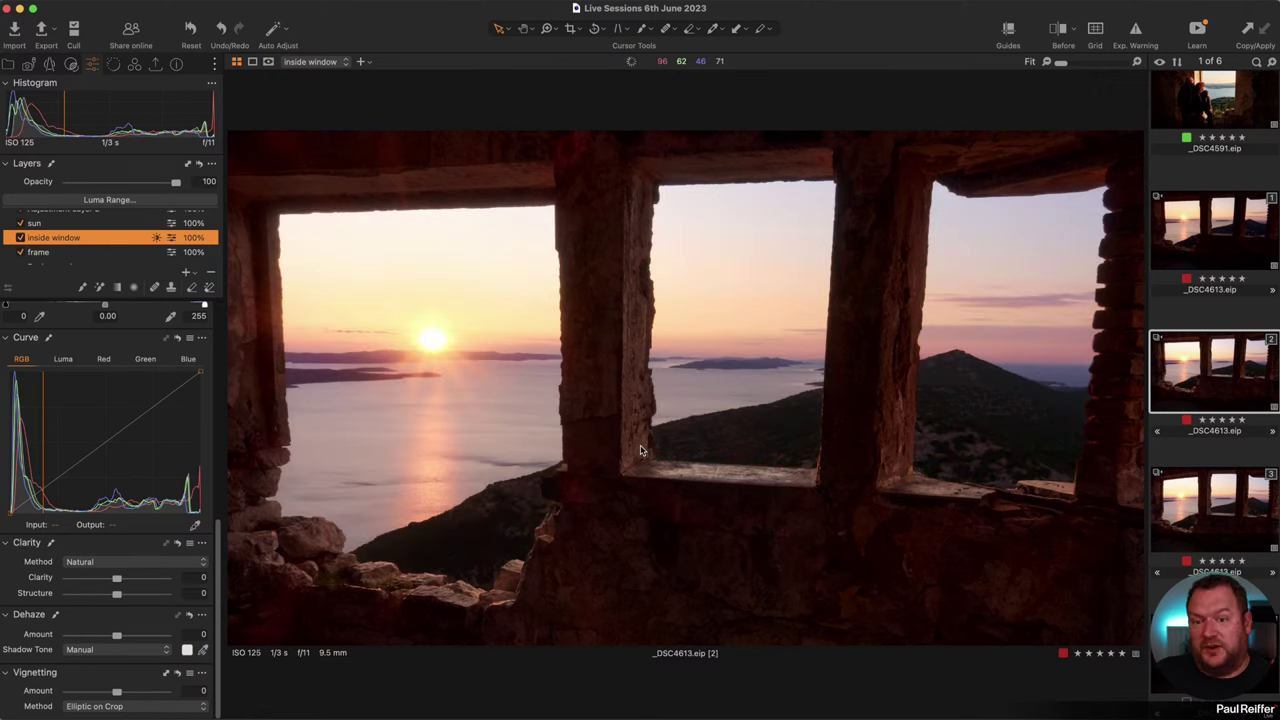
scroll(138, 613, "up", 5)
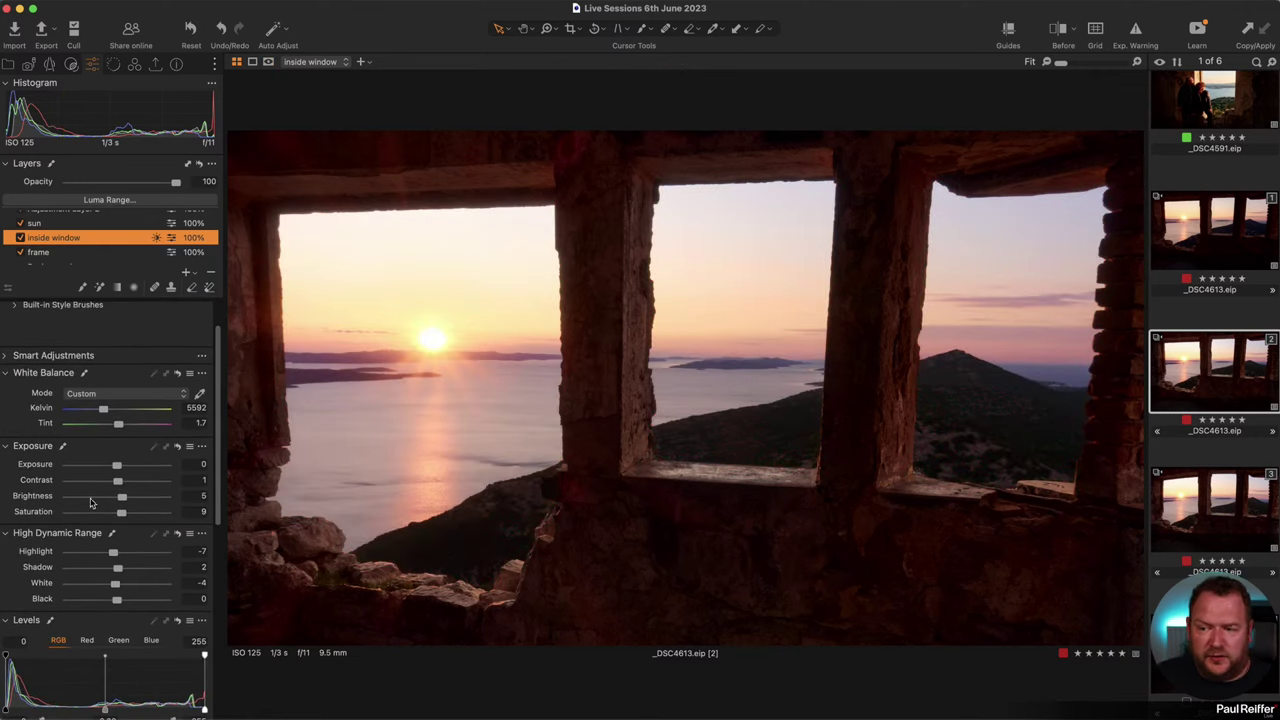
Switch the colour editor to basic mode, then show the frame layer's Kelvin 5042 and Exposure 0.65 settings.
left_click(134, 64)
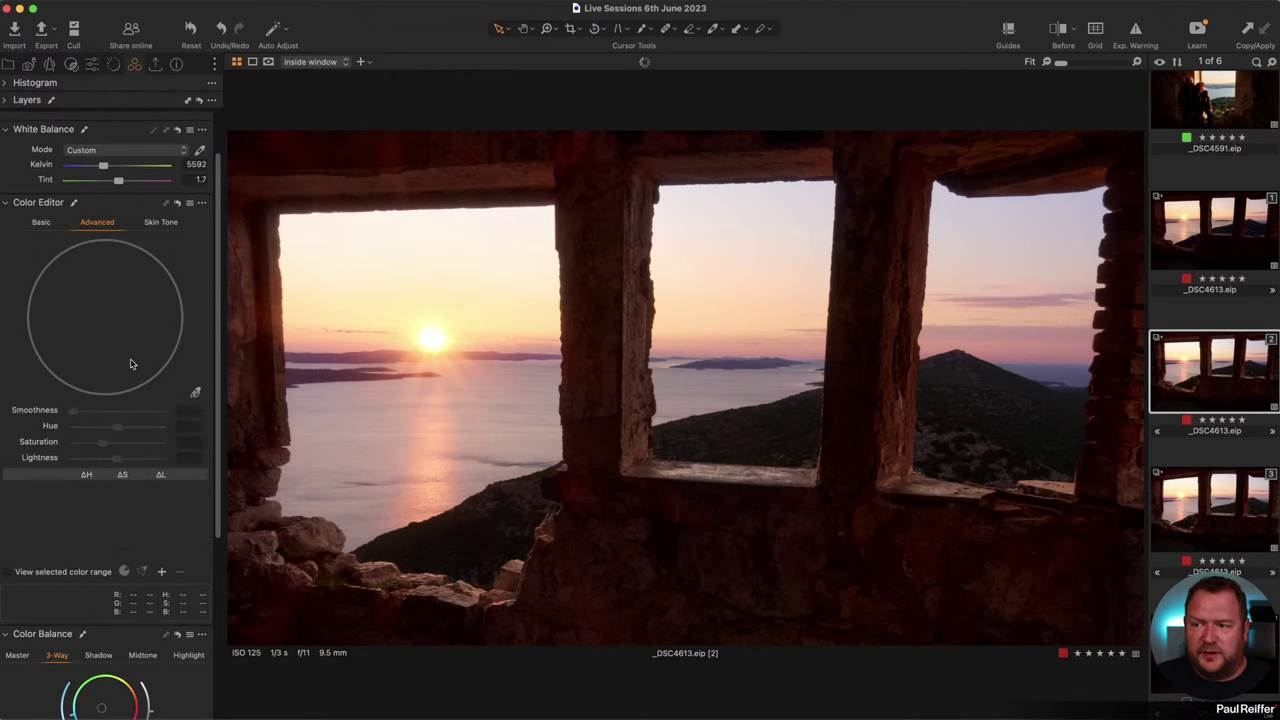
left_click(42, 222)
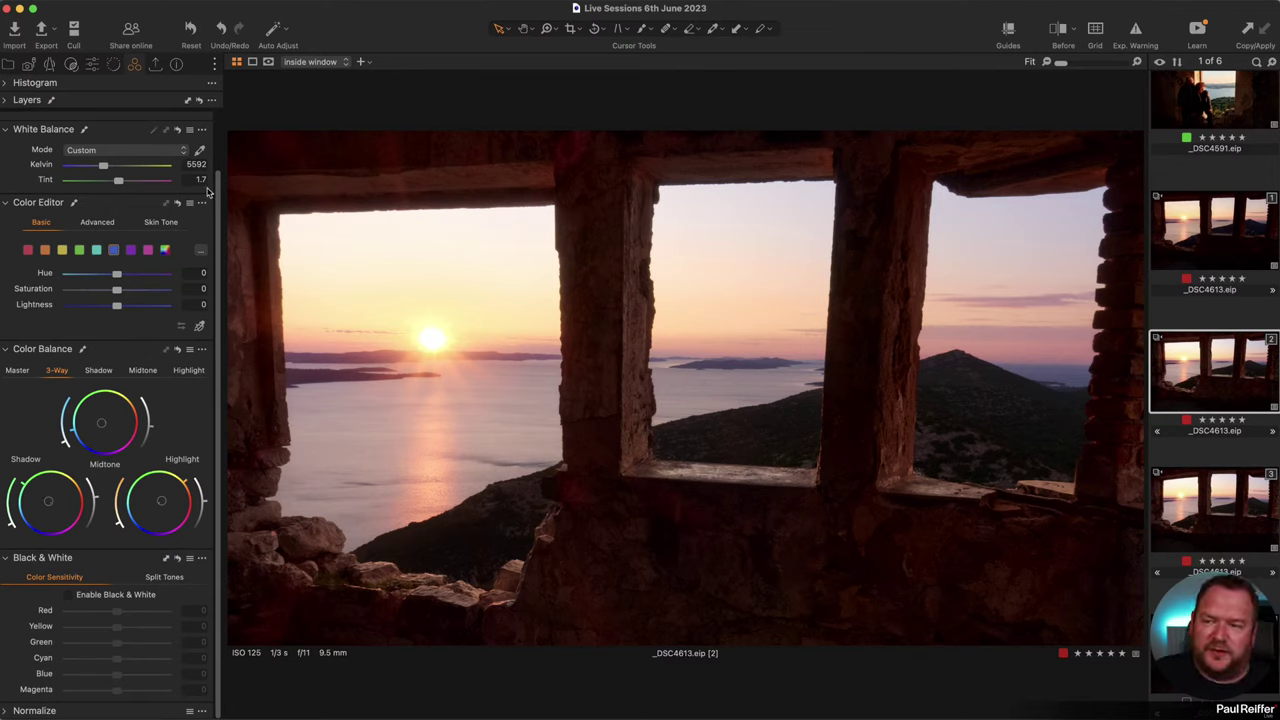
left_click(91, 65)
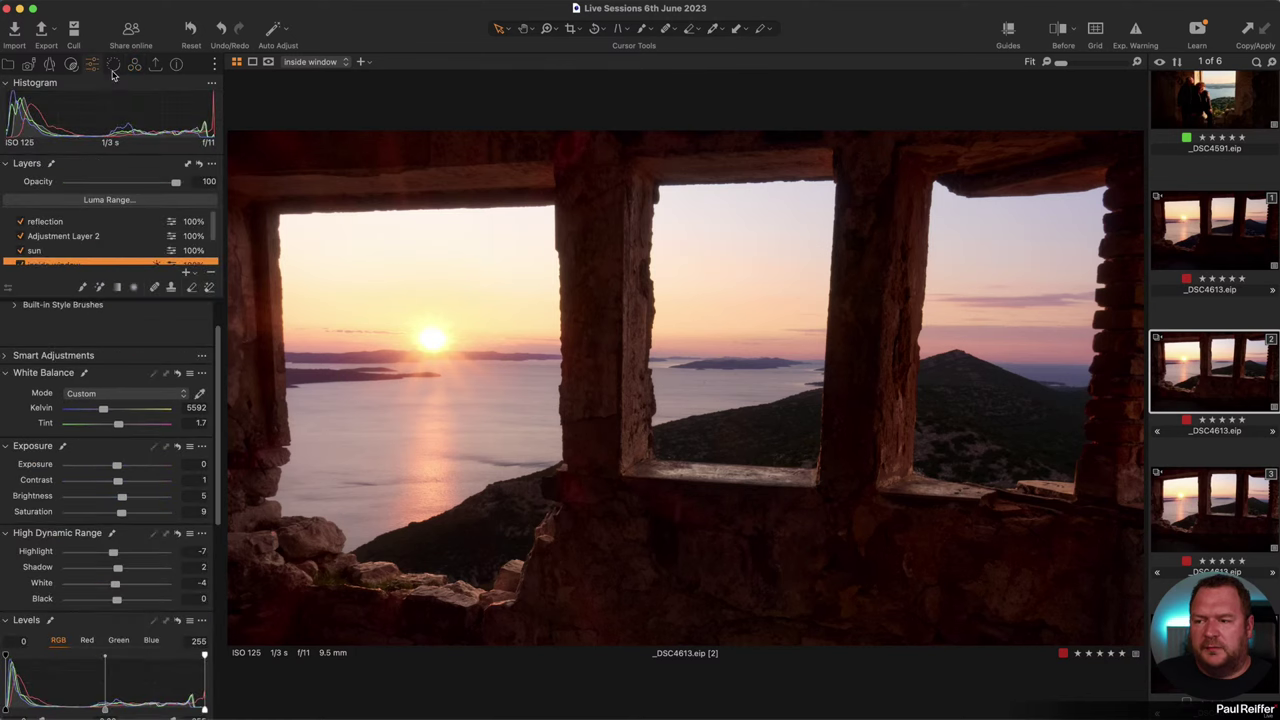
left_click(46, 237)
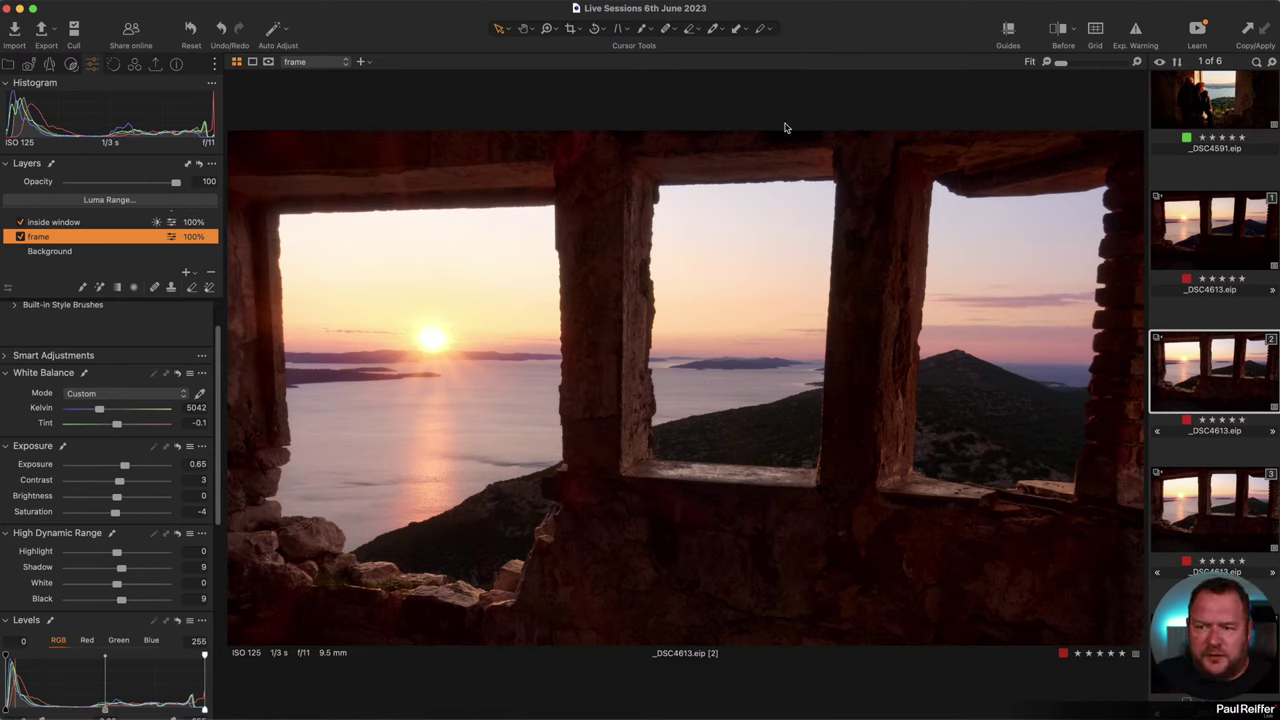
Toggle the frame layer to compare, then view its RGB curve and Clarity 15, Structure 5.
left_click(20, 237)
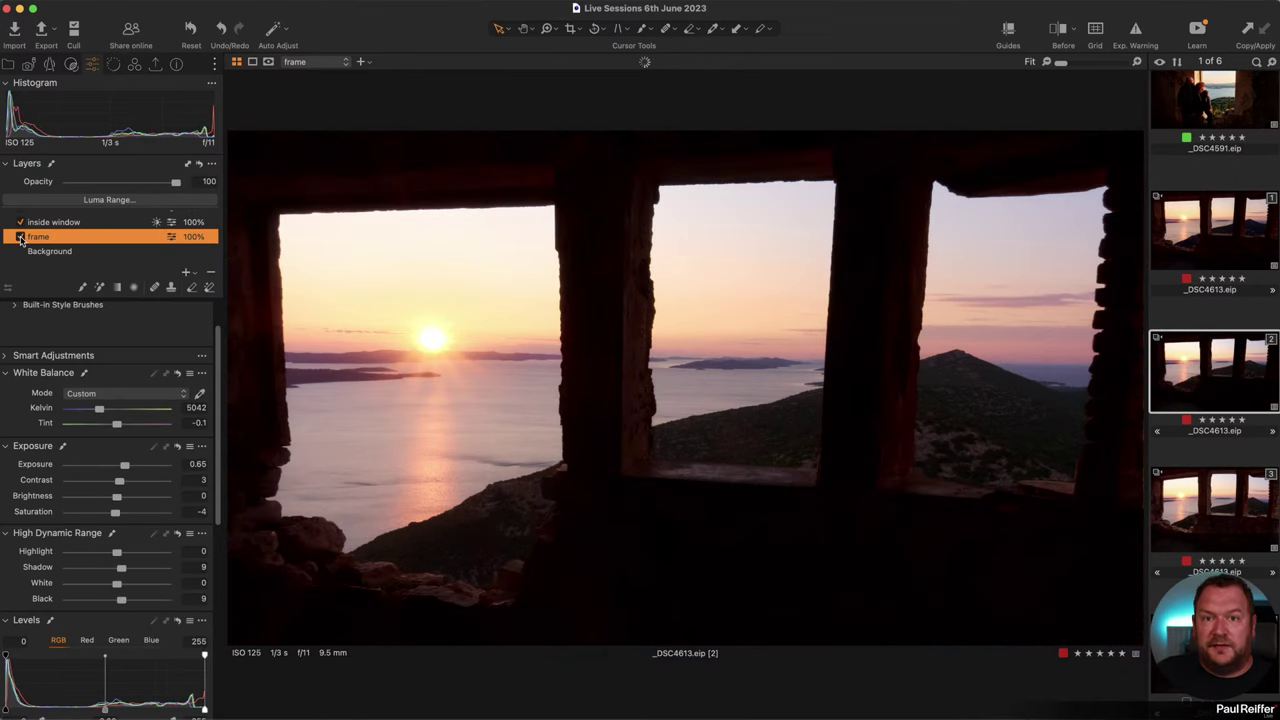
left_click(20, 237)
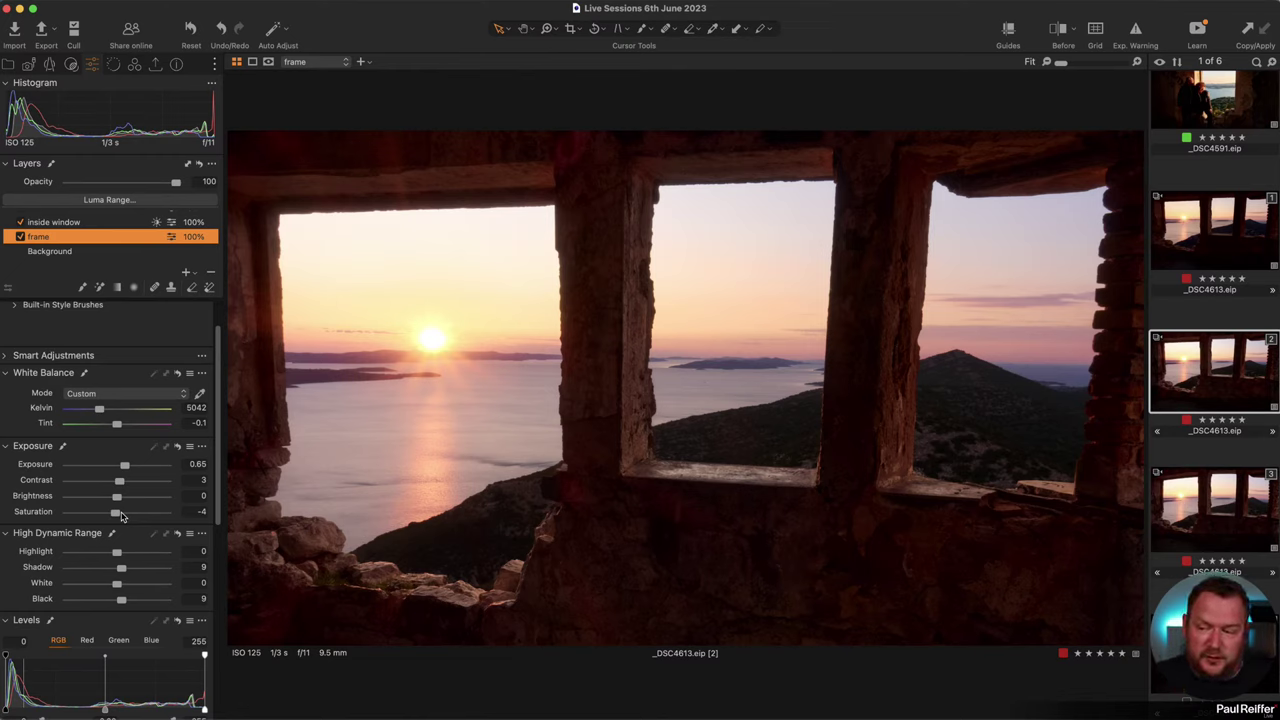
scroll(143, 583, "down", 3)
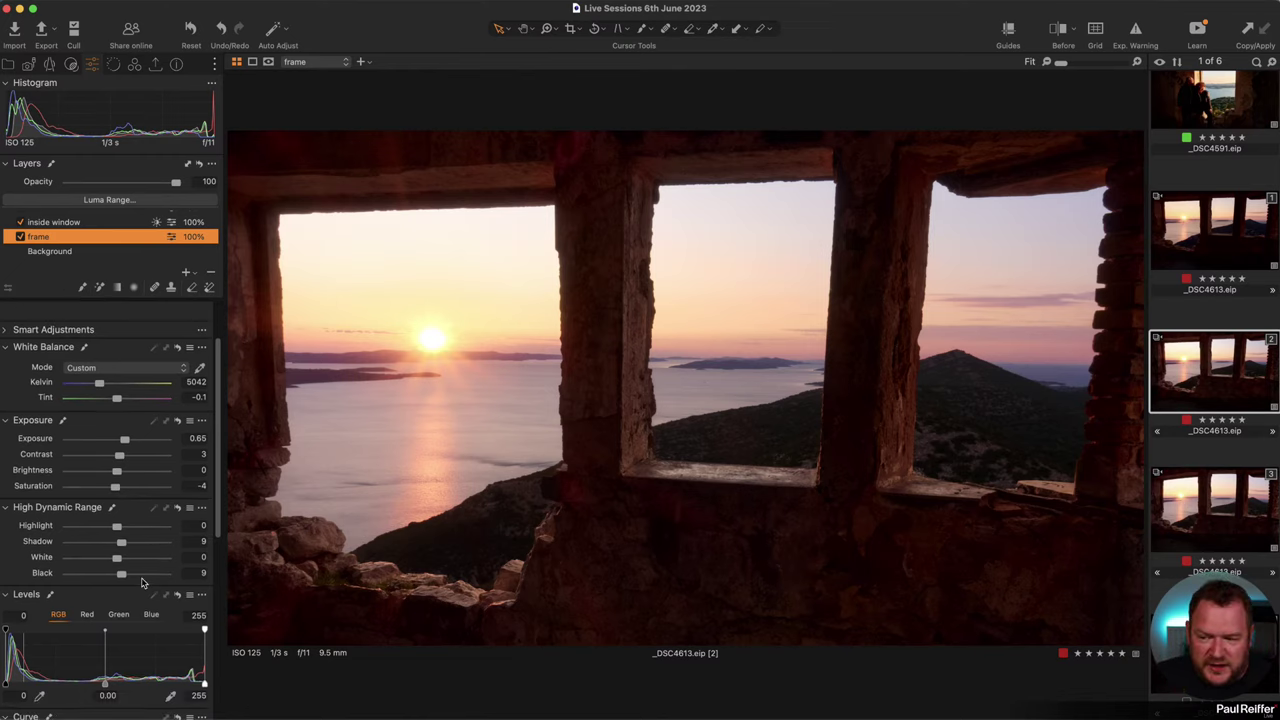
scroll(143, 583, "down", 4)
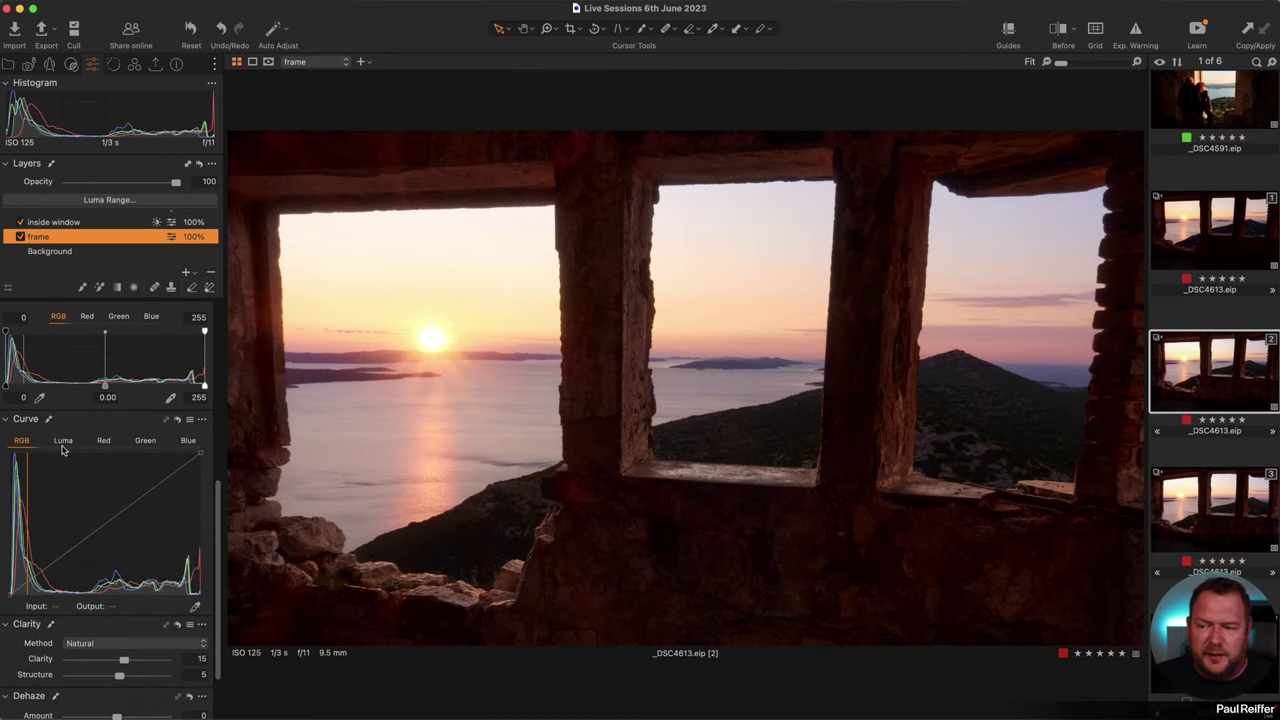
left_click(63, 442)
left_click(21, 440)
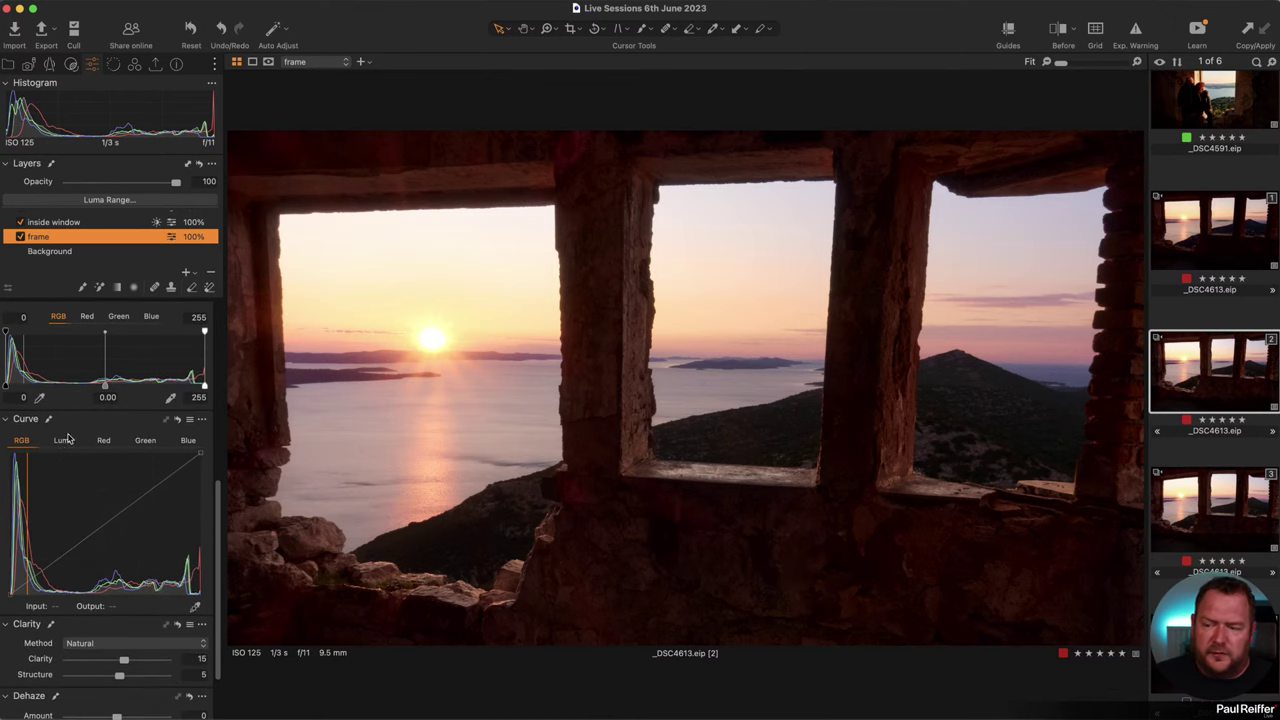
scroll(110, 520, "down", 2)
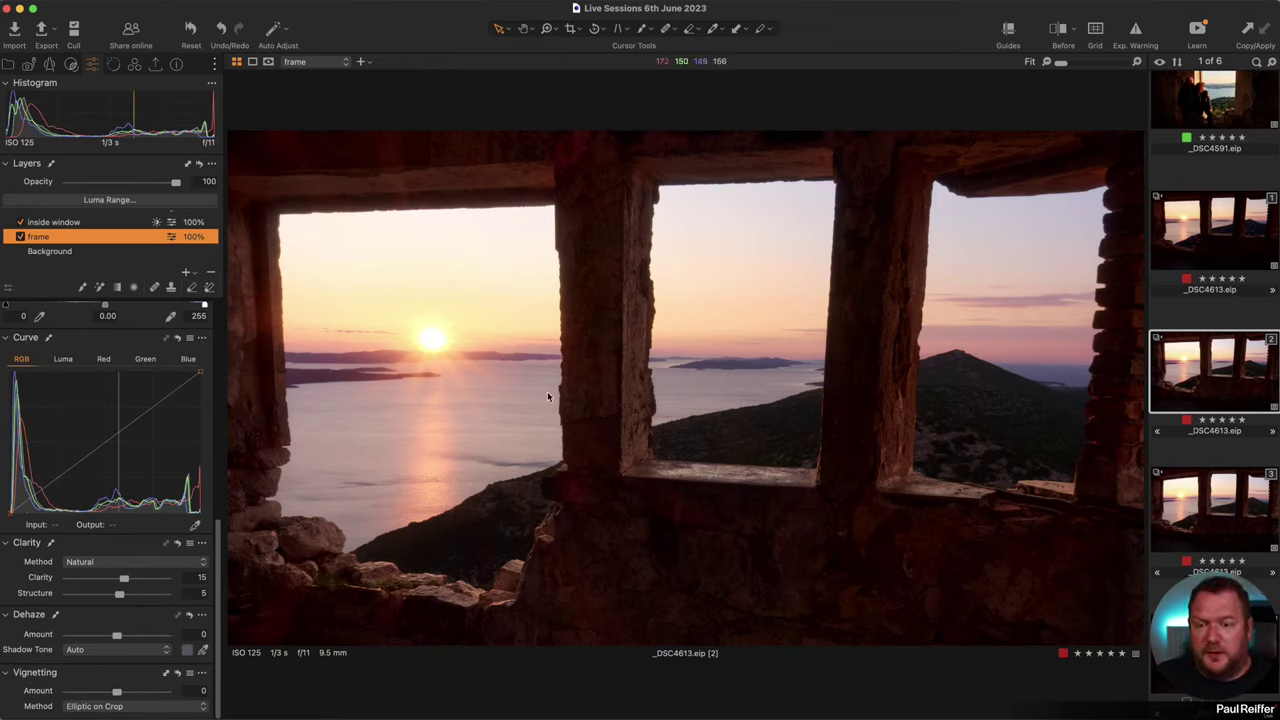
Widen the inside window layer's luma range from 20–235 to the full 0–255 and apply it.
left_click(84, 223)
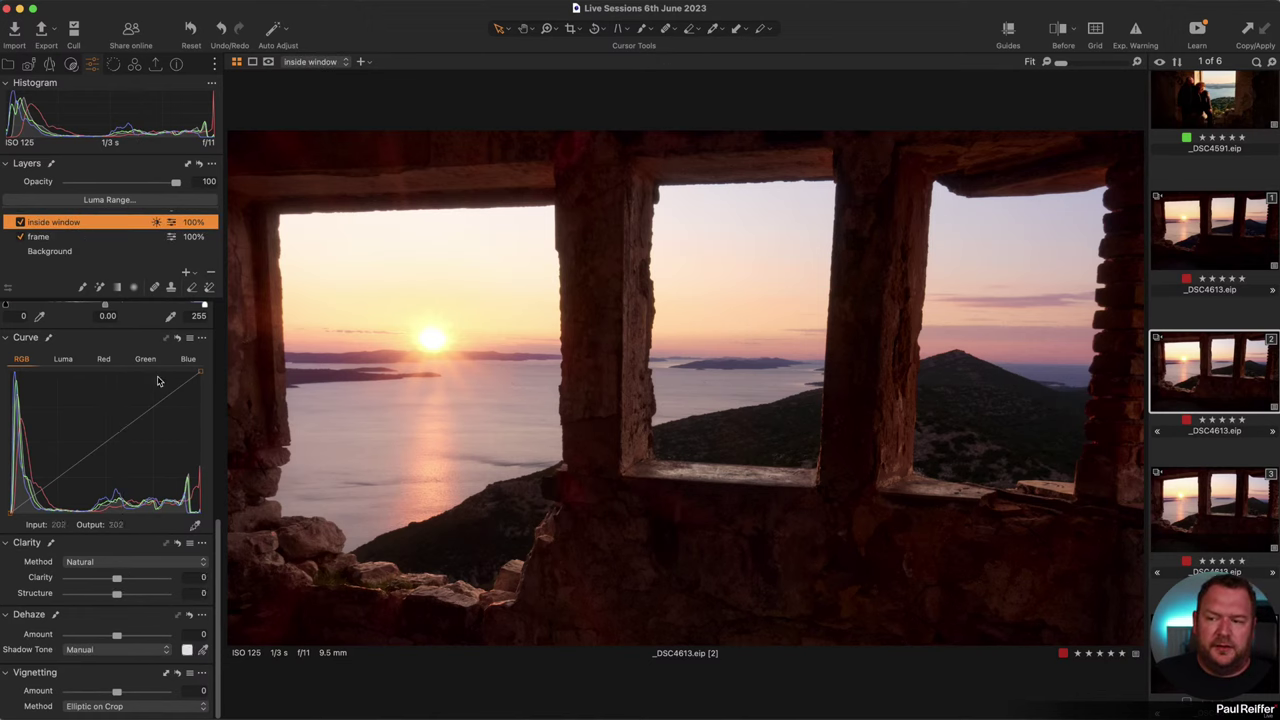
scroll(157, 380, "up", 10)
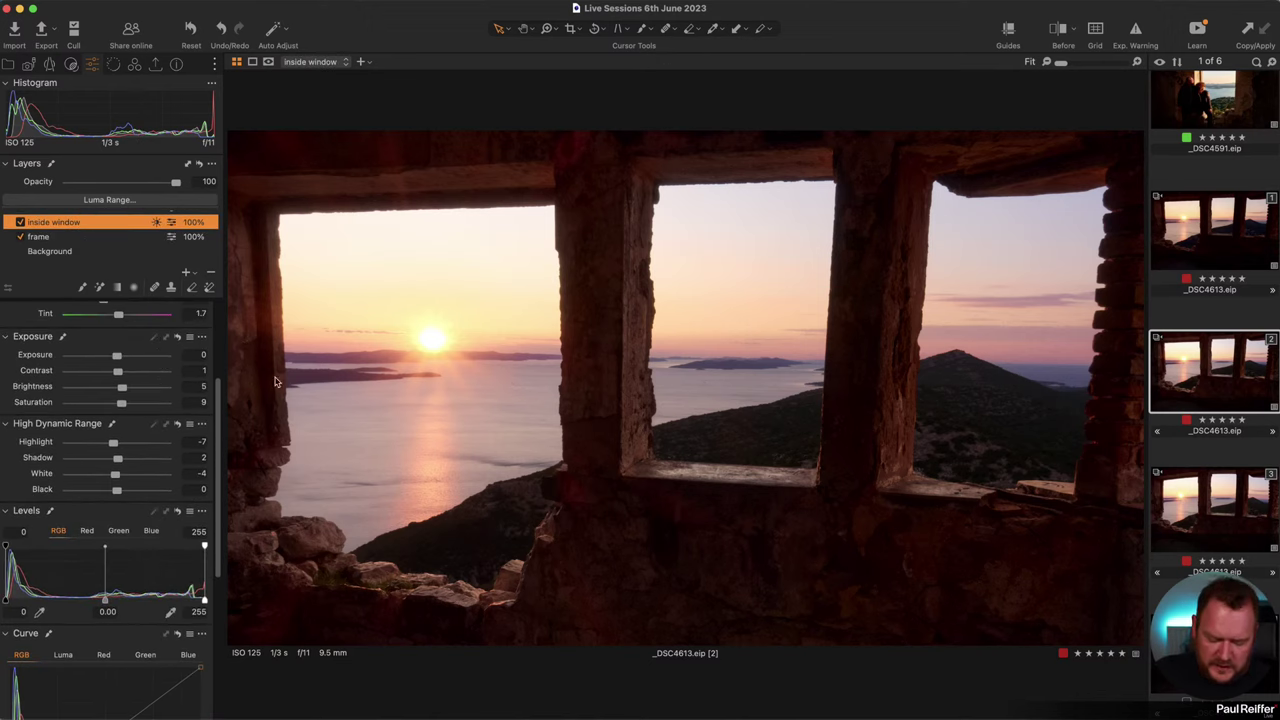
key("m")
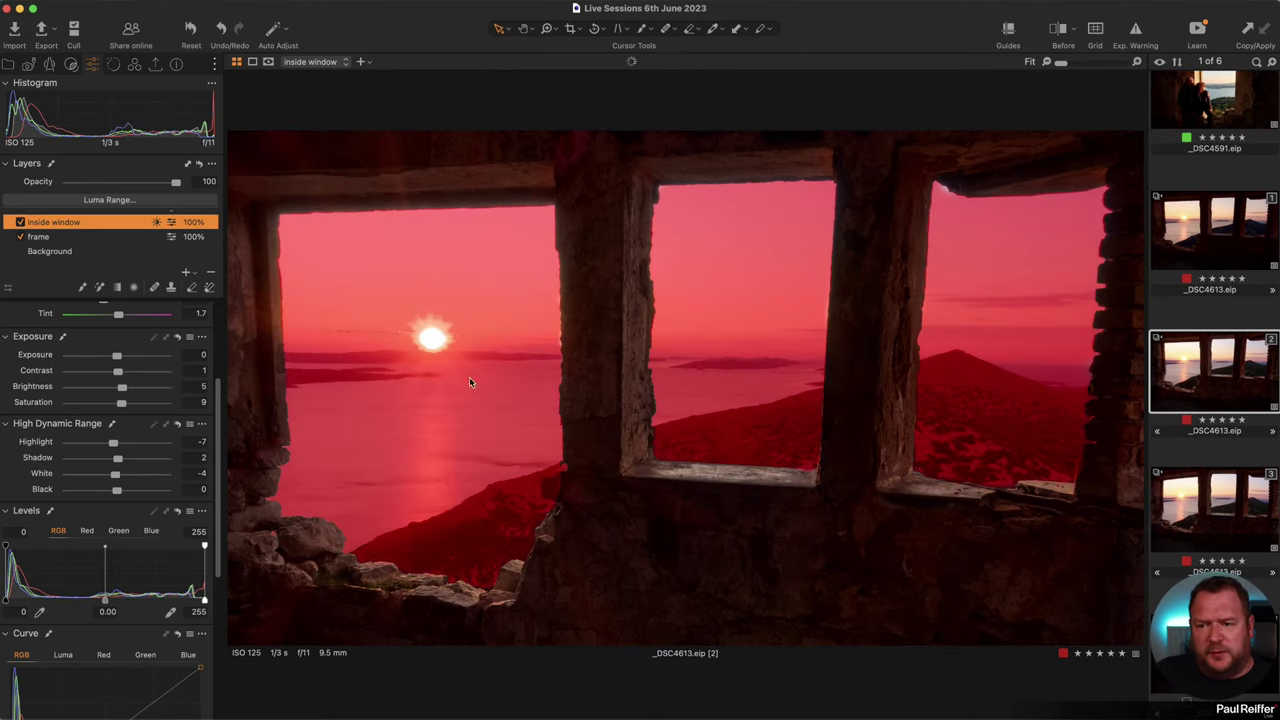
key("m")
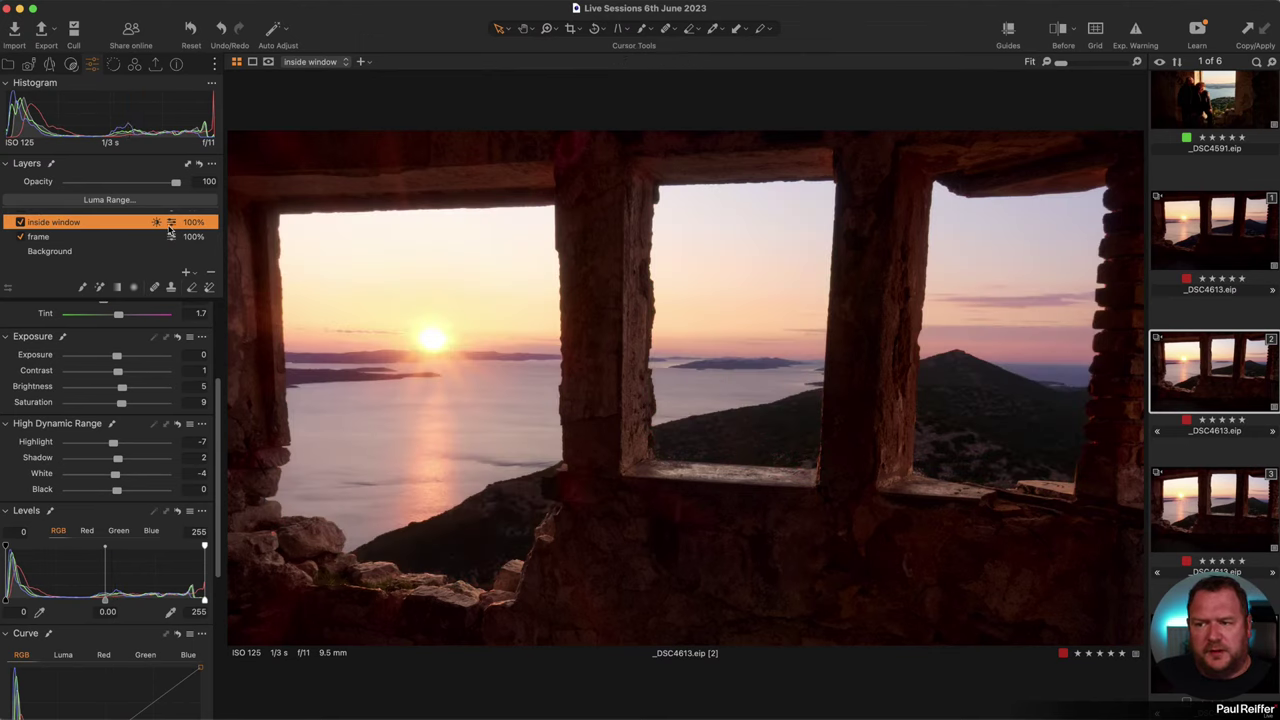
left_click(155, 200)
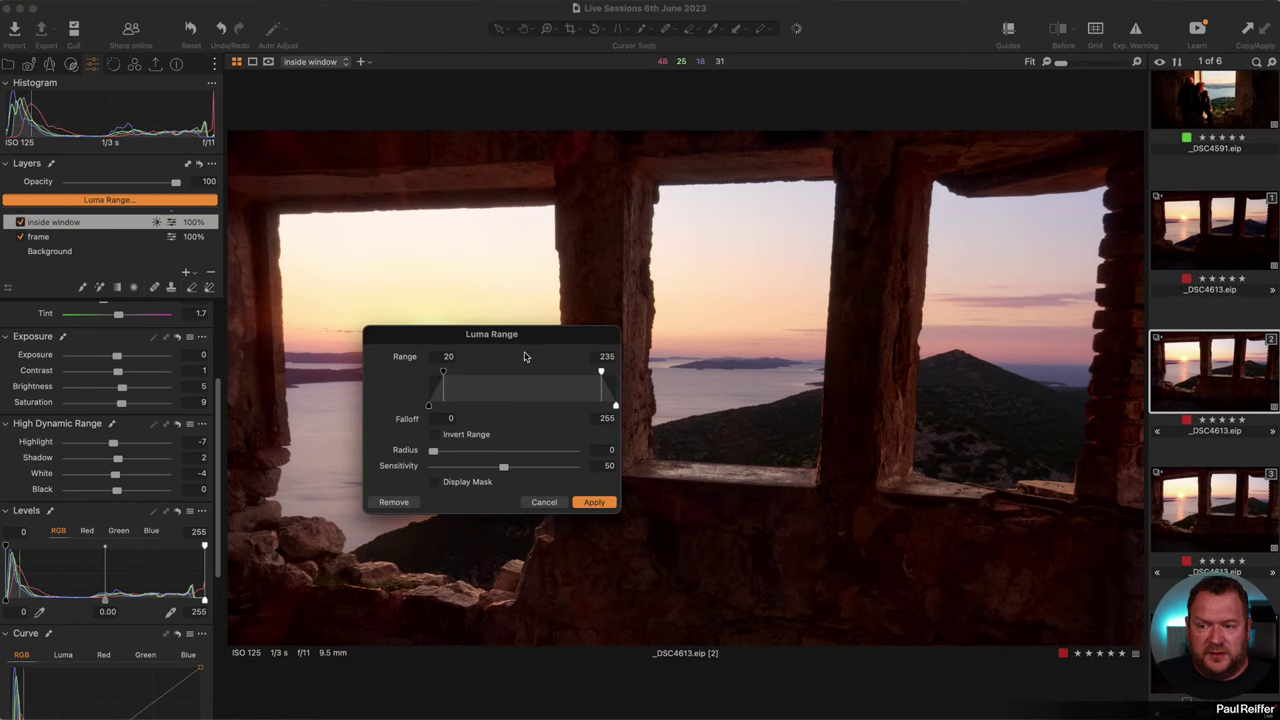
left_click_drag(493, 345, 830, 308)
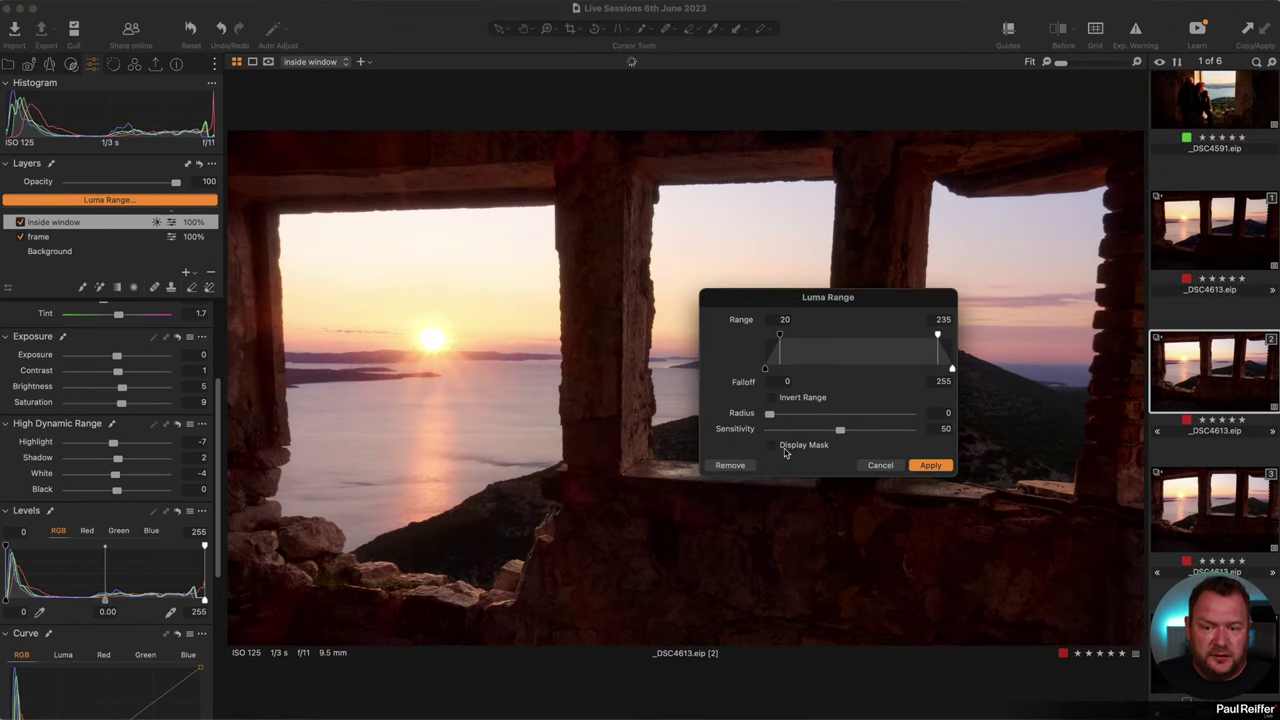
left_click(784, 449)
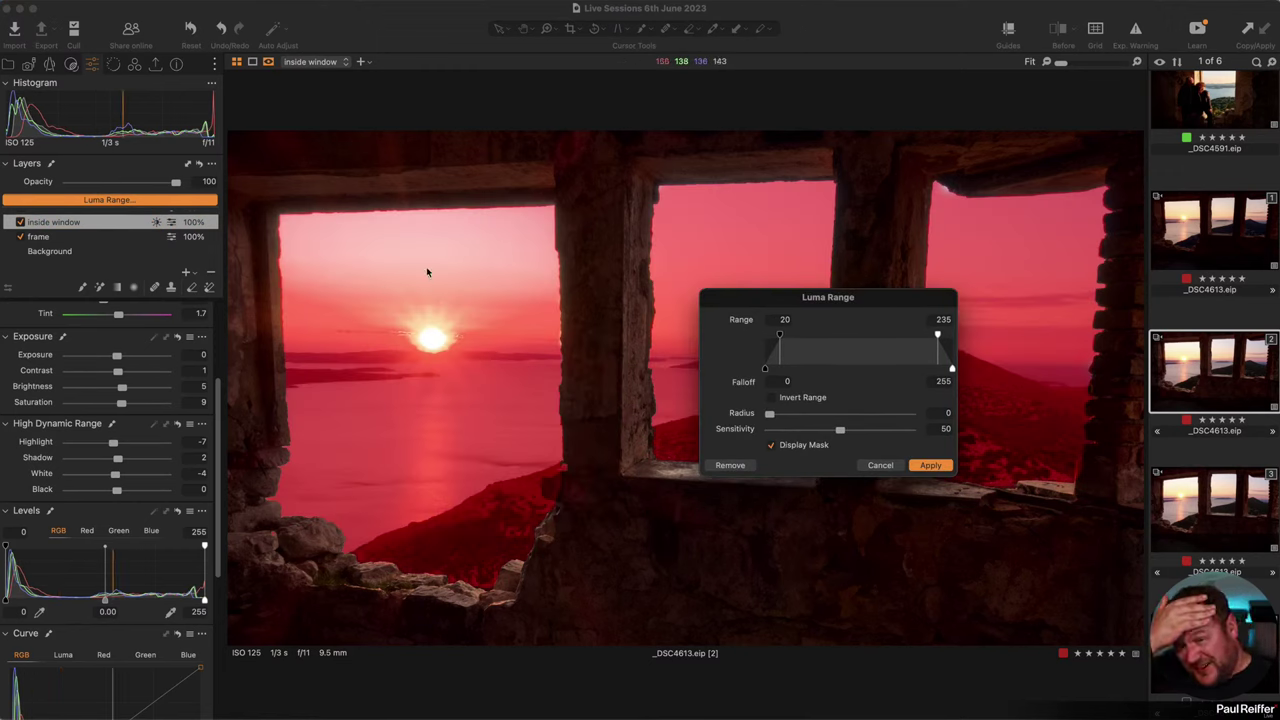
left_click_drag(934, 336, 1020, 337)
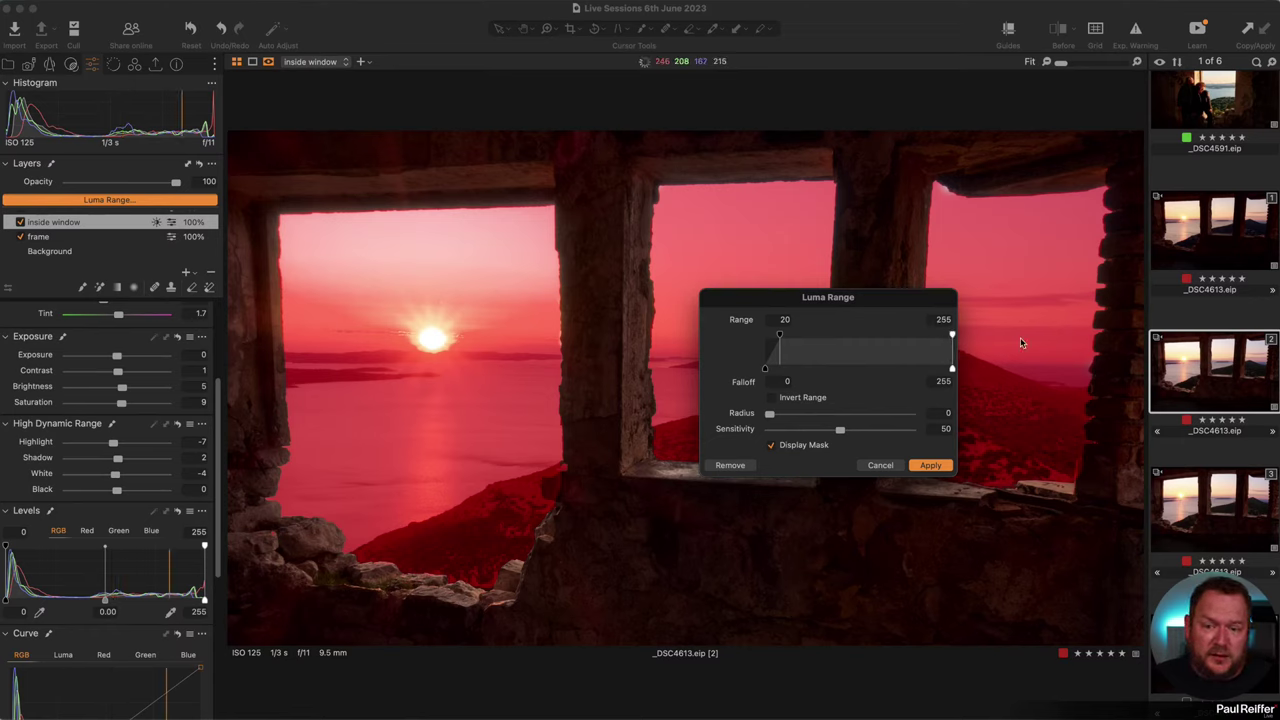
left_click_drag(779, 336, 760, 337)
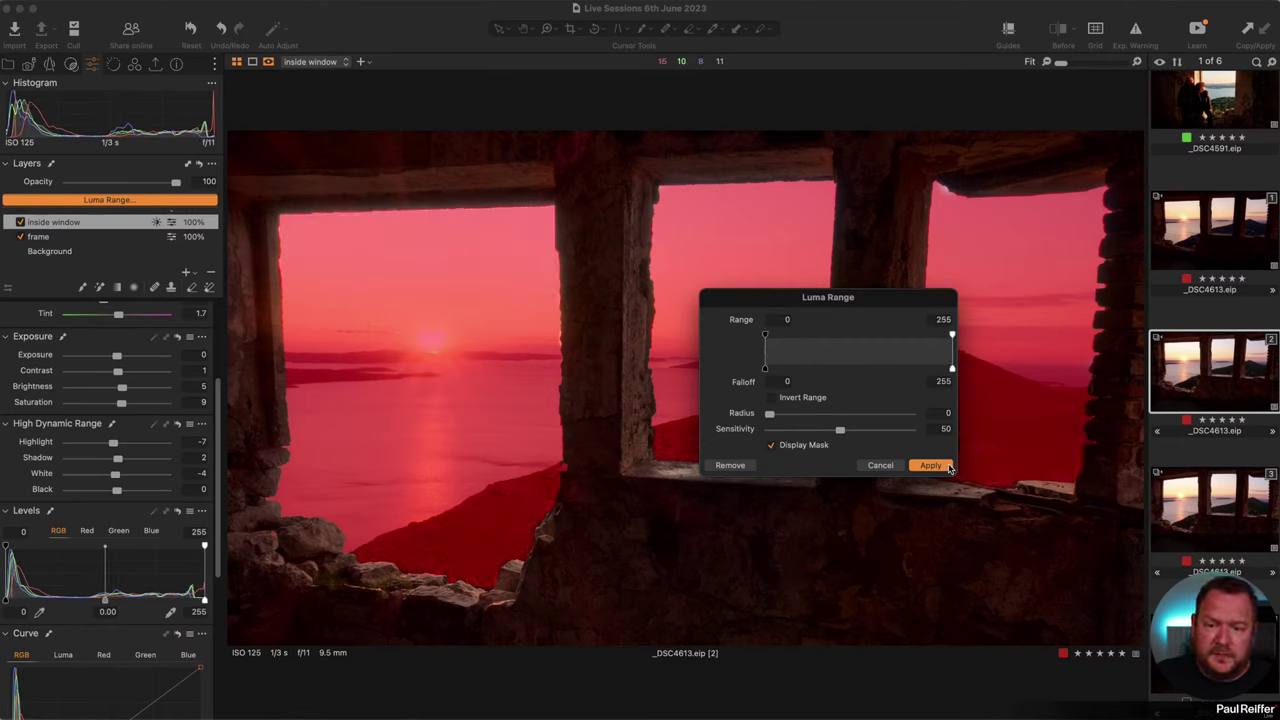
left_click(930, 465)
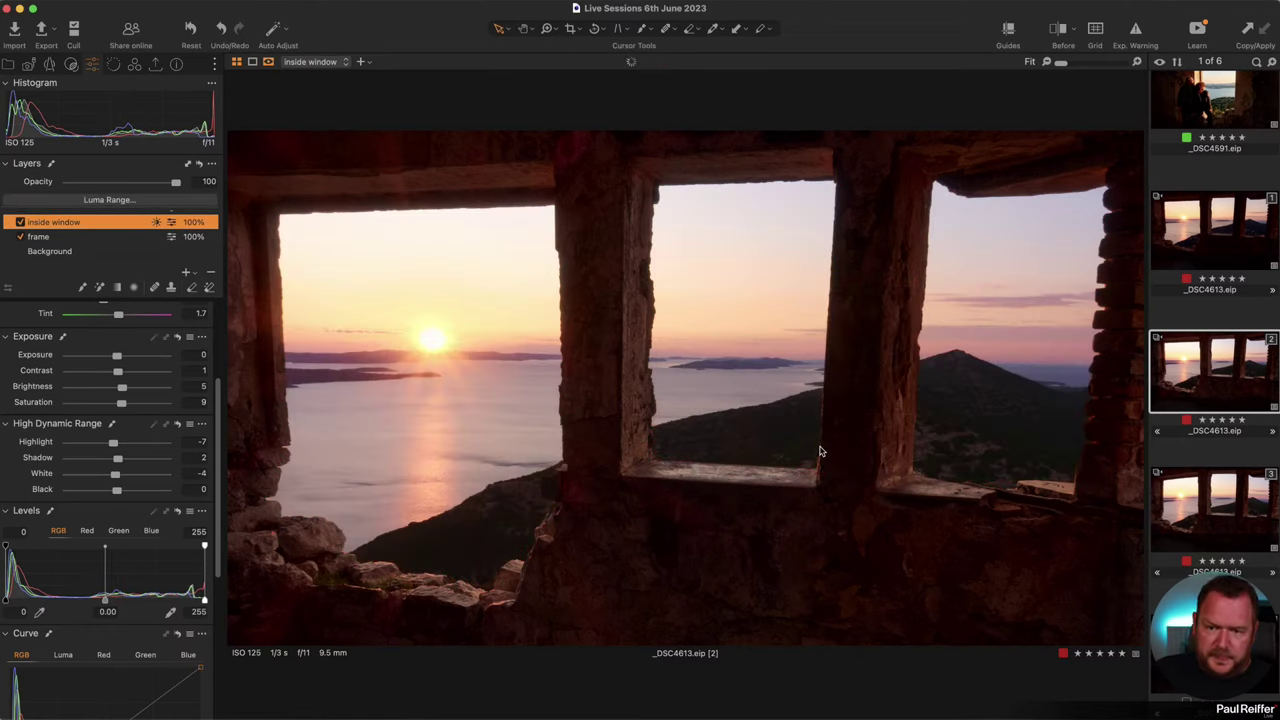
key("m")
key("m")
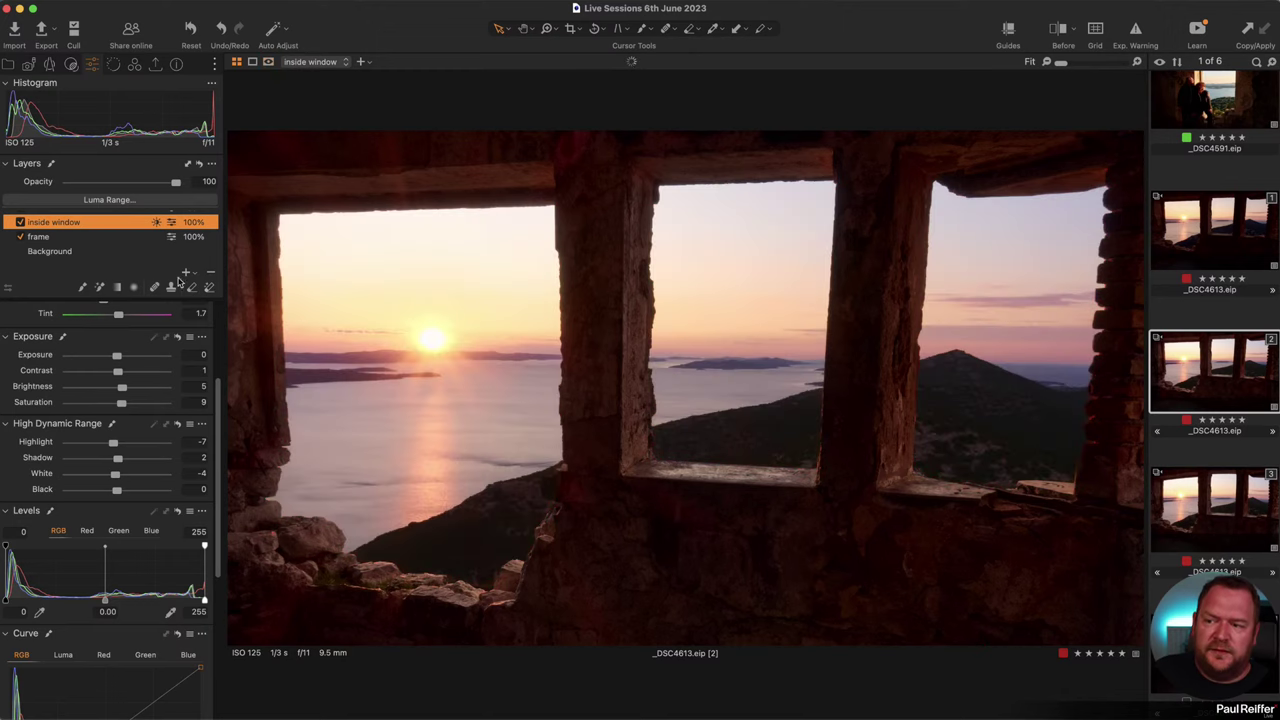
left_click(20, 222)
left_click(20, 222)
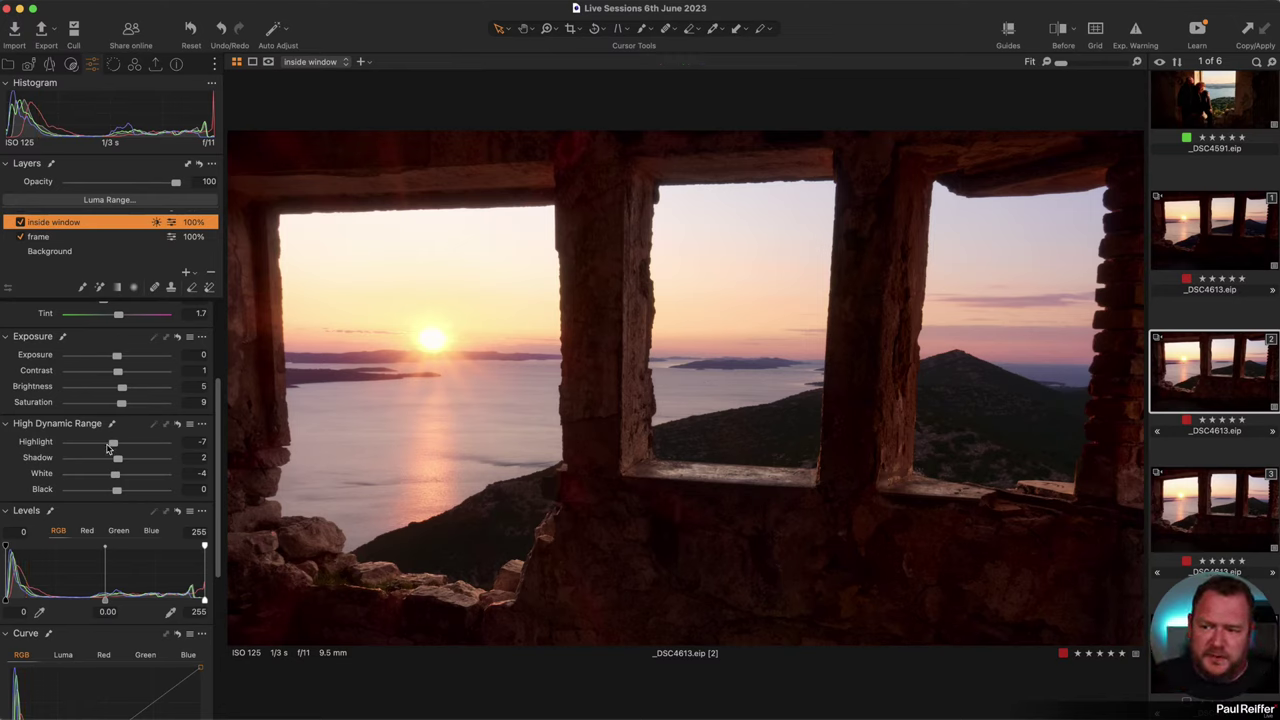
scroll(110, 448, "up", 3)
scroll(131, 421, "down", 10)
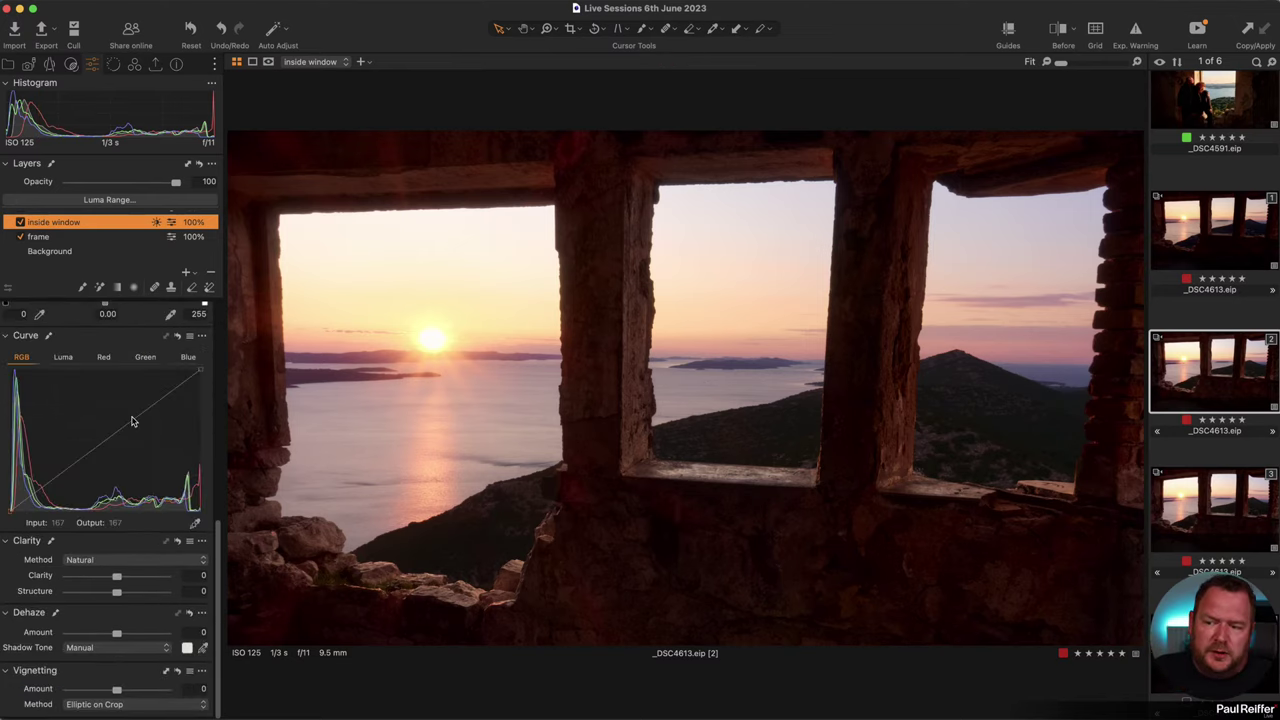
Shift the inside window layer's shadows toward green and brighten them on the Shadow colour wheel.
left_click(134, 64)
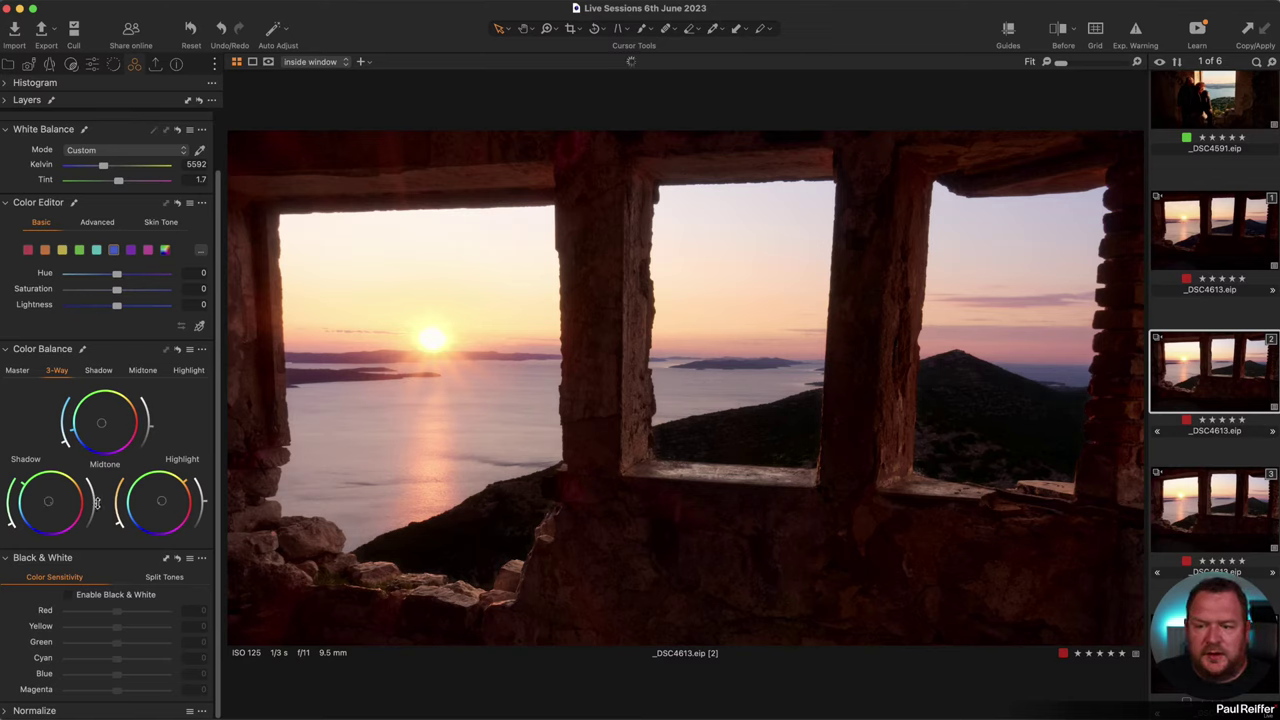
left_click_drag(36, 510, 43, 498)
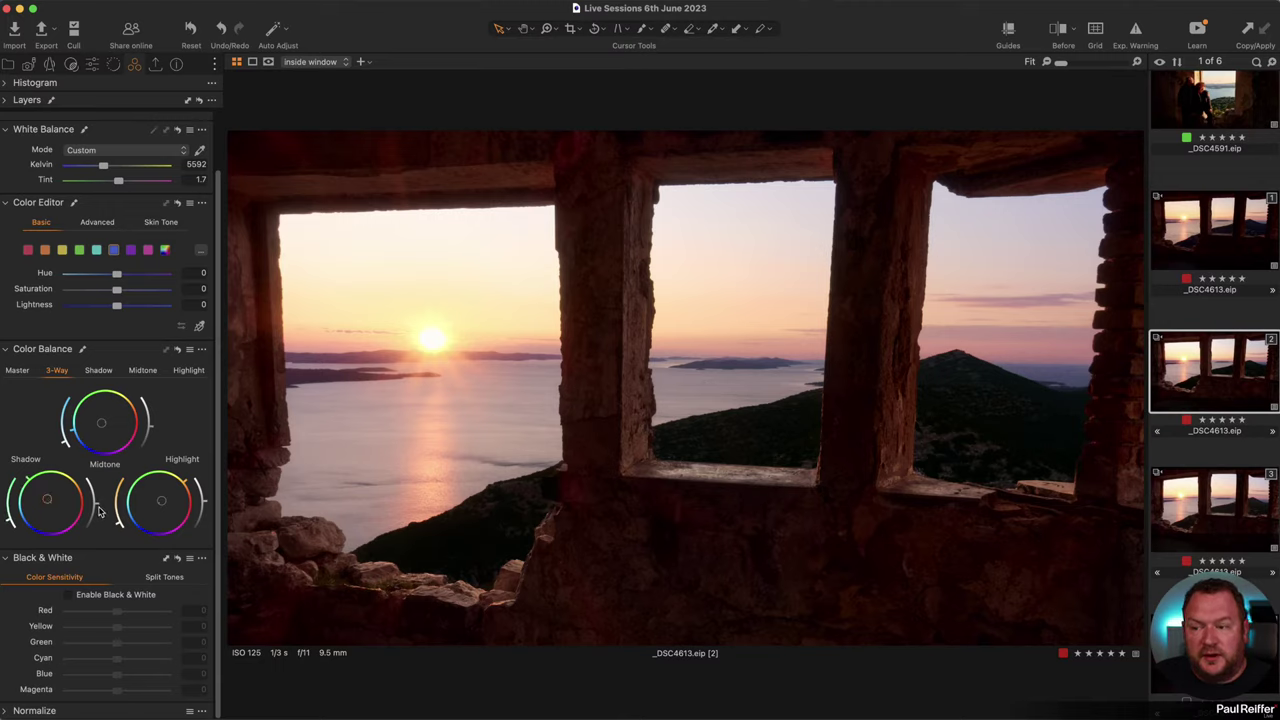
mouse_move(98, 510)
left_mouse_down()
mouse_move(95, 485)
mouse_move(92, 525)
mouse_move(95, 503)
left_mouse_up()
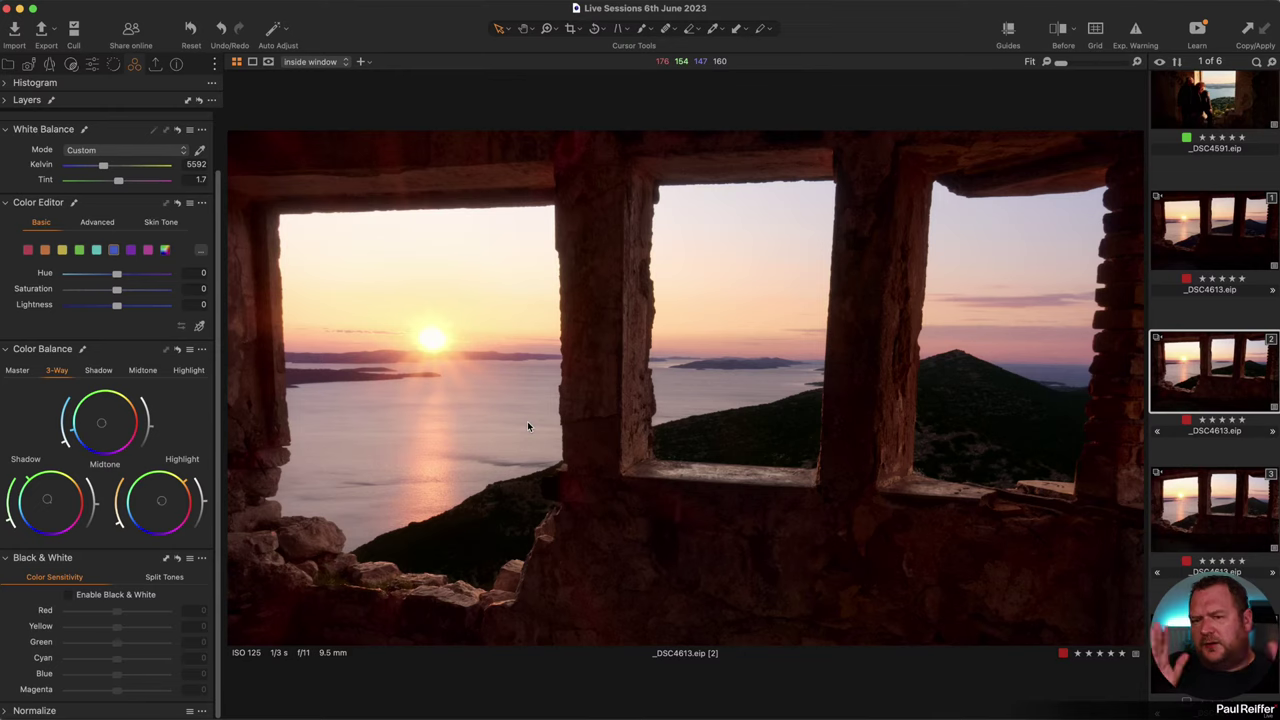
Try and undo a colour balance reset, then lower the yellows to Saturation -15.9, Lightness -3.2.
left_click(6, 83)
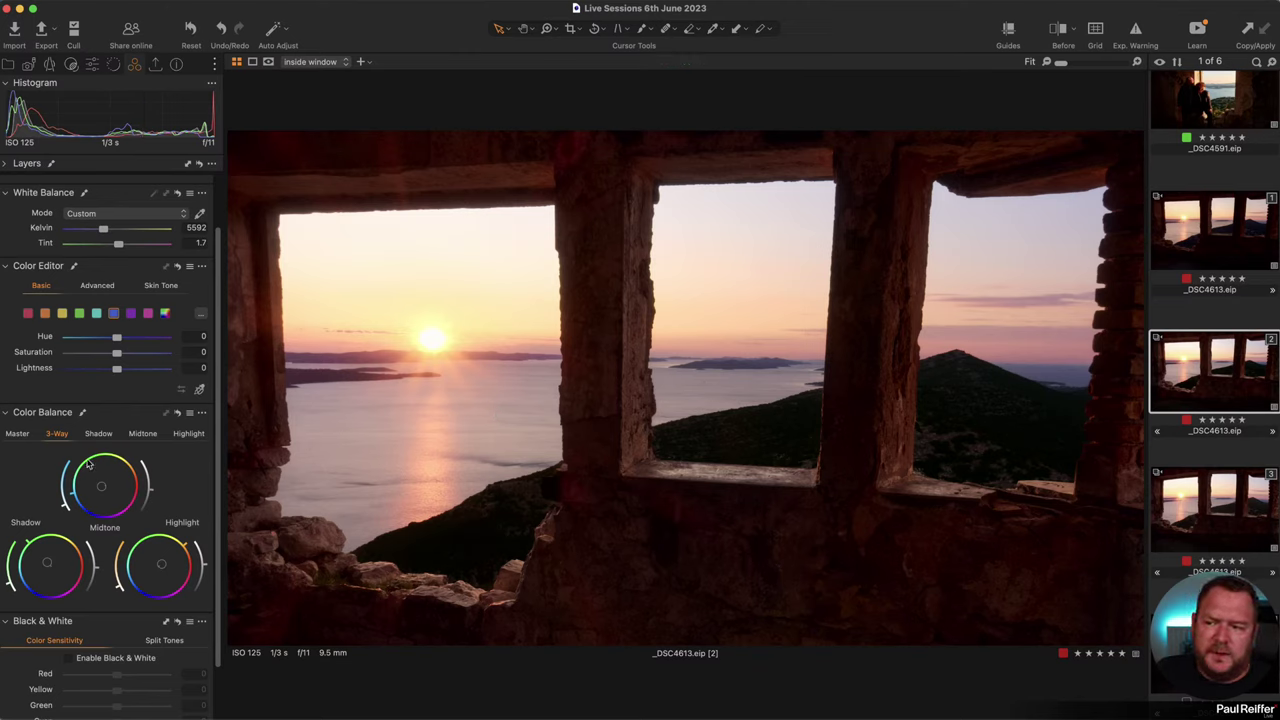
left_click_drag(101, 487, 92, 492)
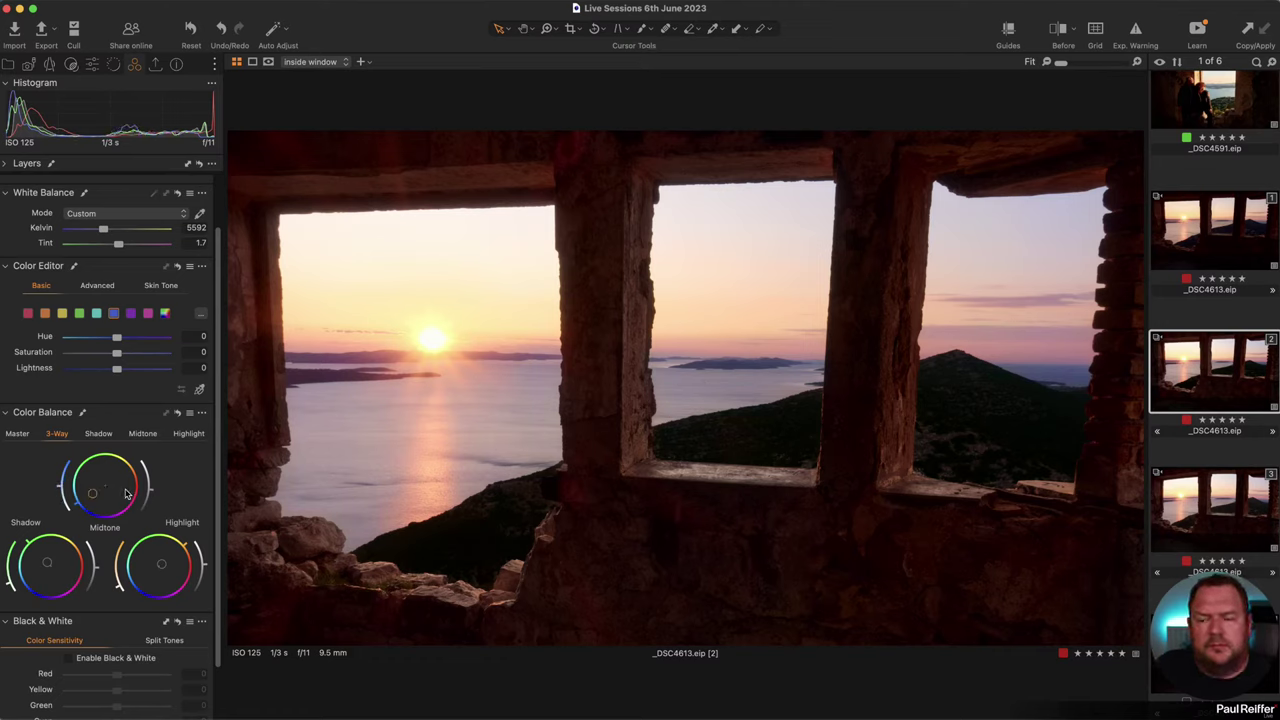
left_click(176, 413)
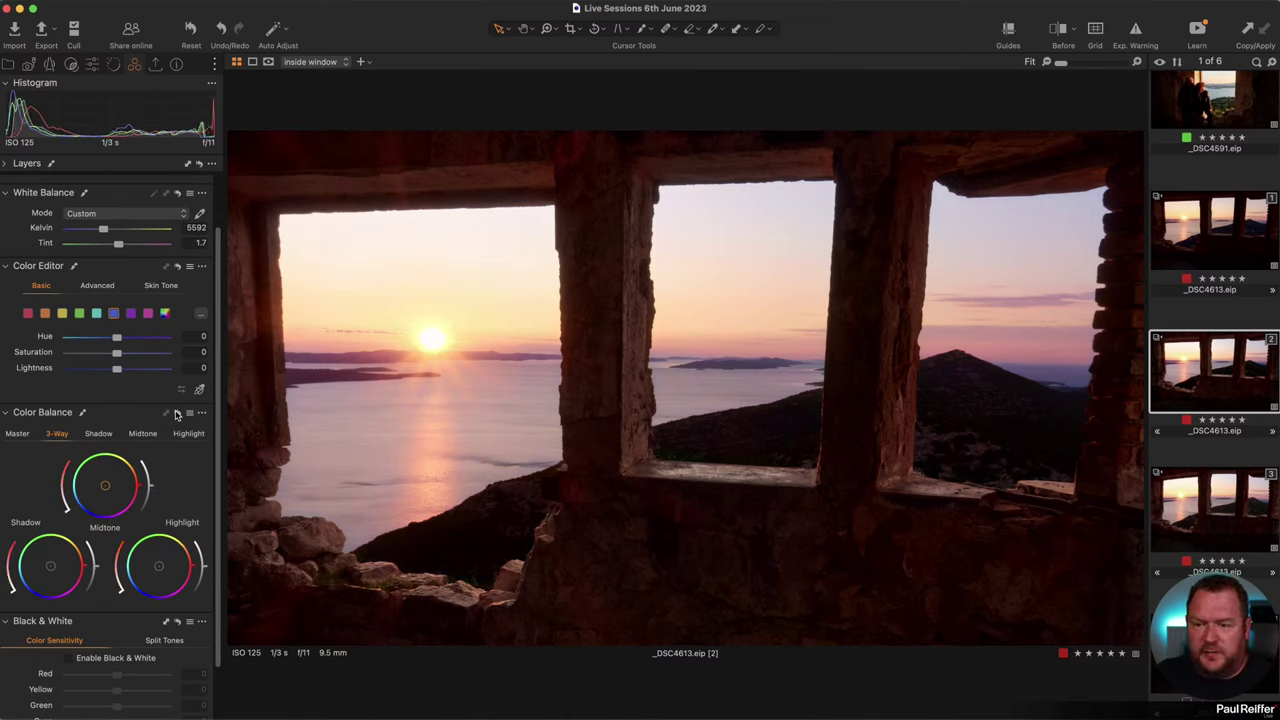
key("super+z")
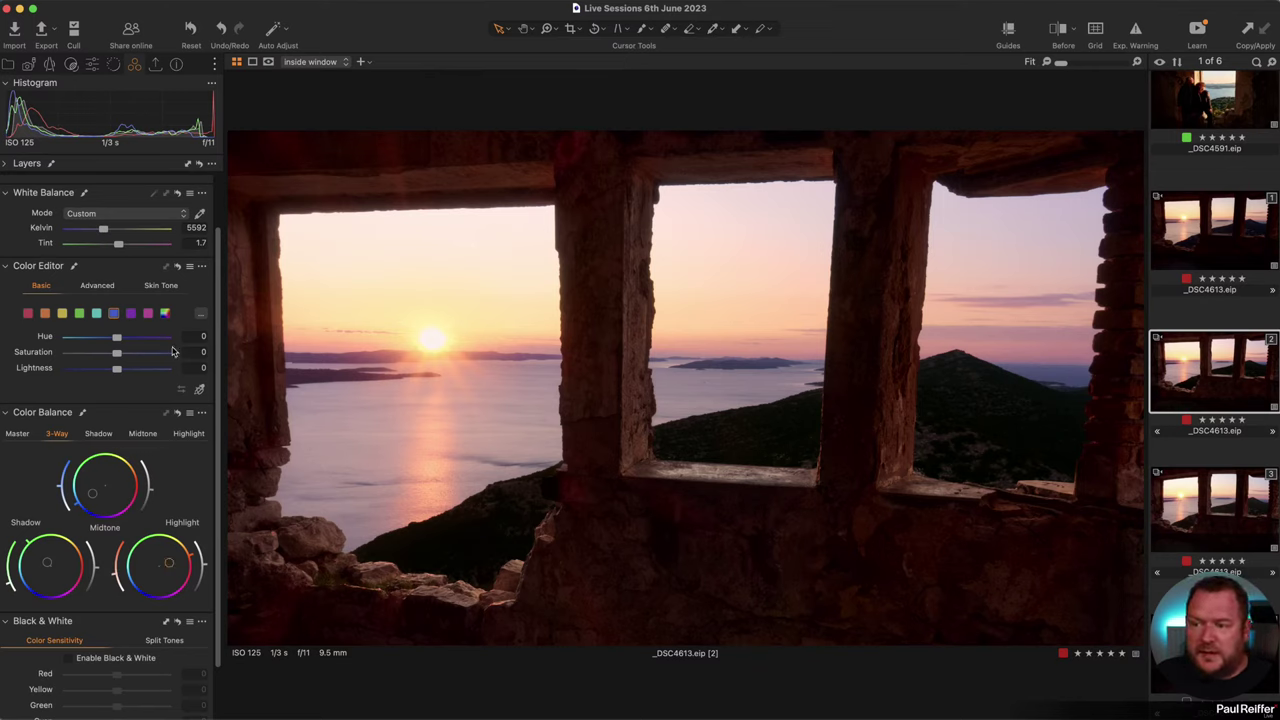
left_click(63, 314)
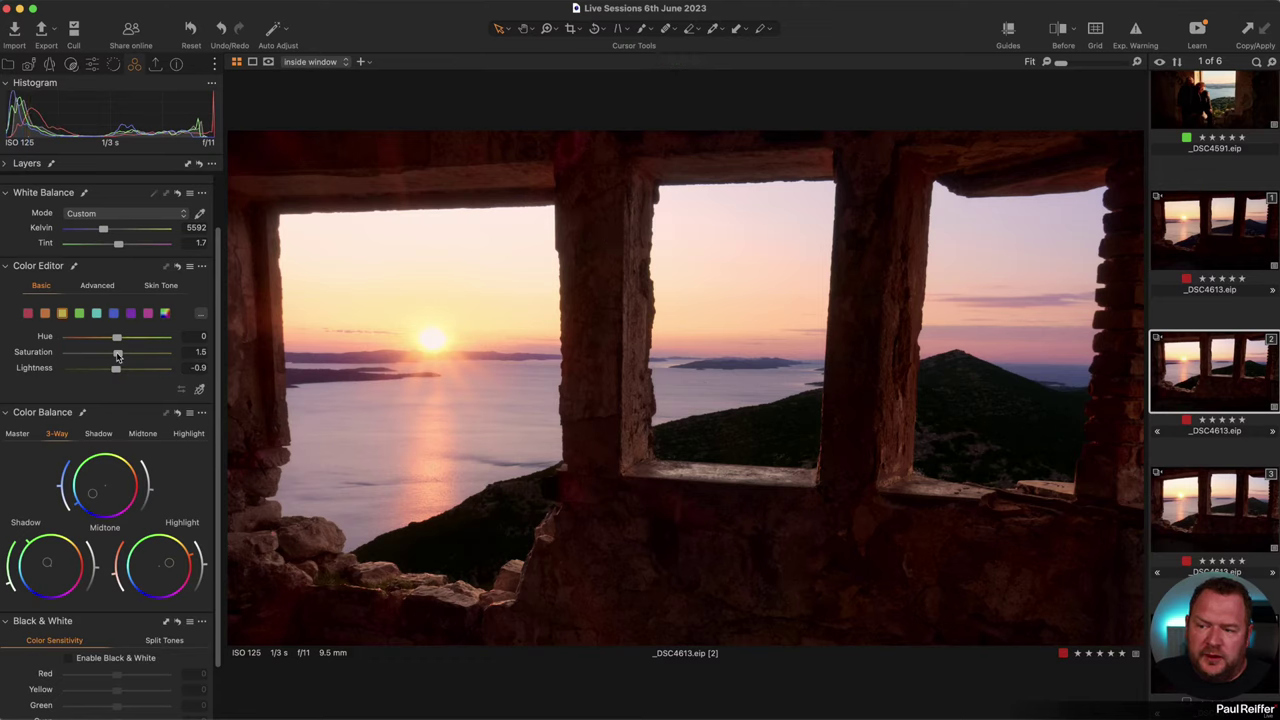
mouse_move(118, 356)
left_mouse_down()
mouse_move(107, 357)
mouse_move(115, 373)
left_mouse_up()
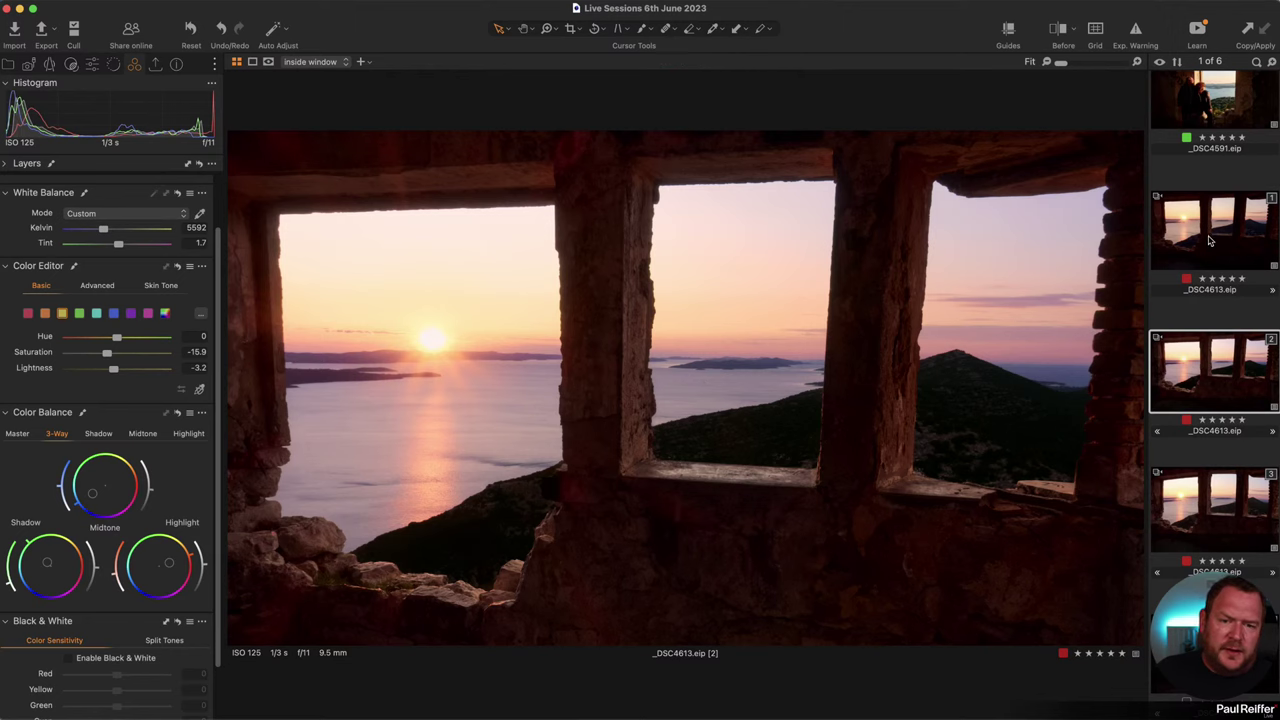
left_click(1210, 242)
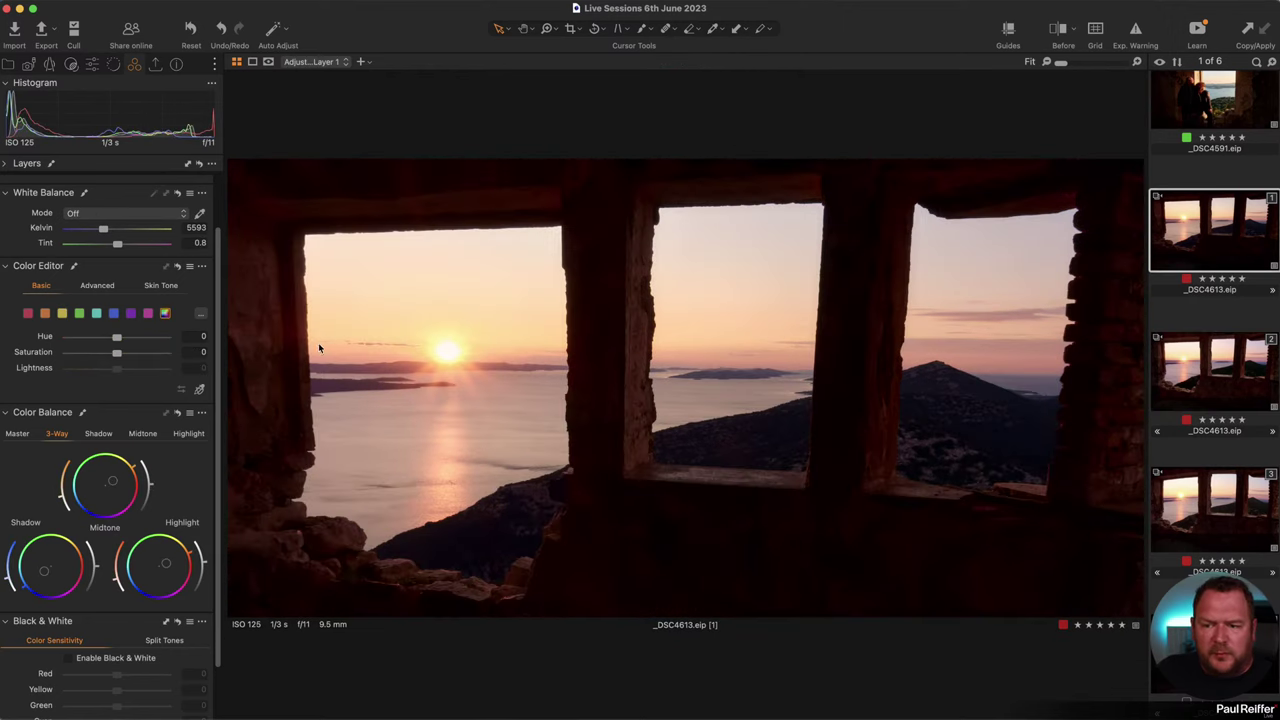
left_click(1210, 370)
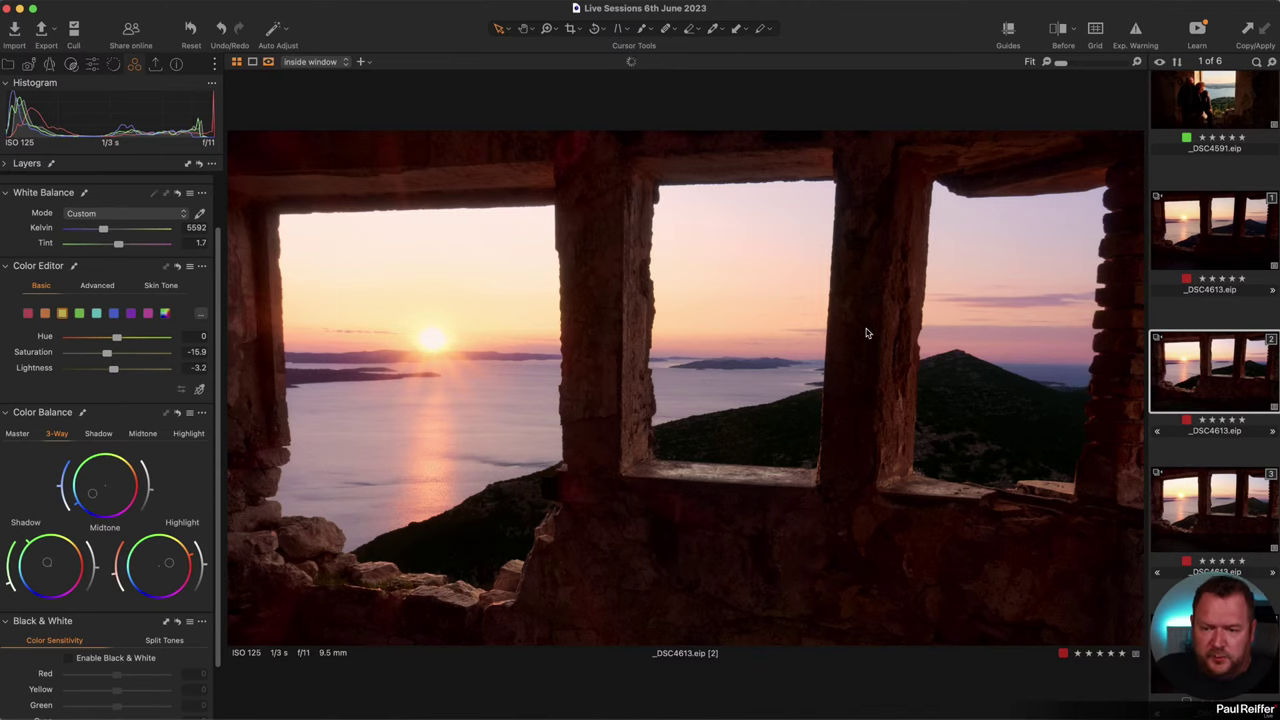
Expand the layers list and add a new adjustment layer.
key("m")
key("m")
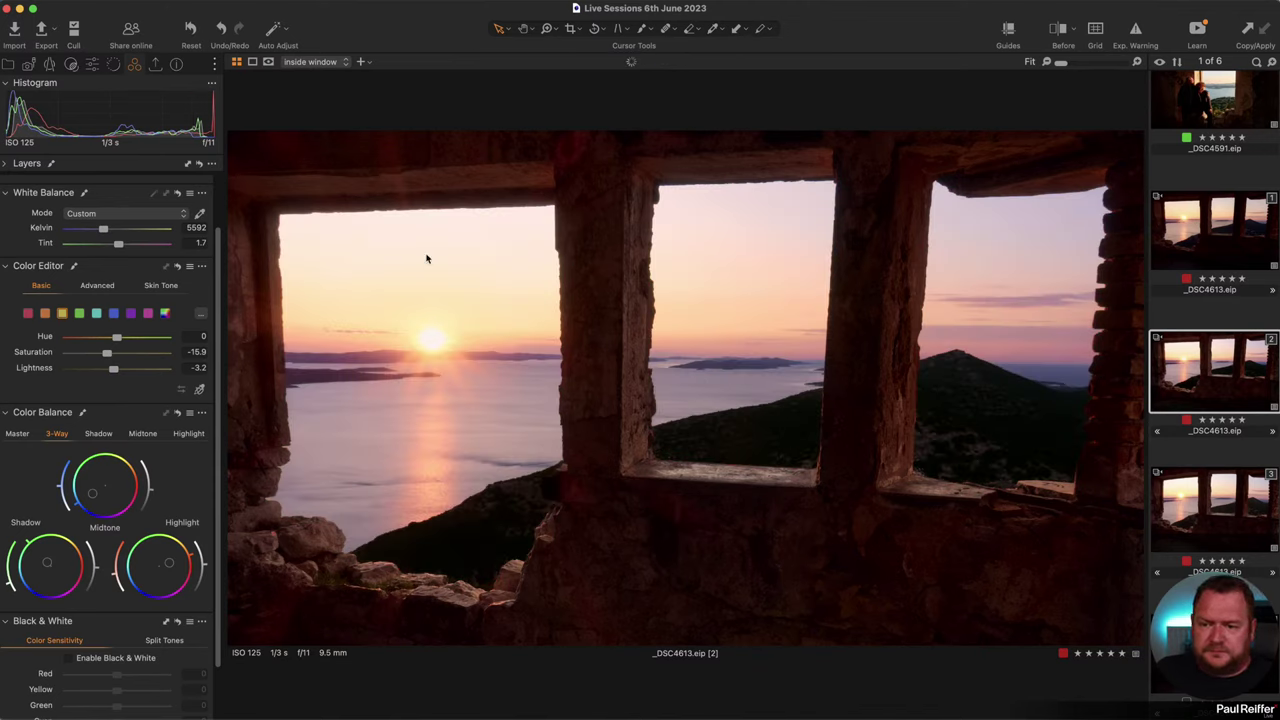
left_click(7, 165)
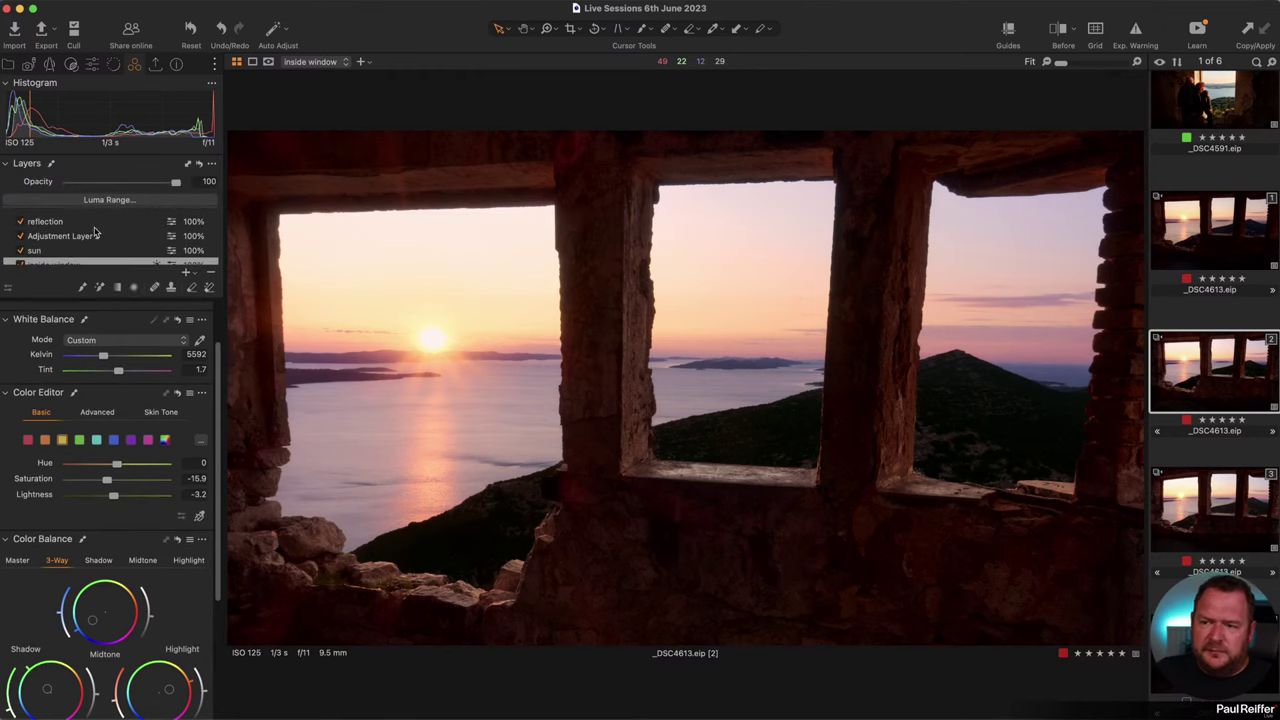
scroll(88, 244, "down", 2)
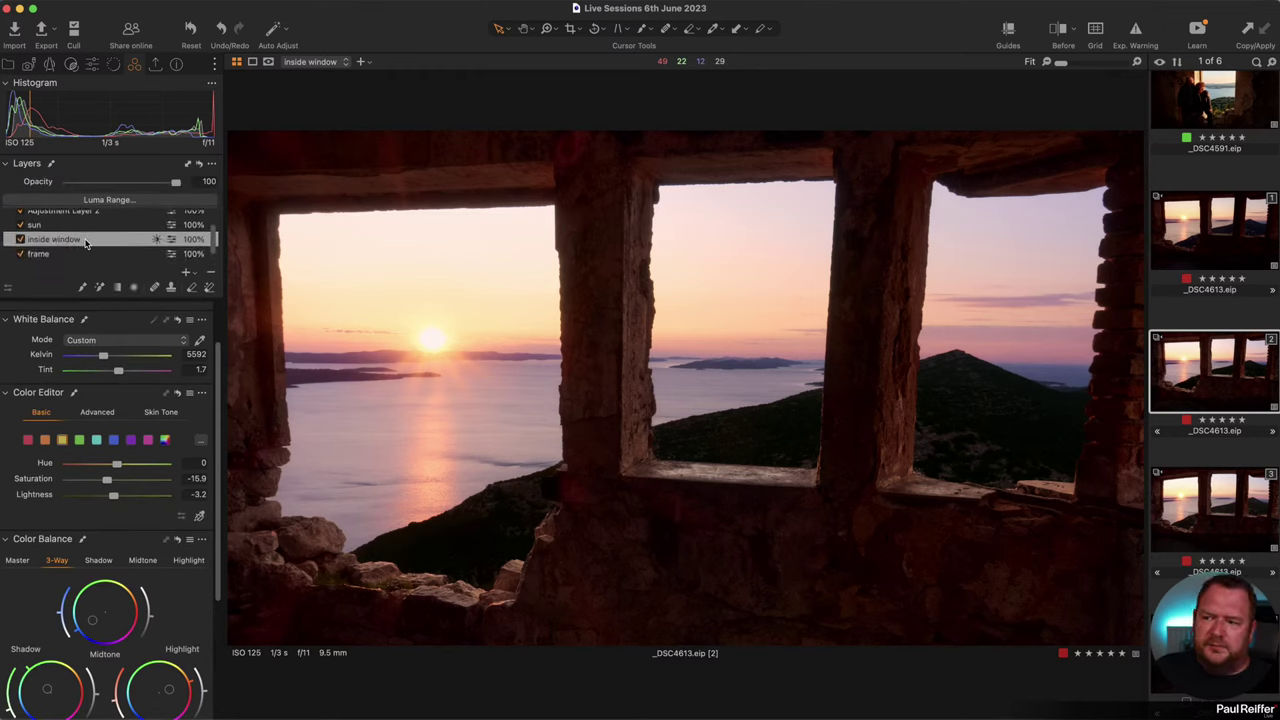
right_click(95, 241)
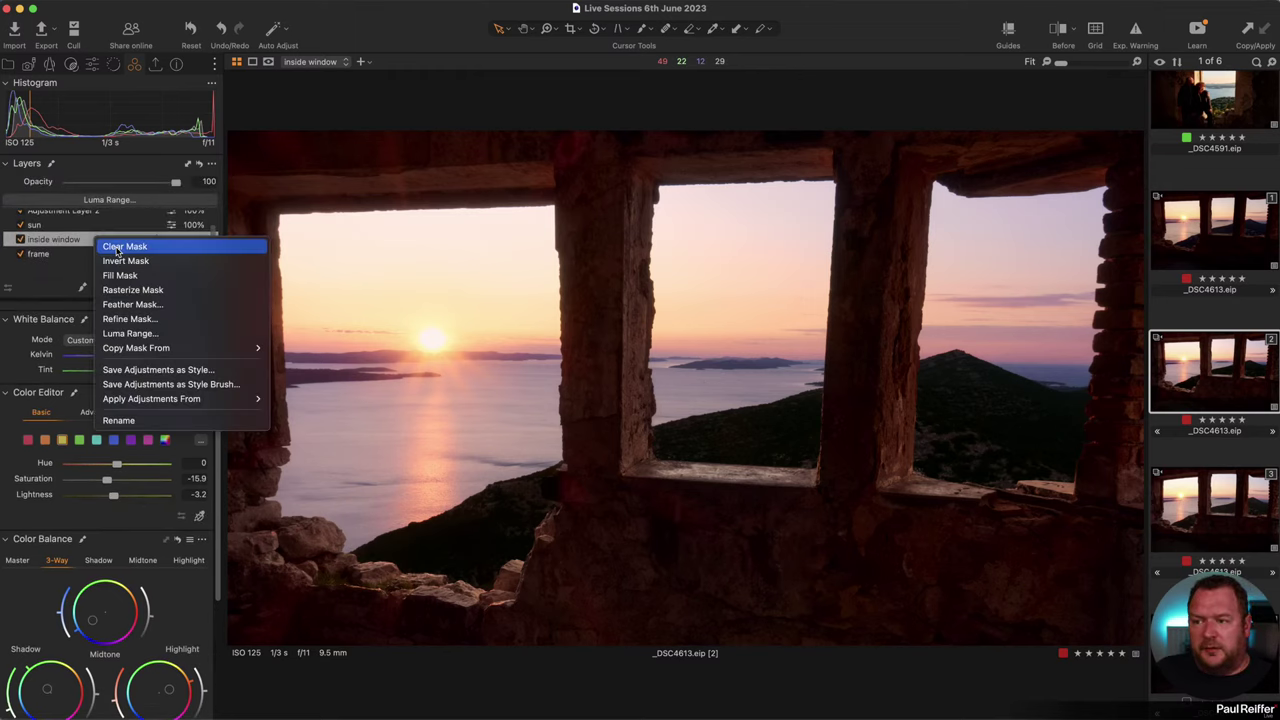
key("Escape")
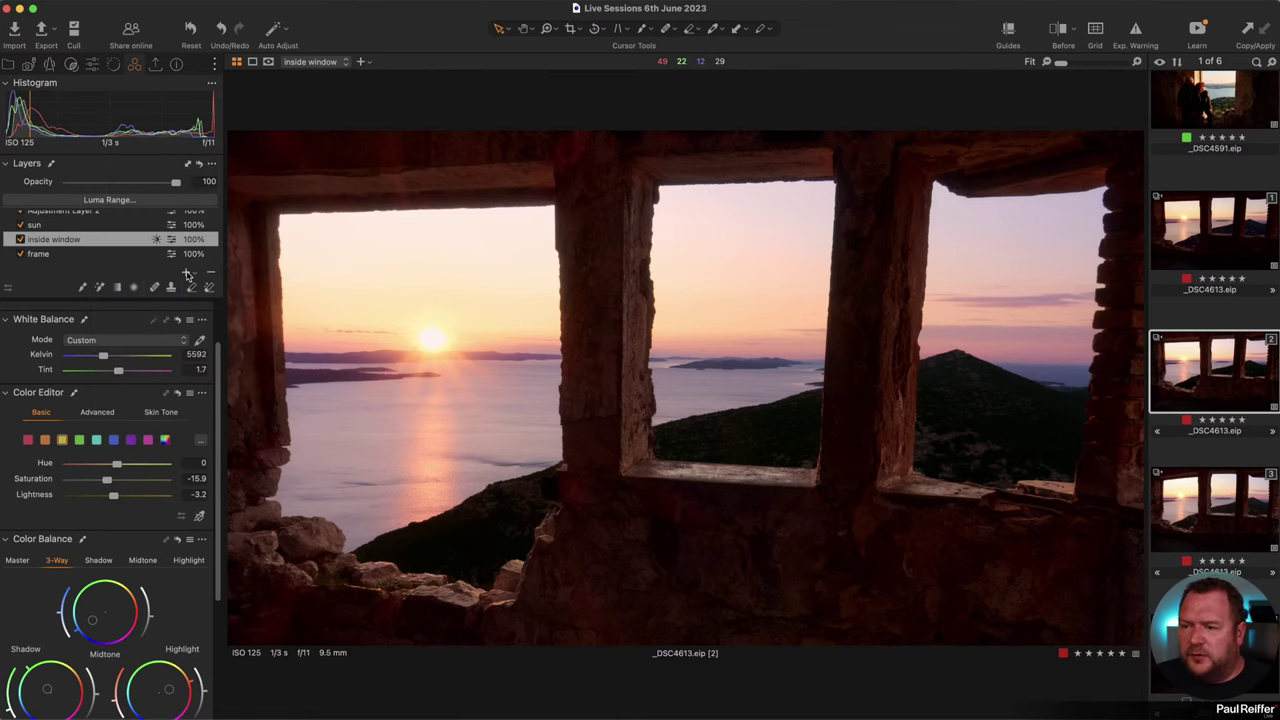
scroll(90, 235, "up", 2)
left_click(83, 224)
Rename the new layer to 'Sky inside window'.
double_click(83, 222)
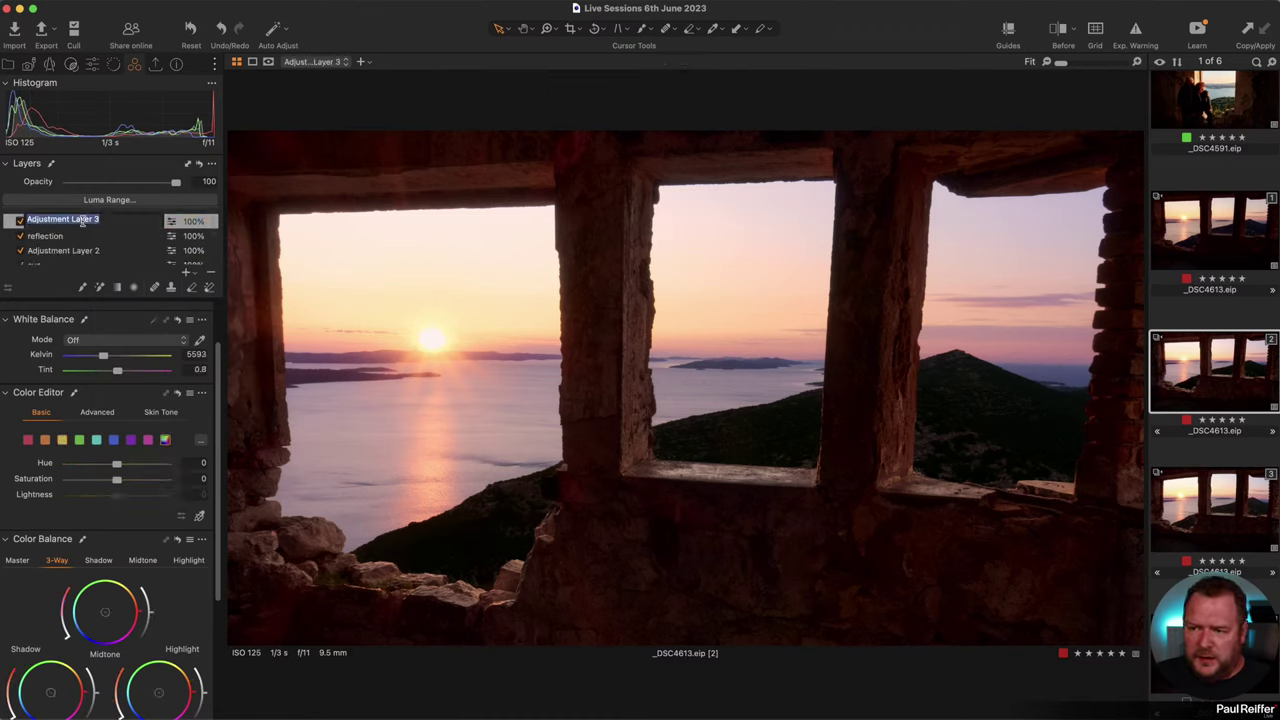
type("Sky inside window")
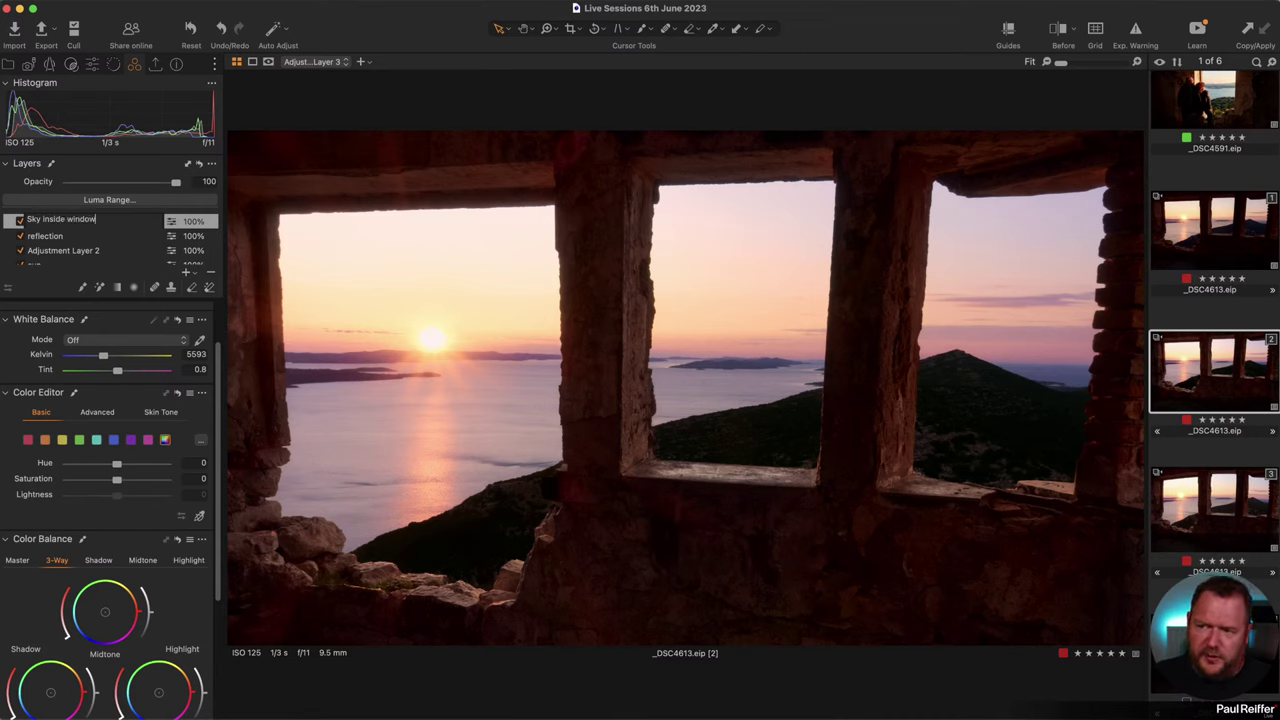
key("Return")
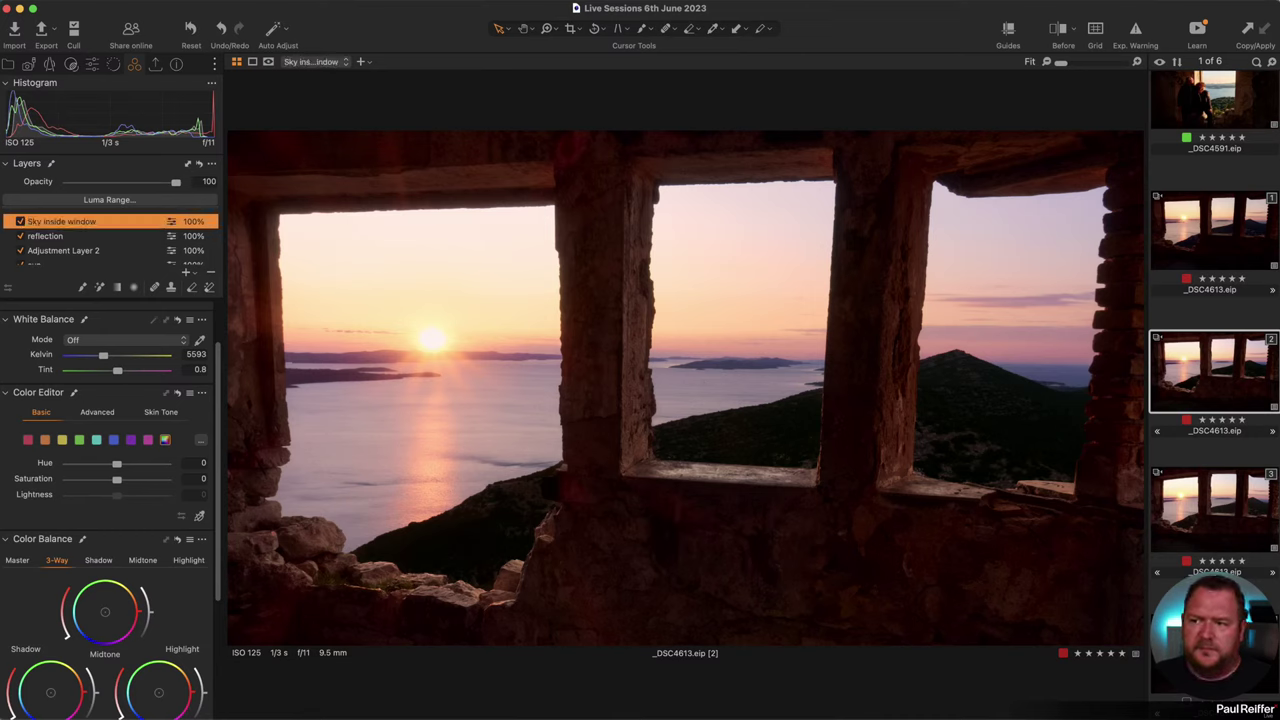
Copy the mask from the inside window layer into the Sky inside window layer.
right_click(96, 228)
mouse_move(218, 335)
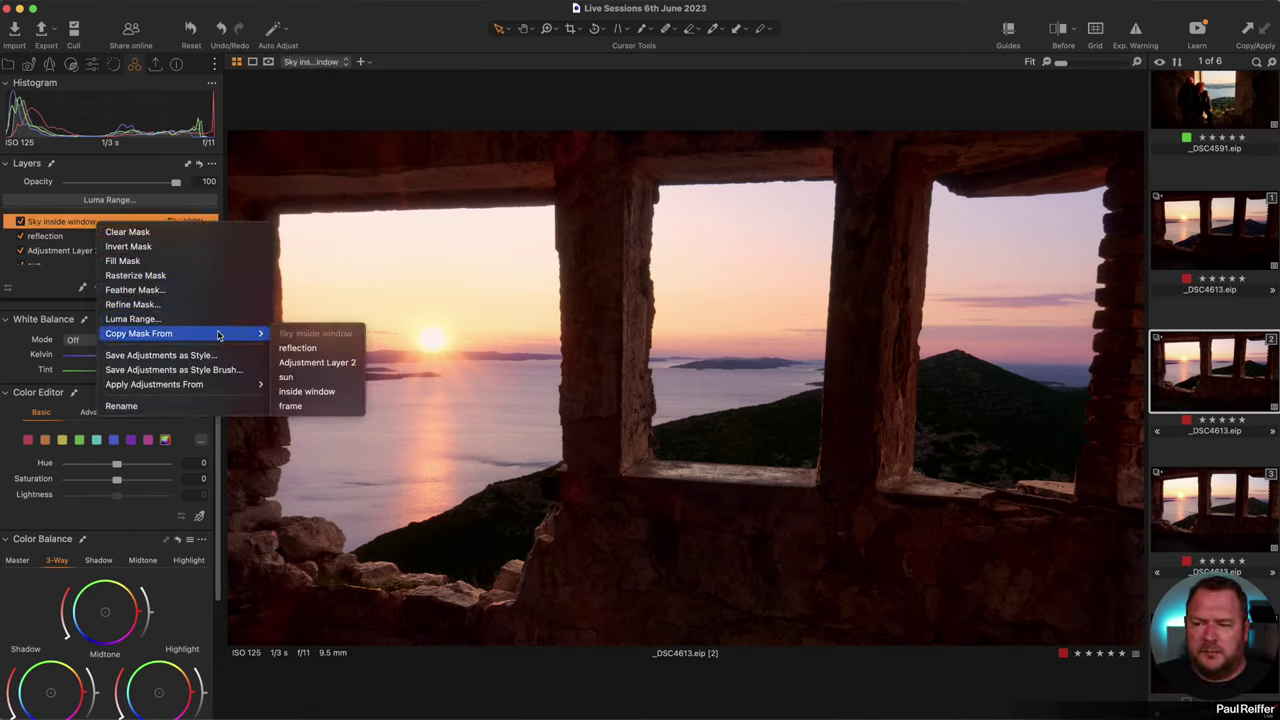
left_click(310, 391)
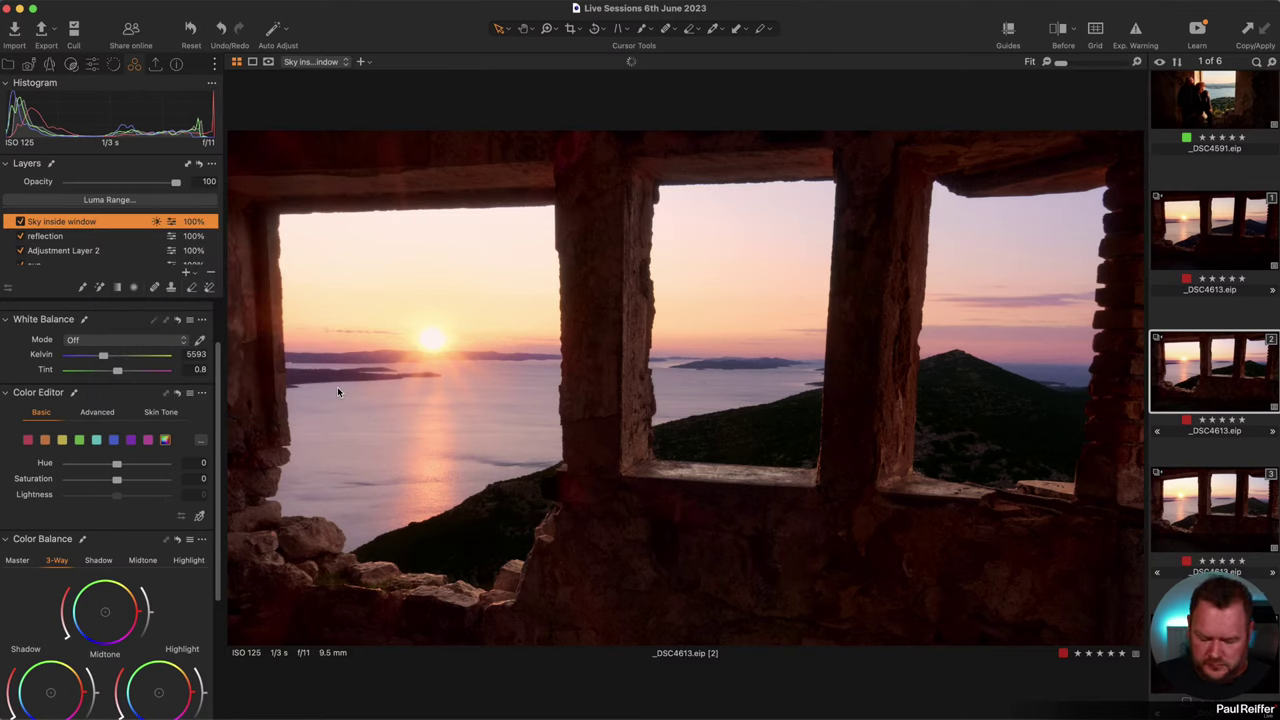
Erase the Sky inside window mask from the sea, land and lower-left rocks using an enlarged eraser.
key("m")
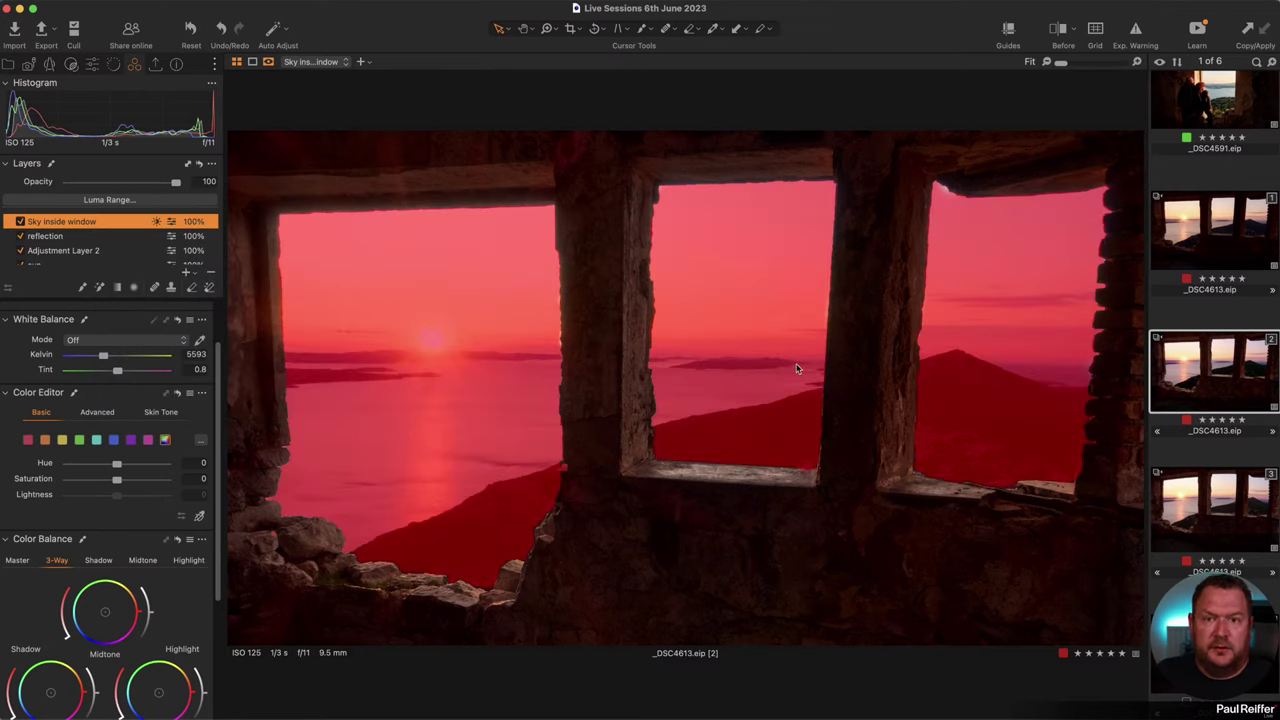
key("m")
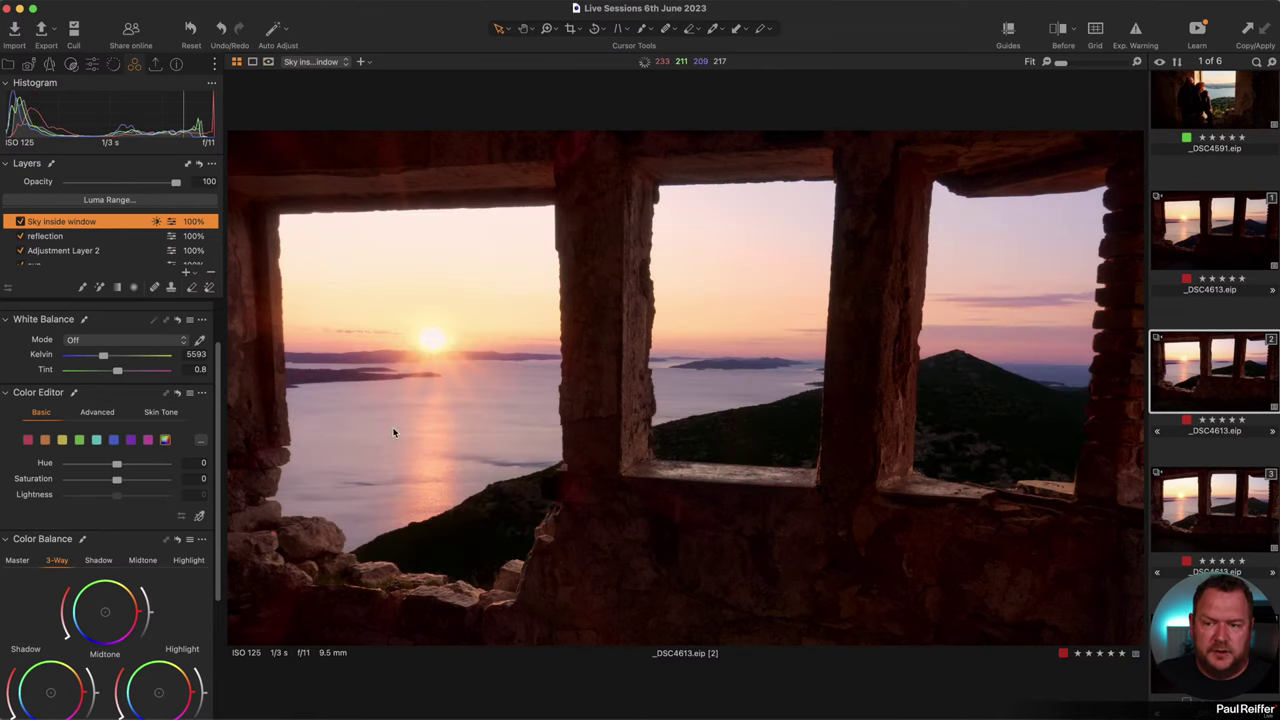
key("m")
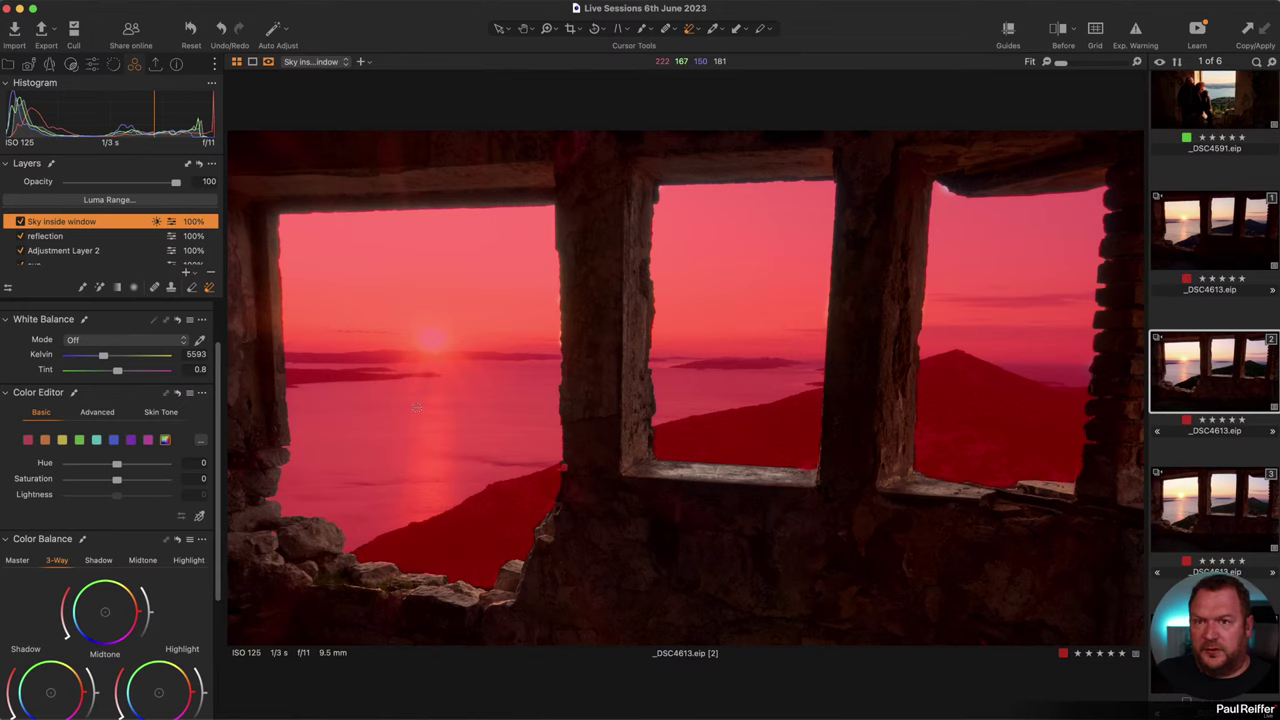
key("b")
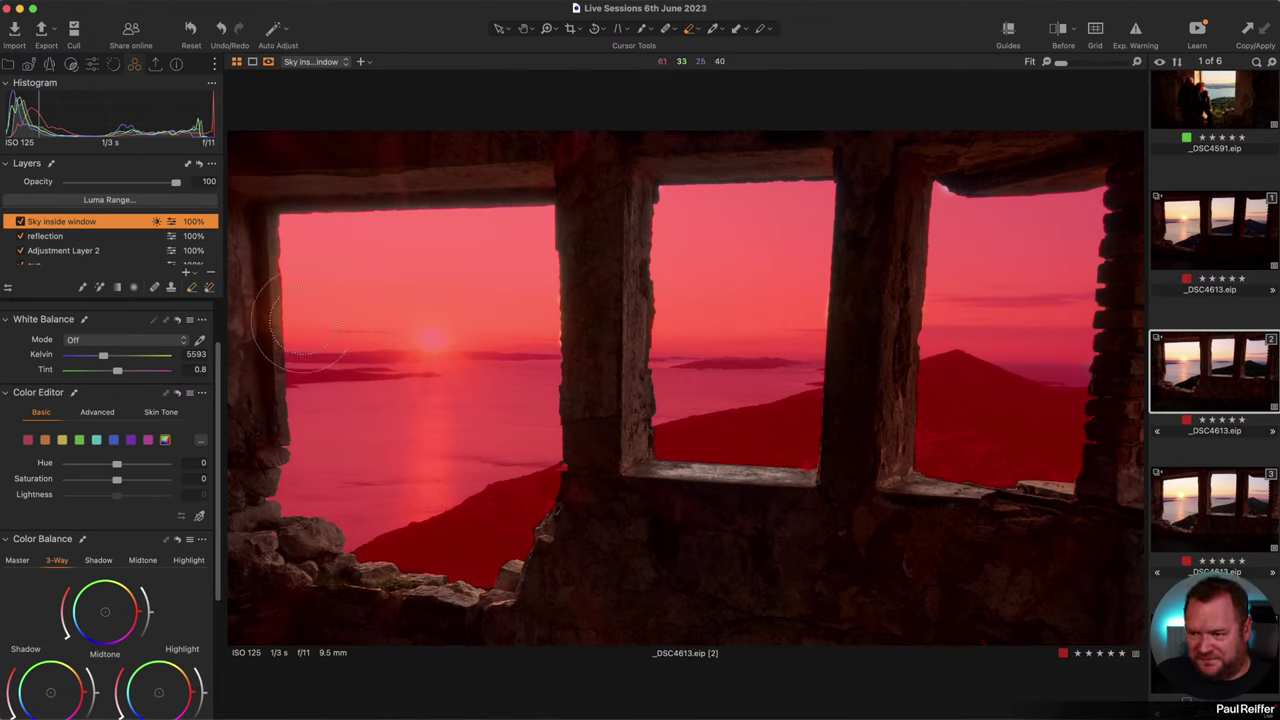
right_click(455, 460)
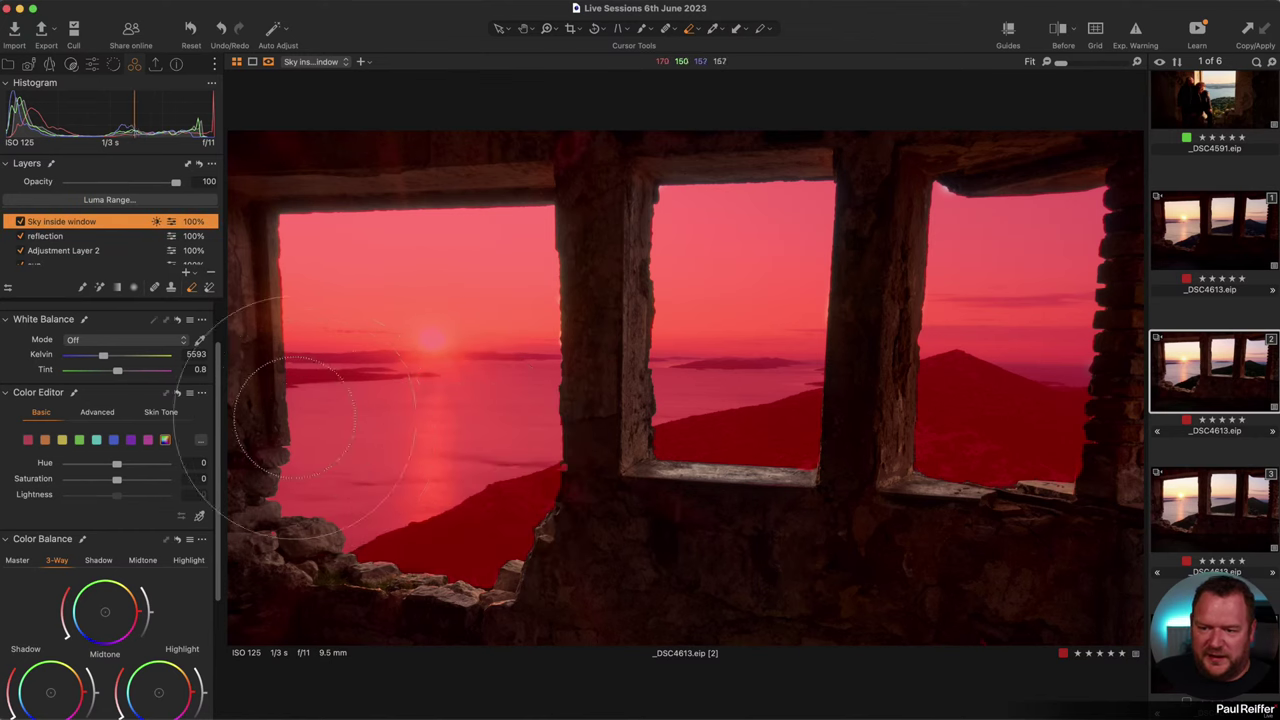
mouse_move(290, 420)
left_mouse_down()
mouse_move(571, 443)
mouse_move(757, 486)
mouse_move(1128, 414)
left_mouse_up()
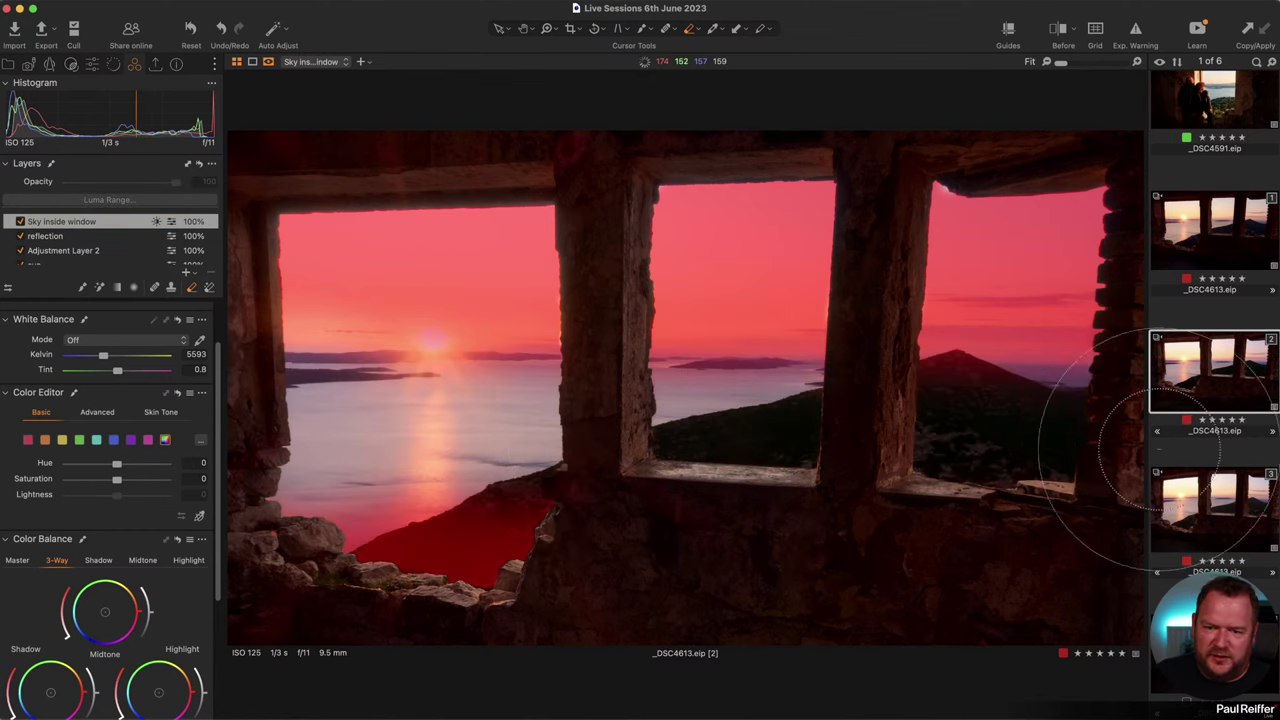
left_click_drag(230, 485, 429, 529)
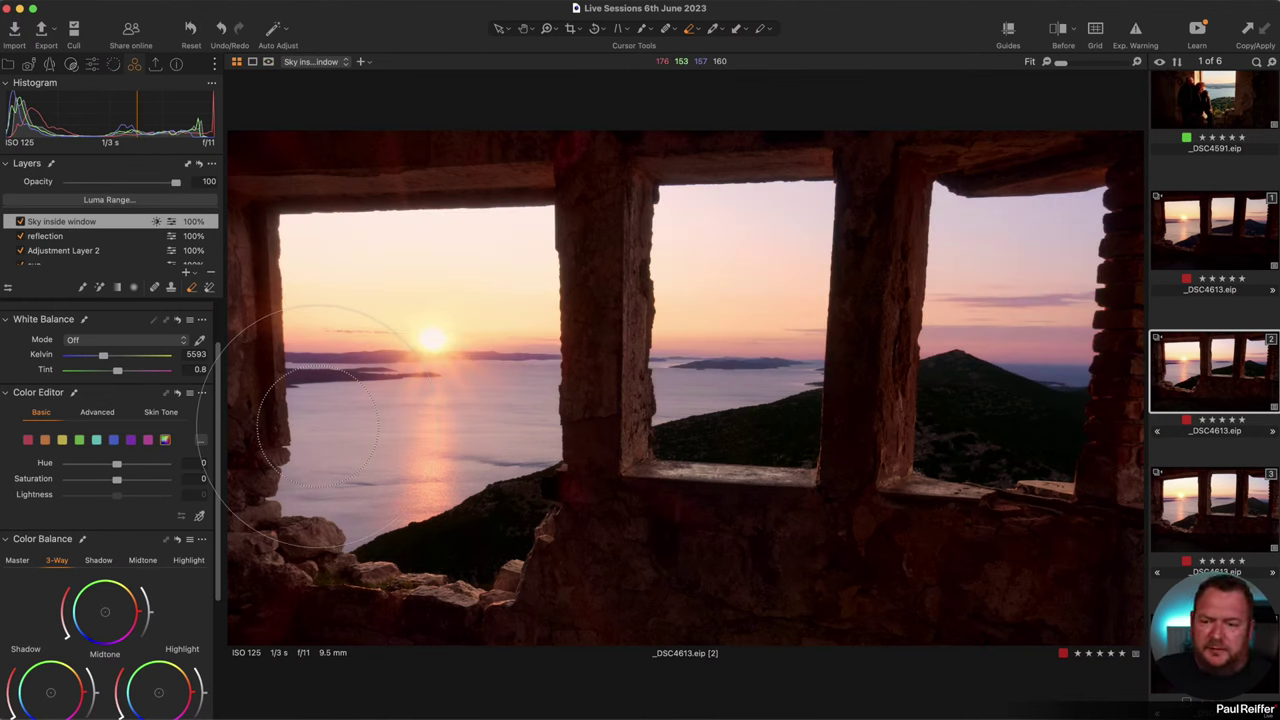
Lower the Sky inside window layer's HDR White to -62.
left_click(91, 66)
scroll(147, 533, "up", 1)
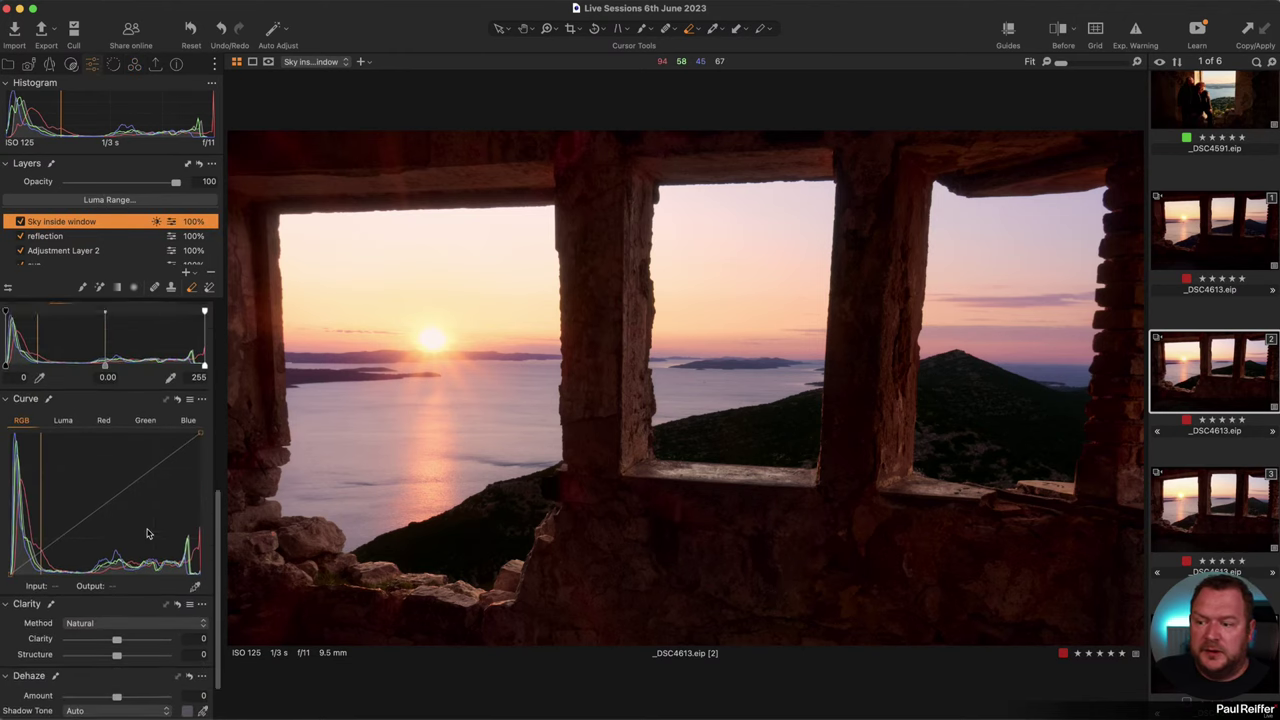
scroll(147, 533, "up", 10)
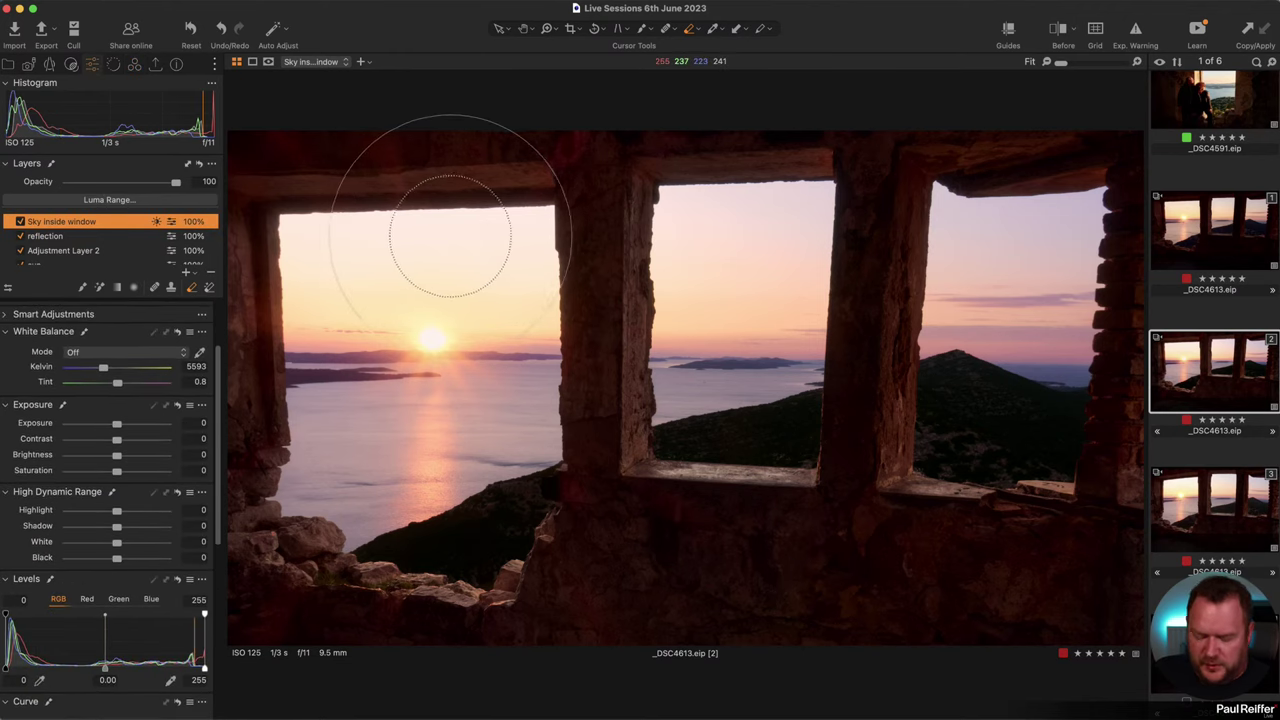
key("v")
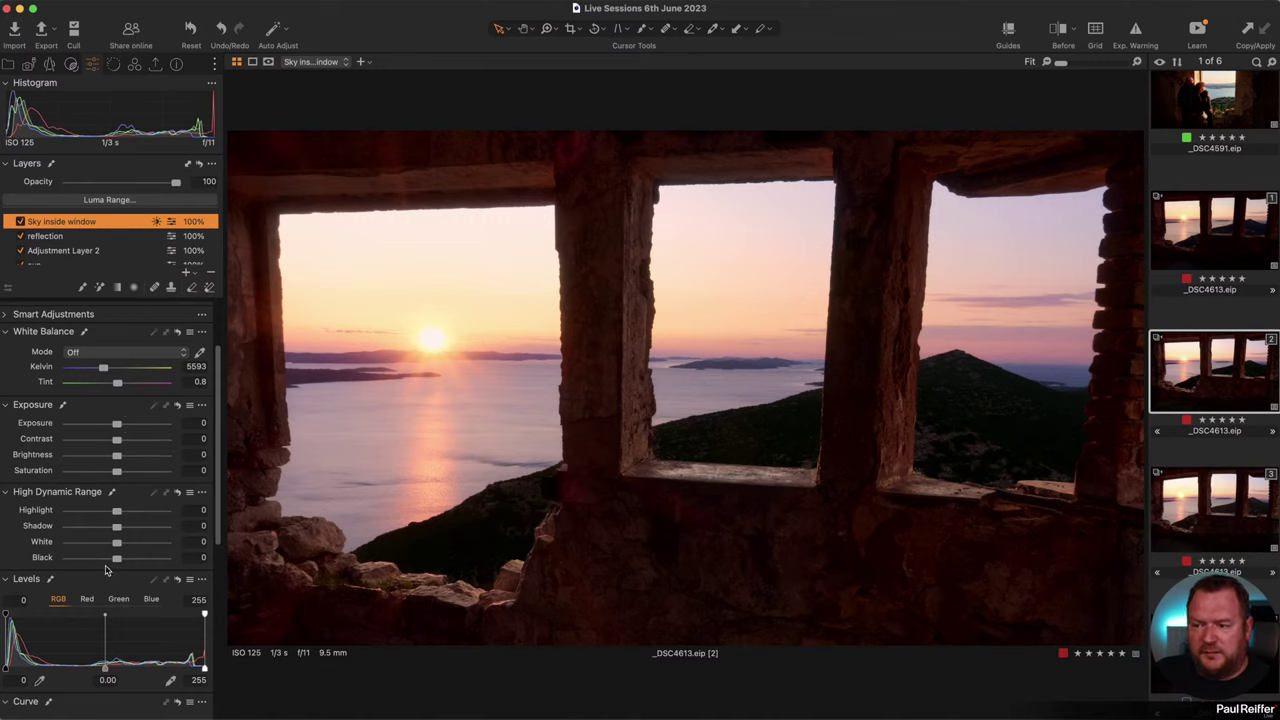
left_click_drag(117, 542, 86, 543)
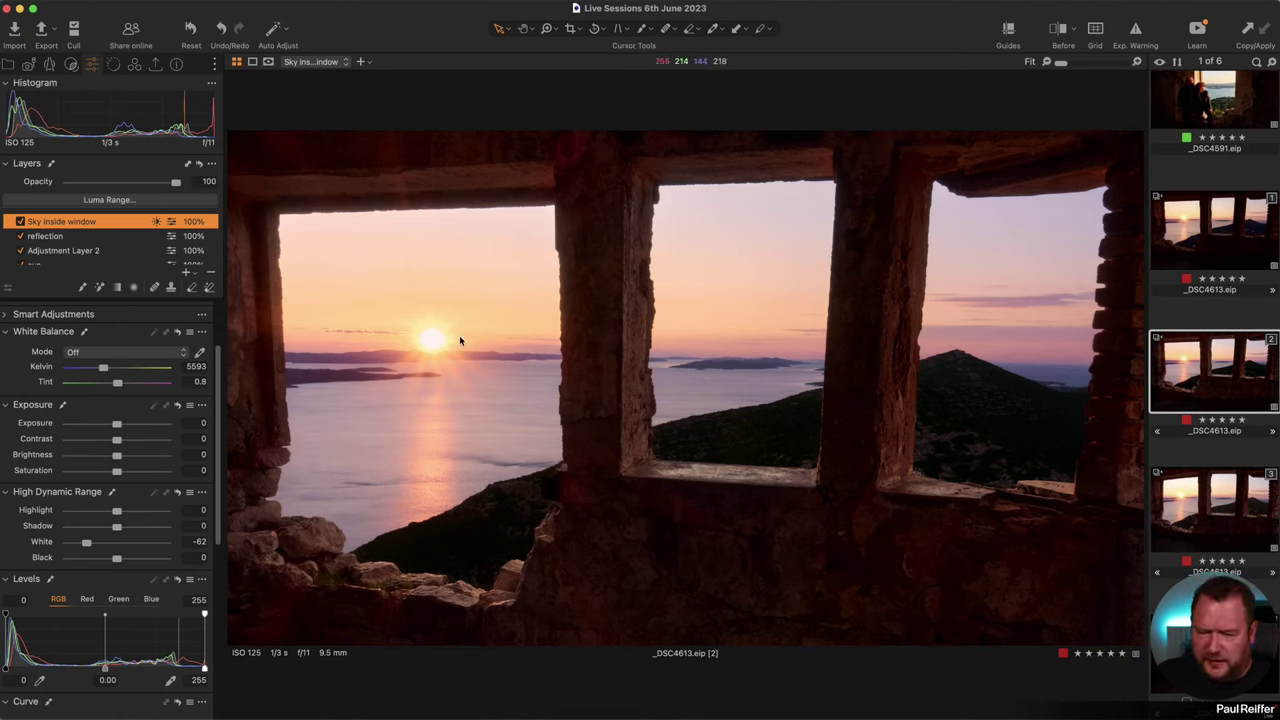
Touch up the mask near the sun and pillar, then view it in black and white.
key("b")
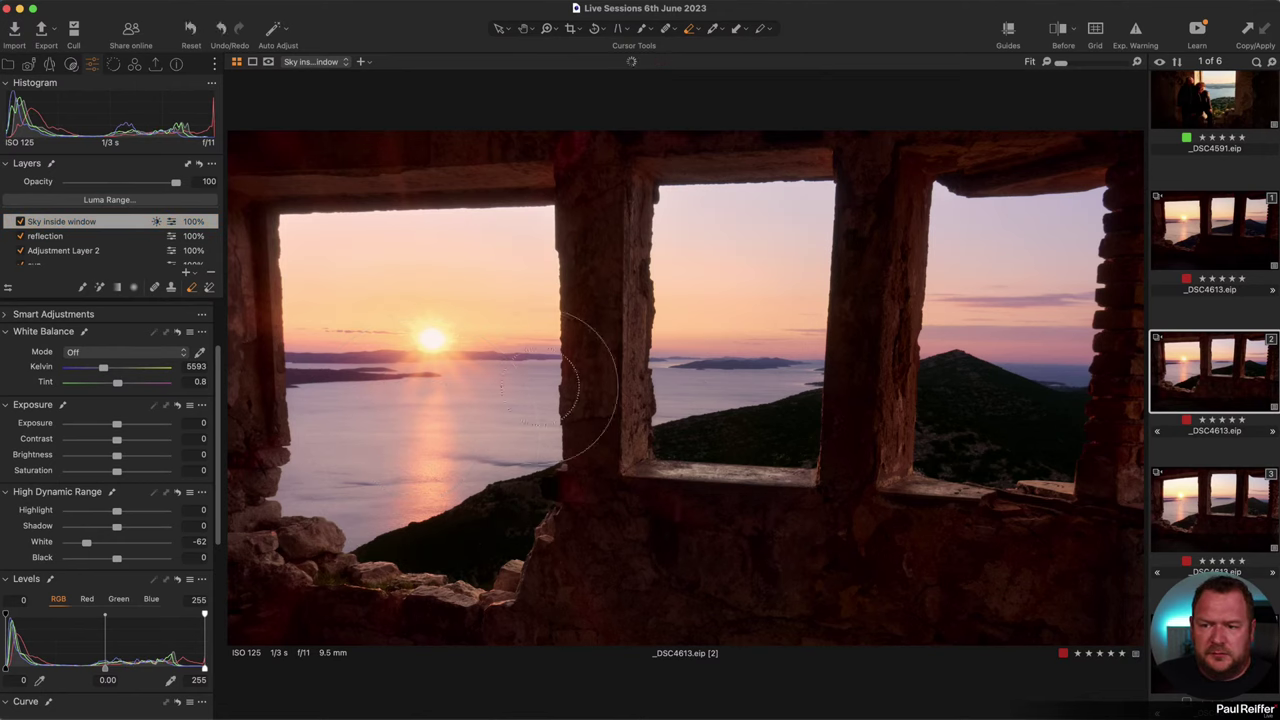
left_click_drag(476, 345, 510, 355)
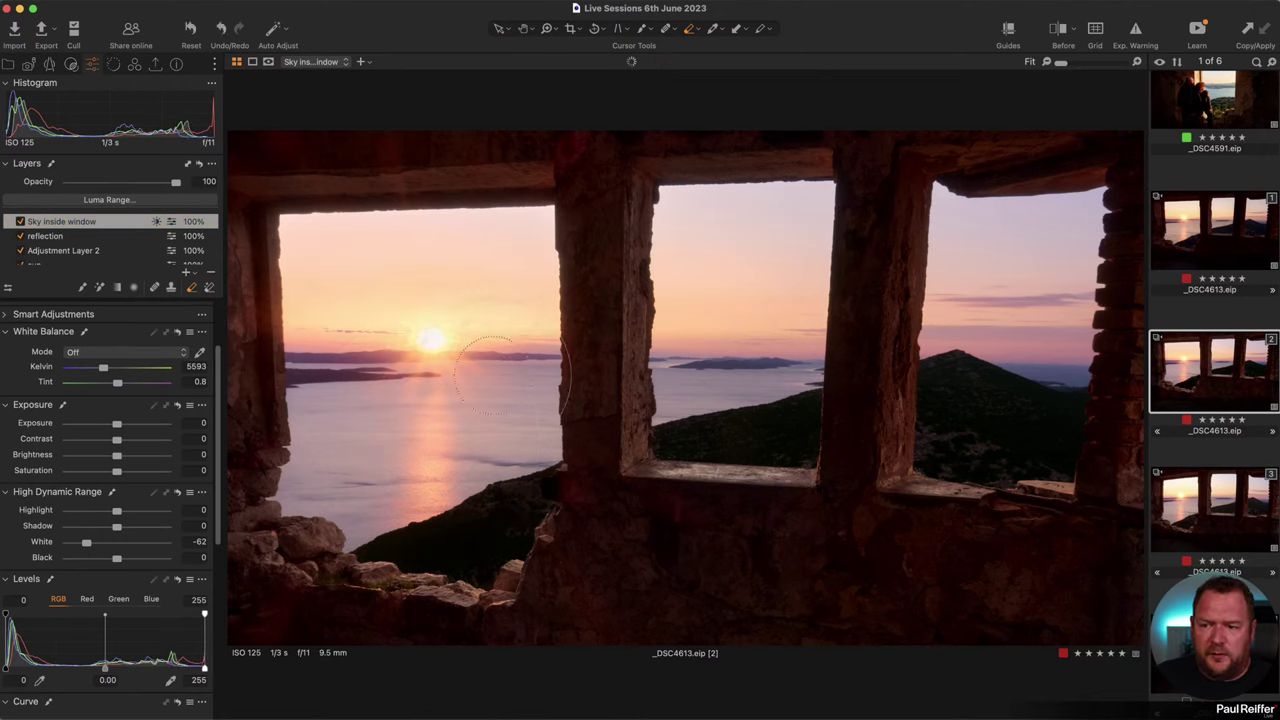
right_click(396, 393)
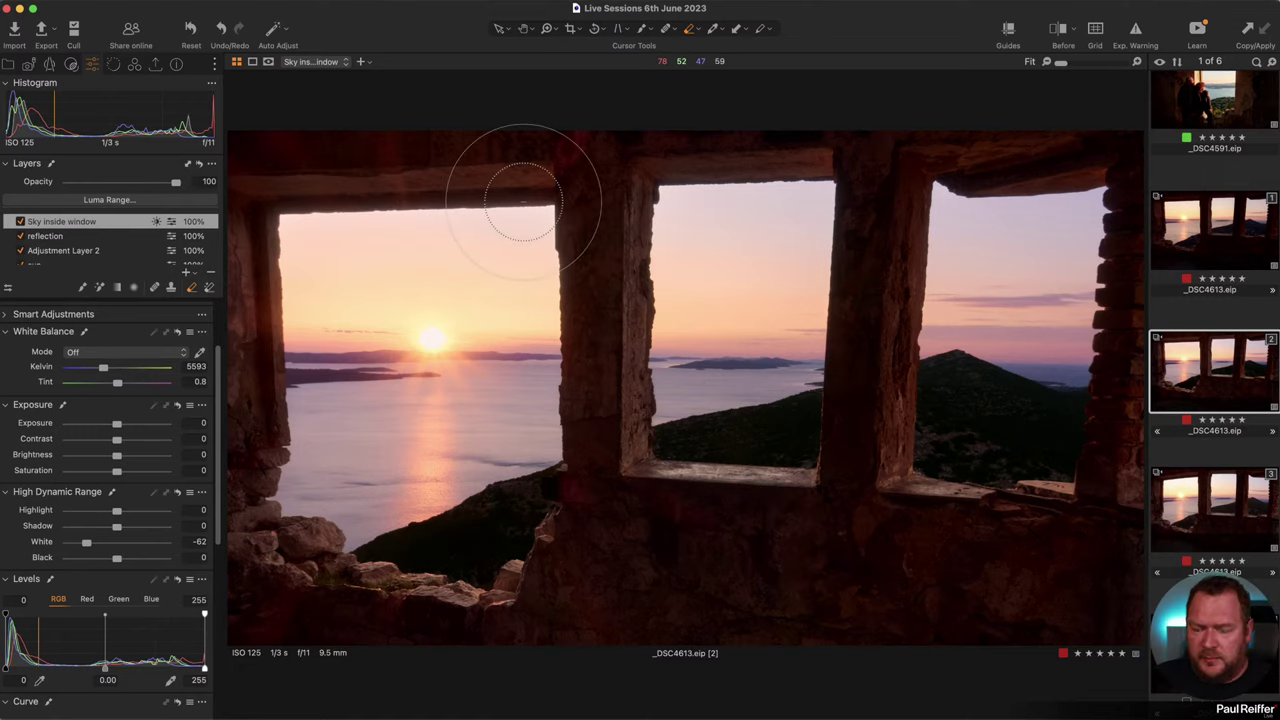
key("m")
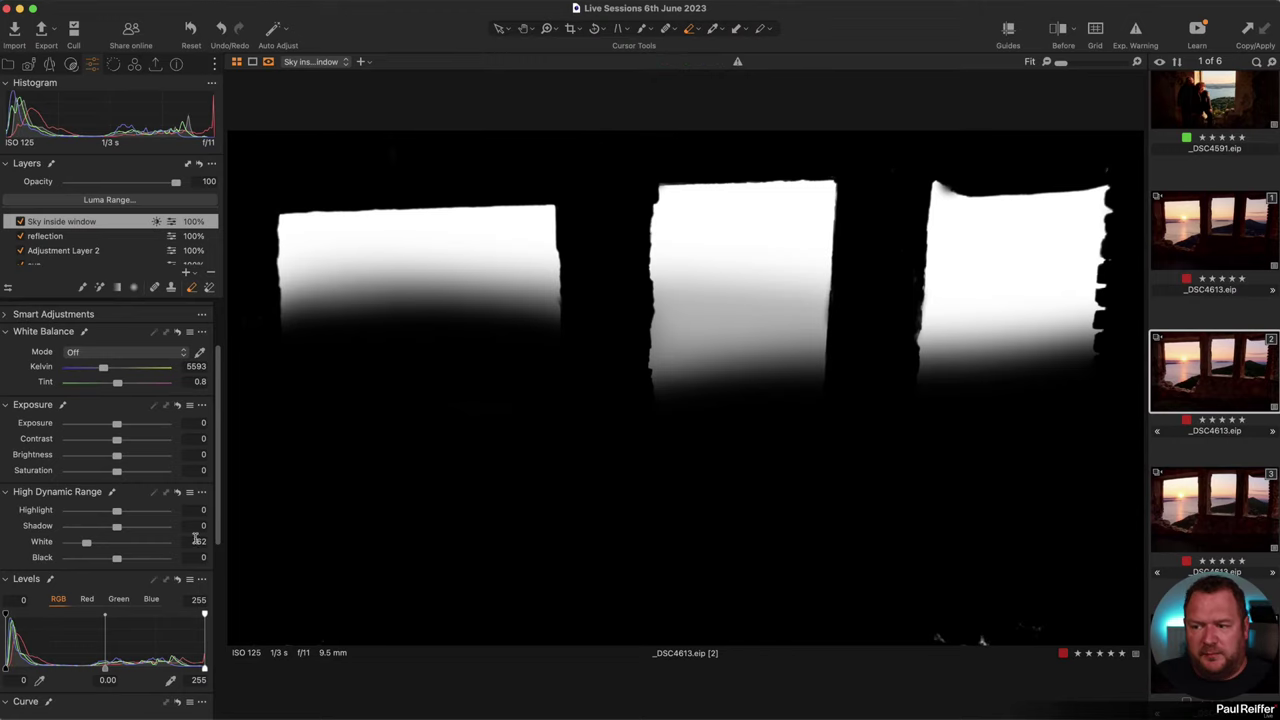
Set the Sky inside window layer's HDR Highlight to about -16 and check its mask overlay.
key("m")
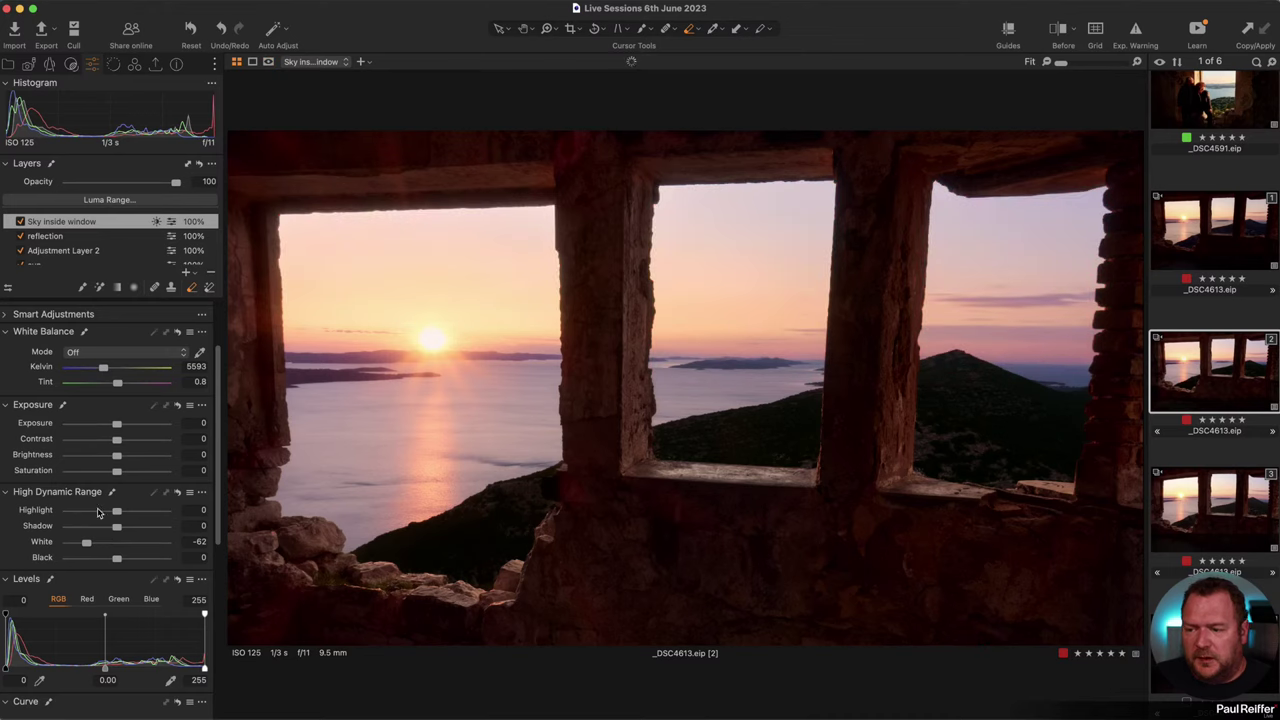
left_click(87, 512)
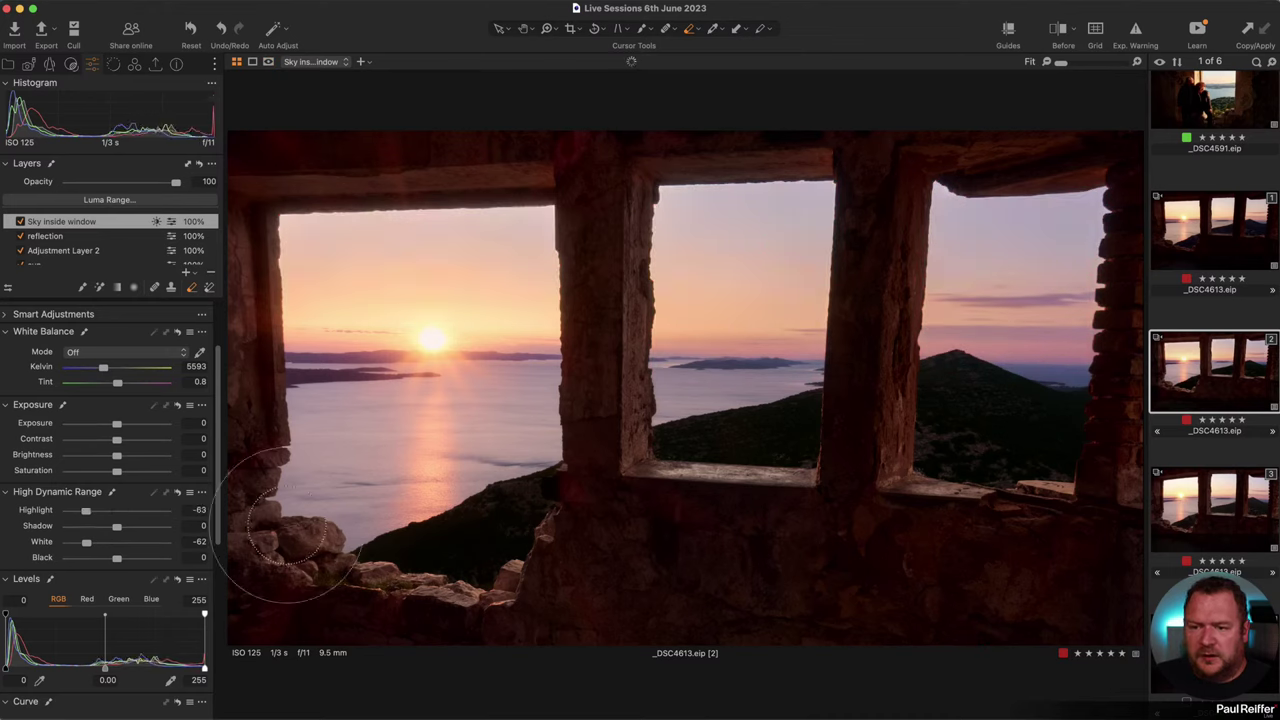
left_click_drag(100, 515, 112, 512)
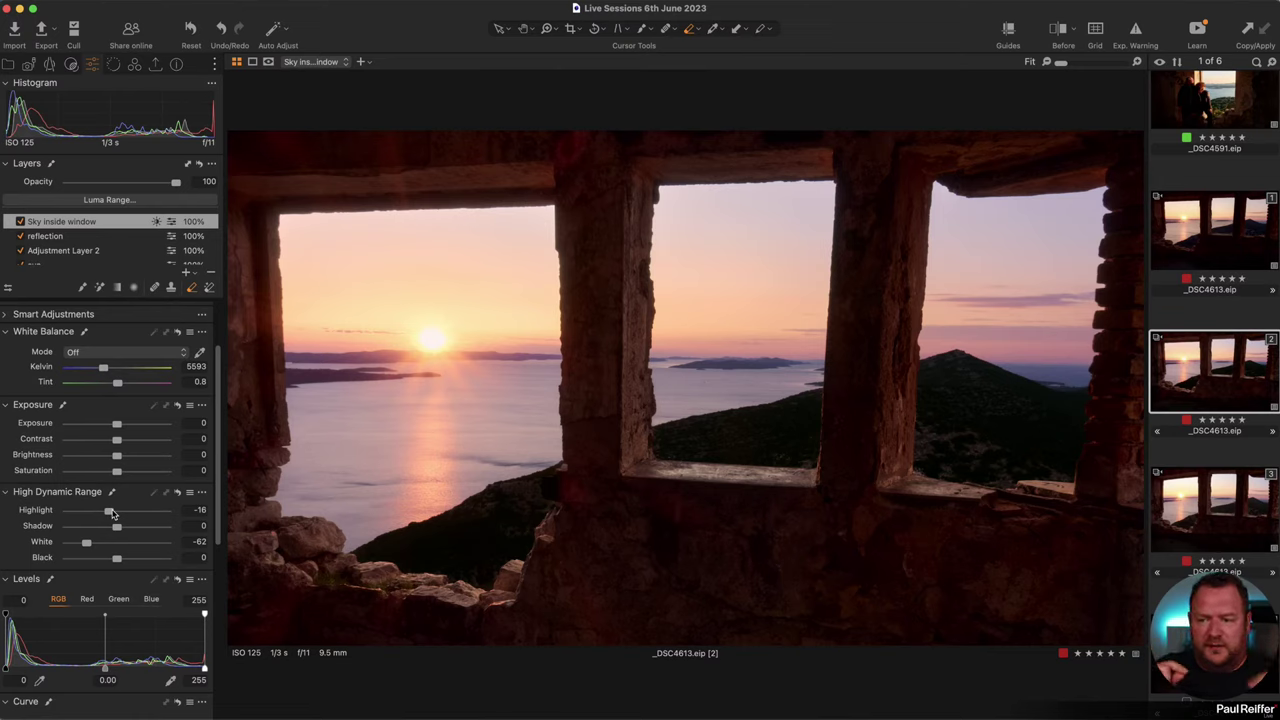
key("m")
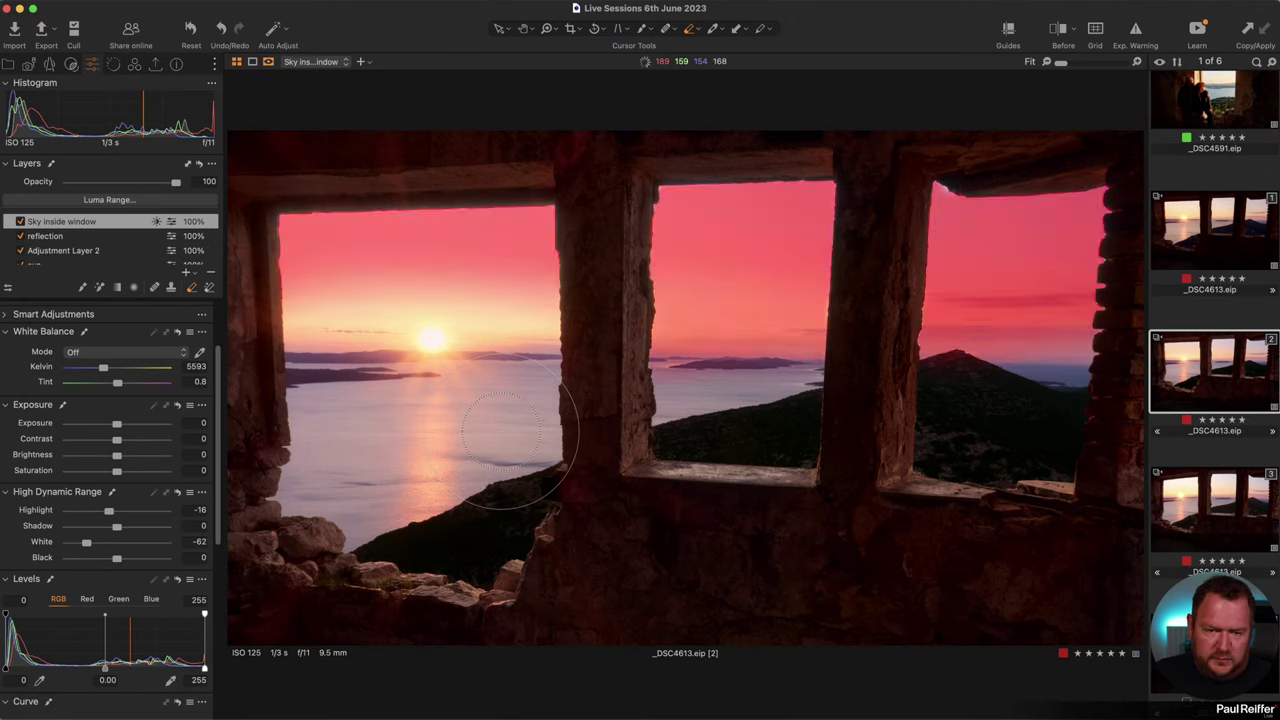
key("m")
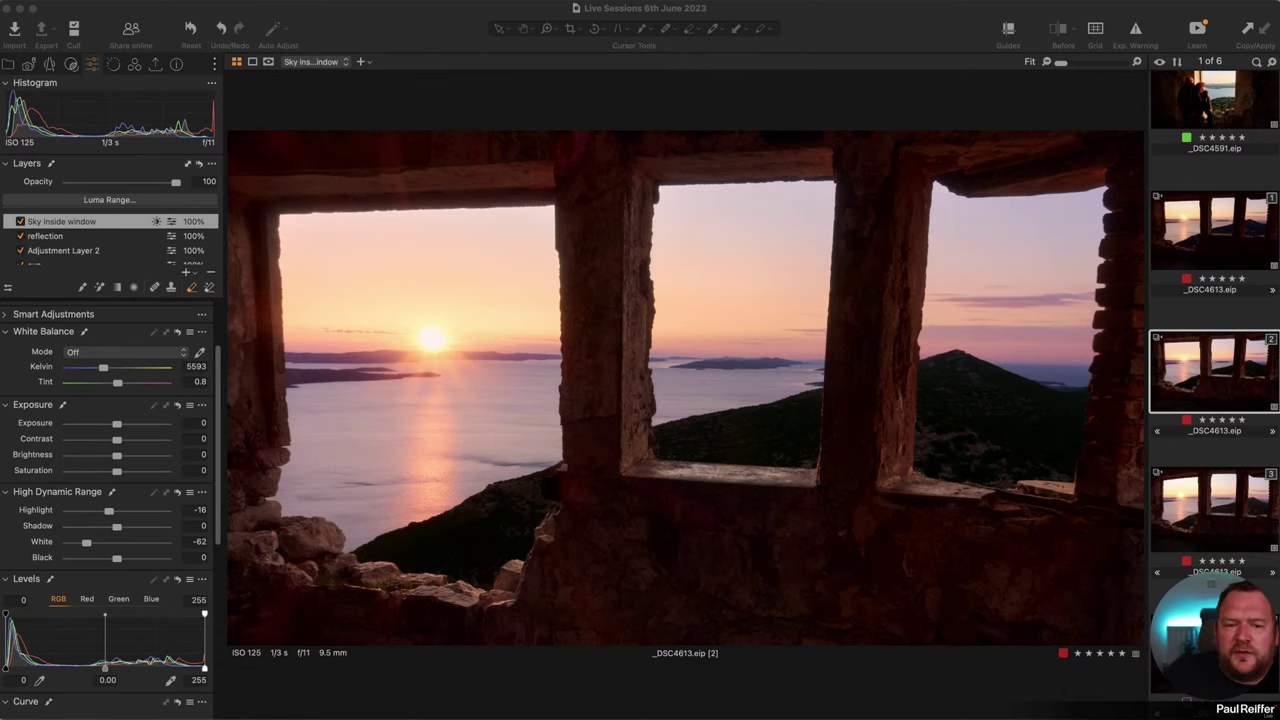
left_click(1240, 492)
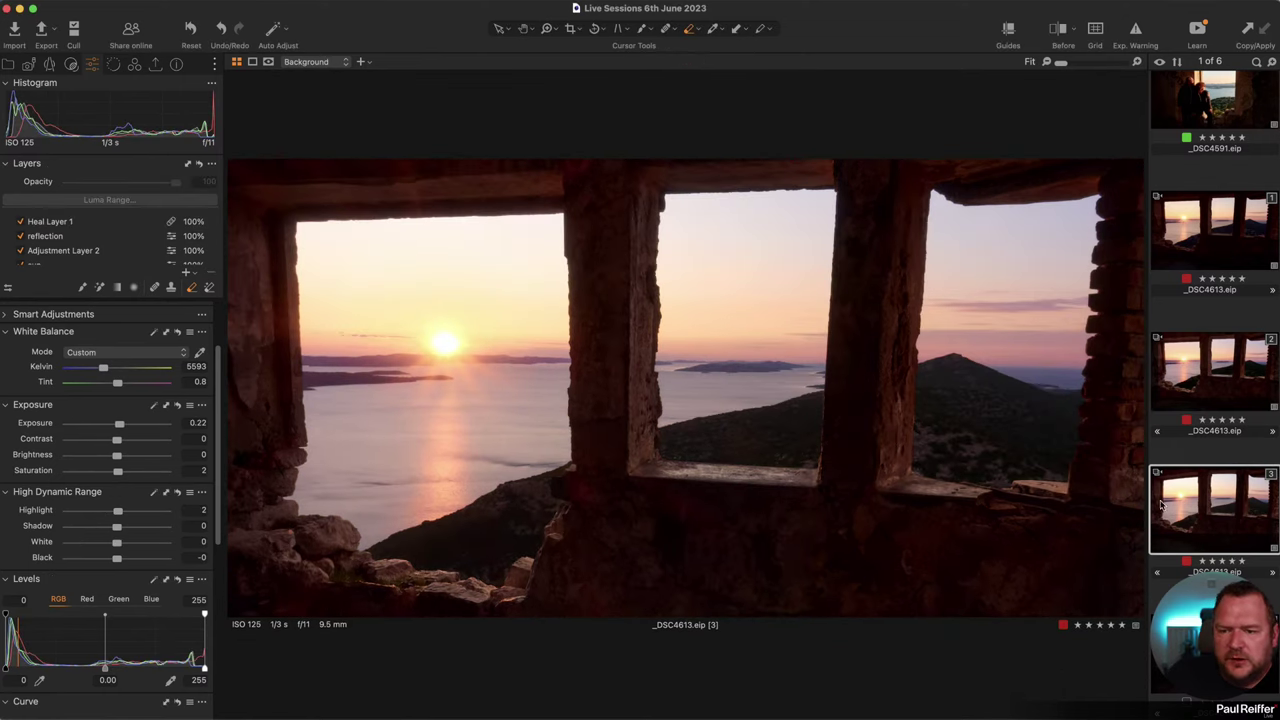
left_click(1207, 377)
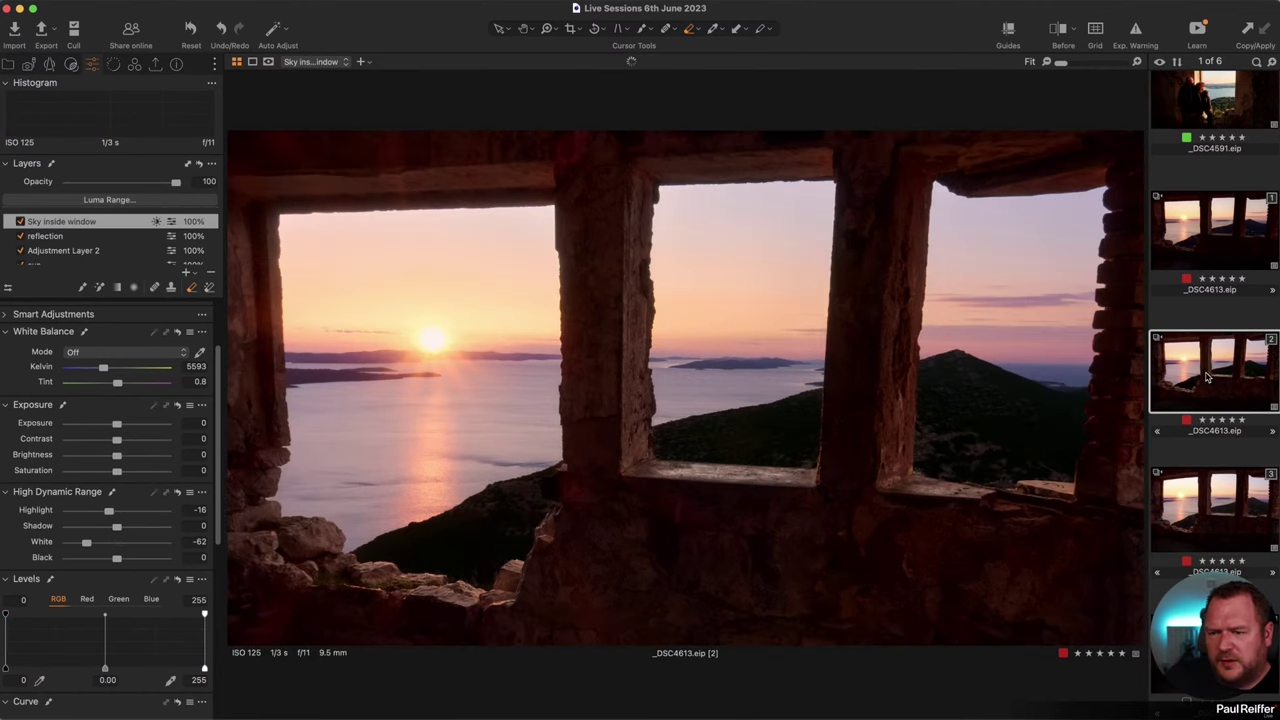
left_click(1230, 507)
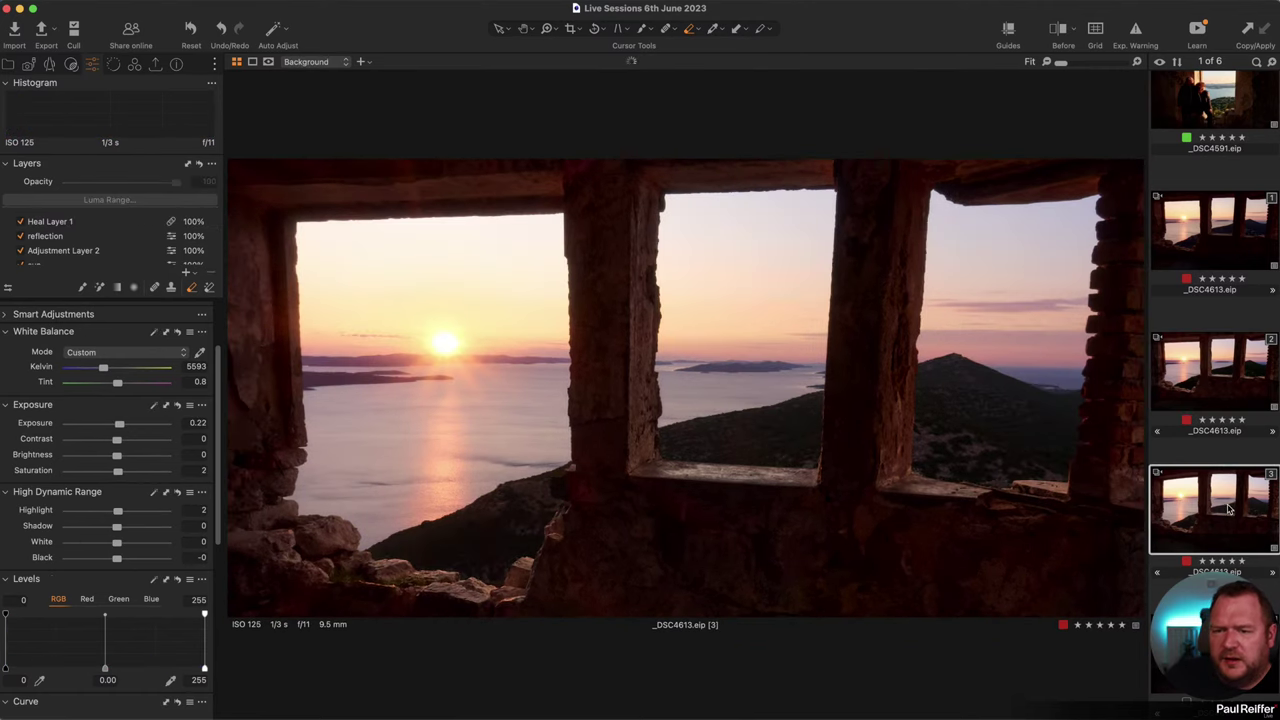
left_click(1217, 386)
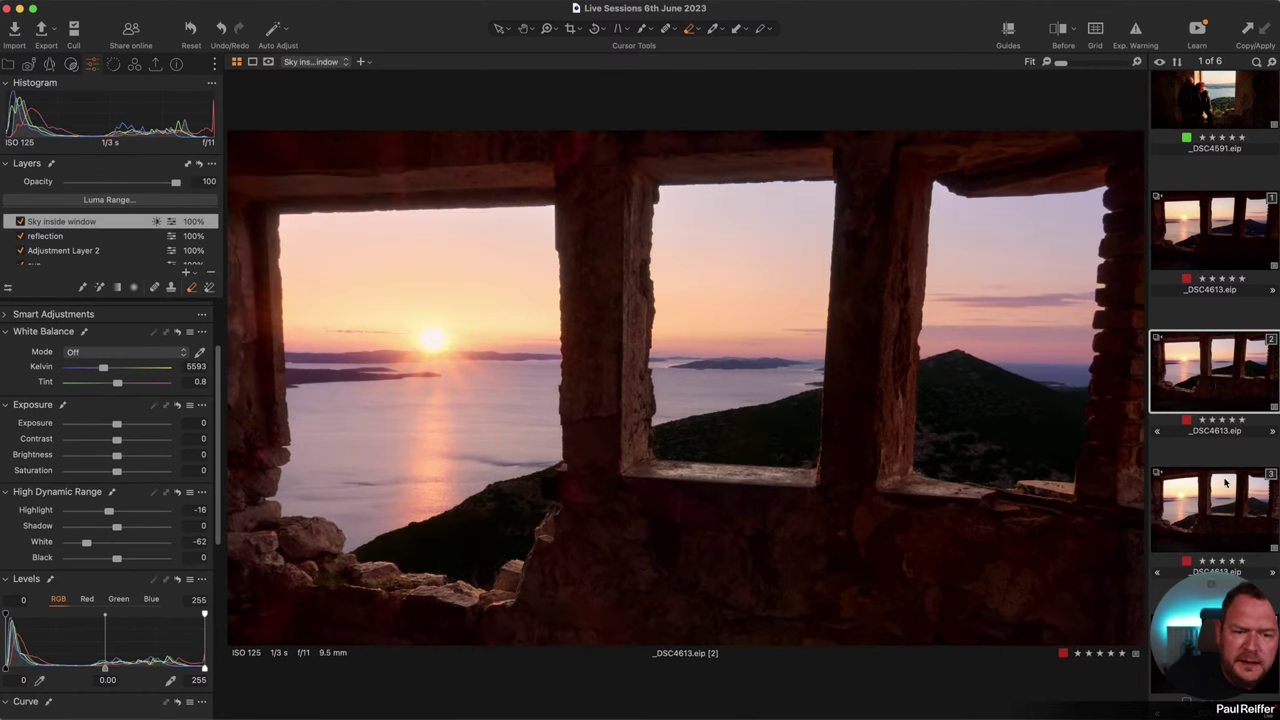
left_click(1233, 511)
left_click(1201, 233)
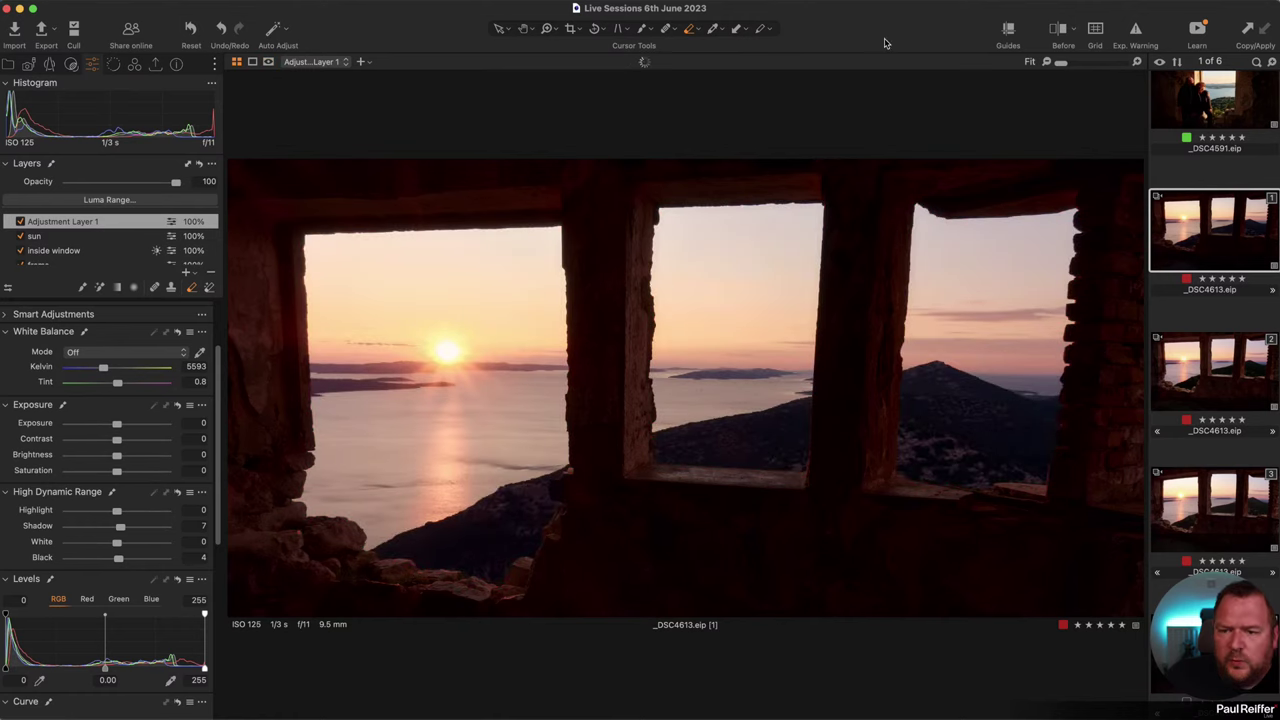
left_click(1183, 380)
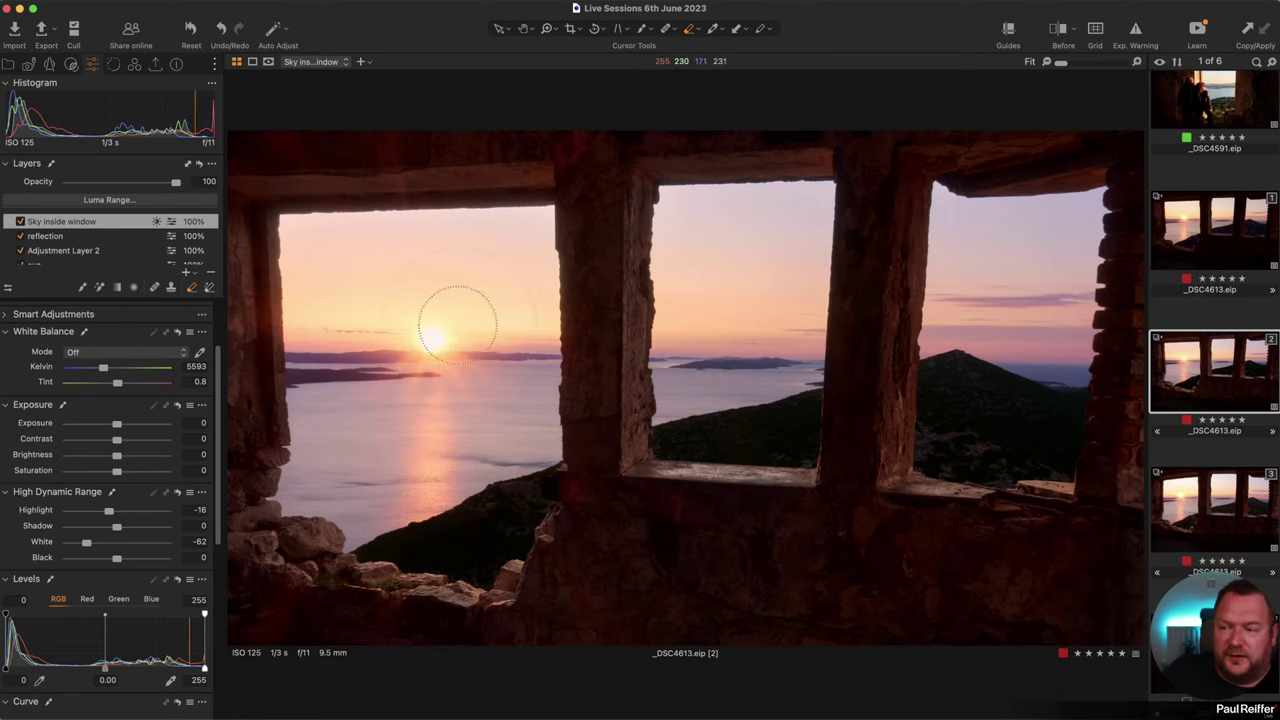
scroll(69, 230, "down", 3)
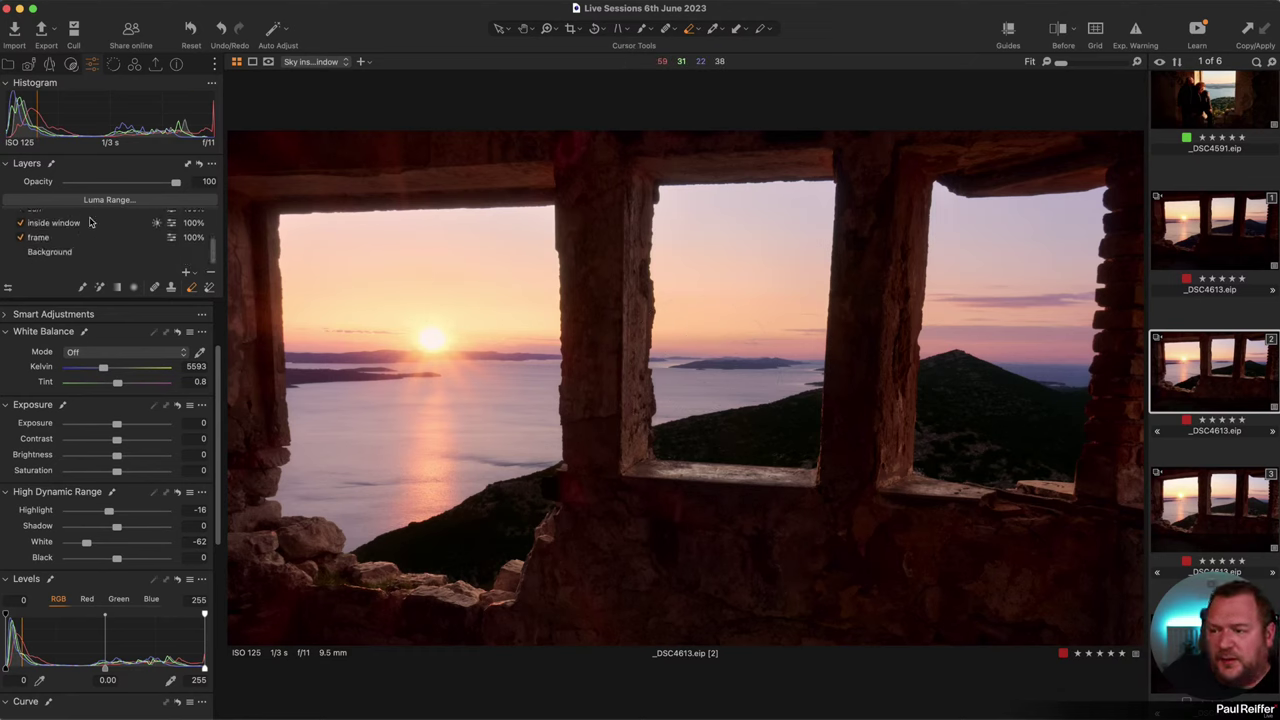
scroll(93, 223, "up", 1)
left_click(93, 221)
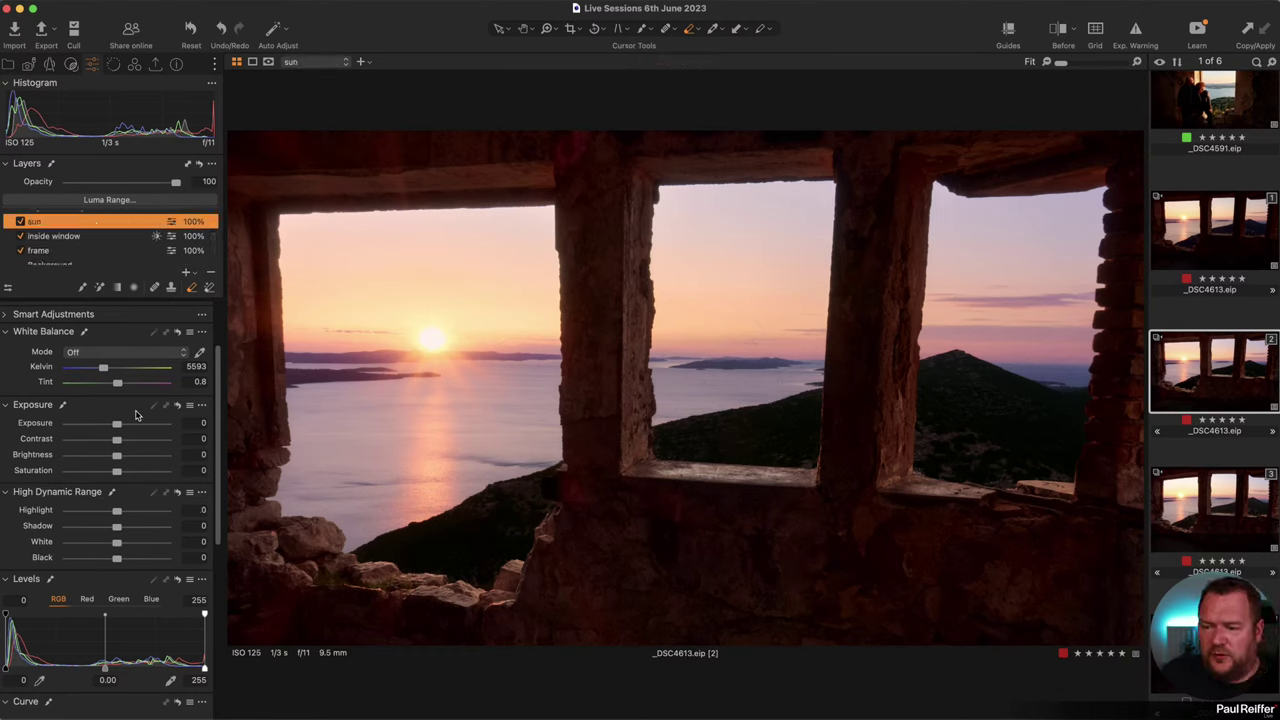
scroll(213, 432, "down", 3)
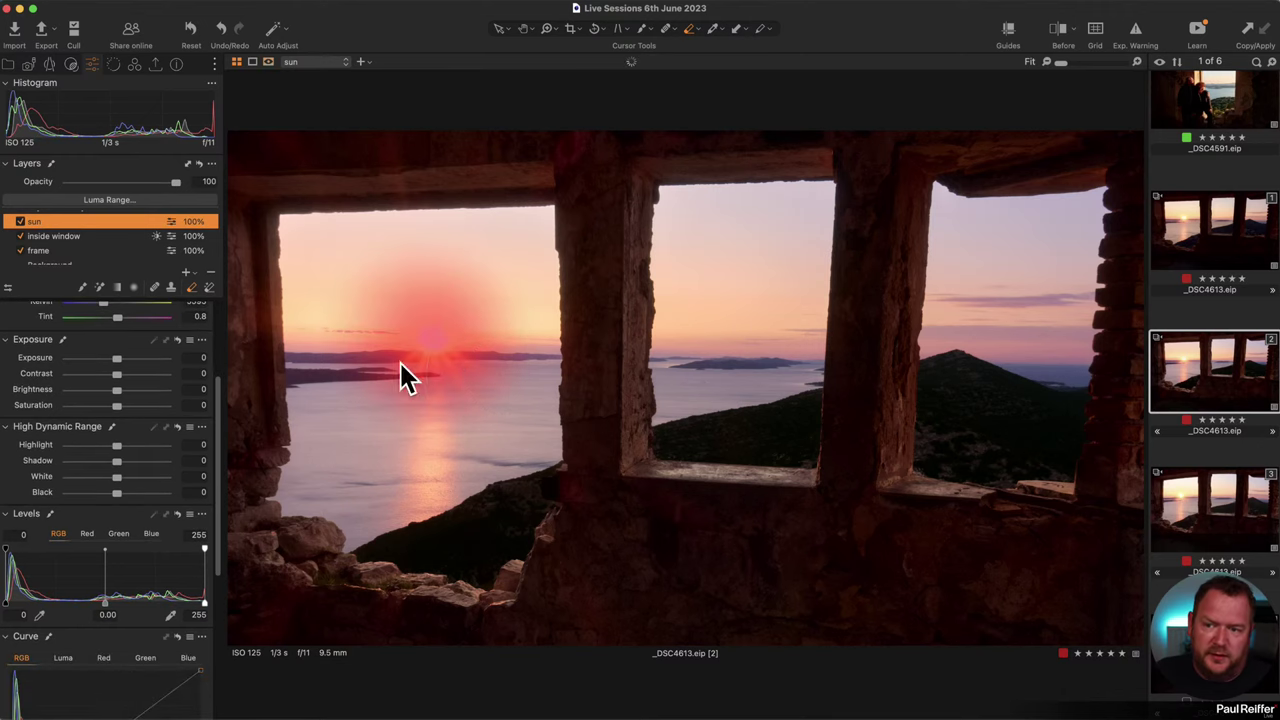
scroll(178, 465, "down", 1)
scroll(178, 465, "down", 8)
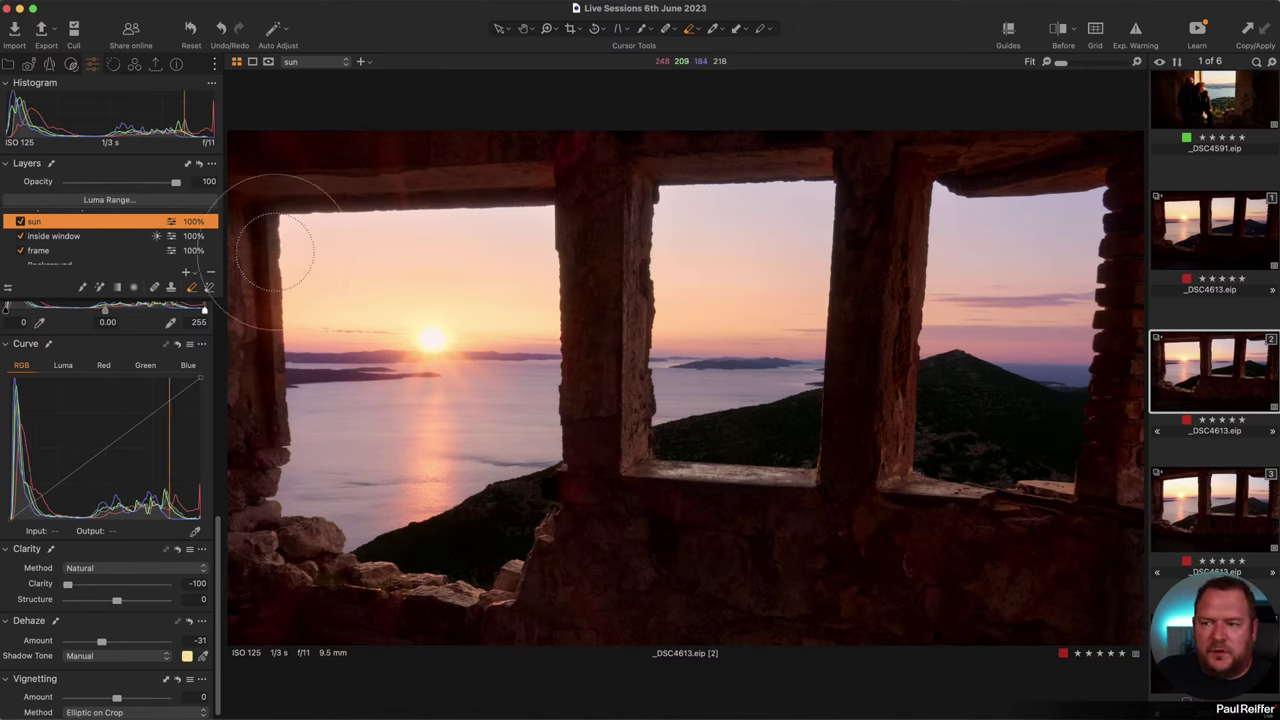
Add a new adjustment layer named 'Sun 2 - Clarity'.
left_click(185, 271)
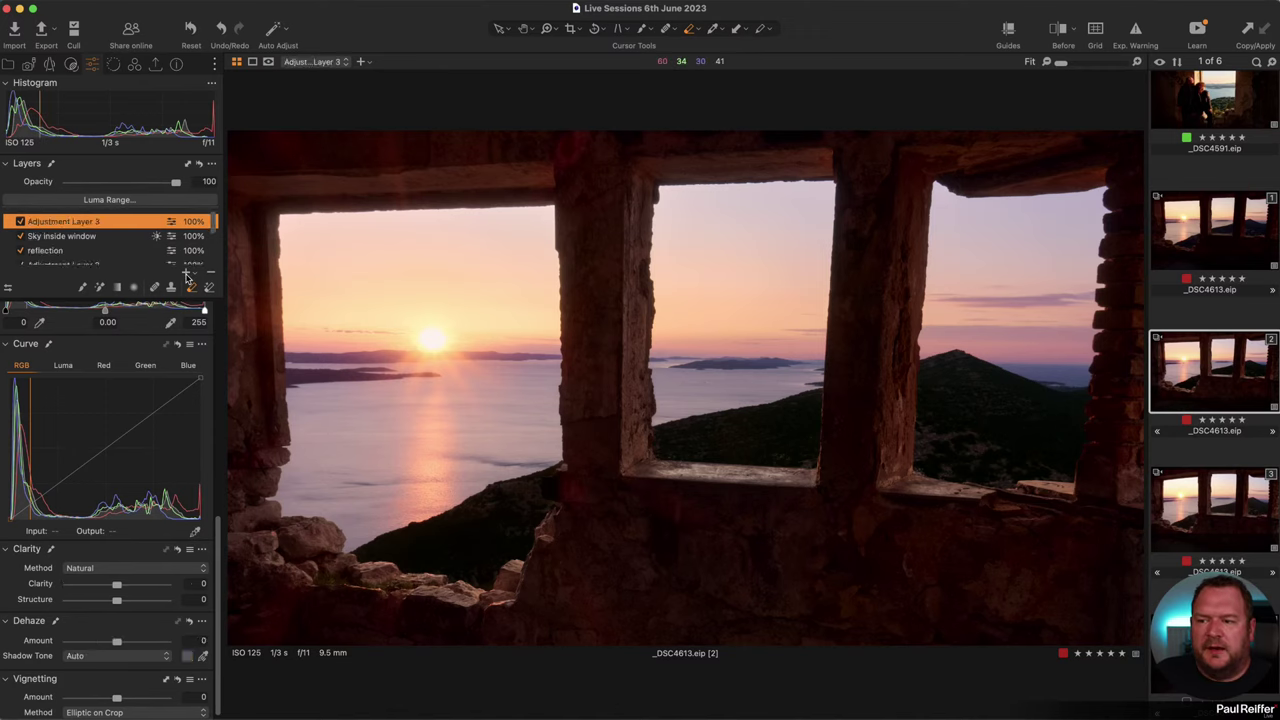
double_click(89, 224)
type("Sun 2 -")
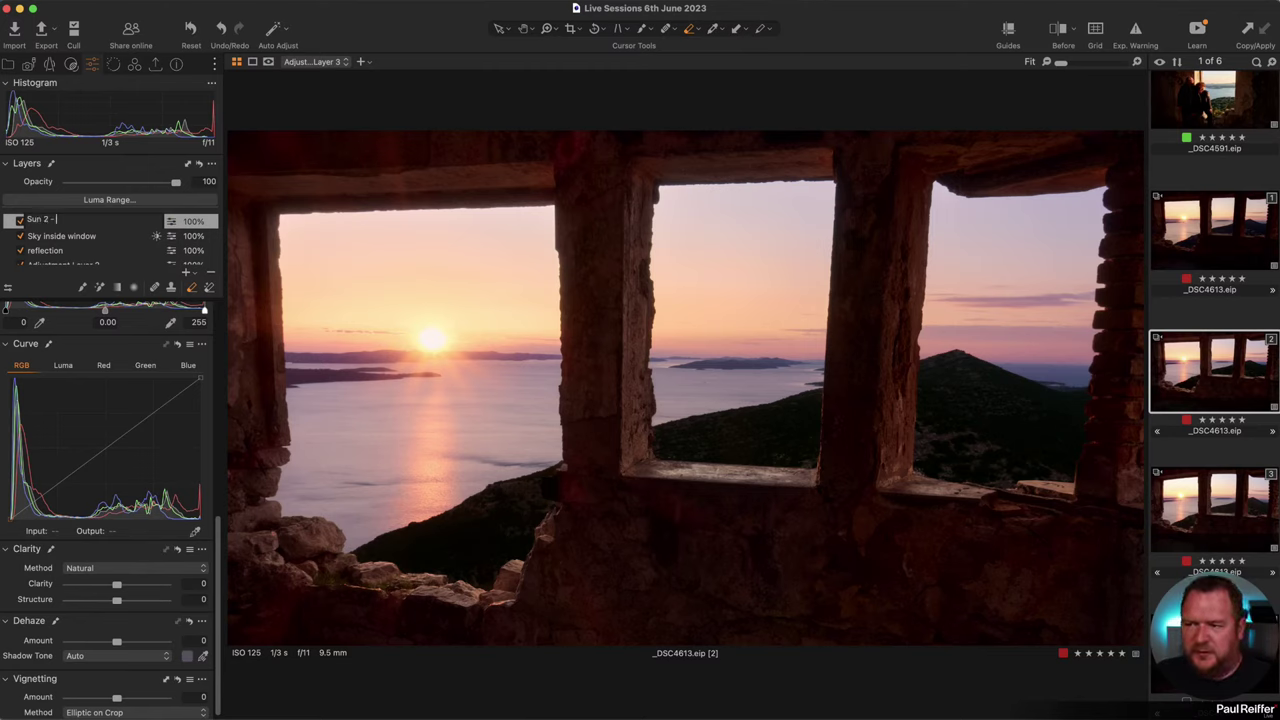
type(" Clarity")
key("Return")
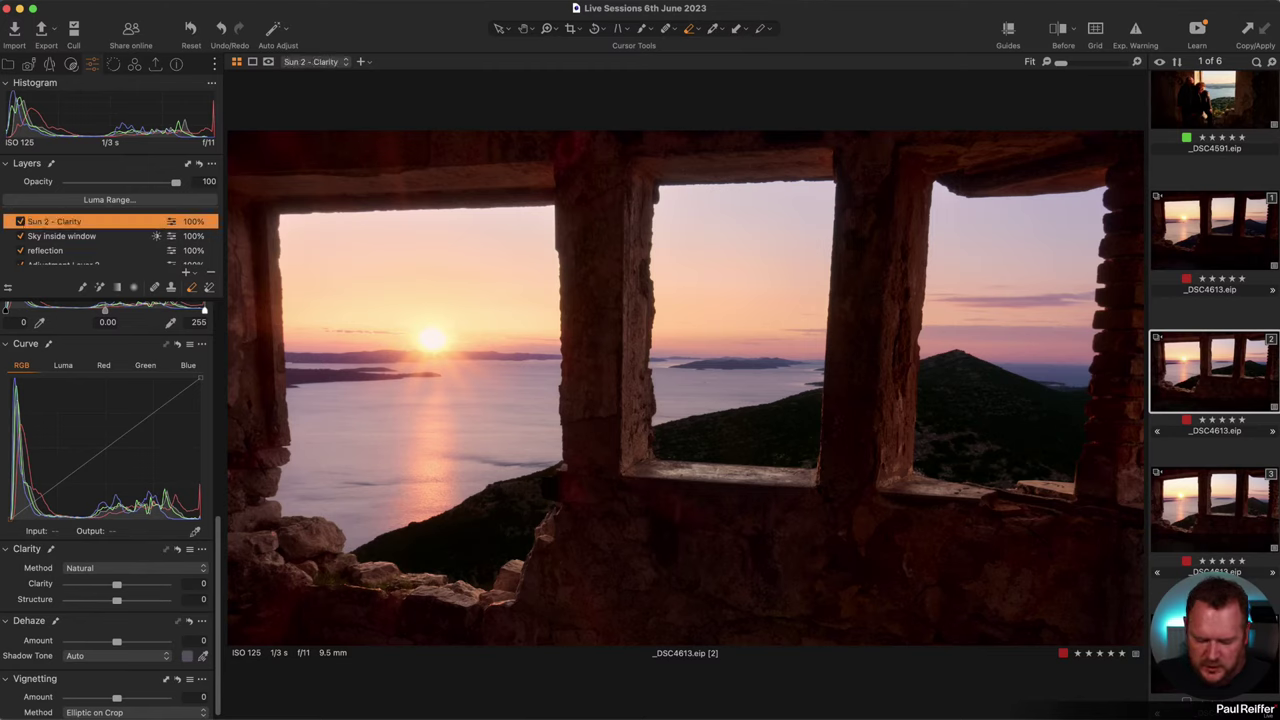
Paint a soft mask over the sun with a brush enlarged to 498, then 937, and check it.
key("b")
right_click(430, 337)
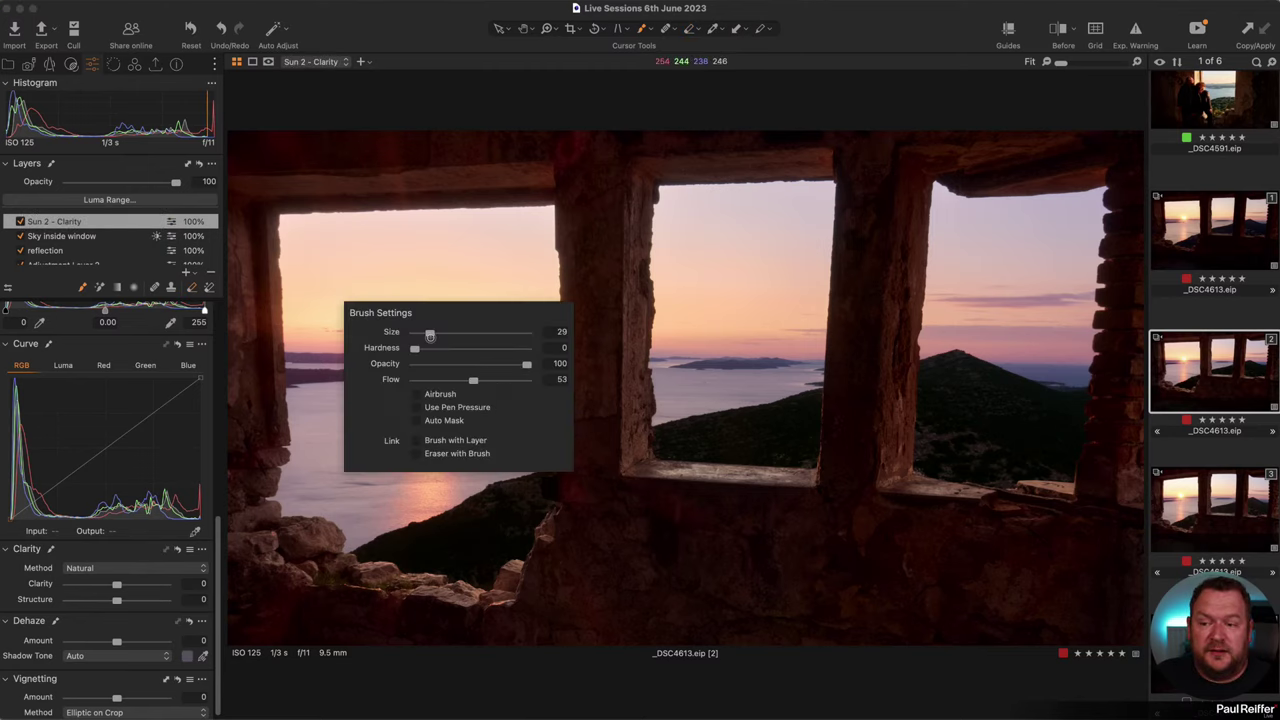
left_click_drag(430, 336, 459, 334)
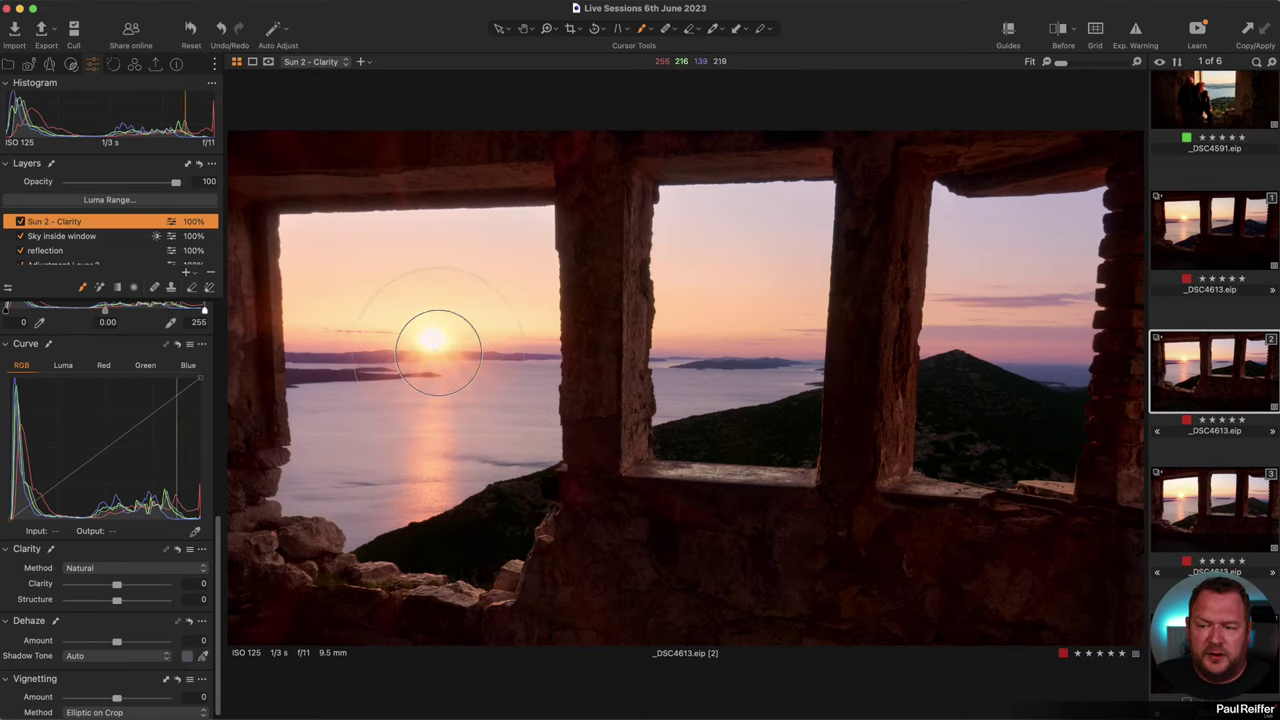
left_click(432, 345)
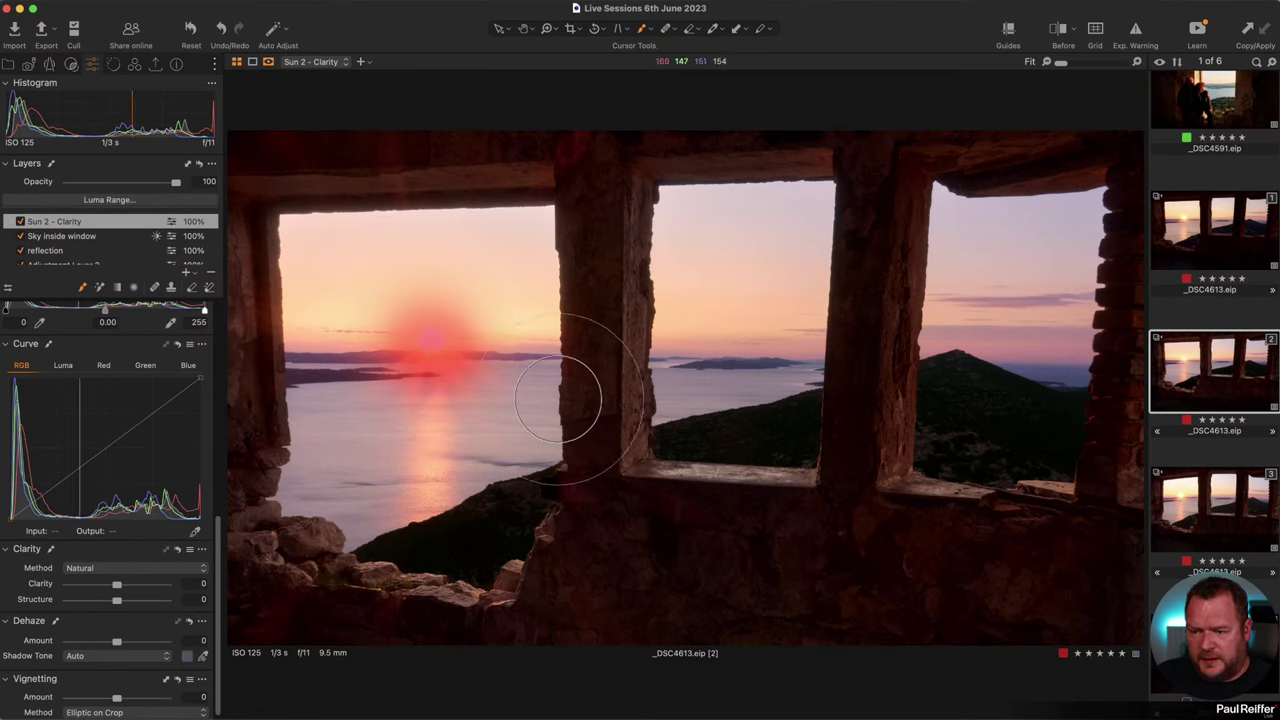
right_click(443, 332)
left_click_drag(443, 344, 455, 344)
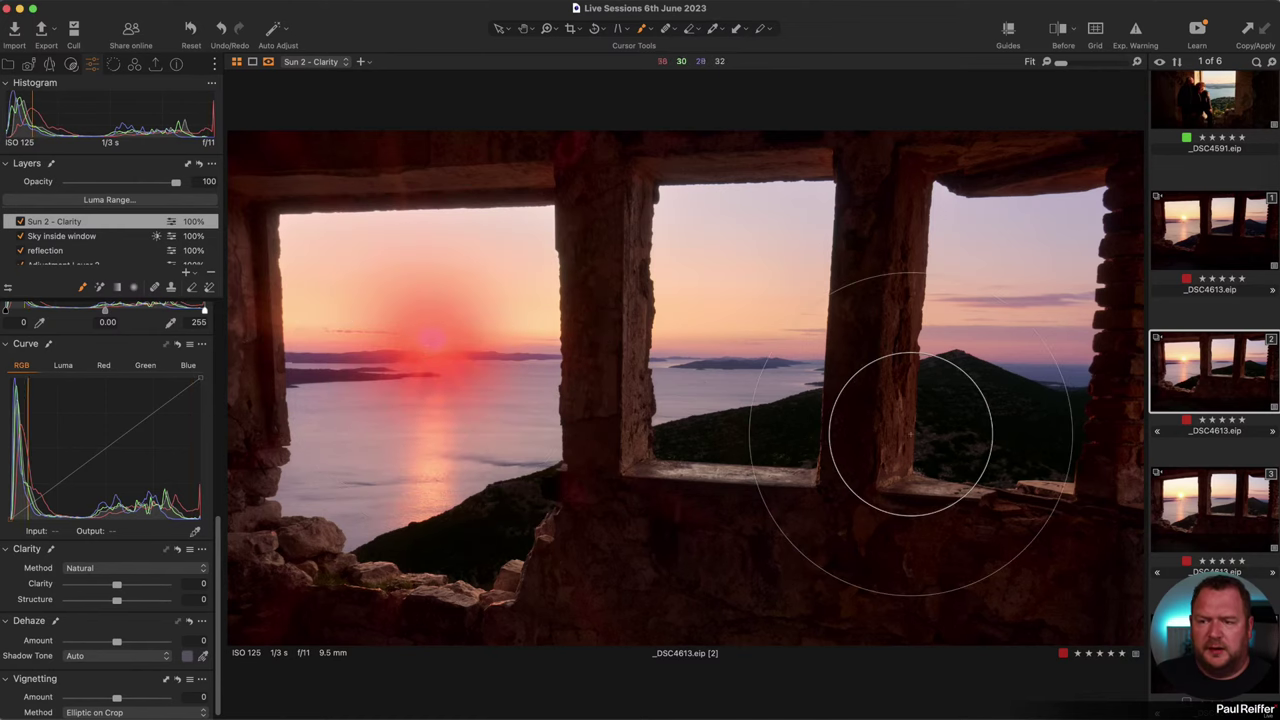
key("alt+m")
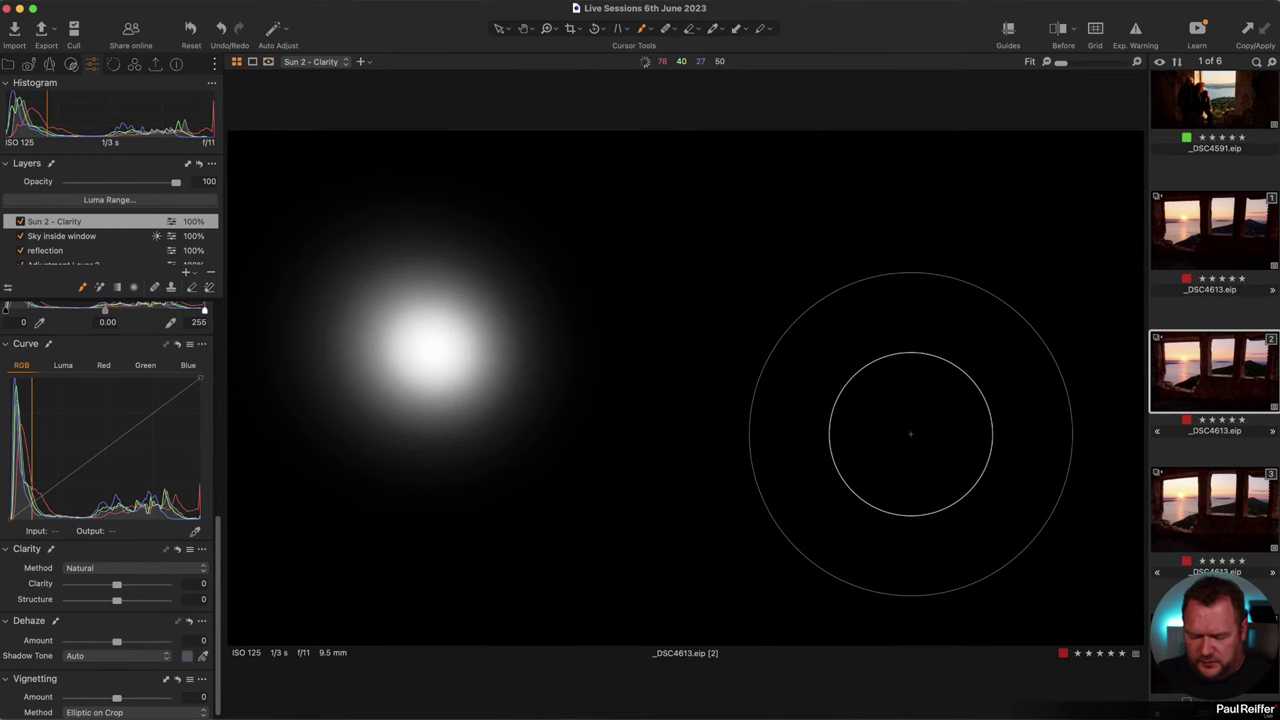
key("alt+m")
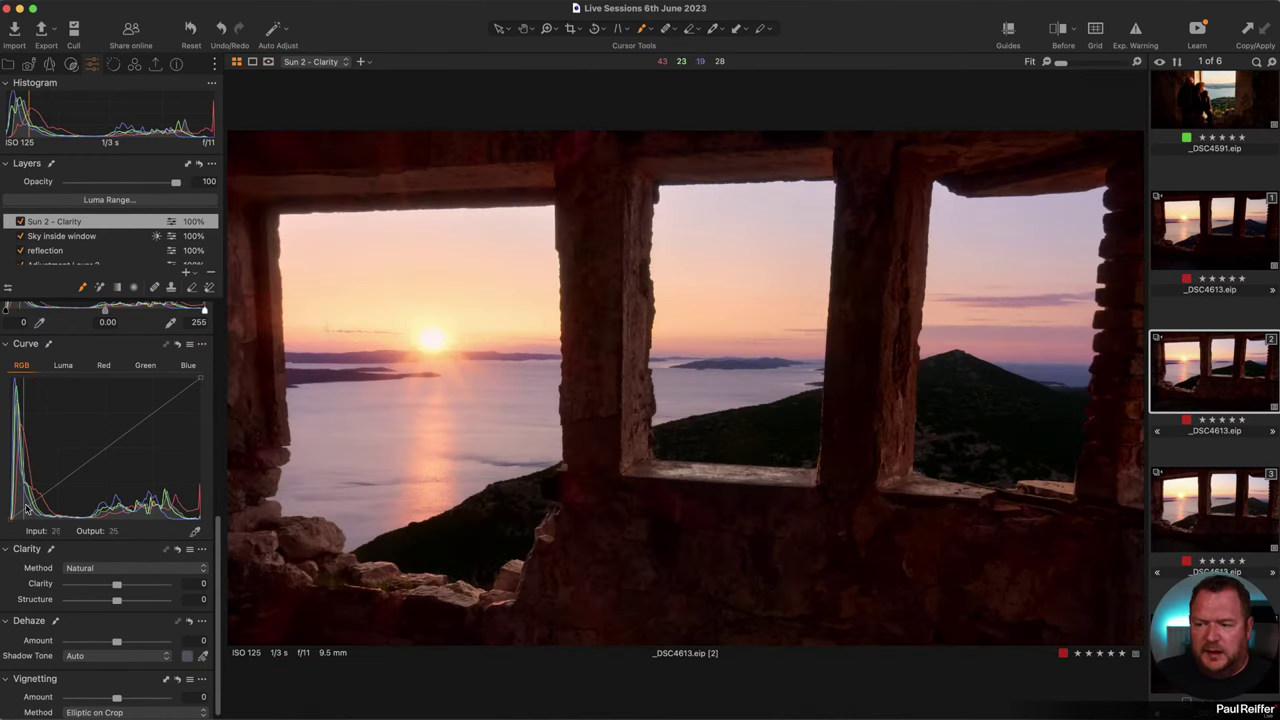
Set the sun layer's Clarity to -35, Contrast to -10 and Saturation to 11.
left_click_drag(117, 584, 8, 588)
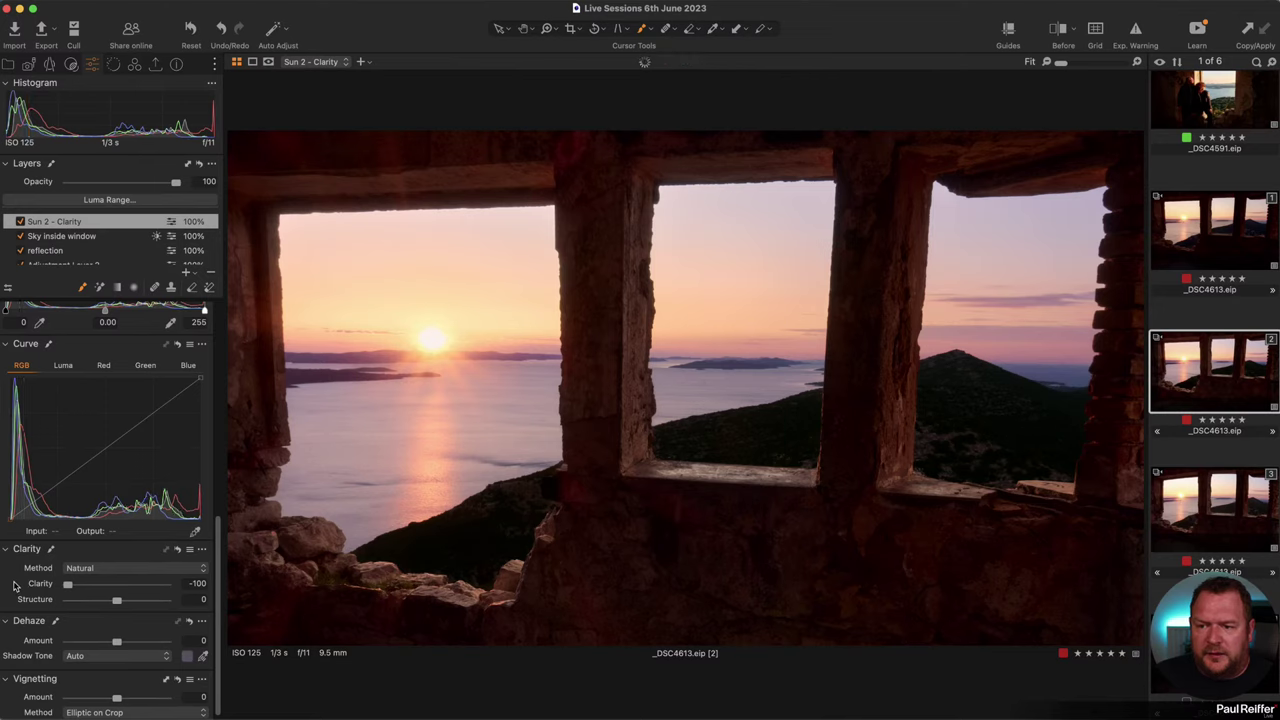
left_click(104, 586)
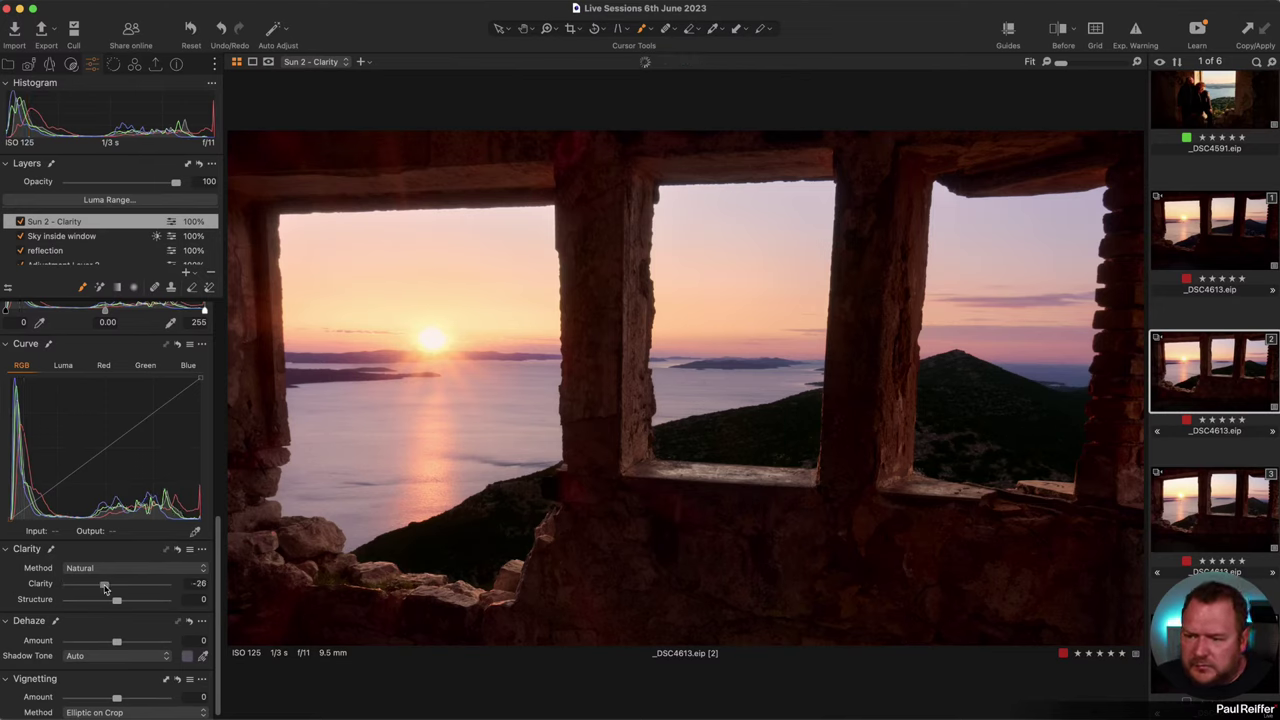
left_click_drag(104, 587, 99, 588)
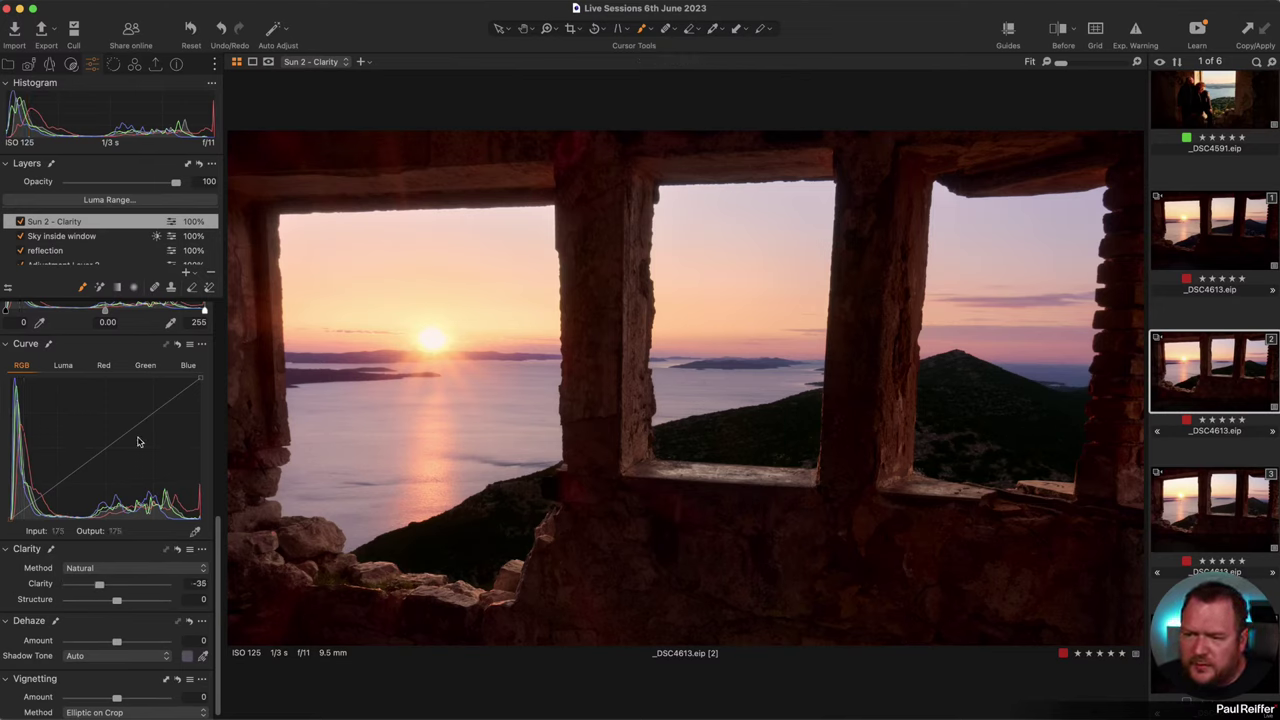
scroll(107, 365, "up", 5)
left_click_drag(116, 356, 110, 360)
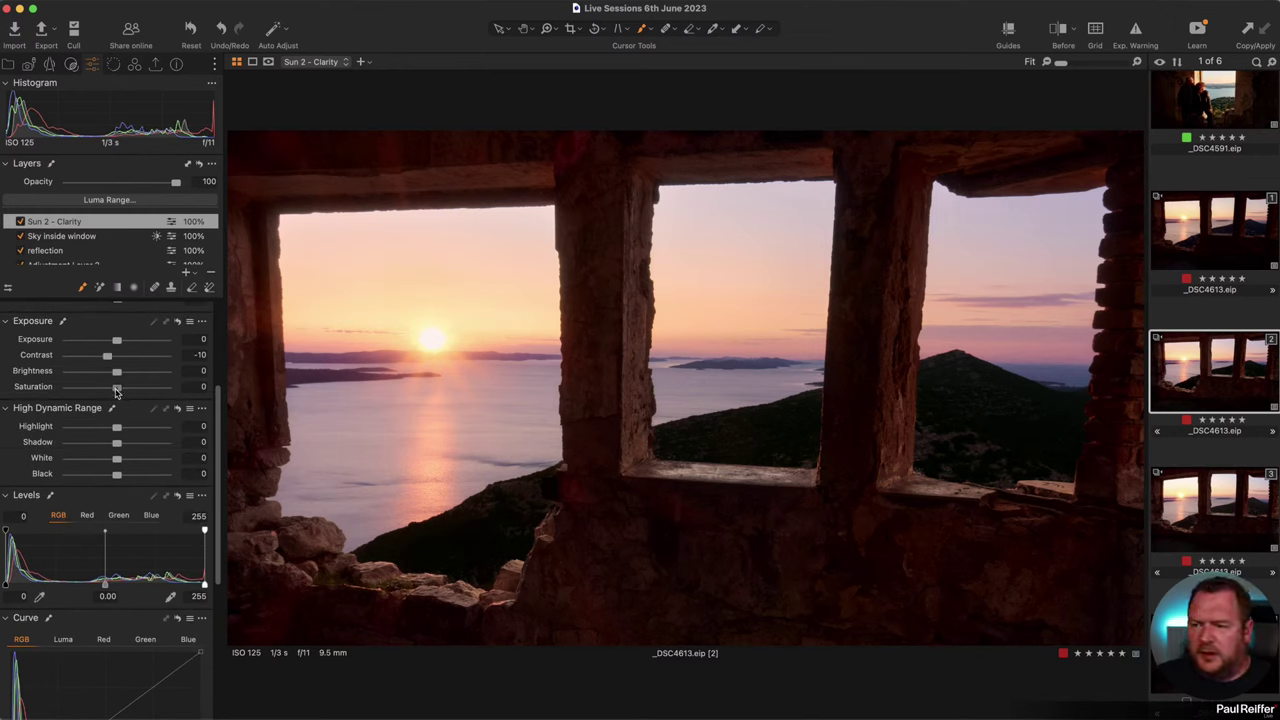
left_click_drag(117, 389, 121, 392)
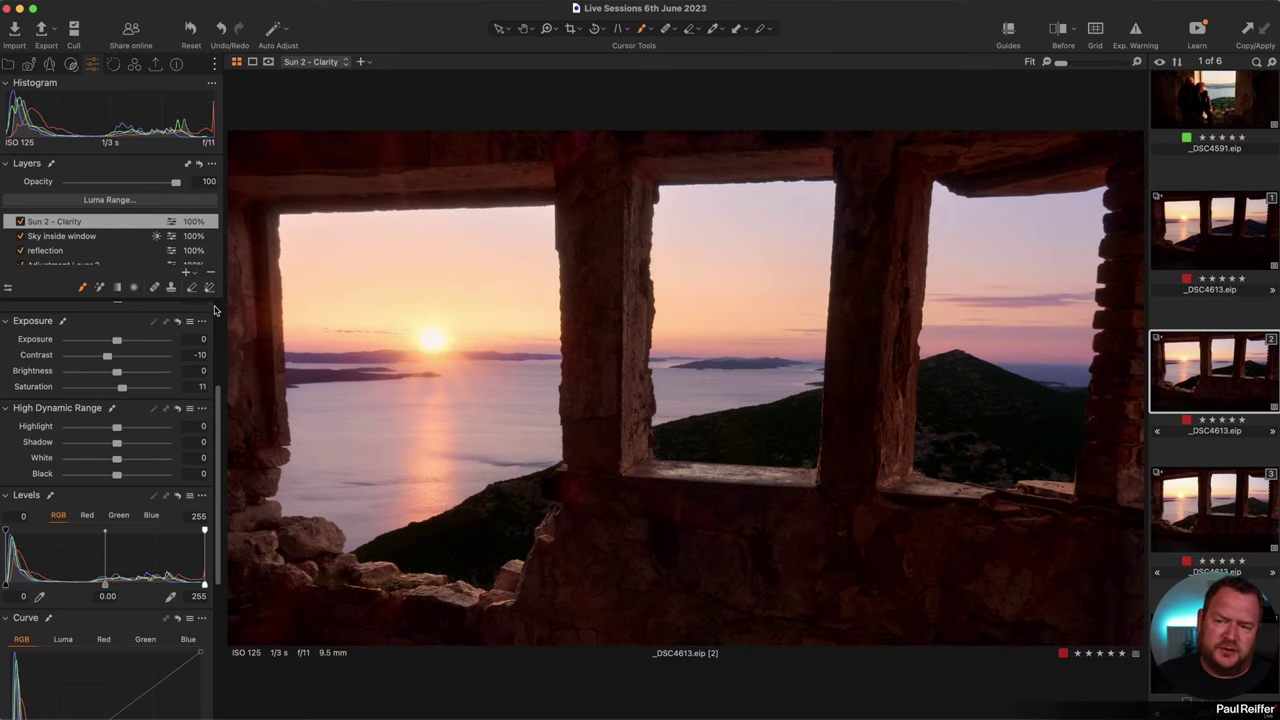
Compare the sun layer on and off, then raise HDR White to 37.
left_click(20, 222)
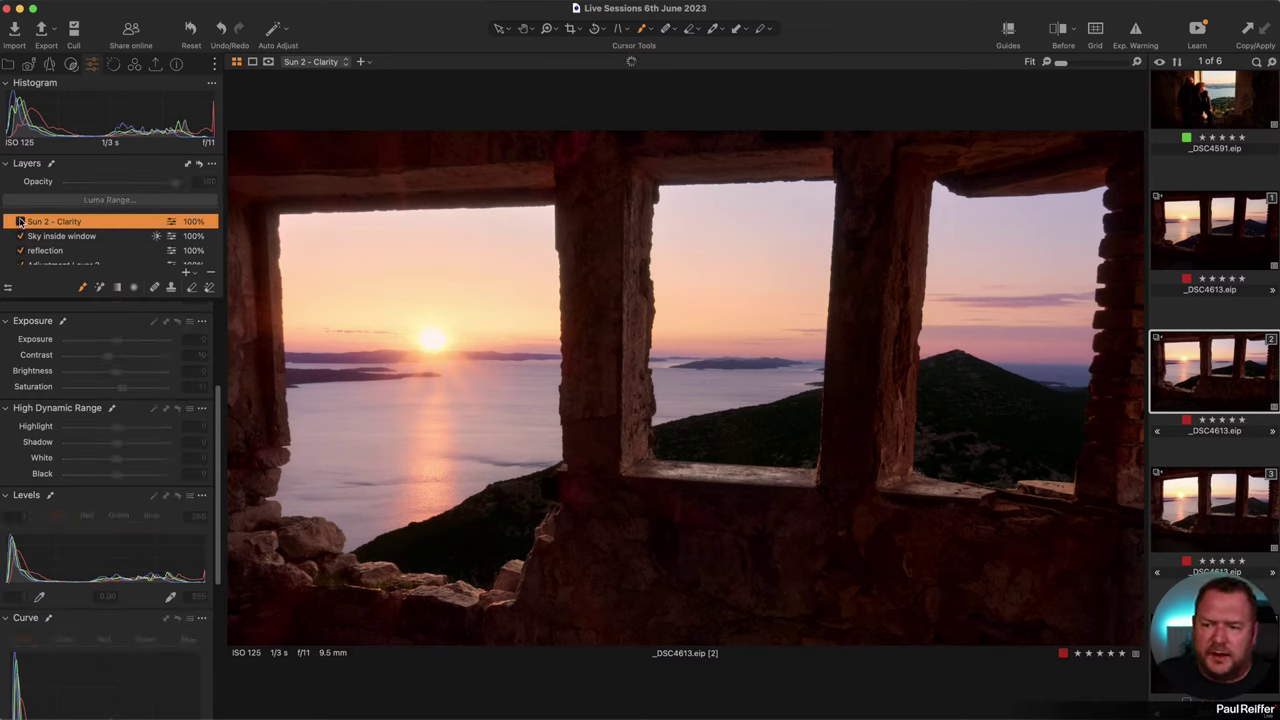
left_click(21, 223)
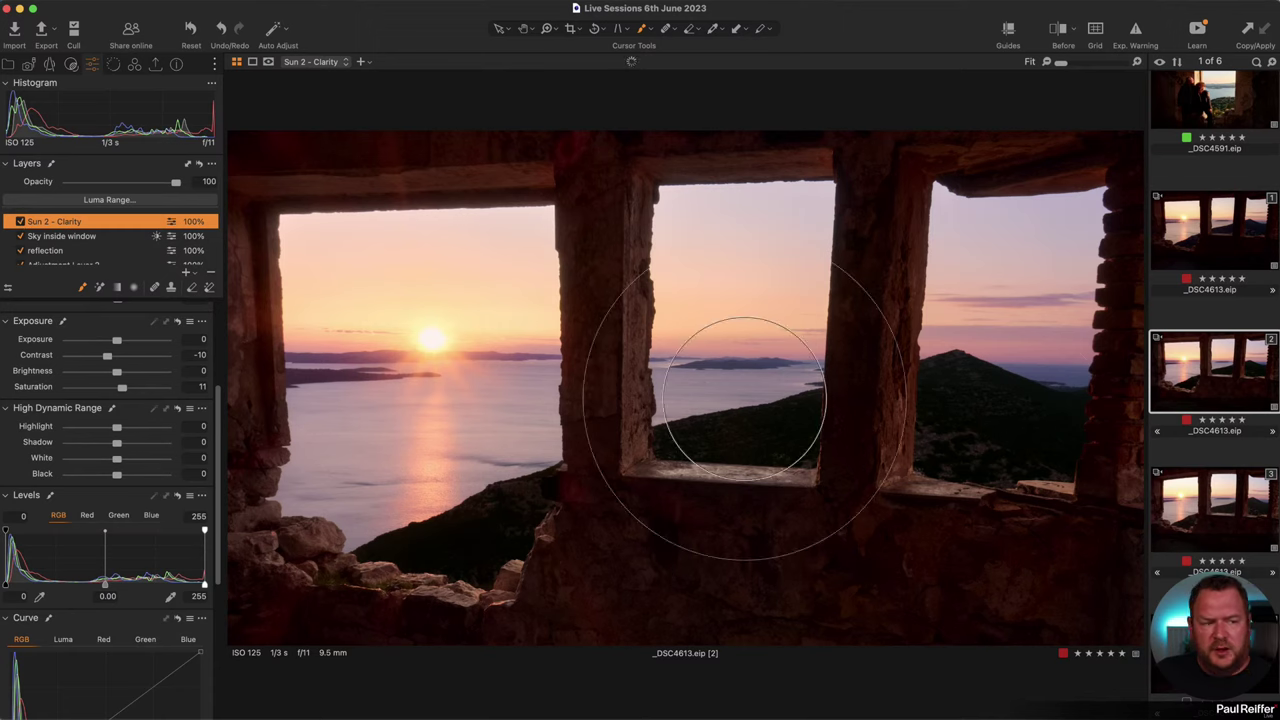
left_click(20, 222)
left_click(20, 222)
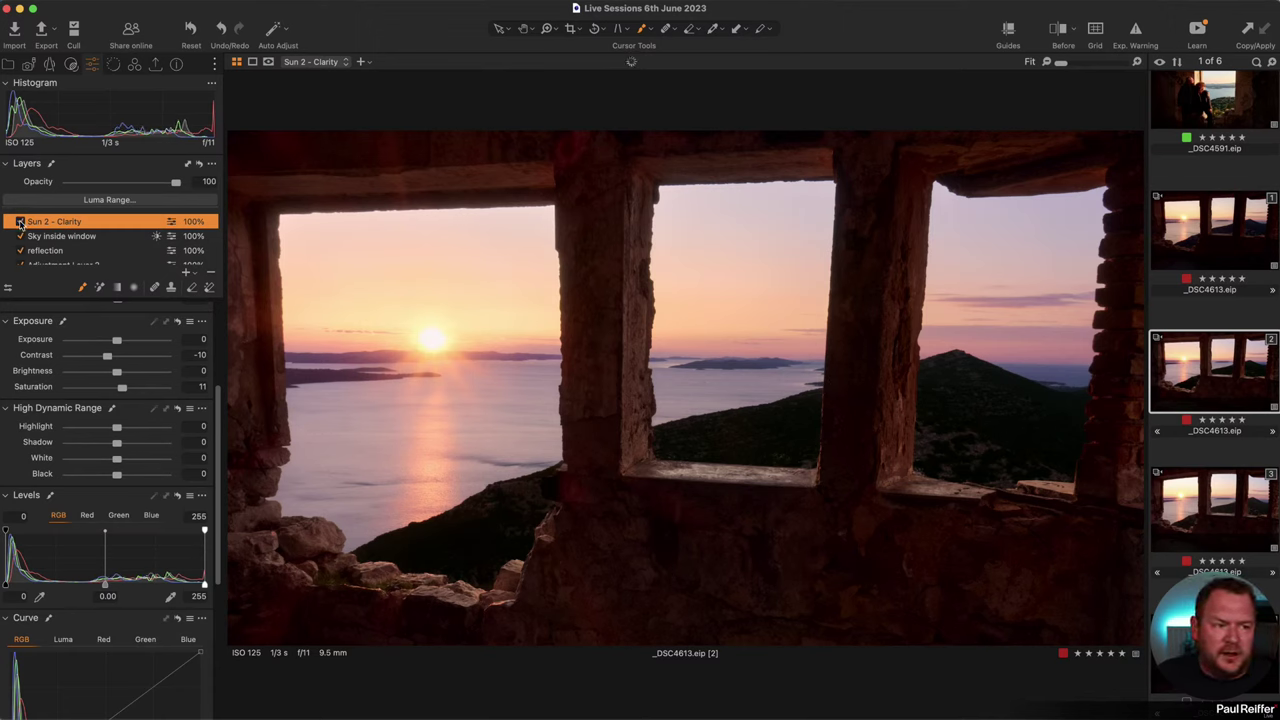
left_click(20, 222)
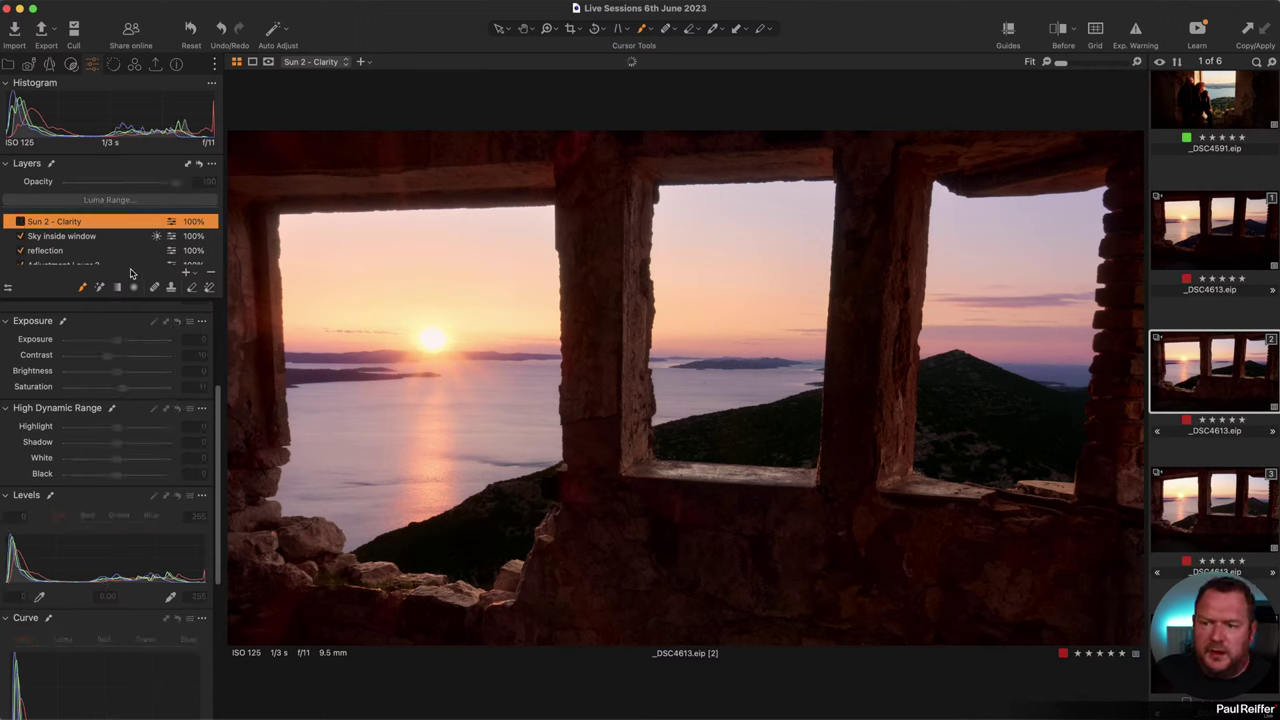
left_click(20, 222)
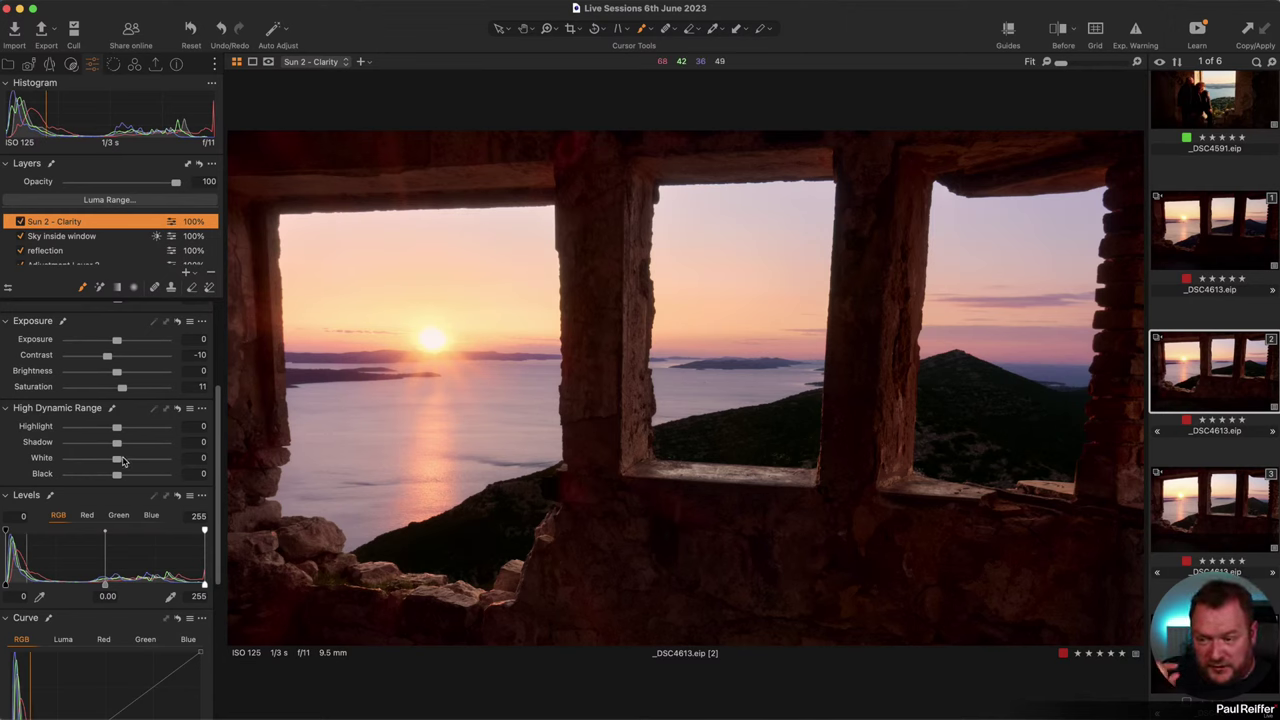
mouse_move(117, 458)
left_mouse_down()
mouse_move(143, 462)
mouse_move(121, 429)
mouse_move(139, 467)
left_mouse_up()
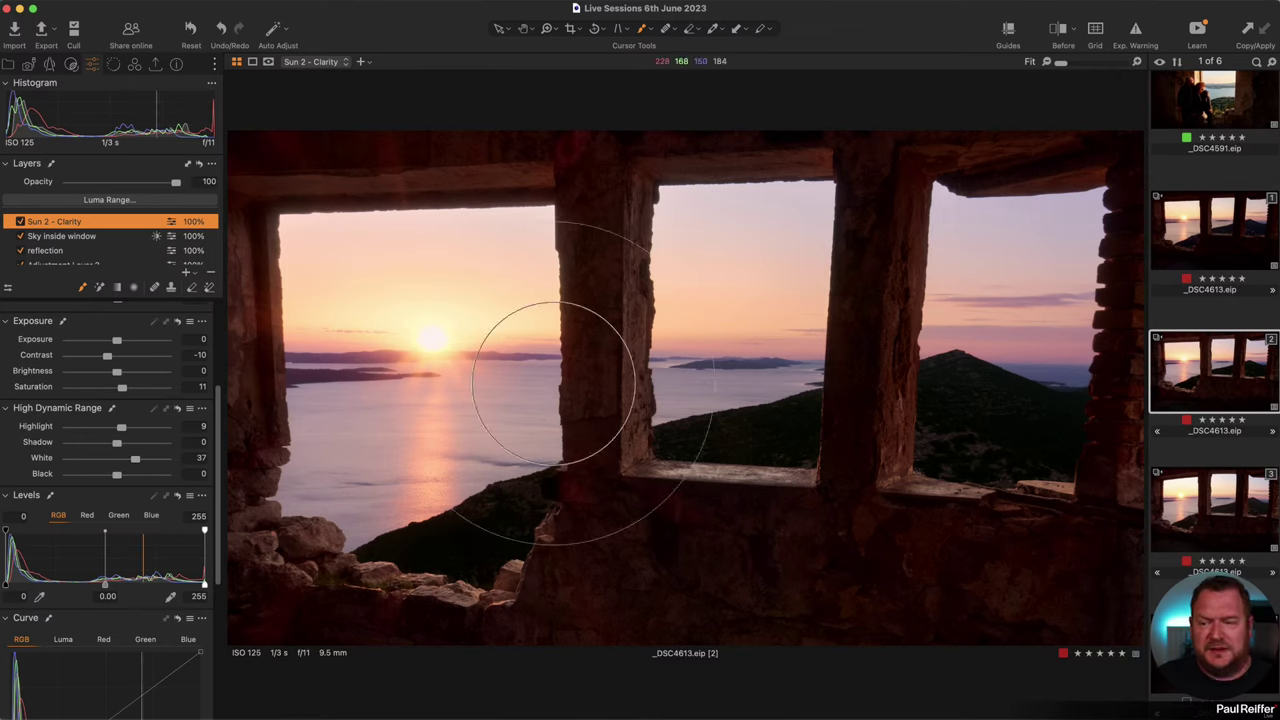
Raise the sun layer's Saturation slightly and warm its white balance to 6317 K, then switch it off to compare.
left_click(20, 221)
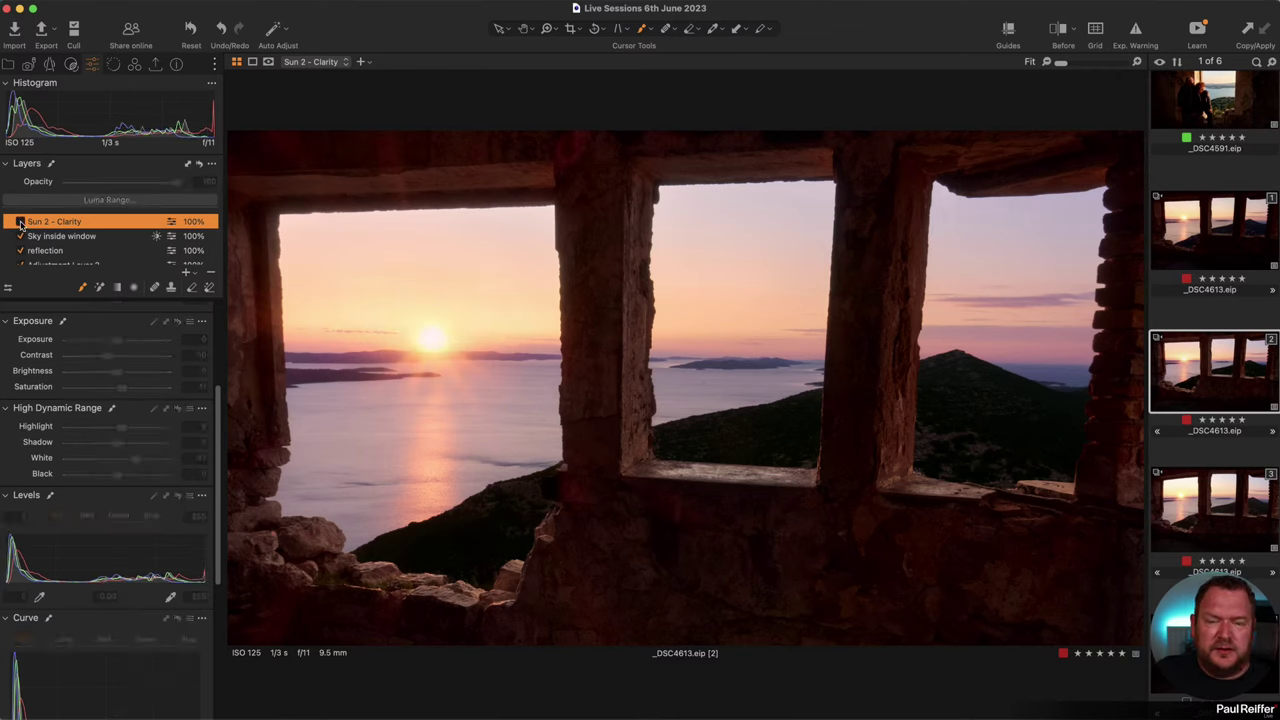
left_click(20, 221)
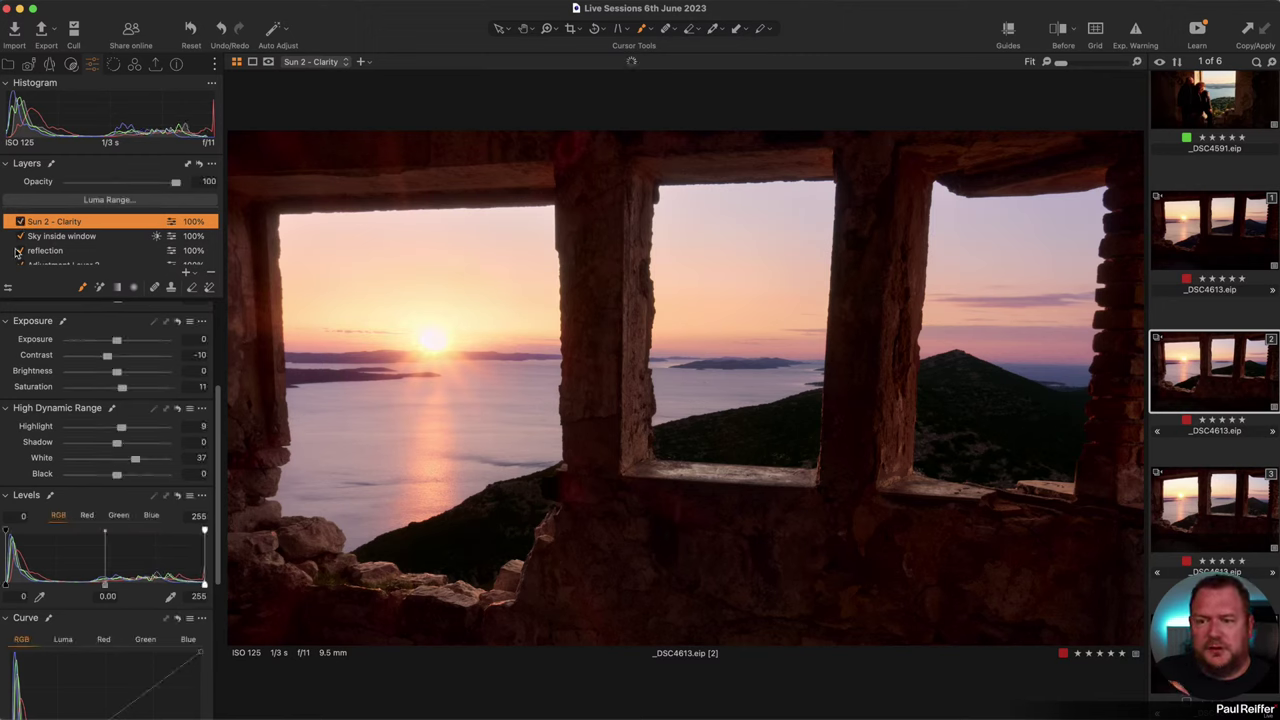
left_click_drag(122, 388, 127, 391)
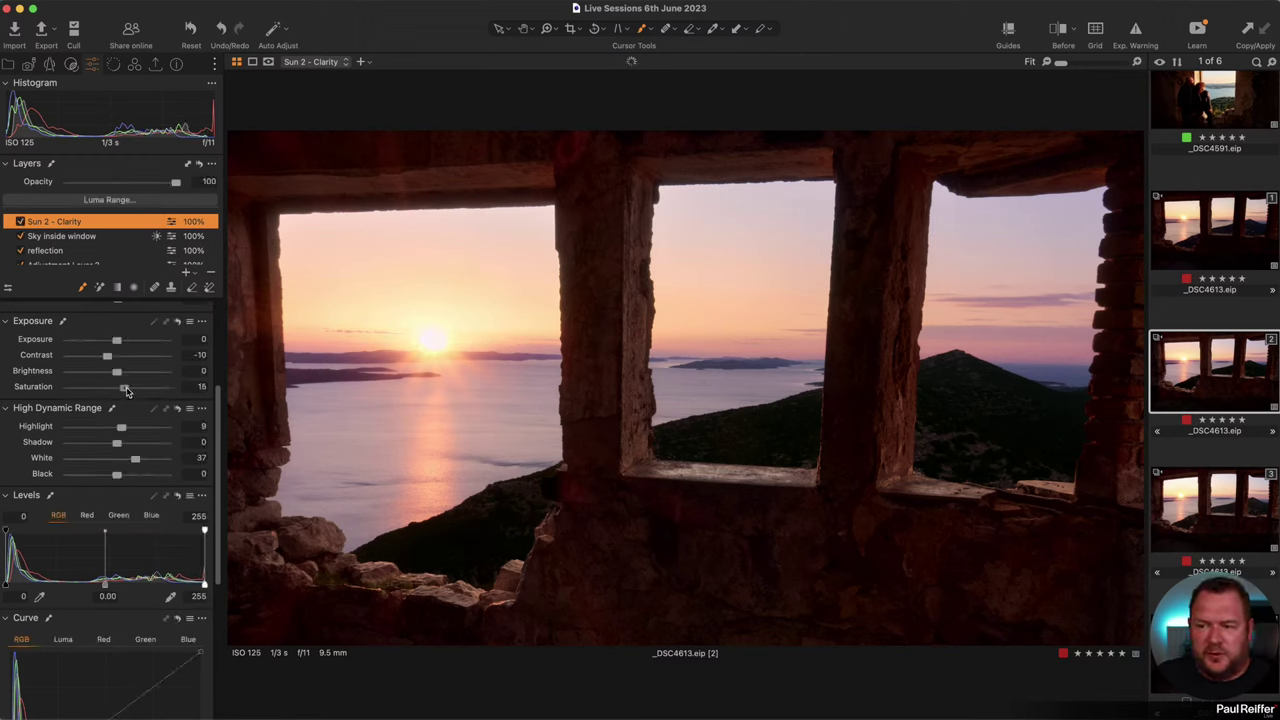
scroll(100, 343, "up", 5)
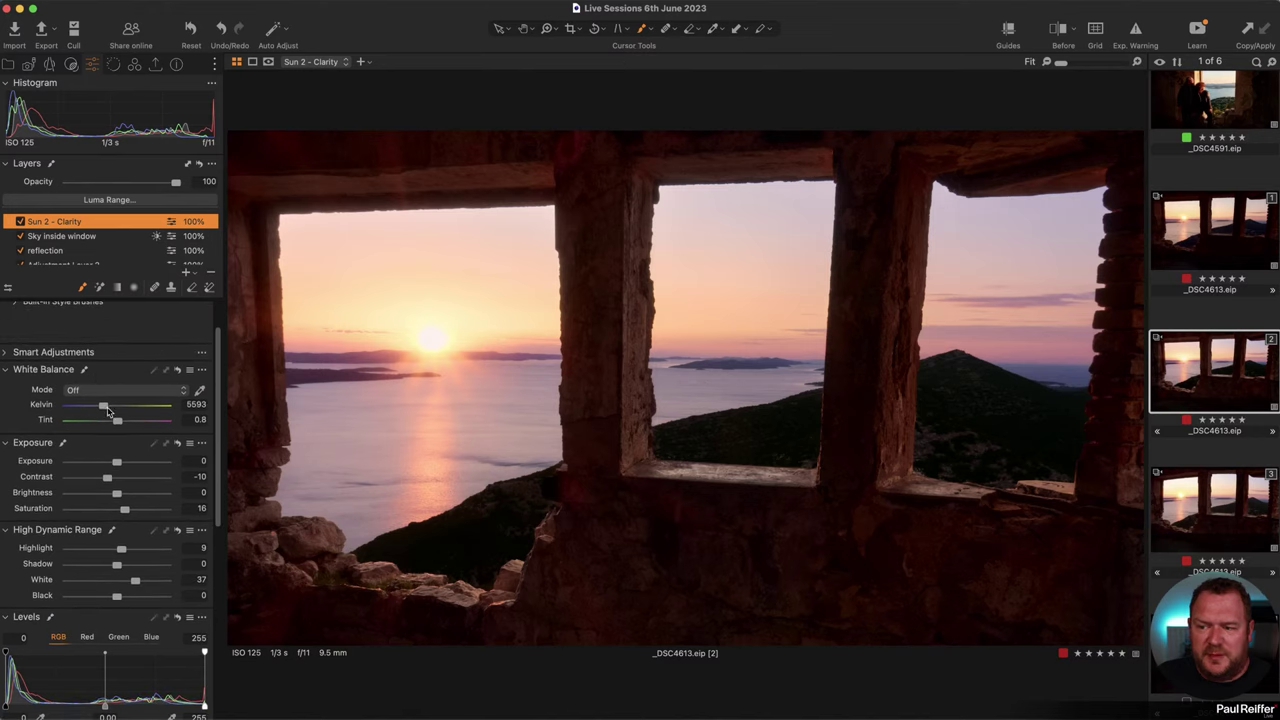
left_click_drag(103, 409, 109, 411)
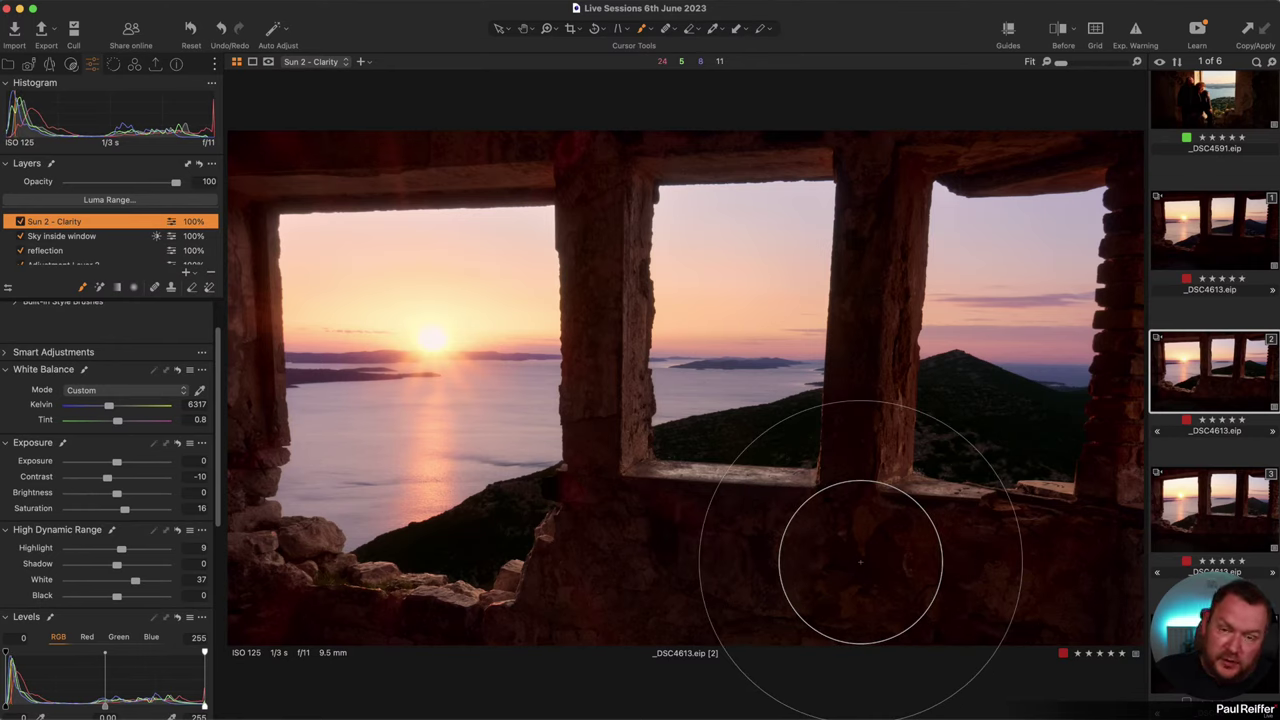
left_click(19, 222)
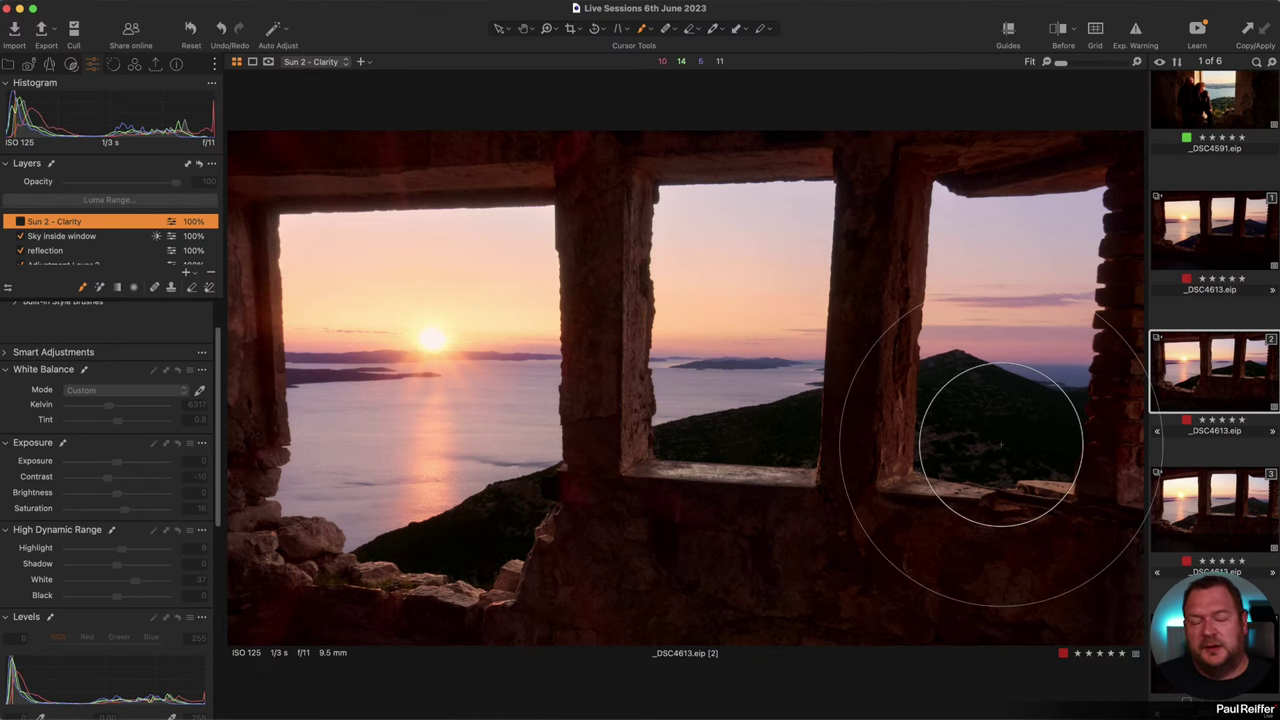
Select the Sky inside window layer and lift its shadows slightly.
left_click(134, 65)
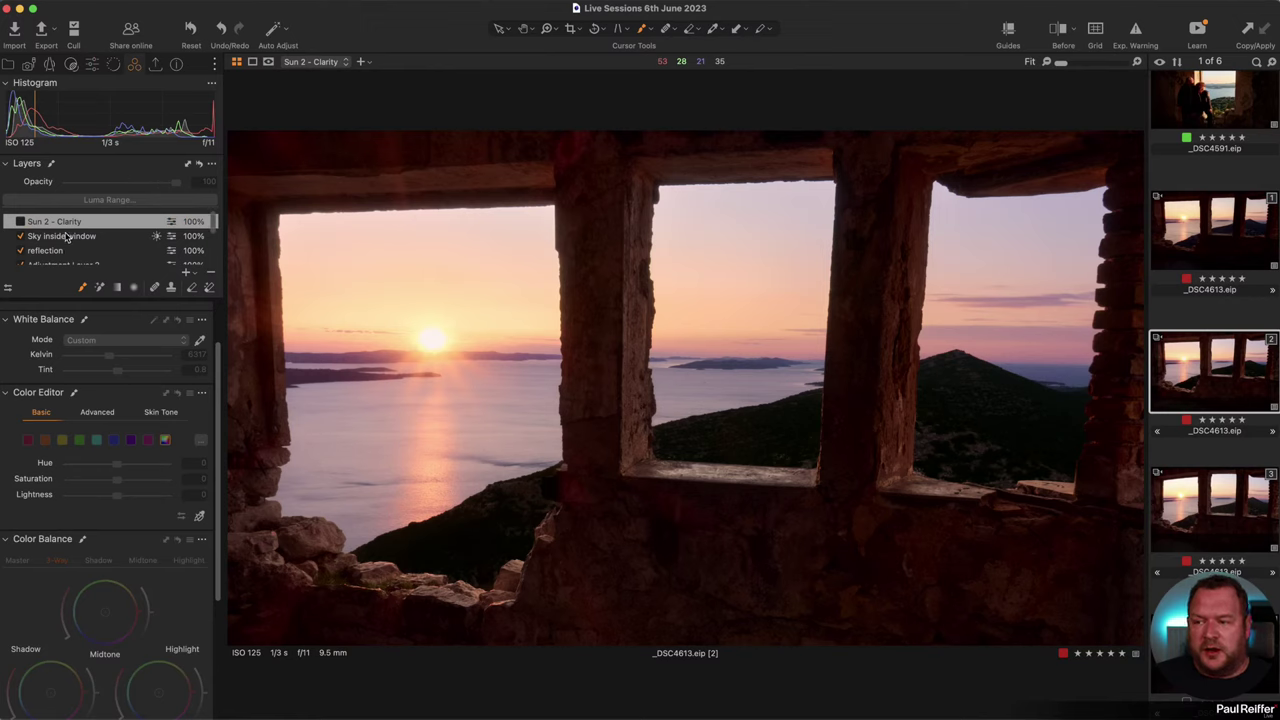
scroll(66, 240, "down", 3)
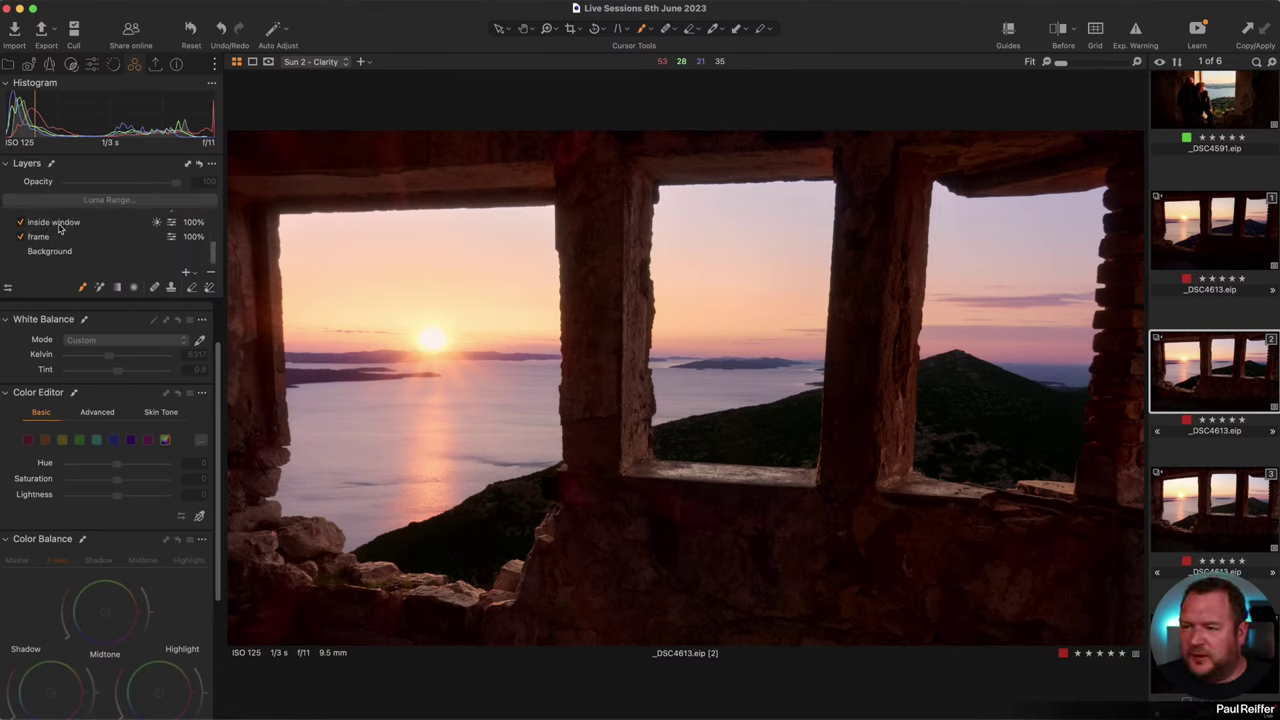
left_click(60, 222)
scroll(160, 572, "down", 3)
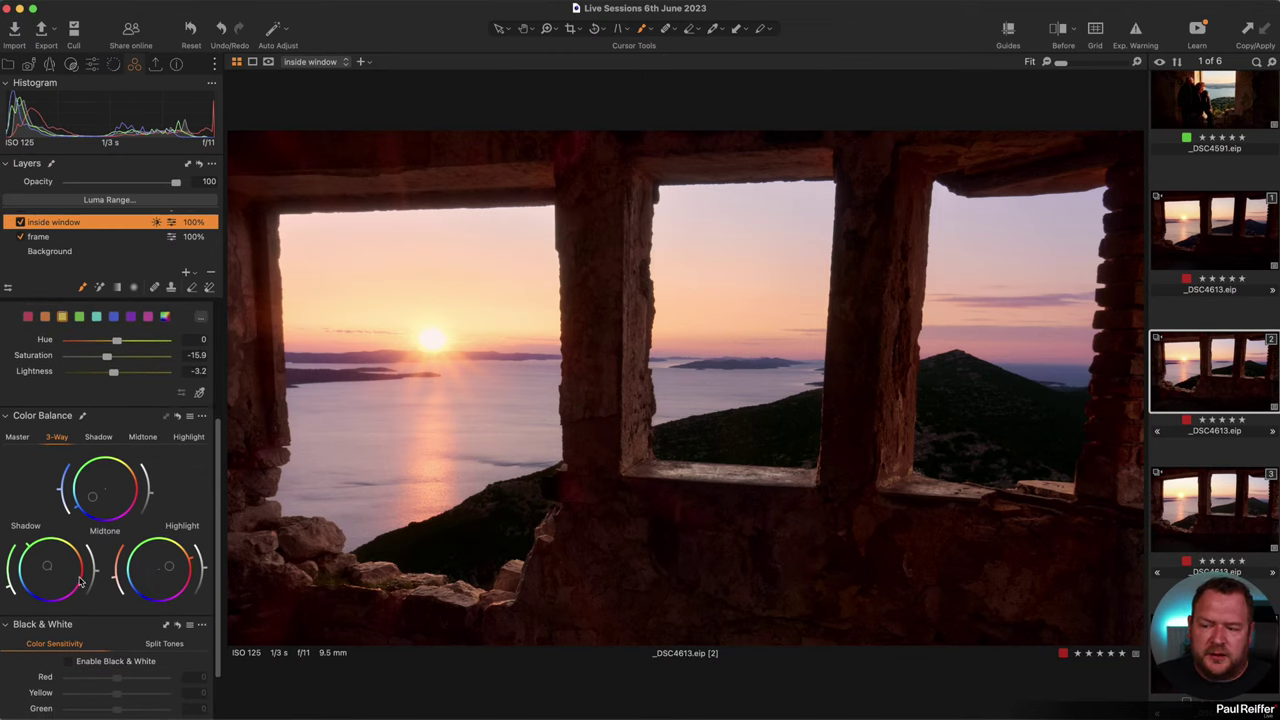
mouse_move(96, 573)
left_mouse_down()
mouse_move(93, 560)
mouse_move(95, 573)
left_mouse_up()
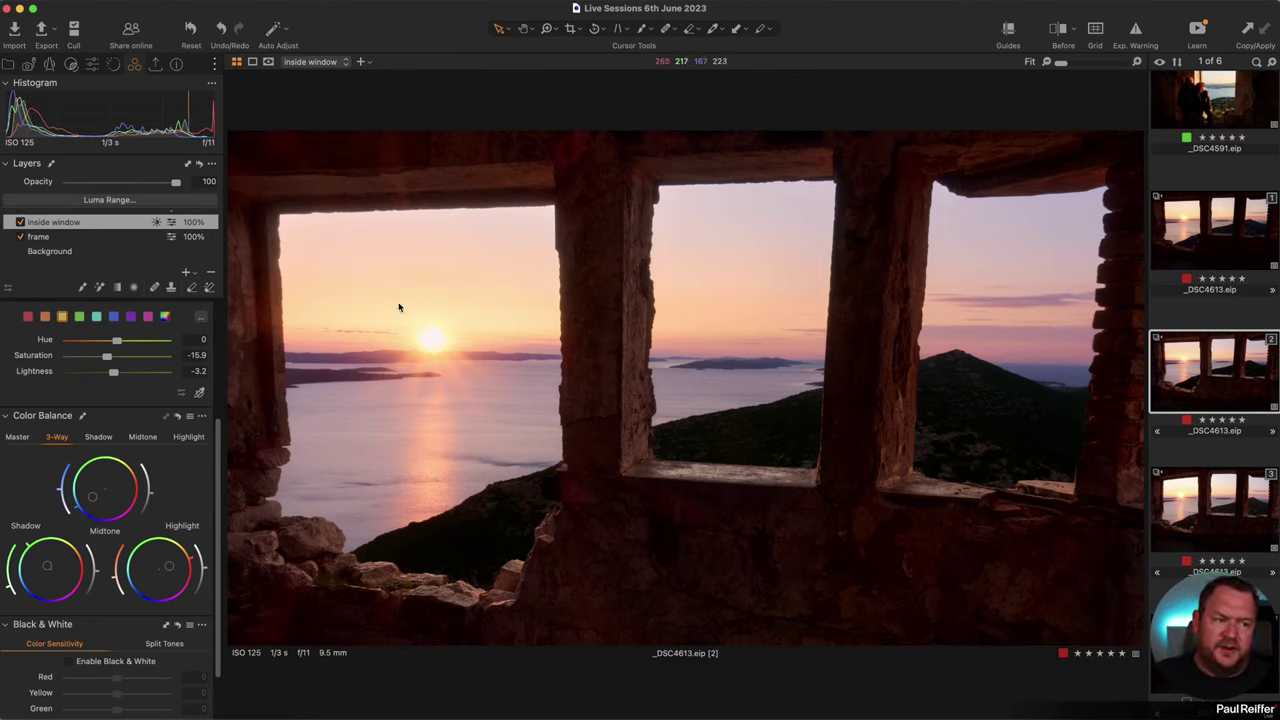
scroll(67, 246, "up", 3)
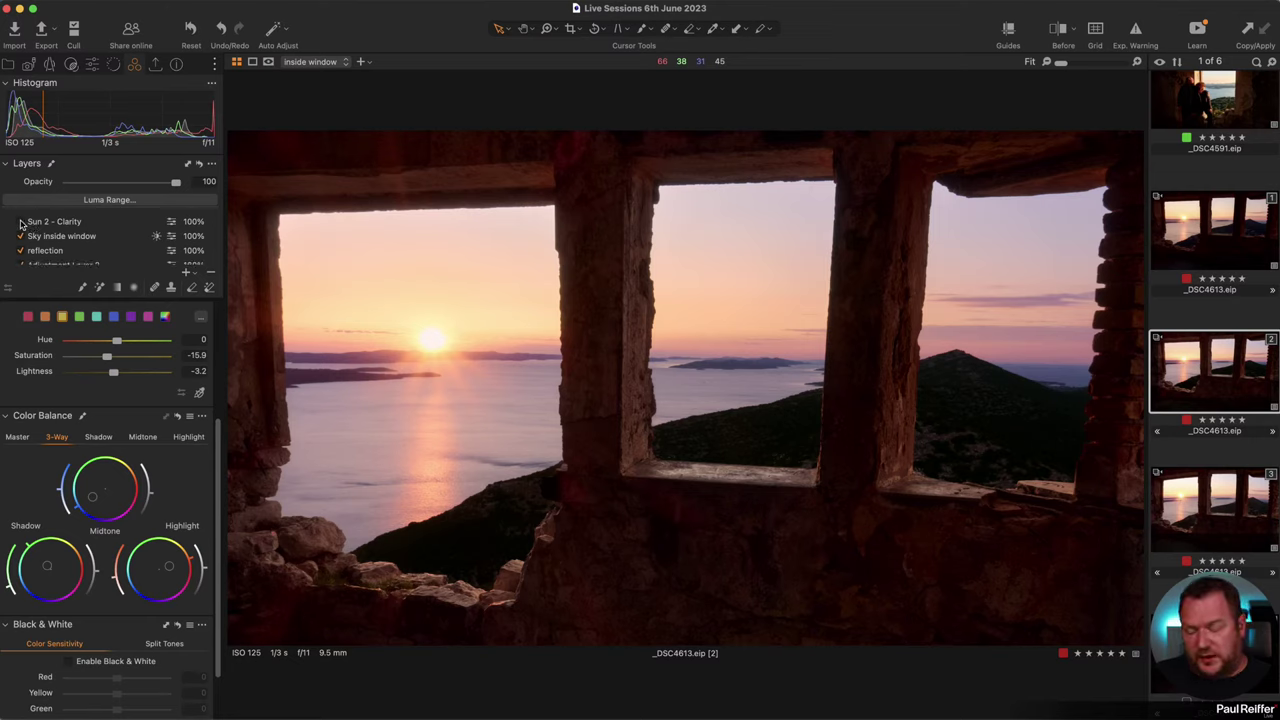
Re-enable and select Sun 2 - Clarity, then view variant 1 at 100% on the sun.
left_click(21, 222)
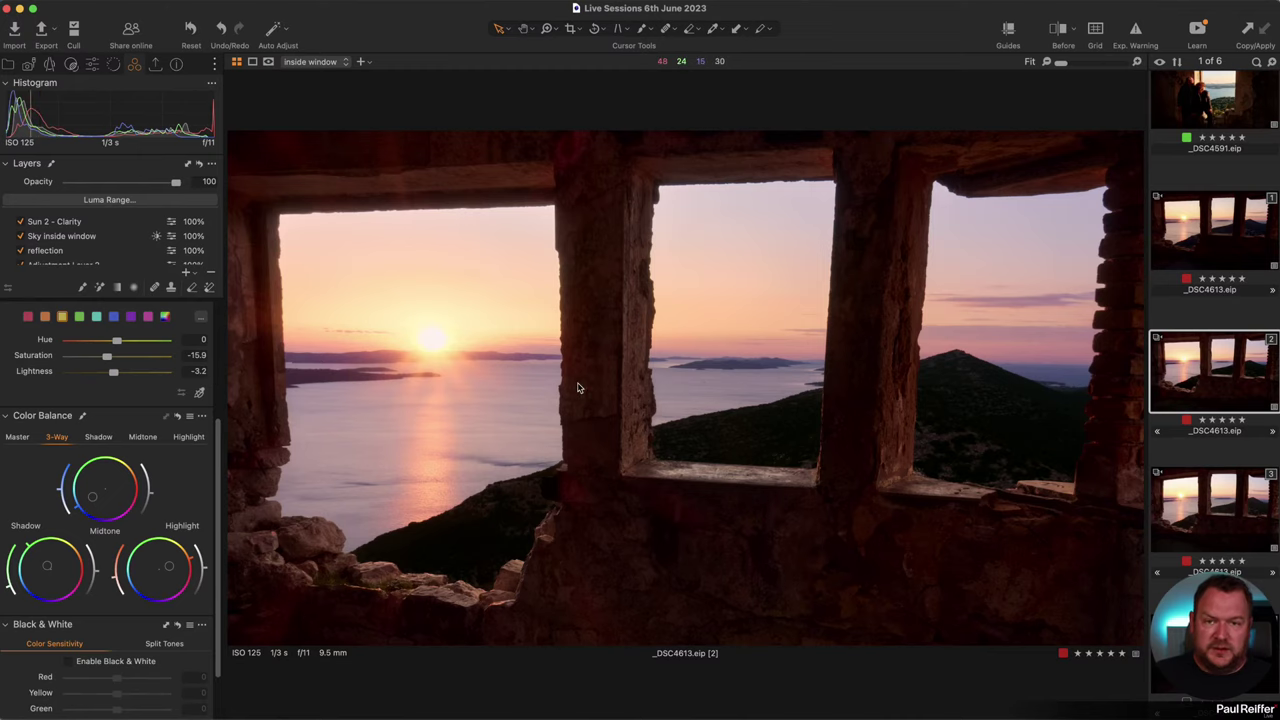
left_click(86, 222)
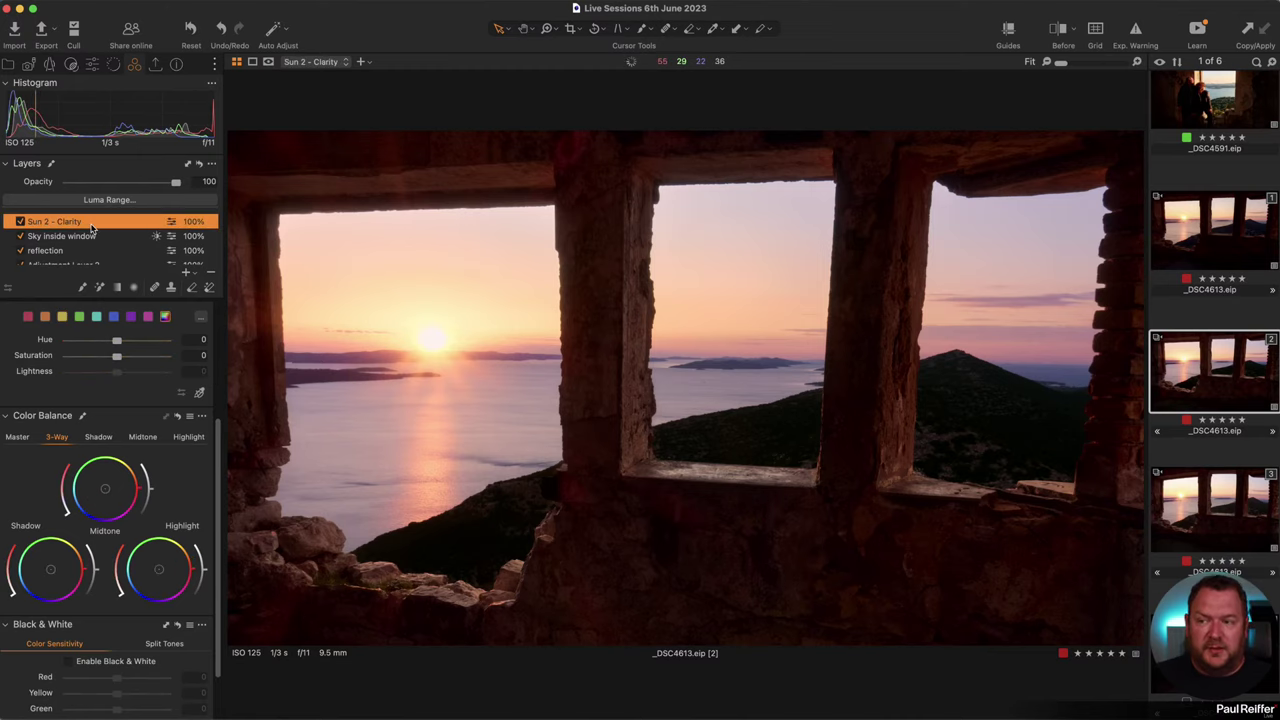
left_click(1193, 231)
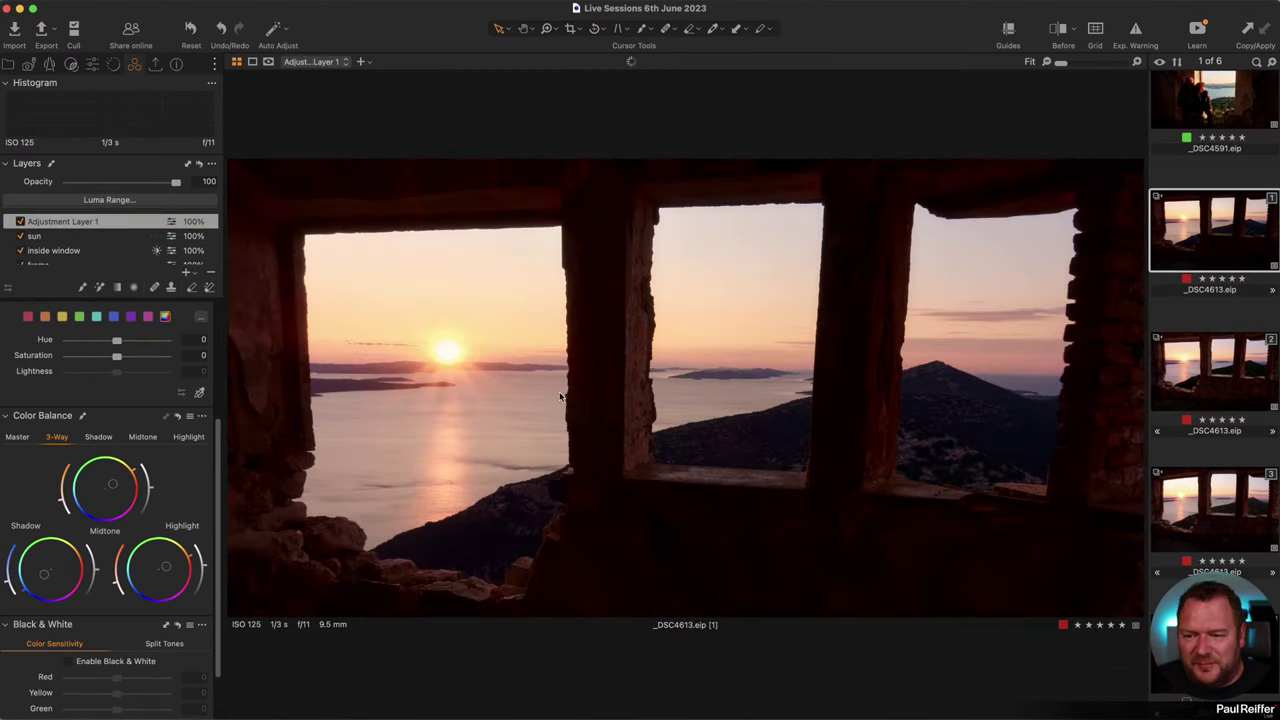
left_click(446, 360)
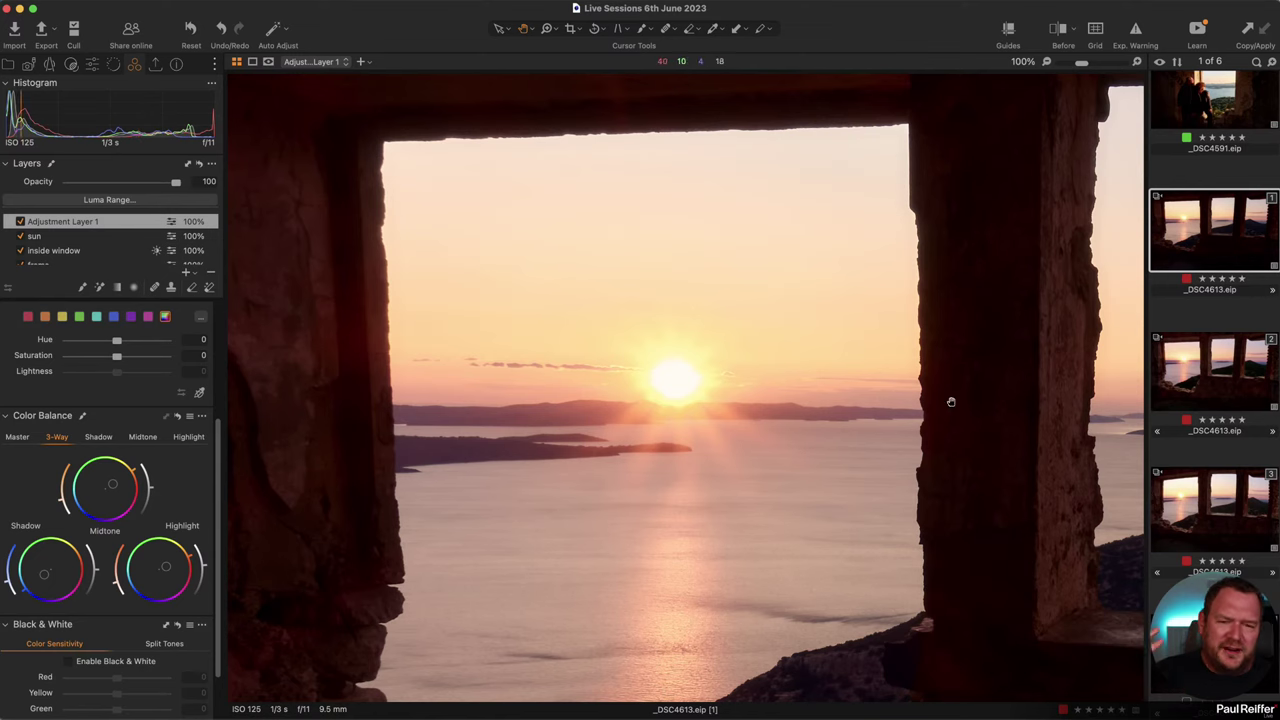
Compare variants 1 and 2 together, then show only variant 2 at Fit.
left_click(1200, 378)
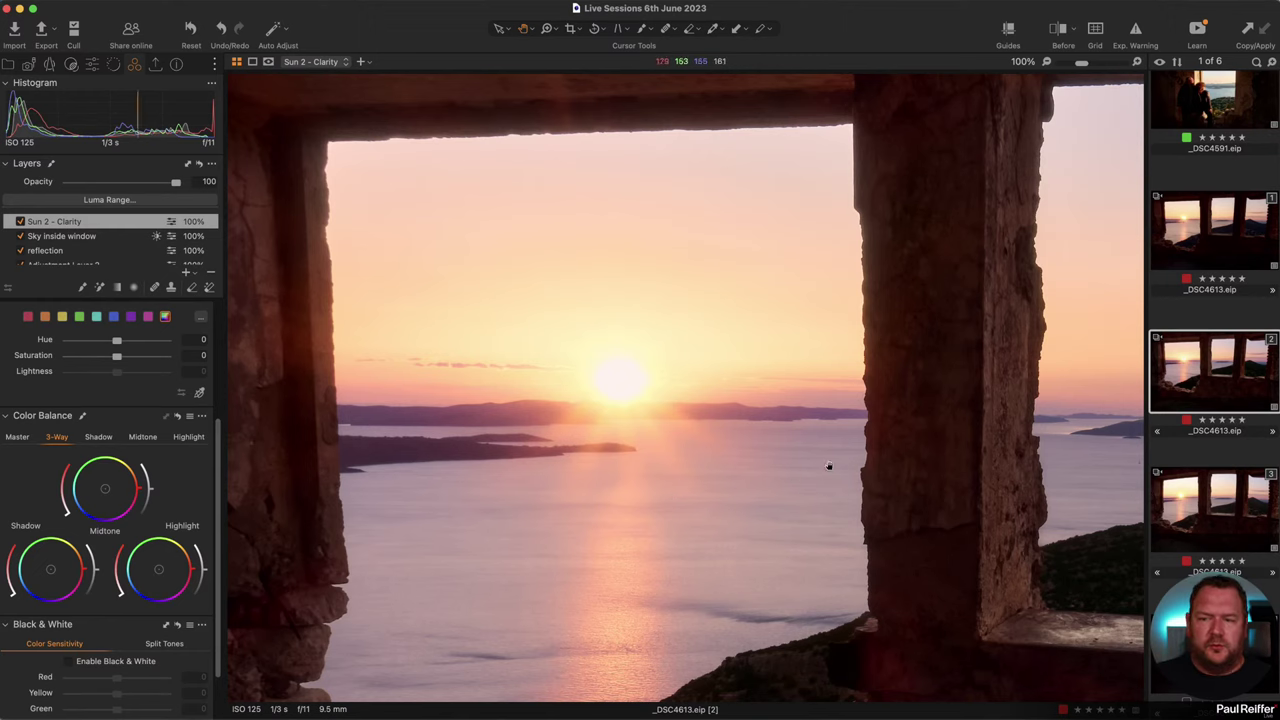
left_click(1204, 244, "super")
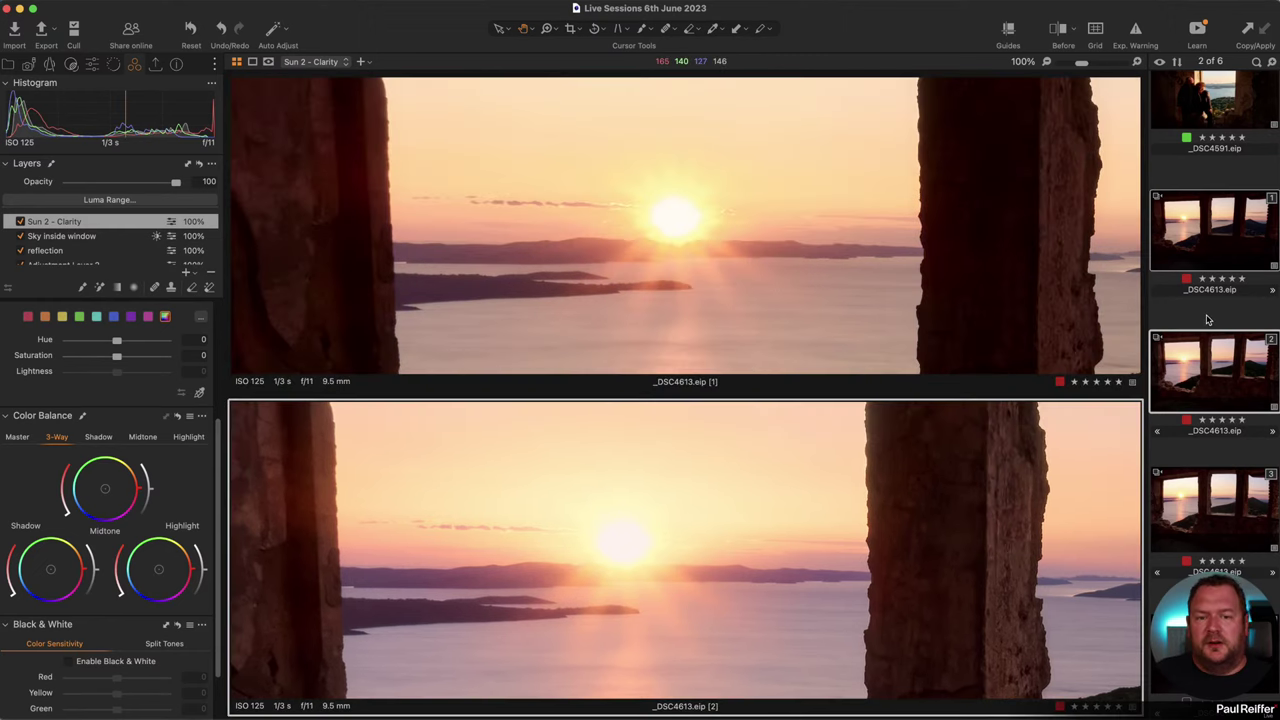
left_click(1208, 318)
left_click(1196, 390)
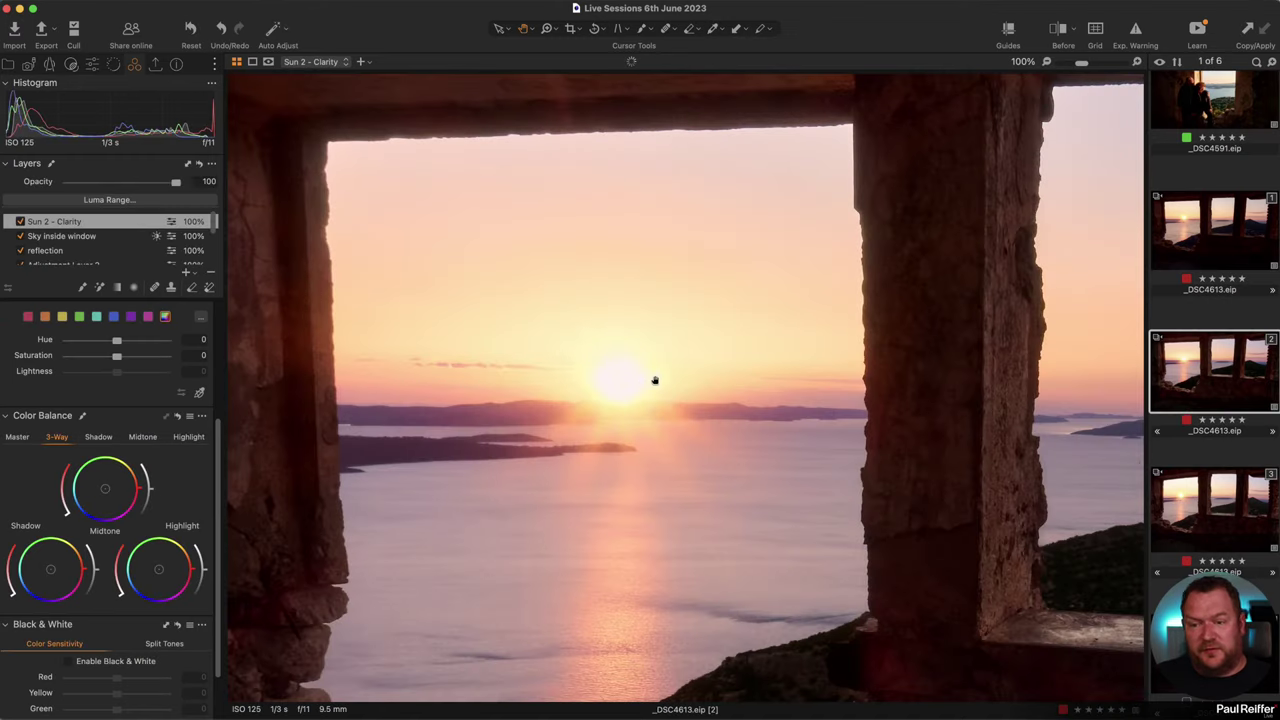
left_click(679, 379)
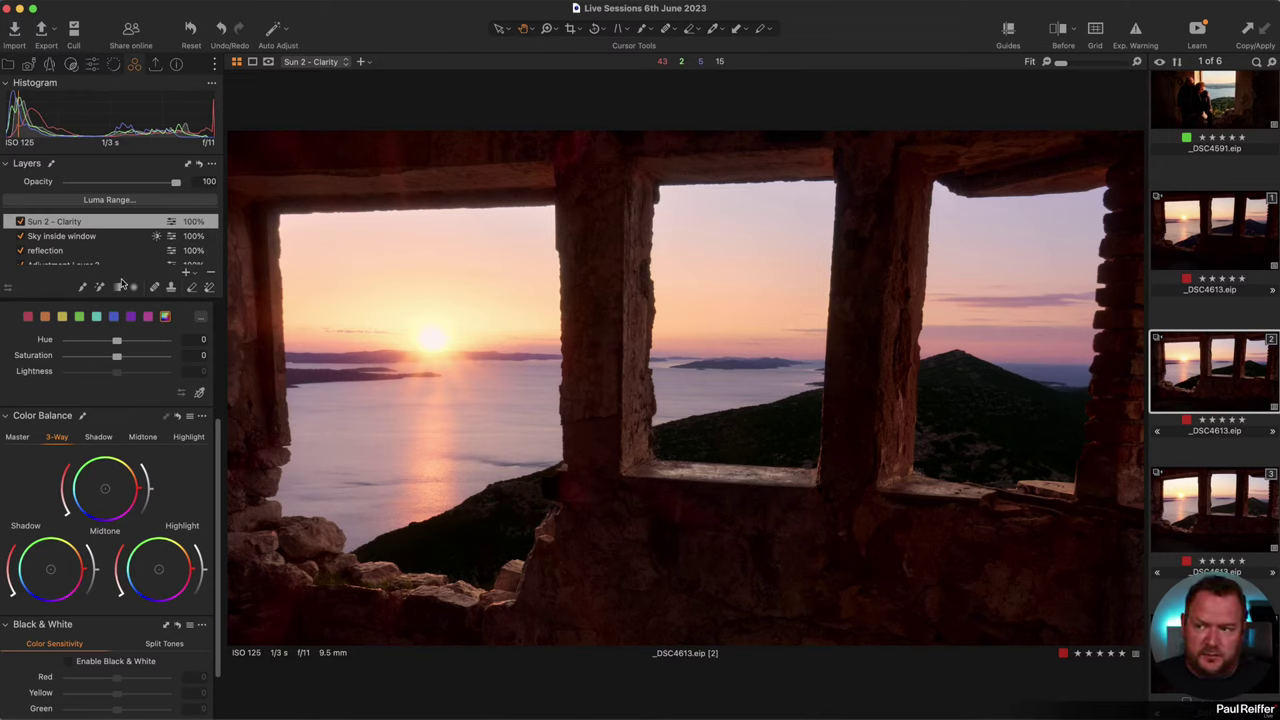
left_click(93, 65)
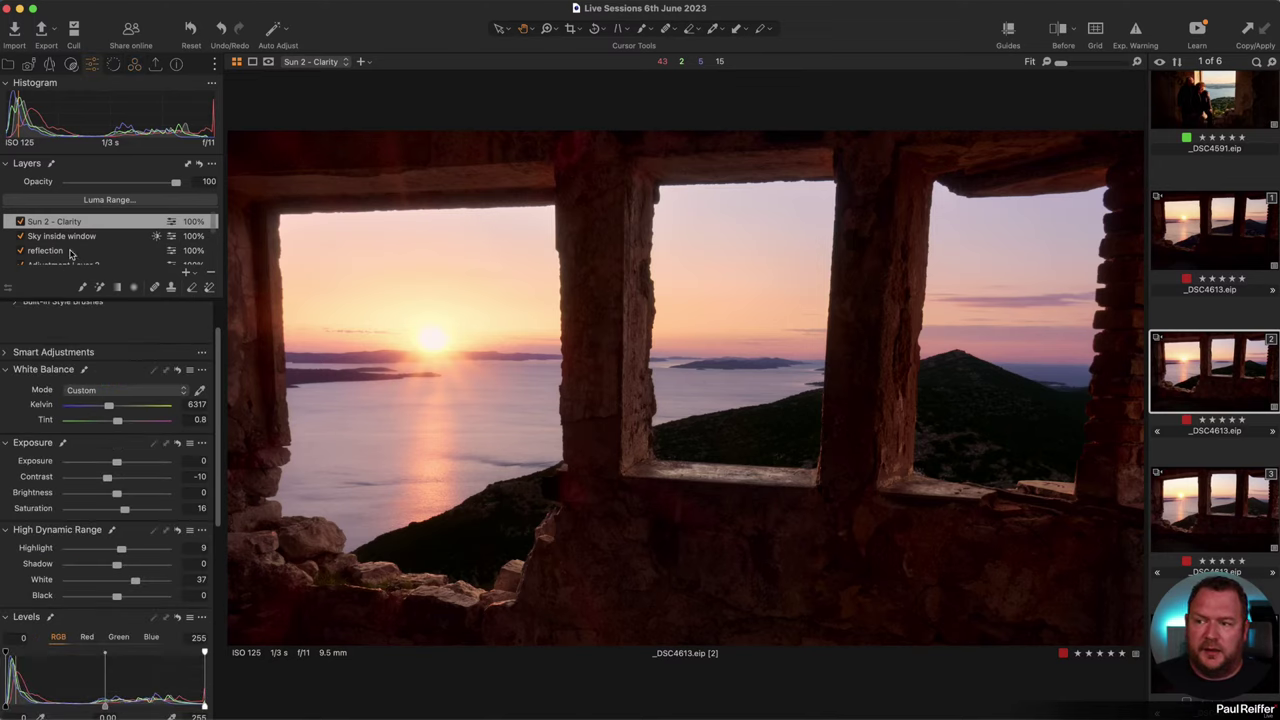
Check the ICC profile list in Base Characteristics without changing it.
left_click(71, 64)
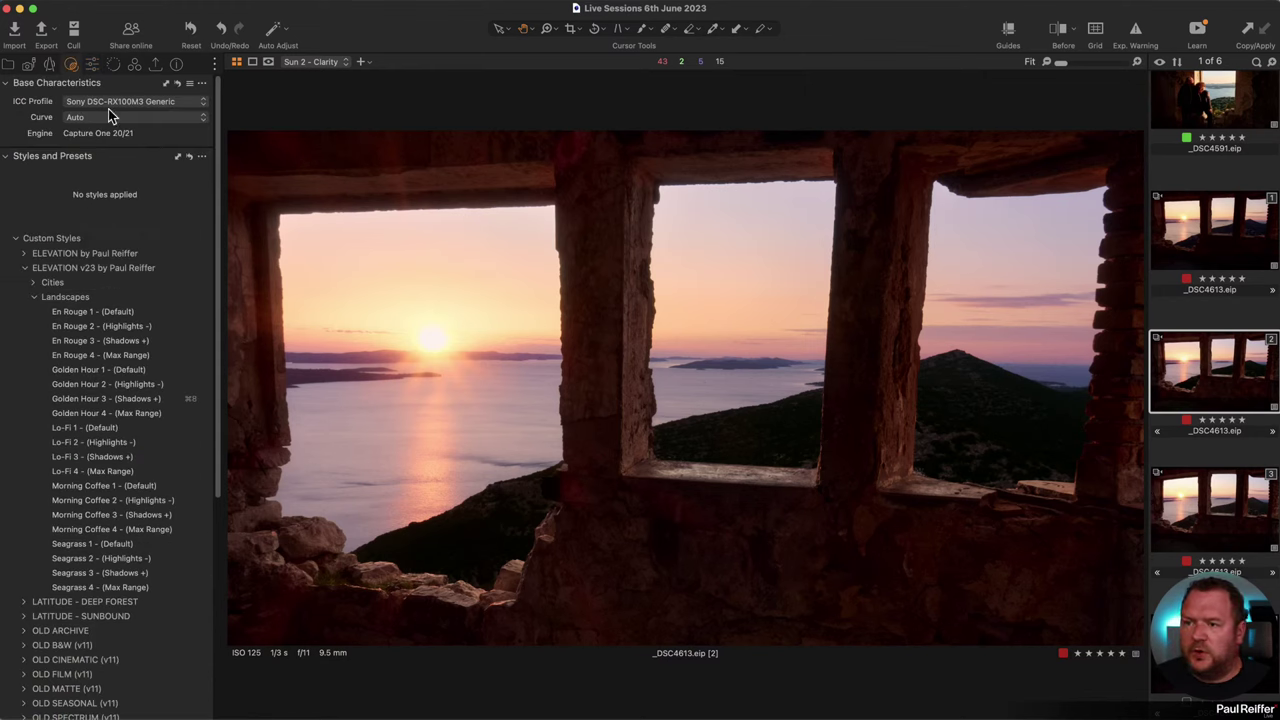
left_click(153, 104)
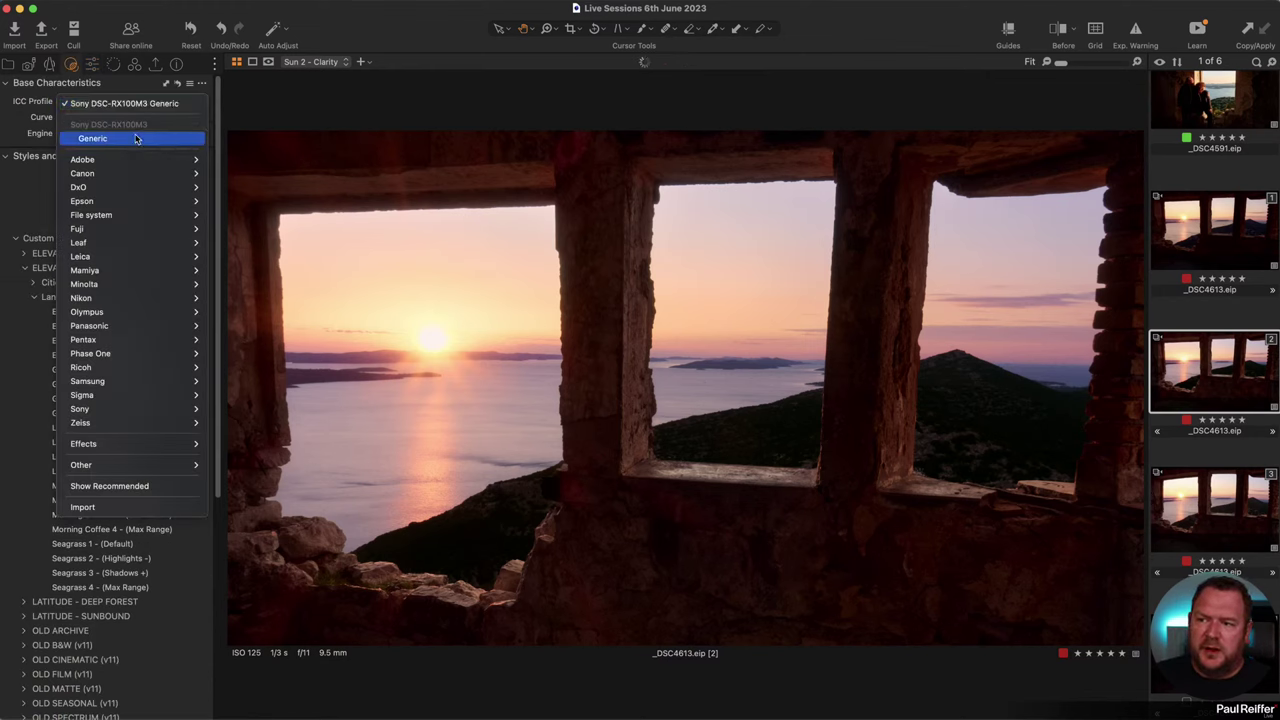
left_click(363, 24)
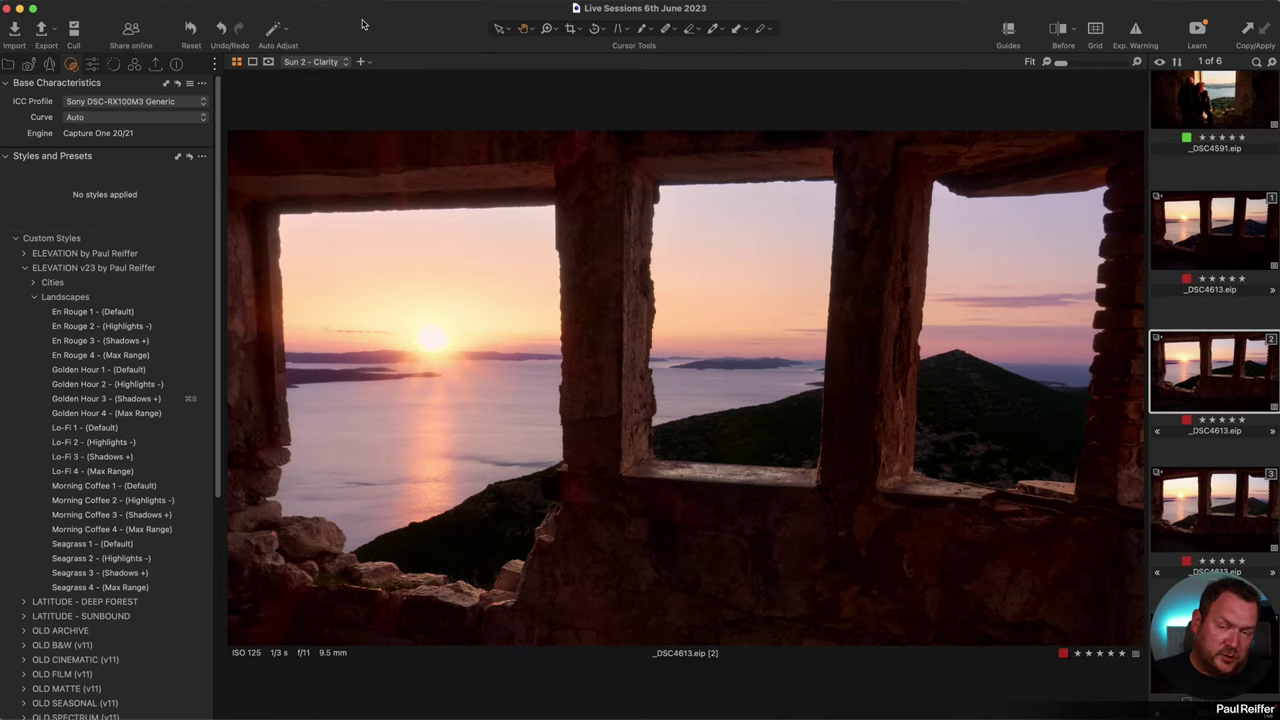
left_click(91, 66)
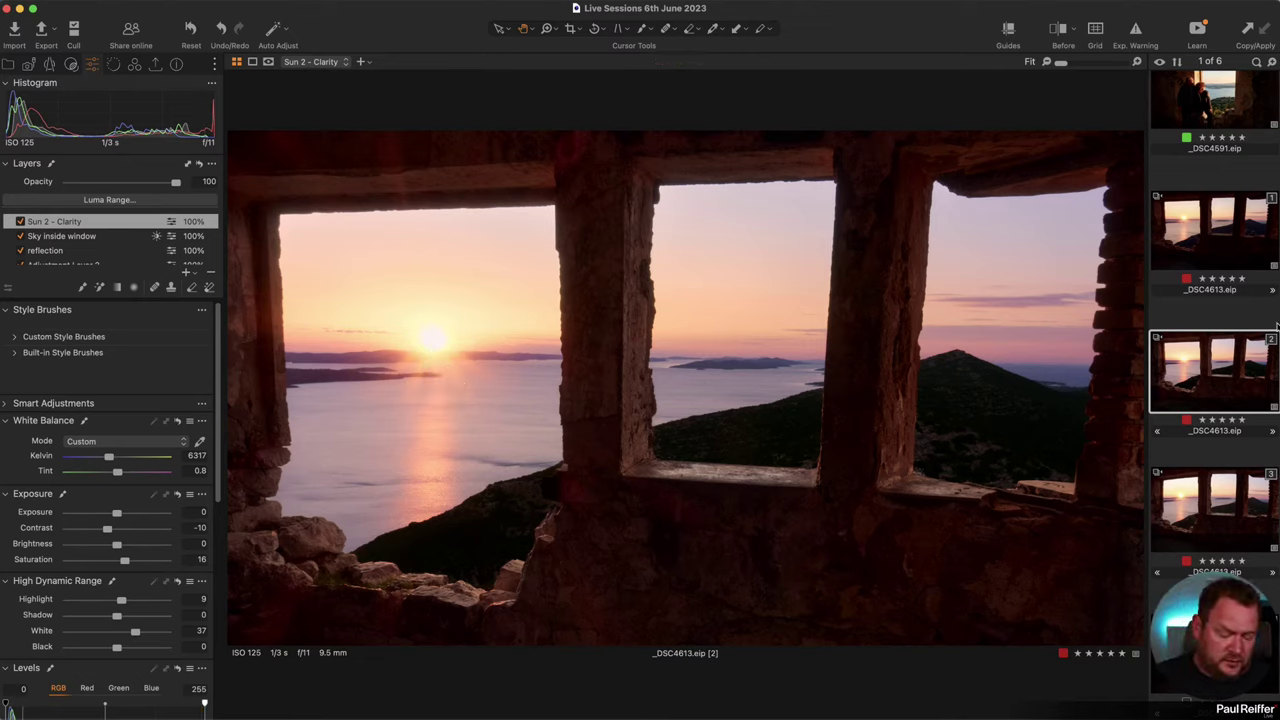
Tag the image yellow and preview a Before/After split of the edit.
key("asterisk")
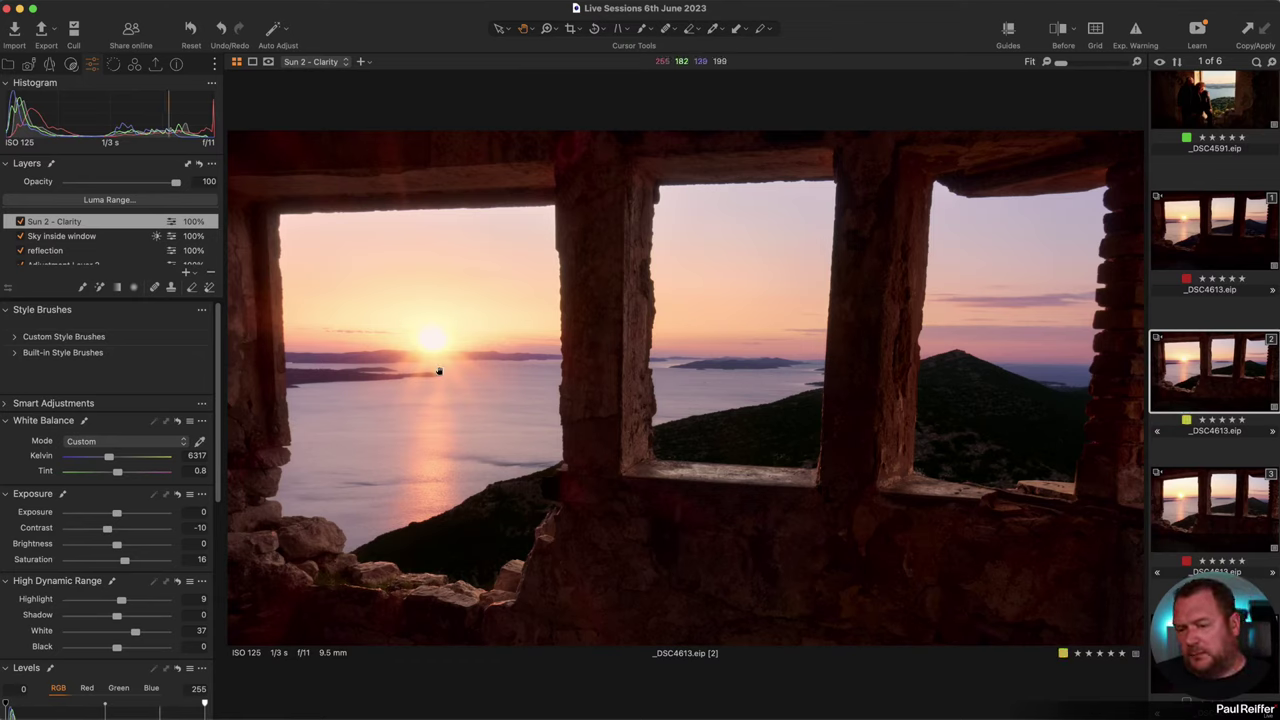
key("y")
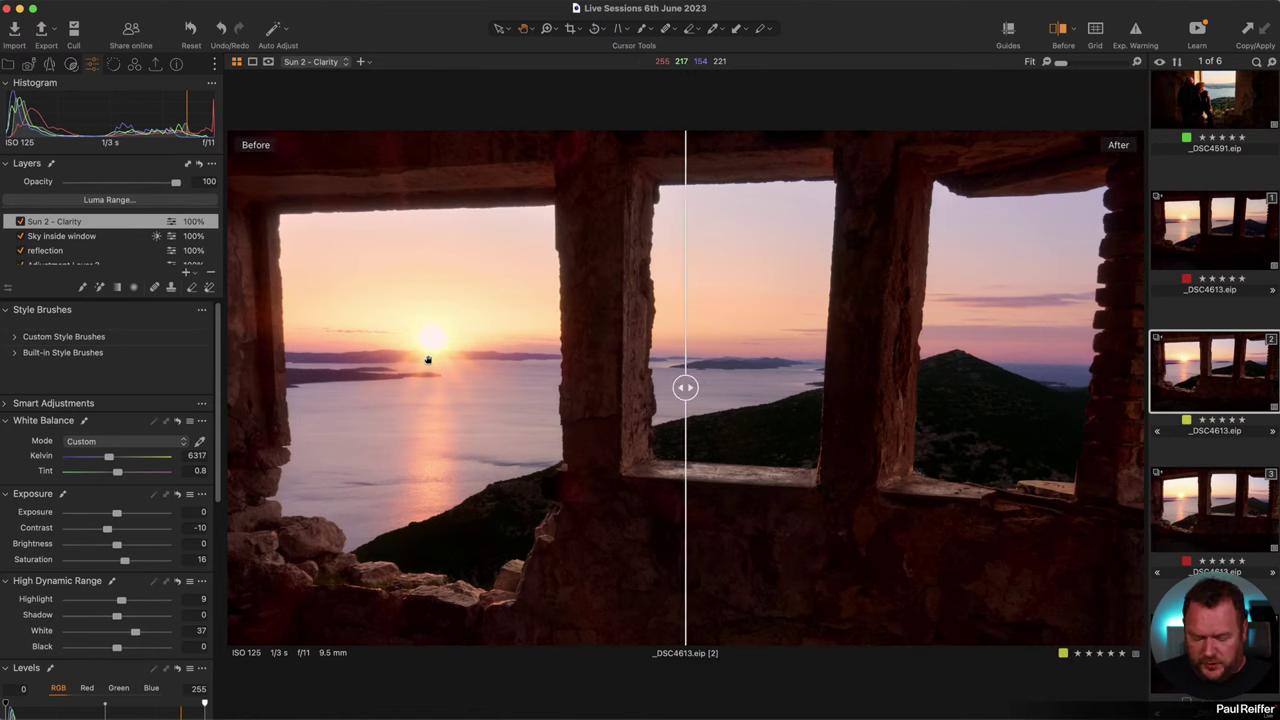
left_click_drag(686, 383, 228, 387)
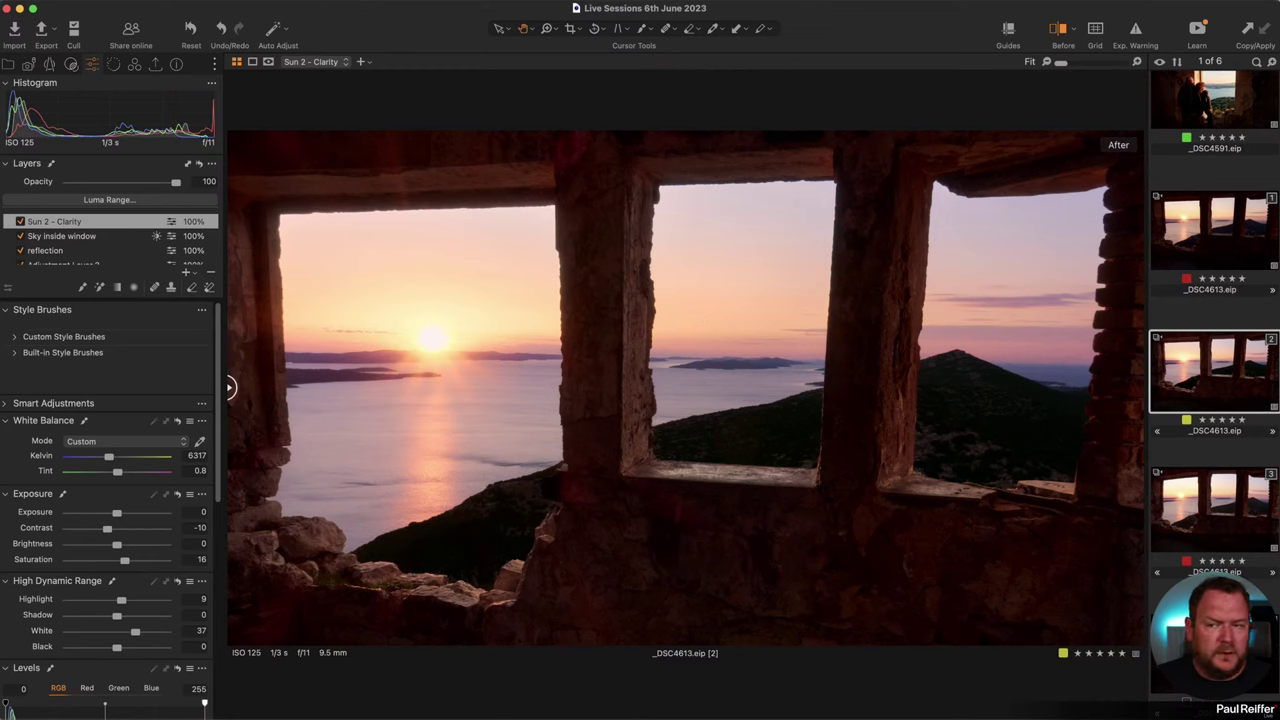
left_click(8, 64)
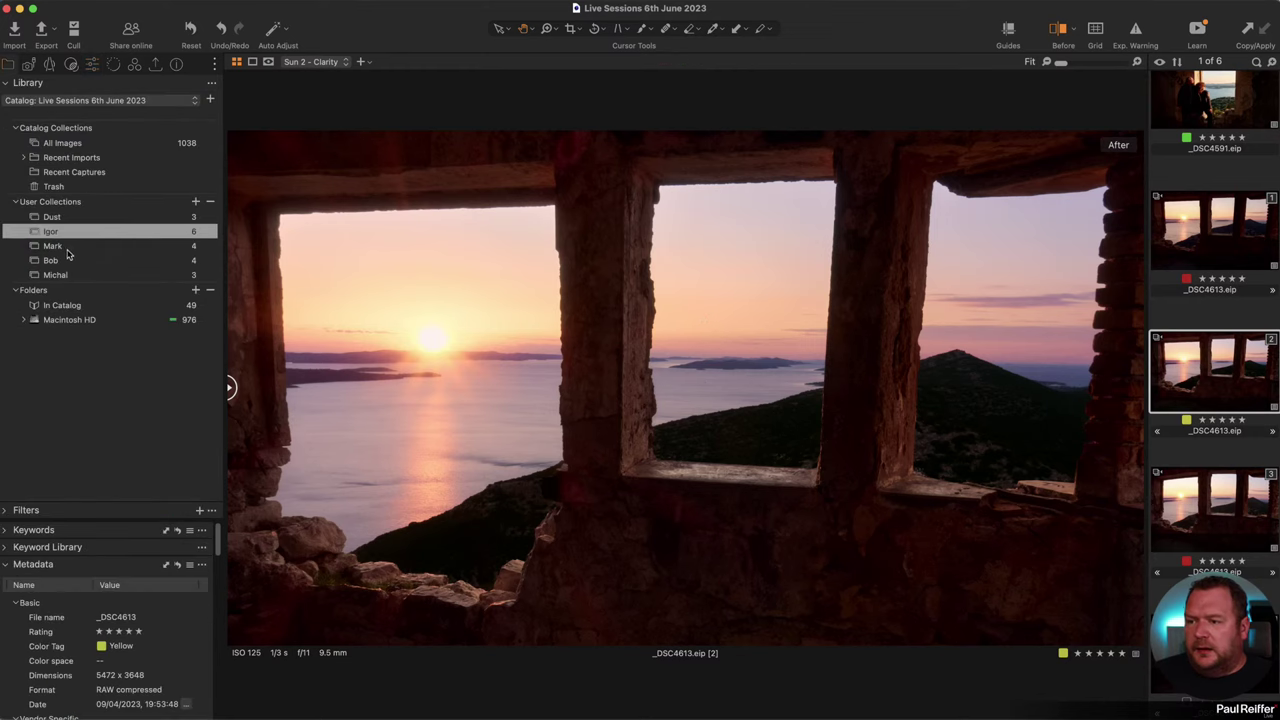
Open the rainbow landscape from the Mark collection, turn off Before/After and zoom near the rainbow.
left_click(52, 246)
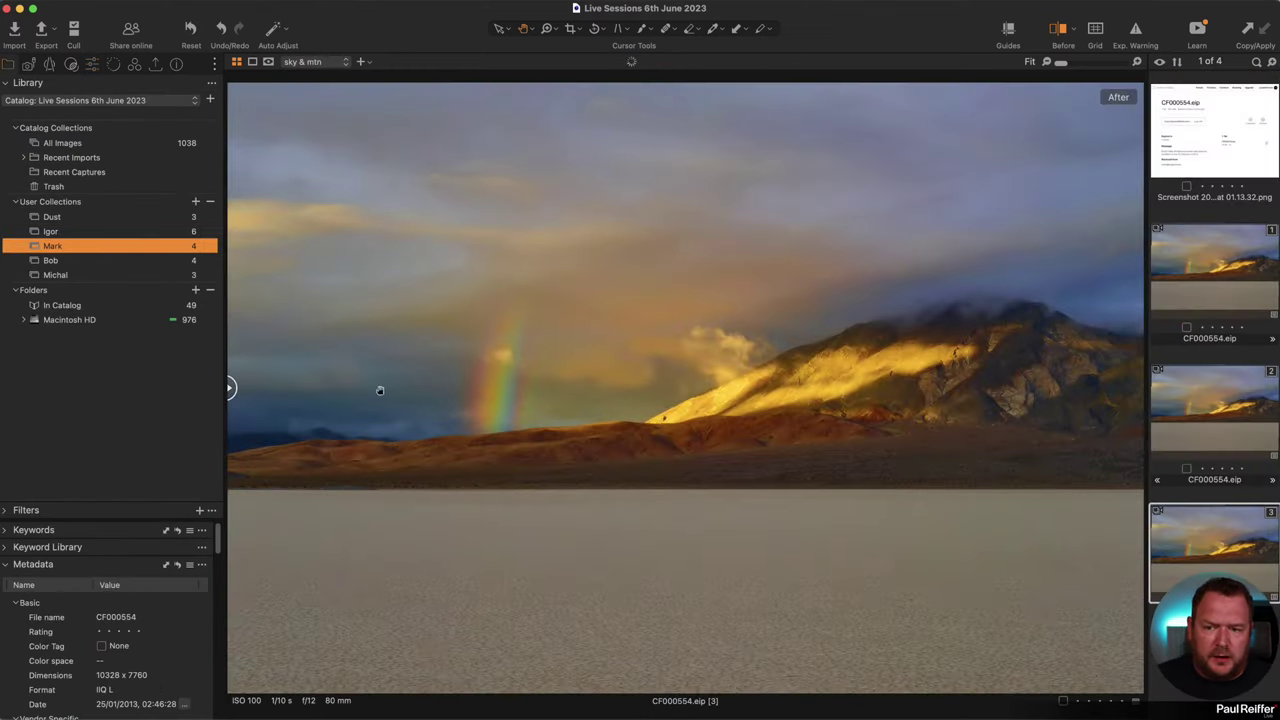
left_click(91, 65)
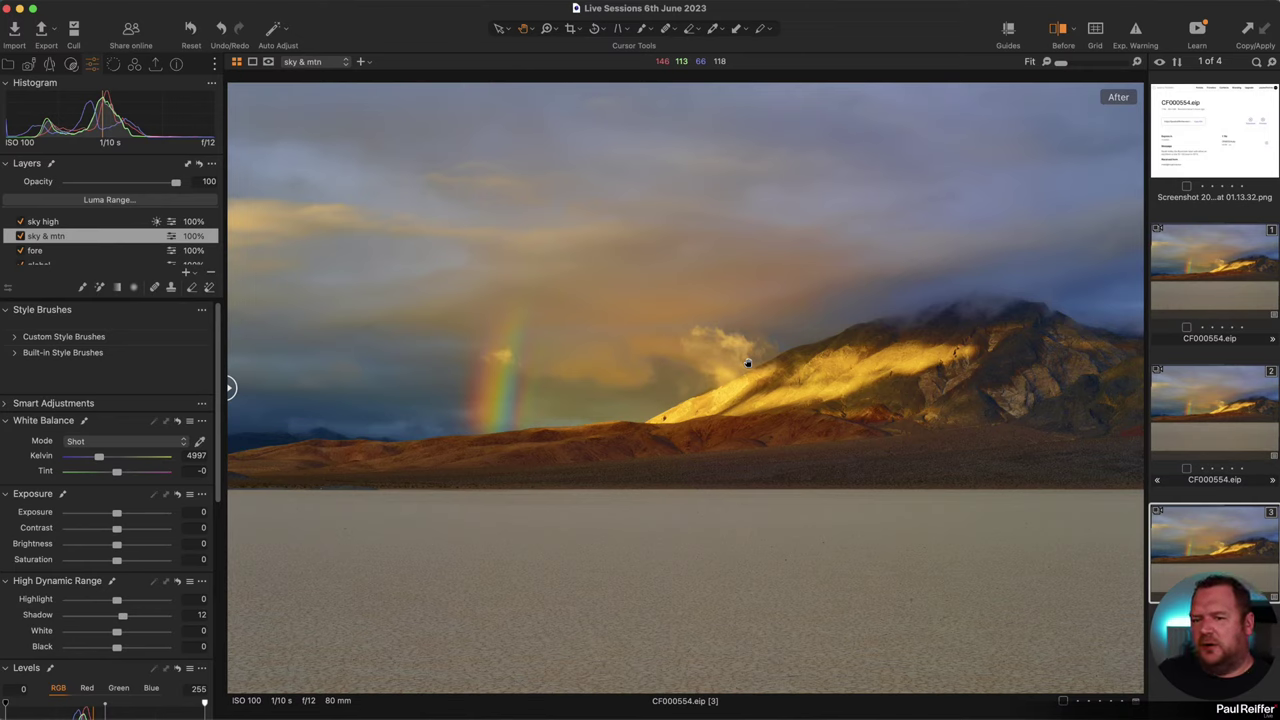
key("y")
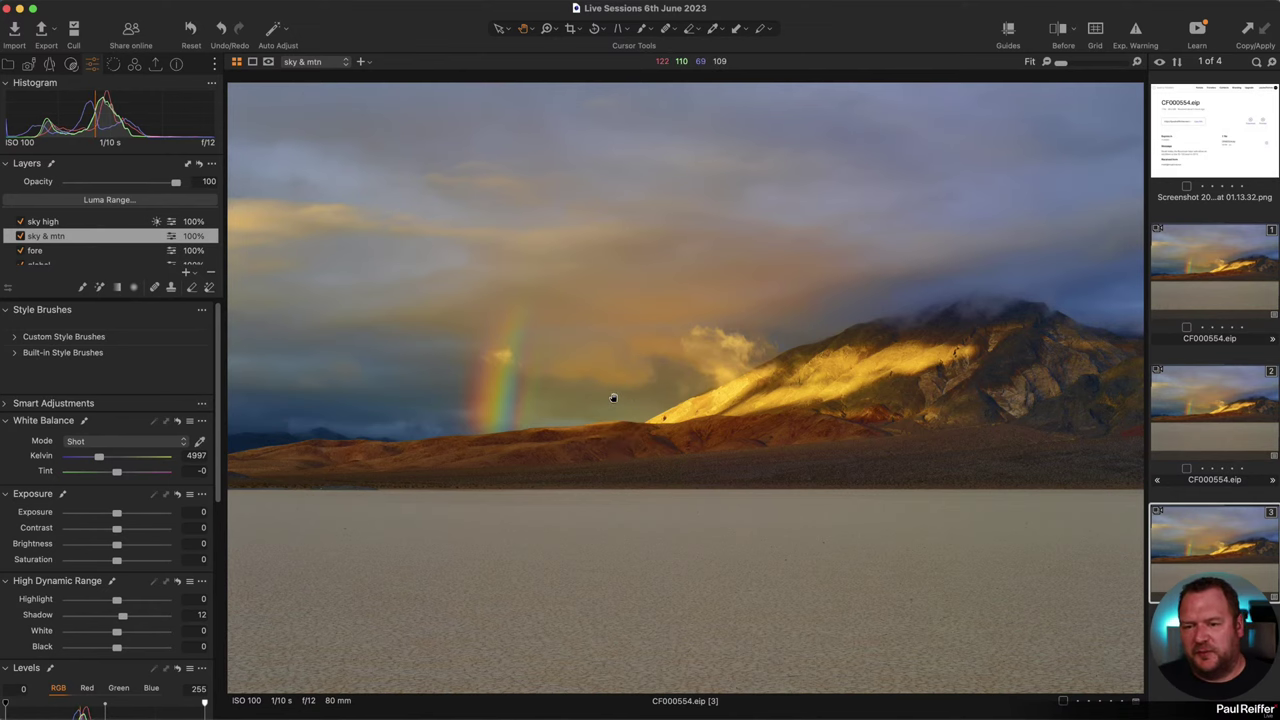
left_click(613, 398)
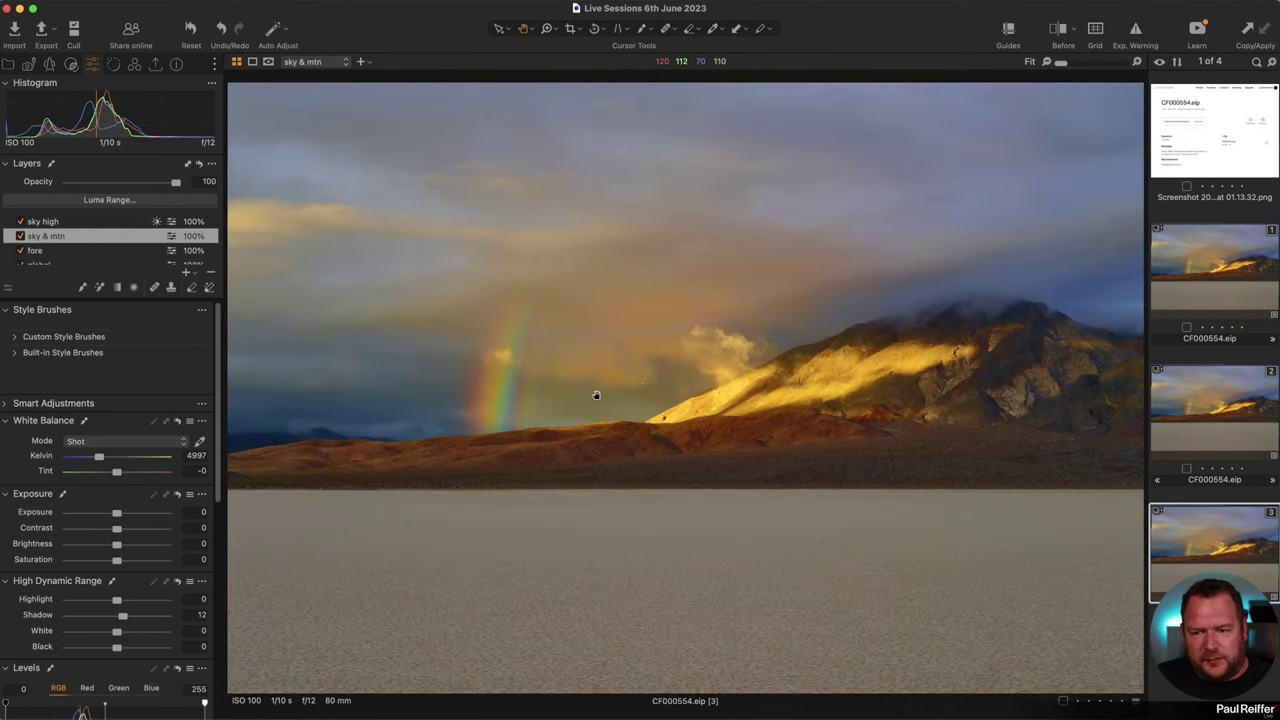
Compare before and after across the rainbow at 100%, then at Fit with the split moved left.
left_click(597, 395)
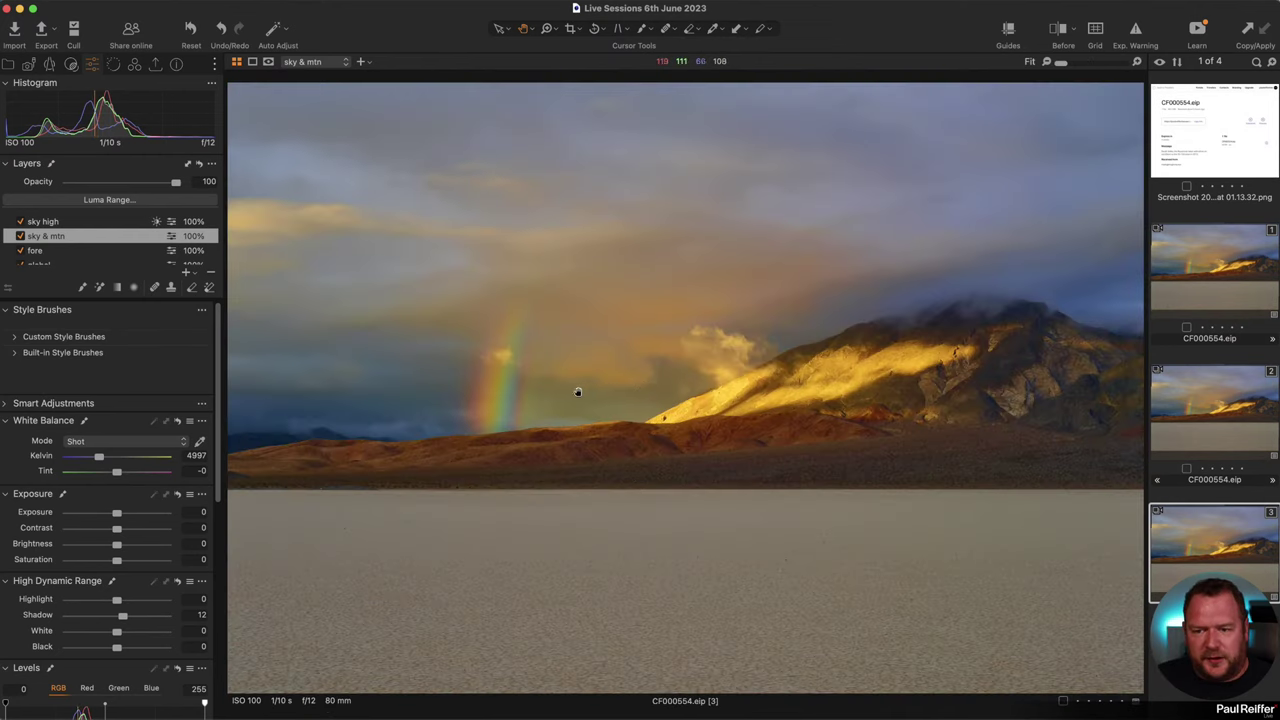
key("y")
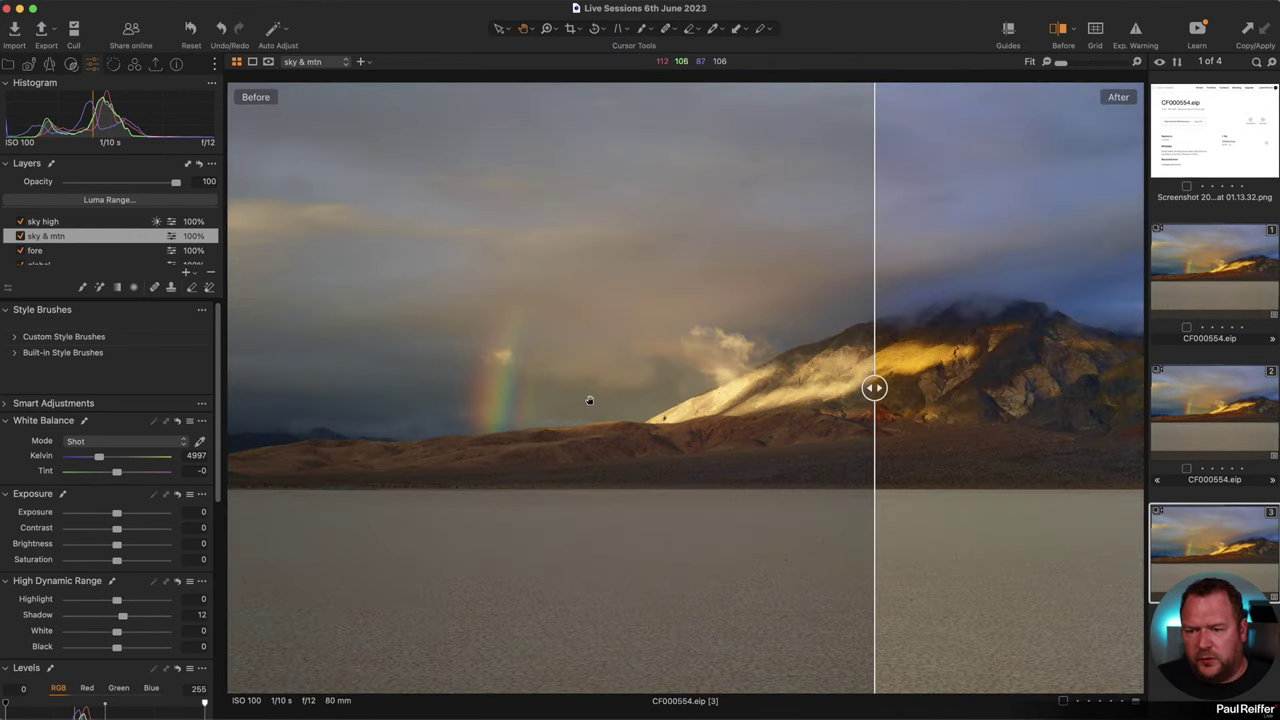
left_click(590, 400)
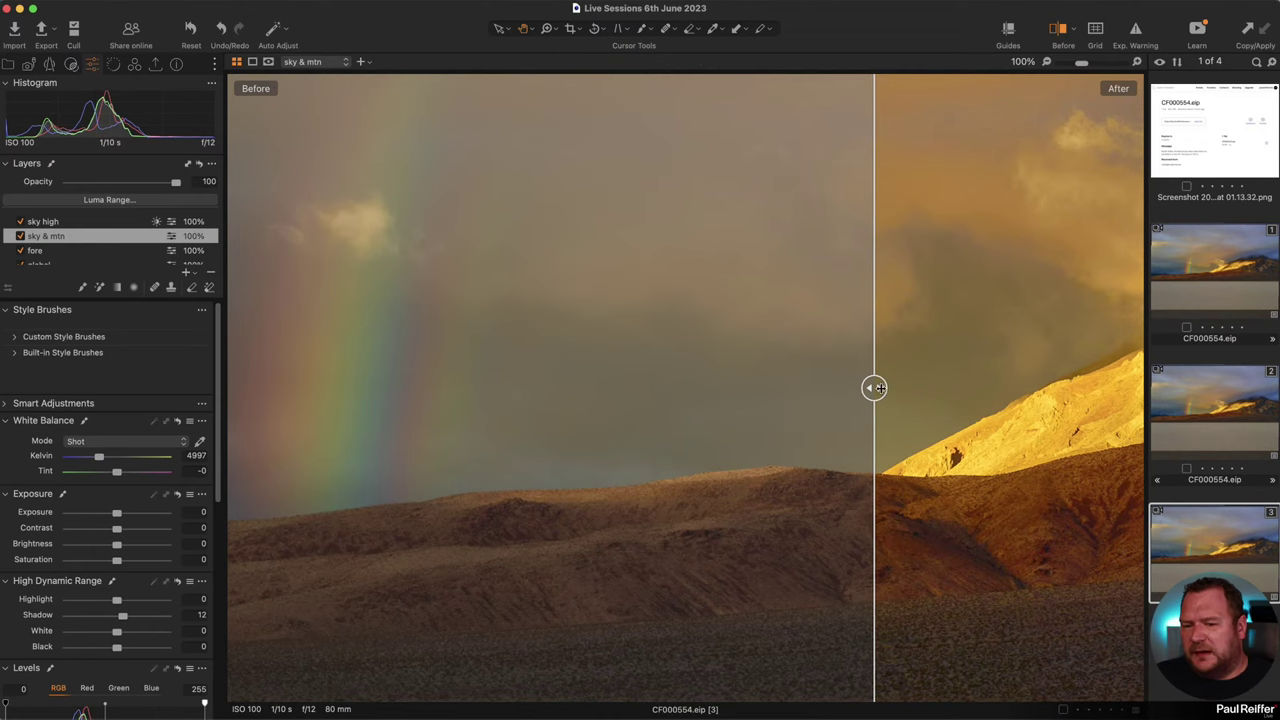
left_click_drag(876, 388, 706, 388)
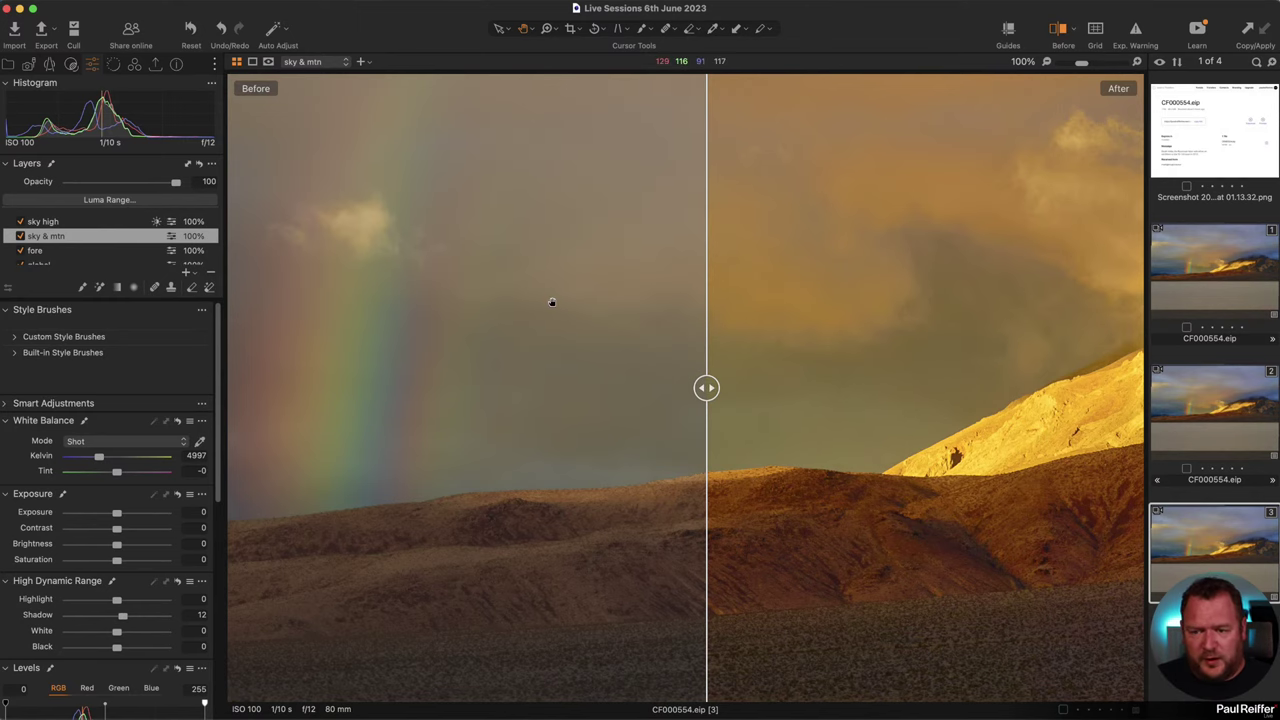
key("super+0")
left_click_drag(705, 388, 355, 388)
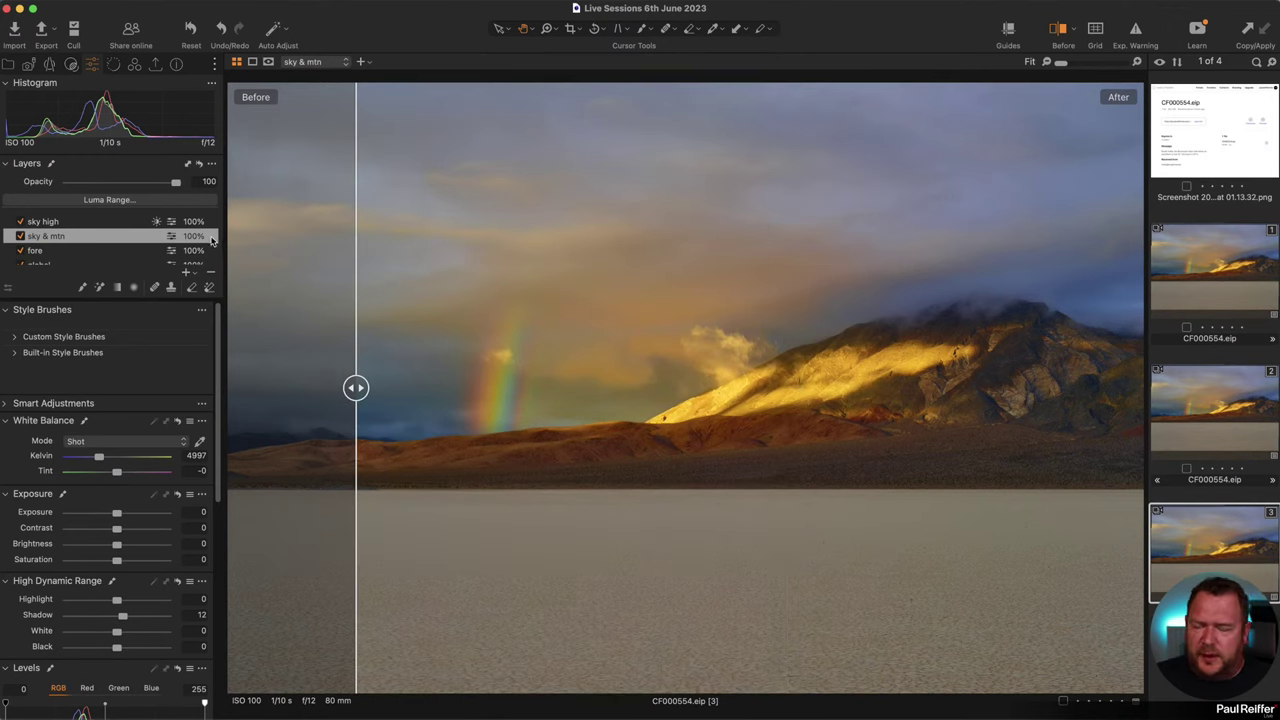
left_click(20, 221)
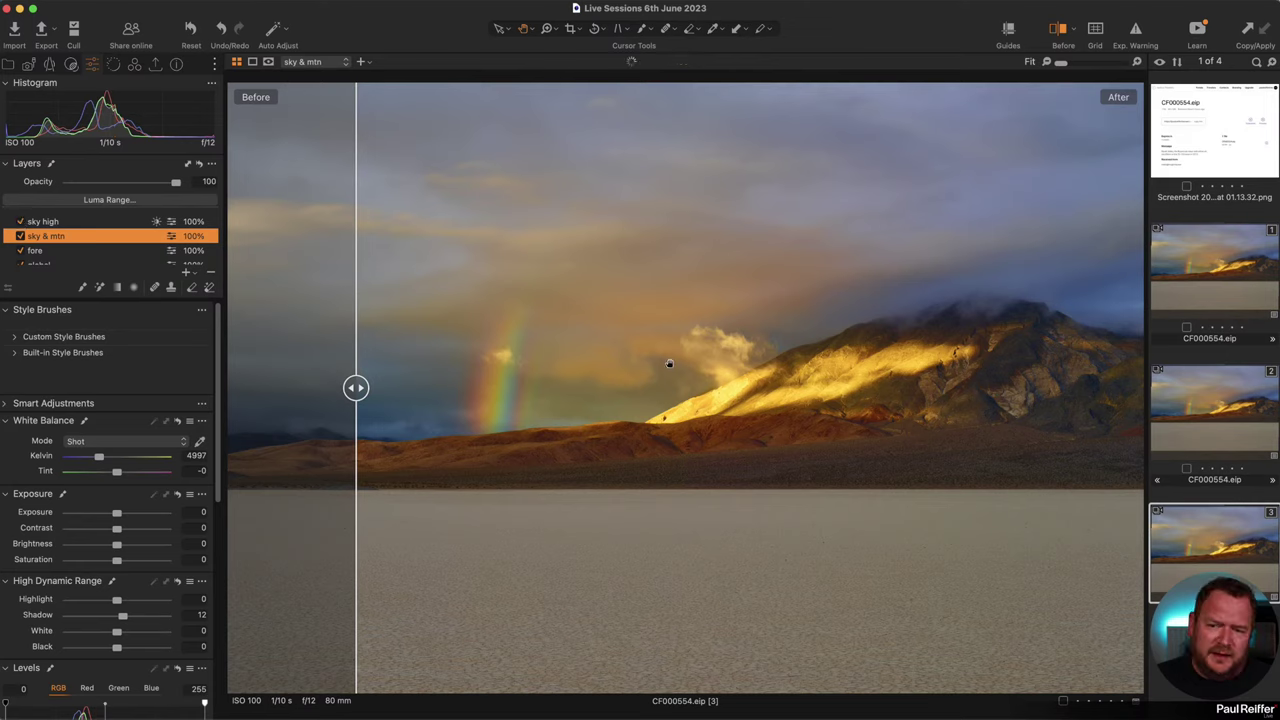
left_click(20, 236)
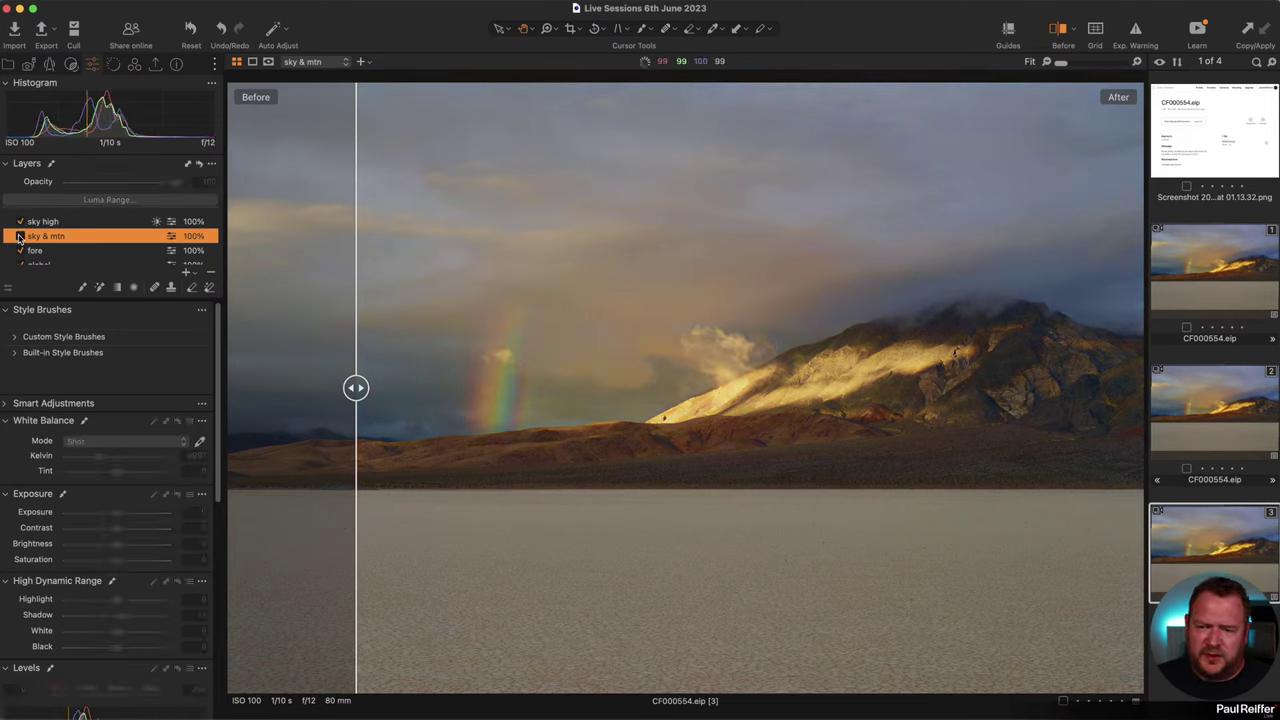
left_click(20, 236)
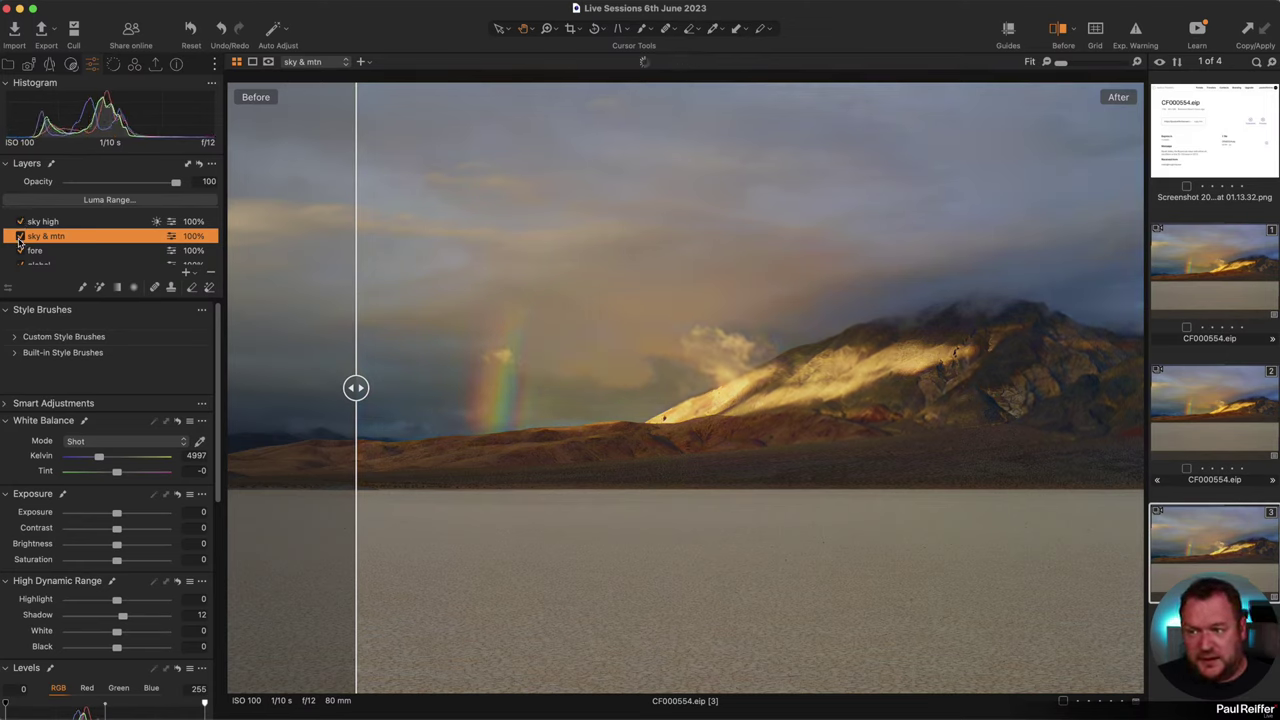
left_click(20, 251)
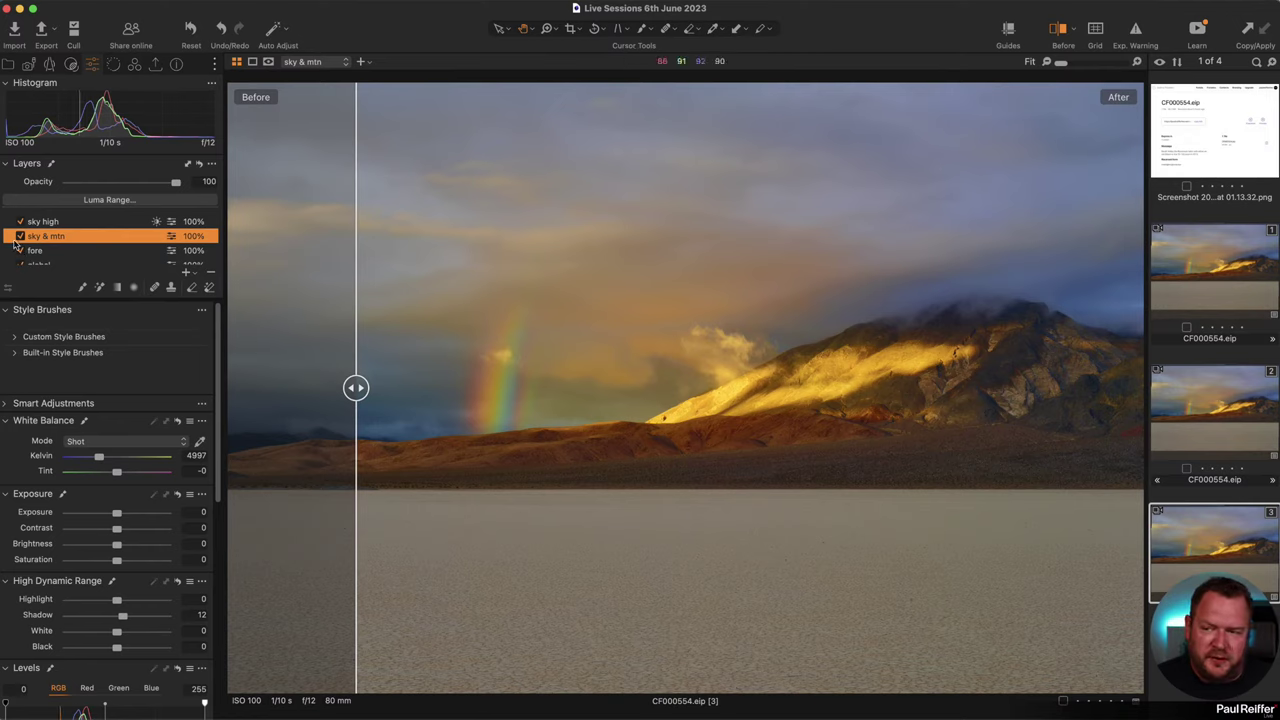
left_click(20, 251)
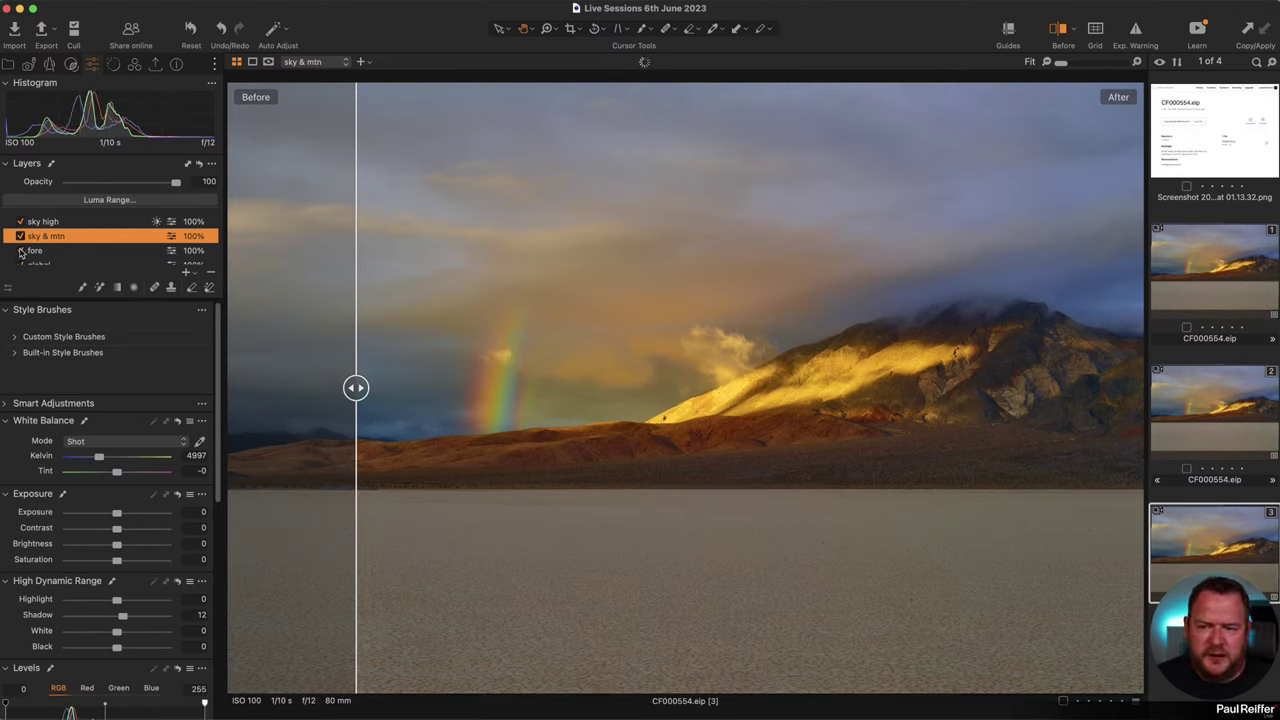
scroll(20, 245, "down", 3)
left_click(21, 237)
left_click(21, 224)
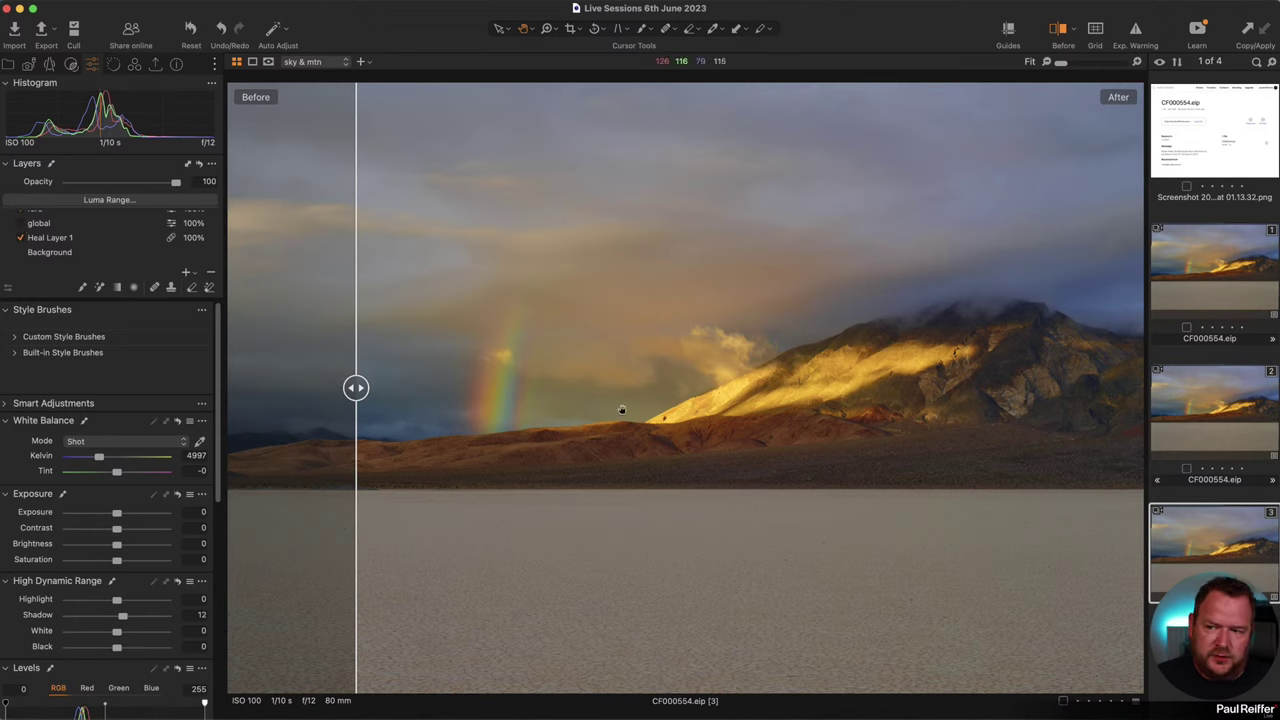
left_click(20, 223)
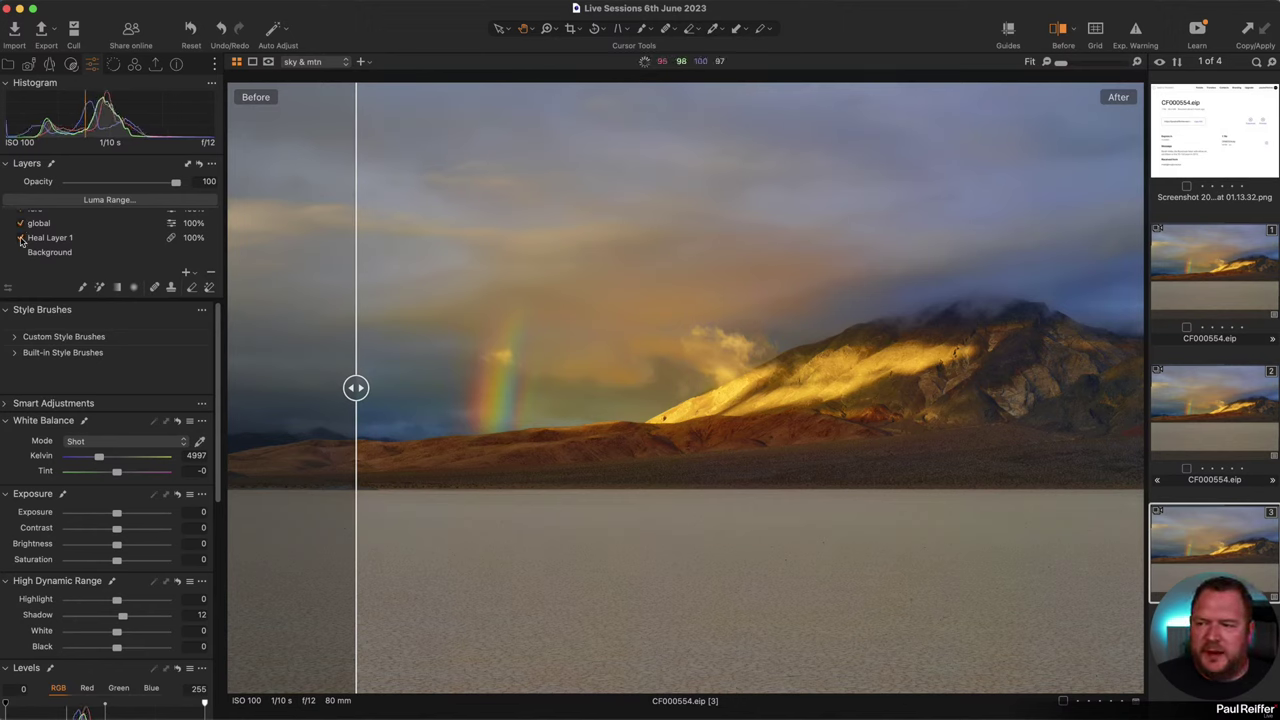
left_click(19, 238)
left_click(20, 238)
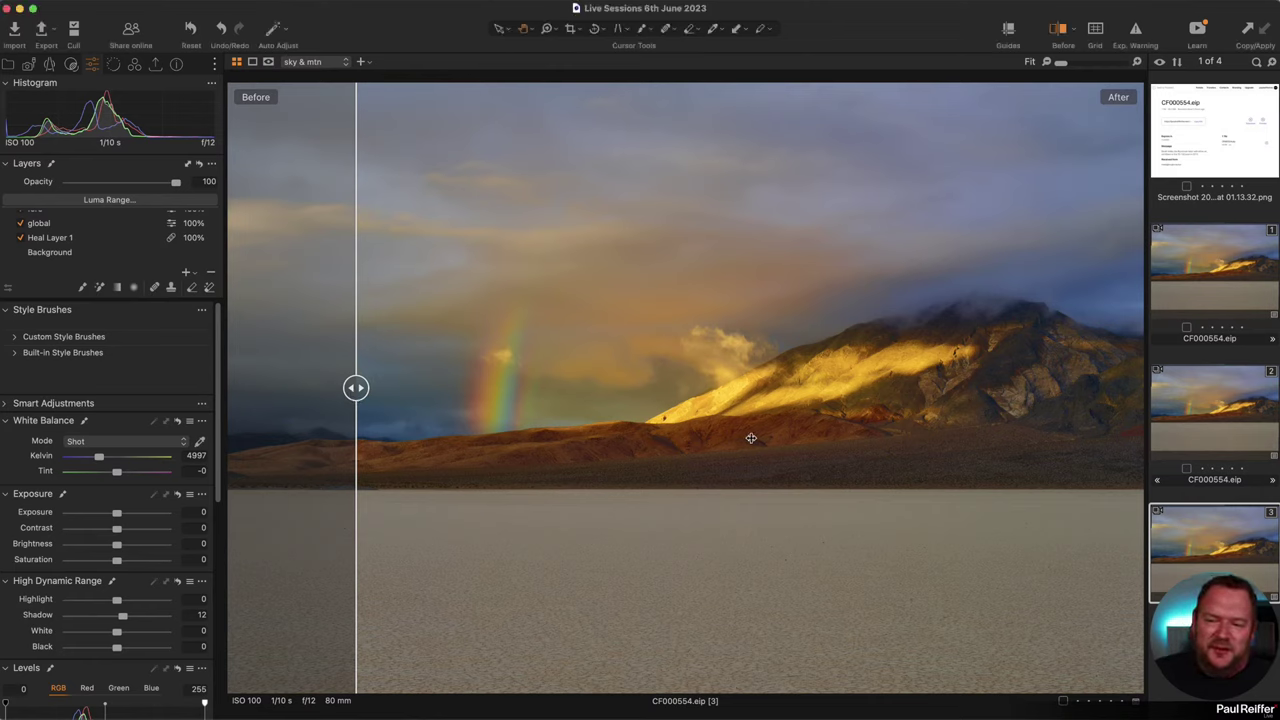
left_click_drag(356, 389, 386, 400)
scroll(111, 248, "up", 3)
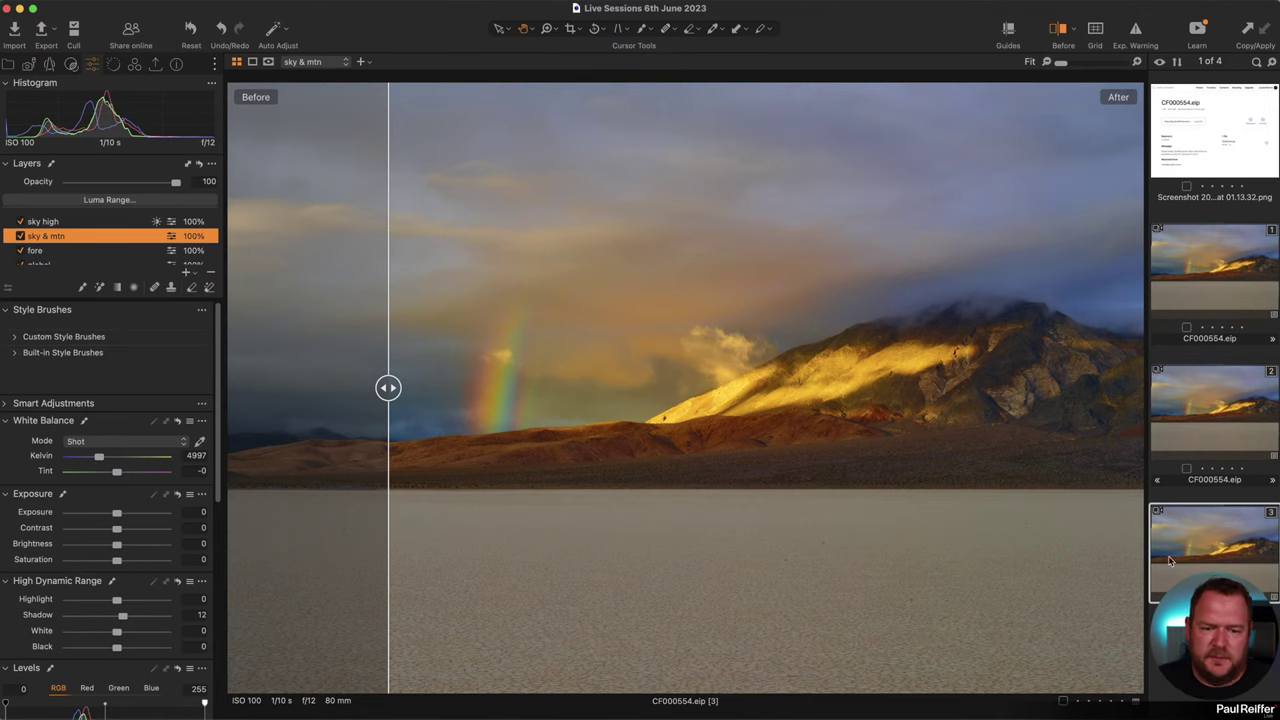
Create a new variant and compare the sky & mtn layer on and off.
key("F3")
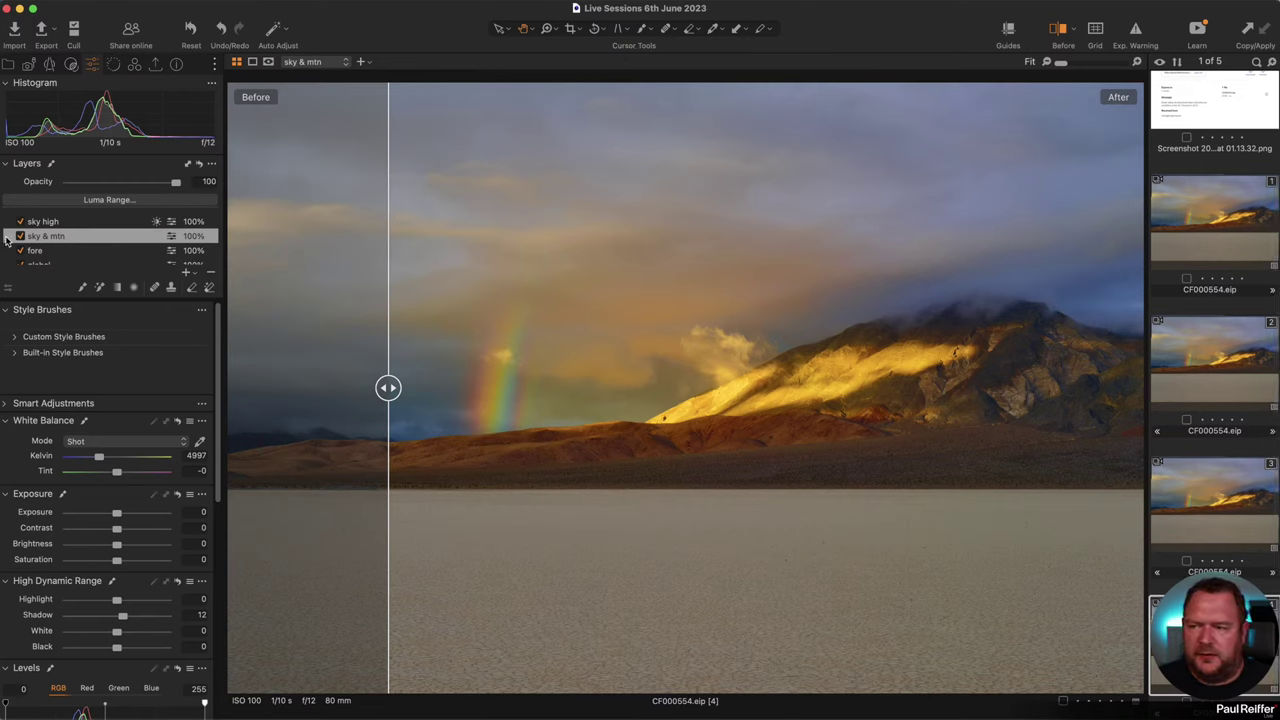
left_click(20, 236)
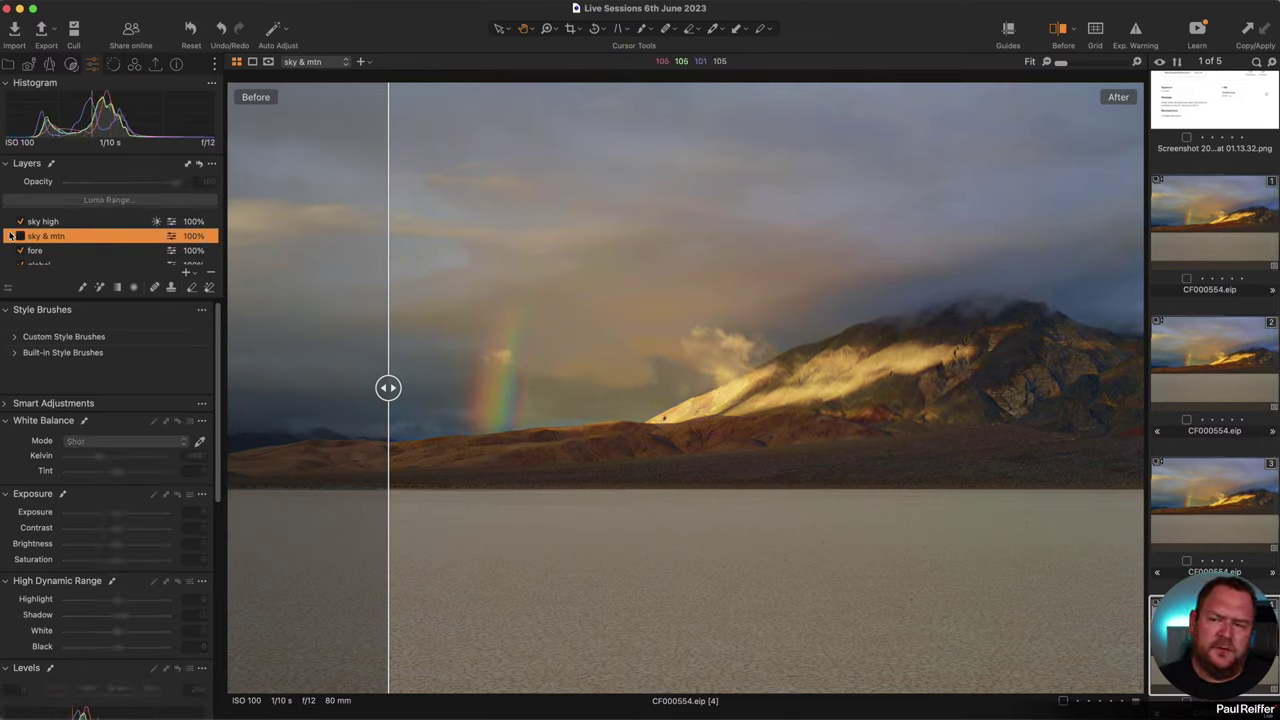
left_click(20, 236)
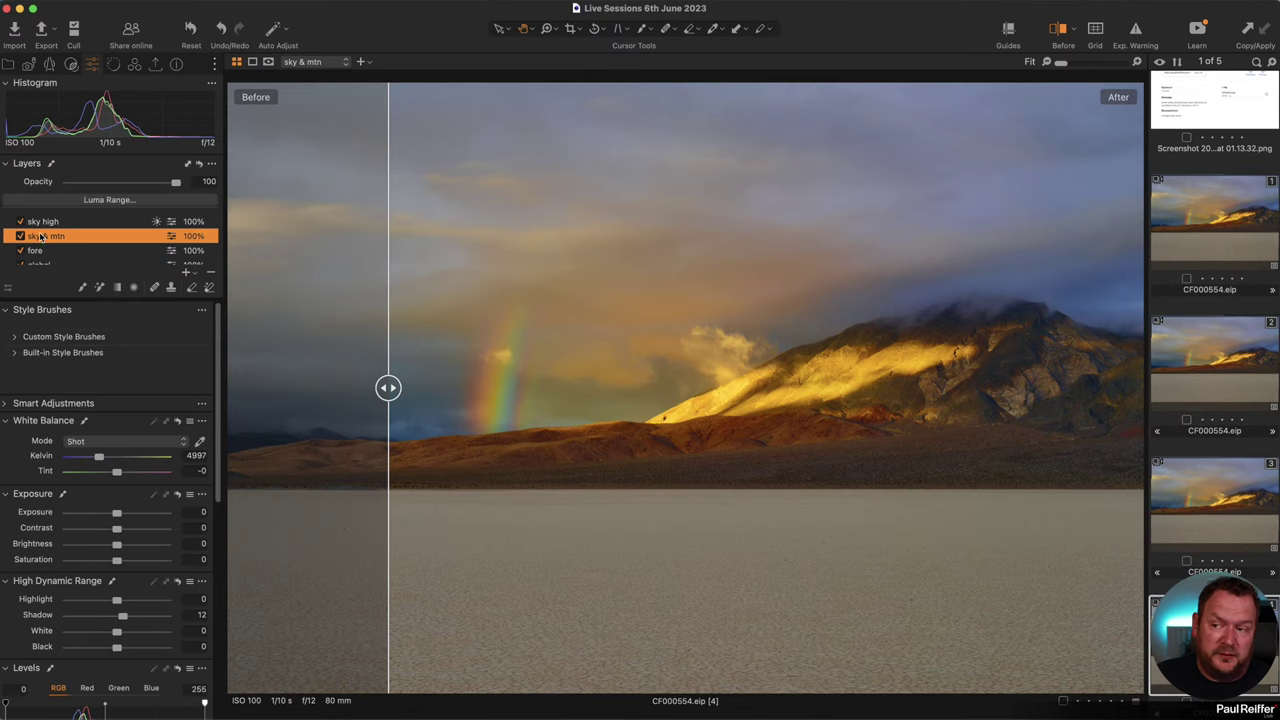
scroll(18, 240, "down", 3)
left_click(30, 251)
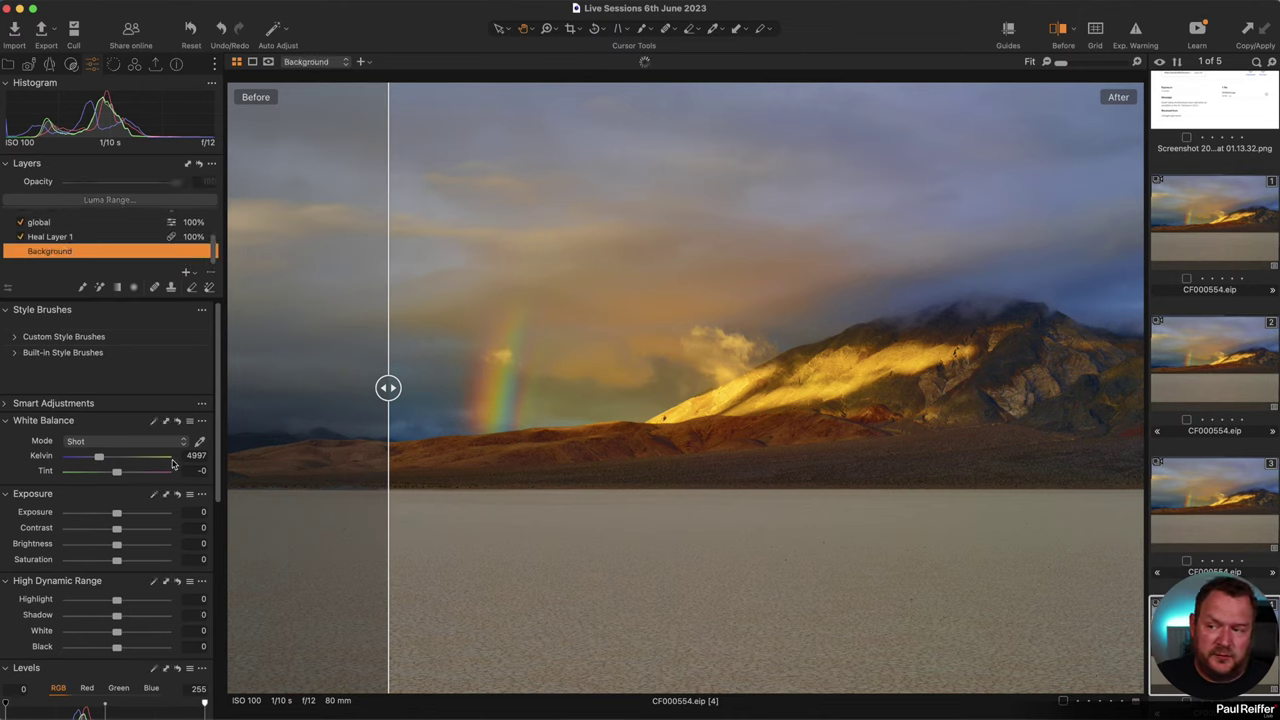
scroll(62, 264, "up", 3)
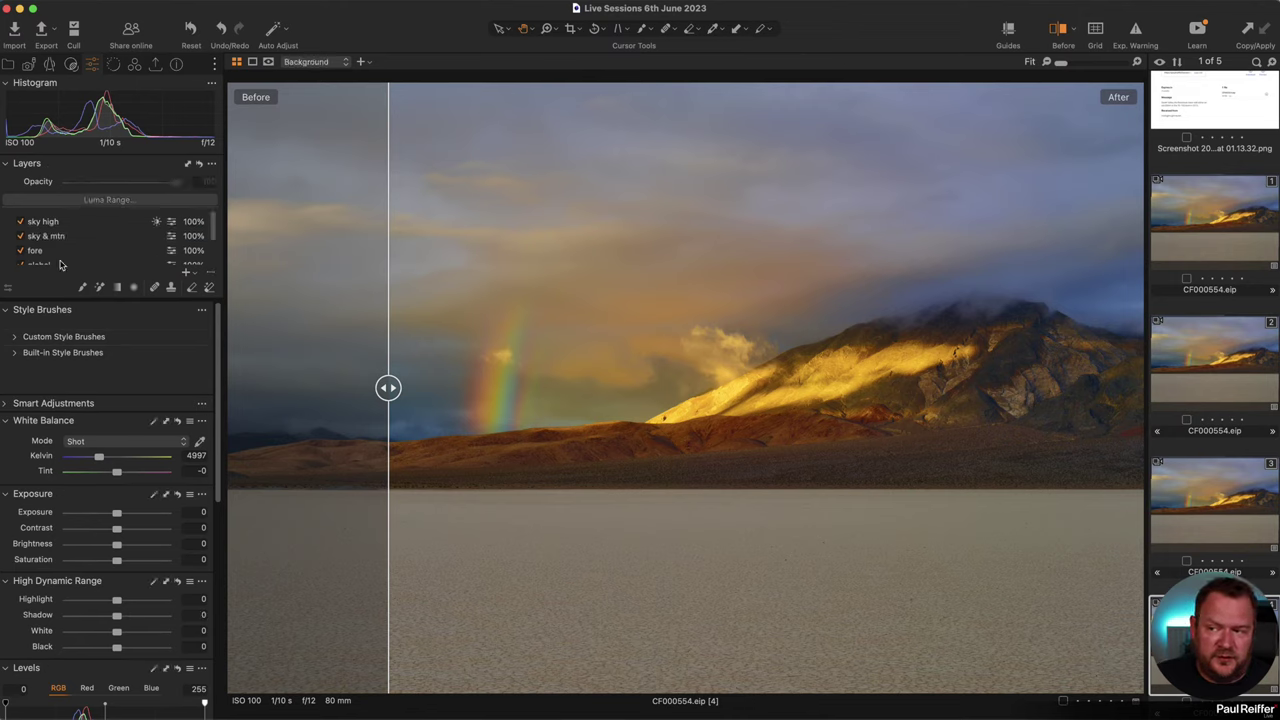
left_click(50, 238)
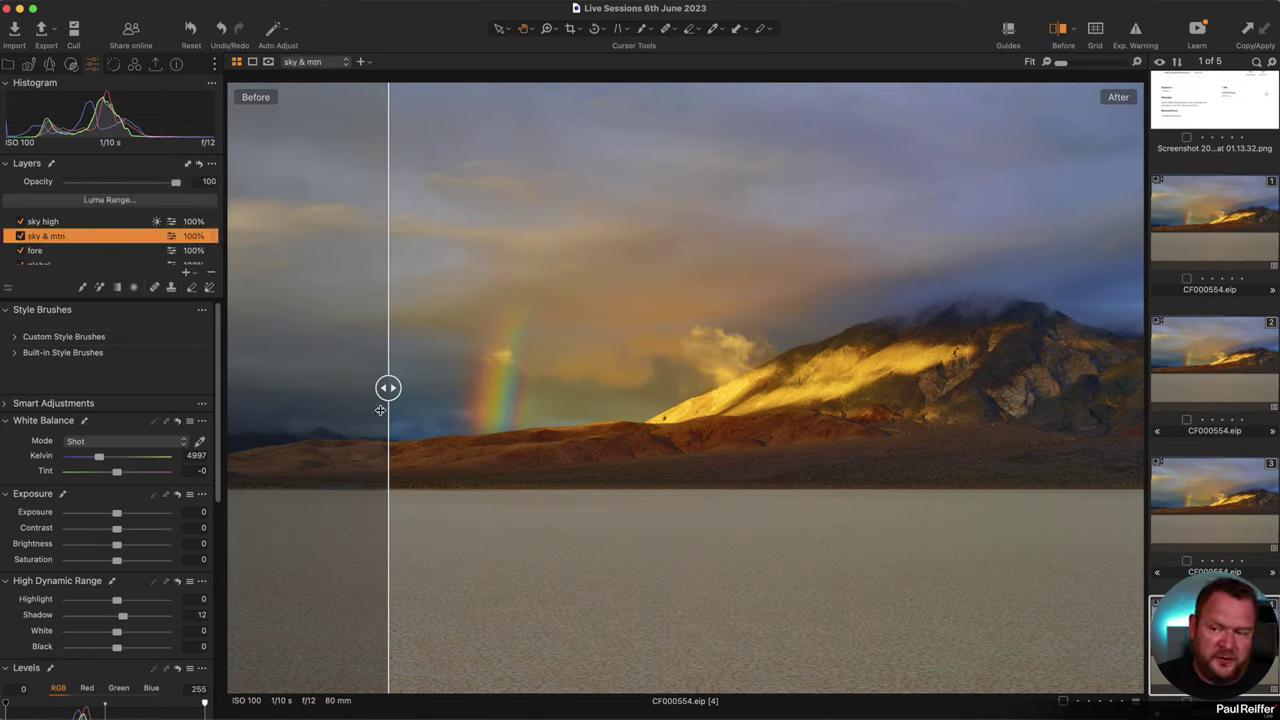
left_click_drag(388, 390, 584, 395)
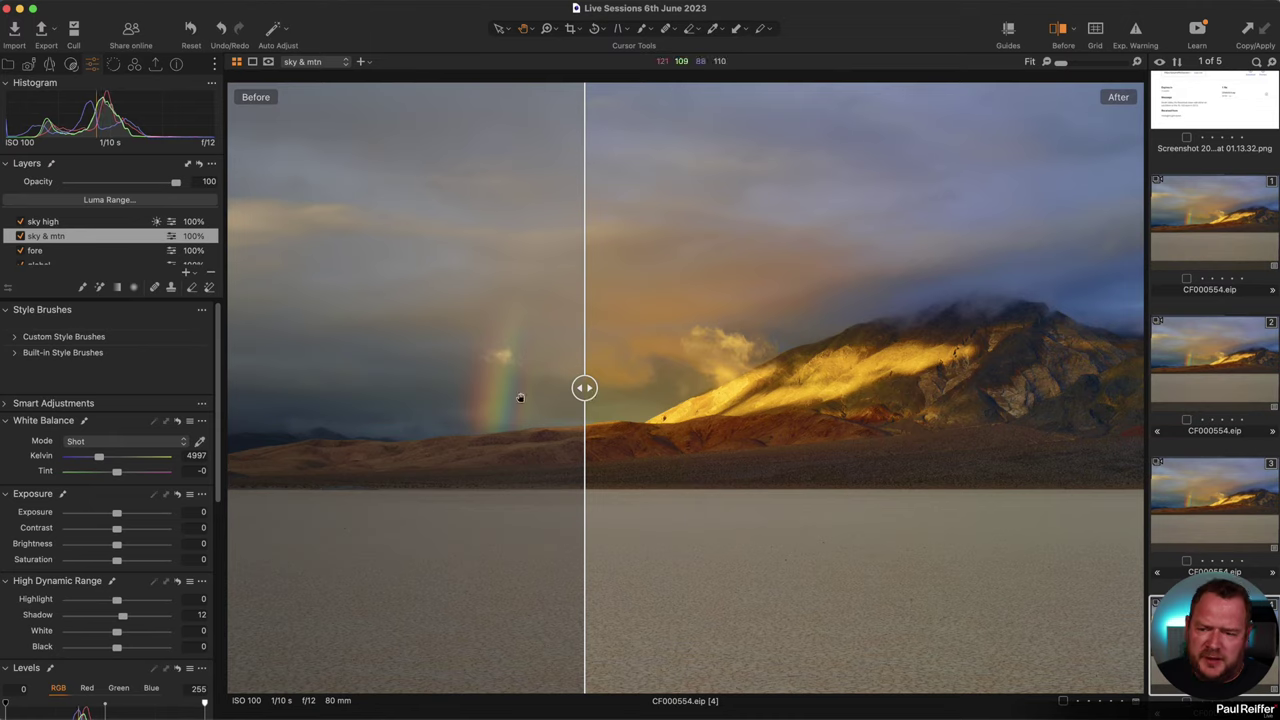
Show the sky & mtn layer's Advanced Color Editor ranges, resetting and restoring them to compare.
left_click(135, 65)
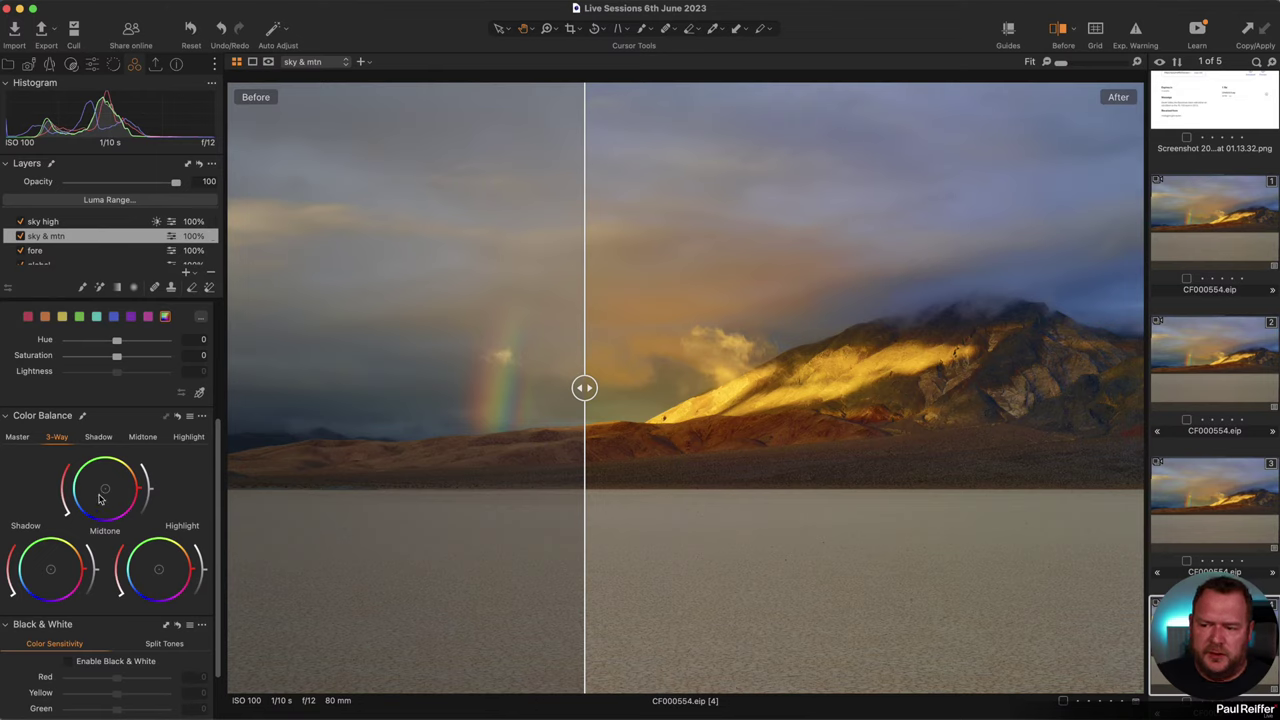
left_click(18, 440)
left_click(57, 438)
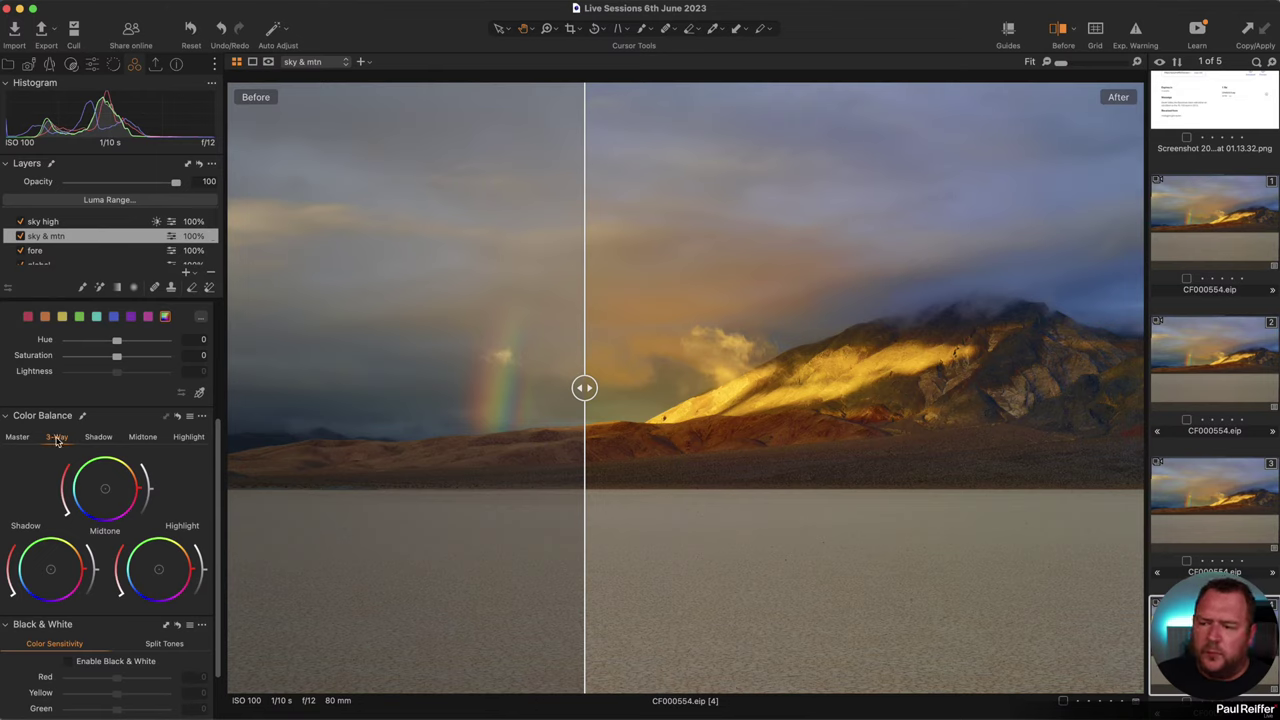
scroll(60, 440, "up", 4)
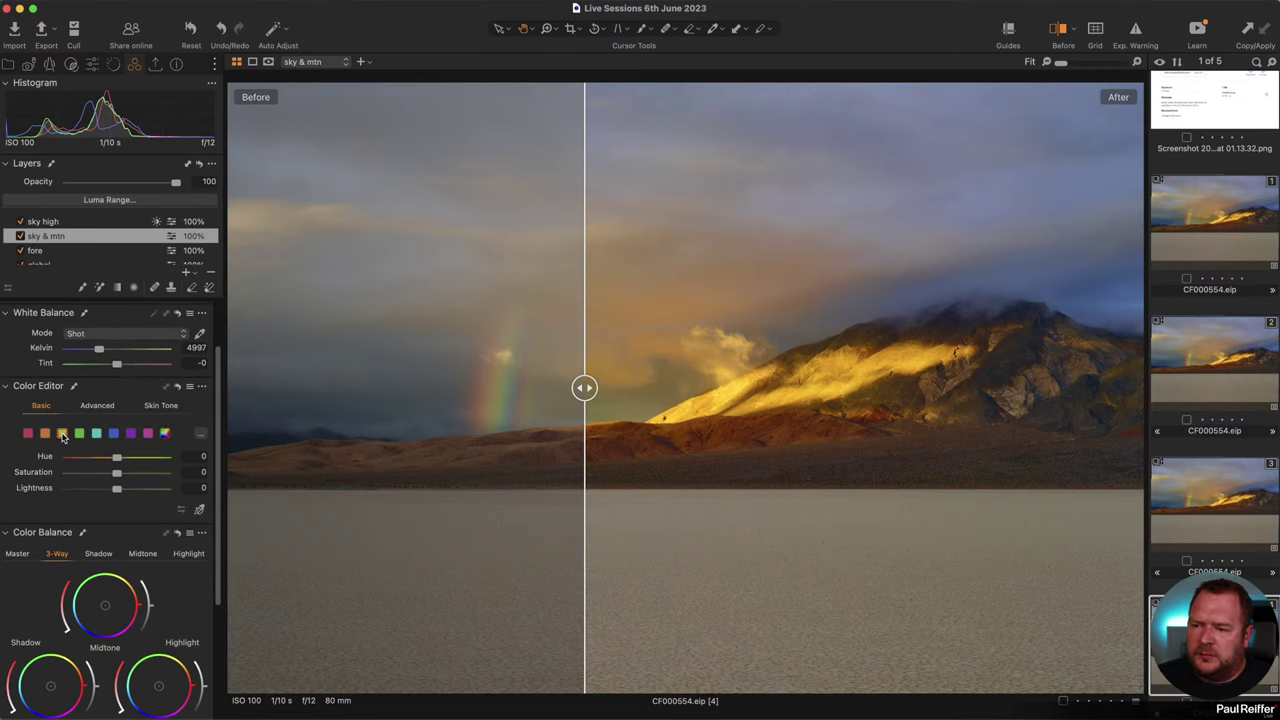
left_click(97, 405)
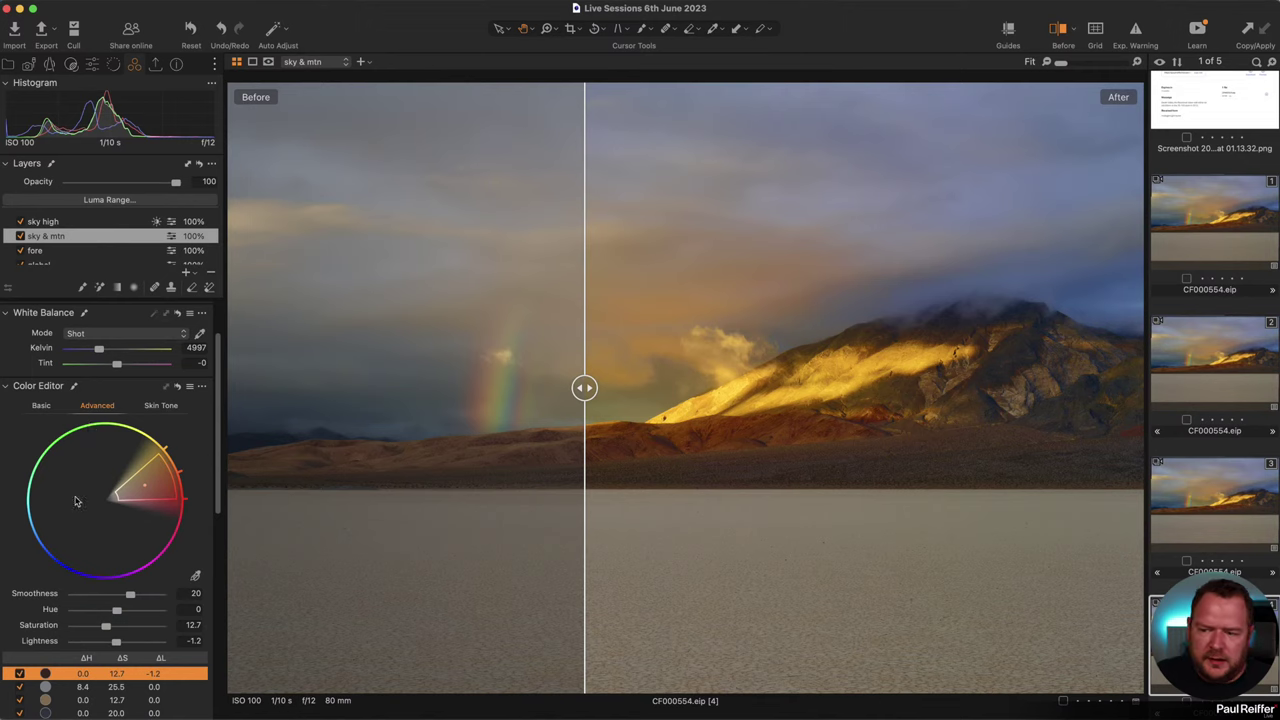
scroll(76, 502, "down", 3)
scroll(75, 502, "down", 1)
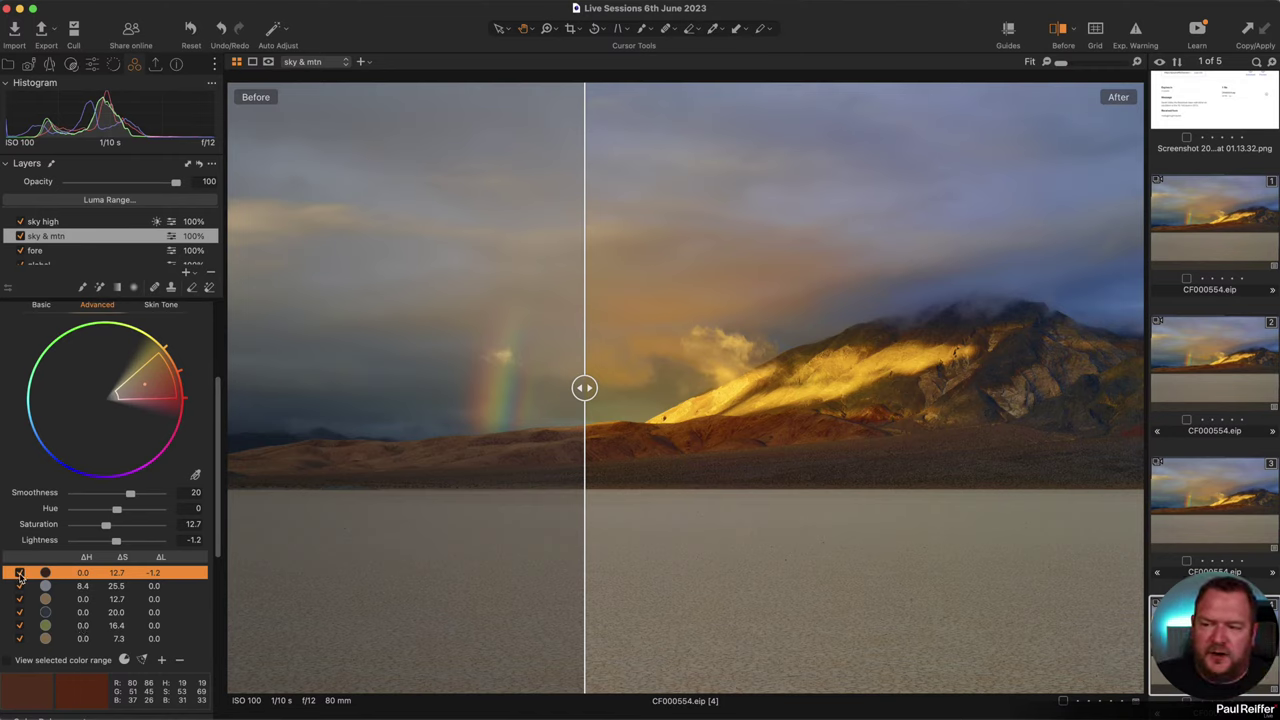
scroll(155, 490, "up", 4)
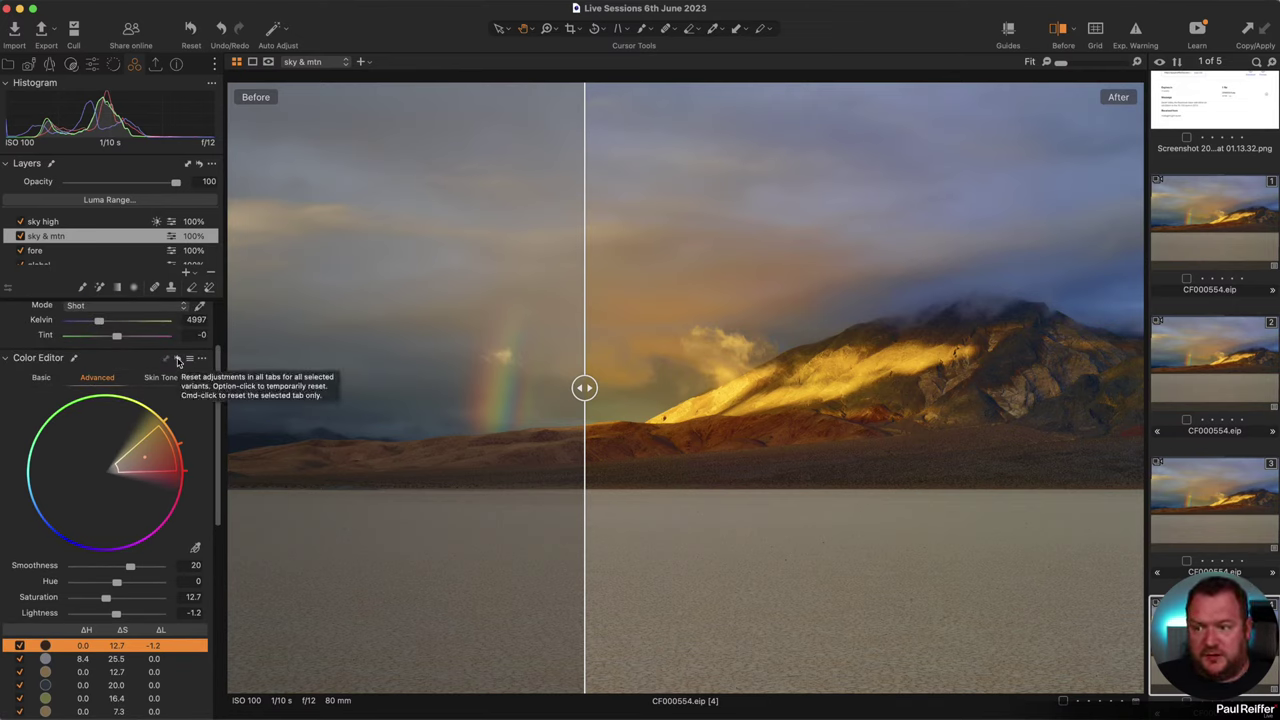
left_click(178, 360)
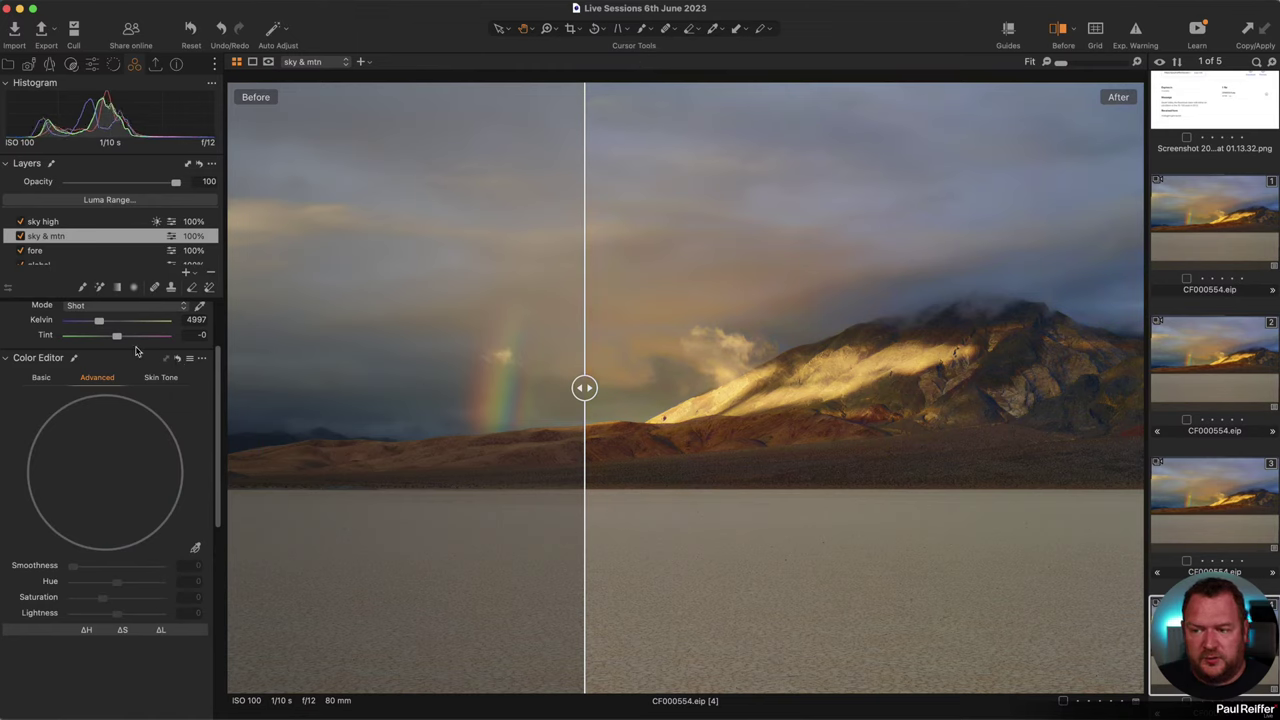
left_click(178, 361)
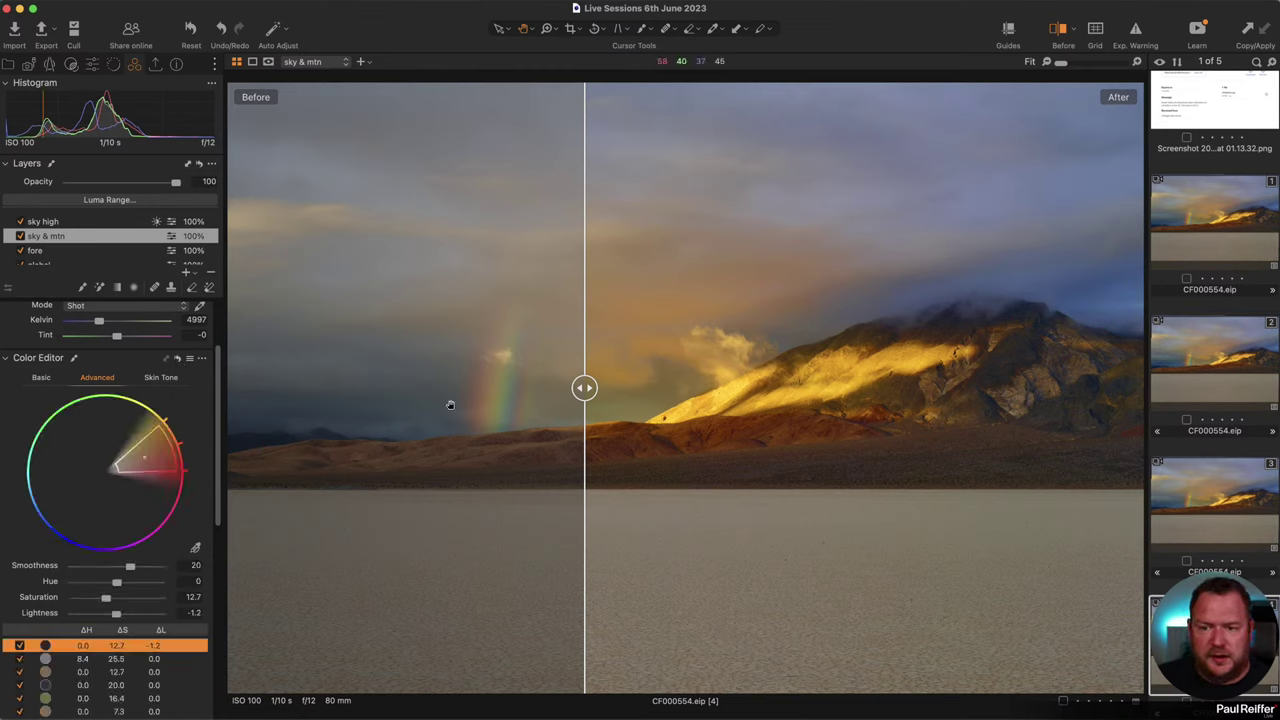
Lower the first colour range's saturation to 5.8.
left_click_drag(584, 388, 447, 388)
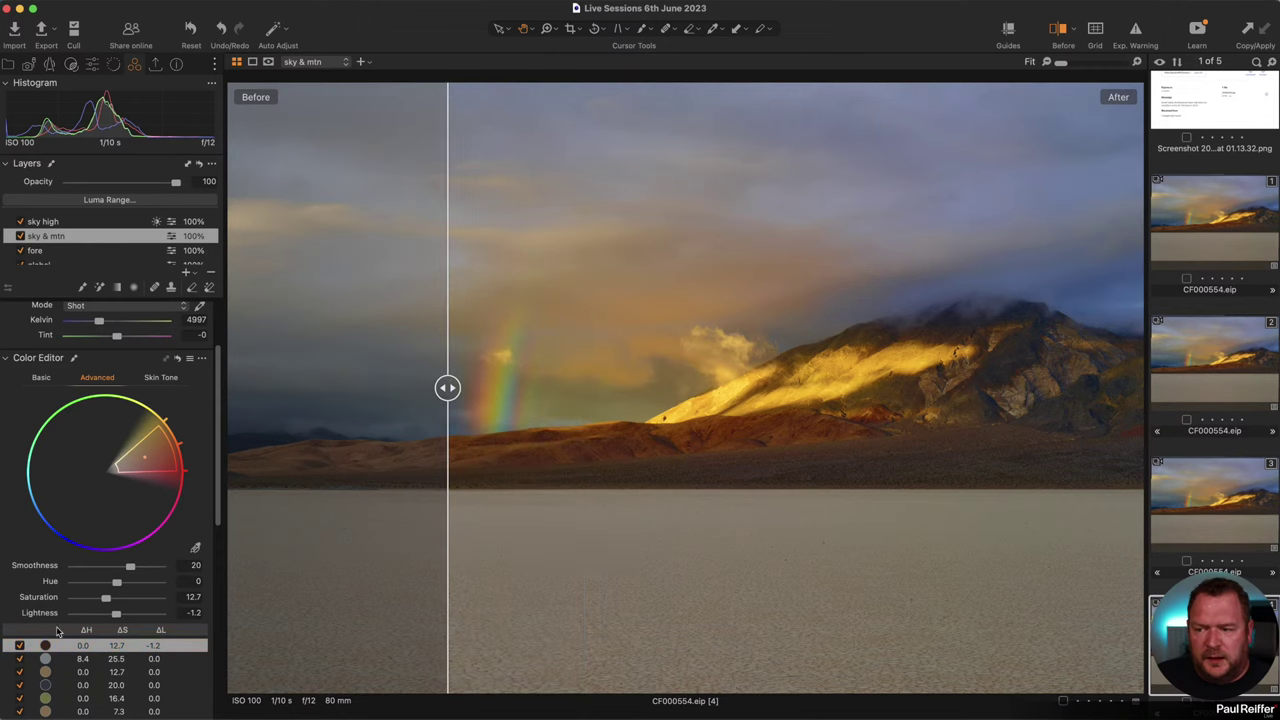
scroll(49, 600, "down", 2)
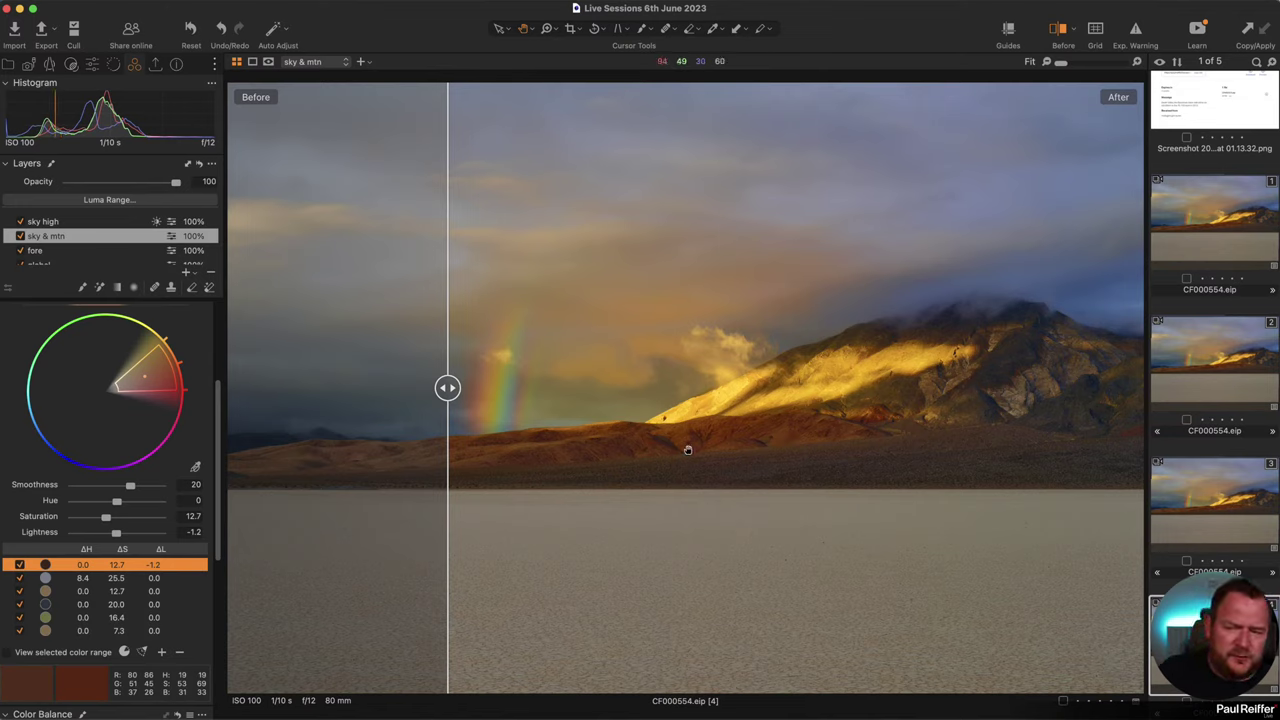
left_click_drag(108, 520, 113, 537)
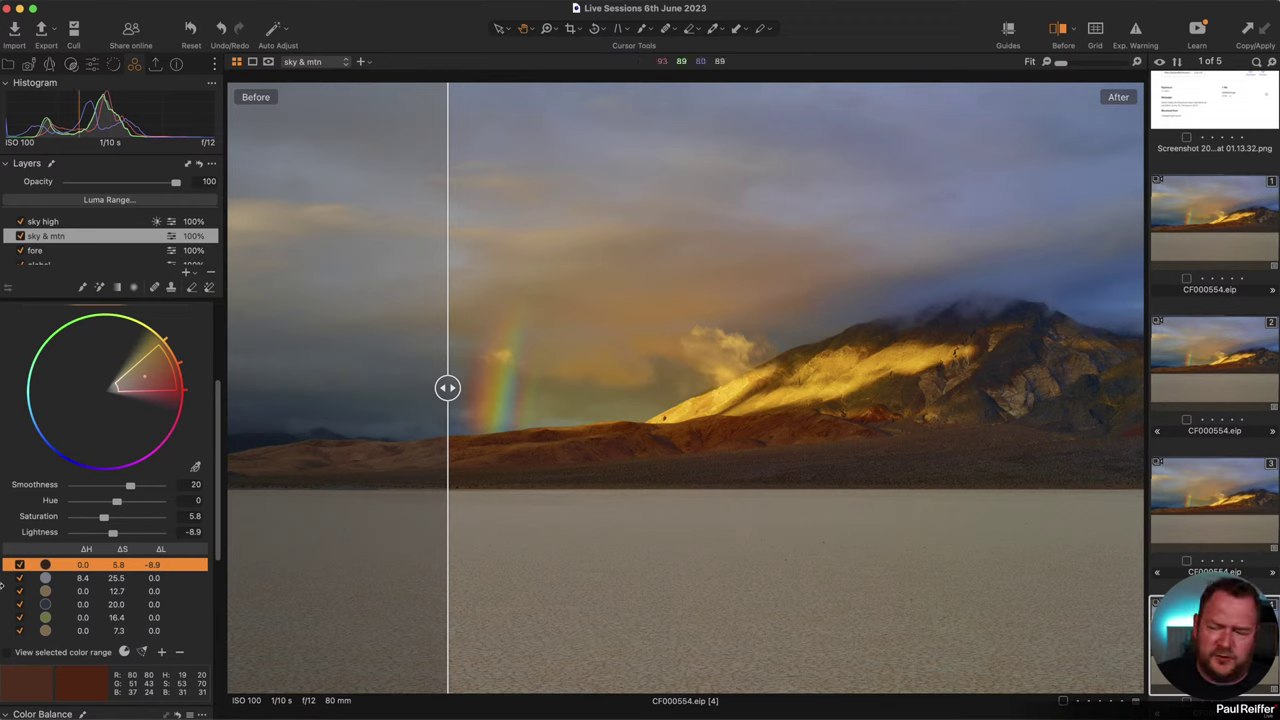
Select the third colour range and reduce its saturation to 4.
left_click(62, 579)
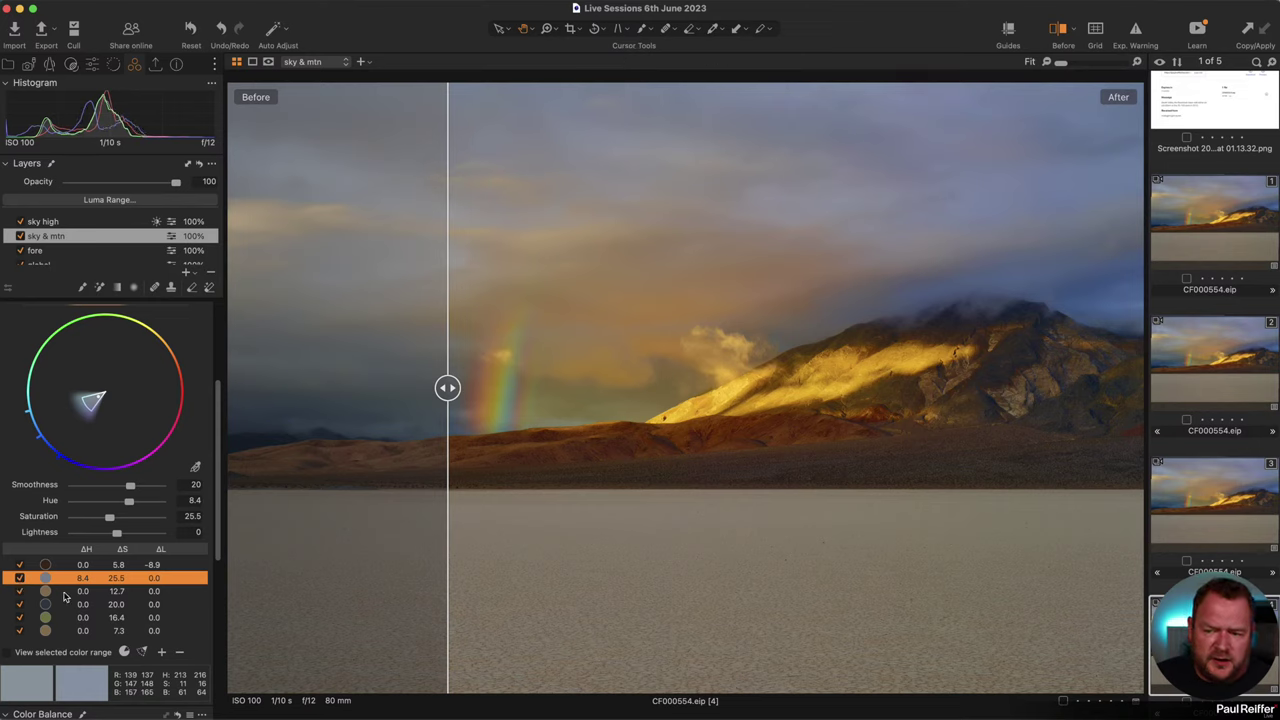
left_click(64, 591)
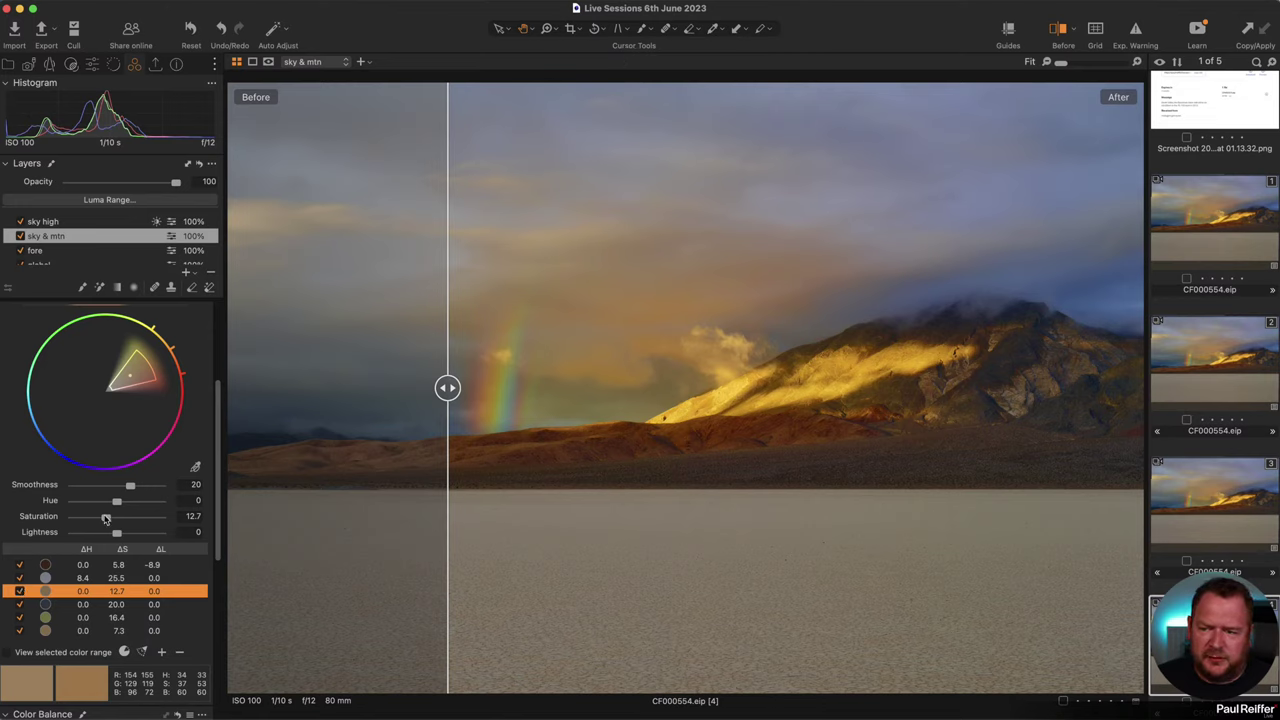
left_click_drag(106, 518, 103, 518)
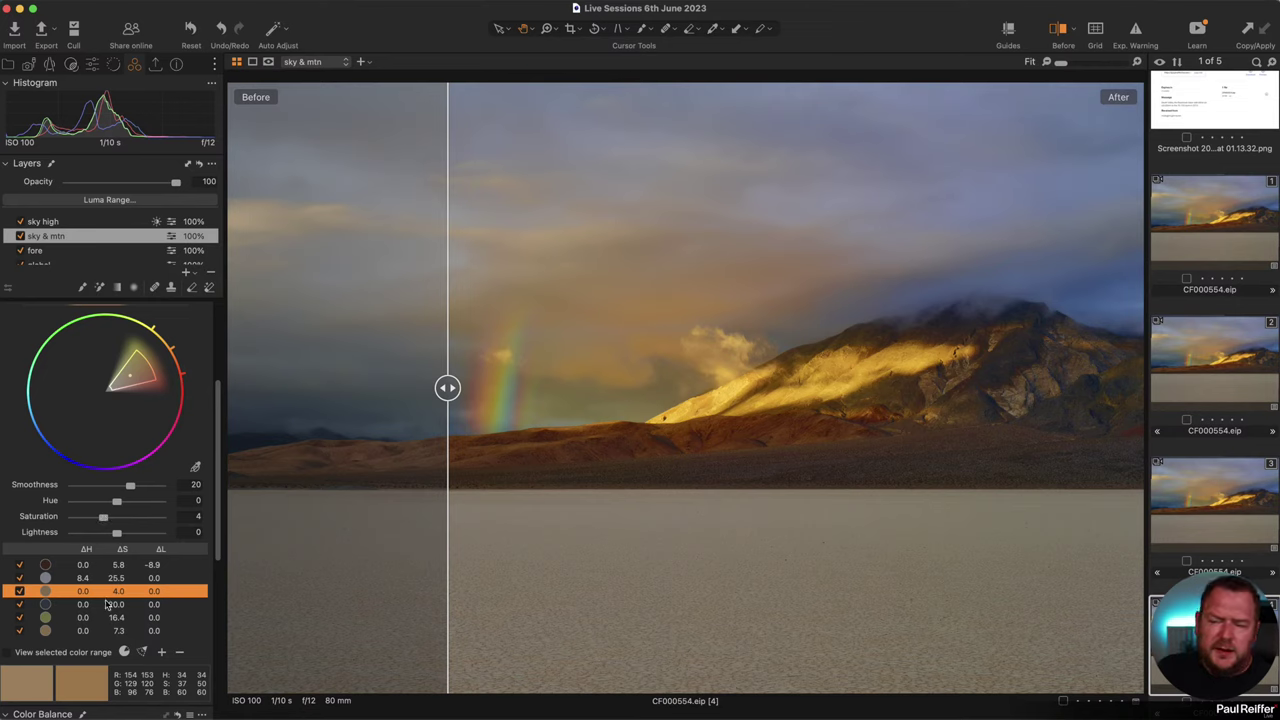
left_click(68, 608)
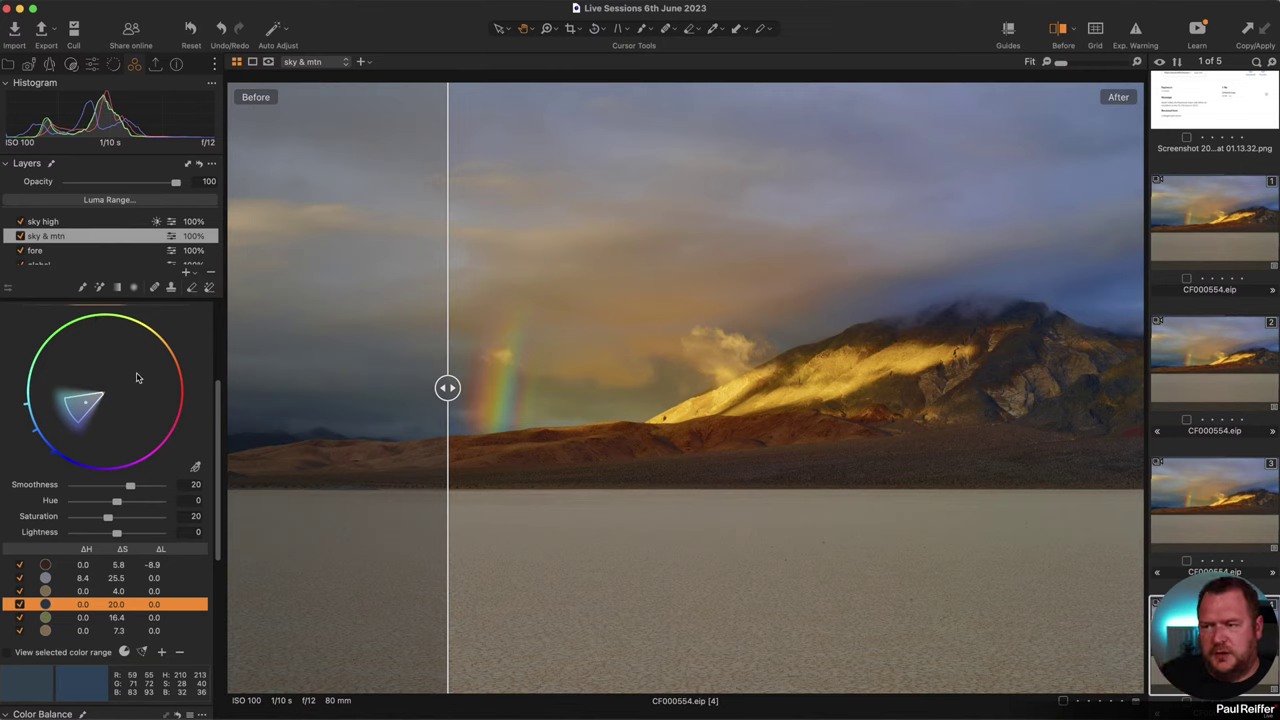
scroll(137, 374, "up", 6)
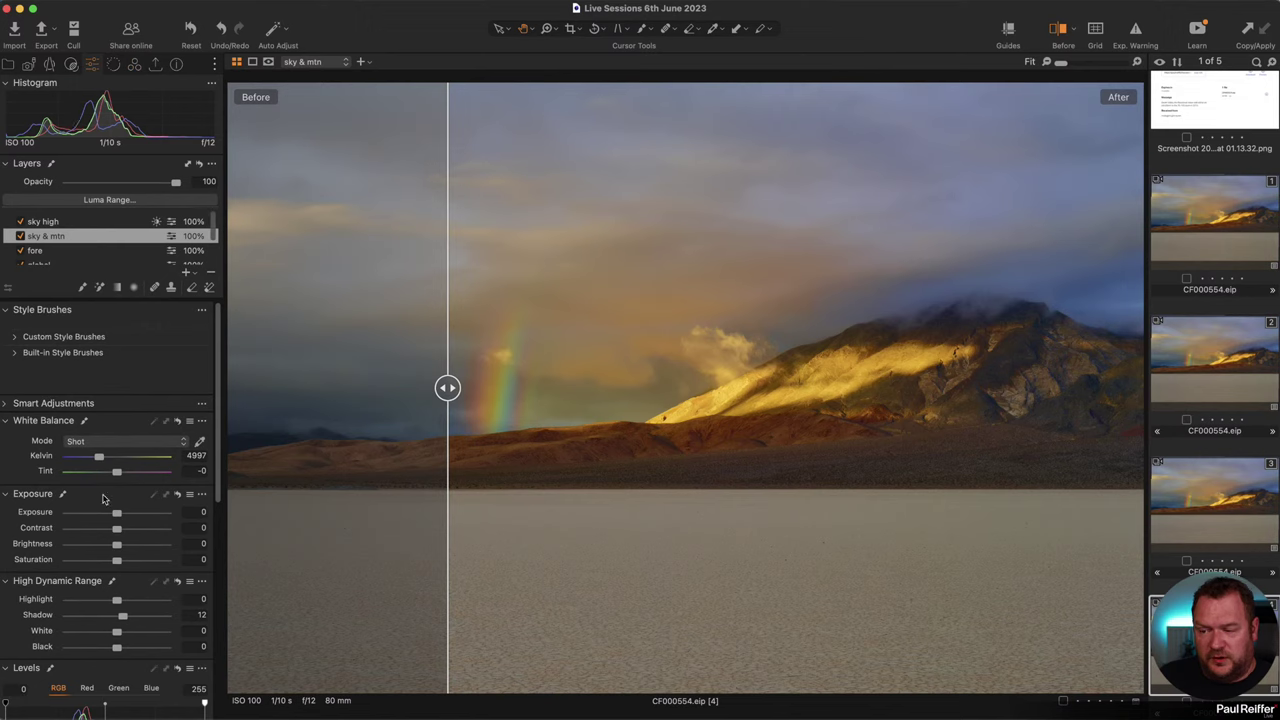
Nudge the fourth colour range's saturation and select the fifth range.
scroll(102, 498, "down", 3)
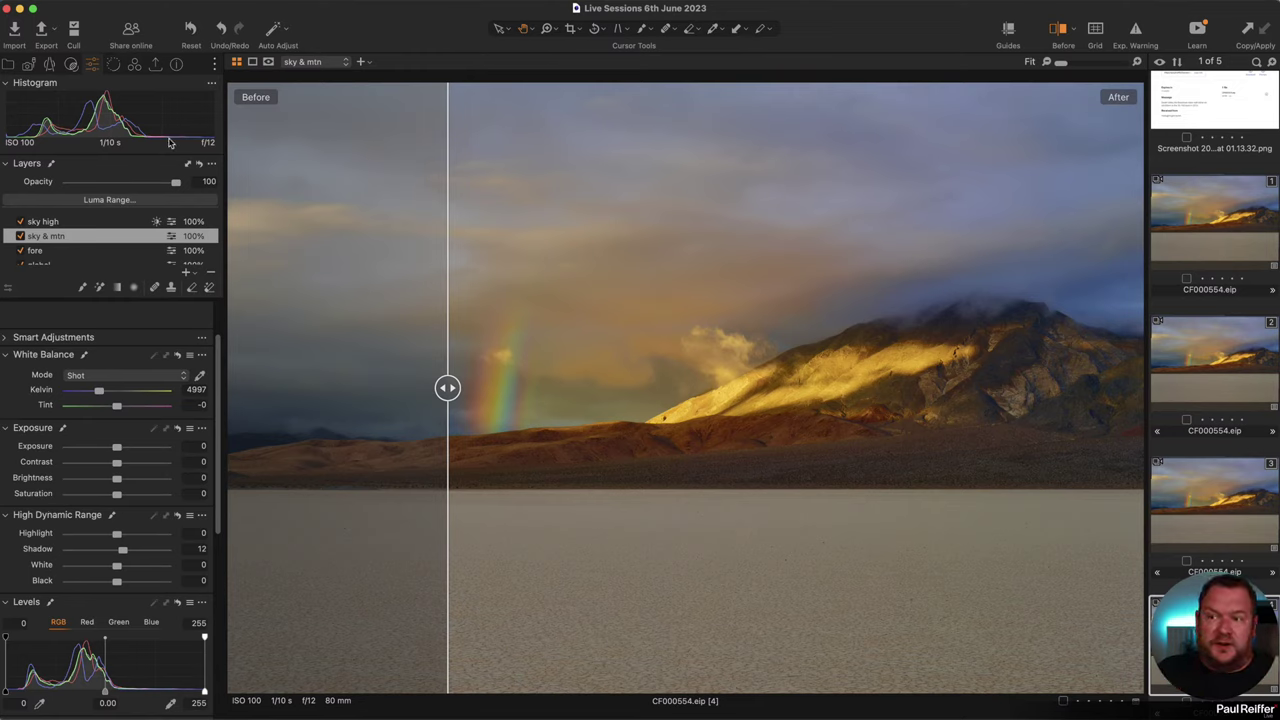
left_click(134, 65)
scroll(124, 586, "down", 5)
scroll(124, 586, "down", 1)
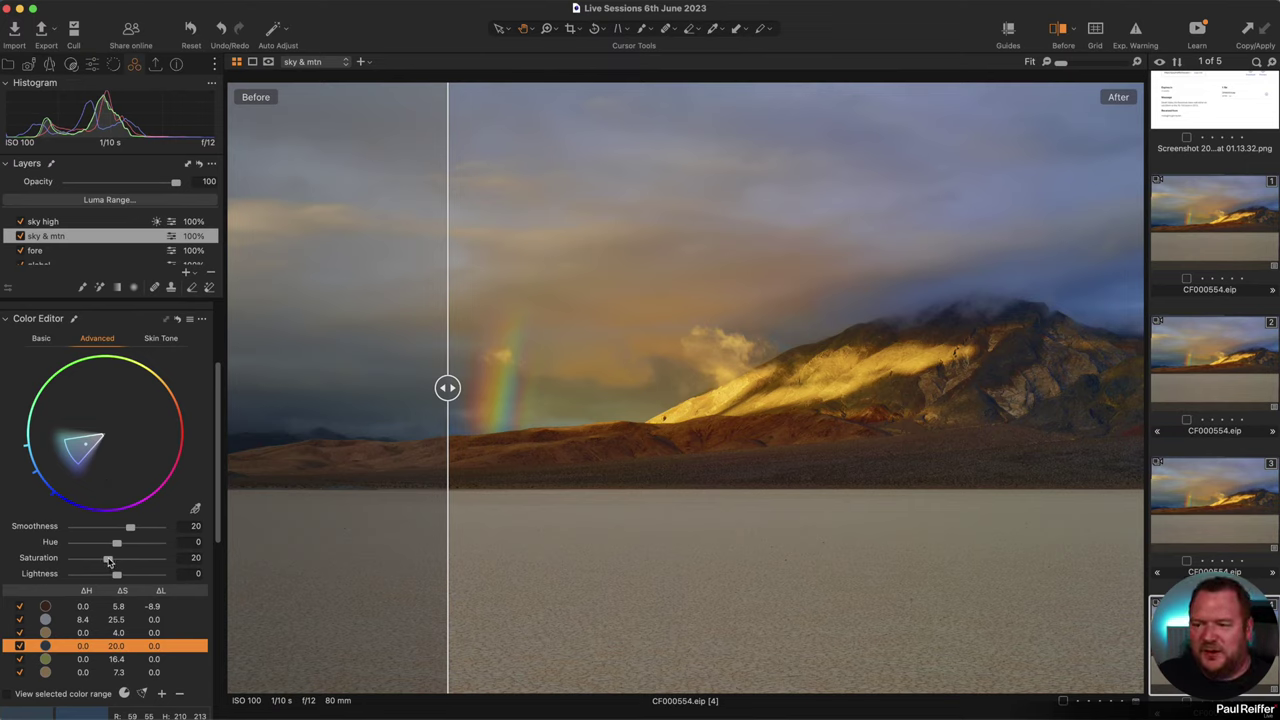
left_click_drag(109, 561, 109, 562)
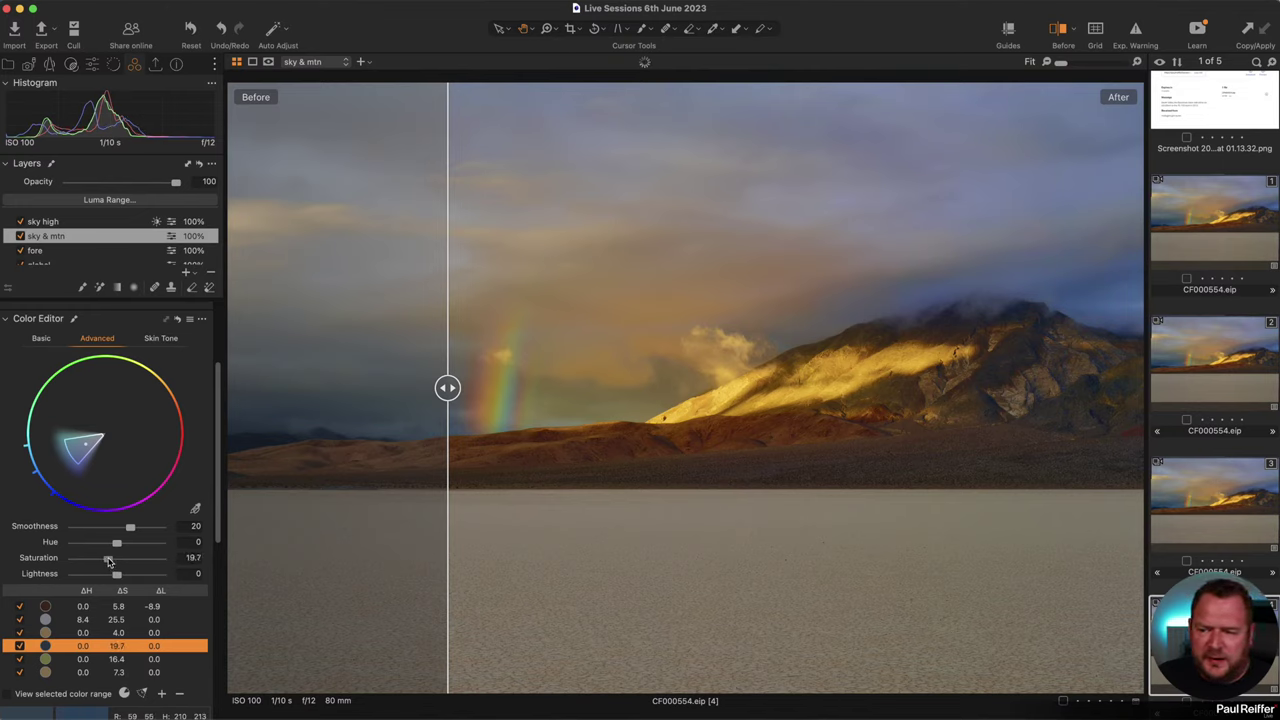
left_click(44, 660)
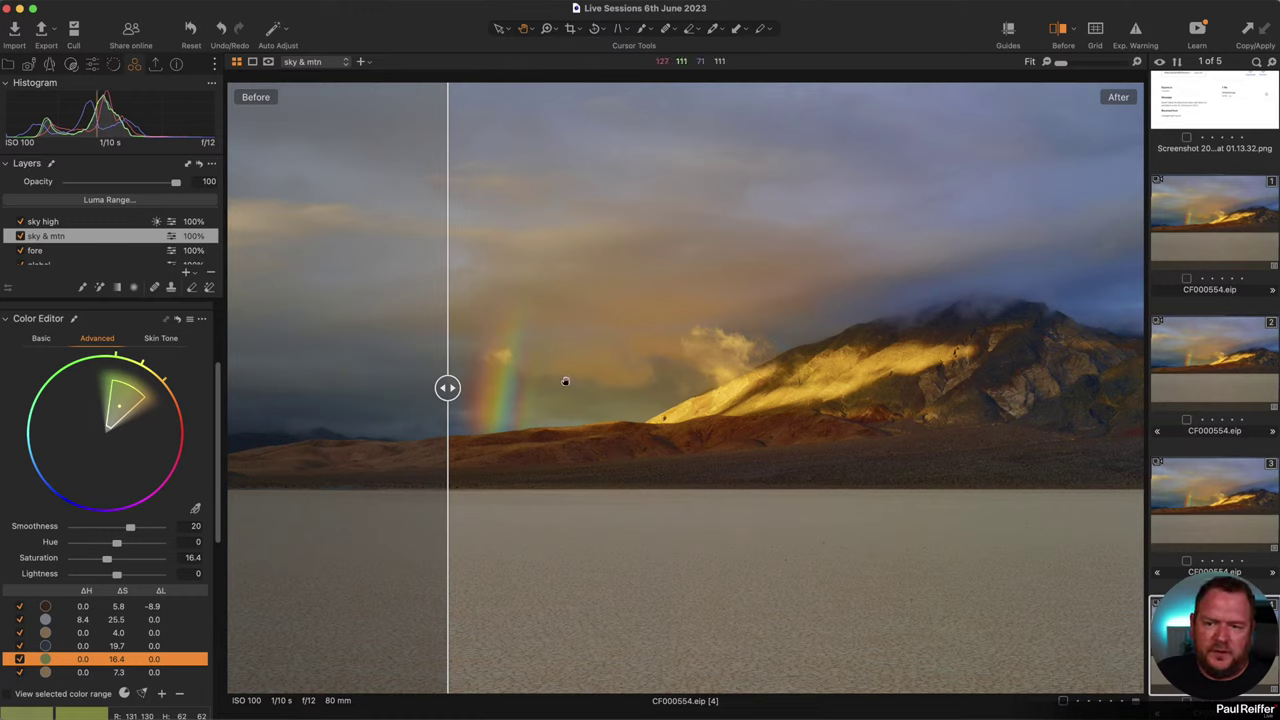
Disable the fifth range, then reset the Color Editor to clear all colour-range edits.
left_click_drag(447, 387, 265, 387)
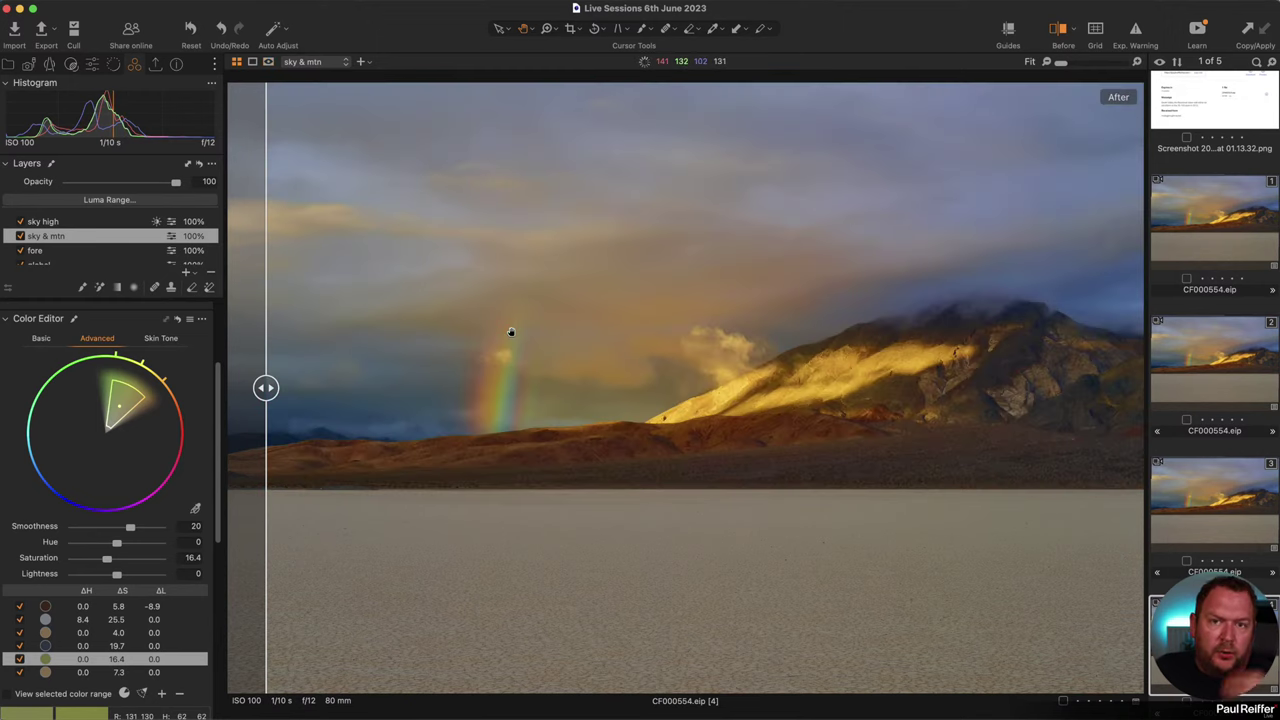
left_click(20, 660)
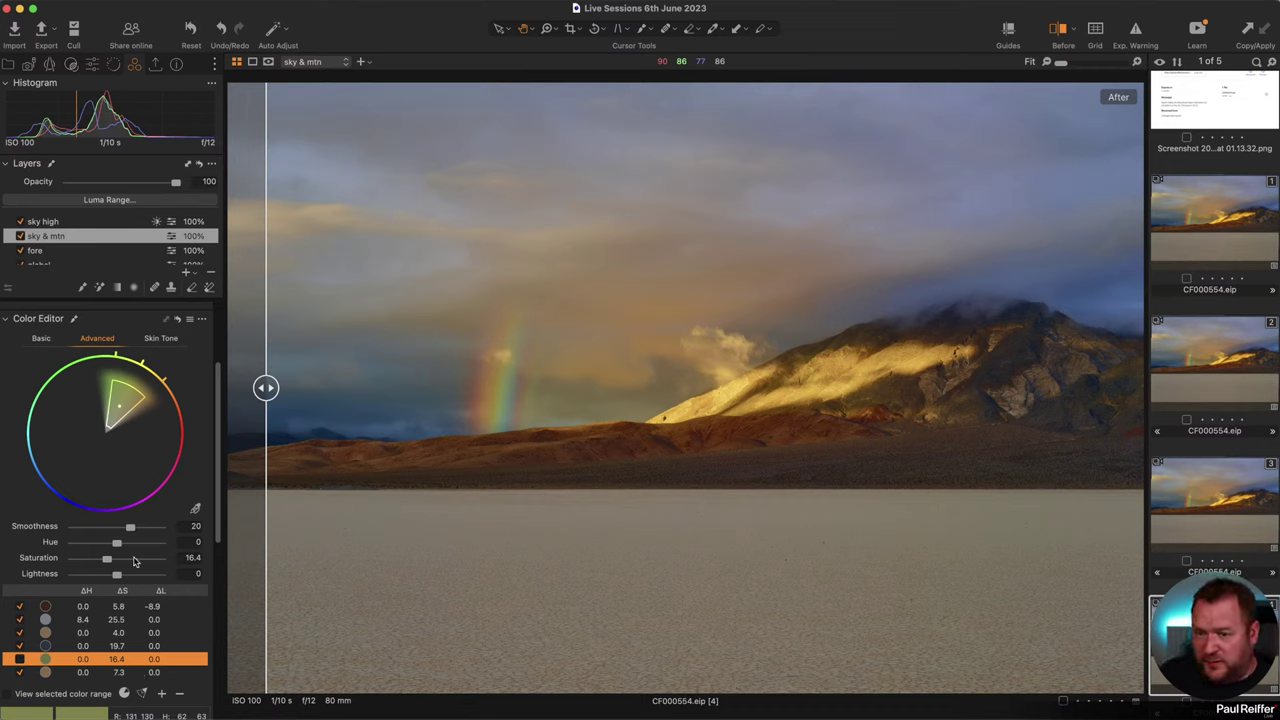
left_click(177, 321)
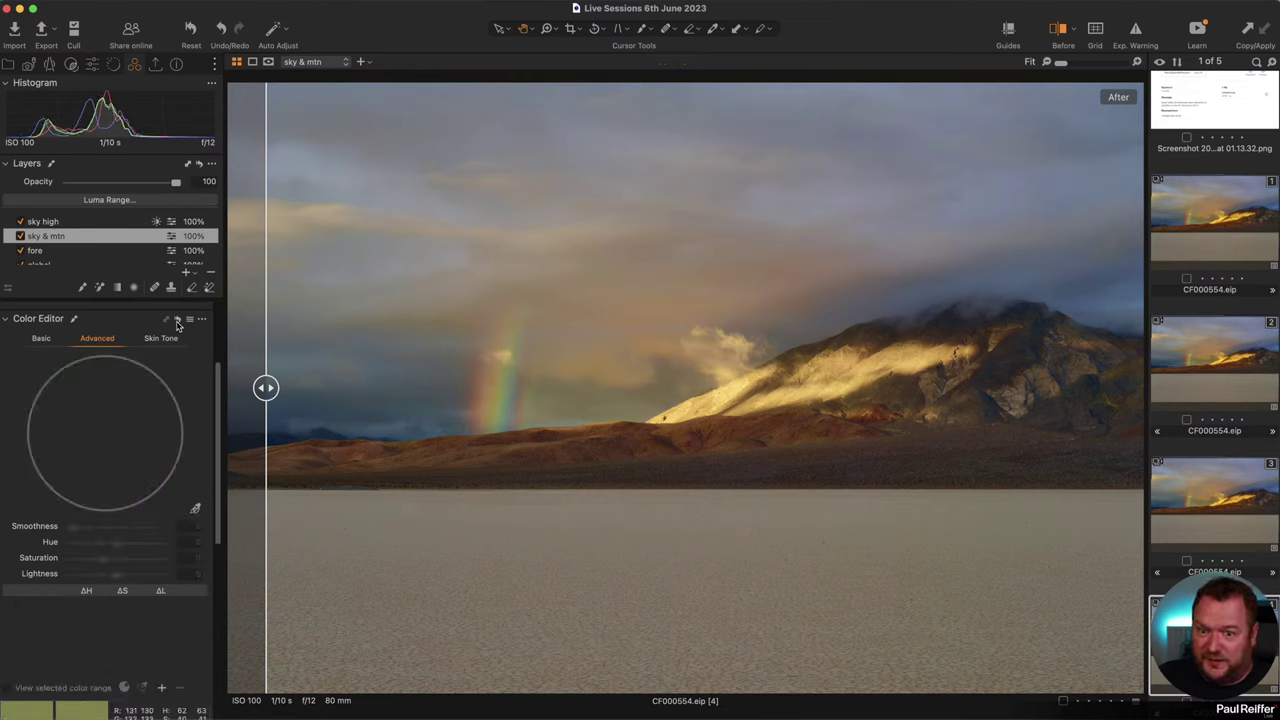
left_click_drag(265, 388, 115, 460)
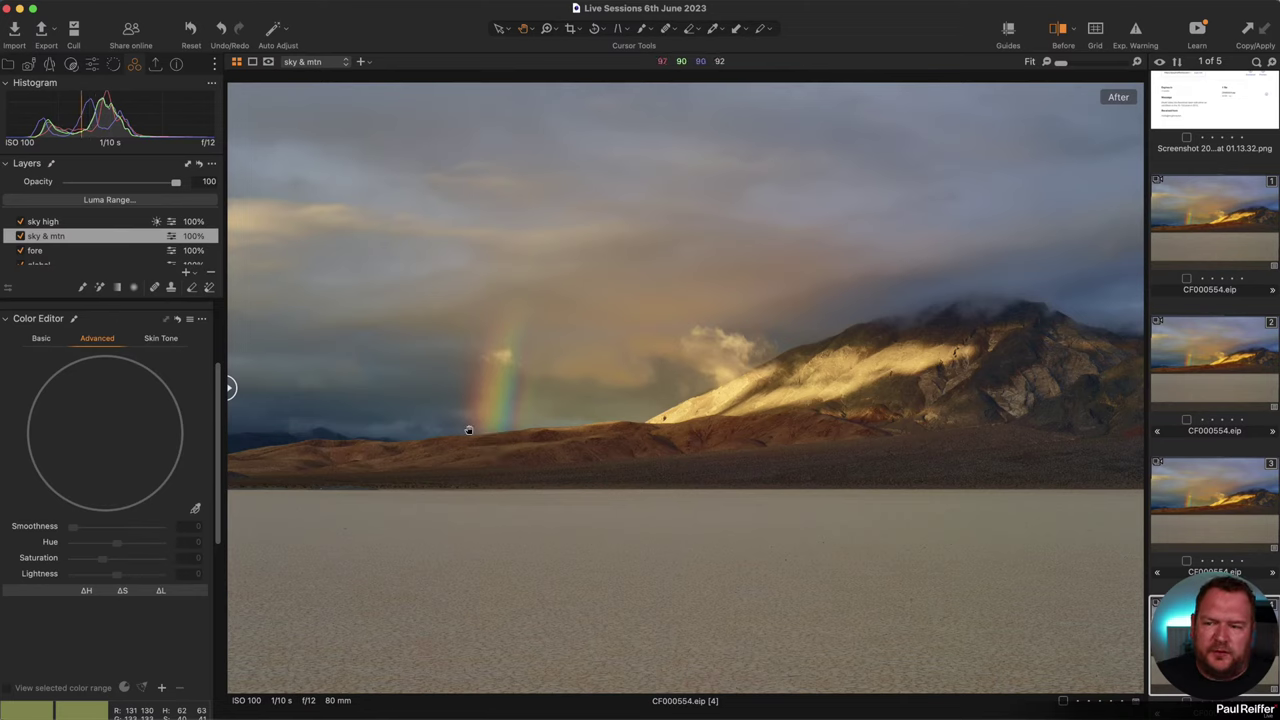
Delete the sky & mtn layer and add a new one, then undo both changes.
left_click(93, 66)
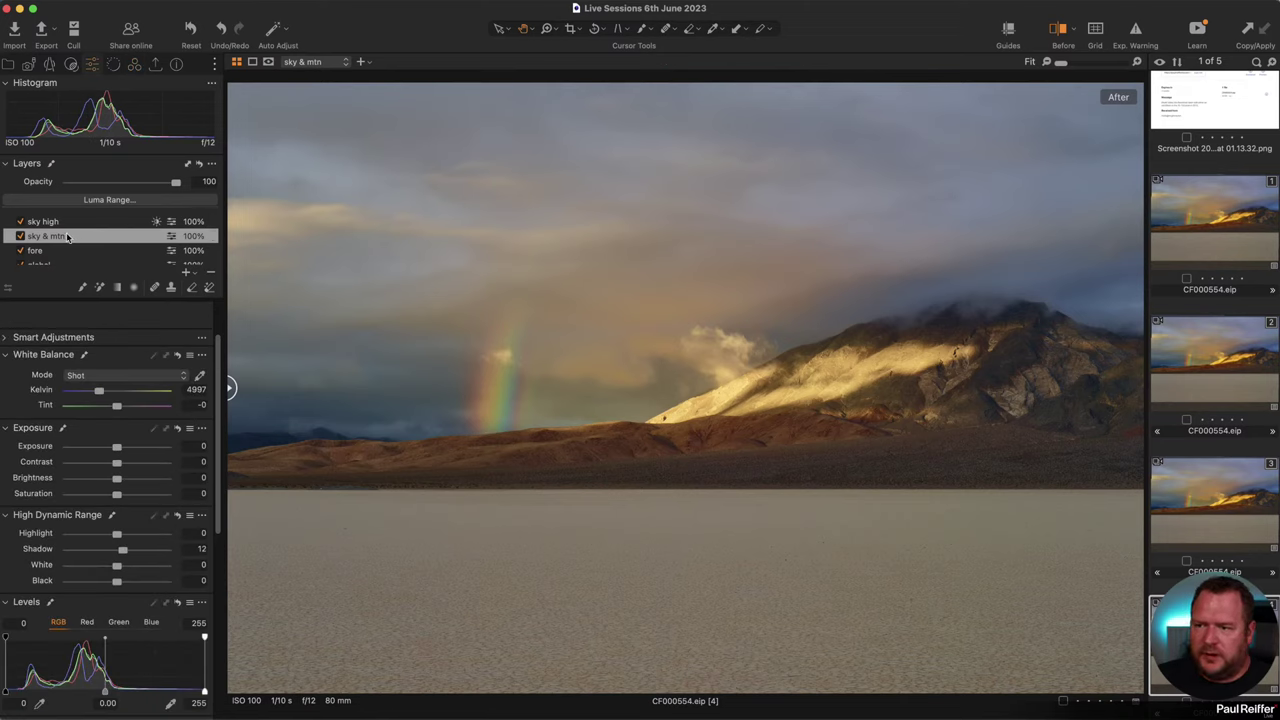
left_click(211, 275)
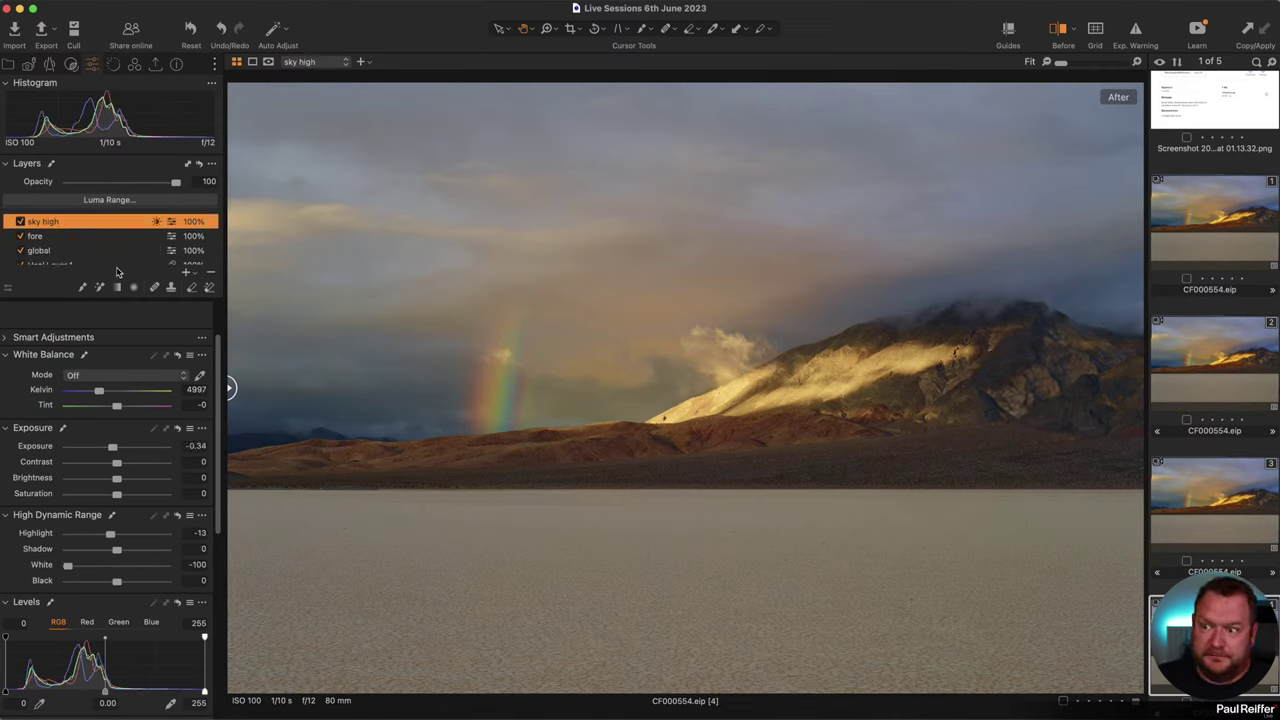
left_click(186, 275)
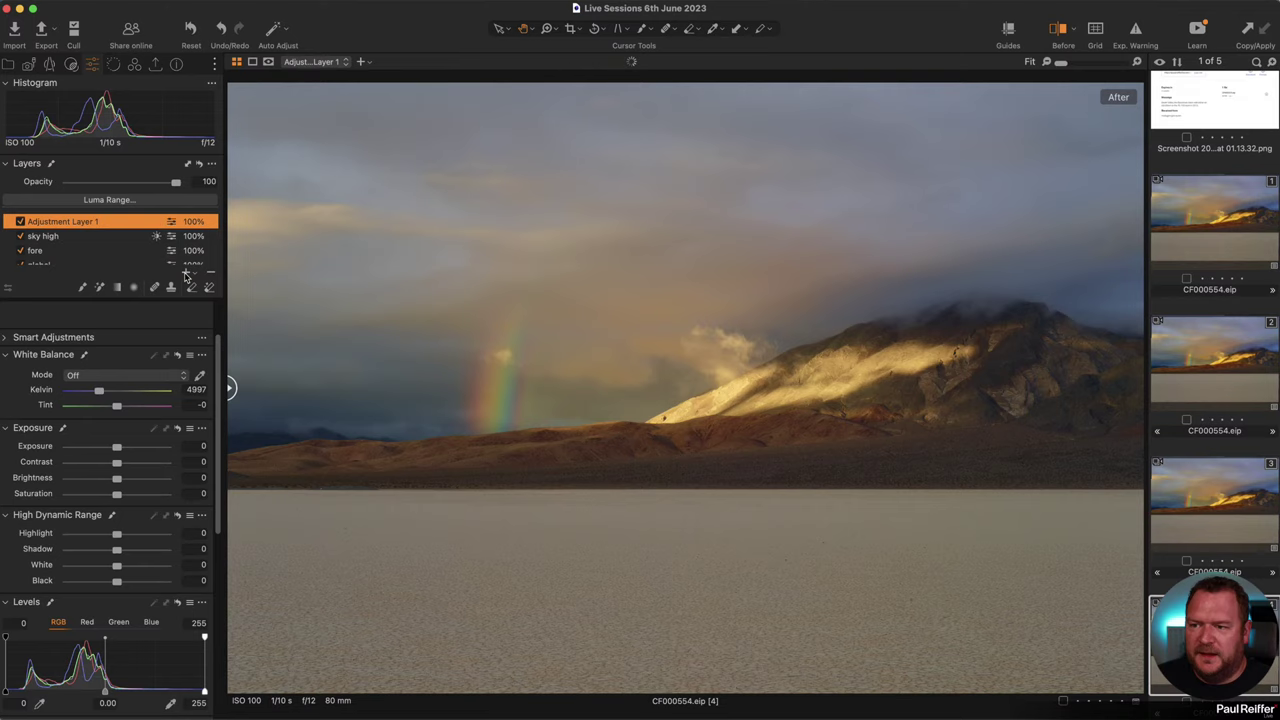
double_click(74, 222)
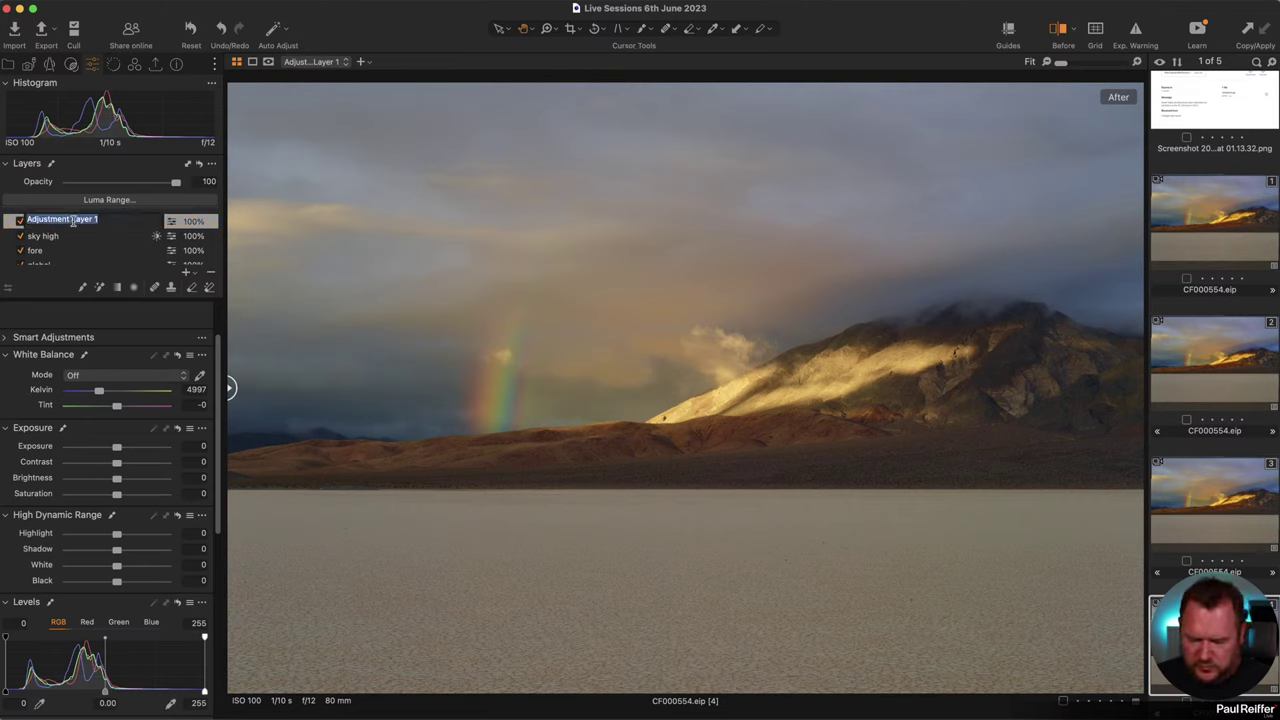
key("super+z")
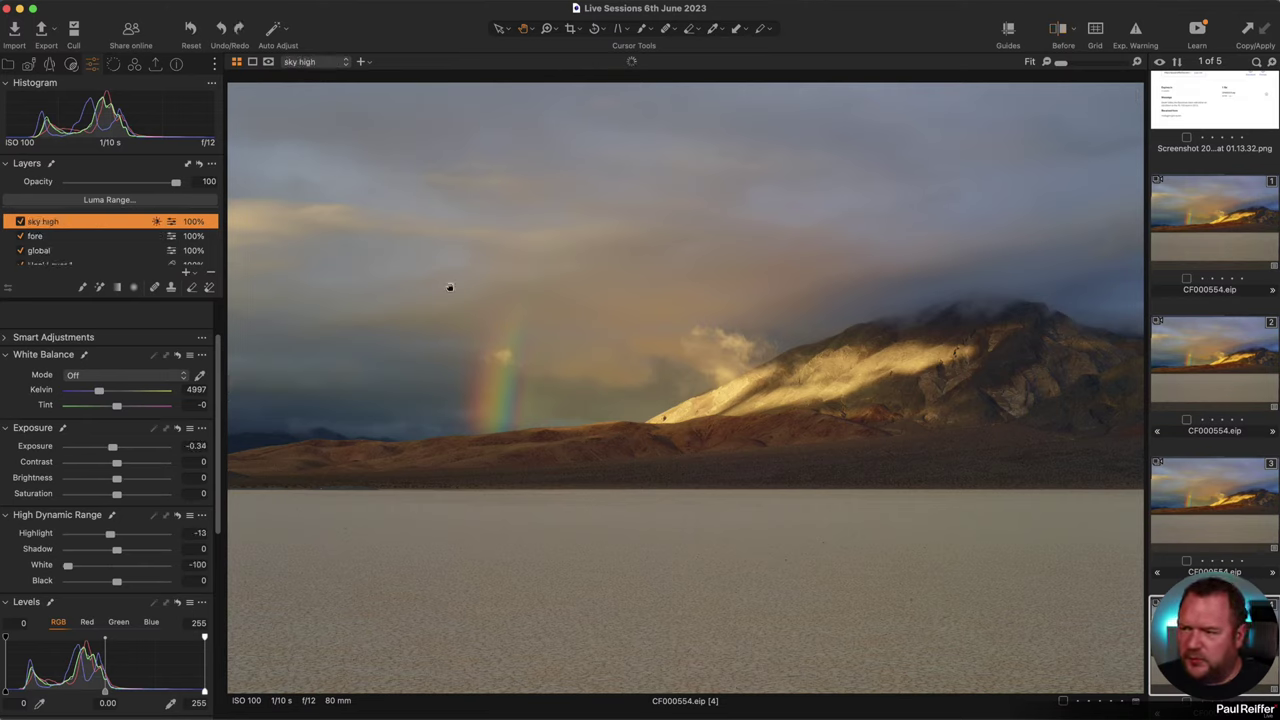
key("super+z")
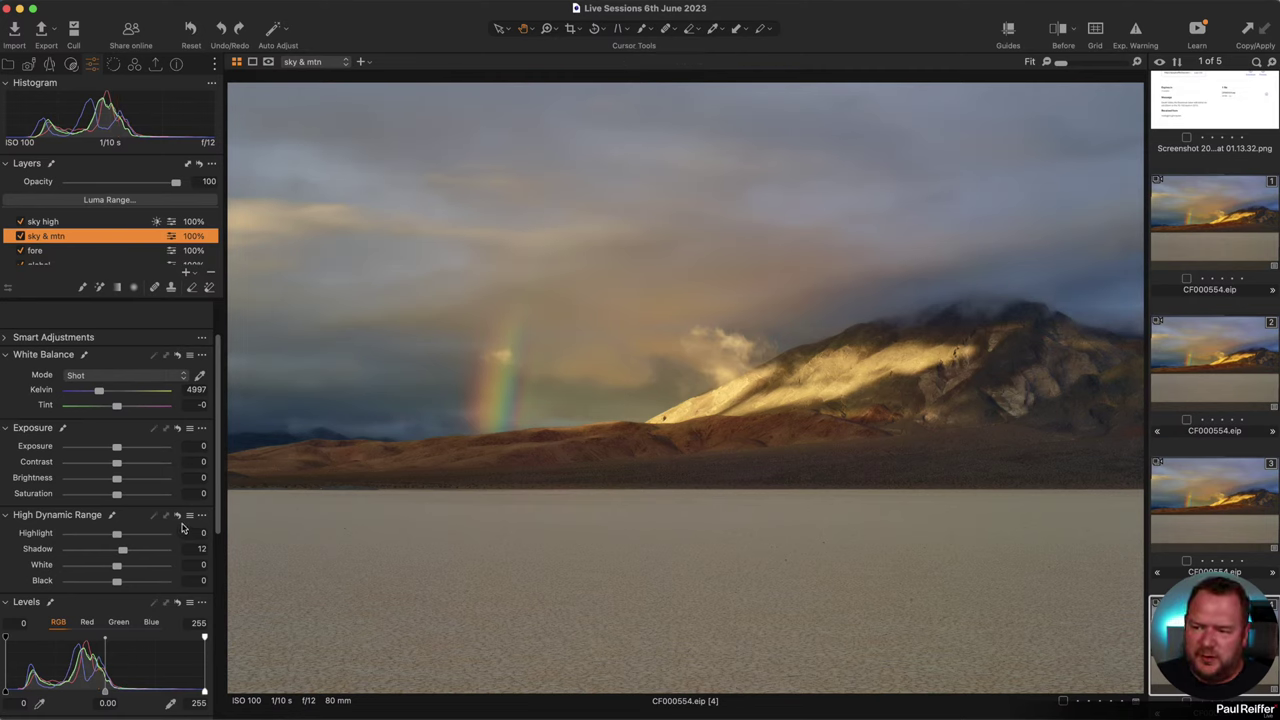
Toggle the sky & mtn layer's mask overlay with M.
scroll(177, 495, "down", 3)
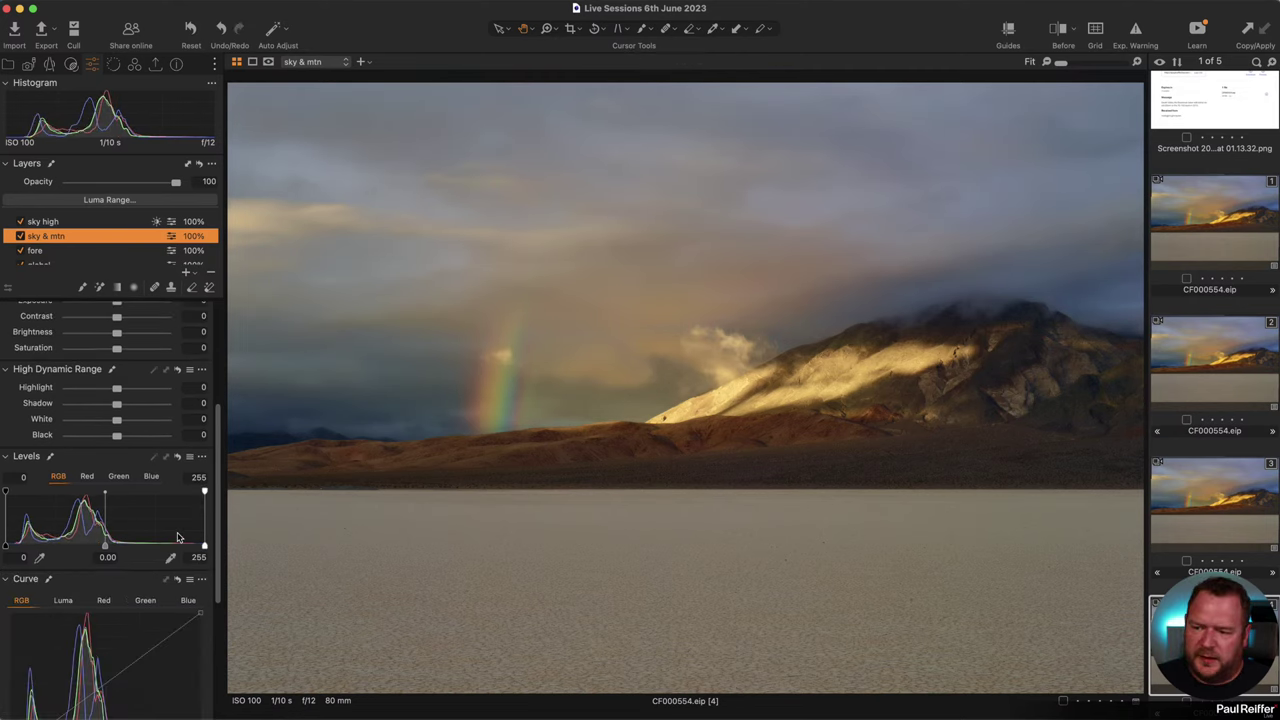
scroll(178, 520, "up", 5)
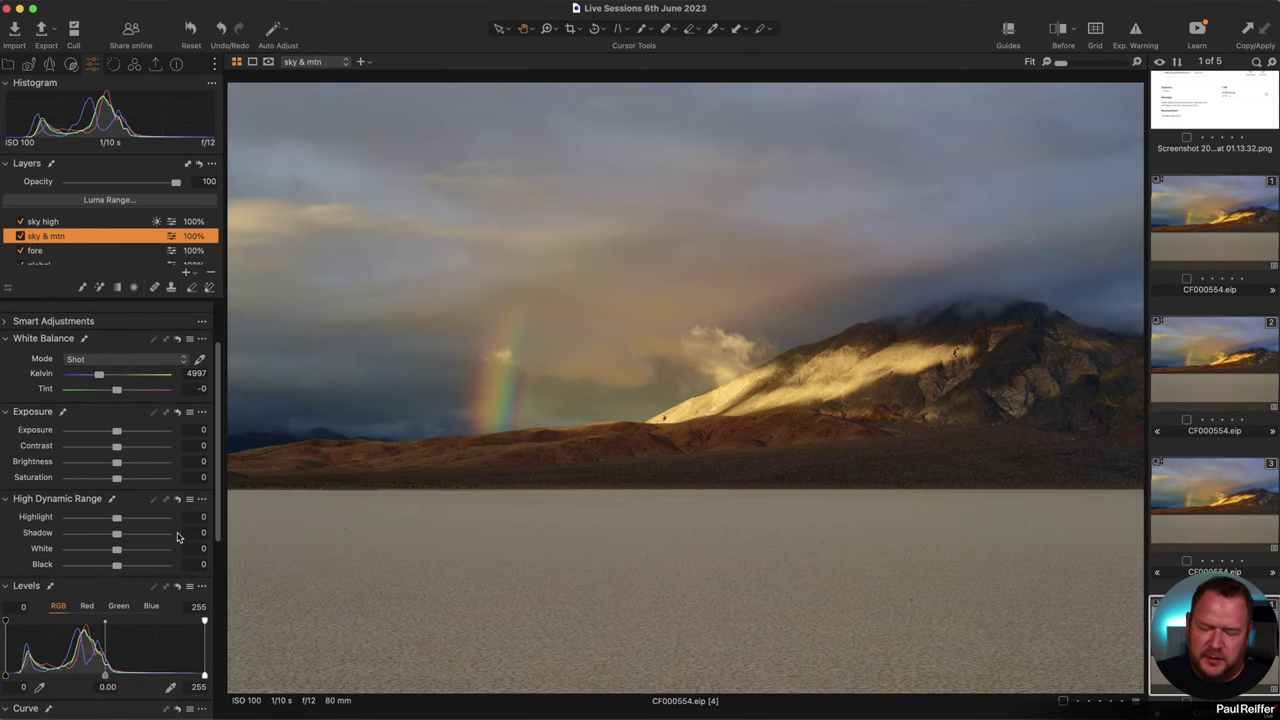
key("m")
key("m")
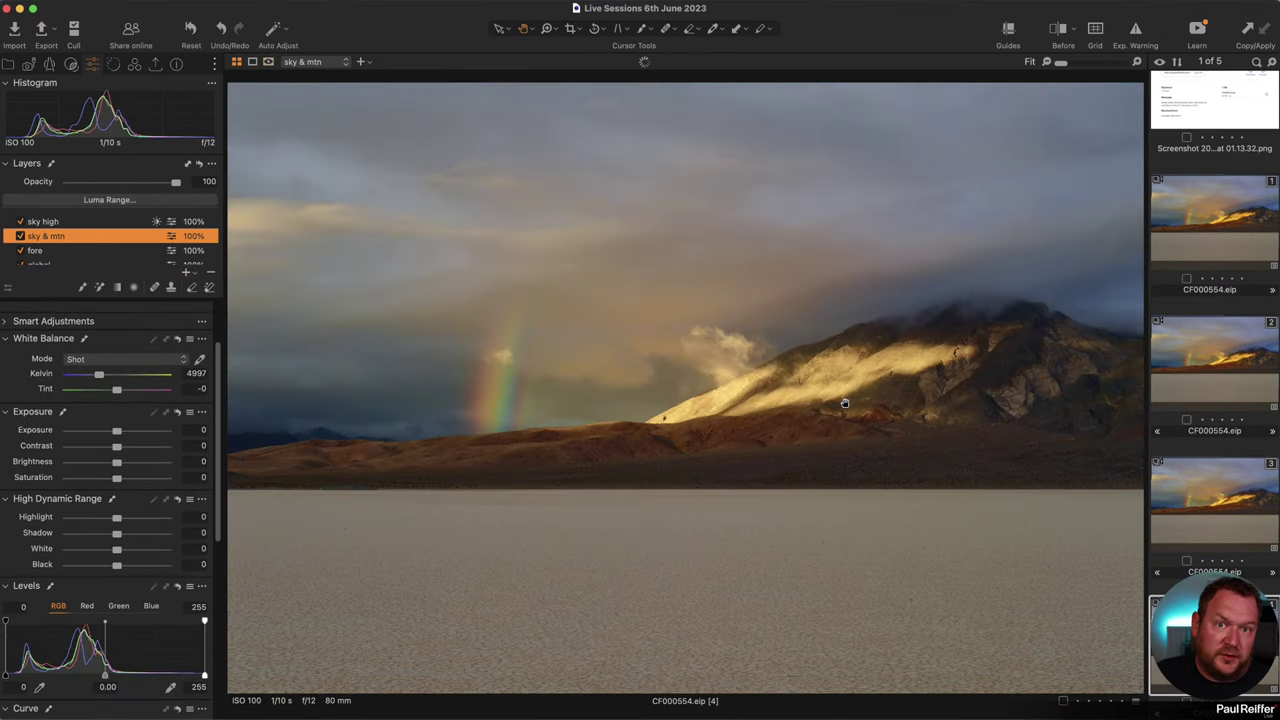
Set the sky & mtn layer's Highlight to -39, Structure to 17 and Dehaze to 4.
left_click(98, 518)
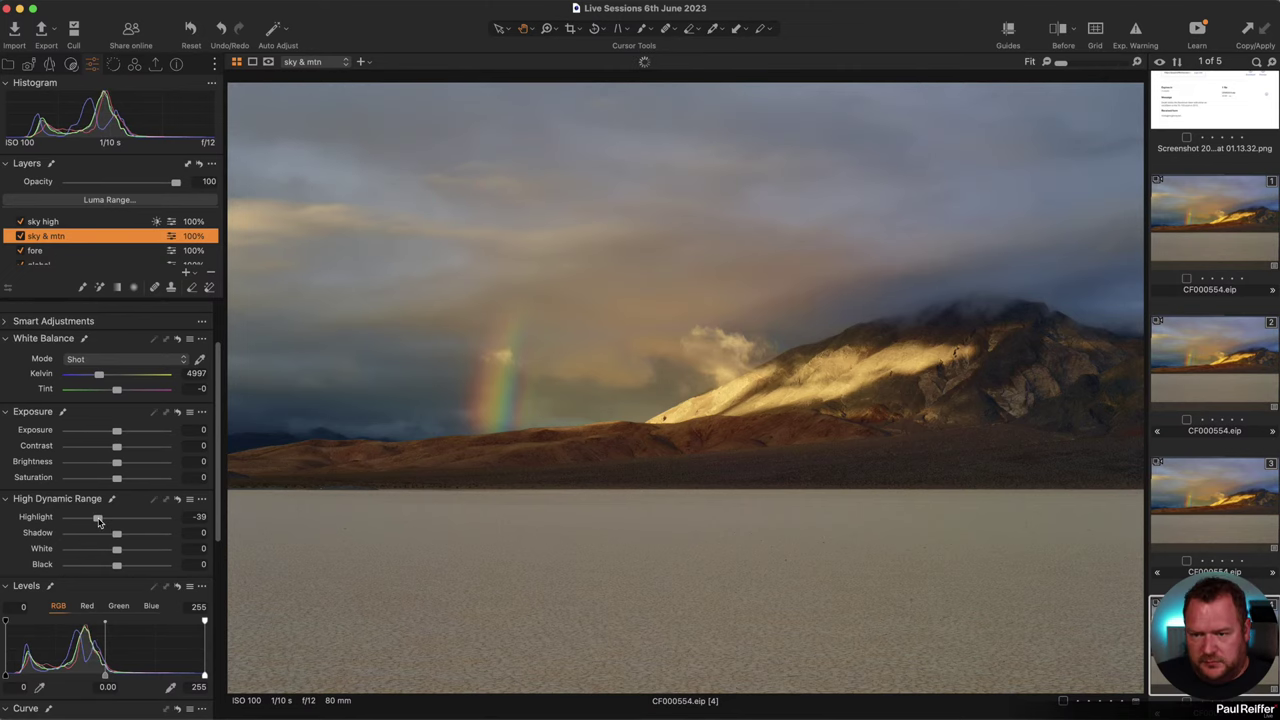
left_click(803, 373)
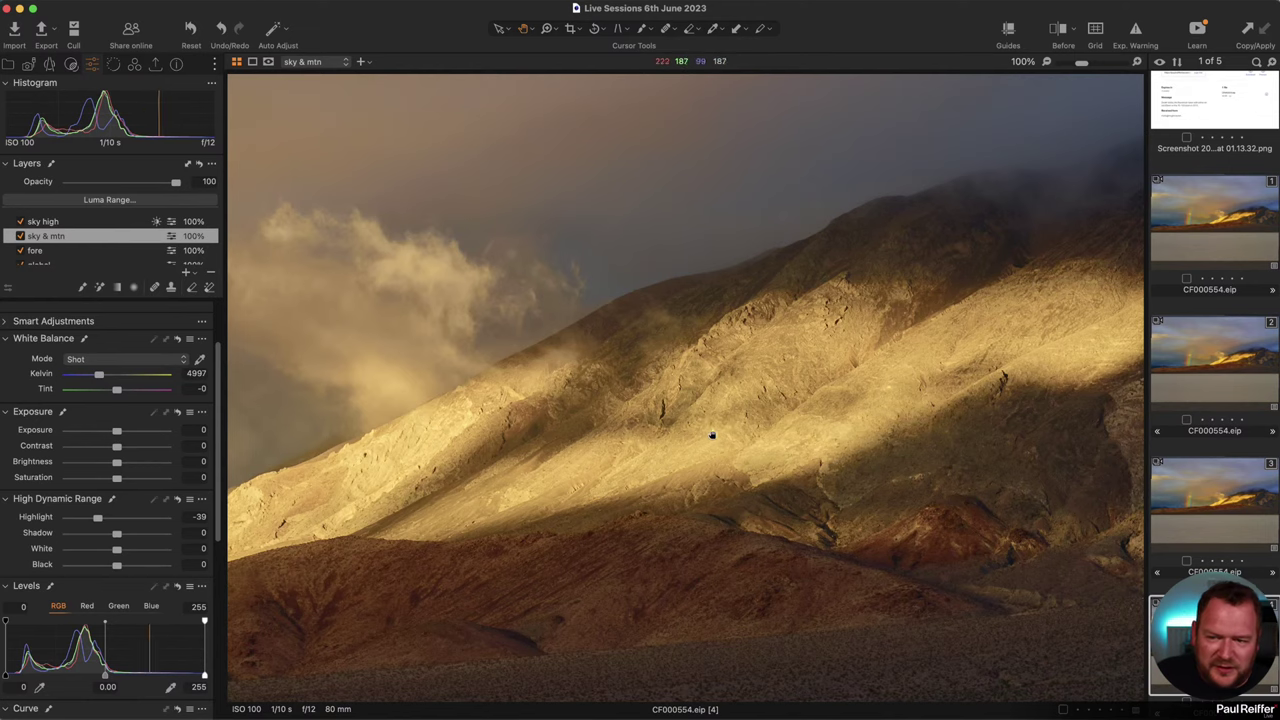
left_click_drag(987, 397, 532, 322)
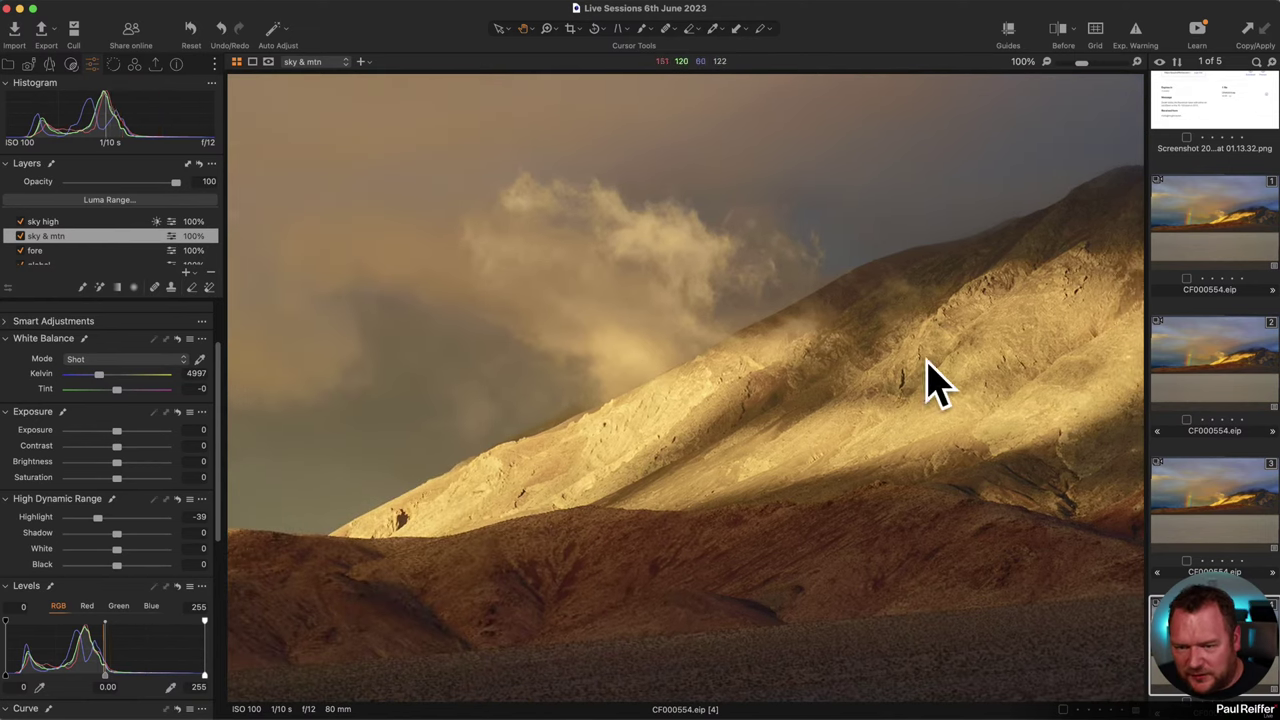
scroll(144, 555, "down", 3)
scroll(144, 555, "down", 7)
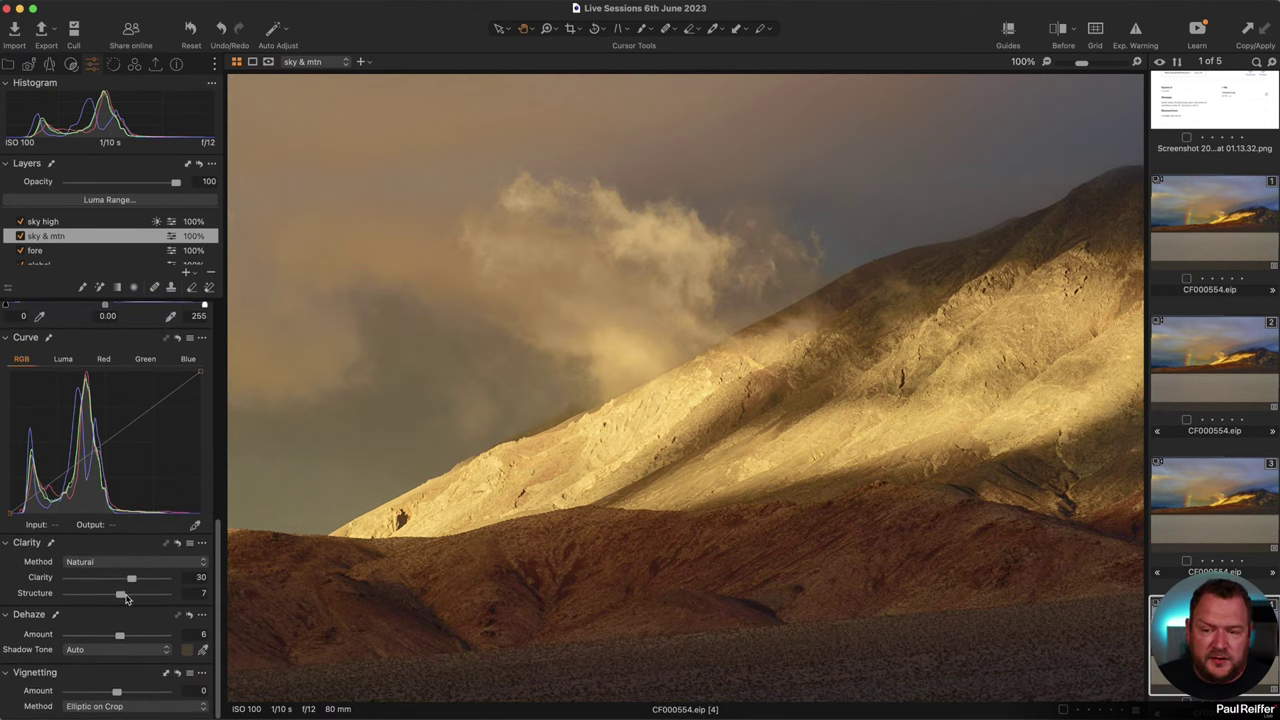
left_click_drag(121, 599, 124, 599)
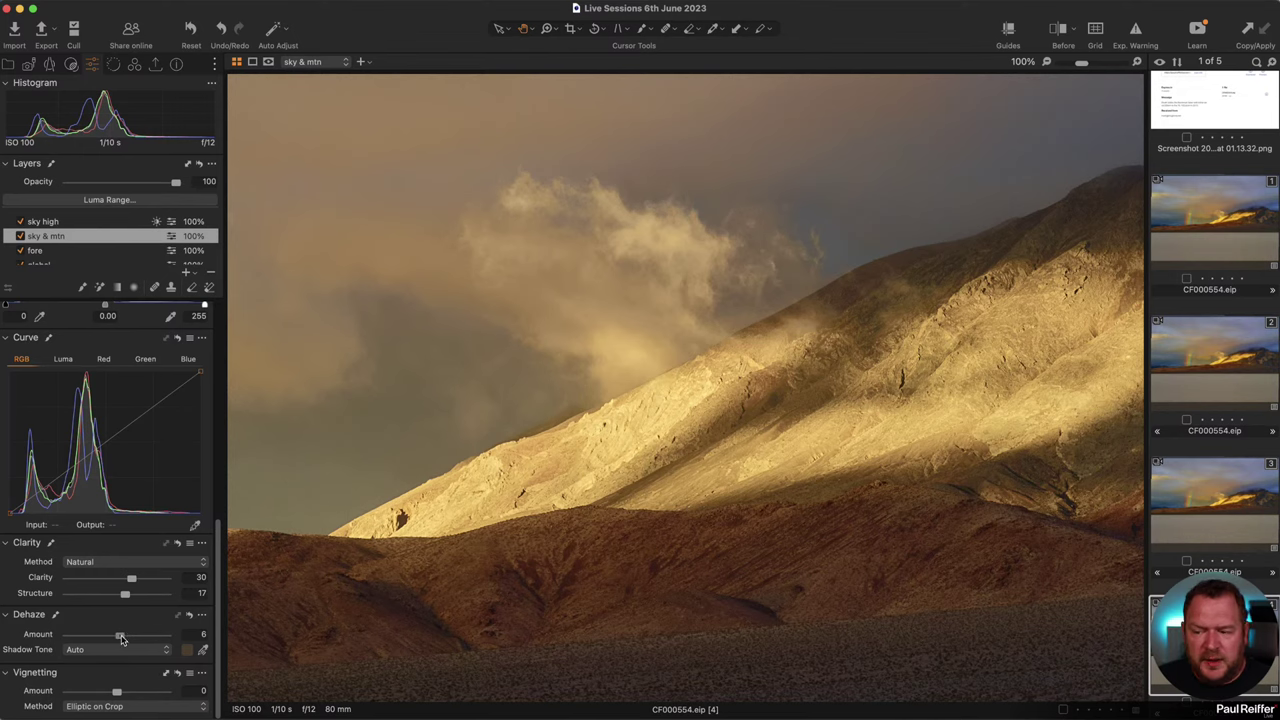
left_click_drag(122, 639, 120, 639)
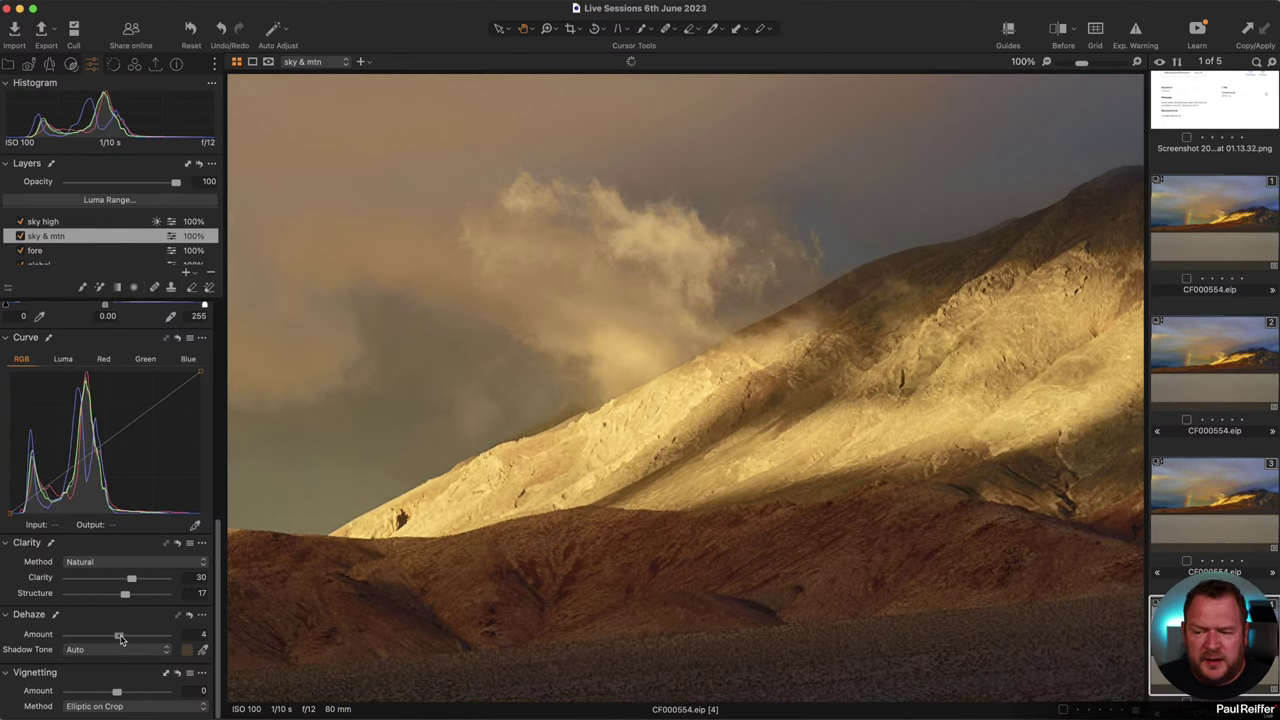
Inspect the rainbow and mountain at 100%, then return to the full-image view.
left_click(686, 375)
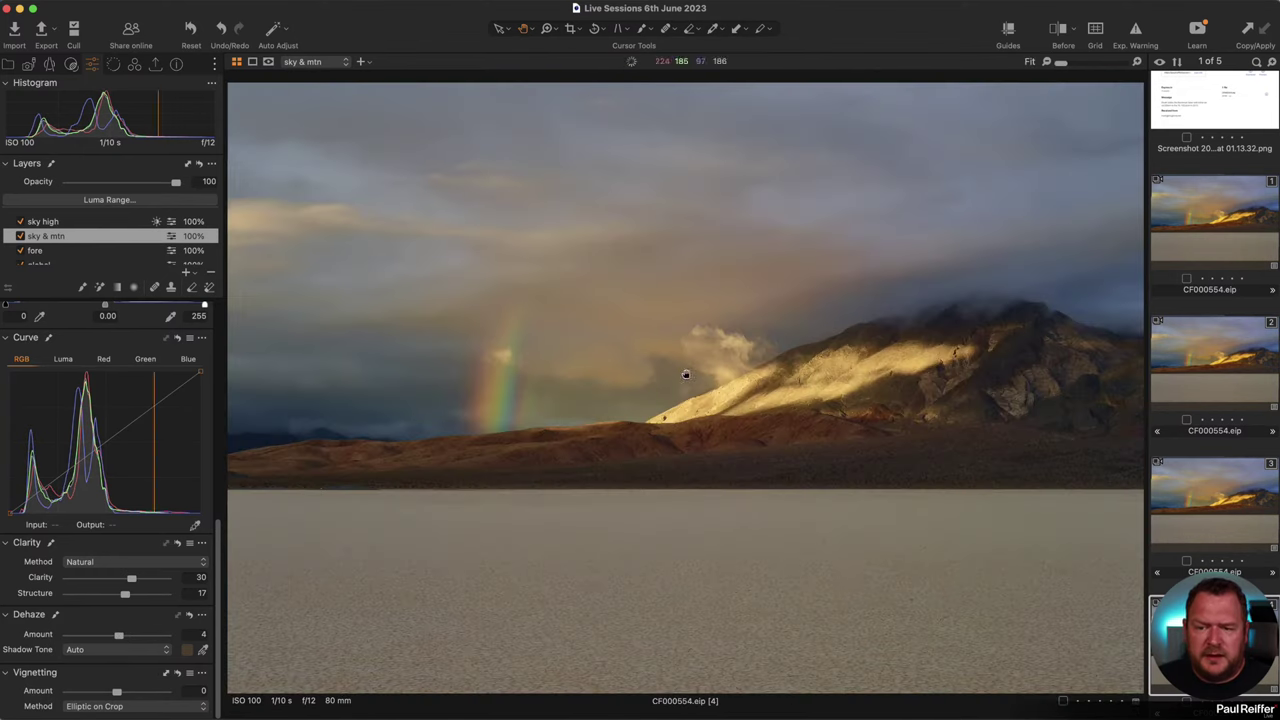
left_click(604, 397)
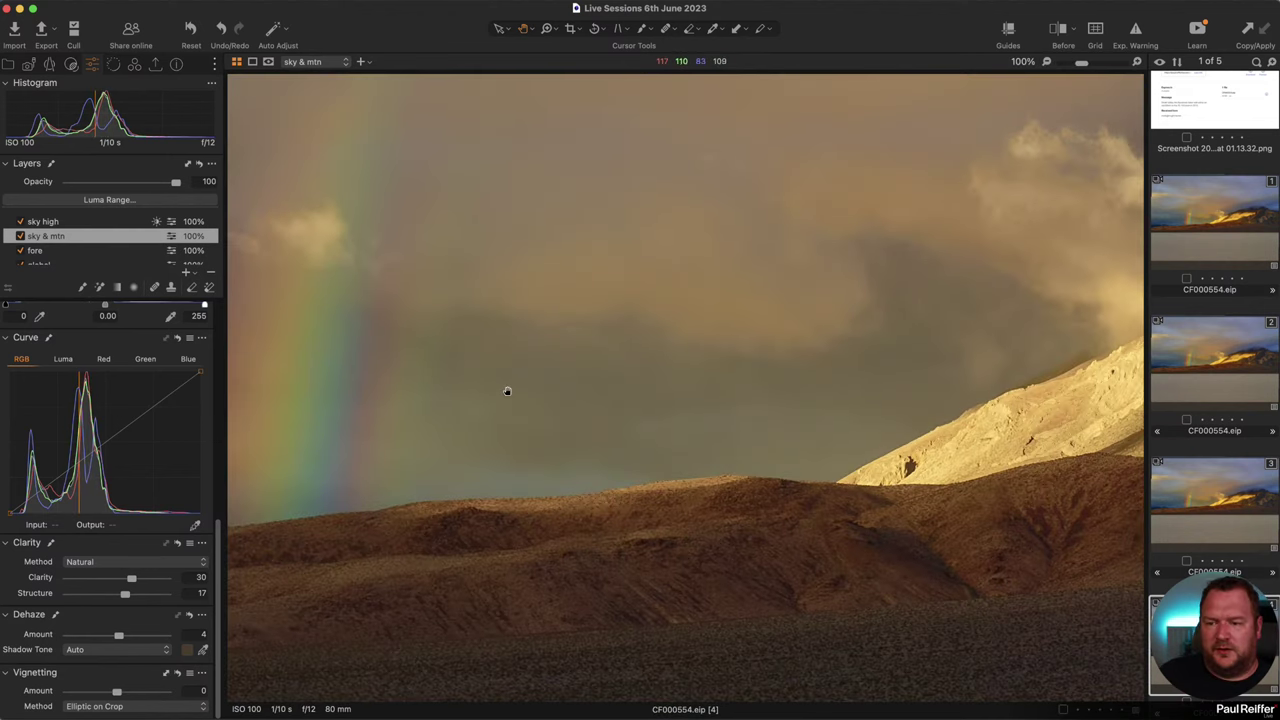
left_click(589, 281)
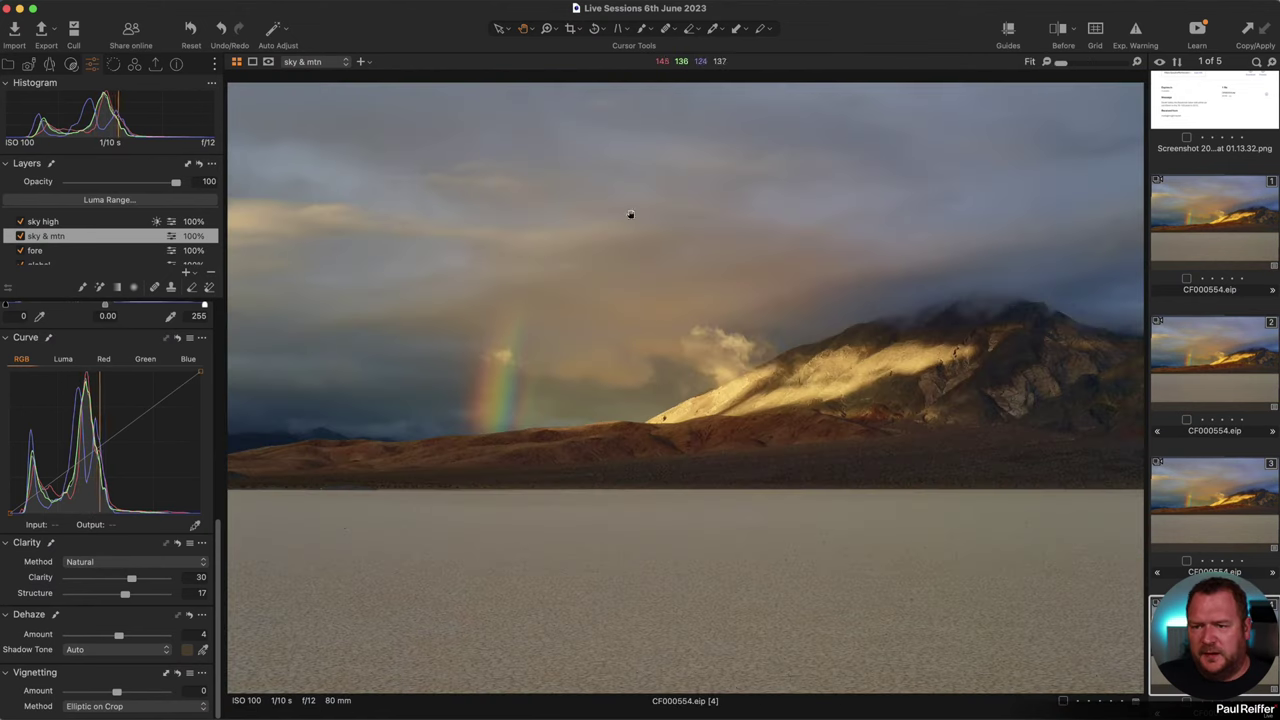
Select the sky high layer to show Exposure -0.34, Highlight -13, White -100, and hide its mask.
left_click(45, 221)
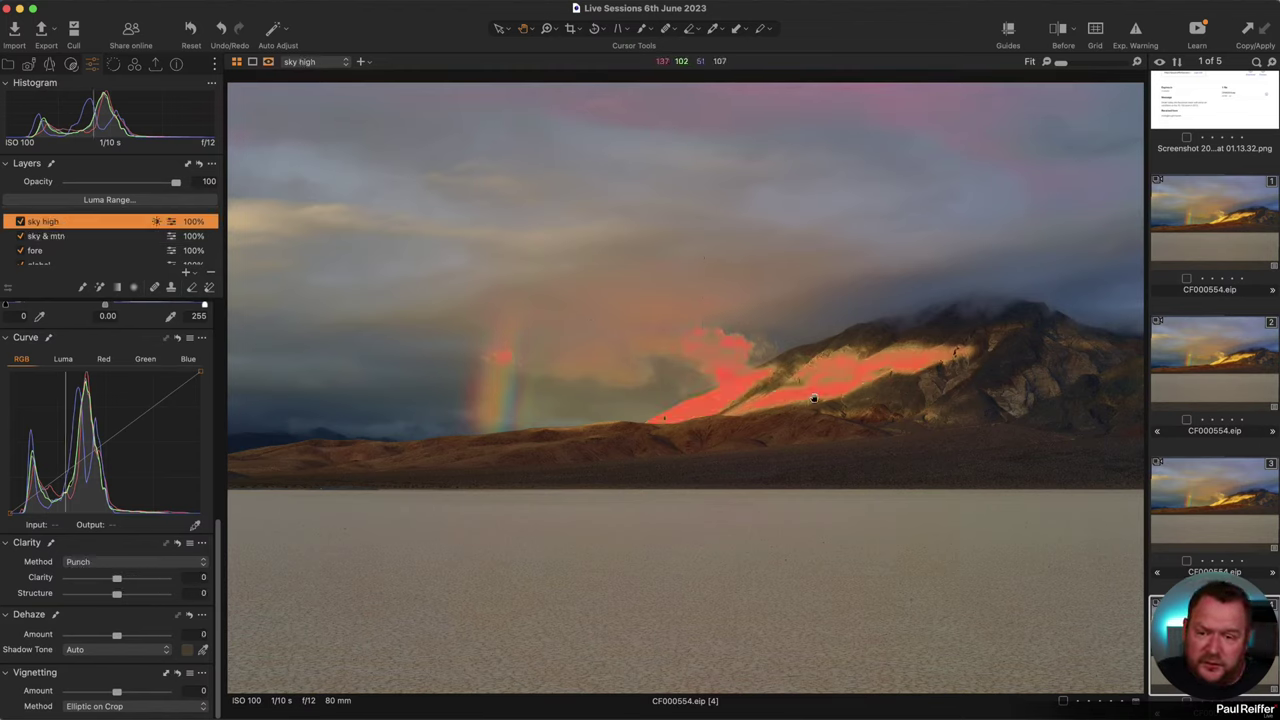
scroll(155, 567, "up", 3)
scroll(140, 520, "up", 5)
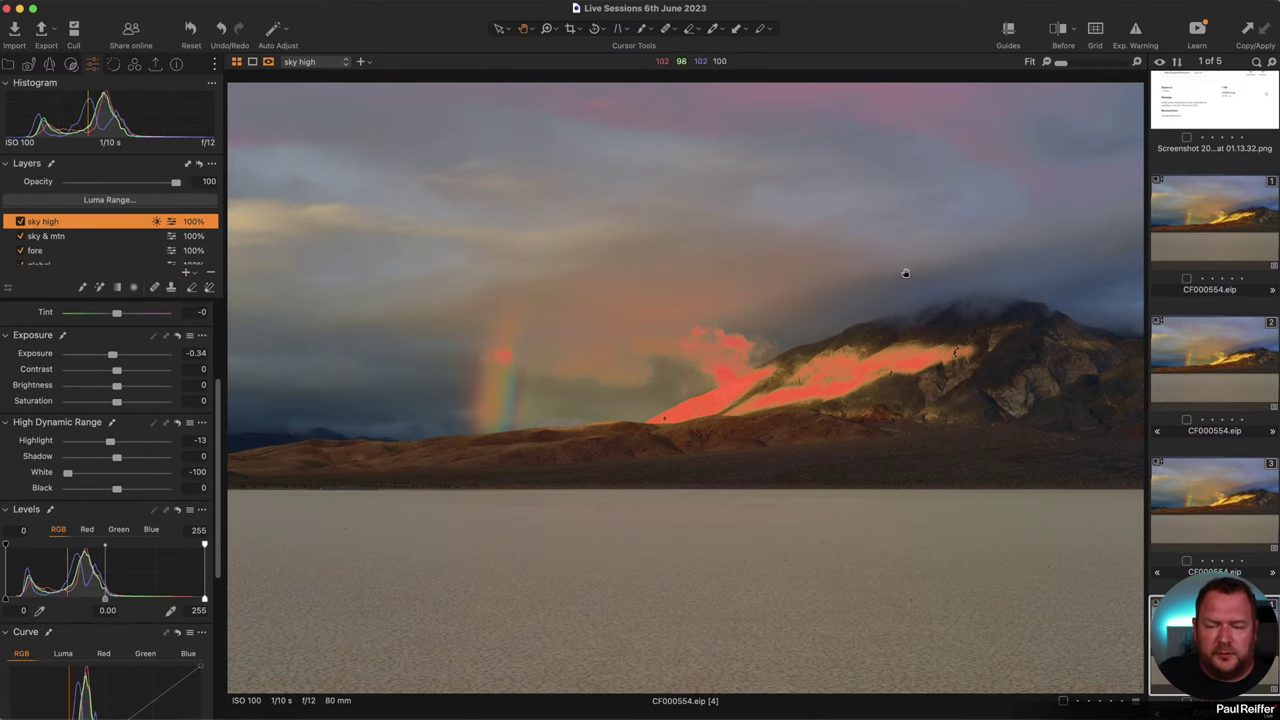
key("m")
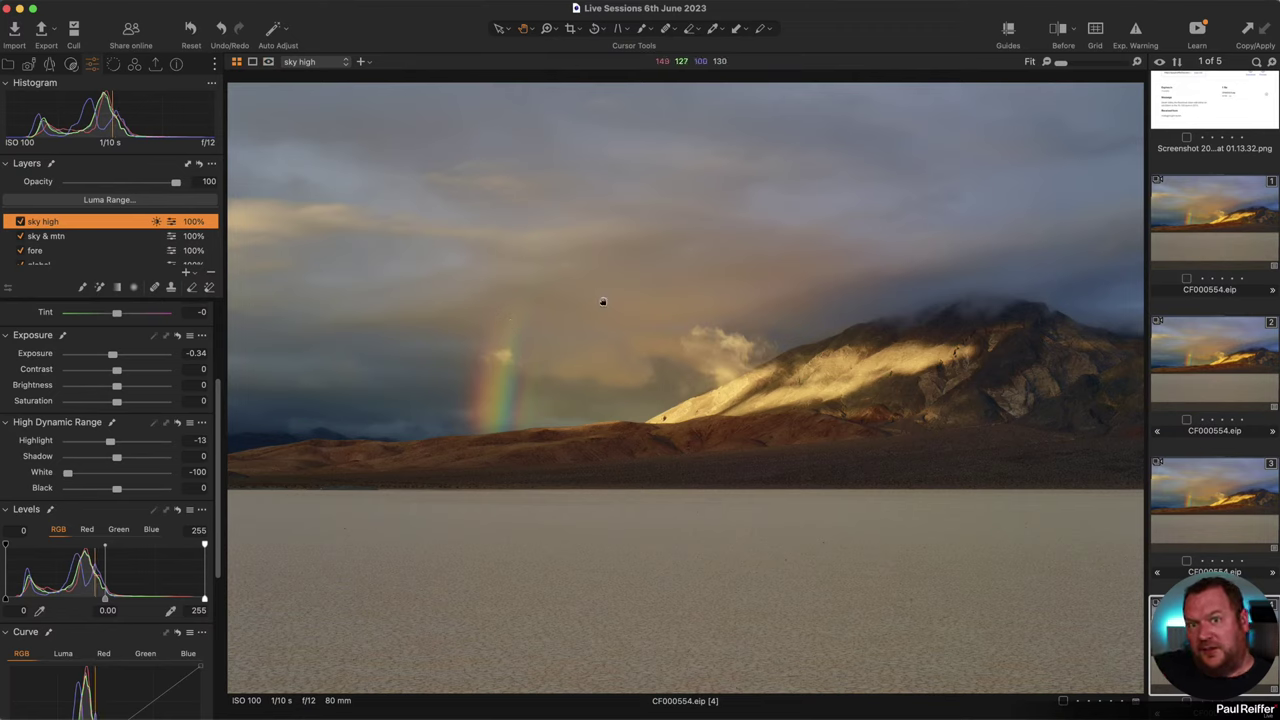
Add a layer with a top-down linear gradient mask and name it 'Top Of Sky'.
left_click(186, 273)
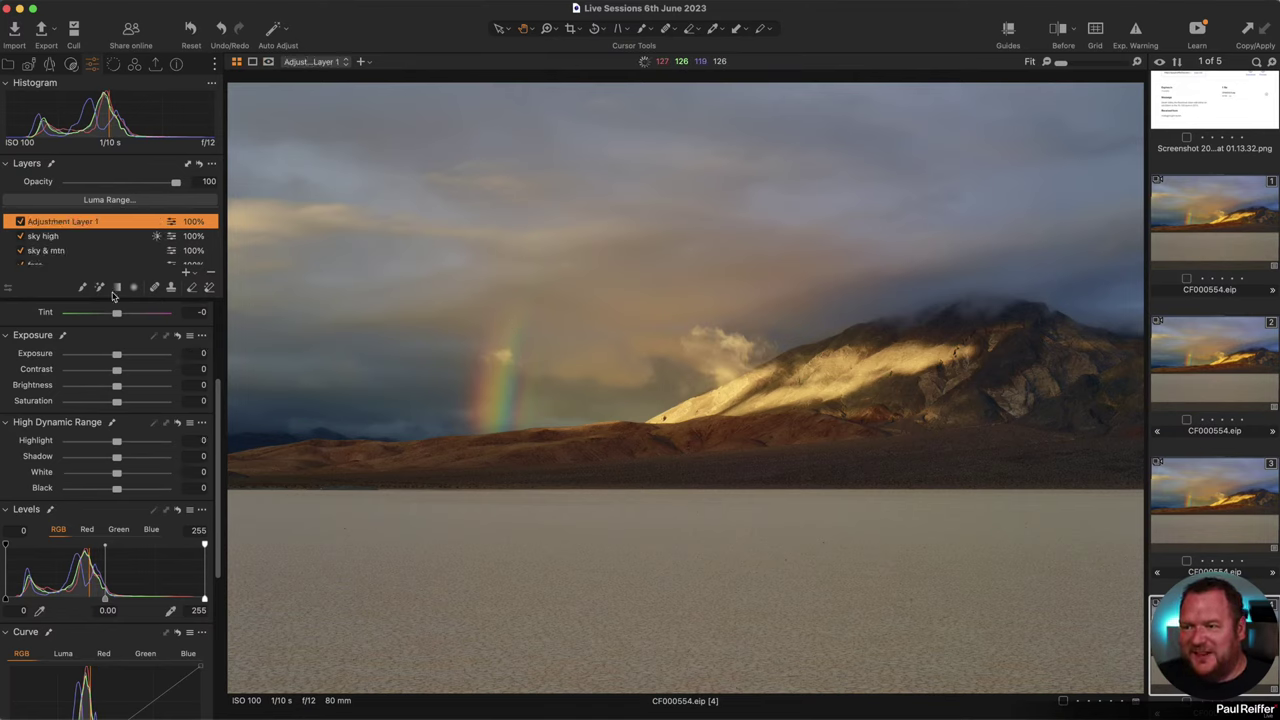
left_click_drag(657, 88, 671, 309)
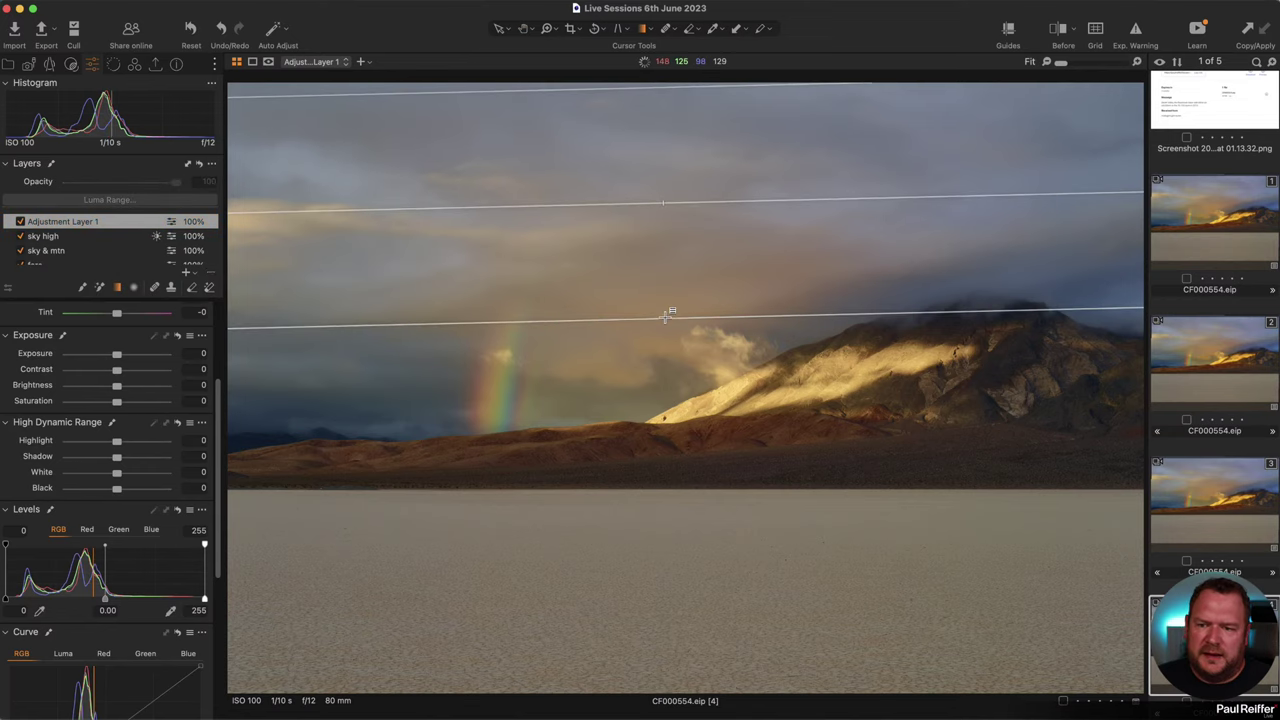
double_click(59, 219)
type("Top O")
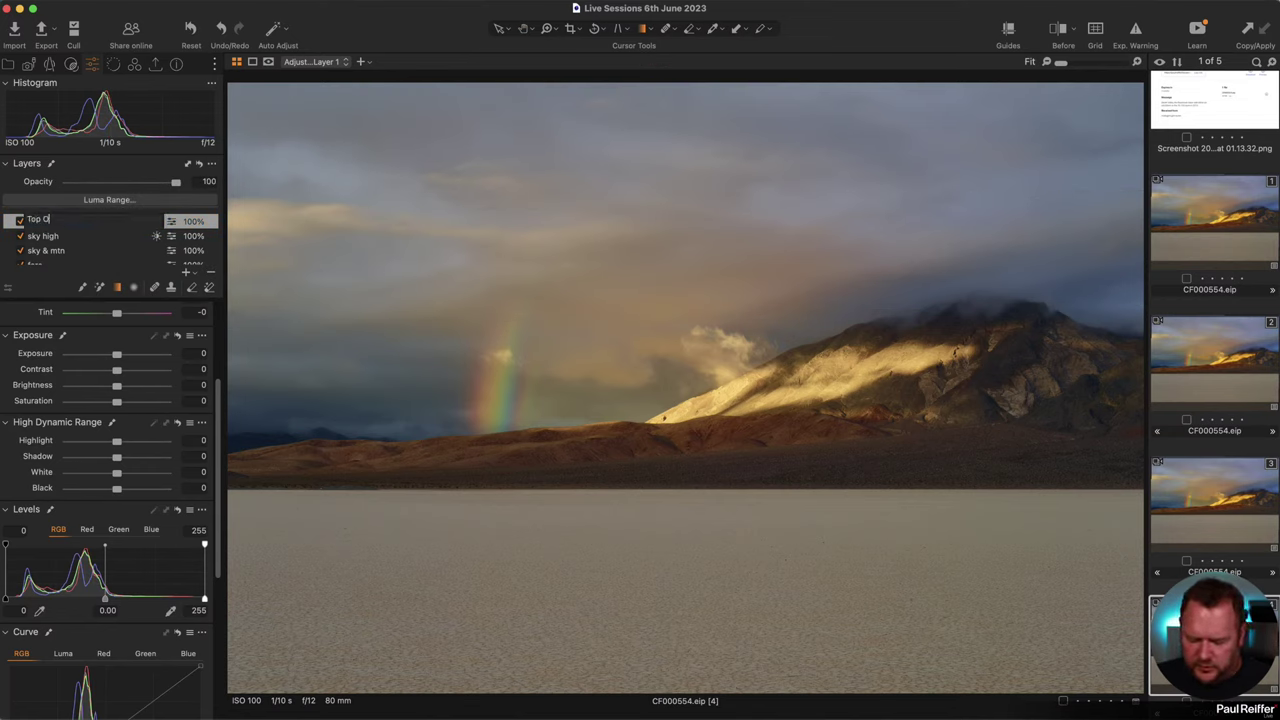
type("f Sky")
key("Return")
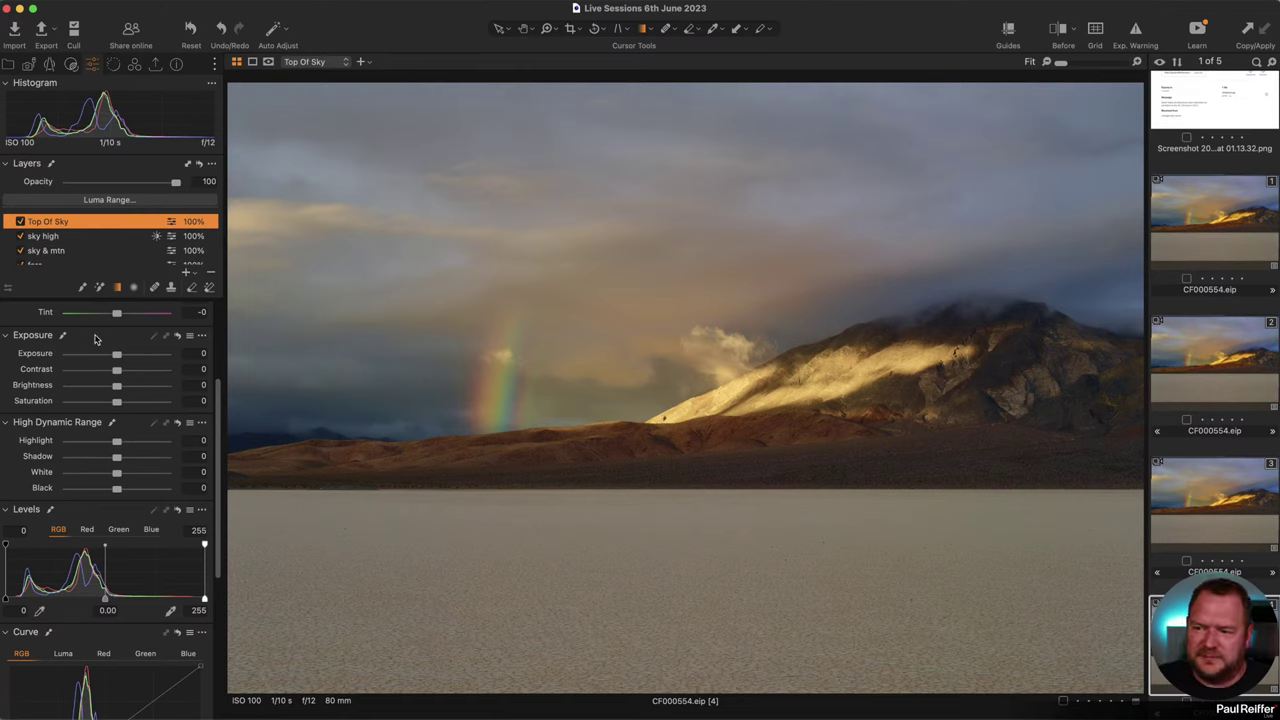
Set Top Of Sky to Exposure -0.38, Contrast 13, Saturation 42 and extend the gradient lower.
left_click_drag(117, 356, 108, 357)
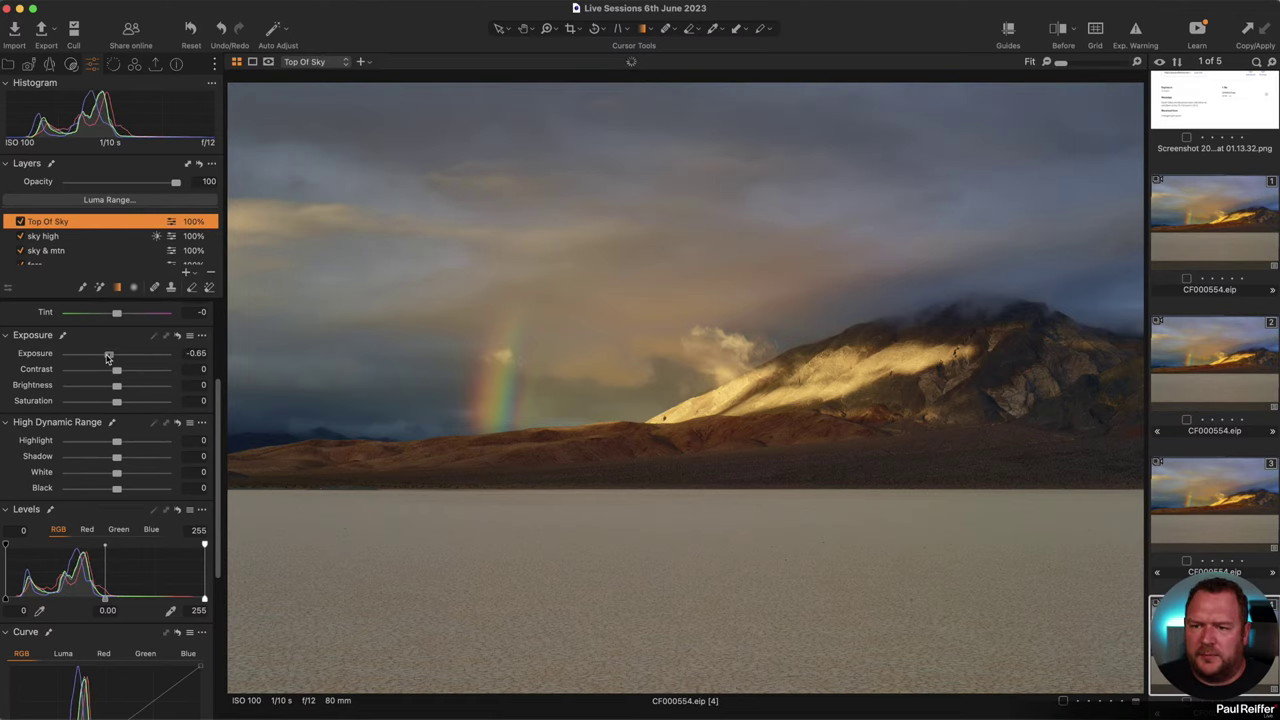
left_click_drag(118, 402, 116, 358)
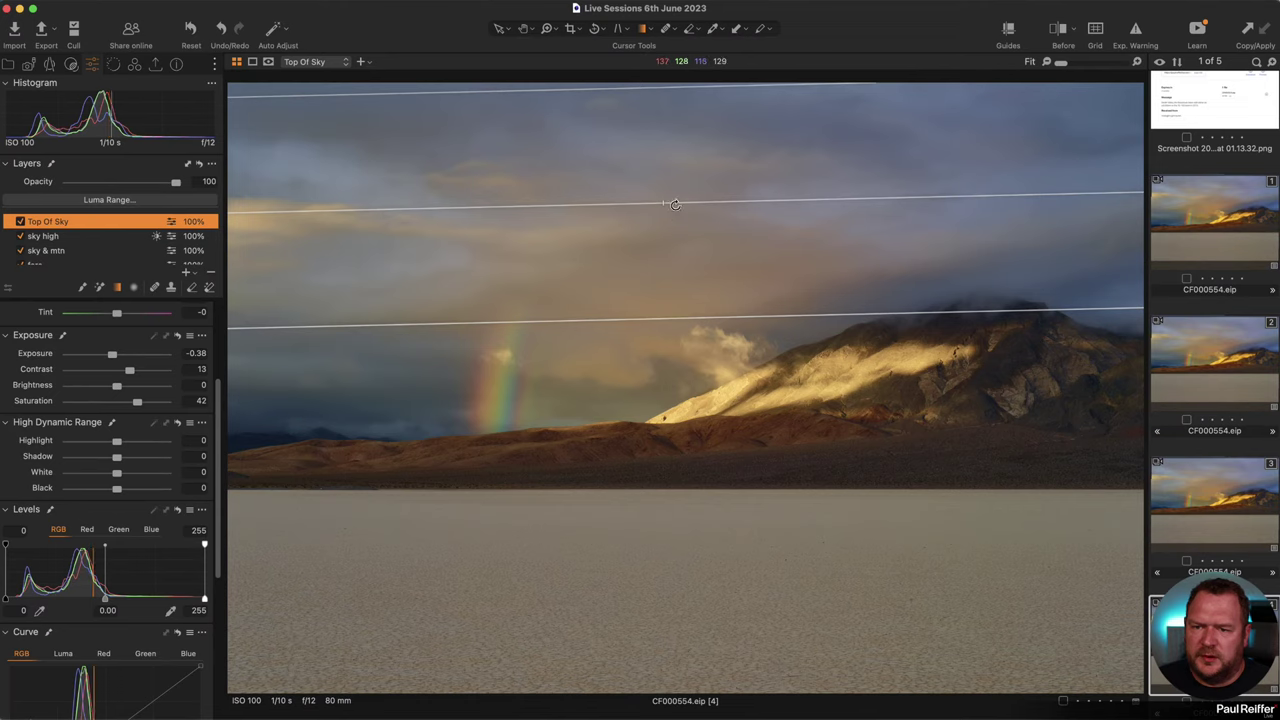
left_click_drag(669, 315, 669, 389)
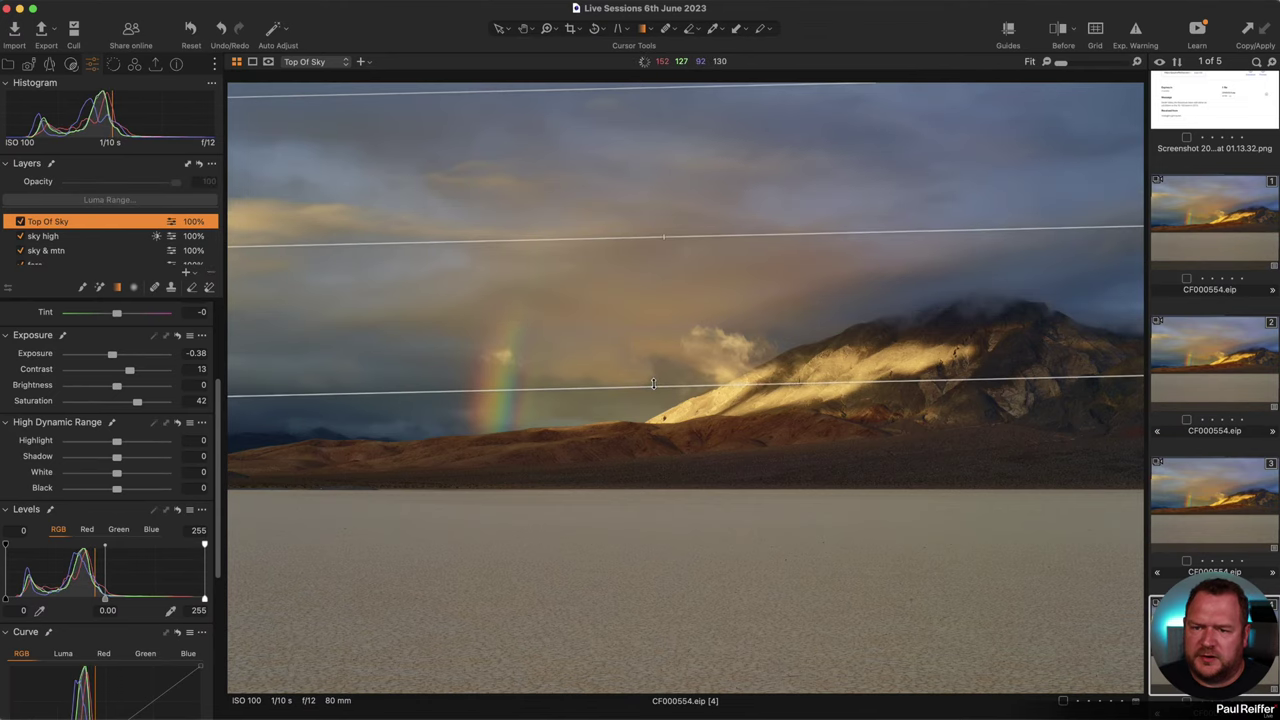
left_click(20, 222)
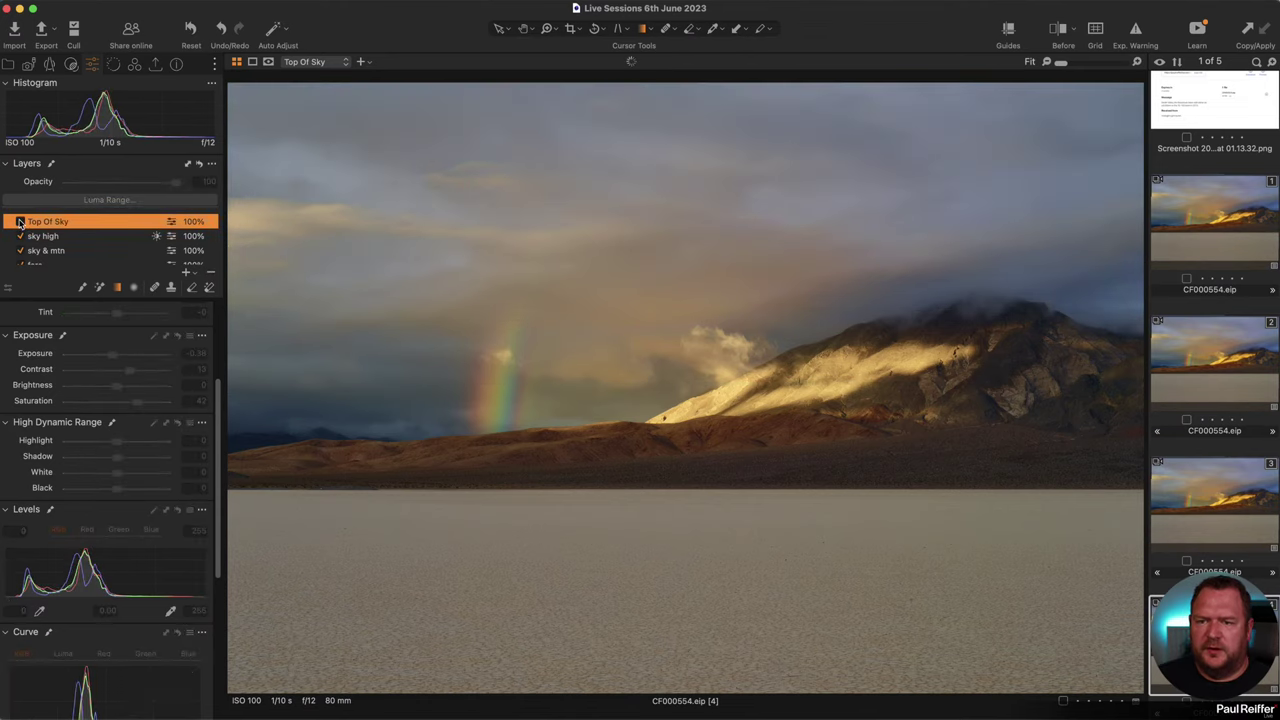
left_click(20, 222)
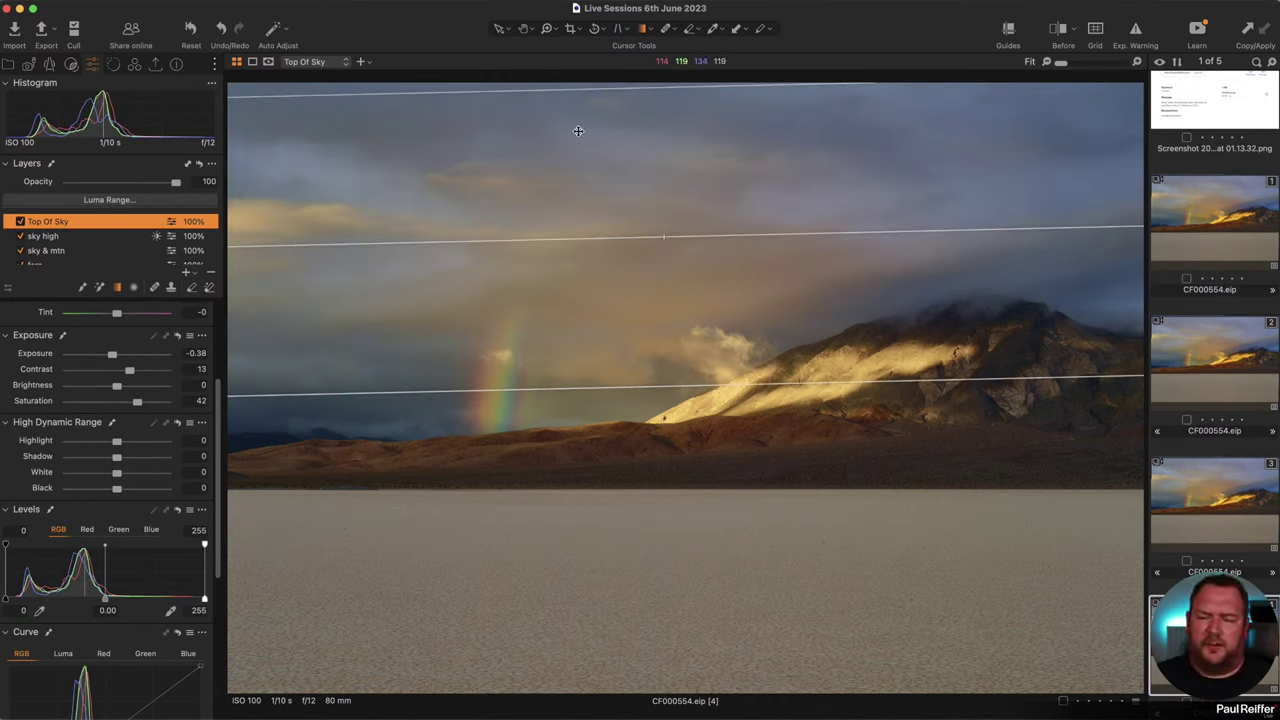
Add a new adjustment layer named 'Rainbow'.
left_click(186, 272)
double_click(76, 220)
type("Rain")
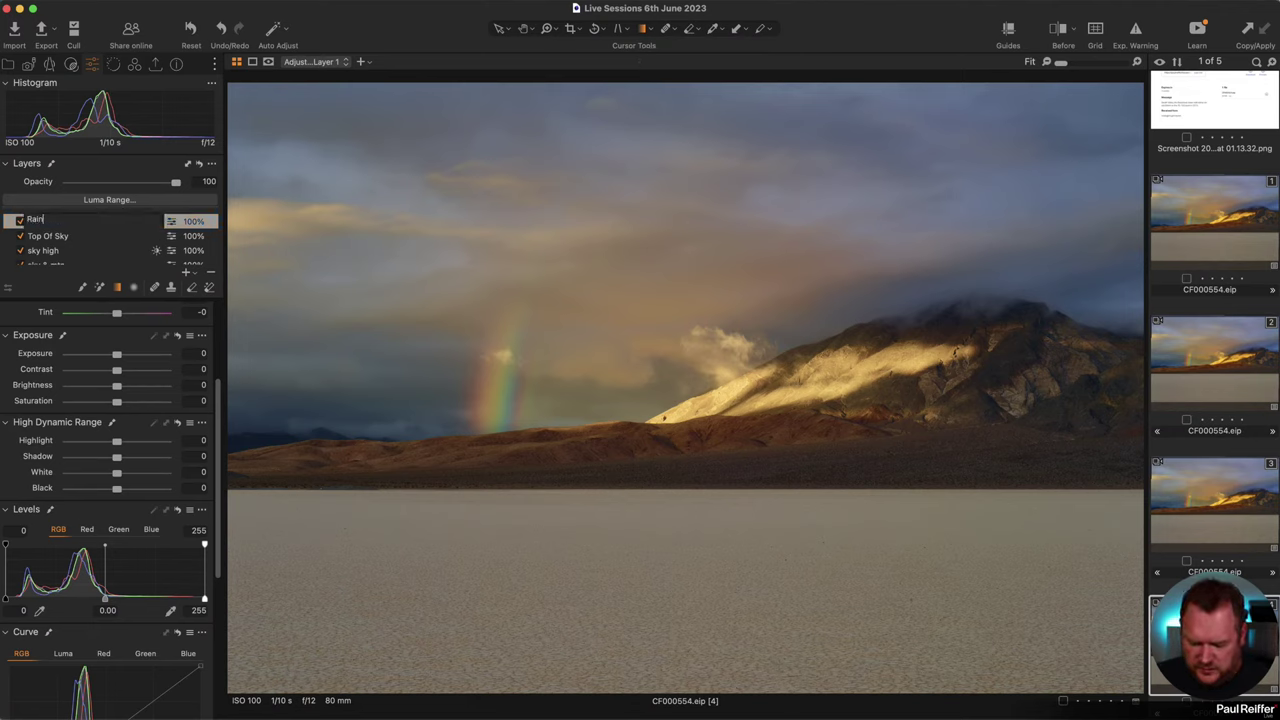
type("bow")
key("Return")
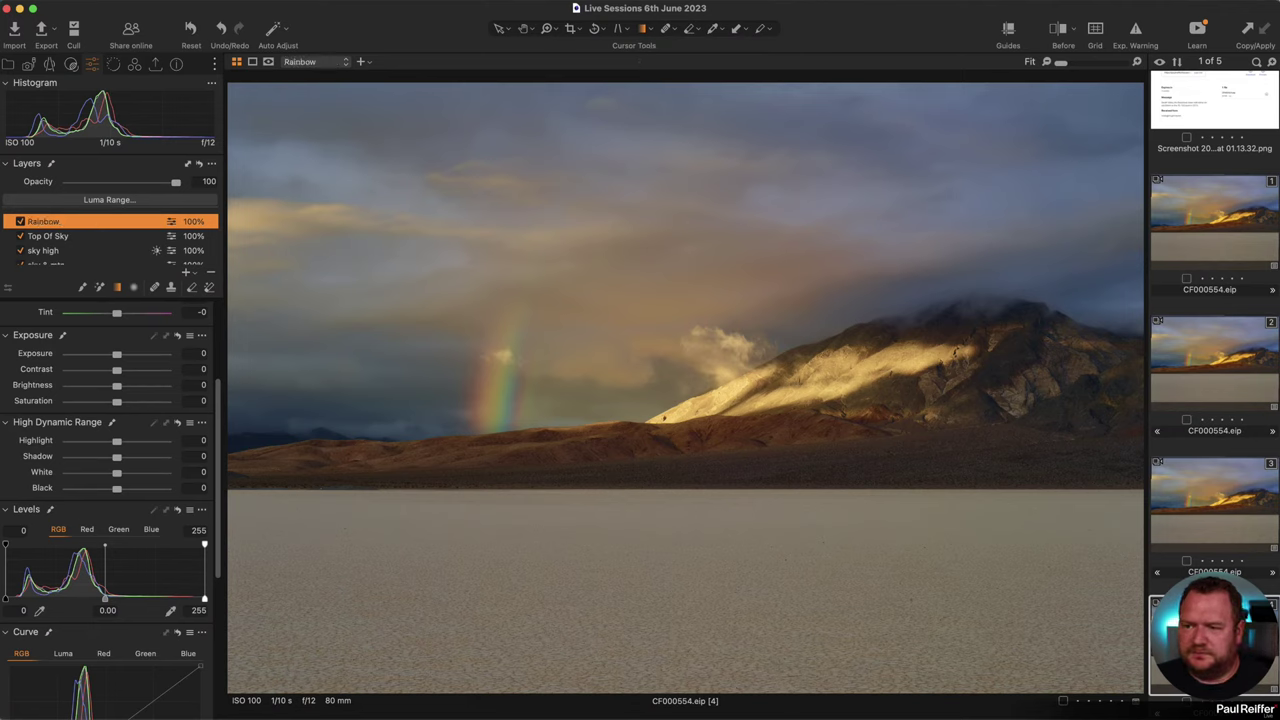
Paint the Rainbow mask over the rainbow with brush opacity 21, then zoom to 33%.
key("b")
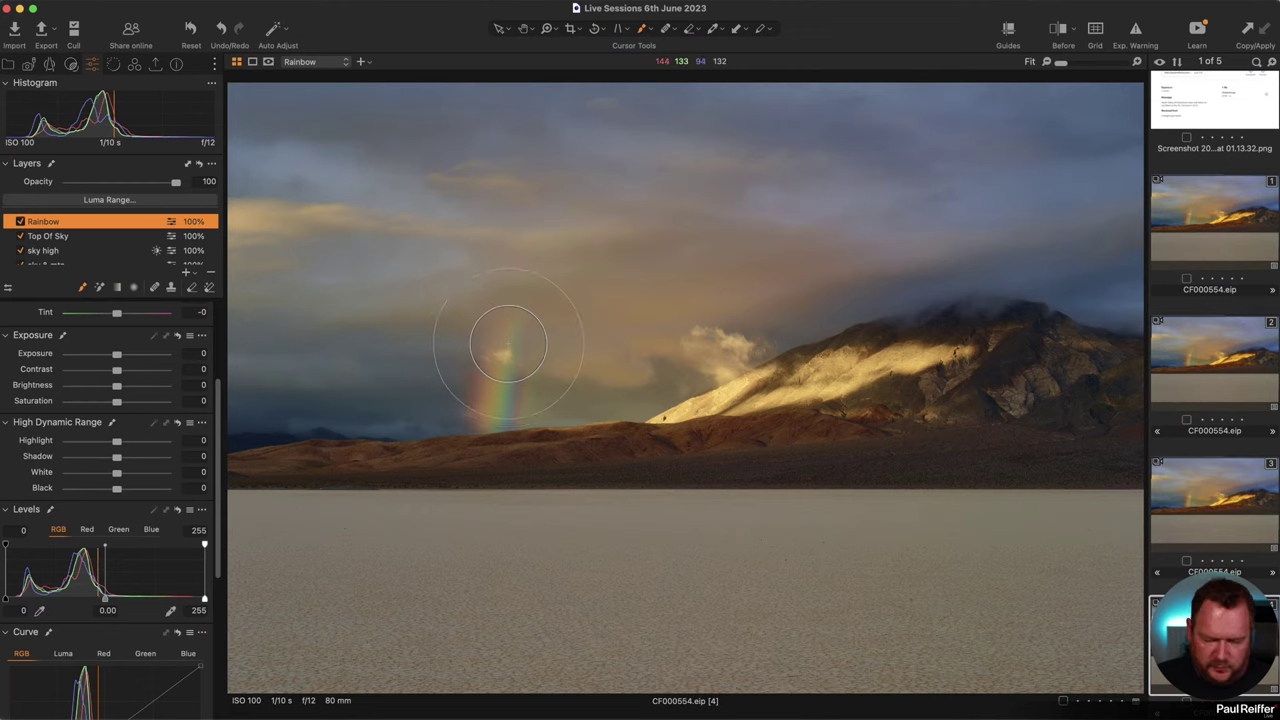
right_click(506, 337)
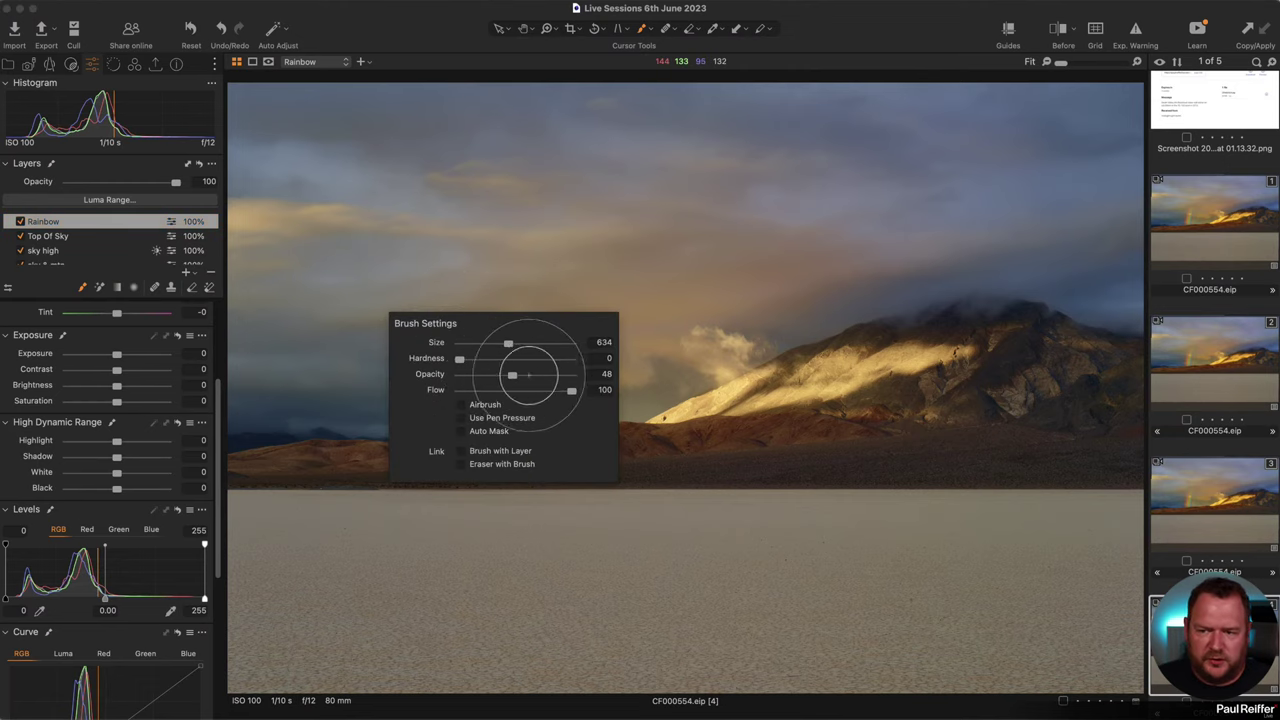
mouse_move(508, 374)
left_mouse_down()
mouse_move(466, 372)
mouse_move(484, 374)
left_mouse_up()
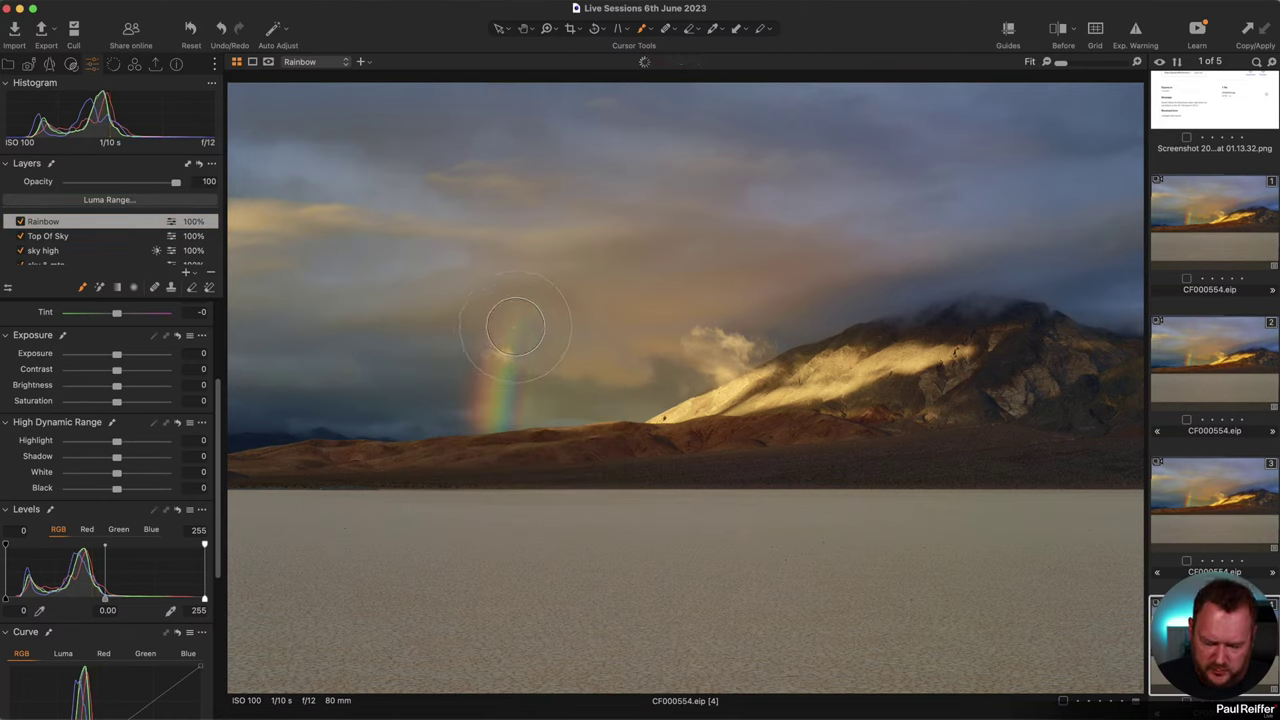
mouse_move(516, 326)
left_mouse_down()
mouse_move(504, 368)
mouse_move(522, 330)
mouse_move(504, 451)
mouse_move(548, 315)
mouse_move(525, 326)
mouse_move(474, 427)
mouse_move(501, 359)
mouse_move(493, 455)
mouse_move(518, 420)
mouse_move(491, 382)
mouse_move(513, 366)
mouse_move(494, 412)
mouse_move(522, 448)
mouse_move(482, 470)
mouse_move(547, 367)
left_mouse_up()
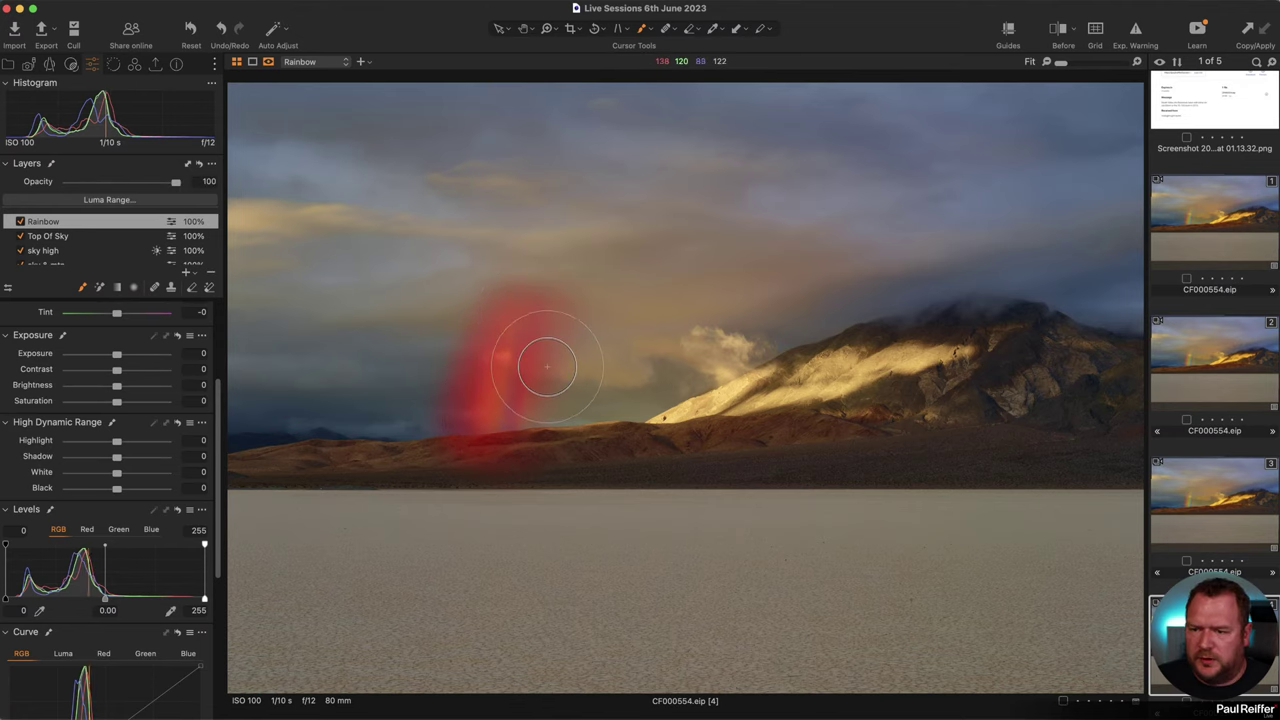
key("z")
left_click(517, 363)
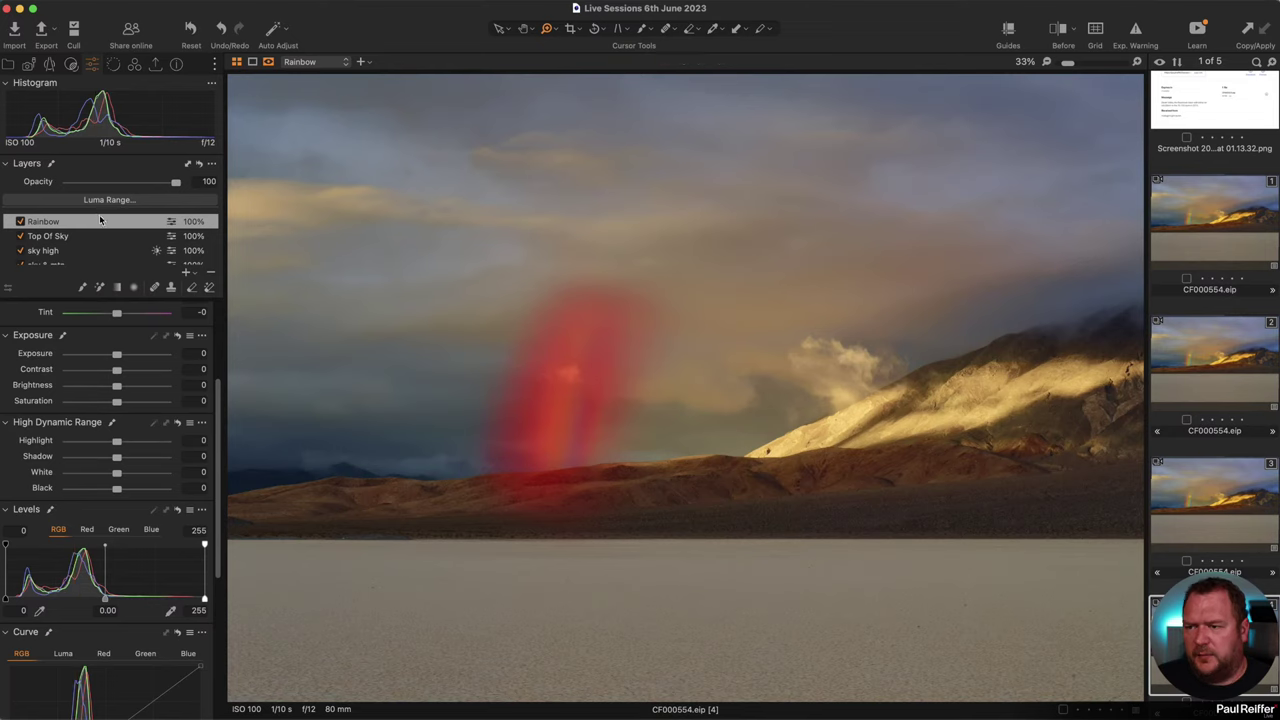
Limit the Rainbow mask to luma range 101–209 and show the mask in grayscale.
left_click(140, 201)
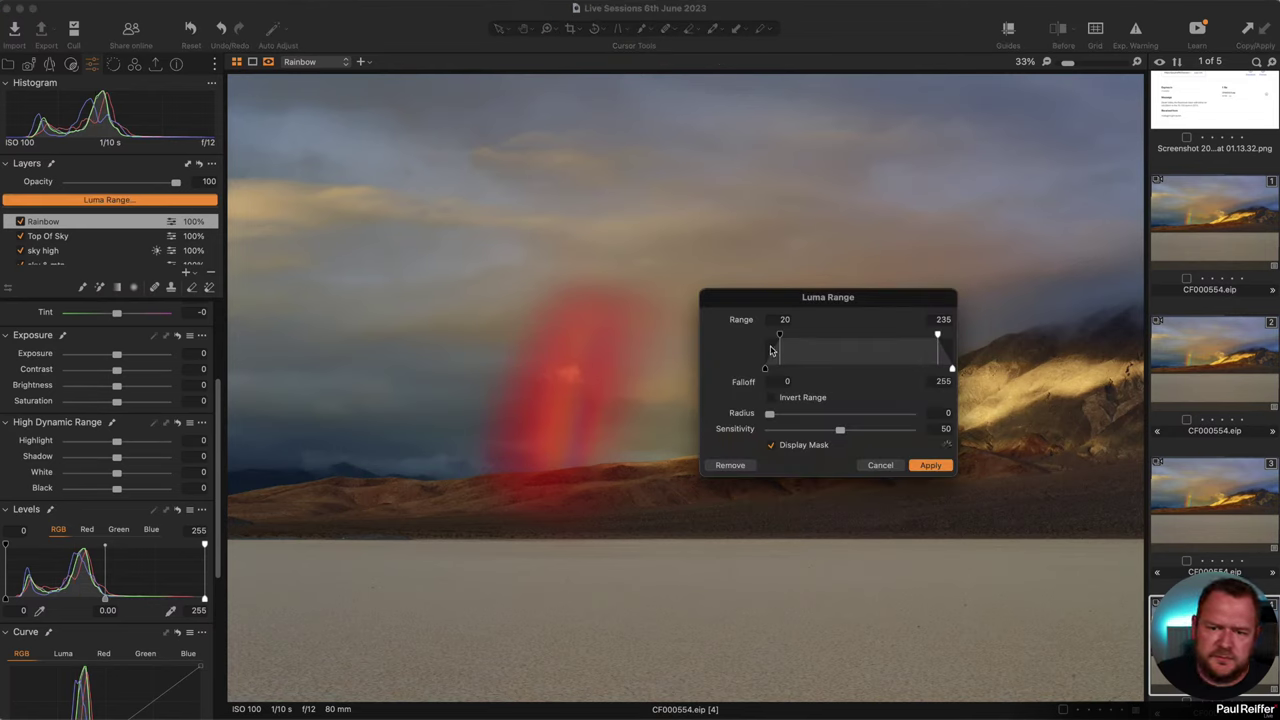
left_click_drag(782, 340, 836, 343)
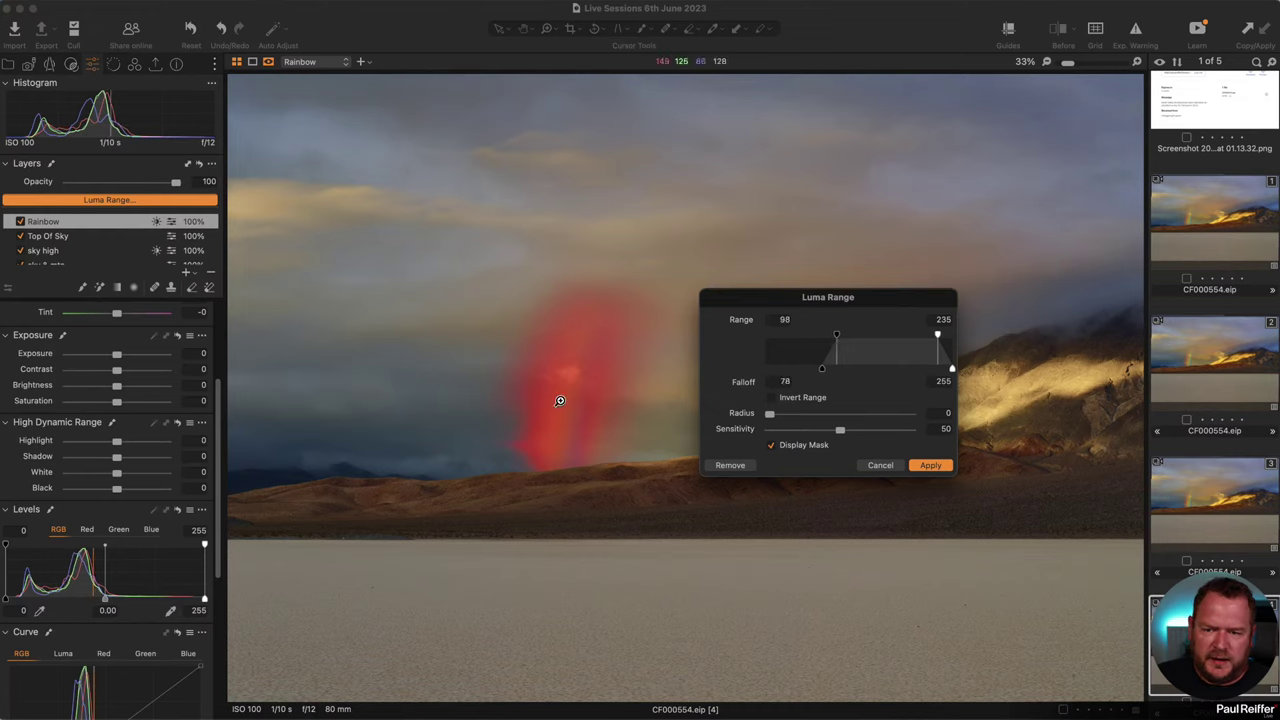
left_click_drag(936, 336, 918, 336)
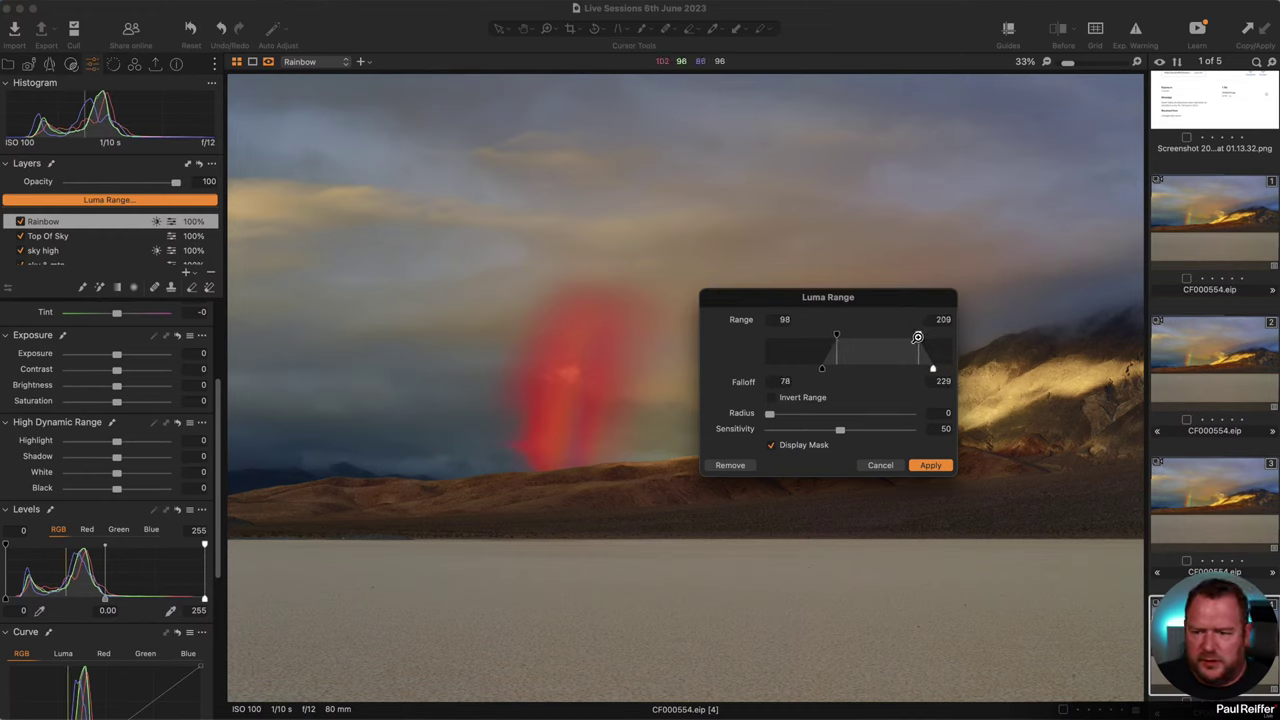
left_click_drag(835, 333, 810, 370)
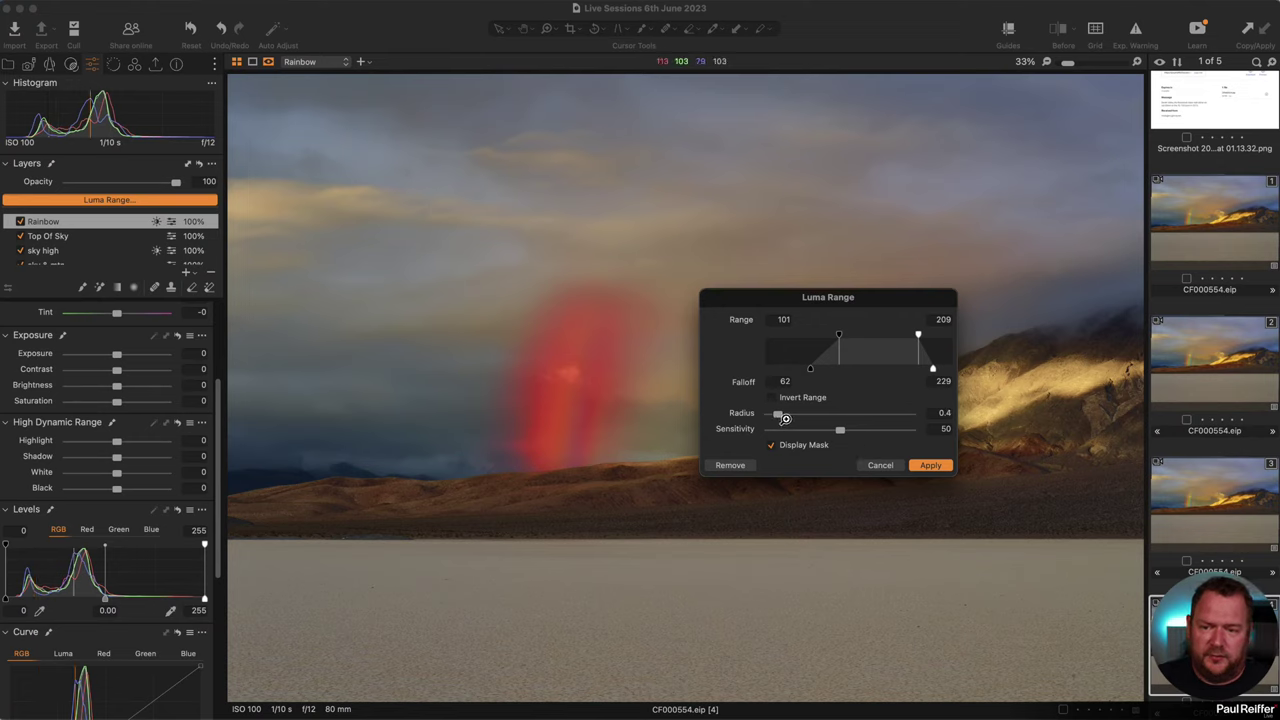
left_click(930, 465)
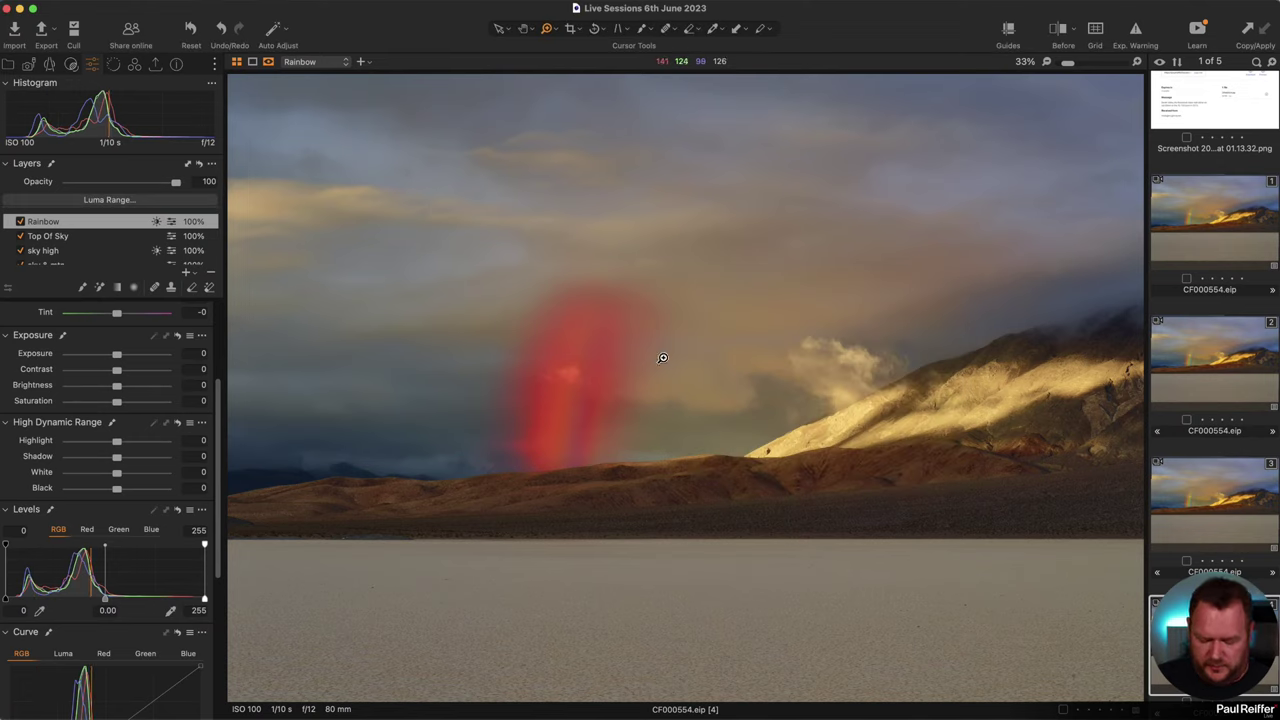
key("alt+m")
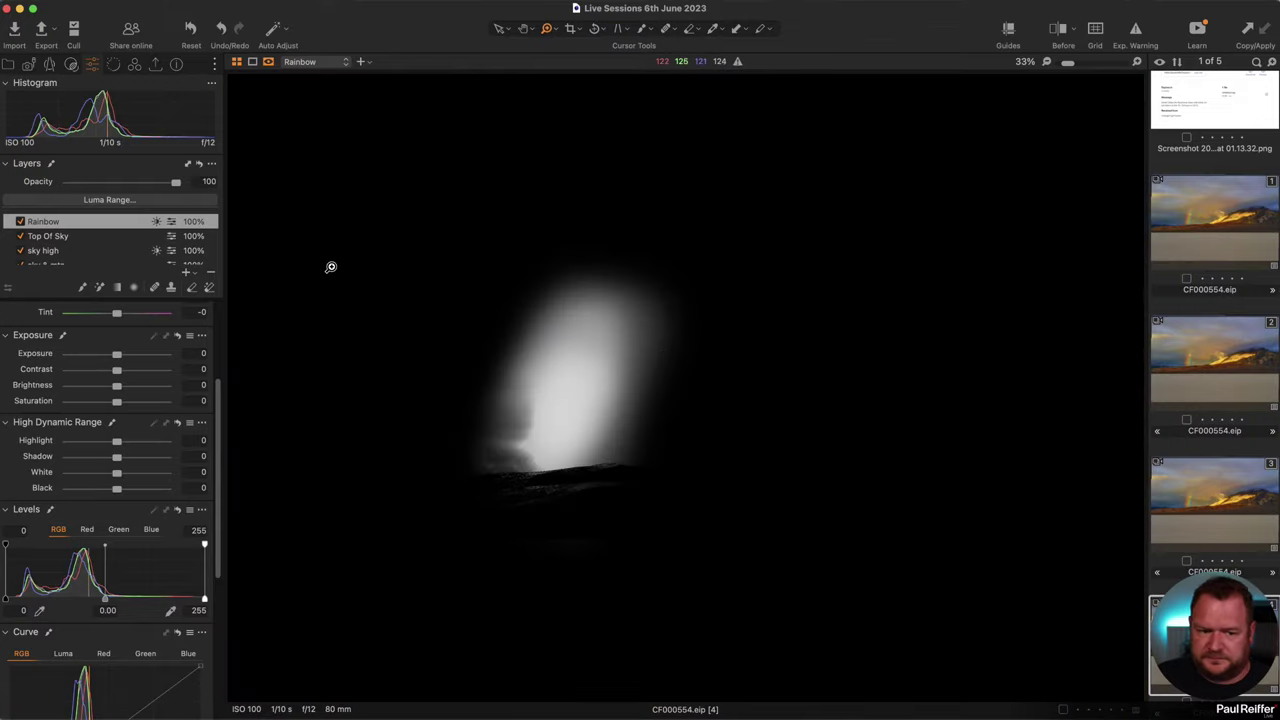
Rasterize the Rainbow layer's mask and refine it with radius 300.
right_click(79, 222)
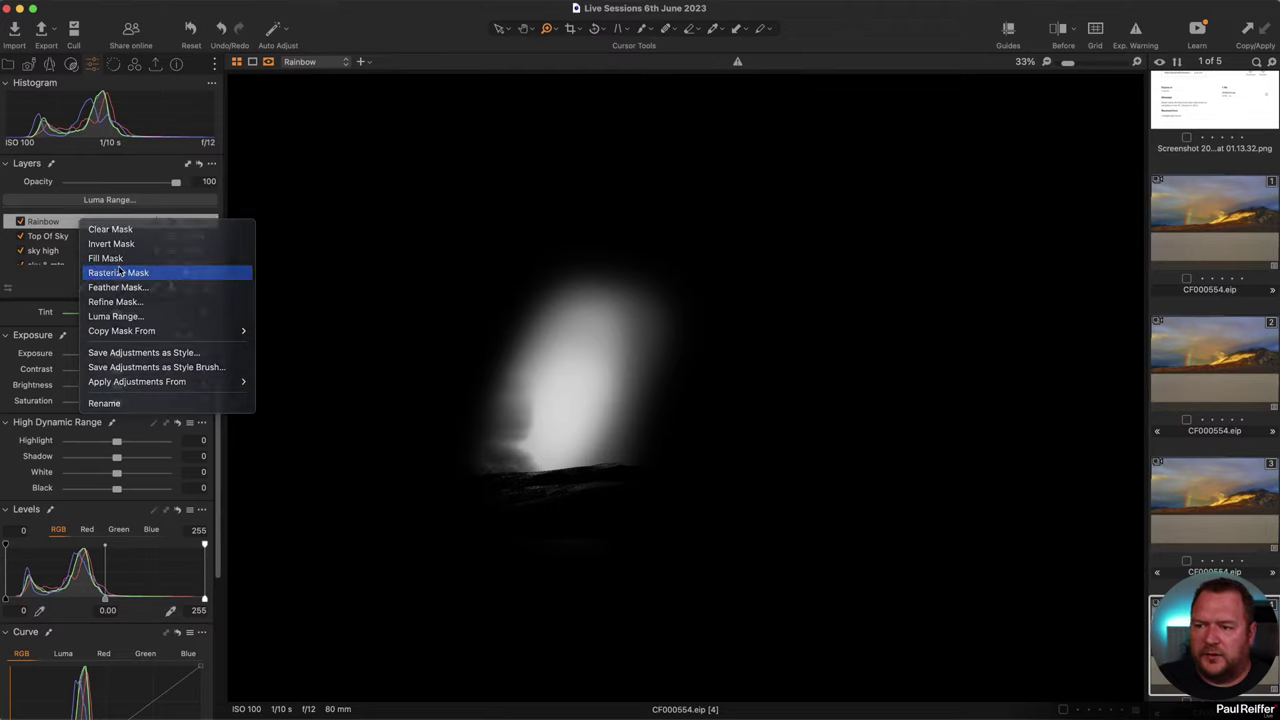
left_click(147, 272)
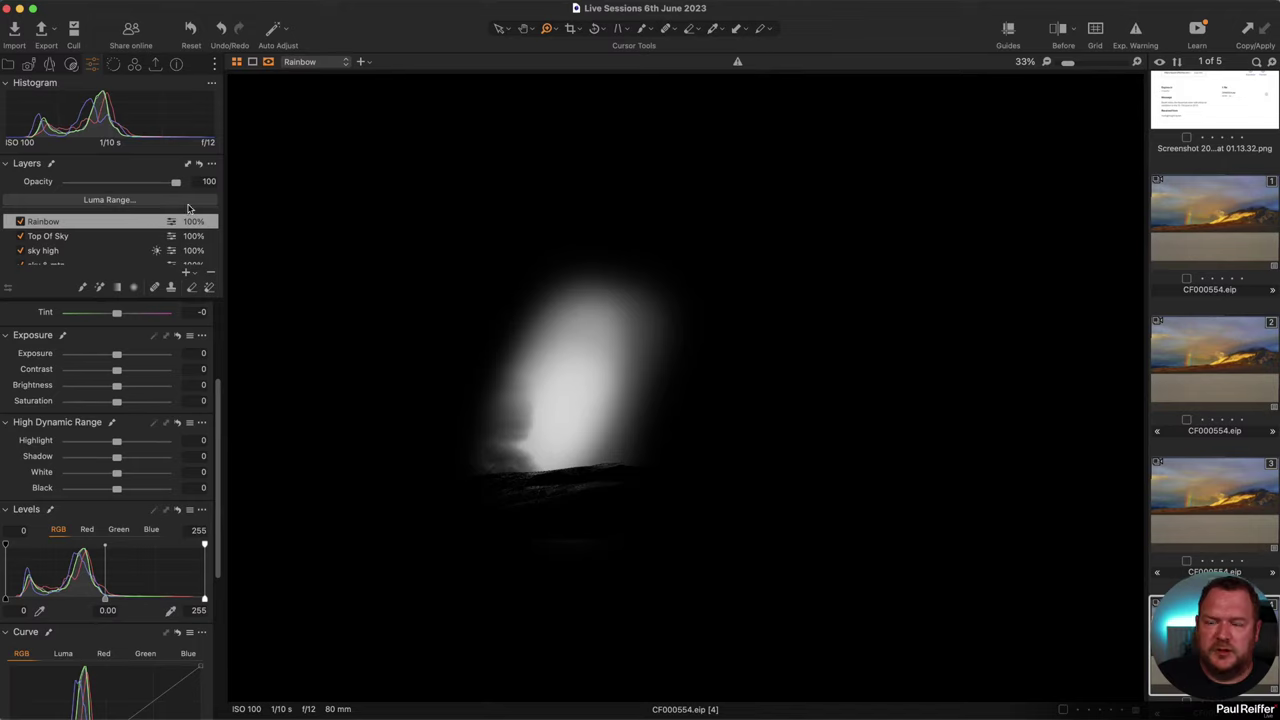
right_click(108, 228)
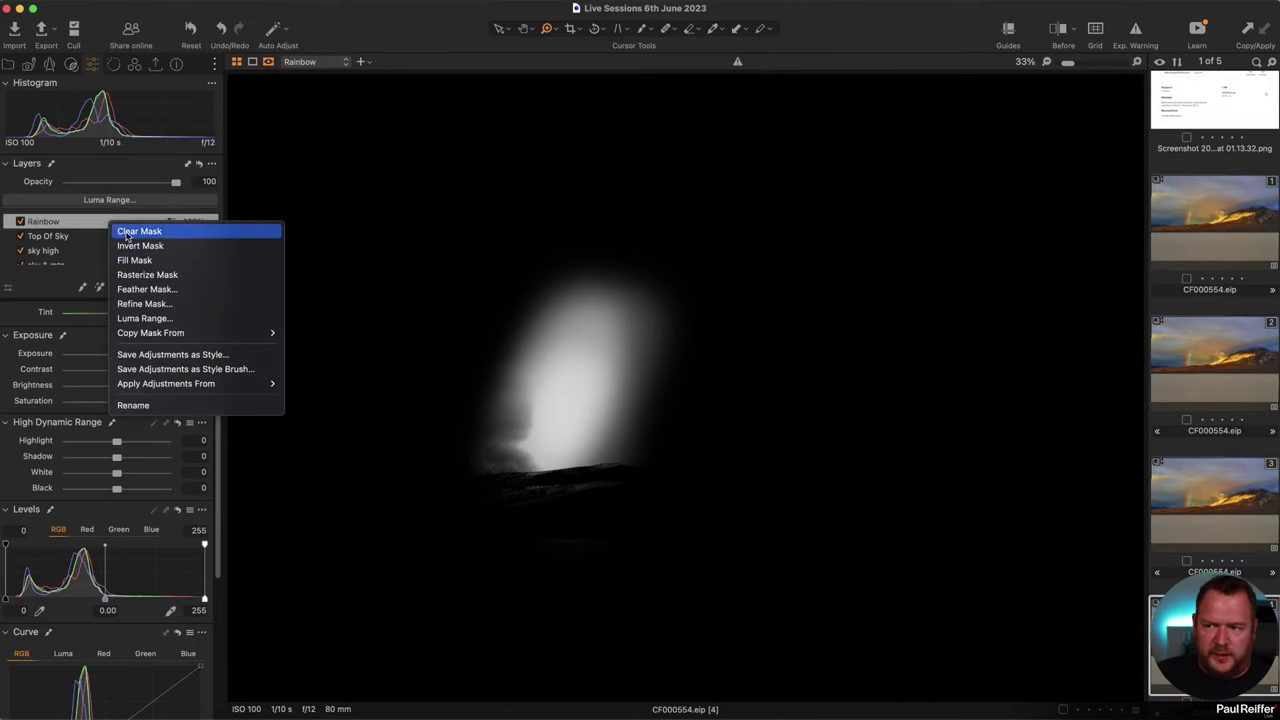
left_click(195, 305)
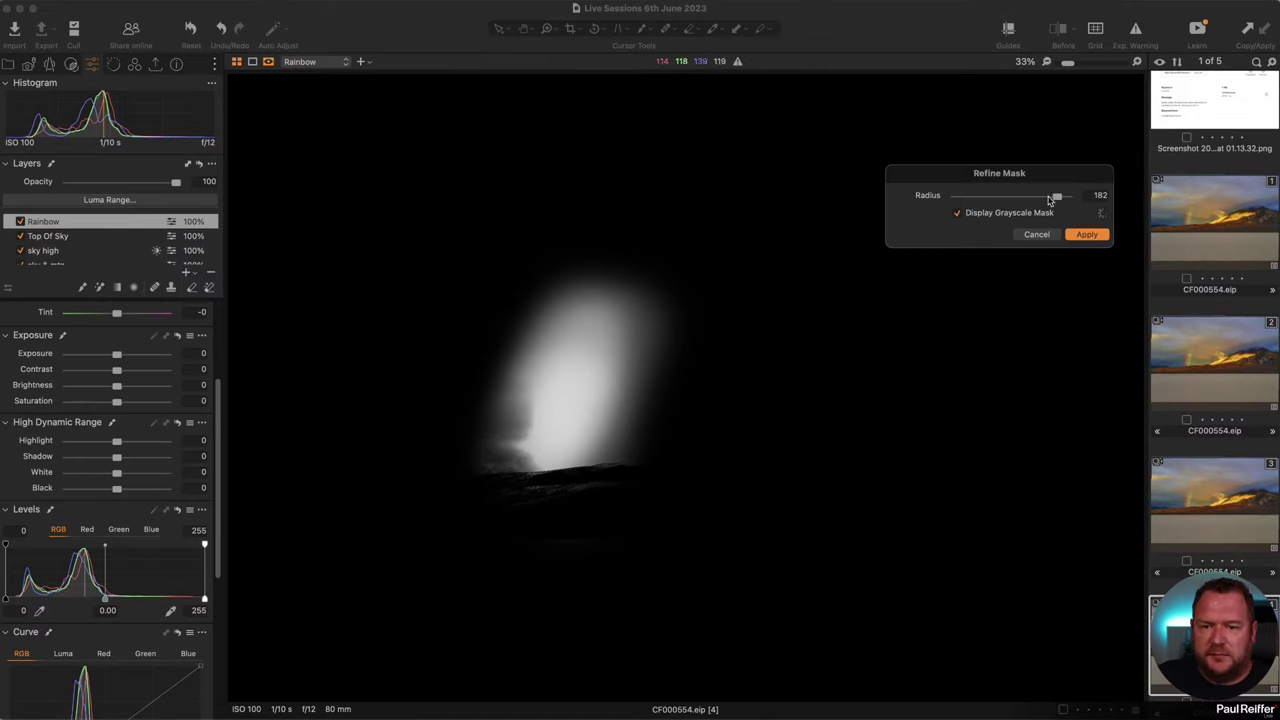
mouse_move(1056, 198)
left_mouse_down()
mouse_move(1034, 200)
mouse_move(1076, 200)
left_mouse_up()
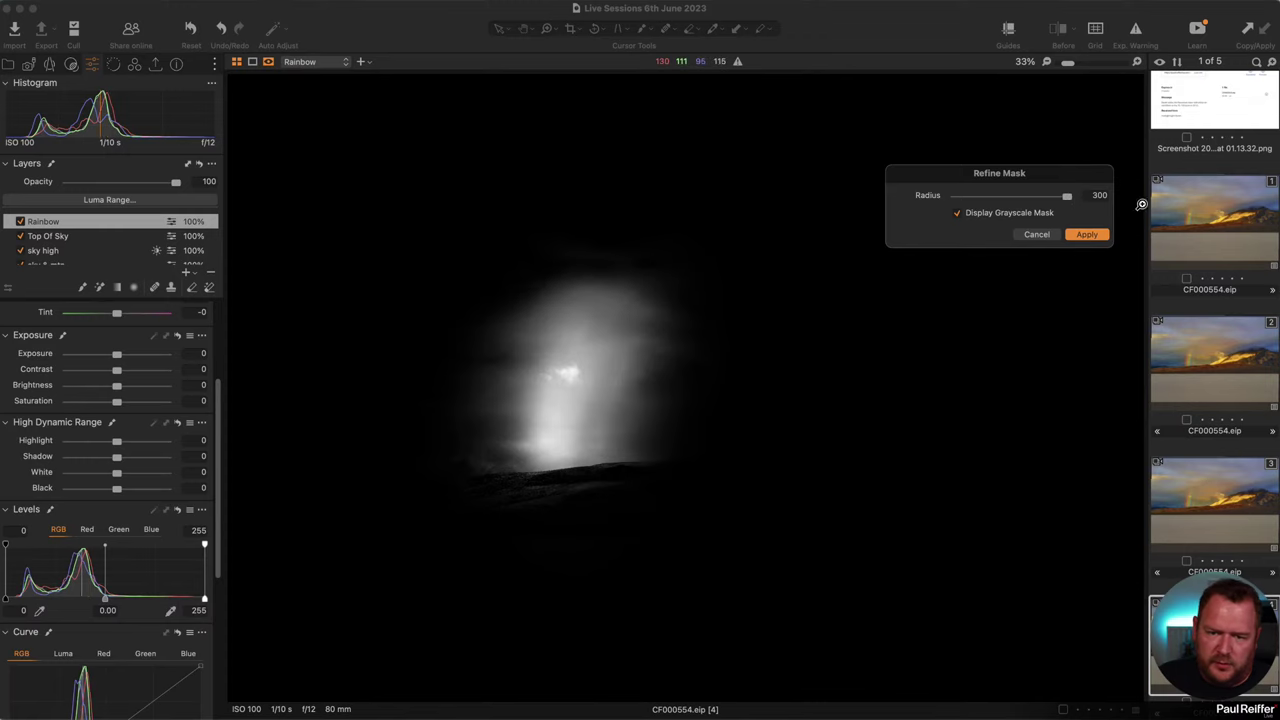
left_click(1086, 236)
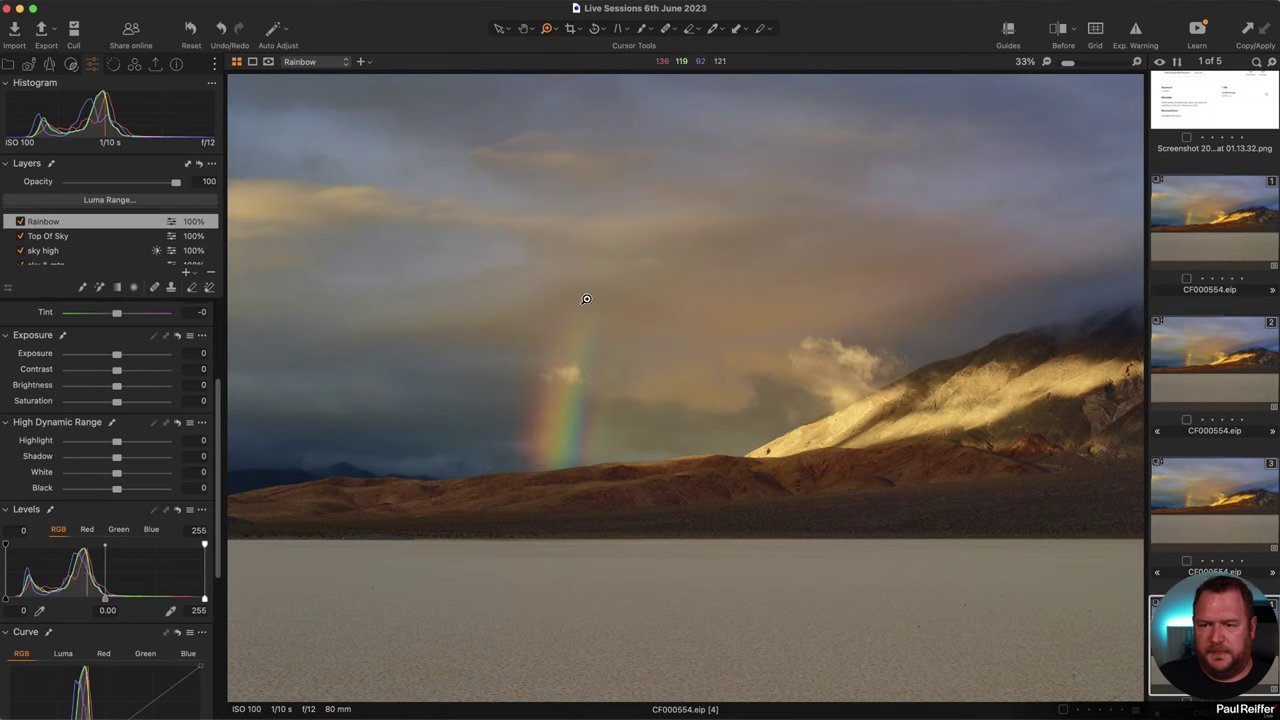
Set the Rainbow layer's clarity method to Punch with Clarity about 69.
scroll(136, 538, "down", 5)
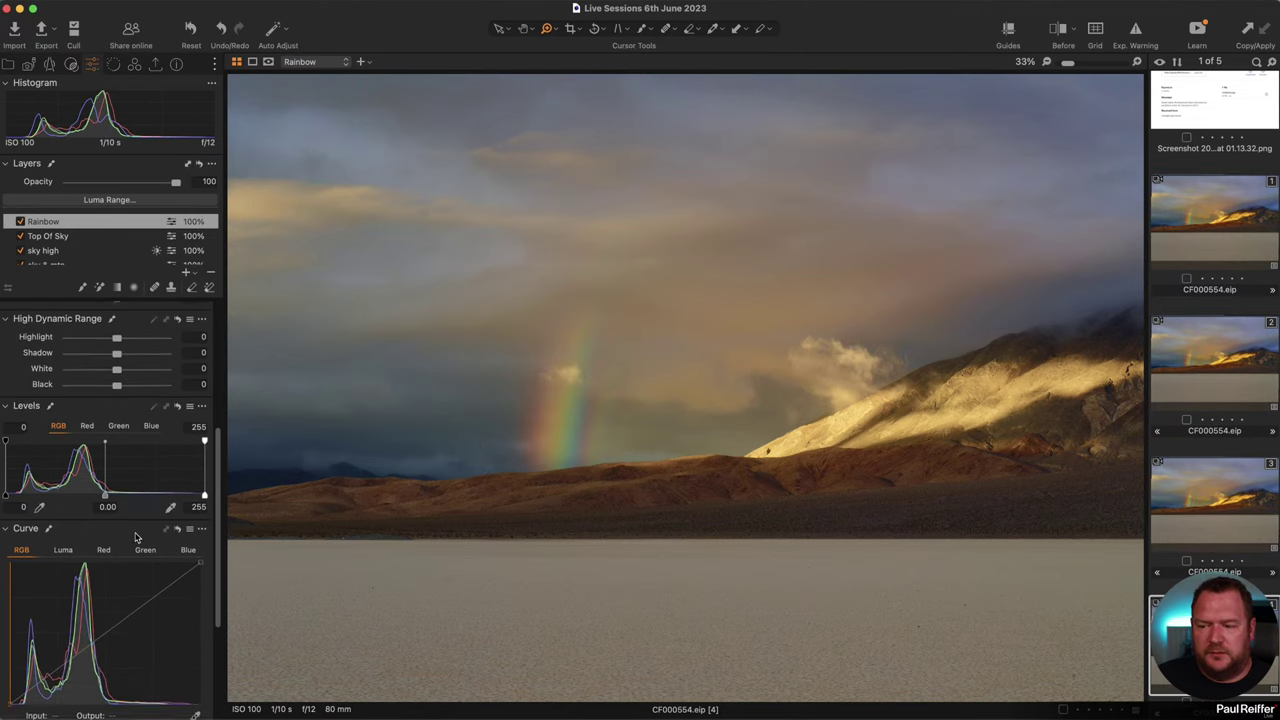
left_click(85, 564)
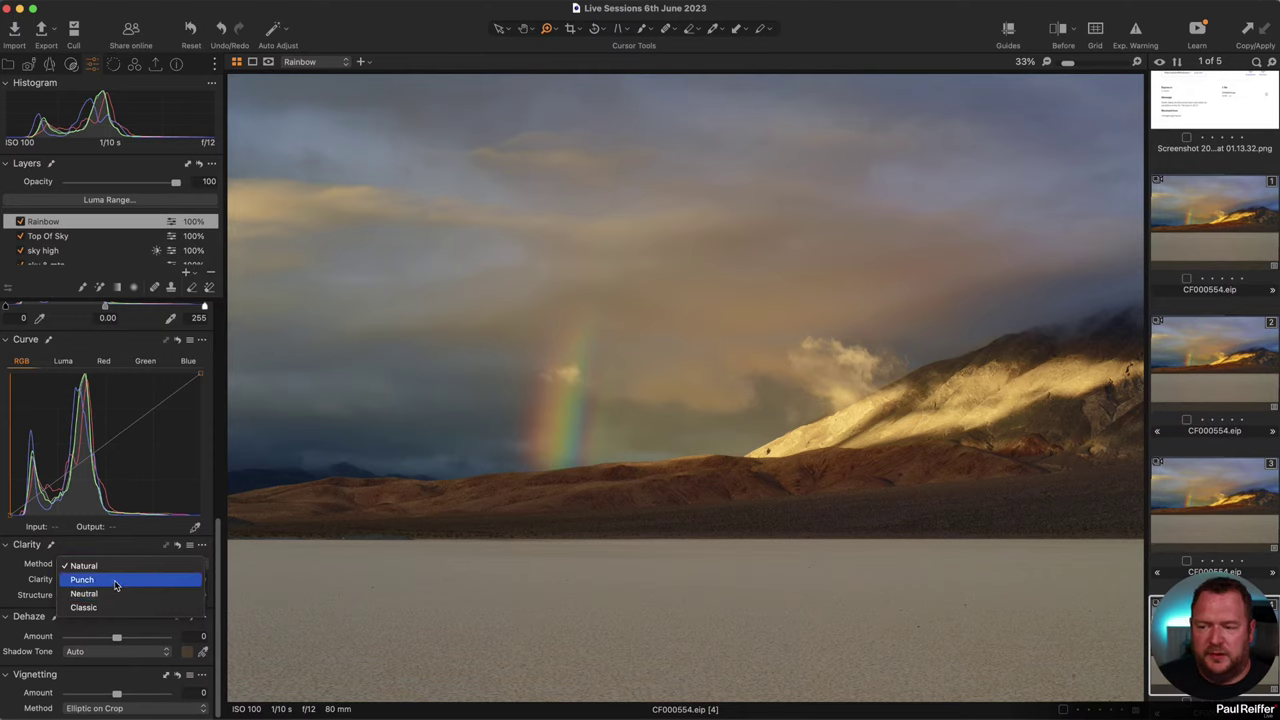
left_click(116, 585)
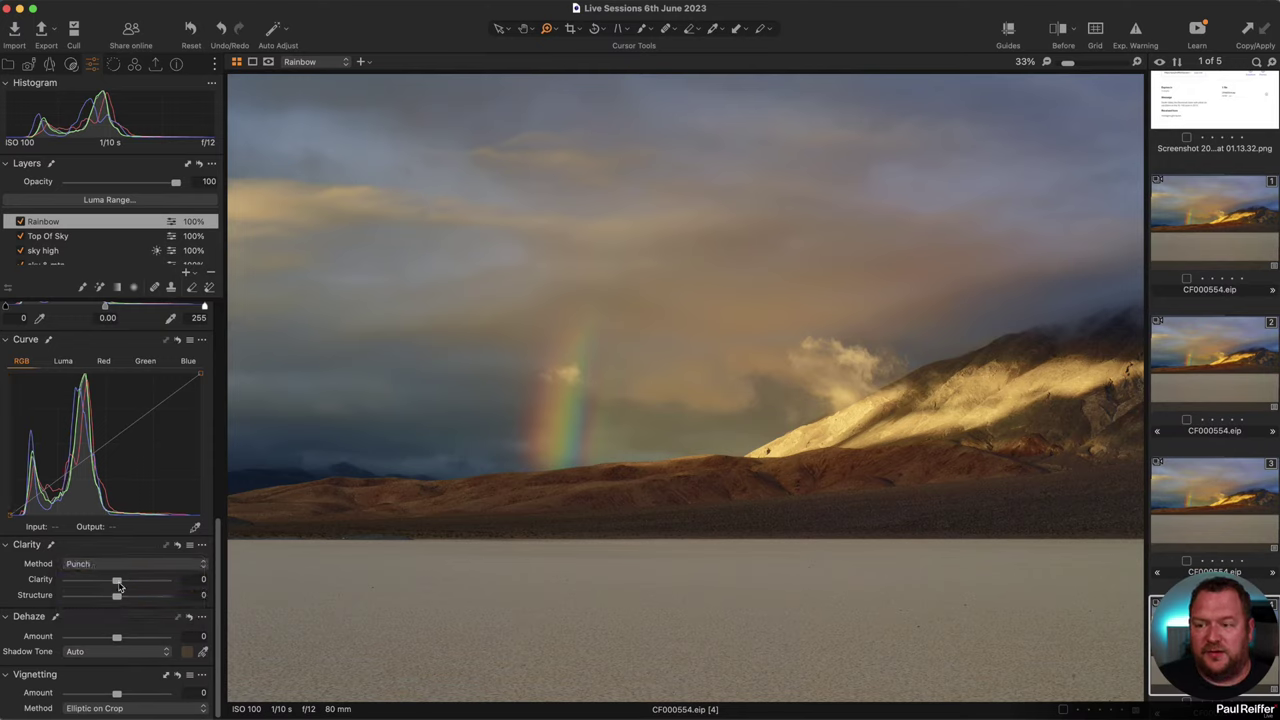
left_click_drag(117, 585, 157, 585)
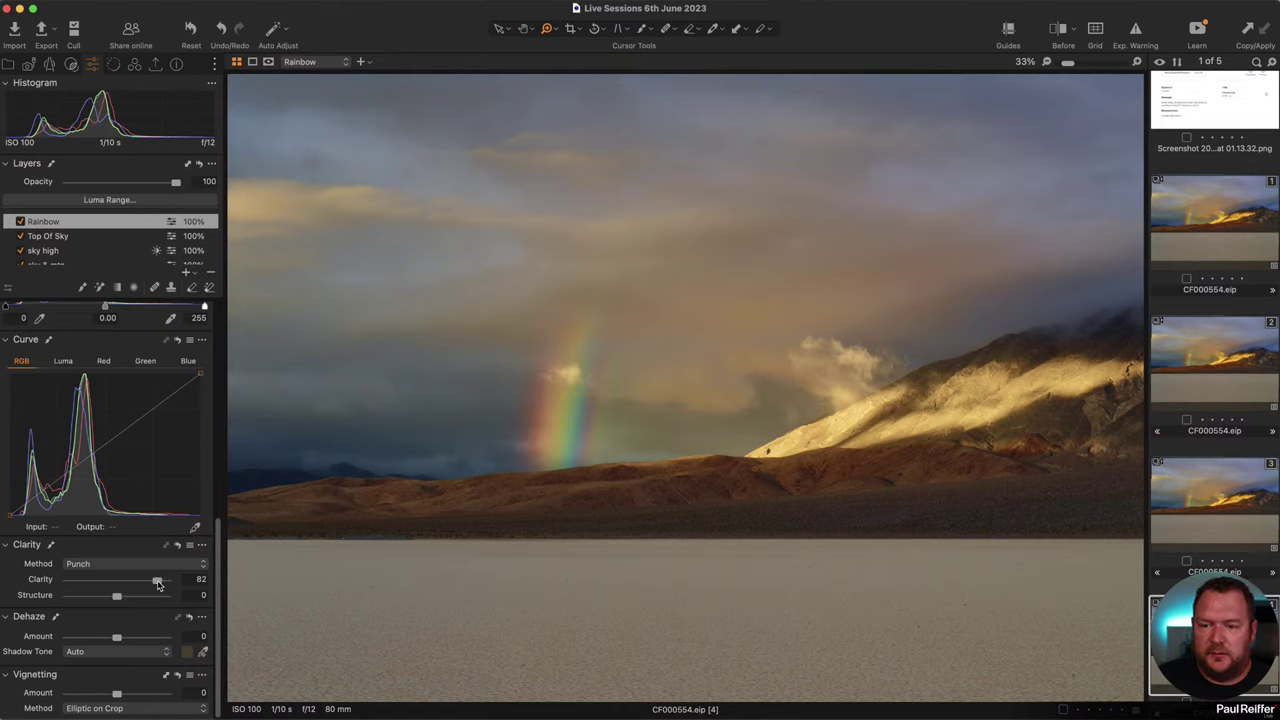
left_click_drag(157, 585, 175, 586)
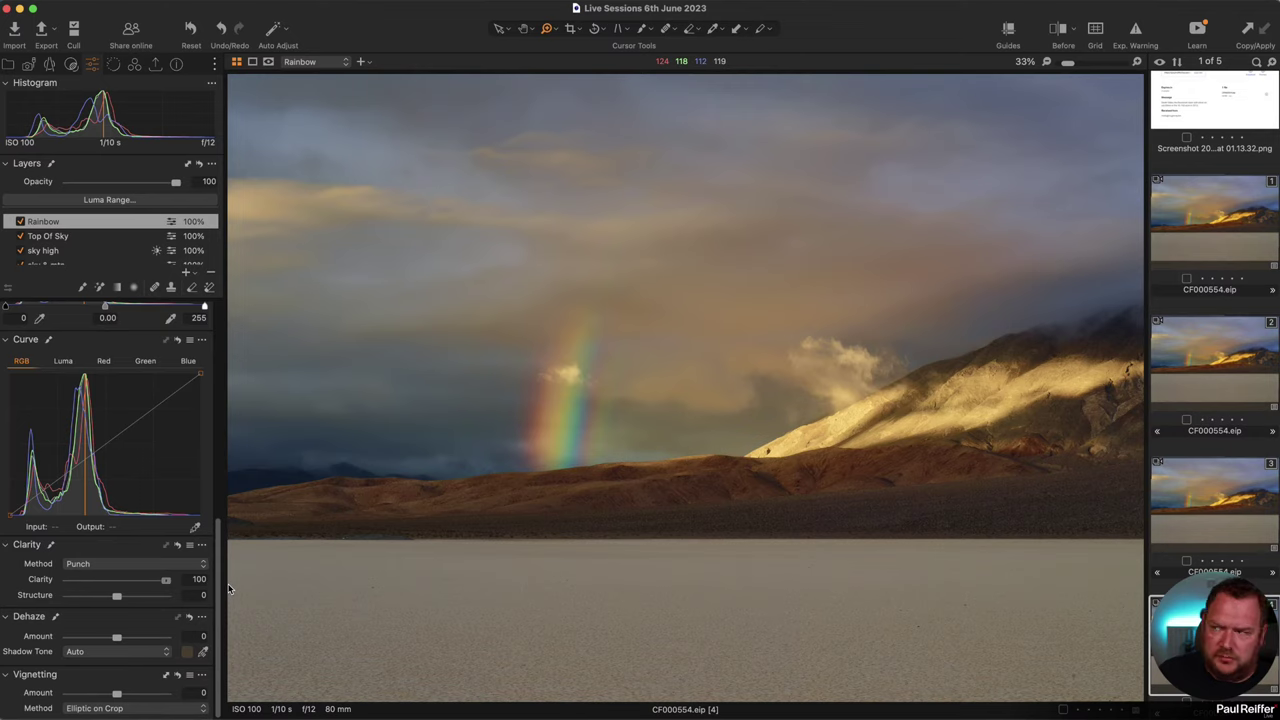
left_click_drag(165, 580, 67, 580)
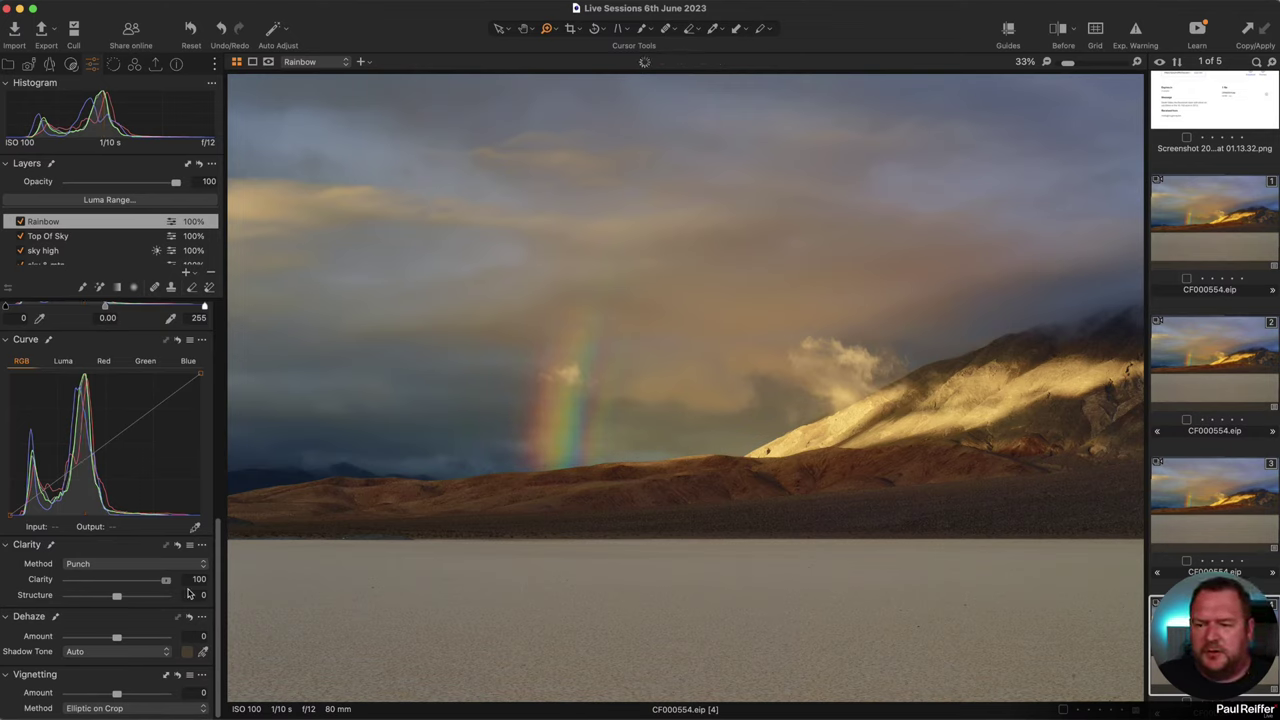
left_click_drag(67, 580, 357, 580)
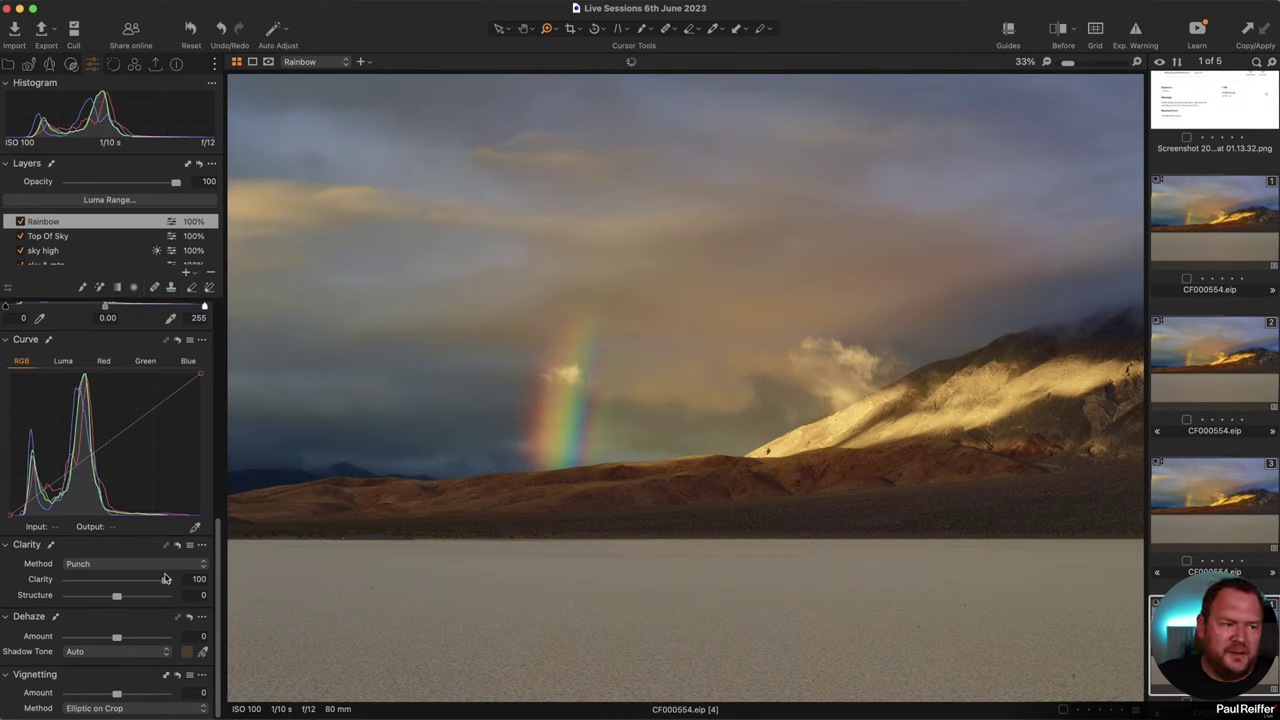
left_click_drag(143, 583, 150, 584)
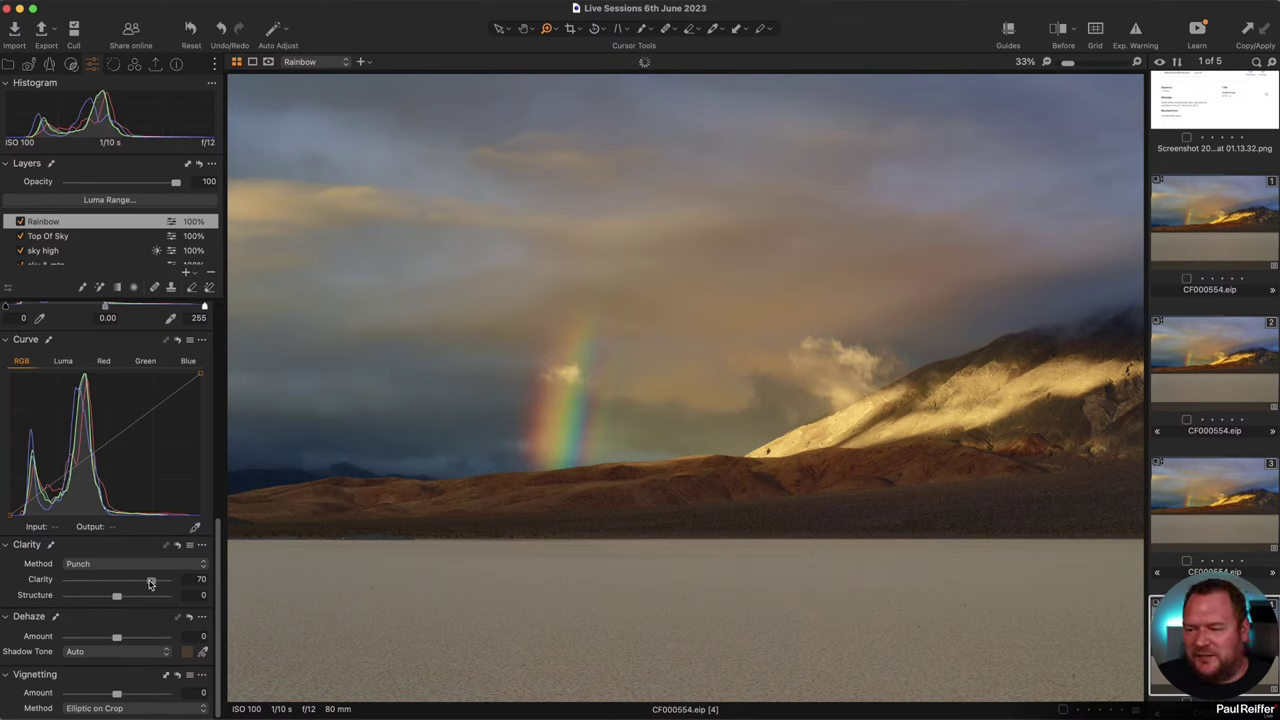
Extend the Rainbow mask over the rainbow's base with the brush.
key("b")
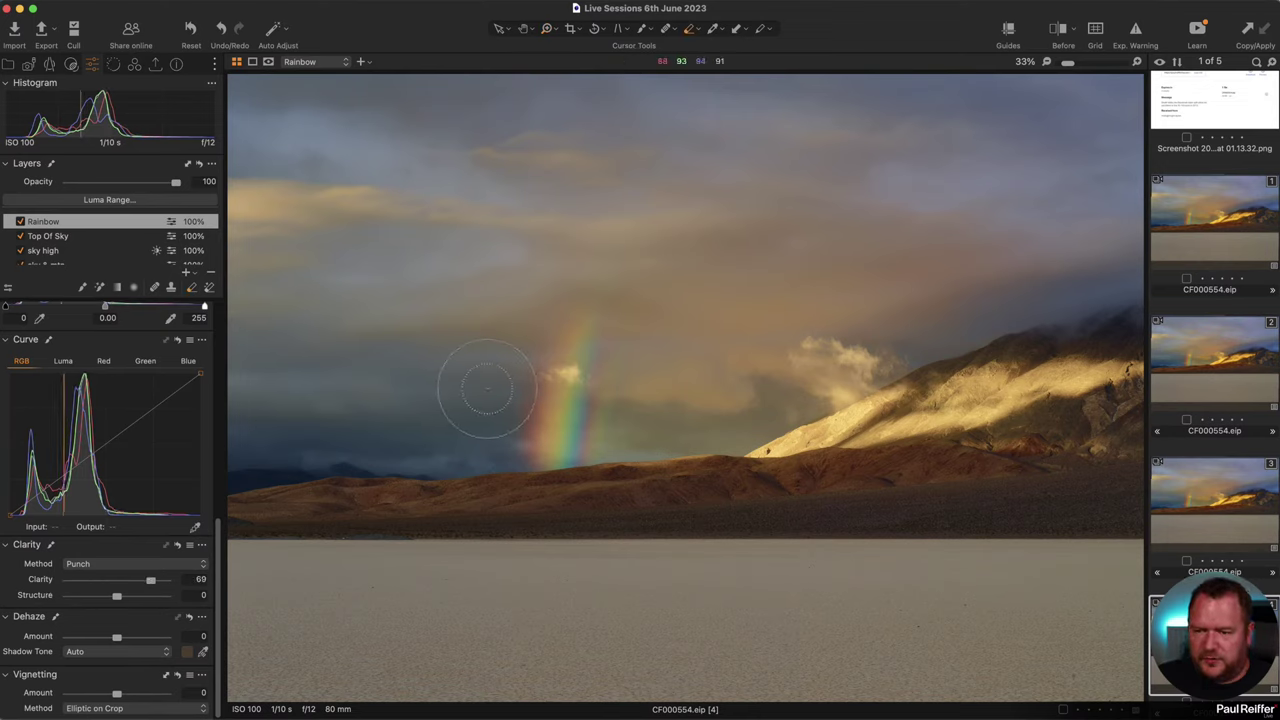
mouse_move(510, 320)
left_mouse_down()
mouse_move(443, 434)
mouse_move(471, 500)
mouse_move(500, 349)
mouse_move(463, 490)
mouse_move(606, 491)
mouse_move(480, 366)
mouse_move(498, 482)
mouse_move(480, 470)
left_mouse_up()
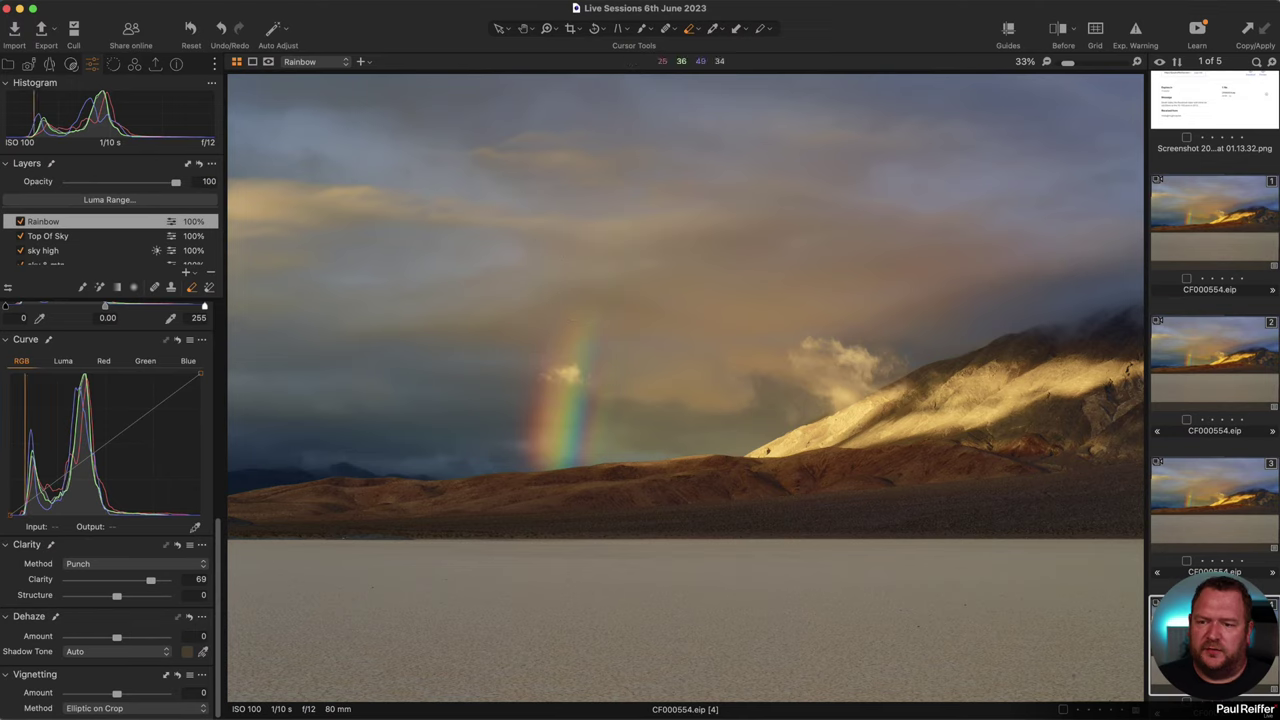
left_click(74, 565)
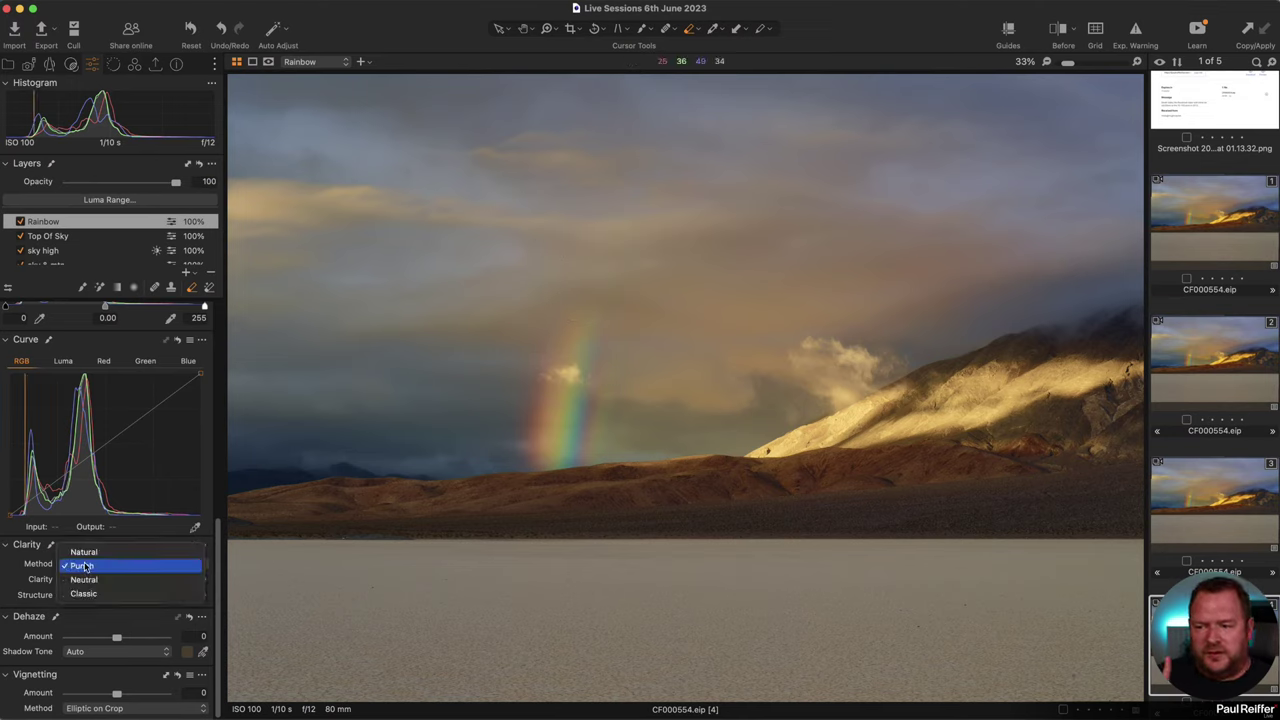
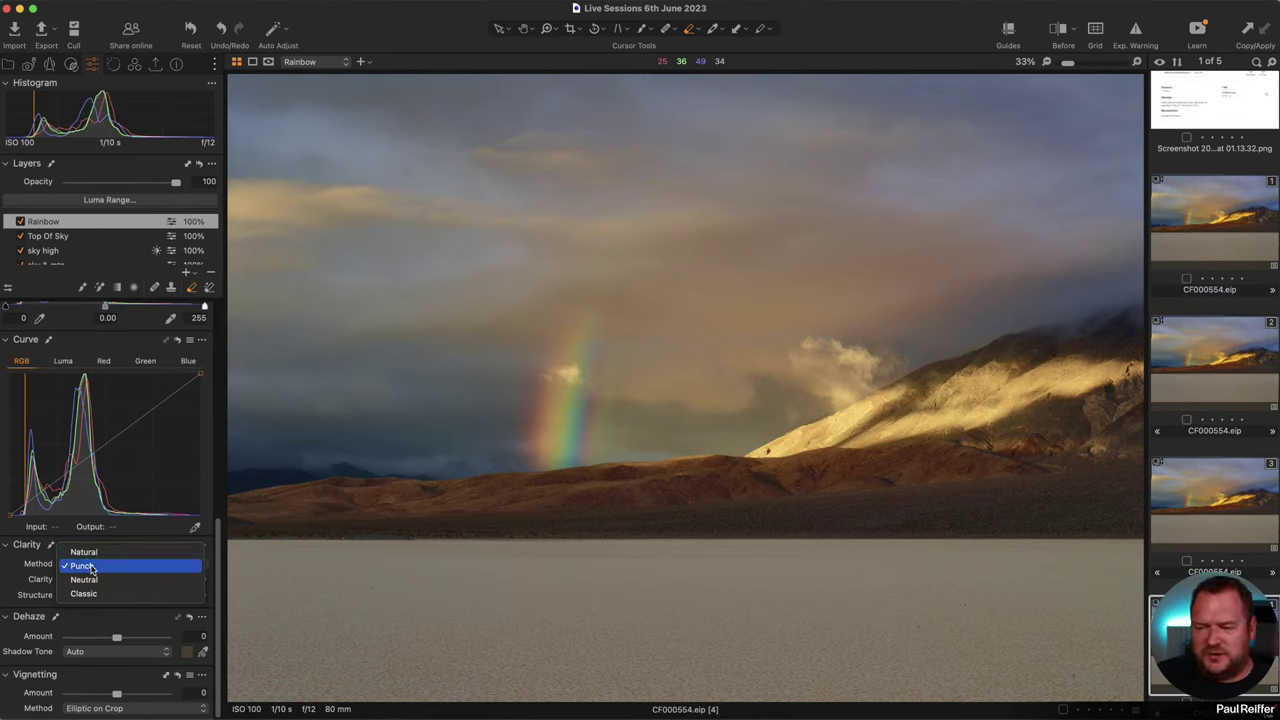
Switch the Rainbow layer's clarity to Punch and raise Structure to 20, then inspect detail at full magnification.
left_click(91, 567)
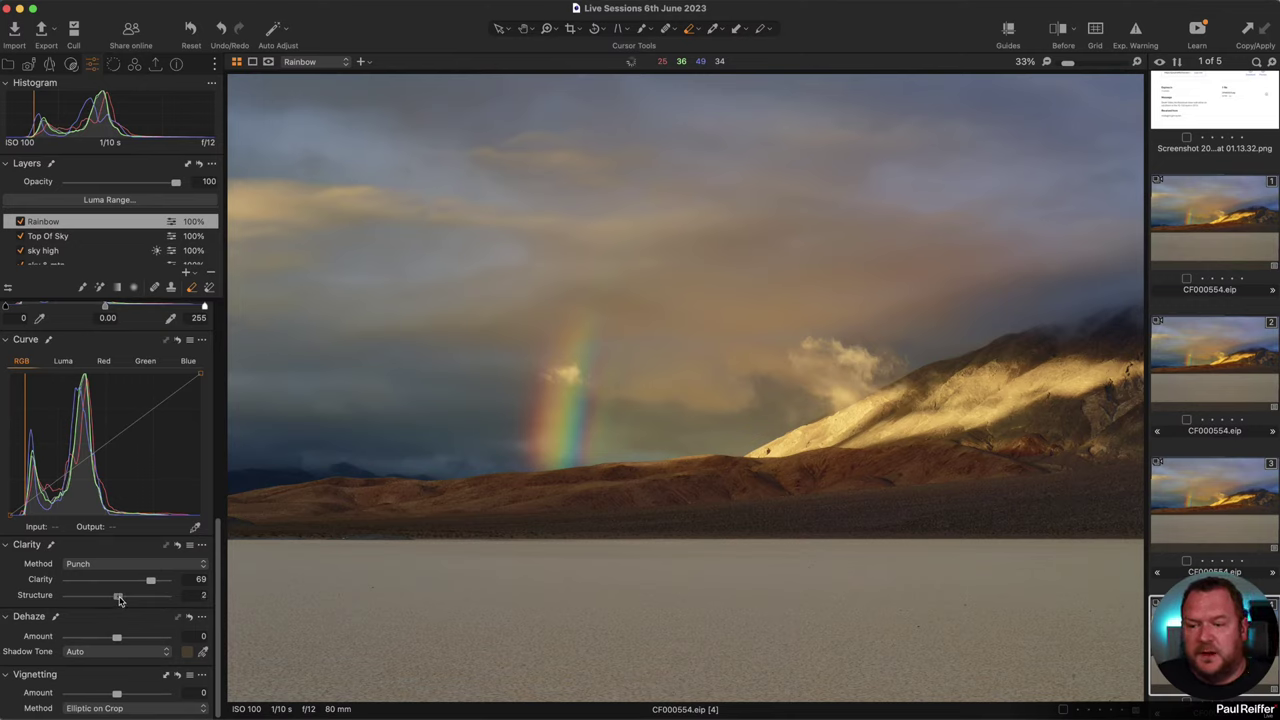
left_click_drag(119, 599, 121, 641)
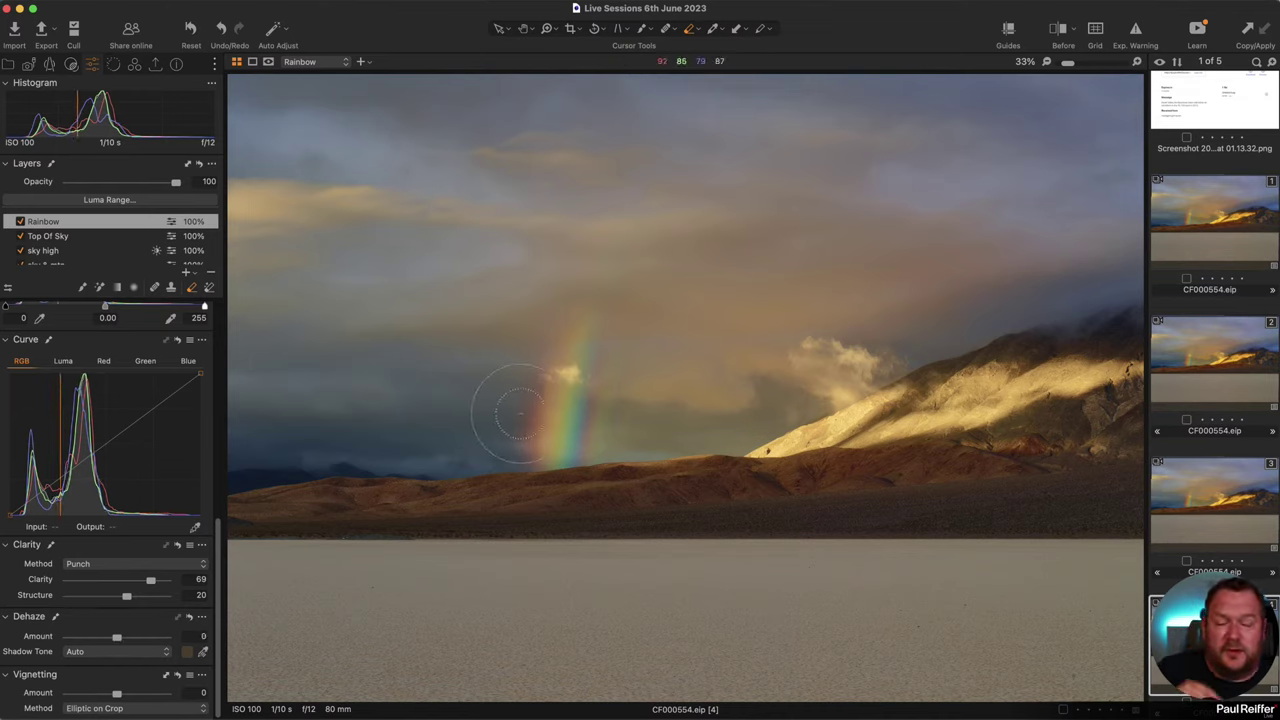
key("h")
left_click_drag(791, 374, 719, 532)
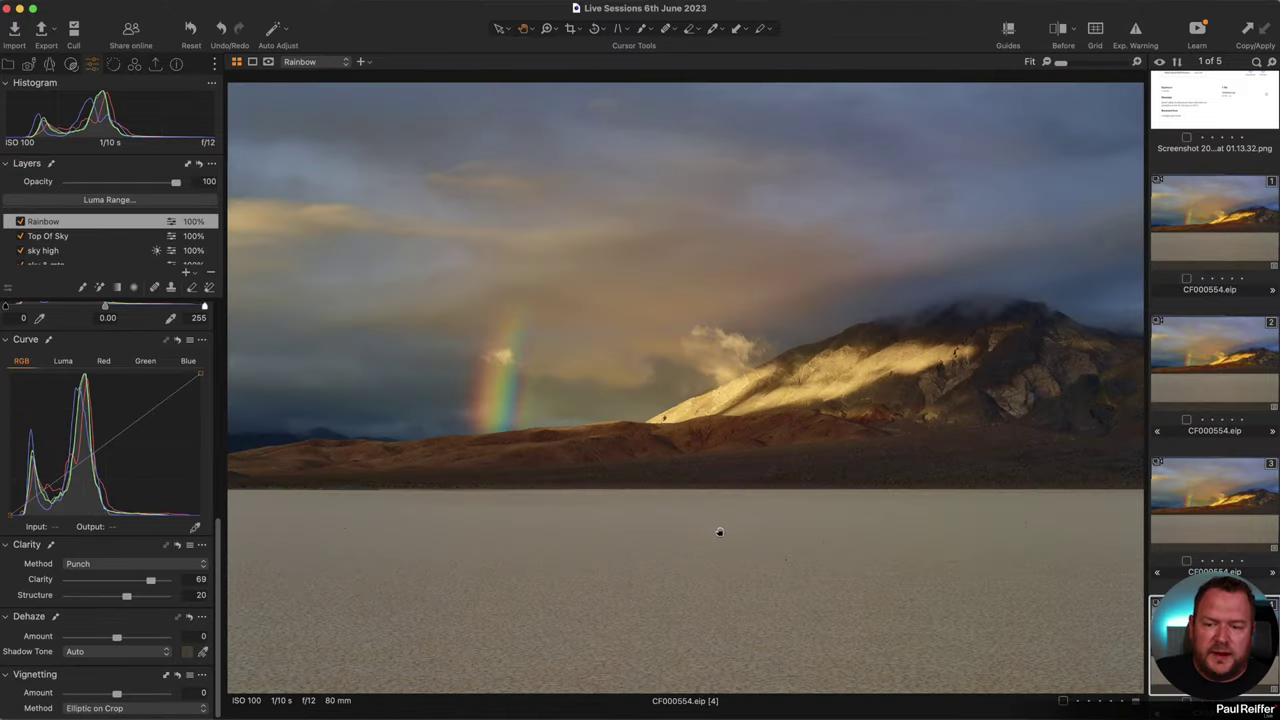
Compare with Rainbow toggled off and on, then add an adjustment layer named 'Green to Grey'.
left_click(20, 222)
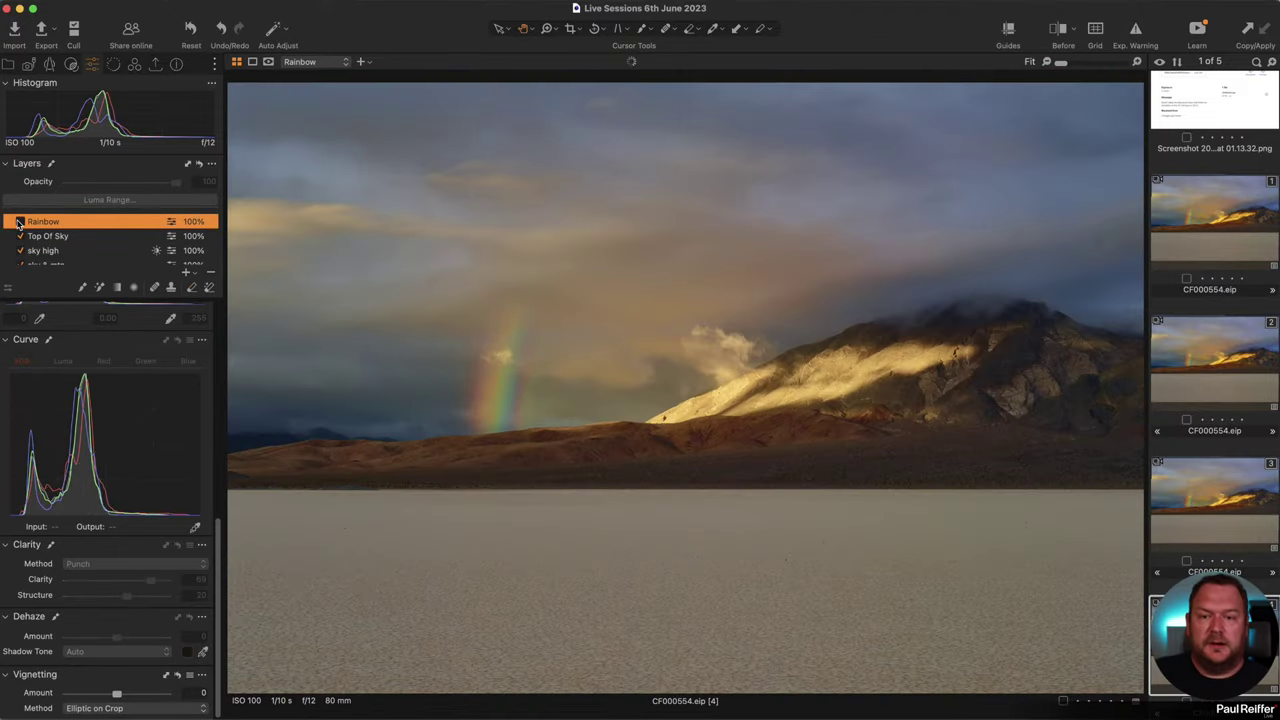
left_click(20, 222)
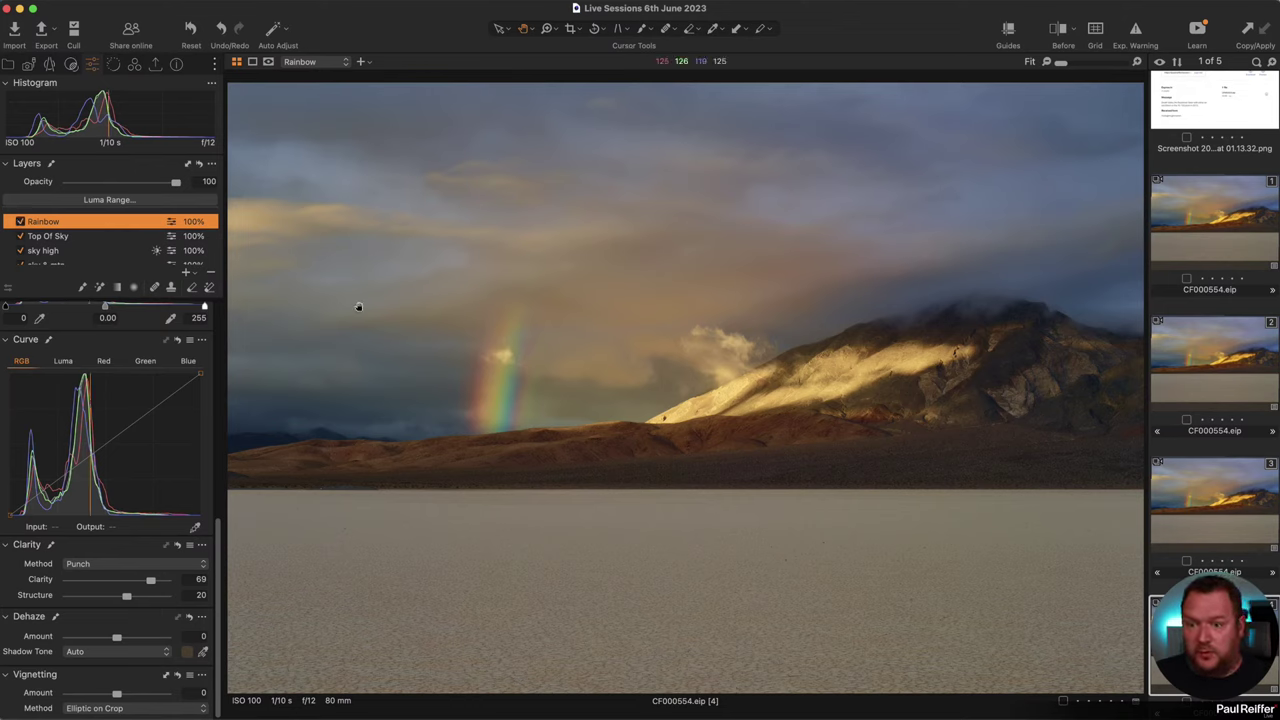
left_click(188, 273)
double_click(62, 222)
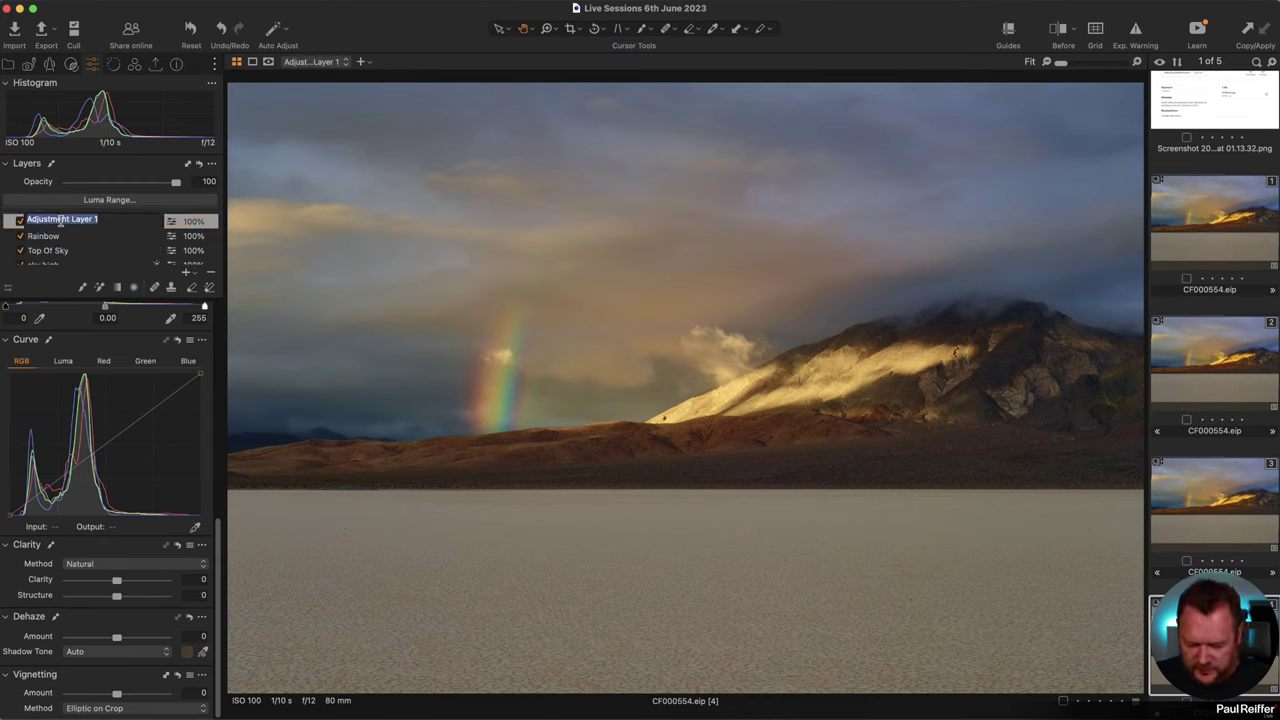
type("Green to Grey")
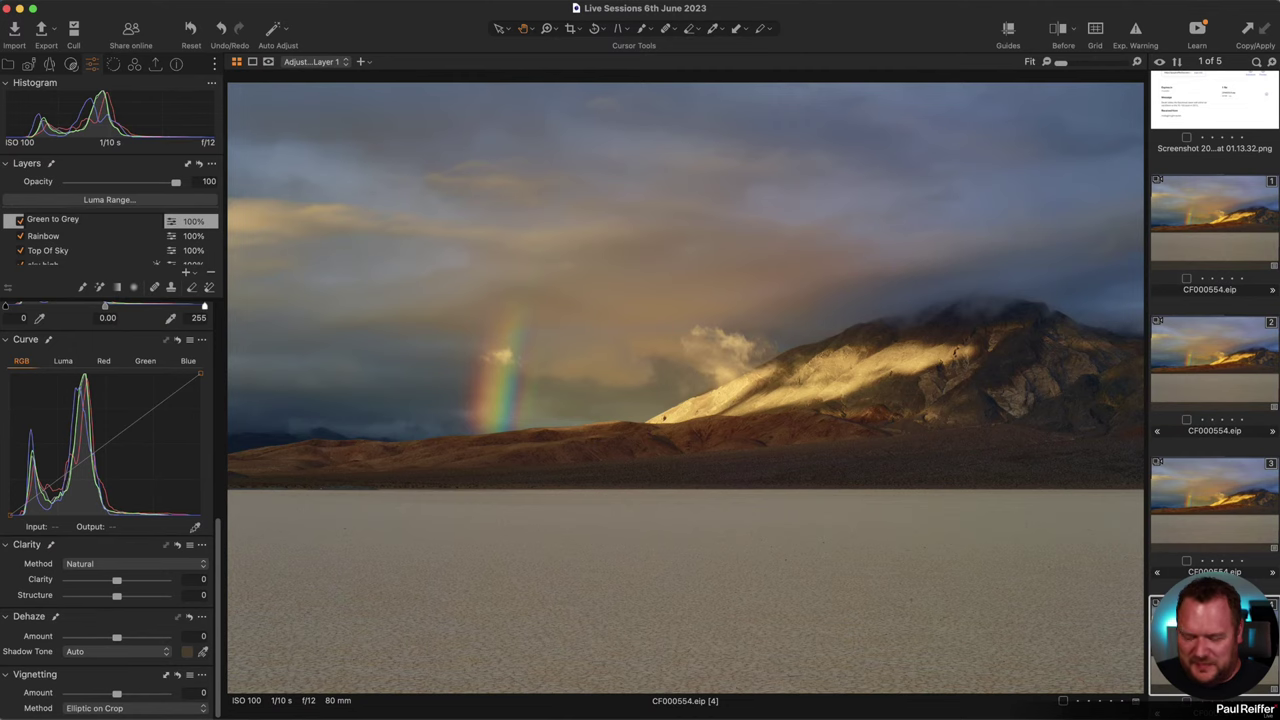
key("Return")
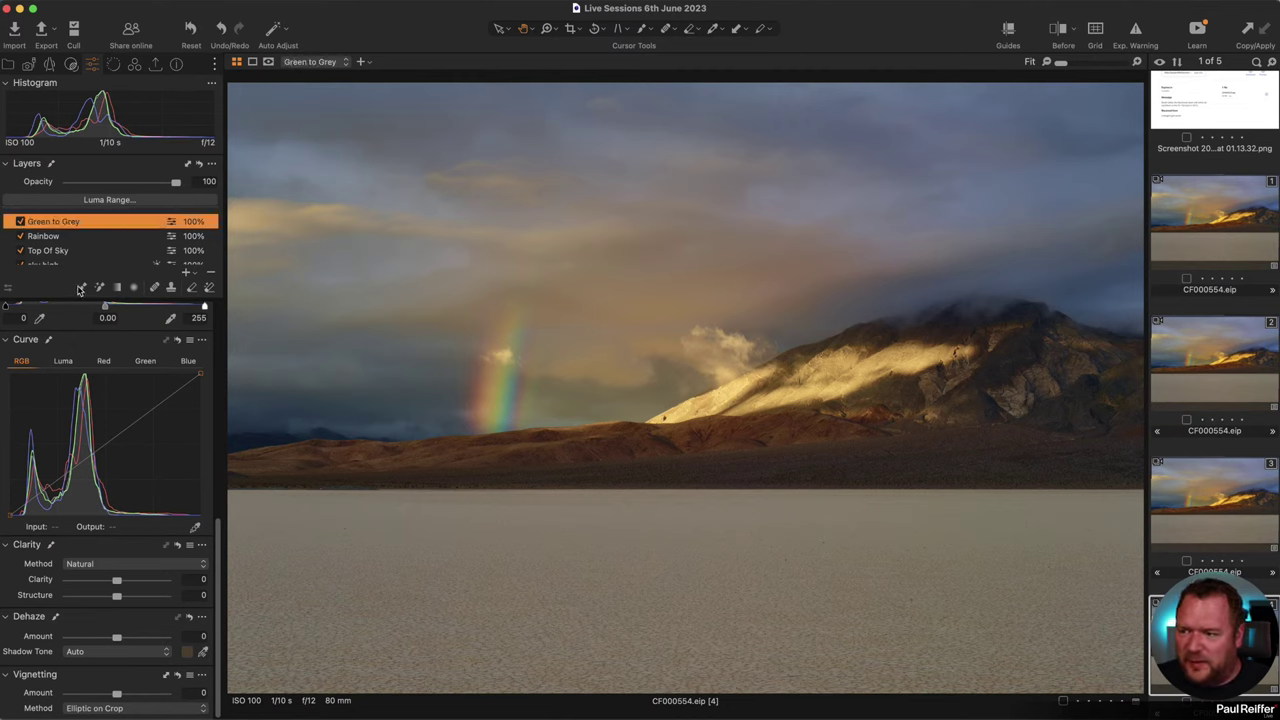
Paint a mask over the cloud beside the rainbow and sample its colour as a widened range.
left_click(543, 394)
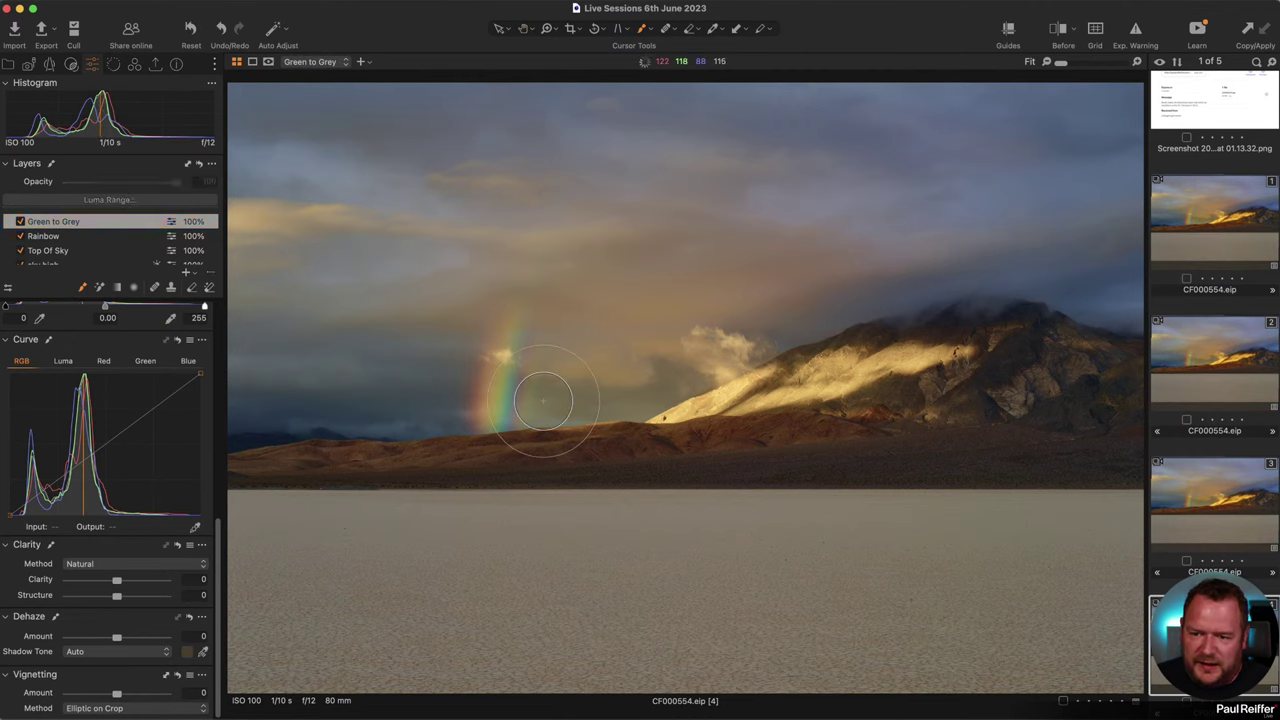
mouse_move(680, 390)
left_mouse_down()
mouse_move(570, 384)
mouse_move(550, 399)
mouse_move(674, 387)
mouse_move(567, 398)
mouse_move(651, 380)
left_mouse_up()
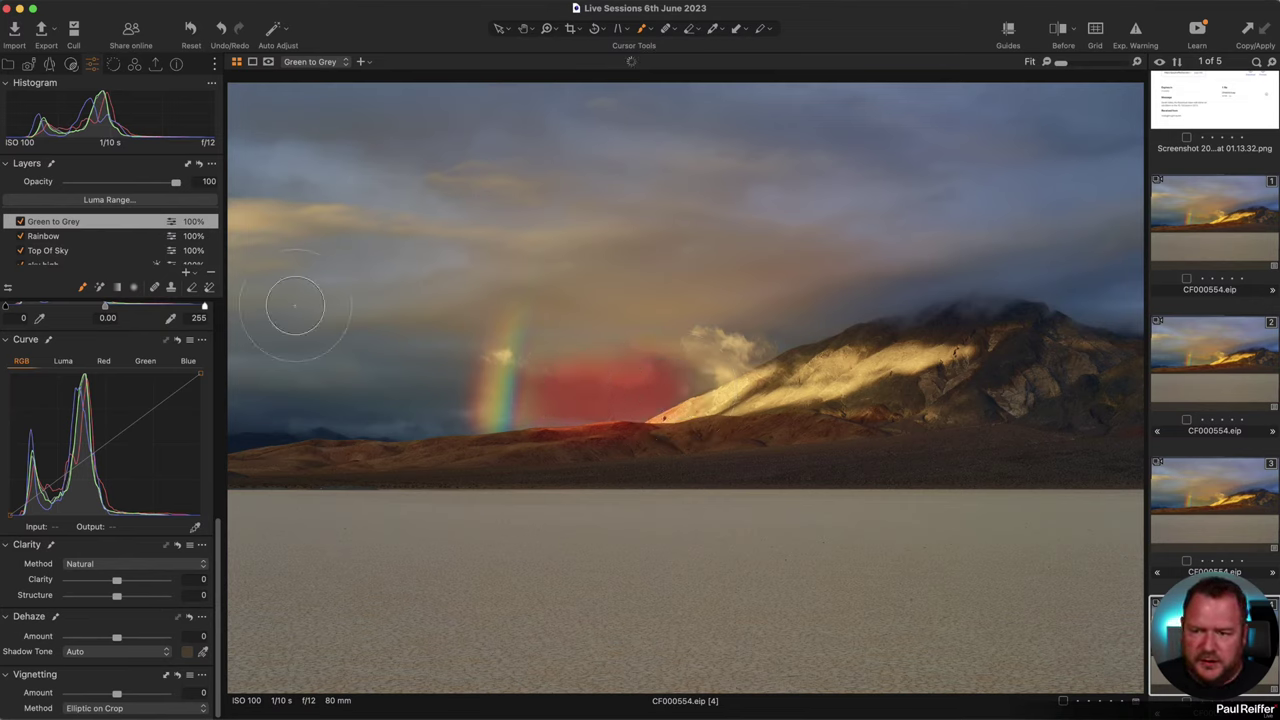
left_click(134, 64)
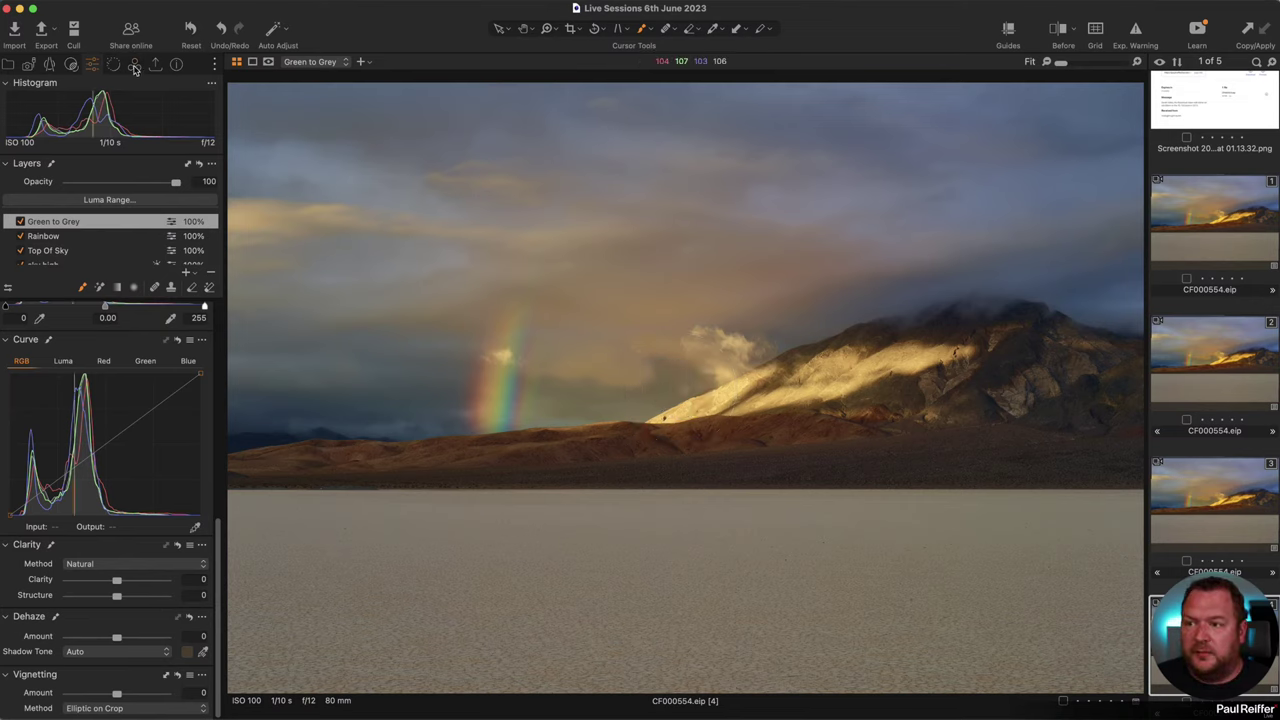
left_click(196, 510)
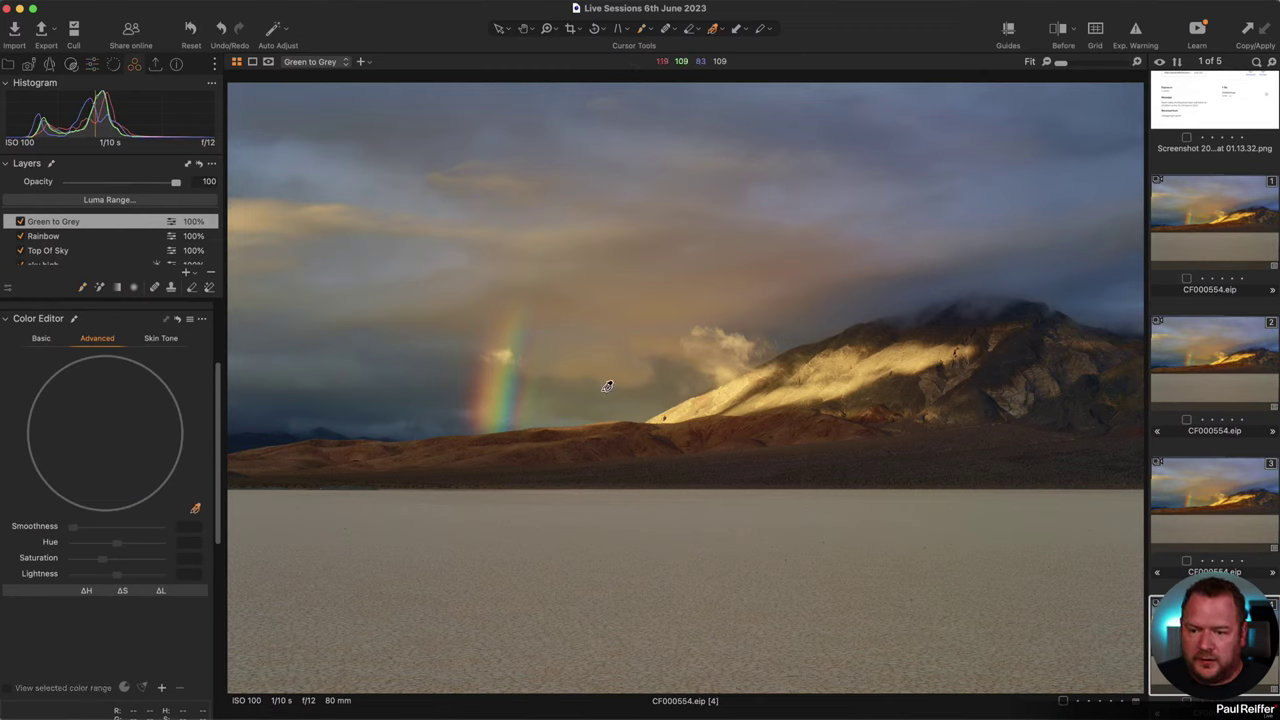
left_click(578, 386)
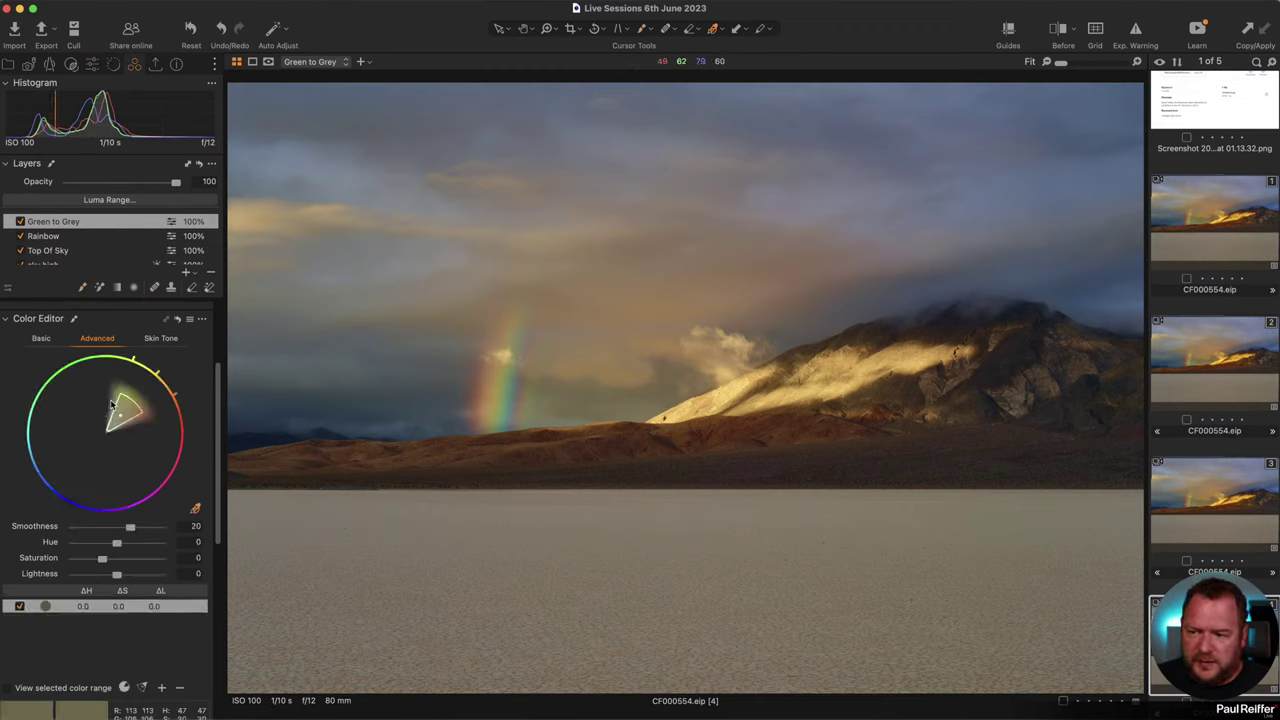
left_click_drag(116, 400, 74, 370)
Set the range to Saturation −48.5 and Lightness −24, refine the cloud mask, and open variant 2.
left_click_drag(100, 563, 85, 563)
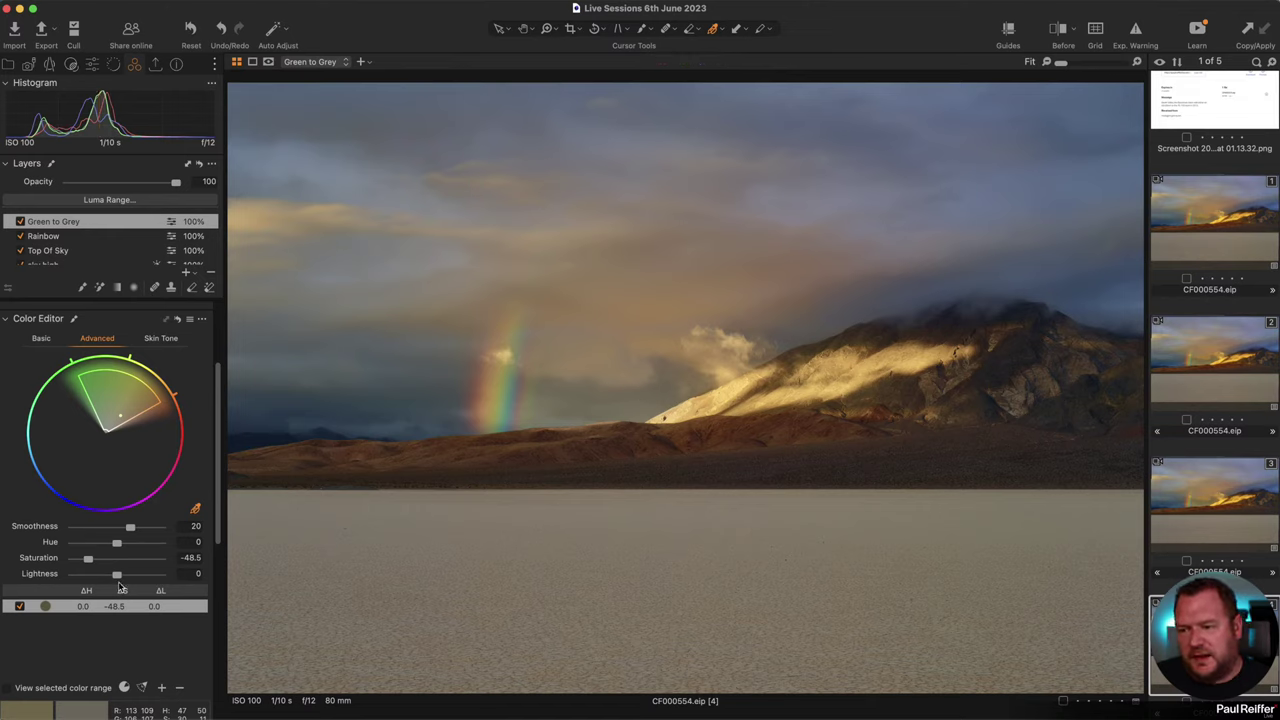
left_click_drag(117, 578, 107, 580)
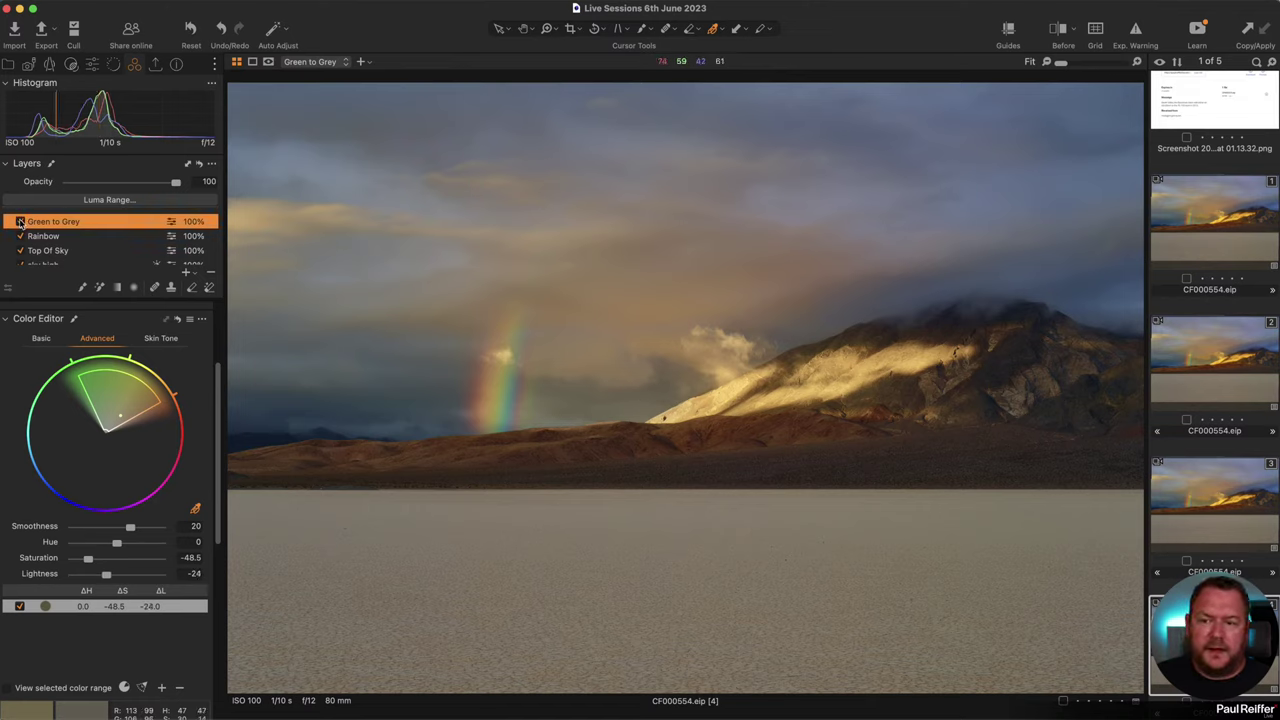
left_click(20, 222)
left_click(20, 222)
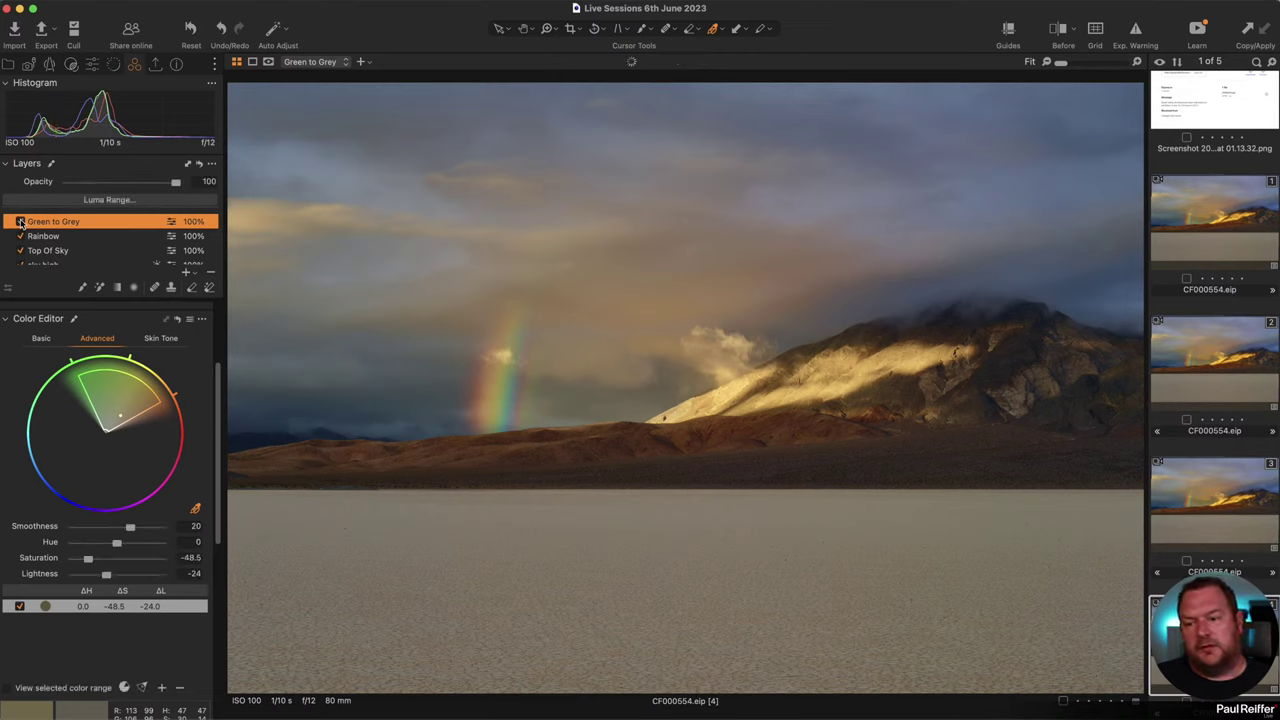
left_click_drag(593, 340, 690, 333)
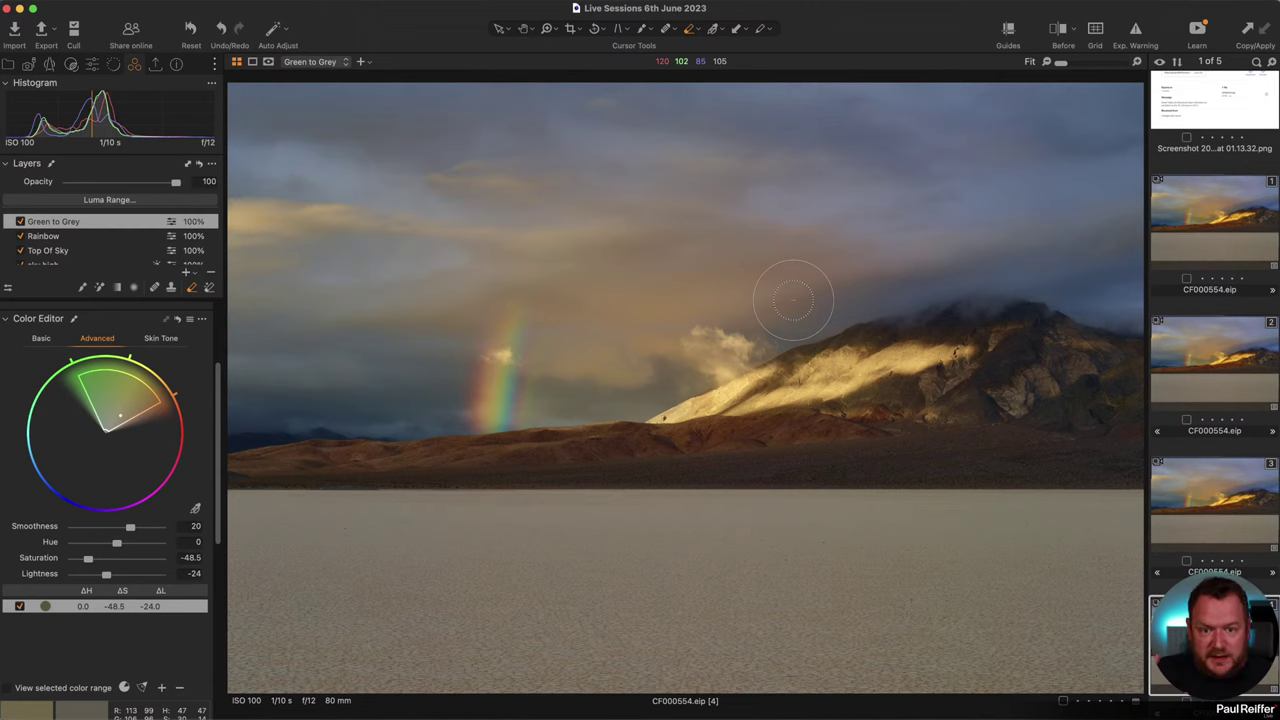
left_click(1205, 364)
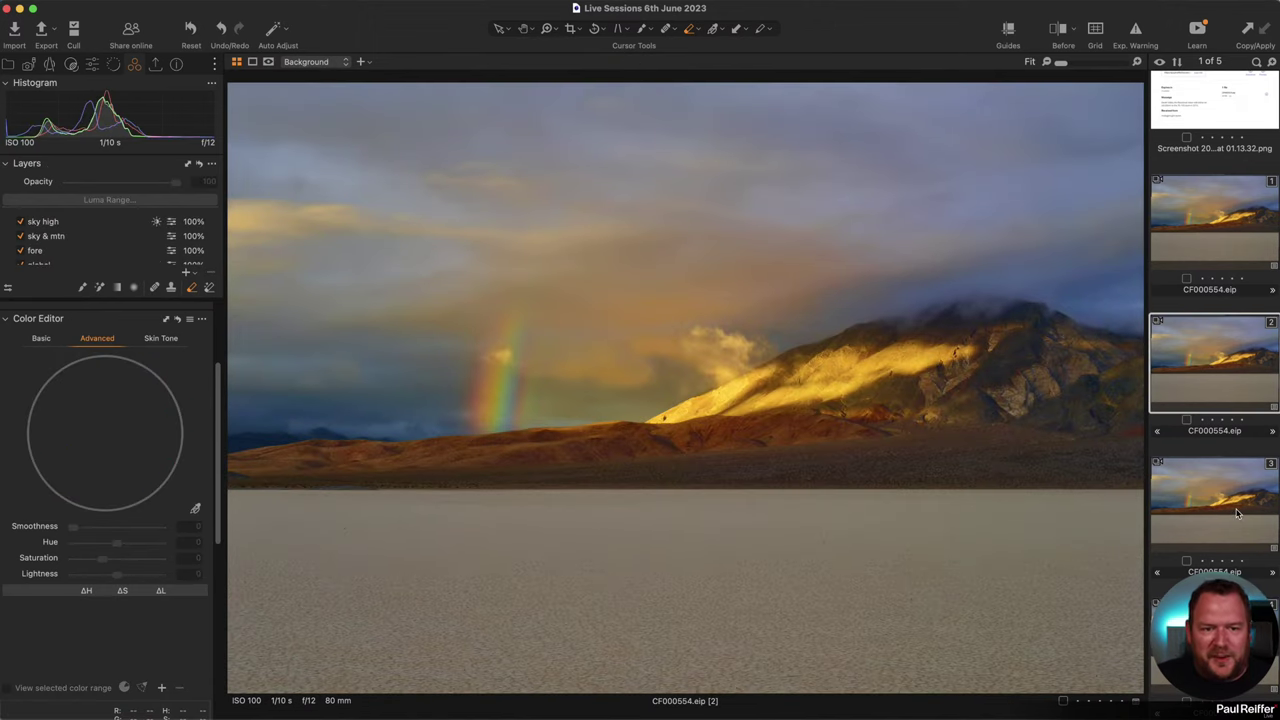
Compare variant 3 against variant 4, settle on variant 4 and select its sky high layer.
left_click(1213, 640)
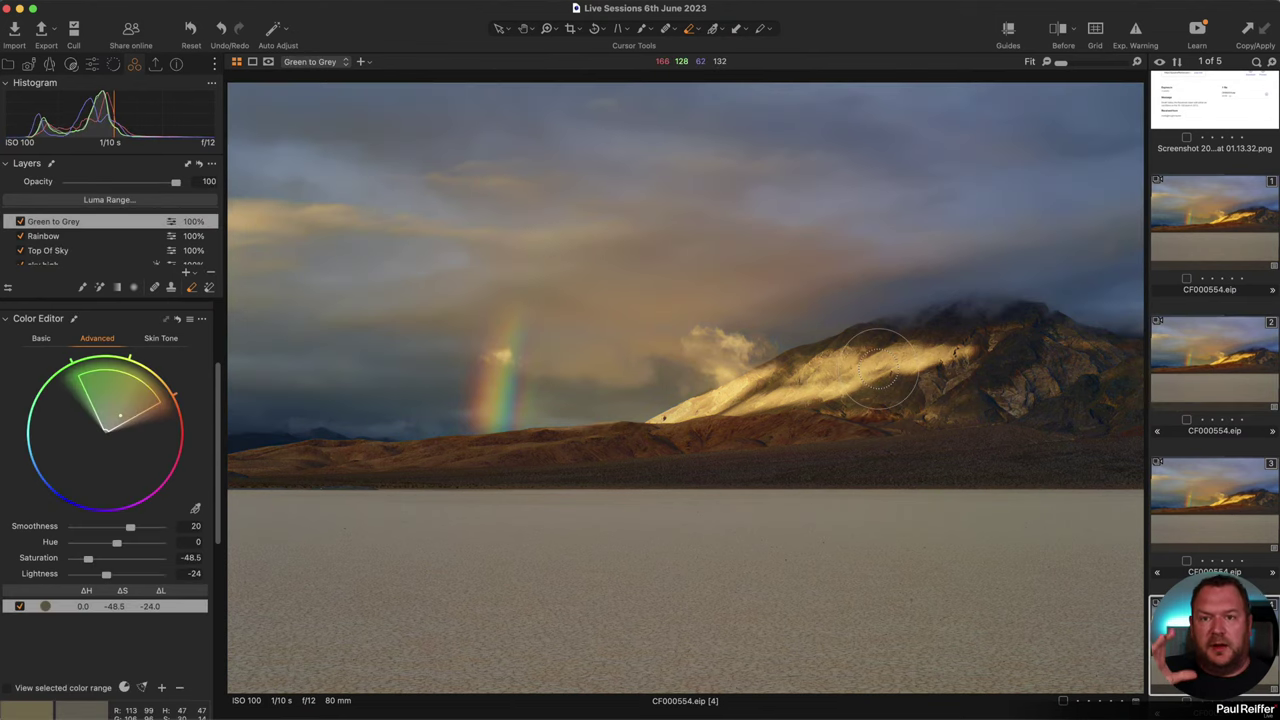
left_click(1216, 516)
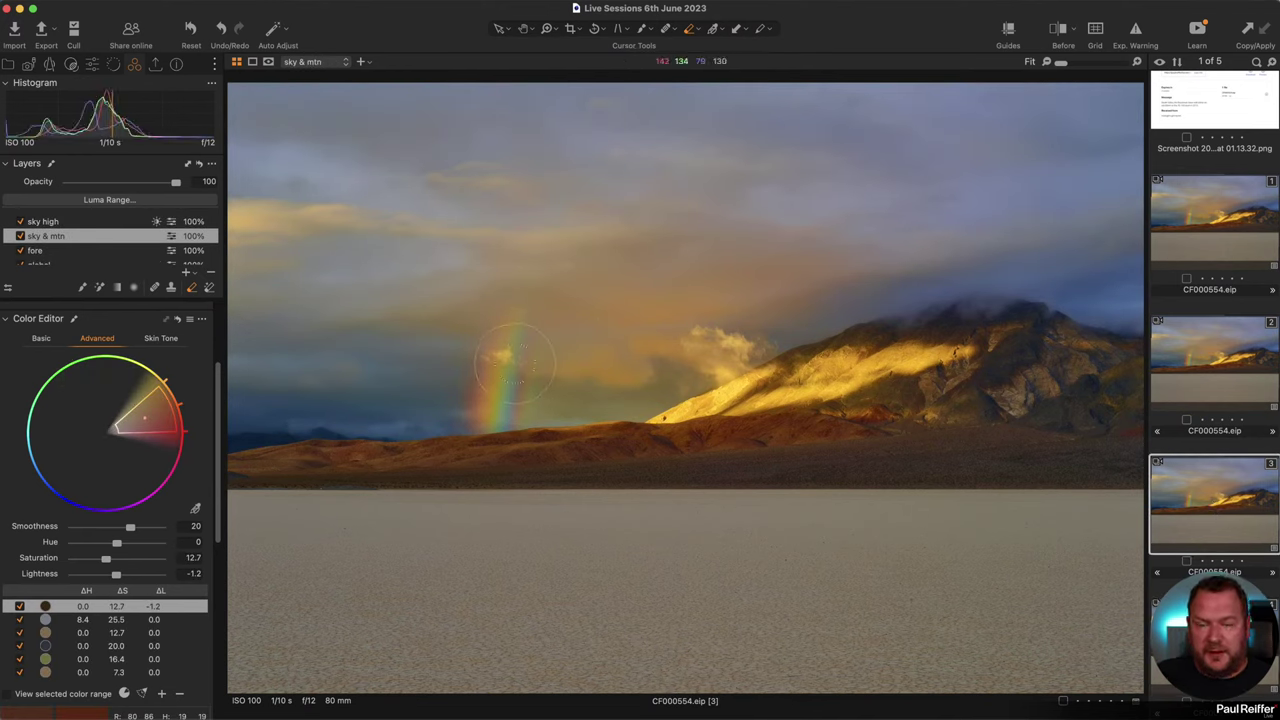
left_click(1213, 640)
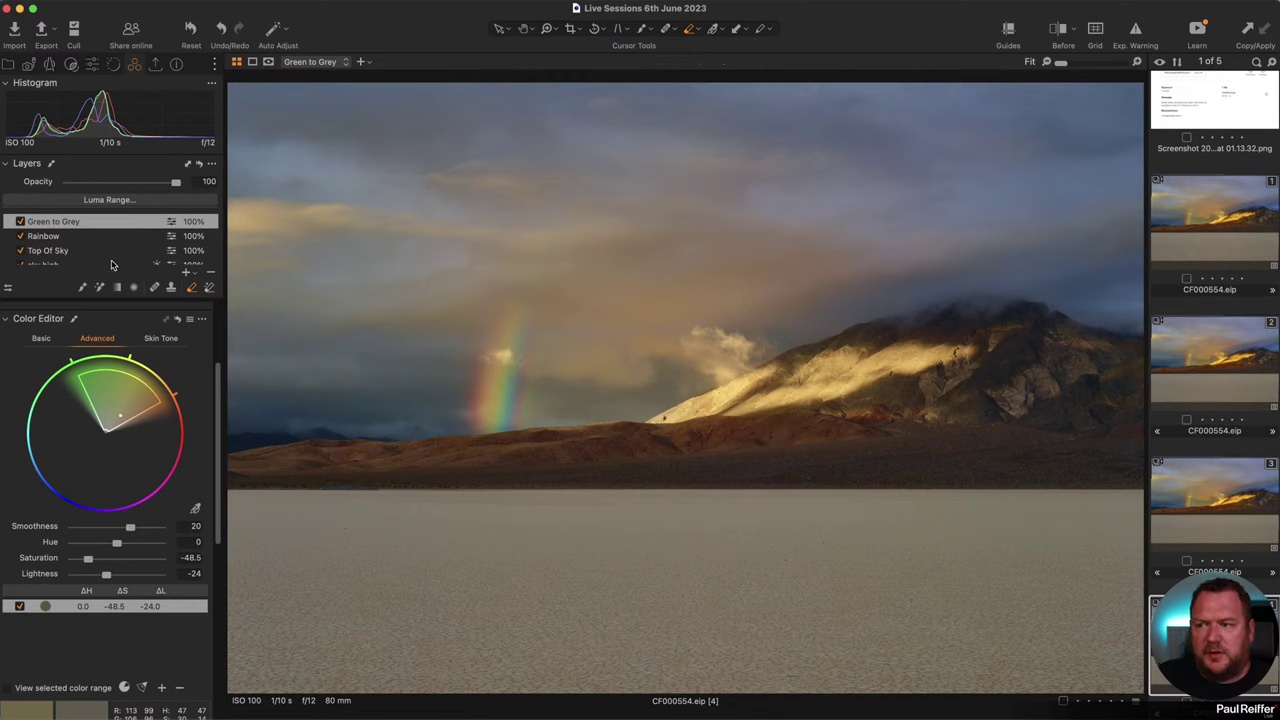
scroll(112, 264, "down", 2)
left_click(75, 238)
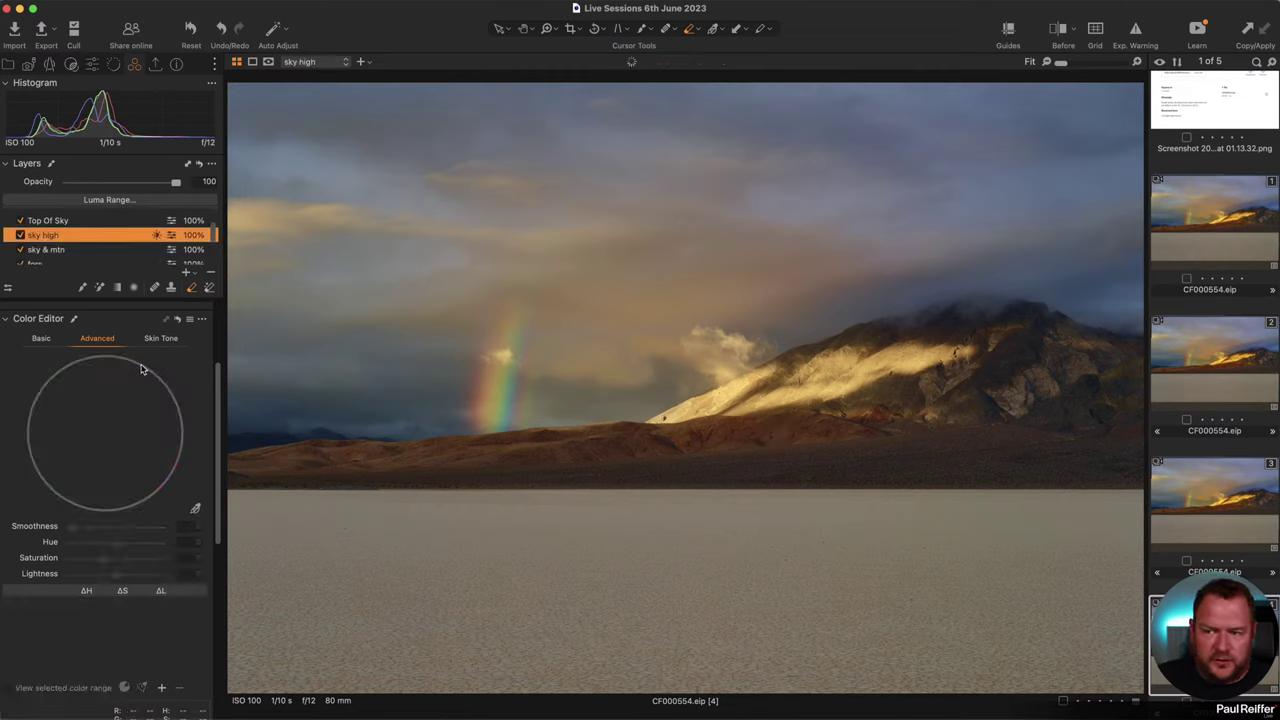
On the sky high layer, sample the sunlit hill's yellow and raise its saturation to +12.2.
left_click(45, 340)
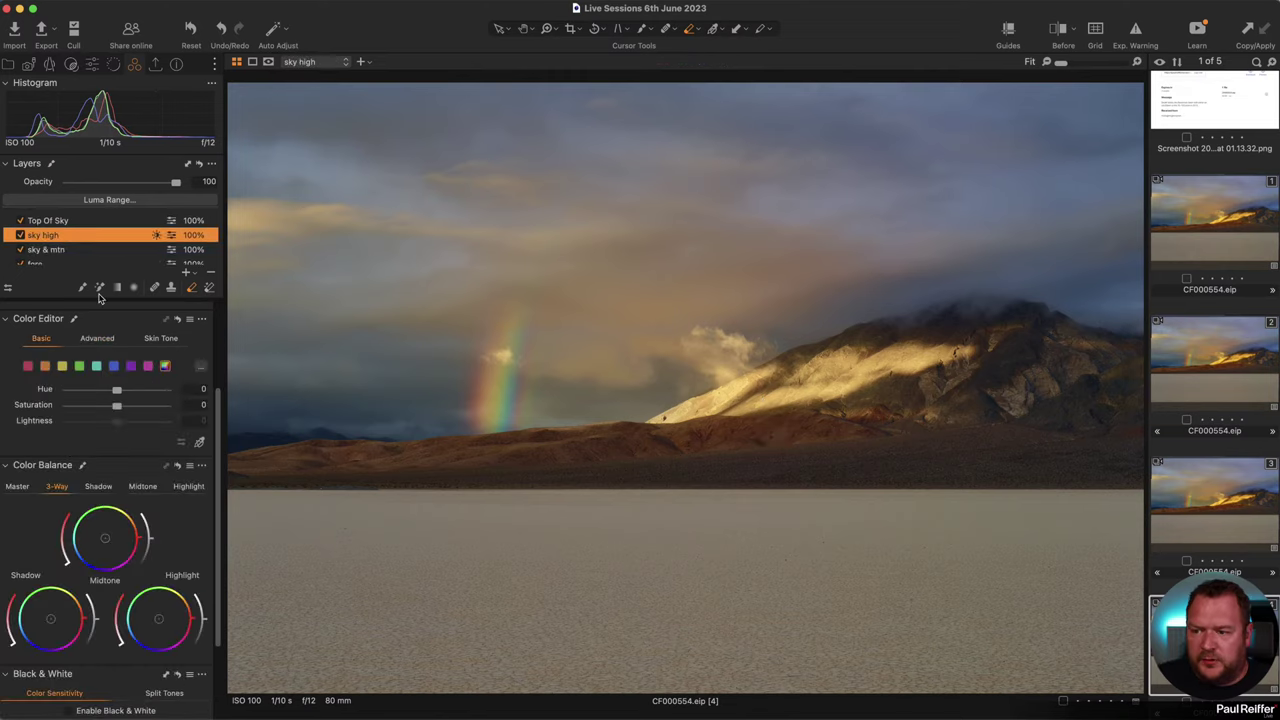
left_click(97, 338)
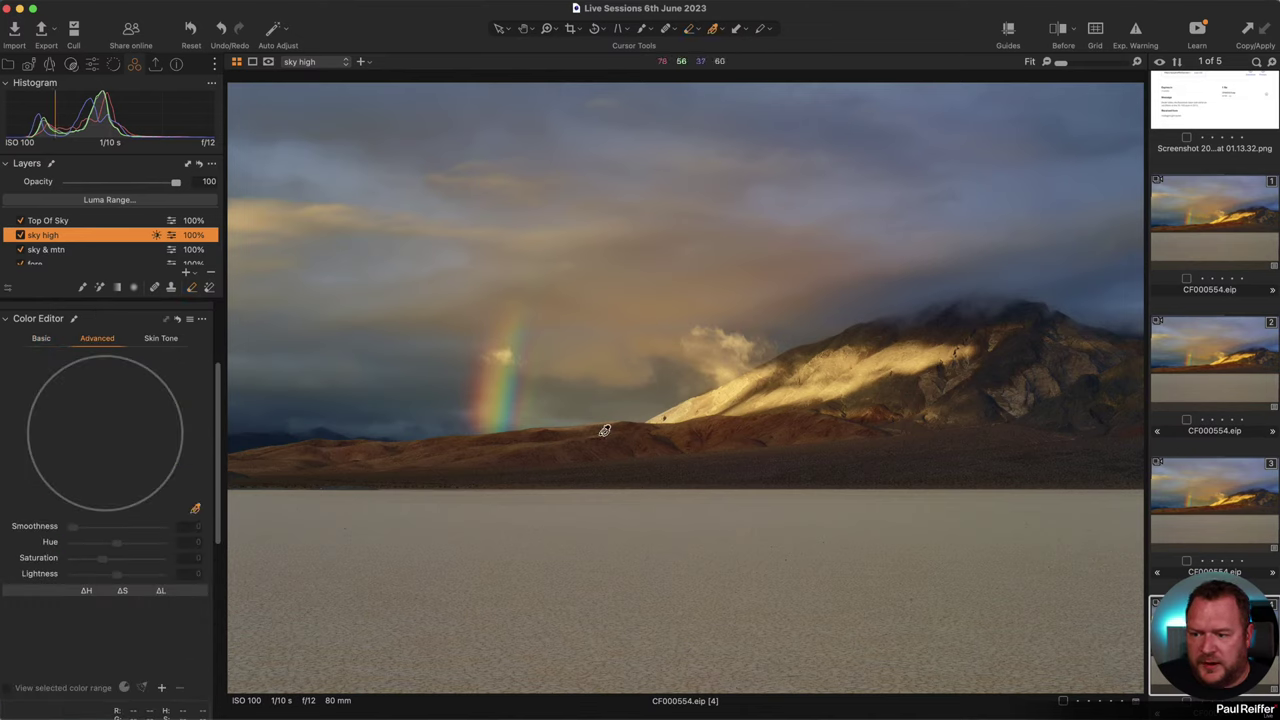
left_click(788, 386)
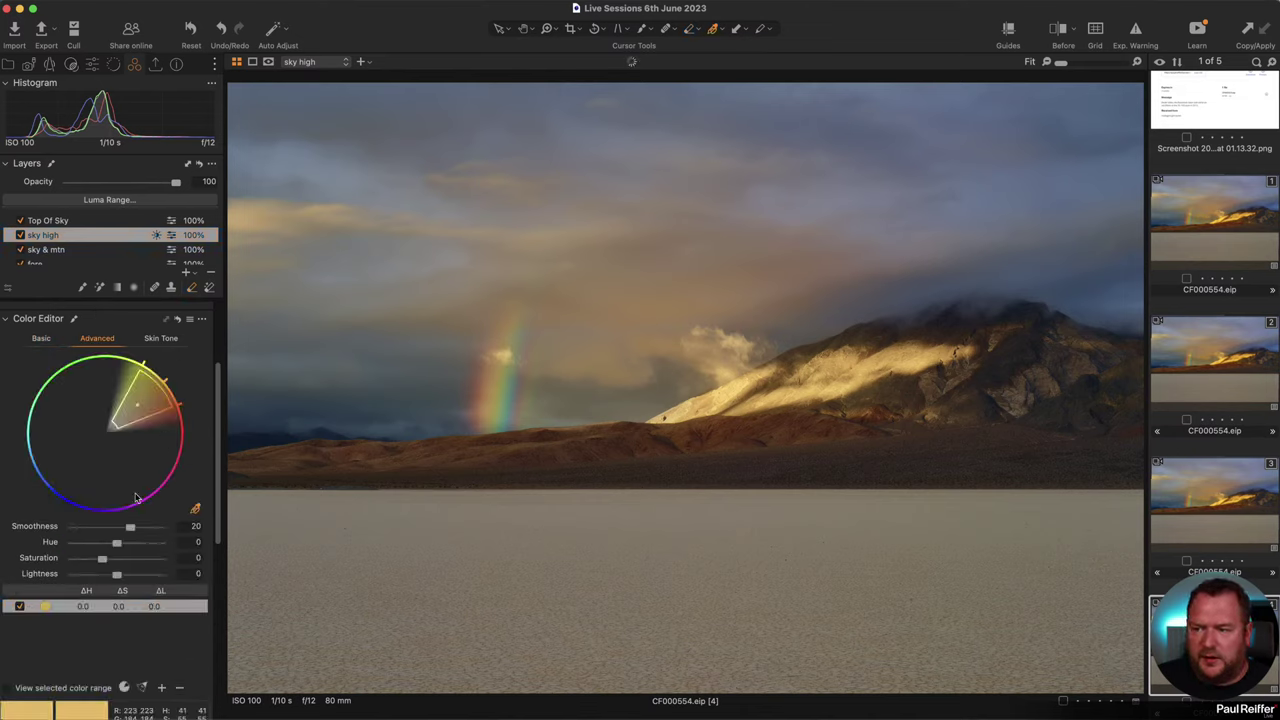
left_click_drag(107, 563, 118, 579)
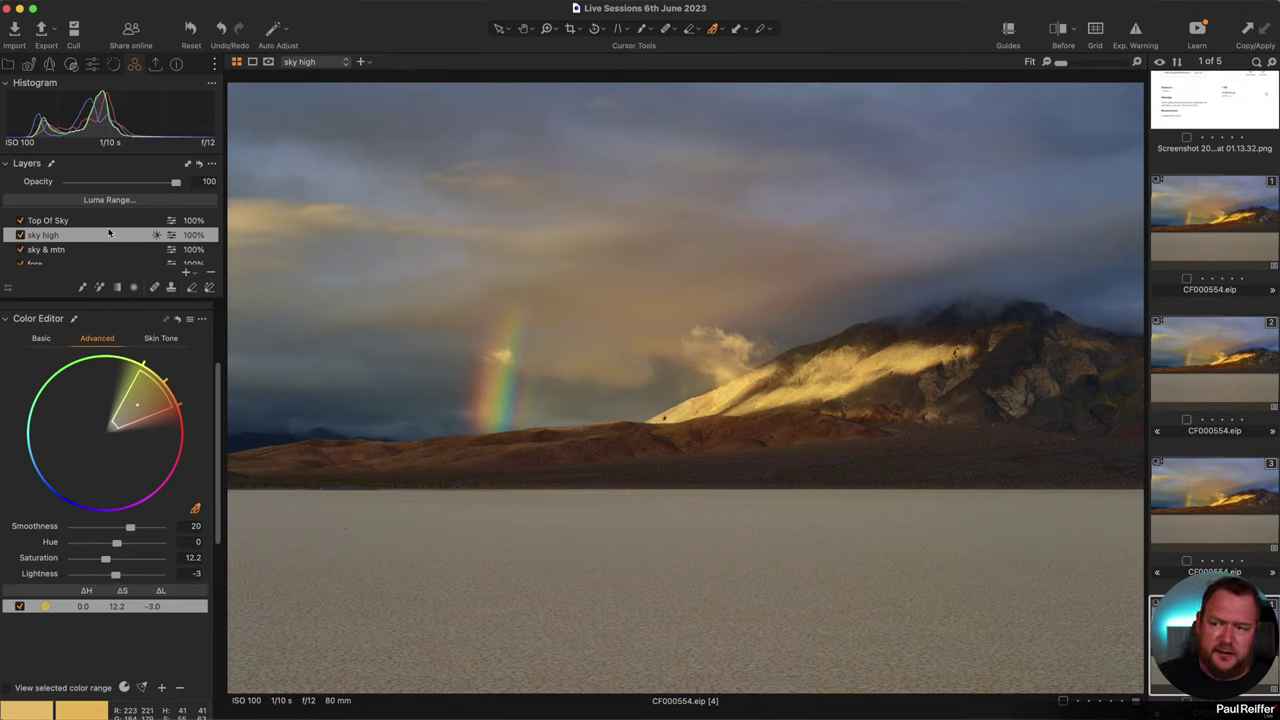
left_click(20, 235)
left_click(20, 235)
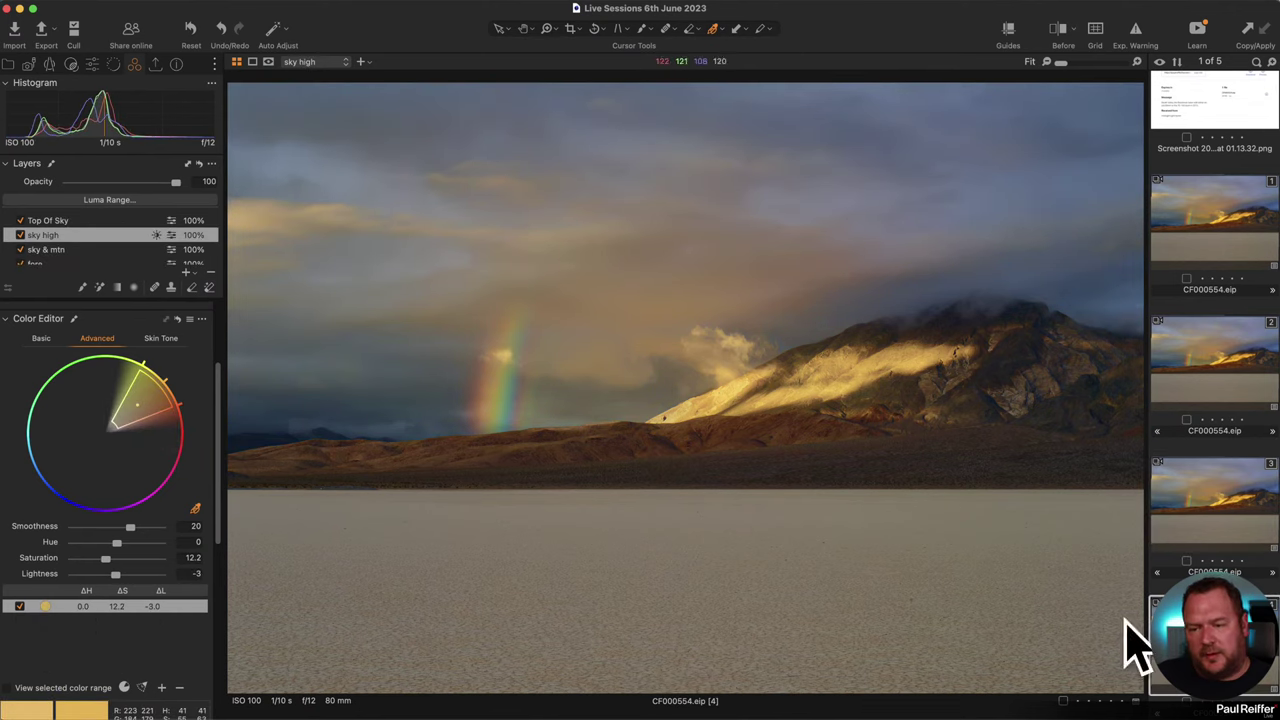
On variant 3, sample the cracked foreground colour, check it at 100% and Fit, then return to variant 4.
left_click(1185, 509)
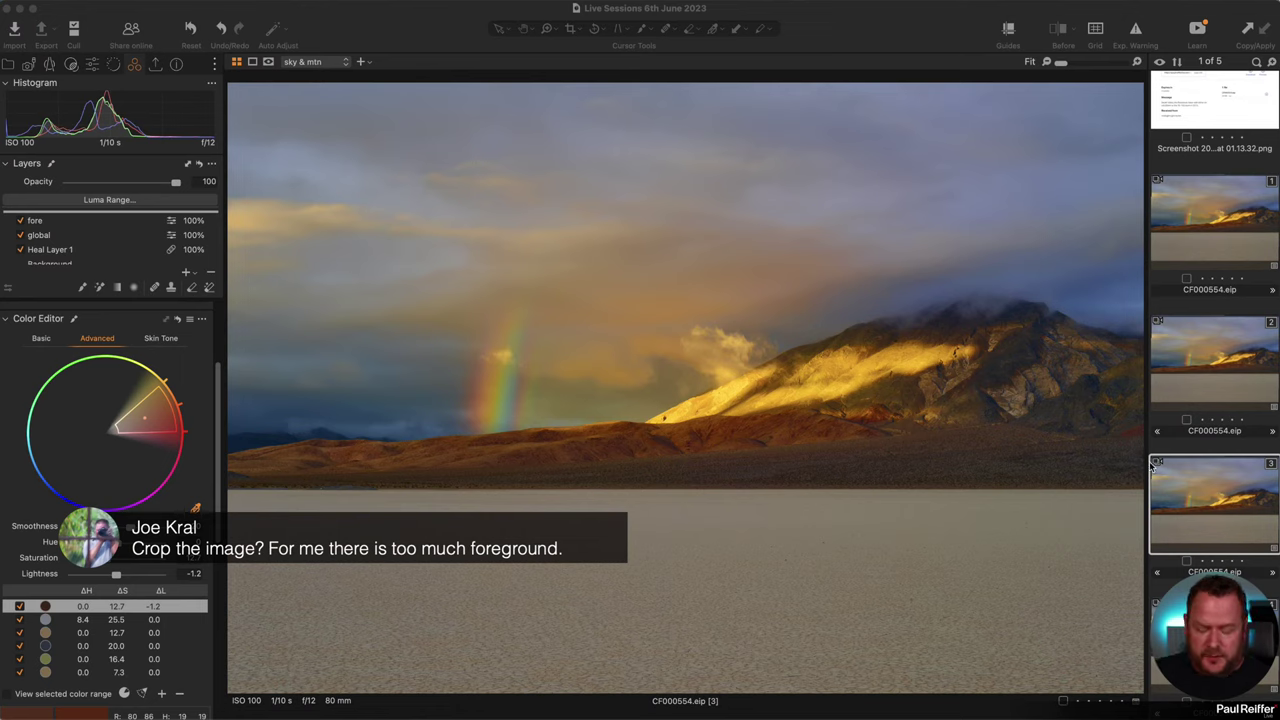
left_click(740, 555)
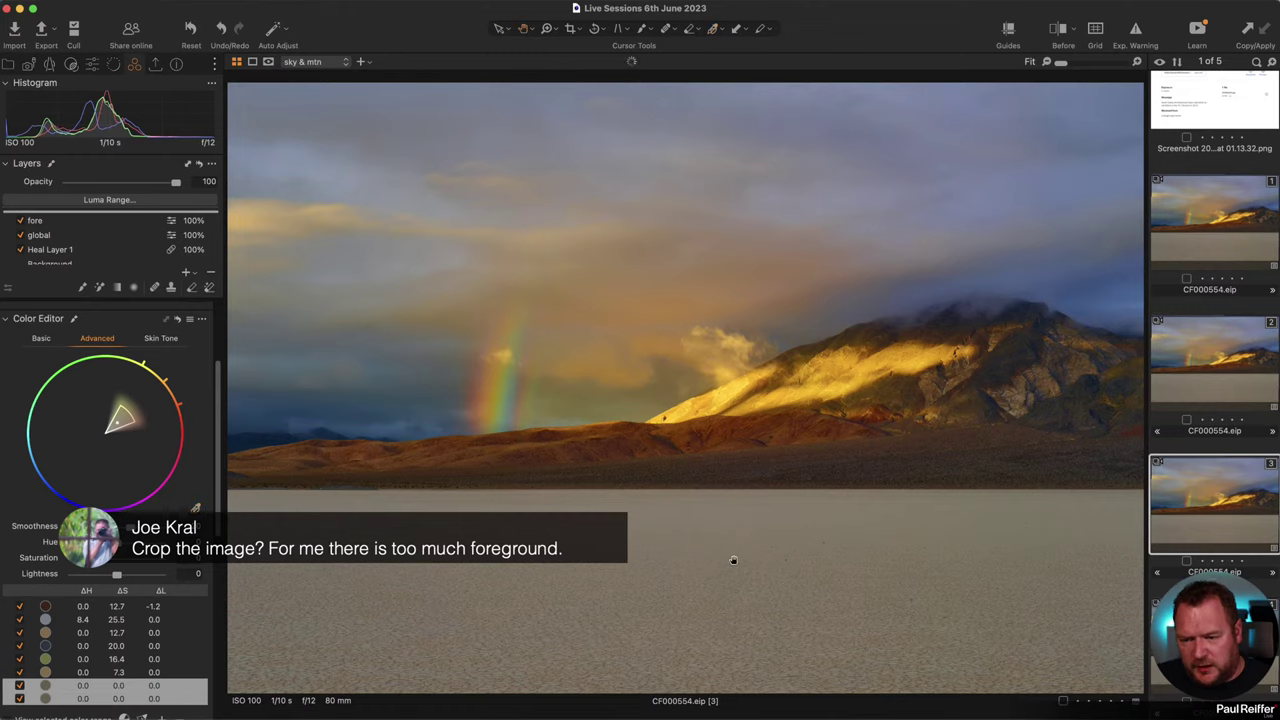
left_click(733, 561)
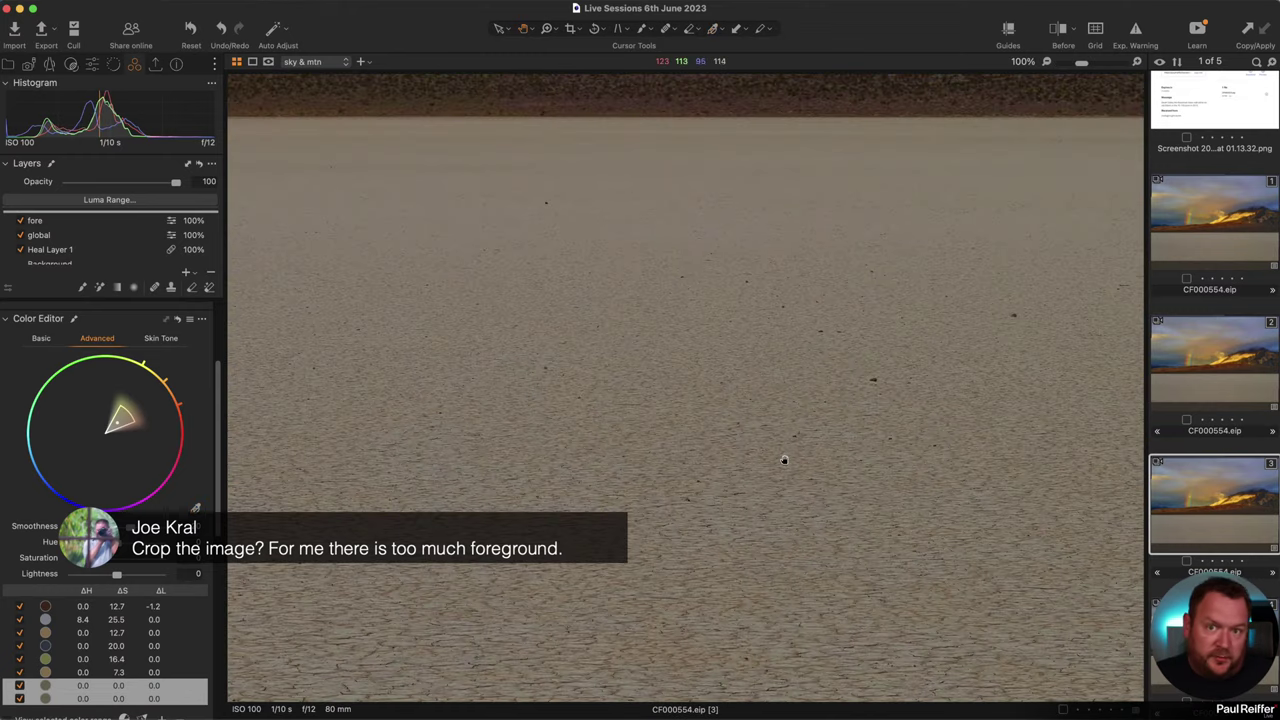
left_click(778, 461)
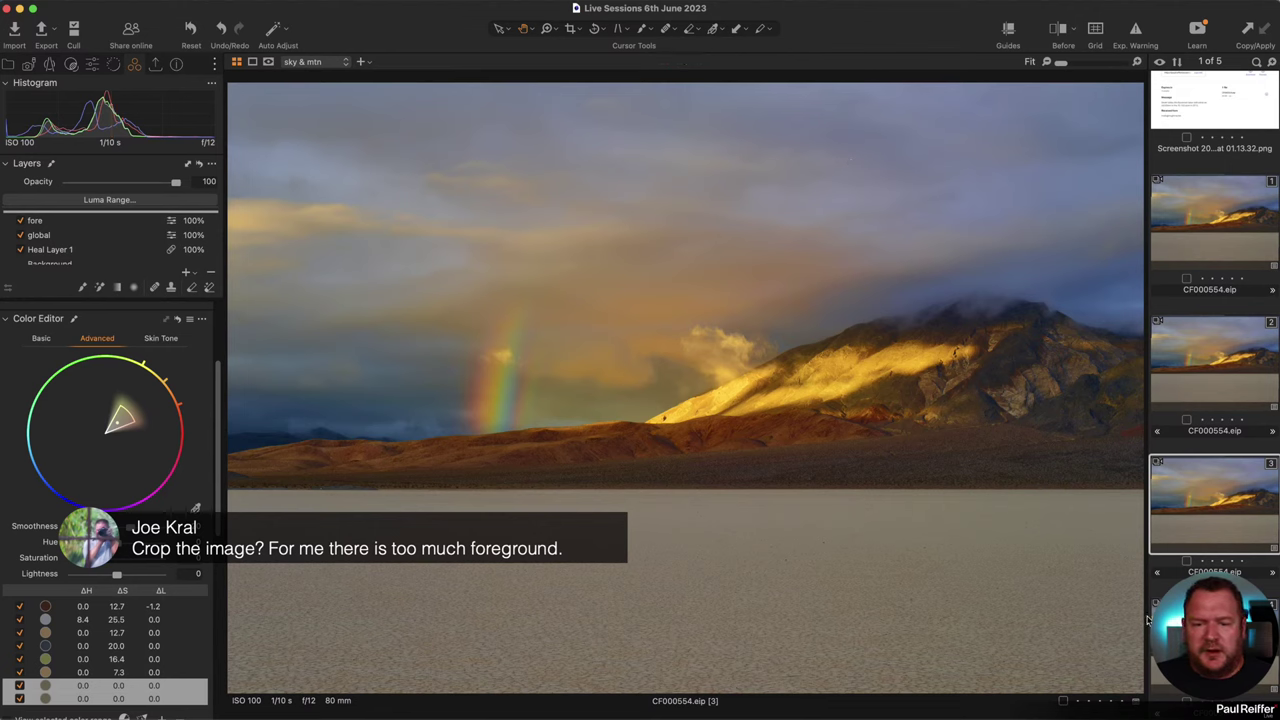
left_click(1152, 622)
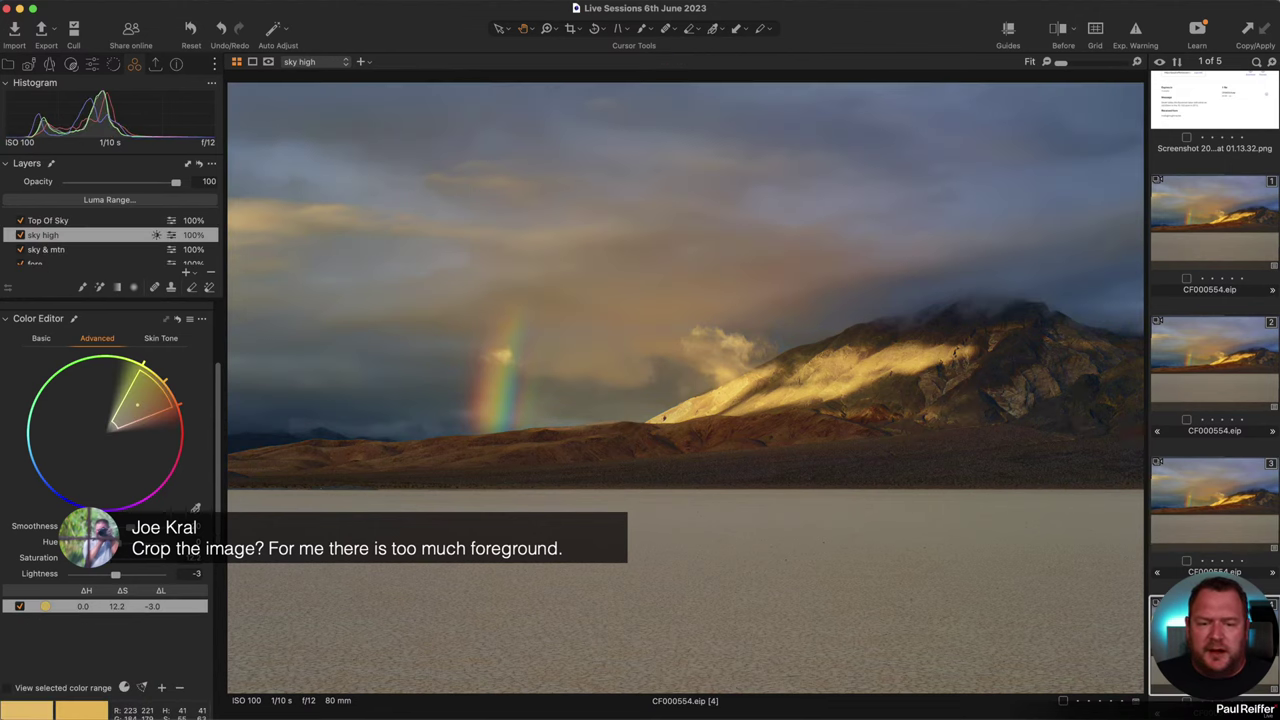
Crop variant 4 to 16x9, shifting the frame up to trim foreground.
left_click(577, 30)
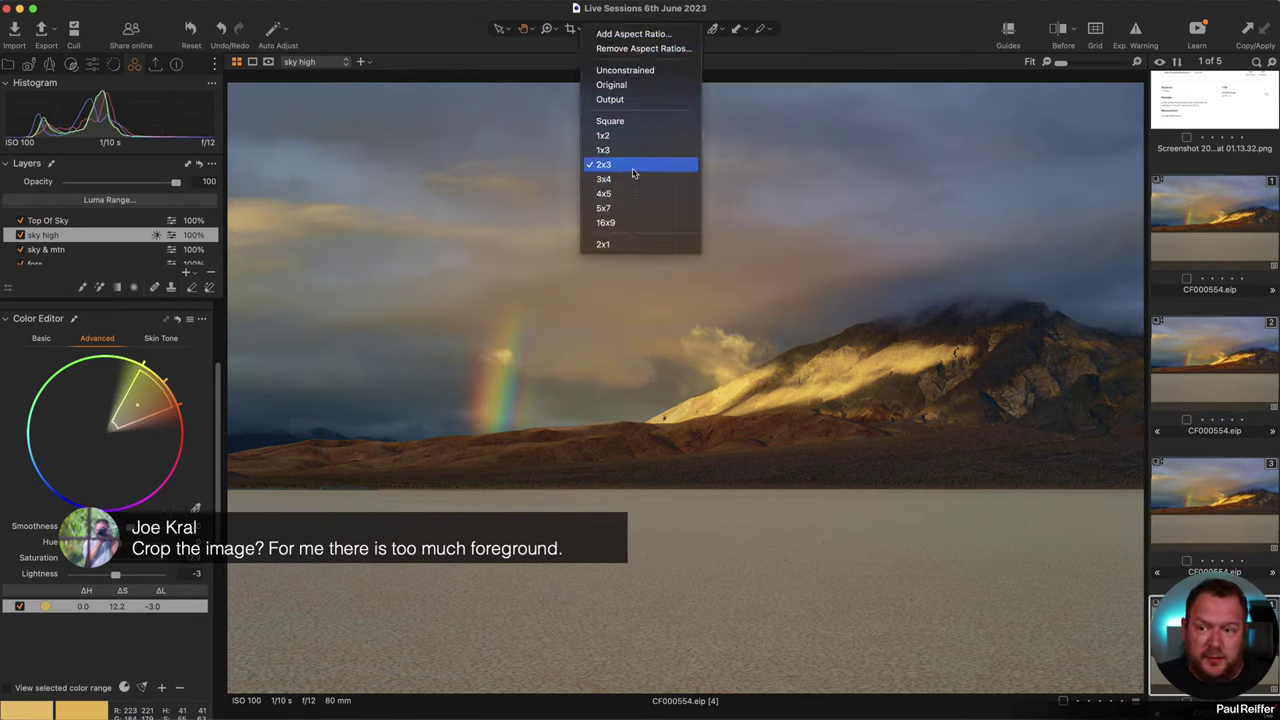
left_click(643, 222)
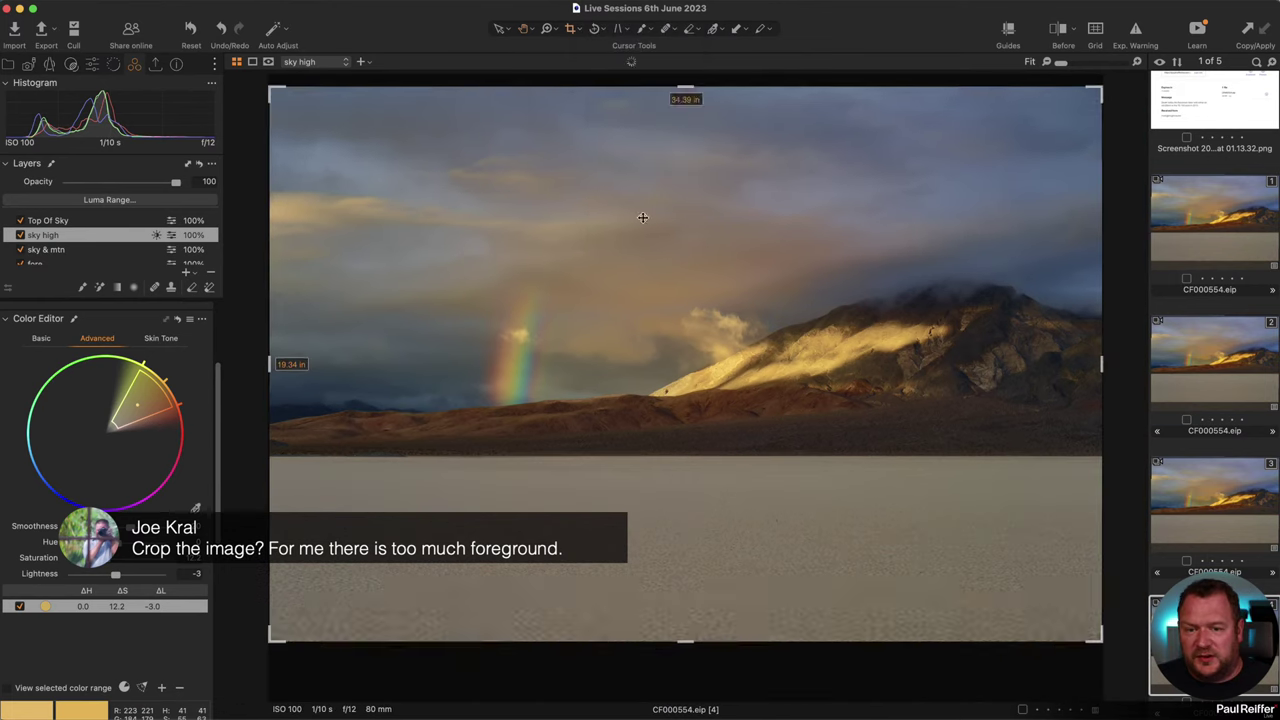
left_click_drag(939, 476, 942, 450)
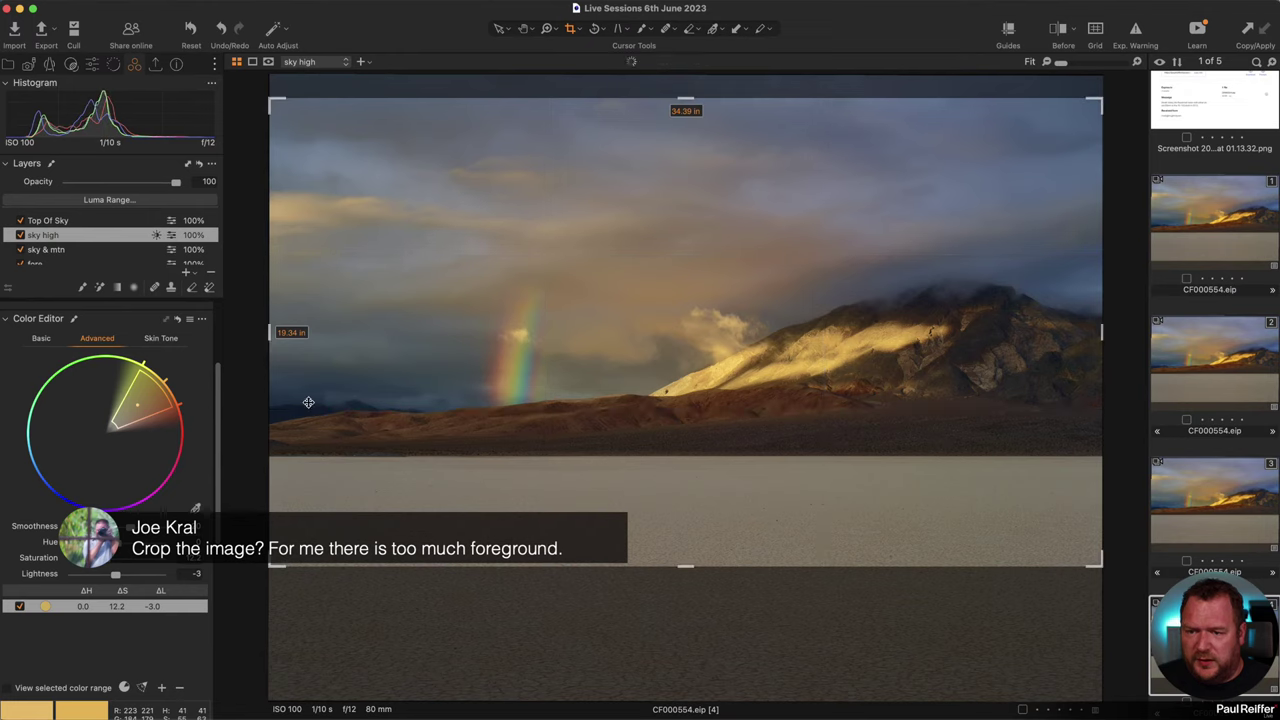
left_click_drag(729, 414, 726, 420)
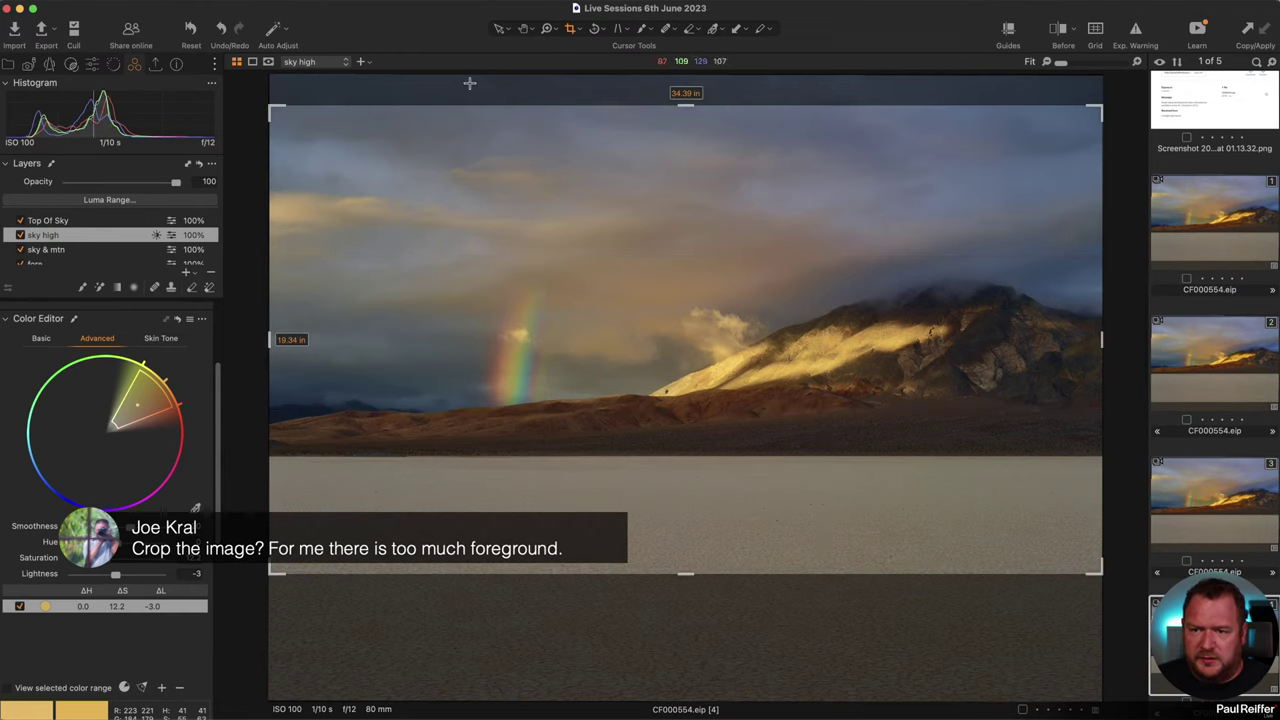
left_click(499, 28)
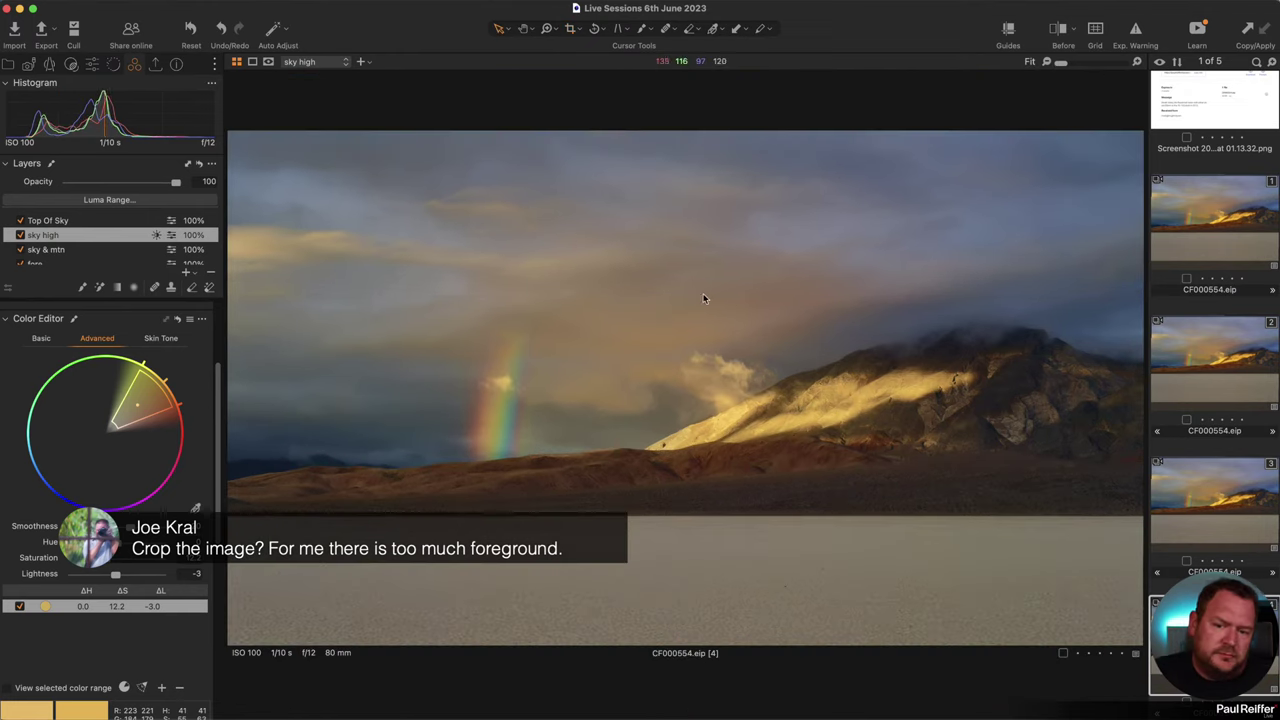
Compare with variant 3, return to variant 4 and add an empty adjustment layer.
left_click(1168, 498)
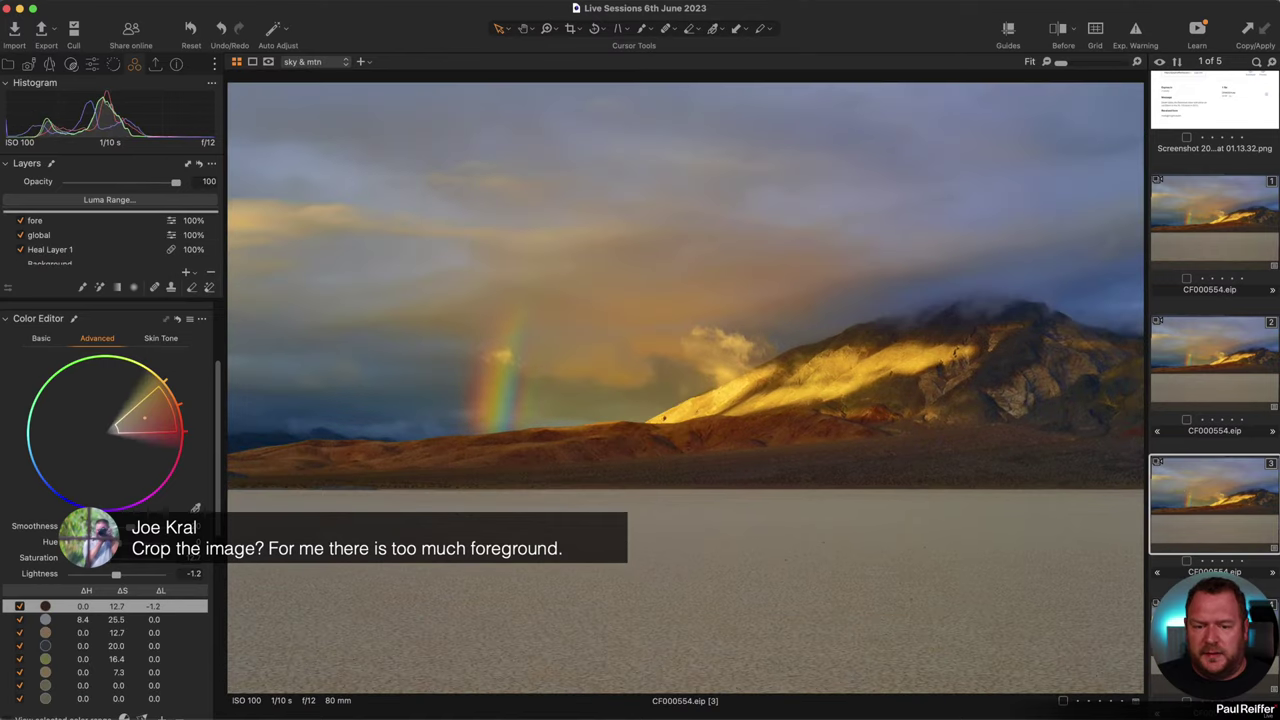
key("Down")
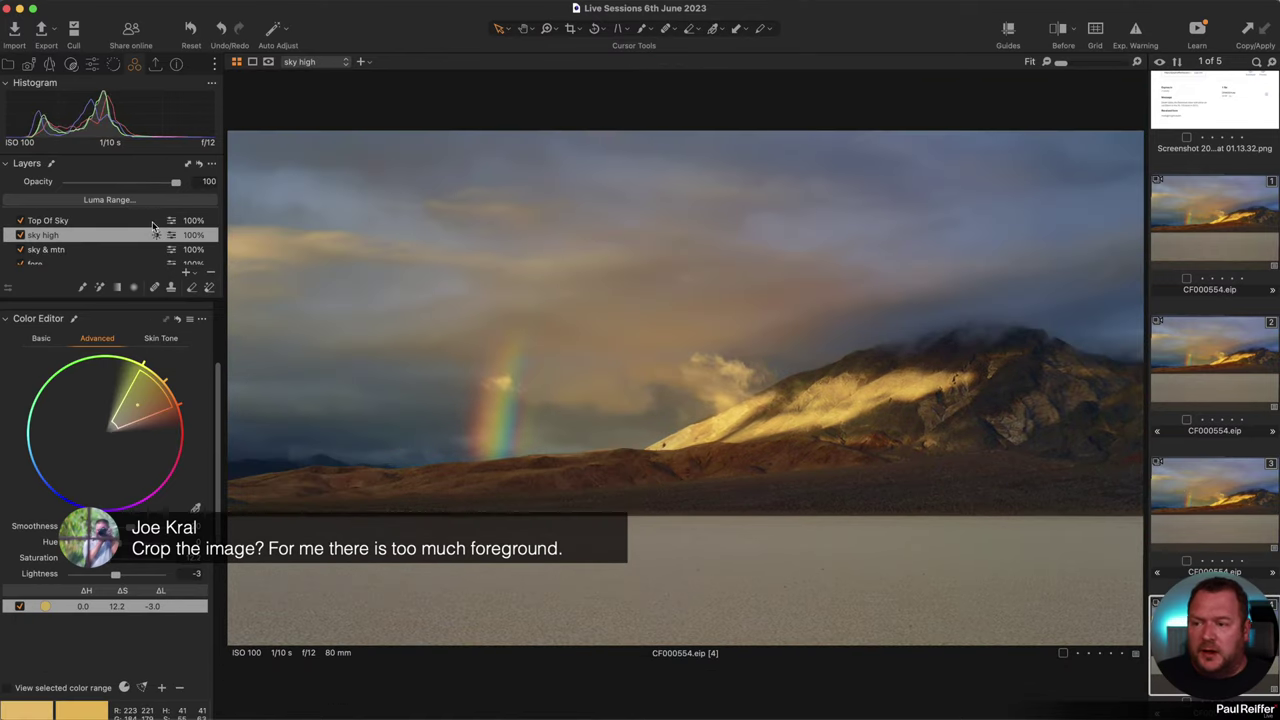
left_click(185, 273)
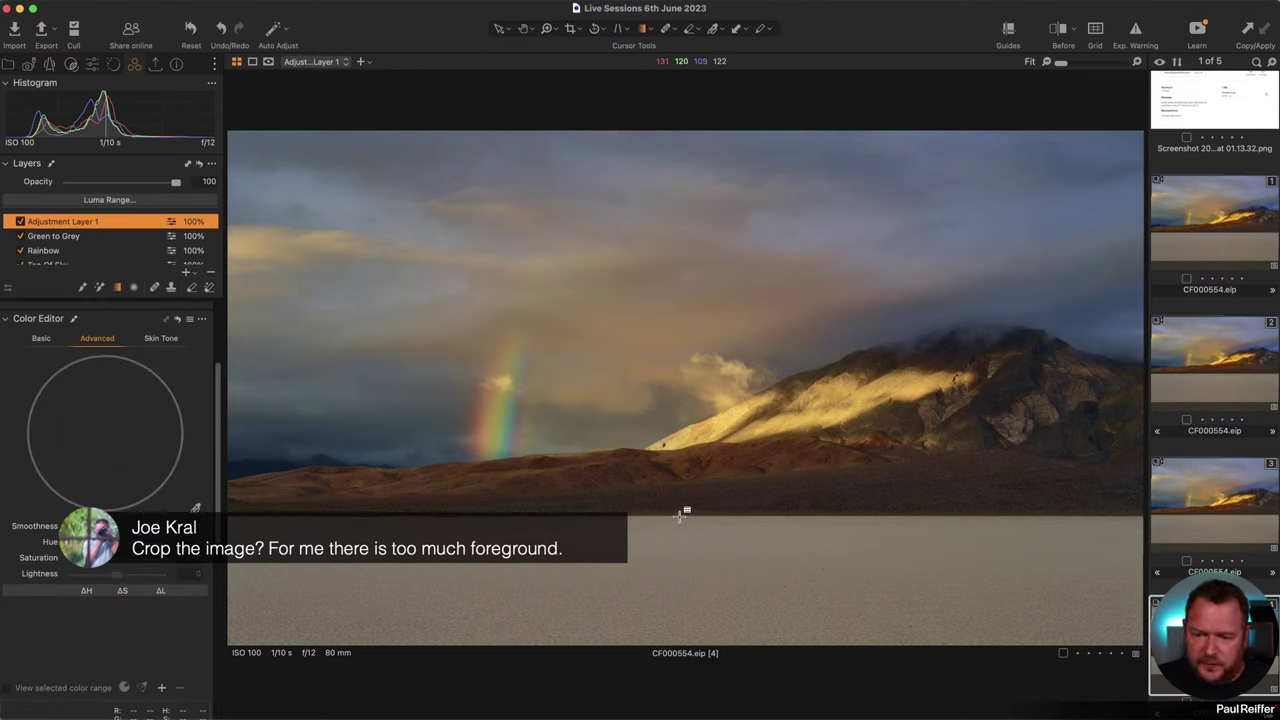
Set the mask eraser to opacity 100 and size 132, and show the mask overlay.
key("c")
left_click_drag(680, 515, 690, 640)
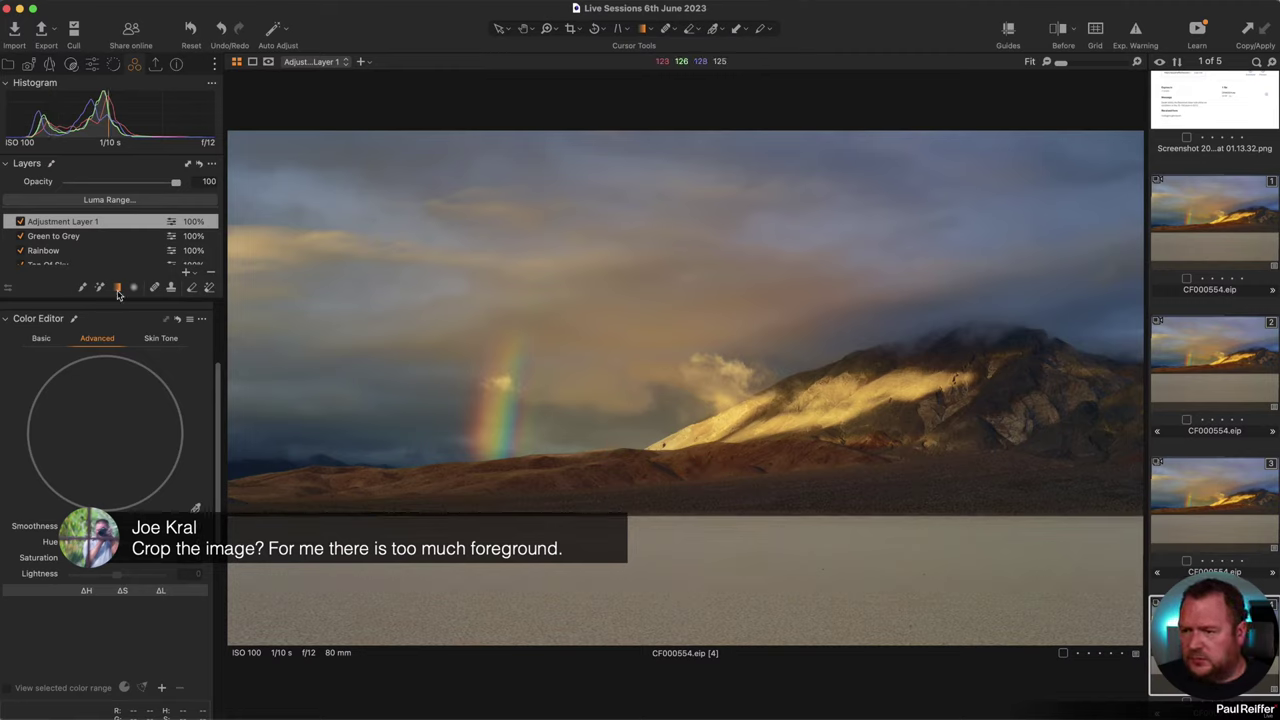
left_click(190, 288)
right_click(471, 251)
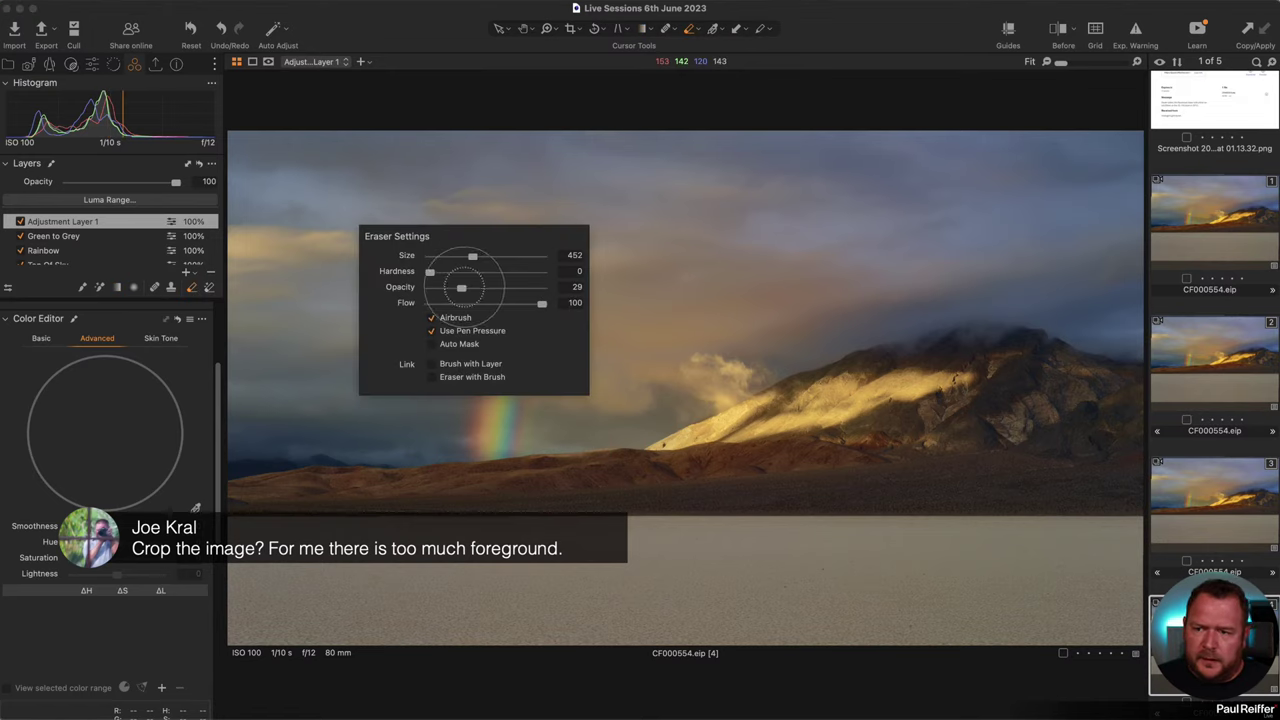
left_click_drag(461, 288, 545, 288)
right_click(463, 260)
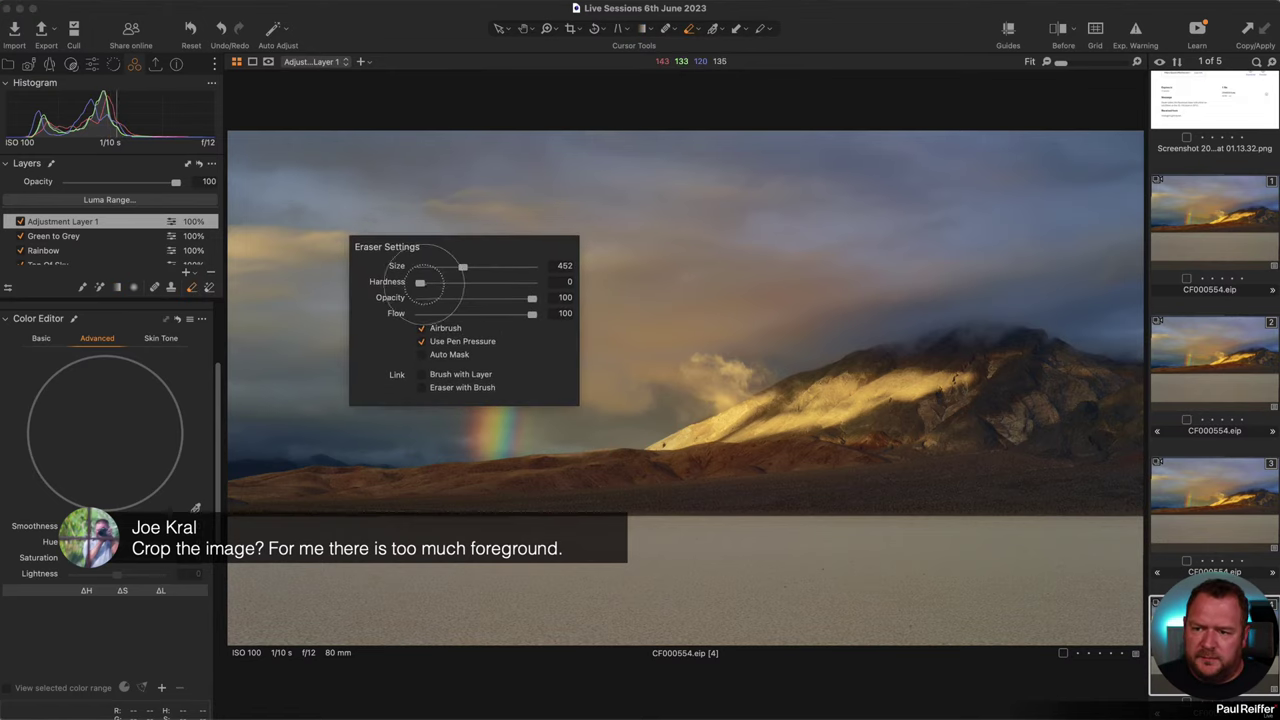
left_click_drag(463, 267, 444, 266)
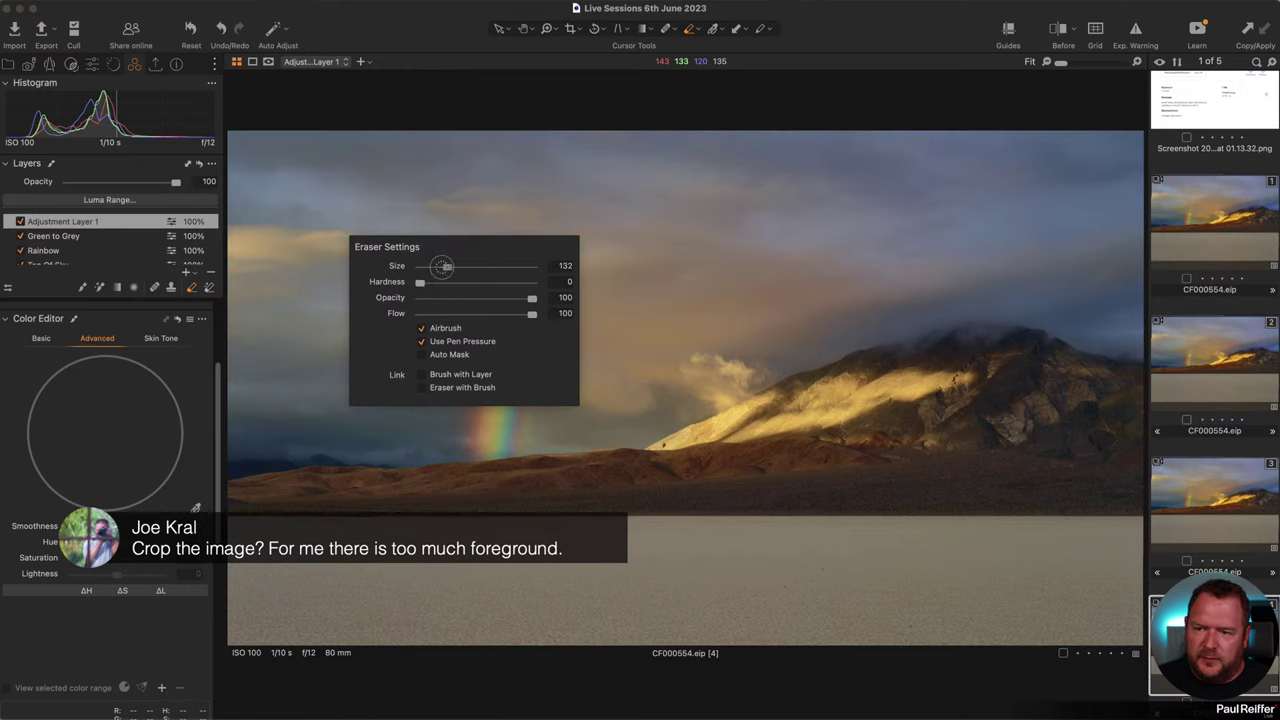
key("m")
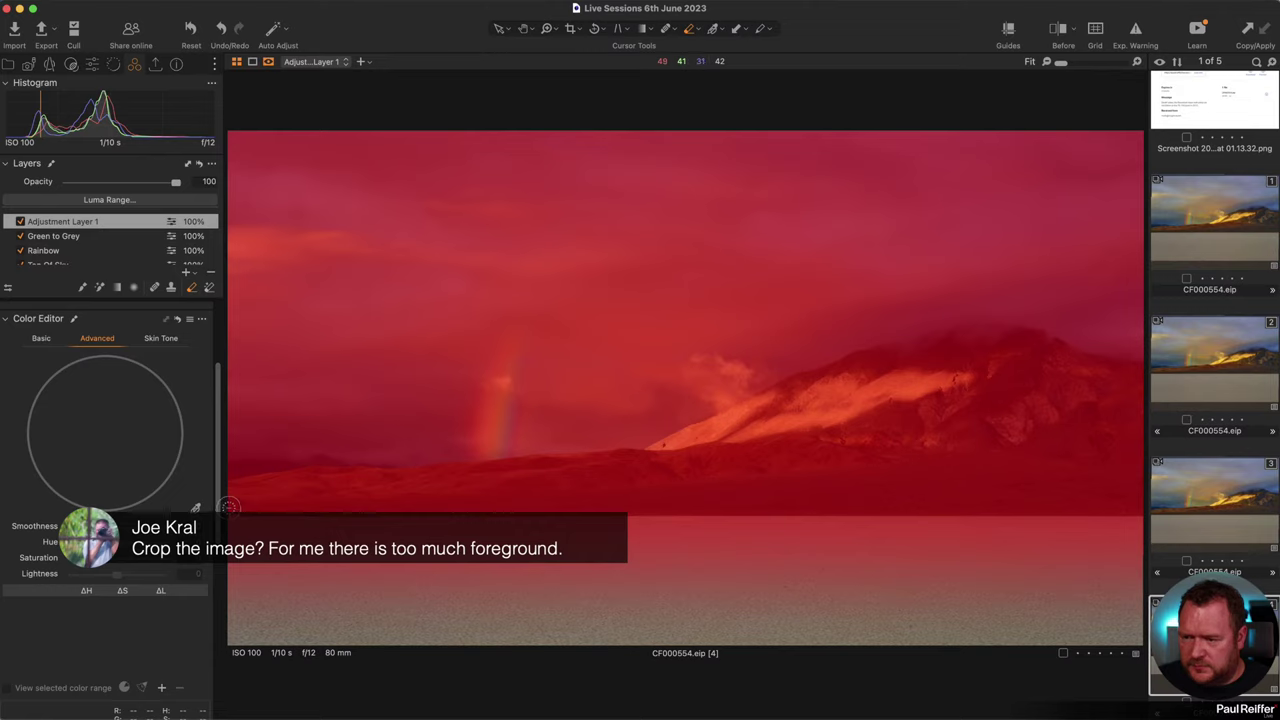
Rasterize the mask and erase it along the horizon, over the sunlit mountain and the sky.
left_click(905, 360)
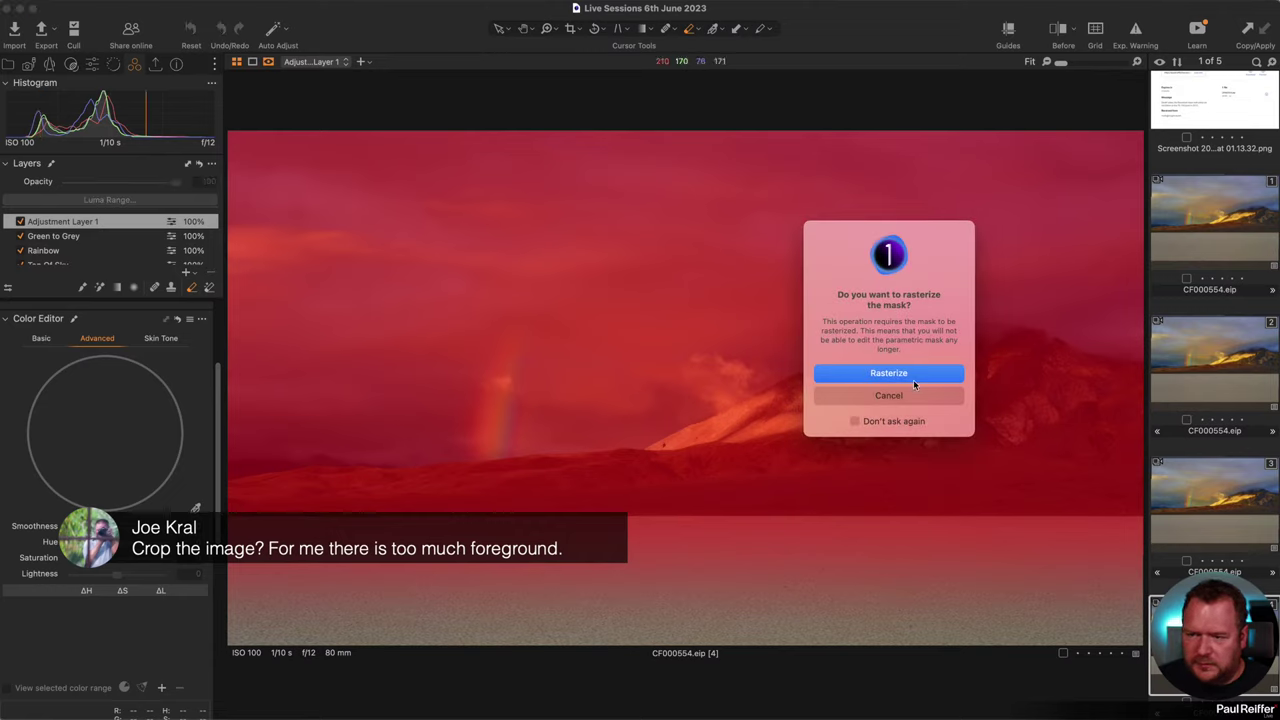
left_click(913, 378)
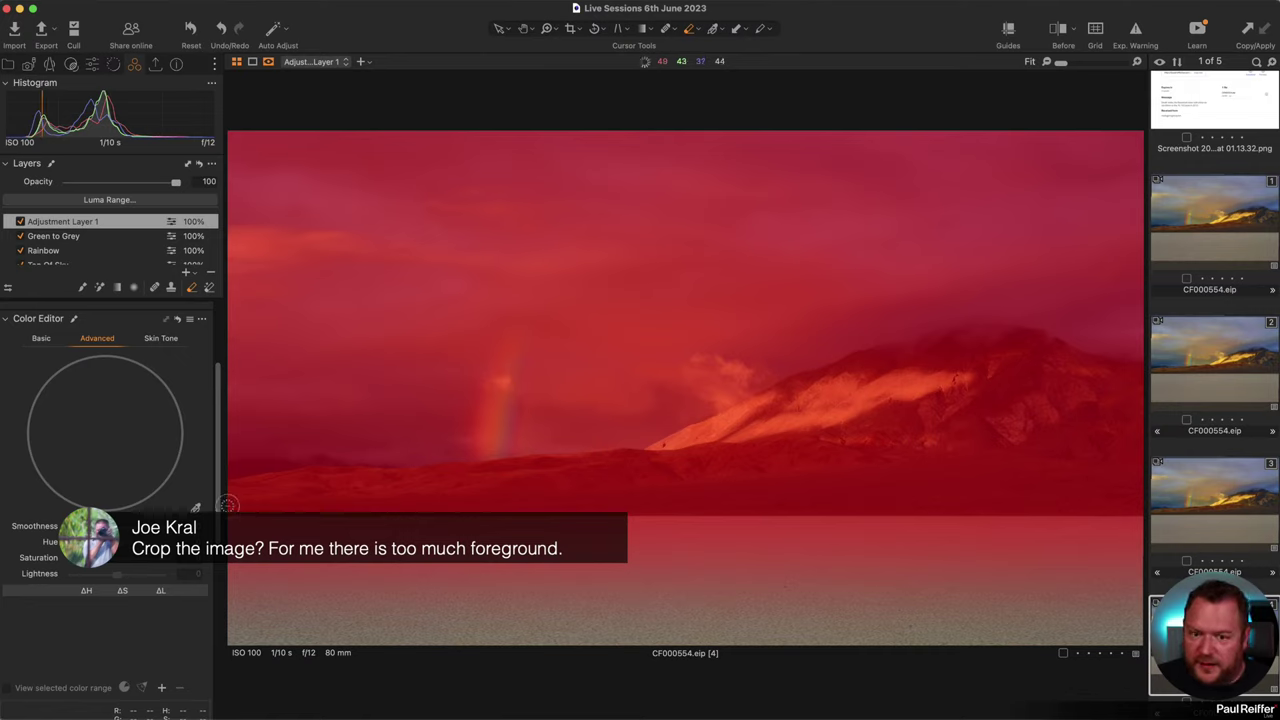
left_click(1140, 507, "shift")
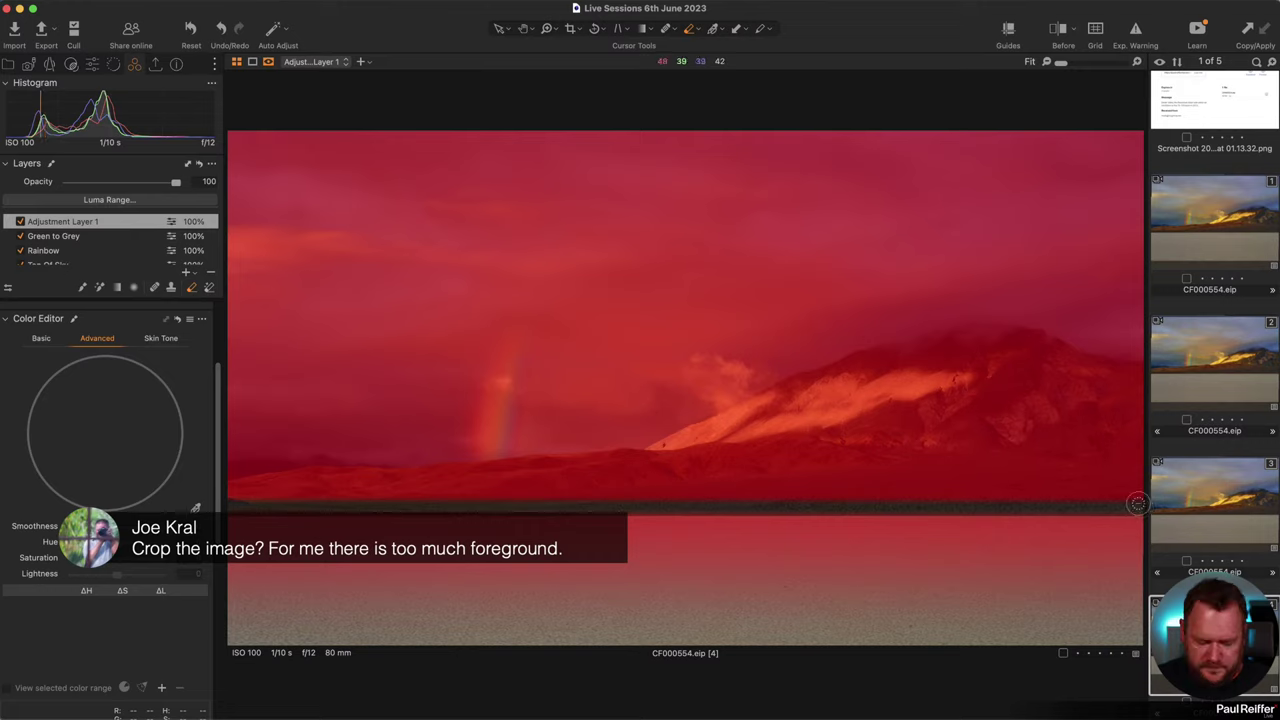
left_click_drag(1137, 497, 274, 496)
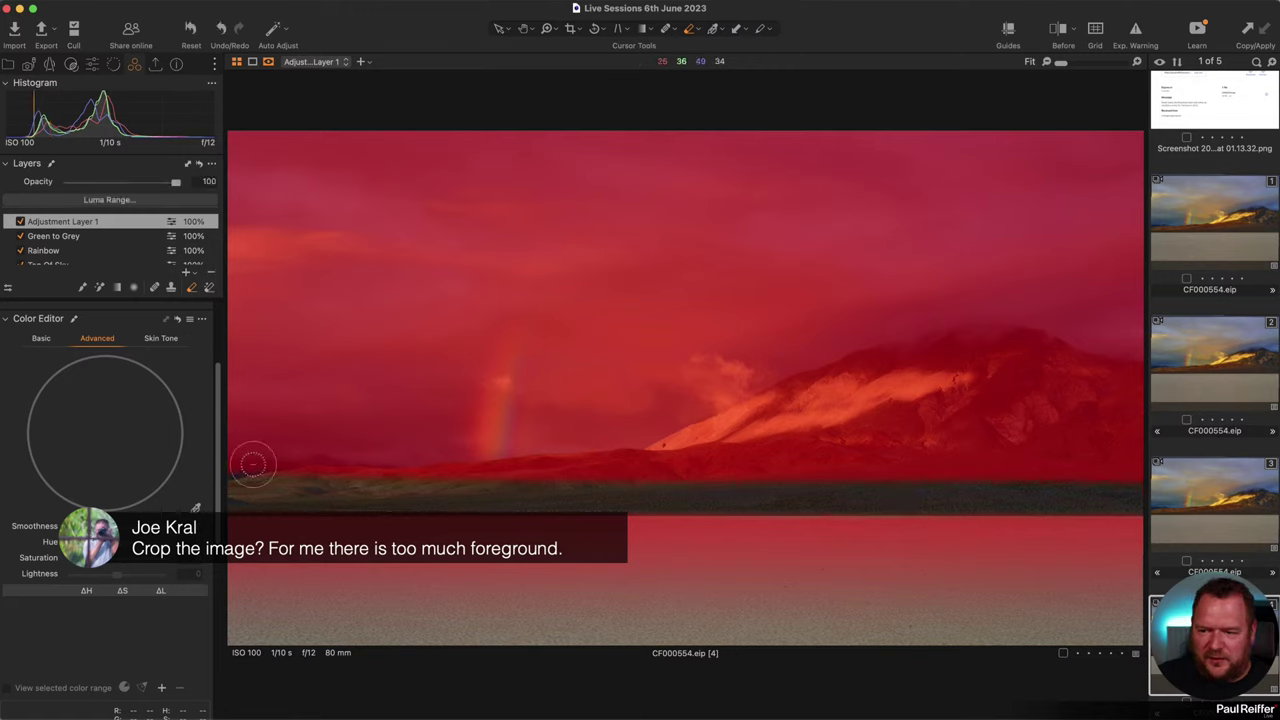
left_click_drag(240, 463, 733, 468)
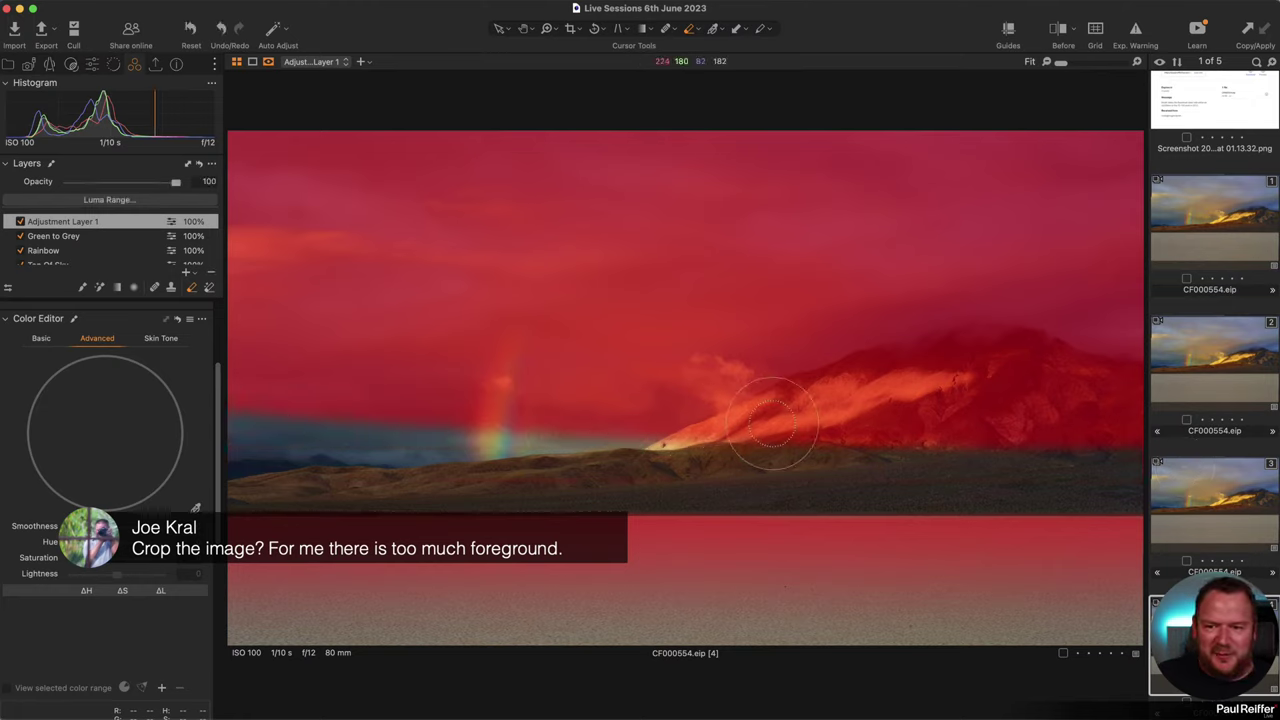
left_click_drag(766, 443, 1071, 400)
mouse_move(590, 455)
left_mouse_down()
mouse_move(194, 371)
mouse_move(429, 320)
mouse_move(617, 171)
mouse_move(951, 106)
mouse_move(300, 210)
mouse_move(280, 300)
mouse_move(647, 310)
left_mouse_up()
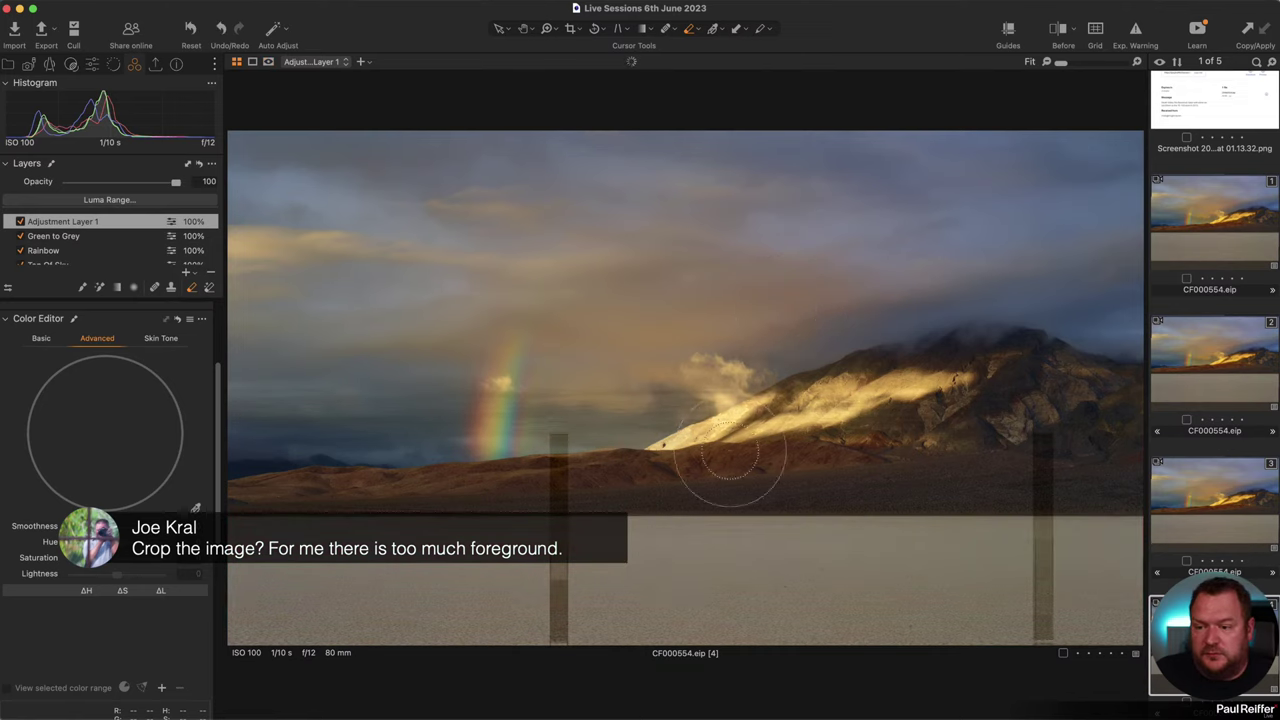
key("z")
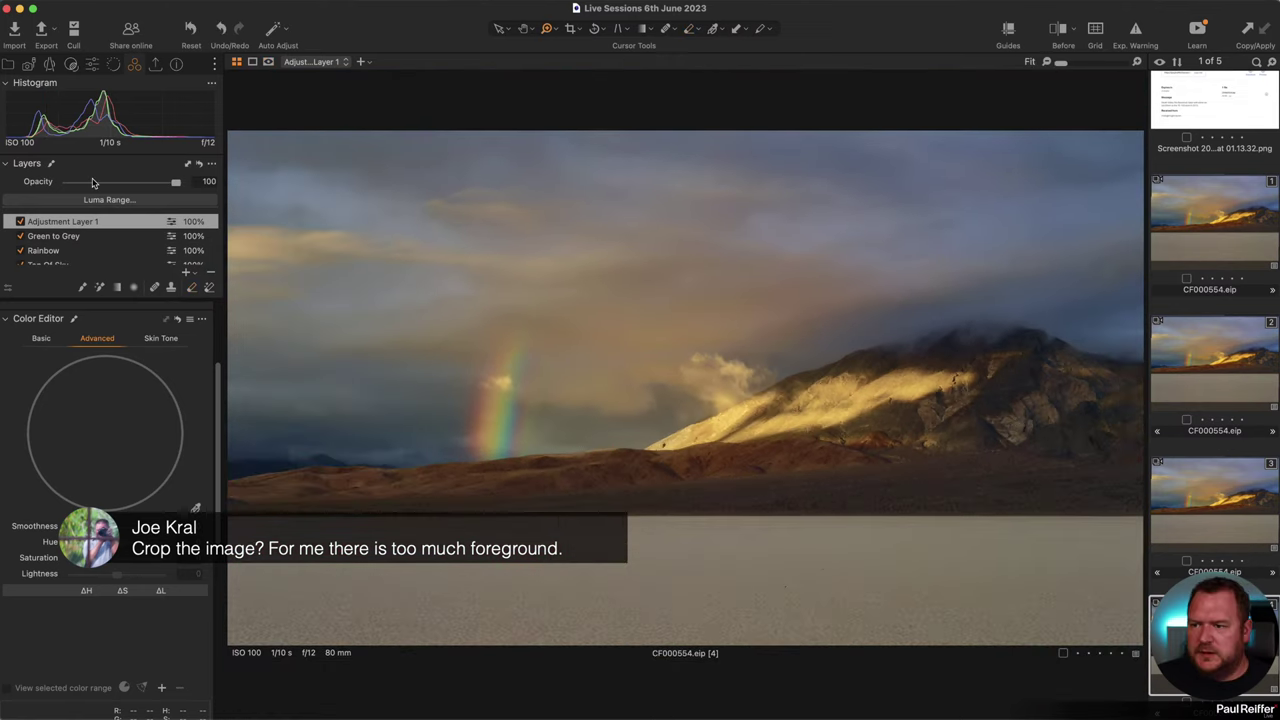
left_click(92, 66)
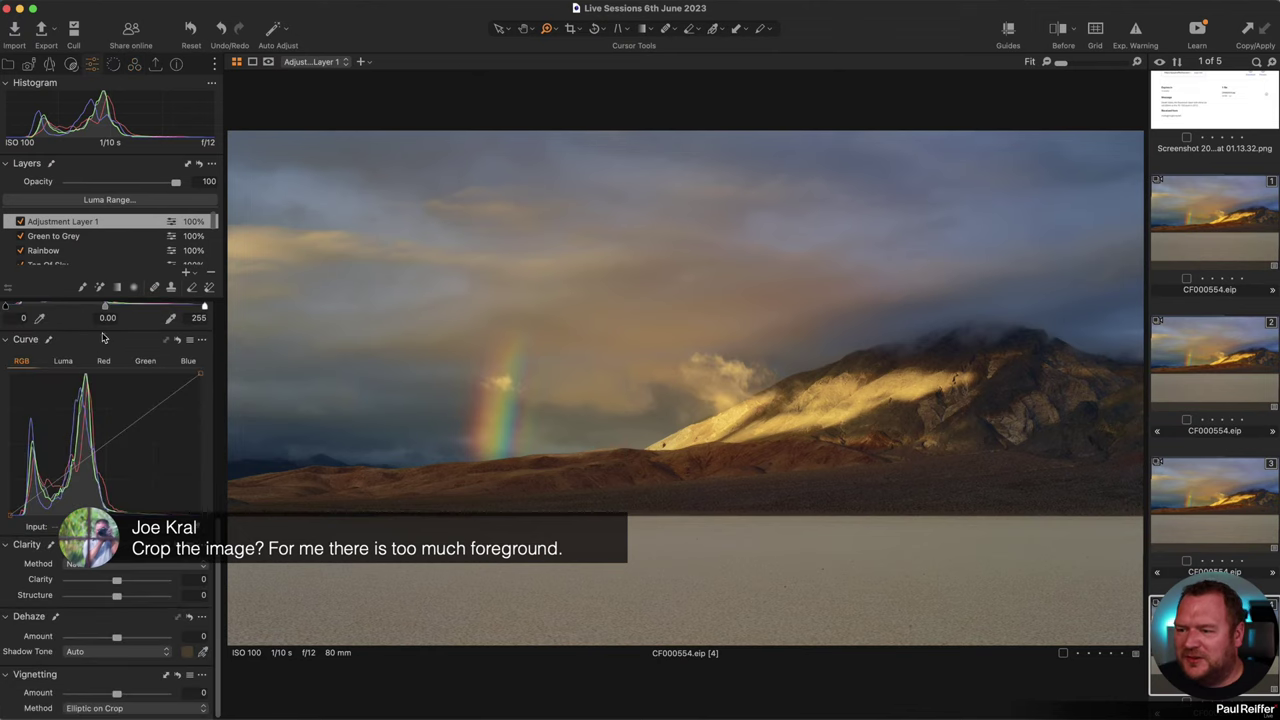
left_click_drag(116, 514, 120, 512)
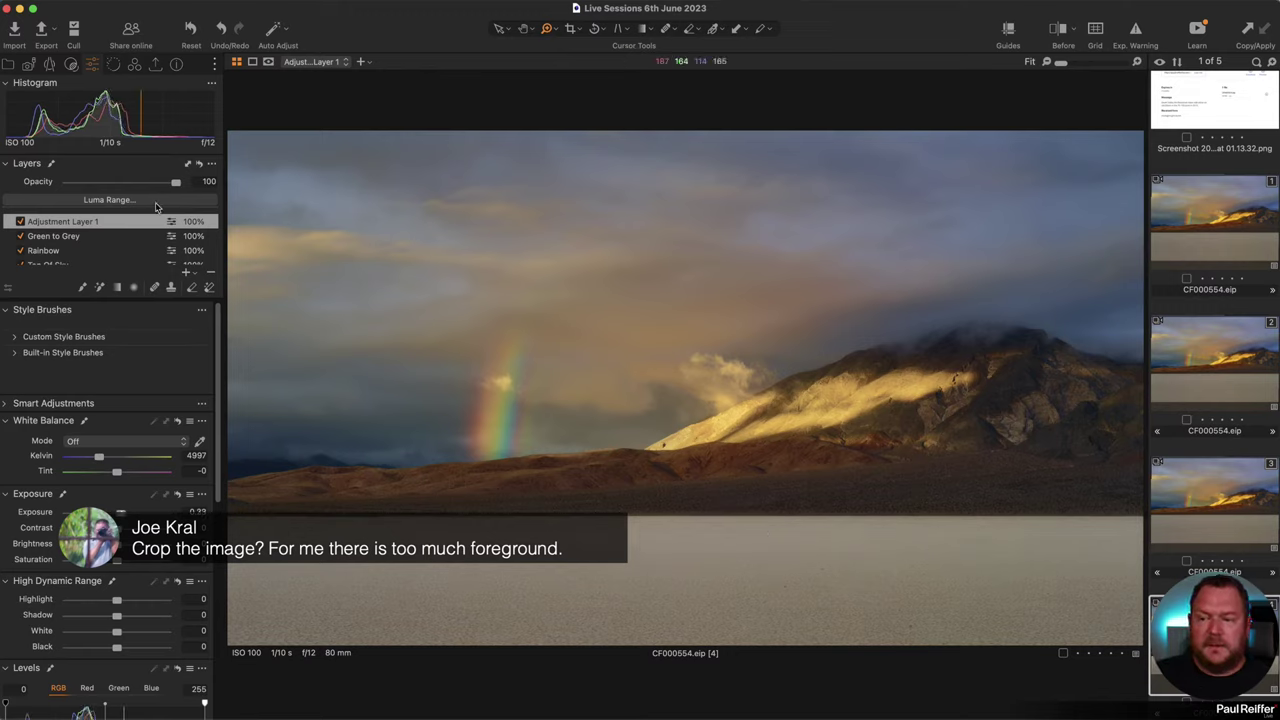
left_click(20, 221)
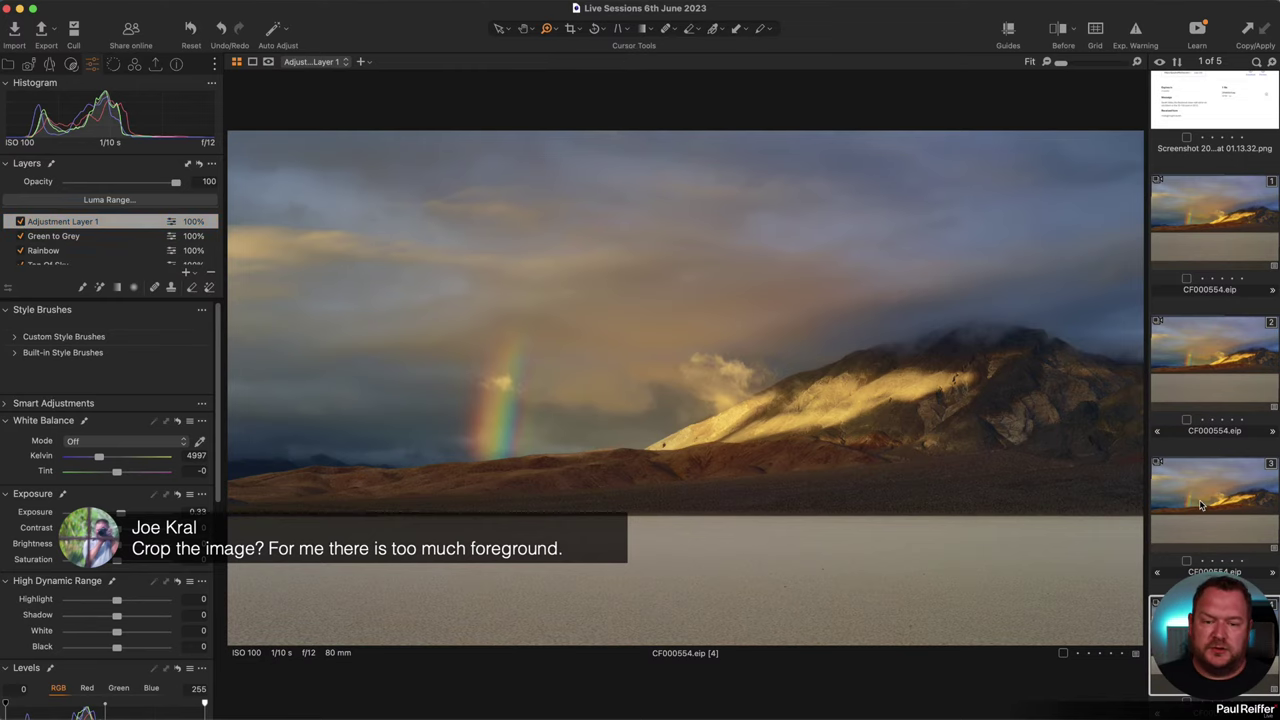
left_click(1201, 505, "super")
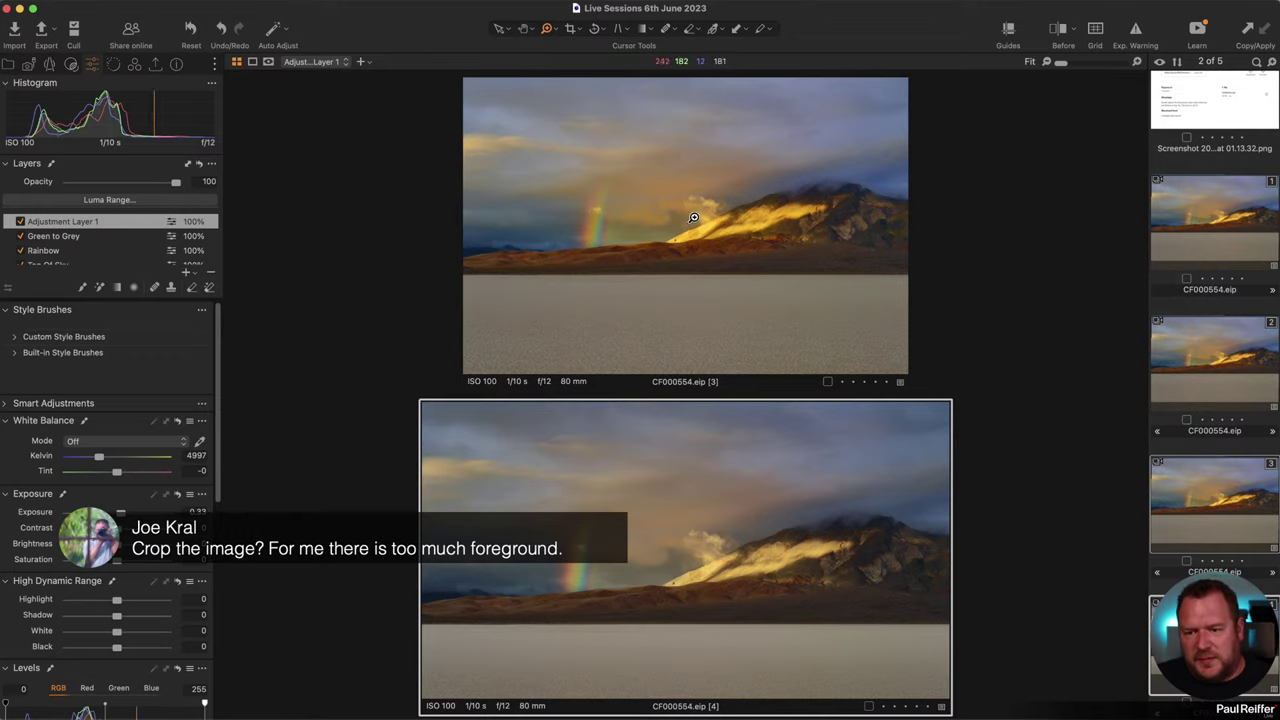
left_click(1214, 505, "super")
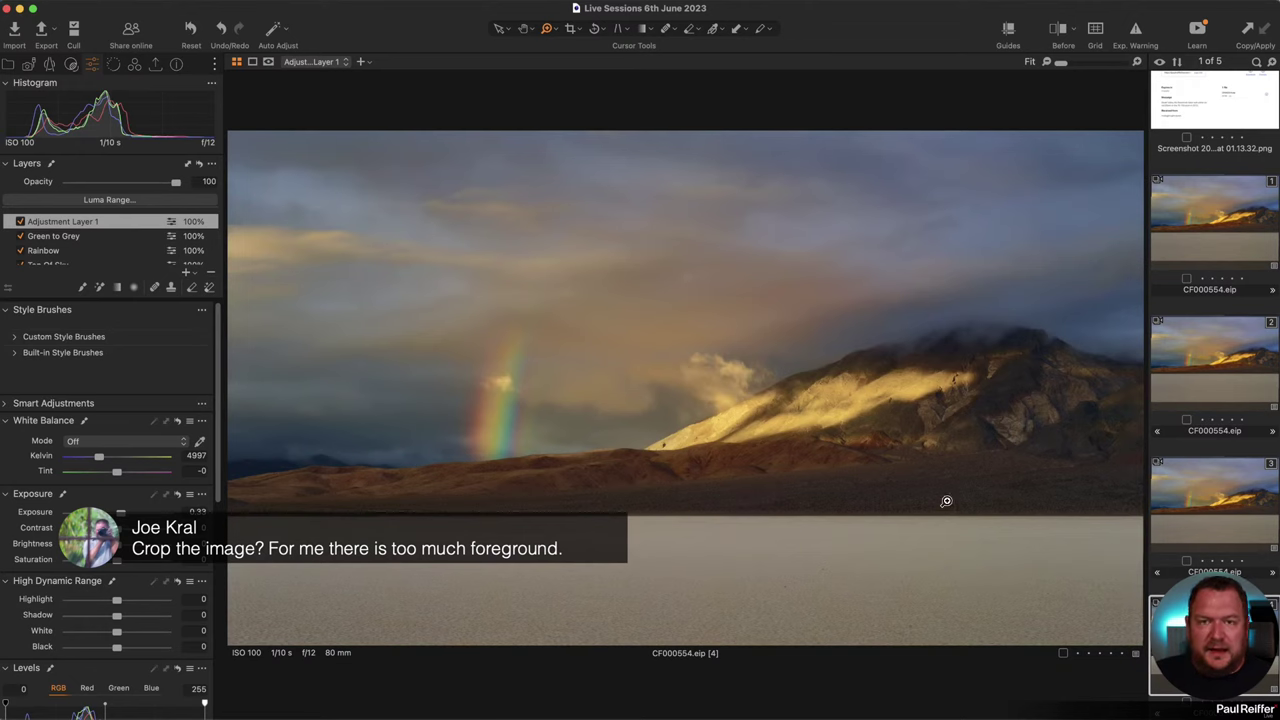
left_click(1212, 505)
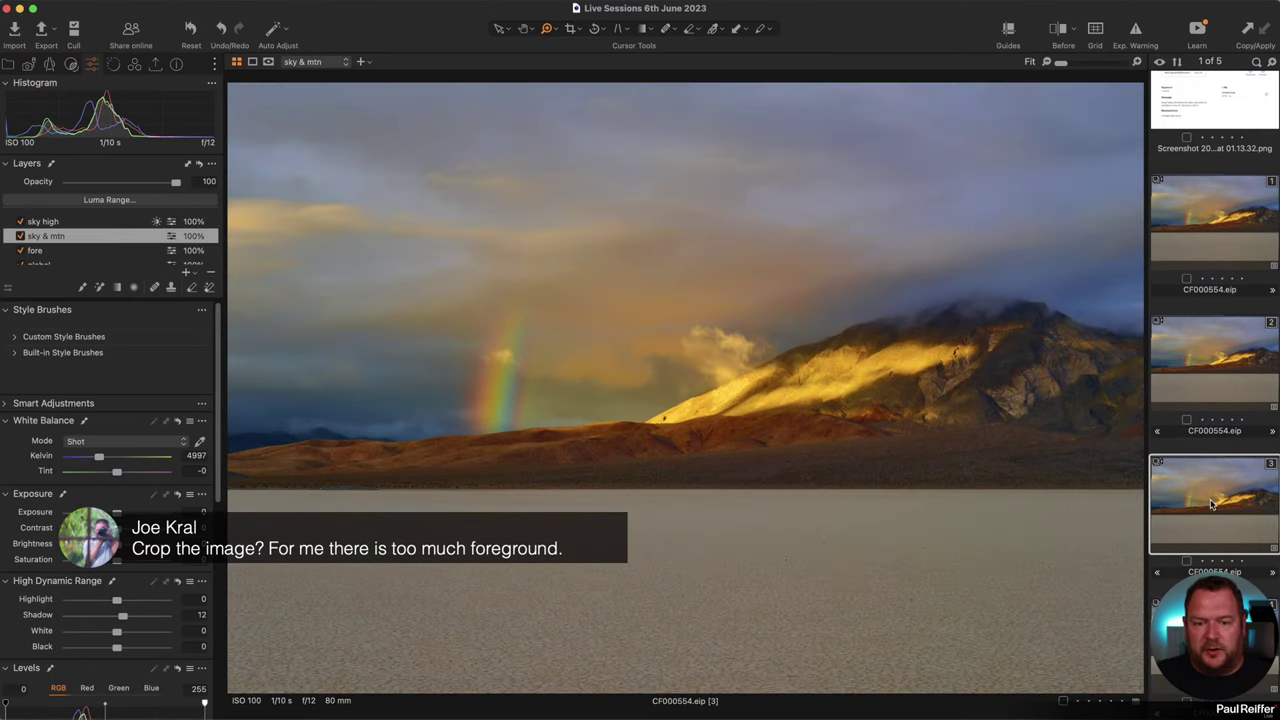
key("Right")
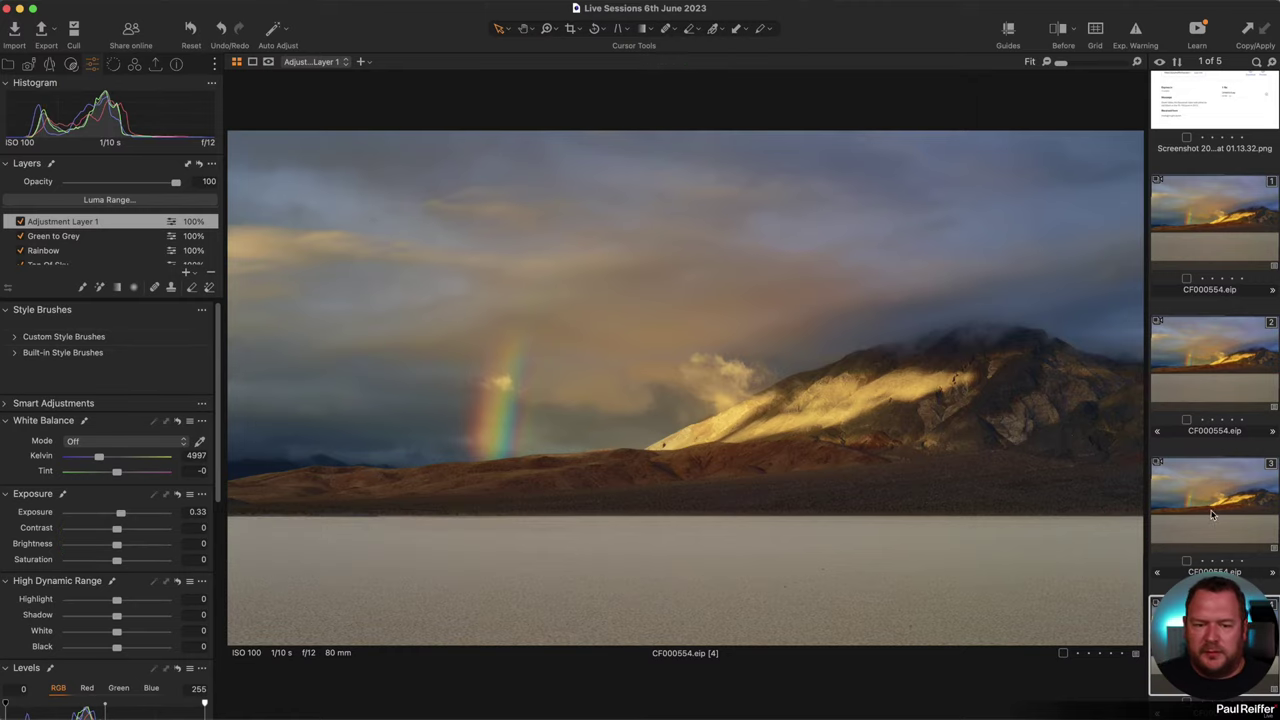
left_click(1211, 514, "super")
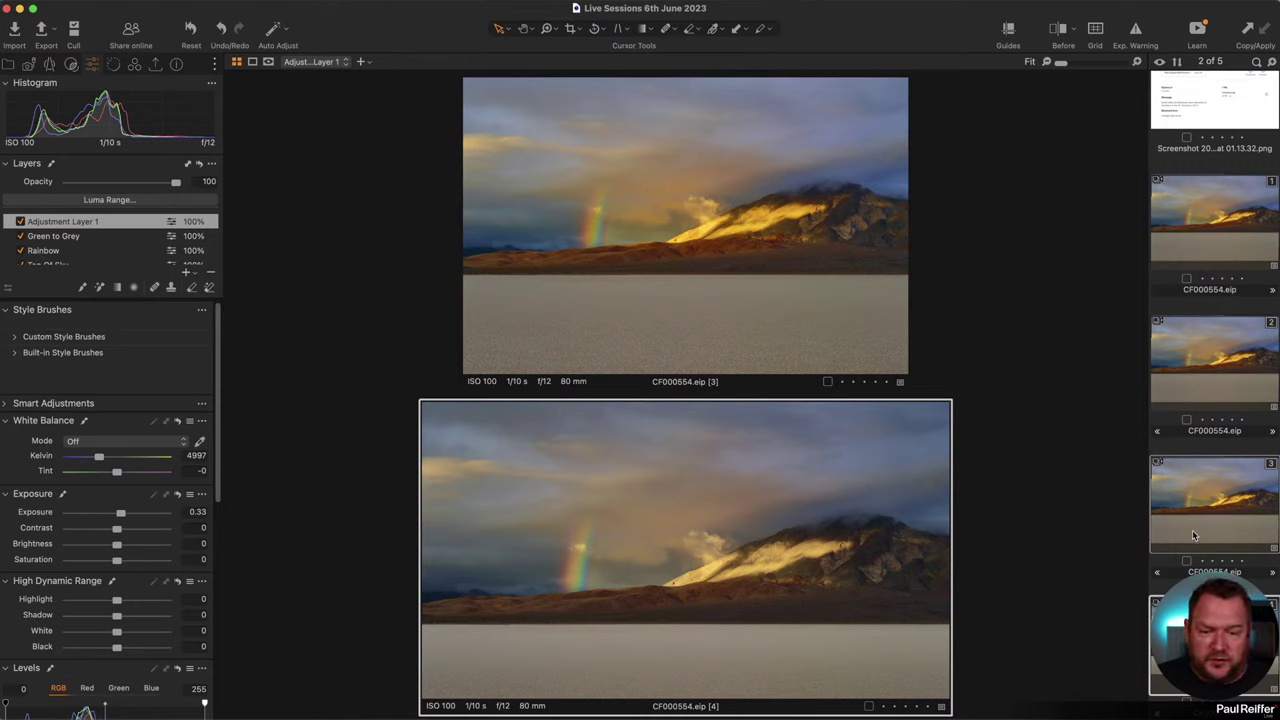
key("super+d")
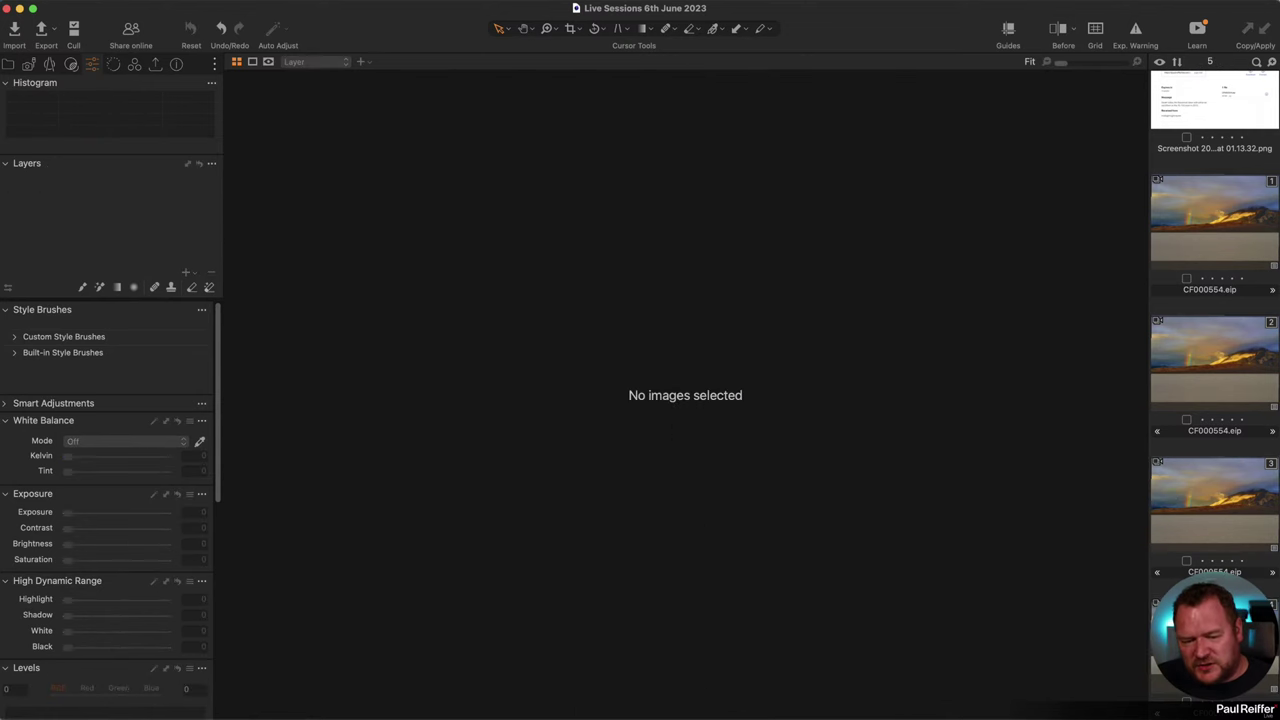
left_click(1205, 508)
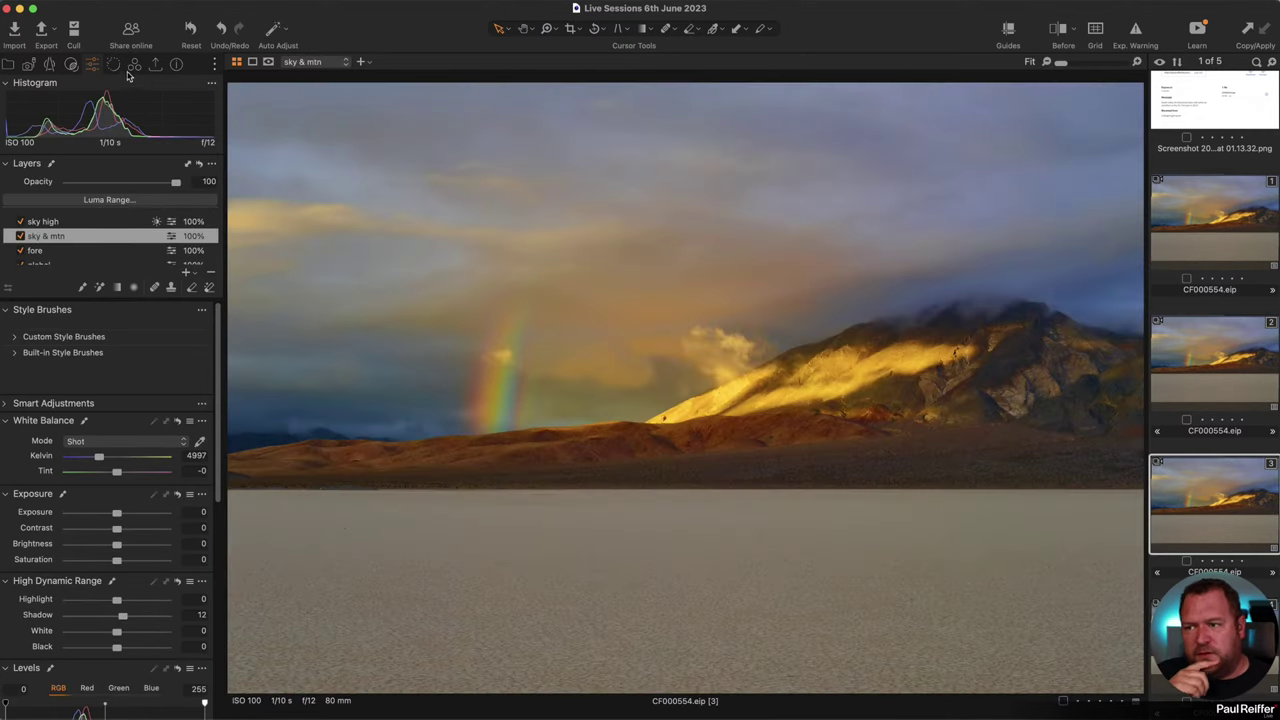
left_click(134, 65)
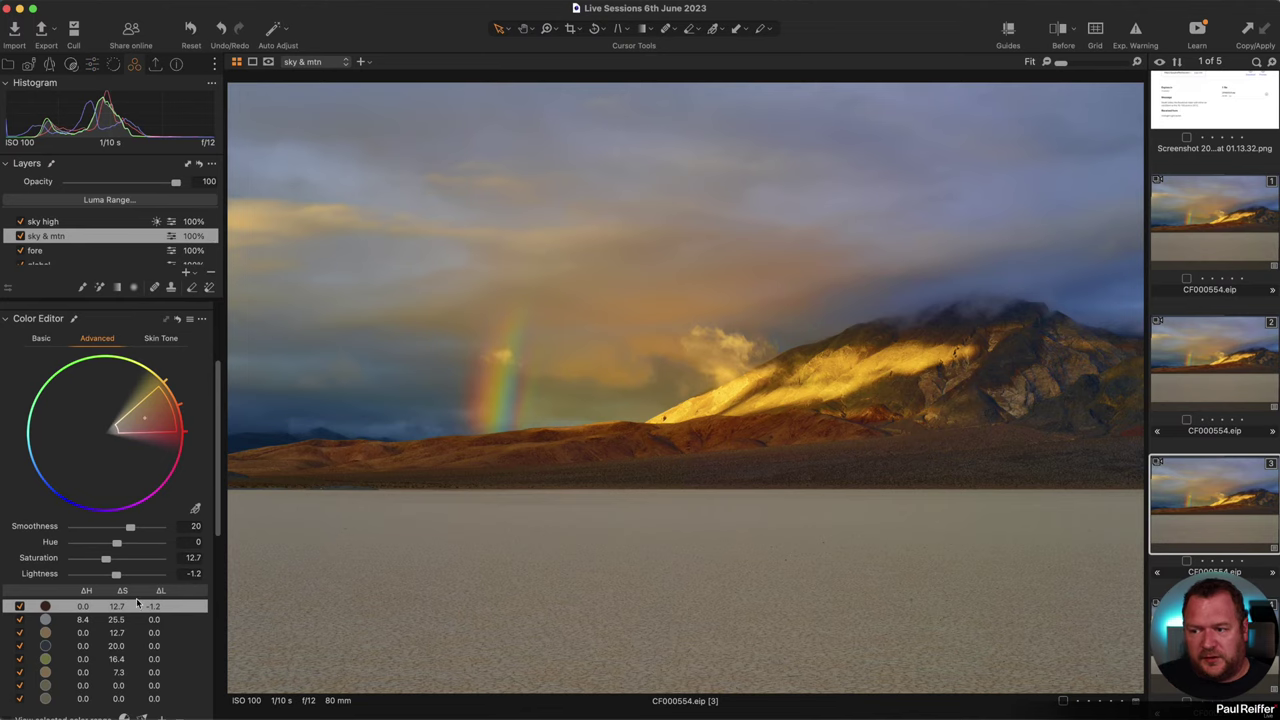
scroll(138, 604, "down", 2)
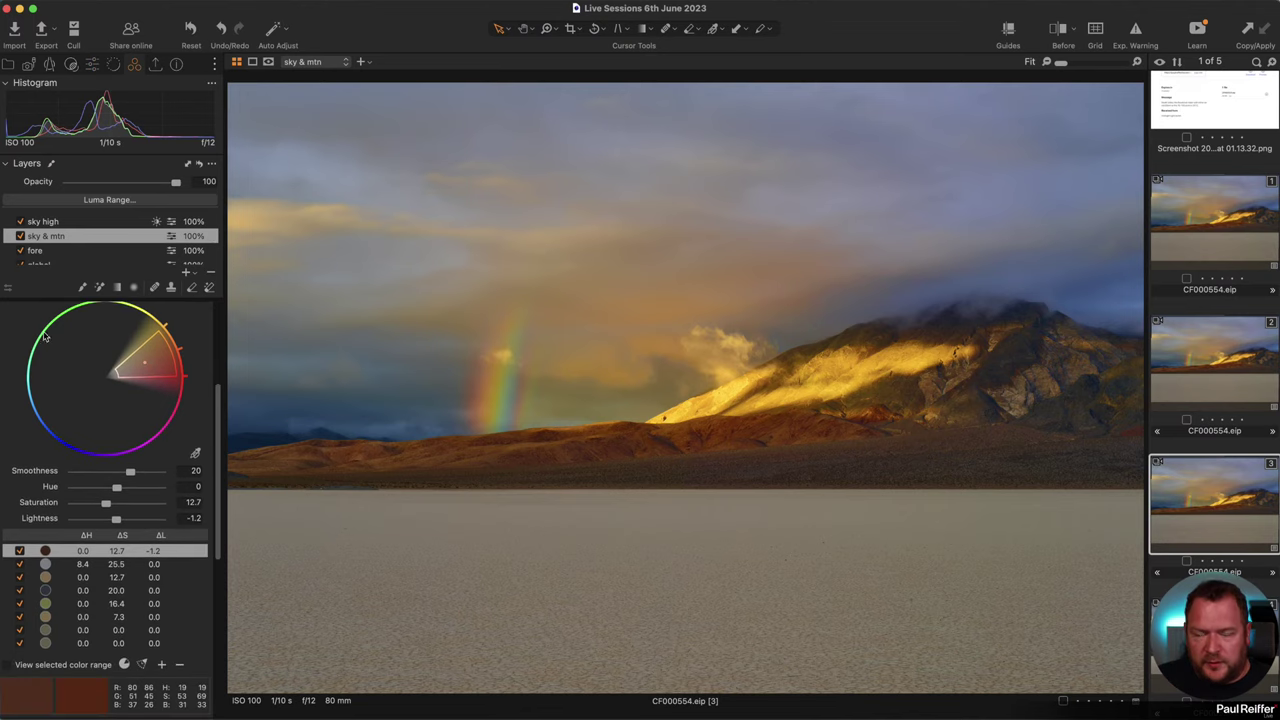
key("Down")
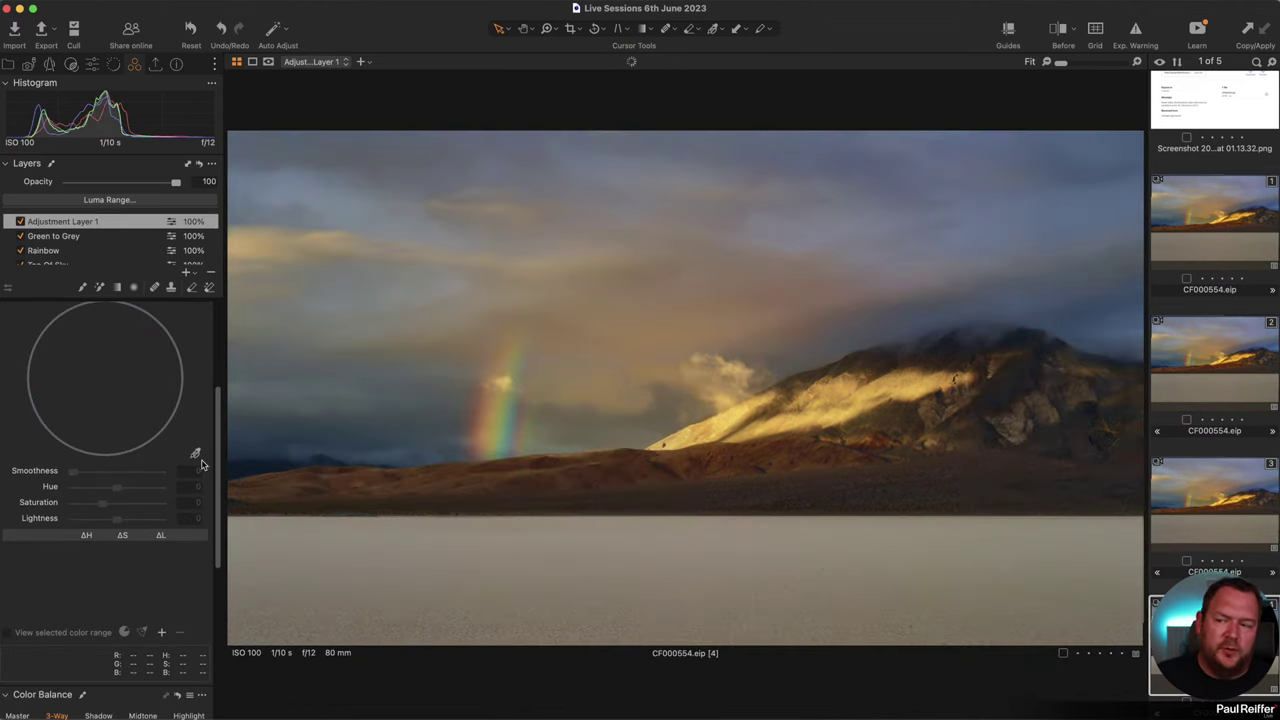
left_click(91, 65)
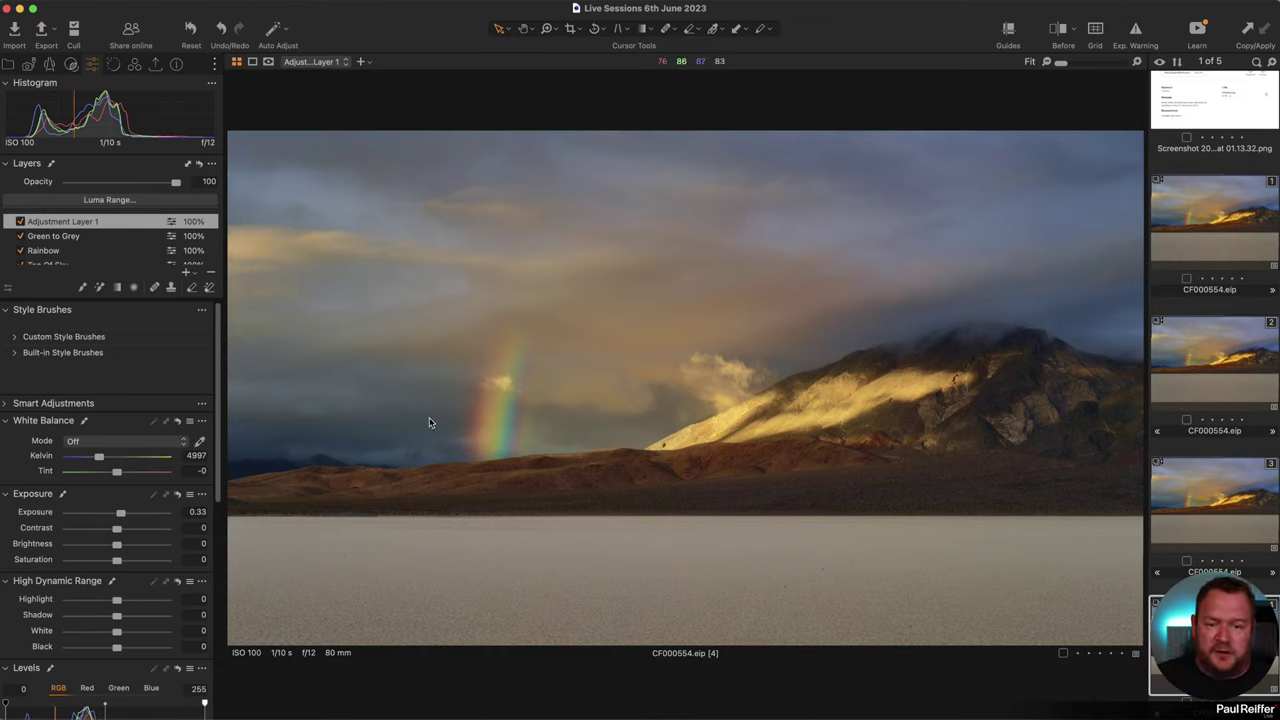
Select the Rainbow layer and briefly display its mask over the image.
left_click(64, 251)
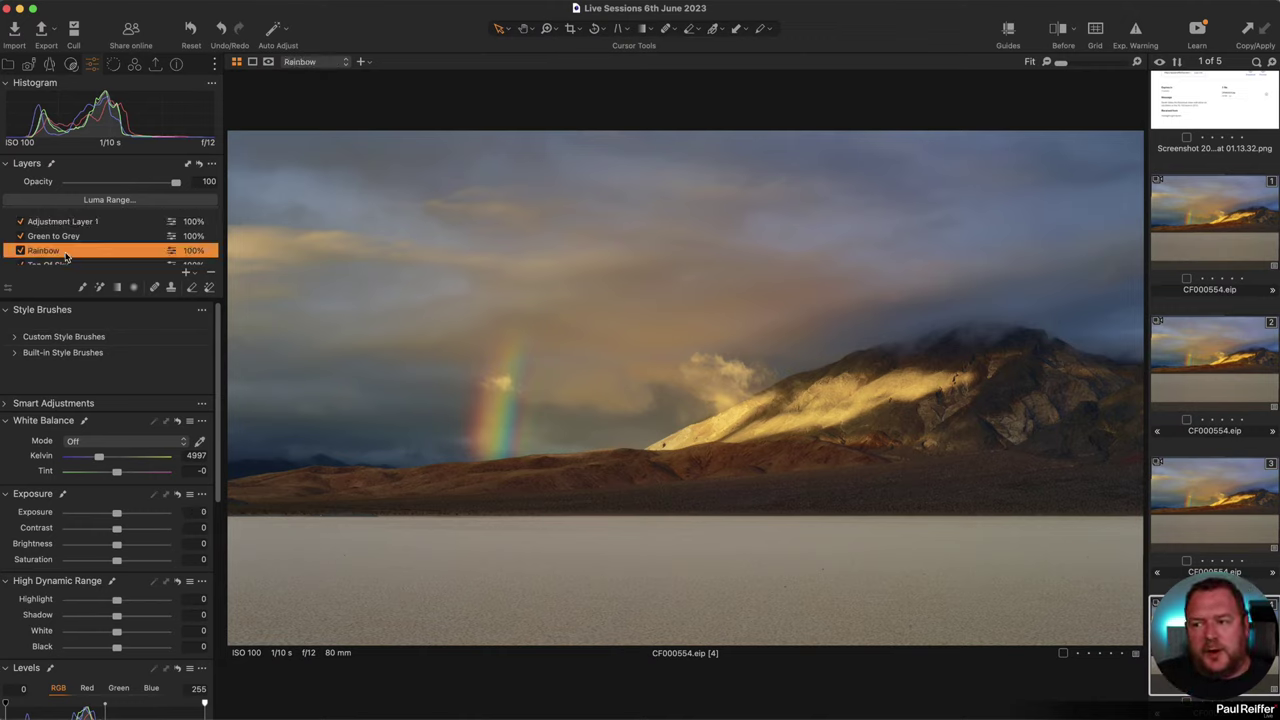
scroll(138, 507, "down", 5)
scroll(138, 507, "down", 6)
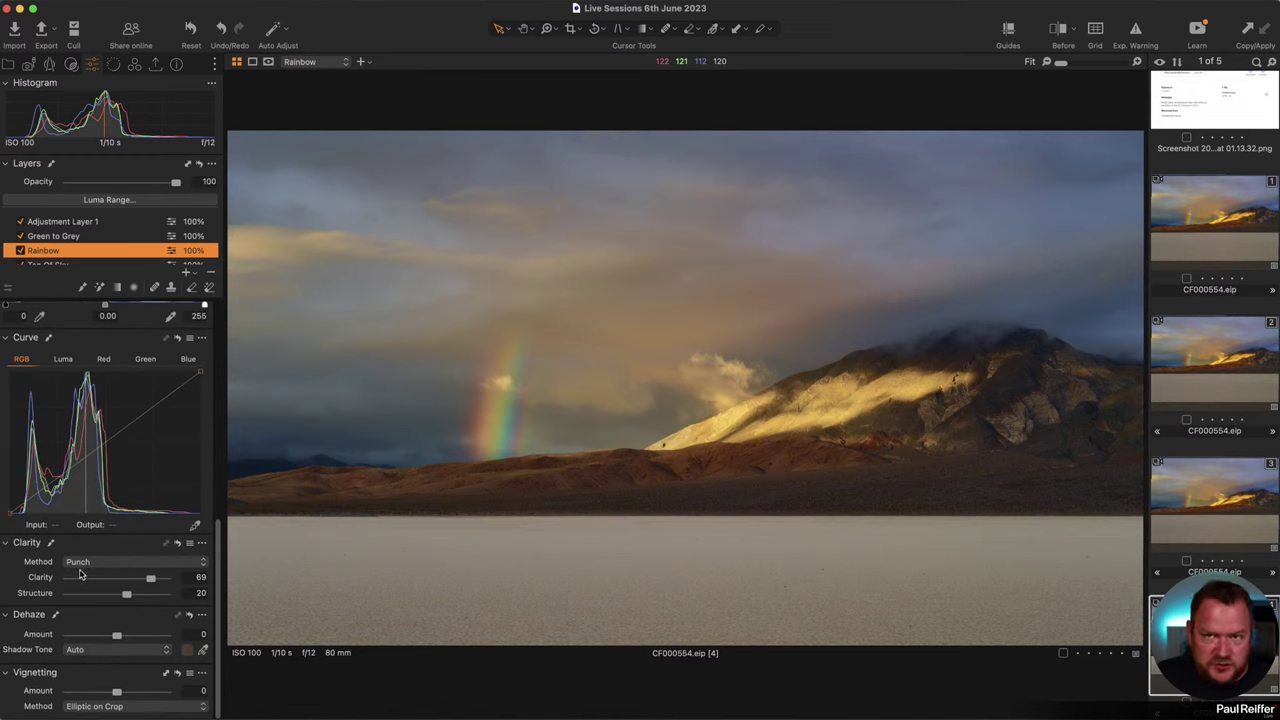
key("m")
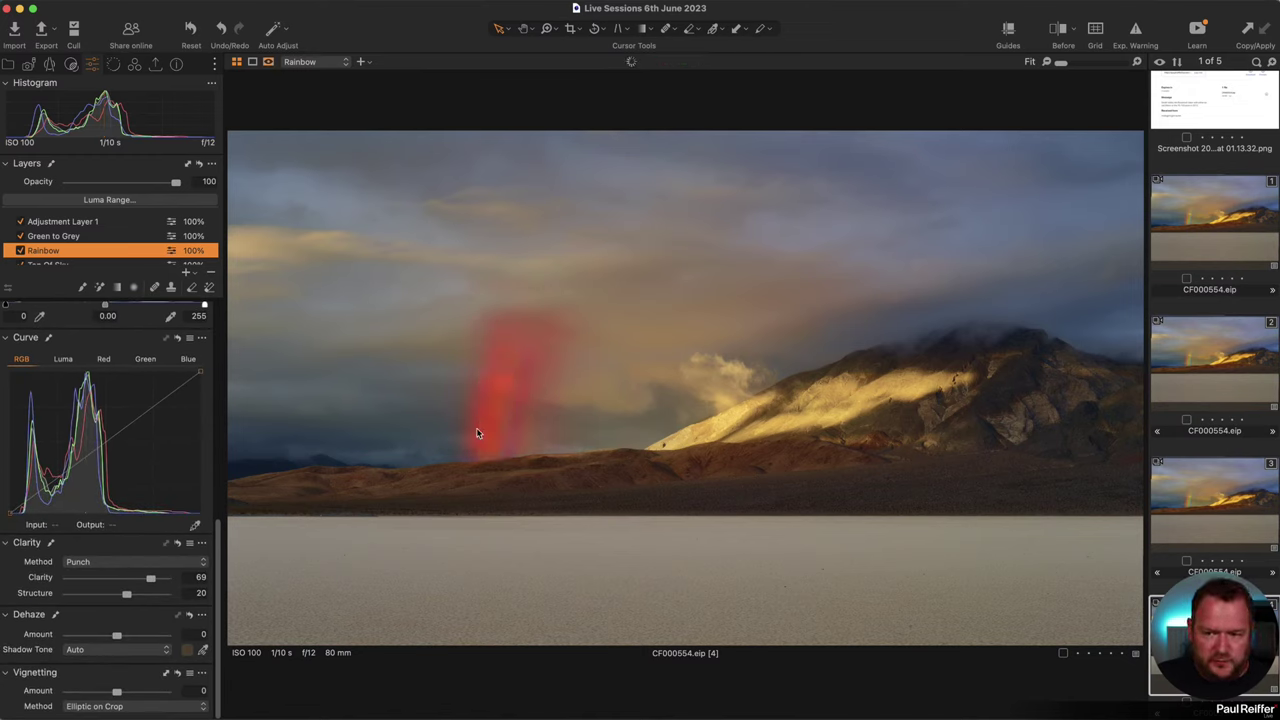
key("m")
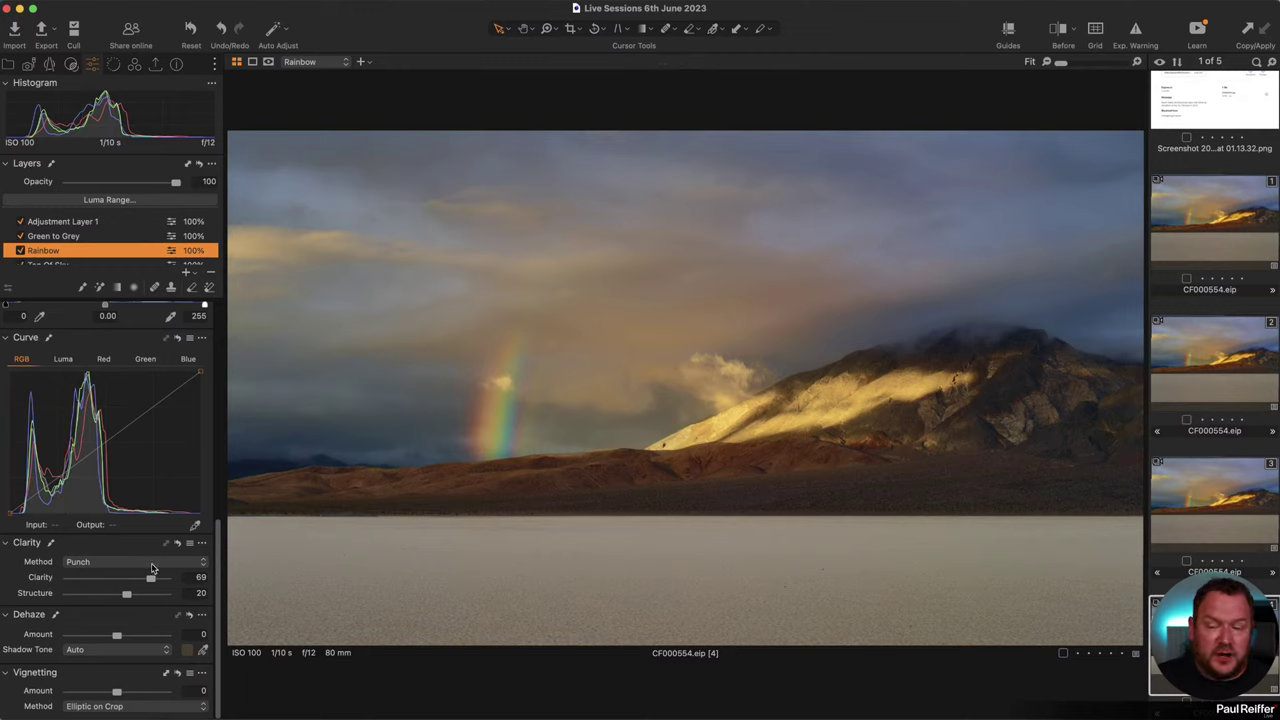
Toggle the Rainbow layer off and on to compare, then view the 34.39 × 19.34 in crop.
left_click(20, 251)
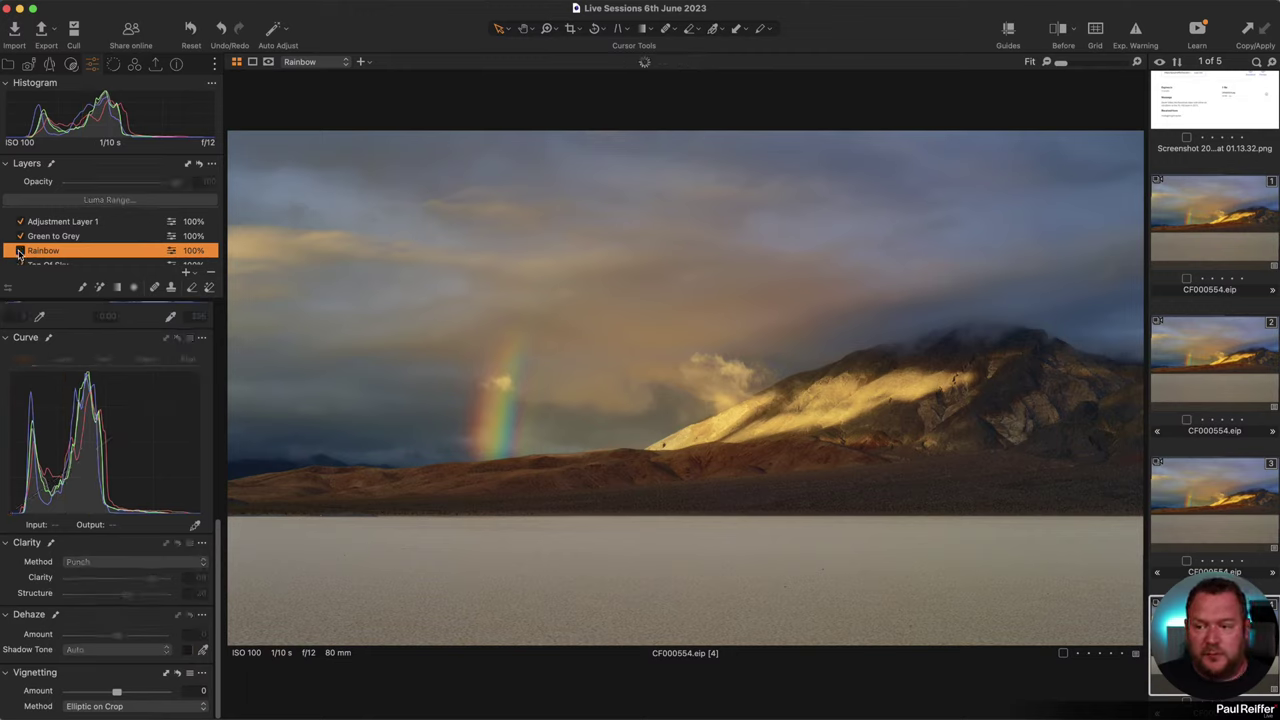
left_click(20, 251)
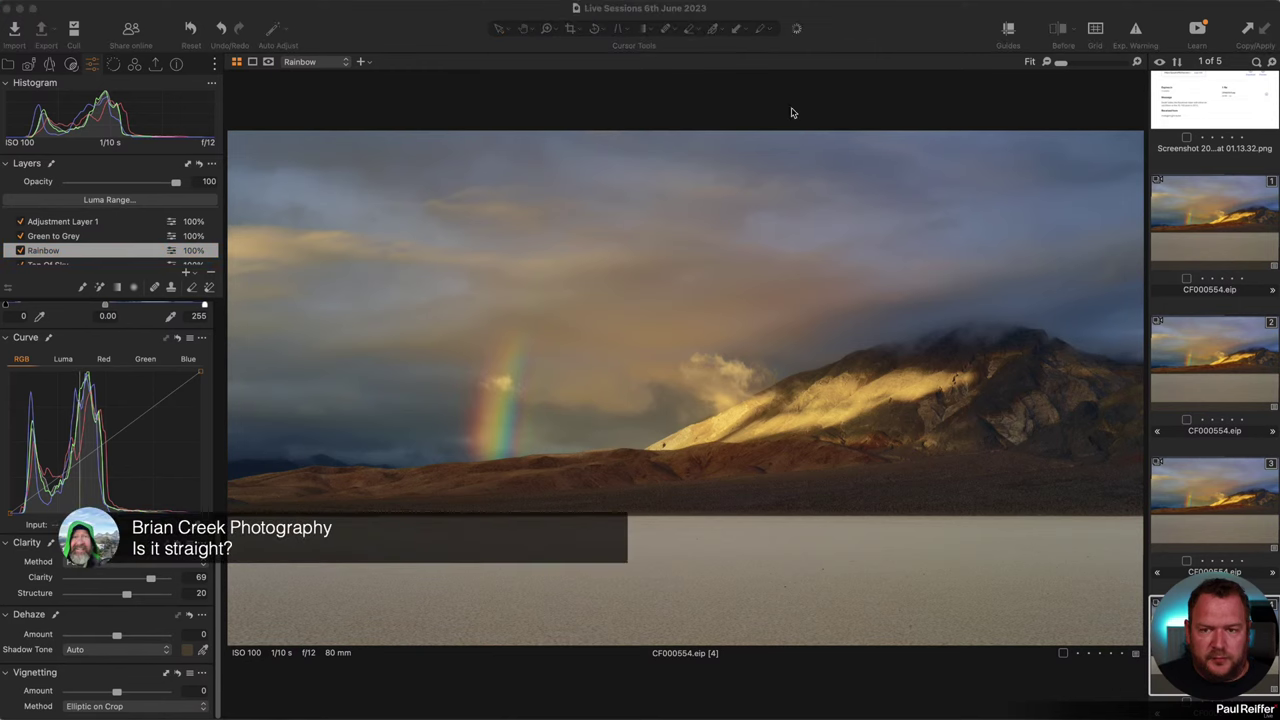
left_click(428, 26)
left_click(593, 28)
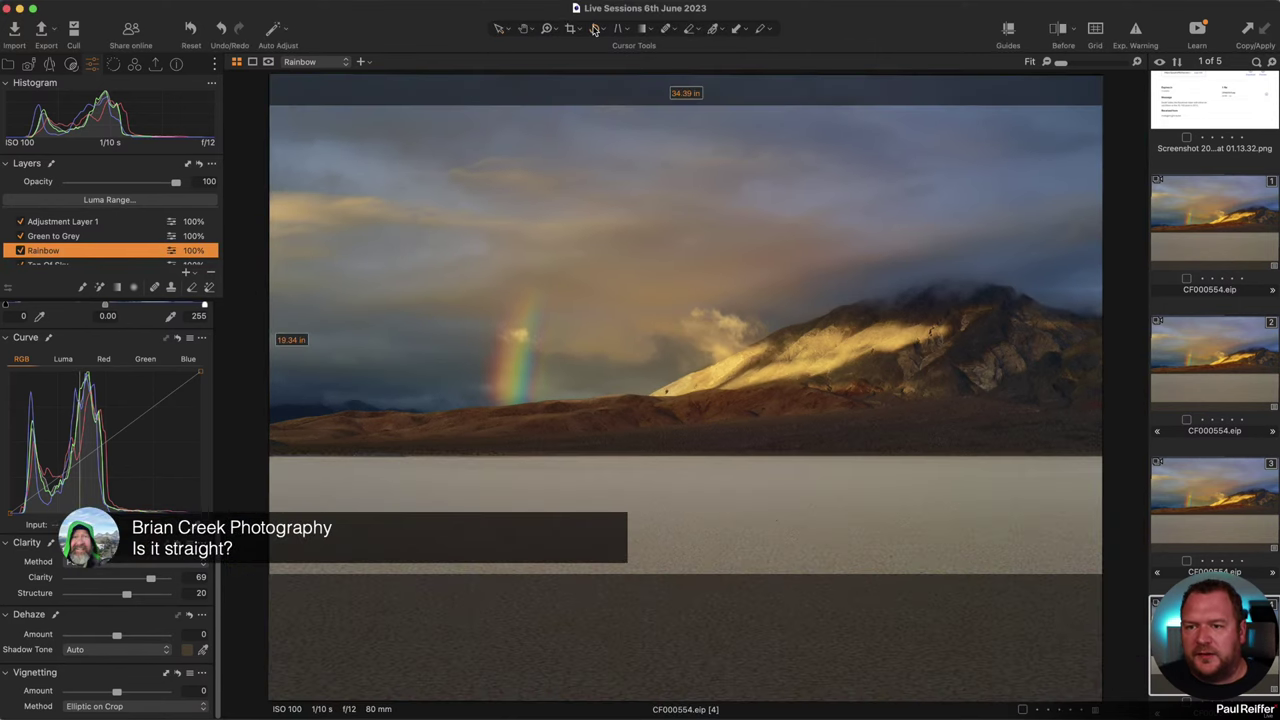
Line a horizontal guide up with the horizon to confirm it's level, then hide the guides.
left_click(1008, 30)
key("v")
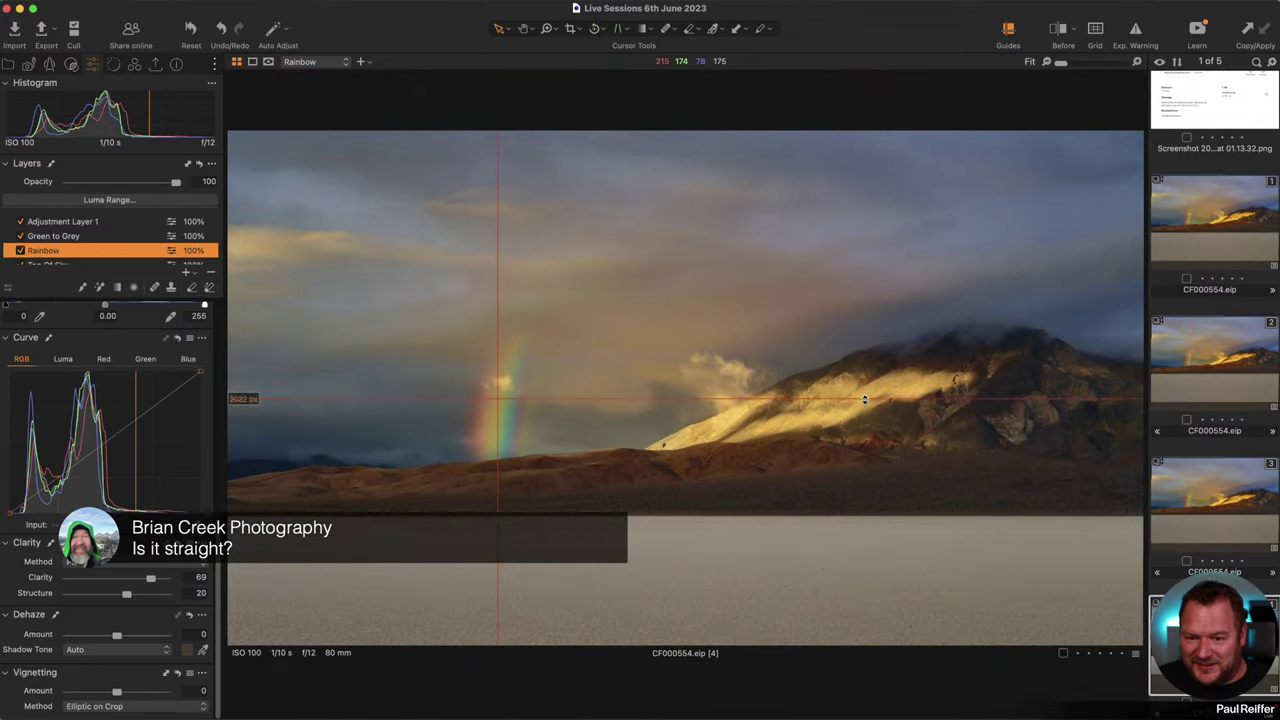
left_click_drag(865, 399, 904, 515)
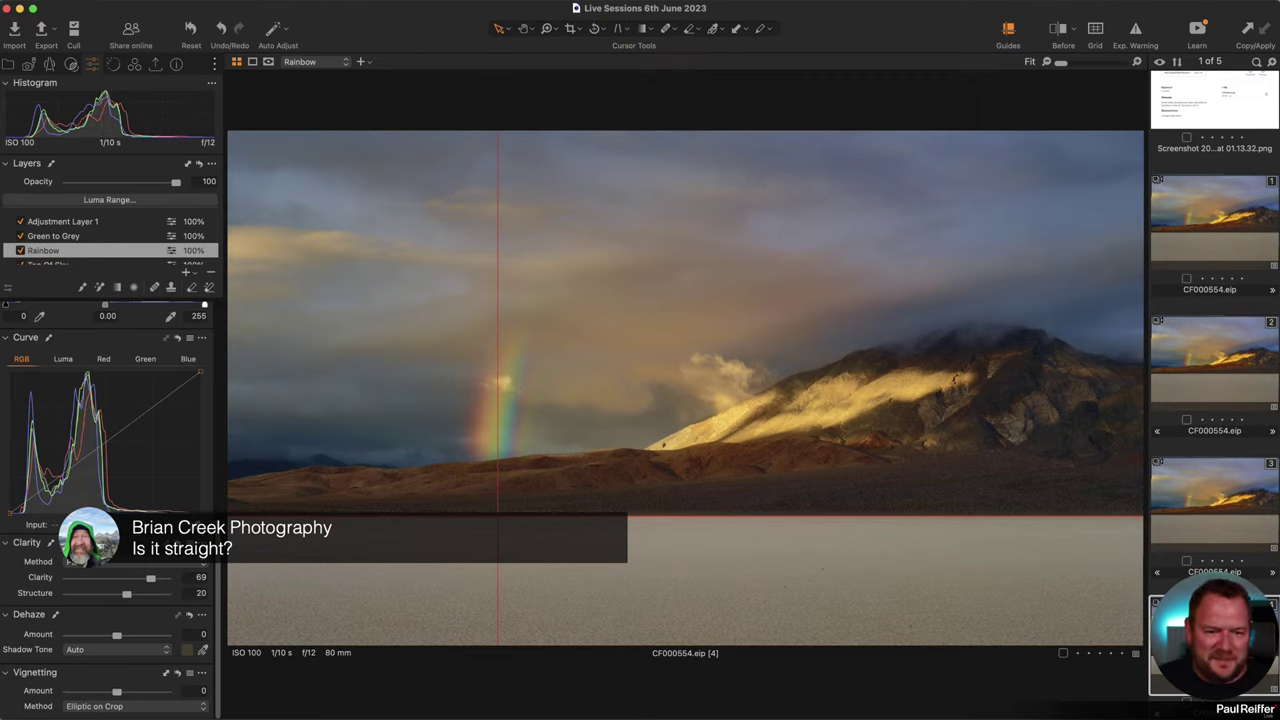
left_click(1007, 33)
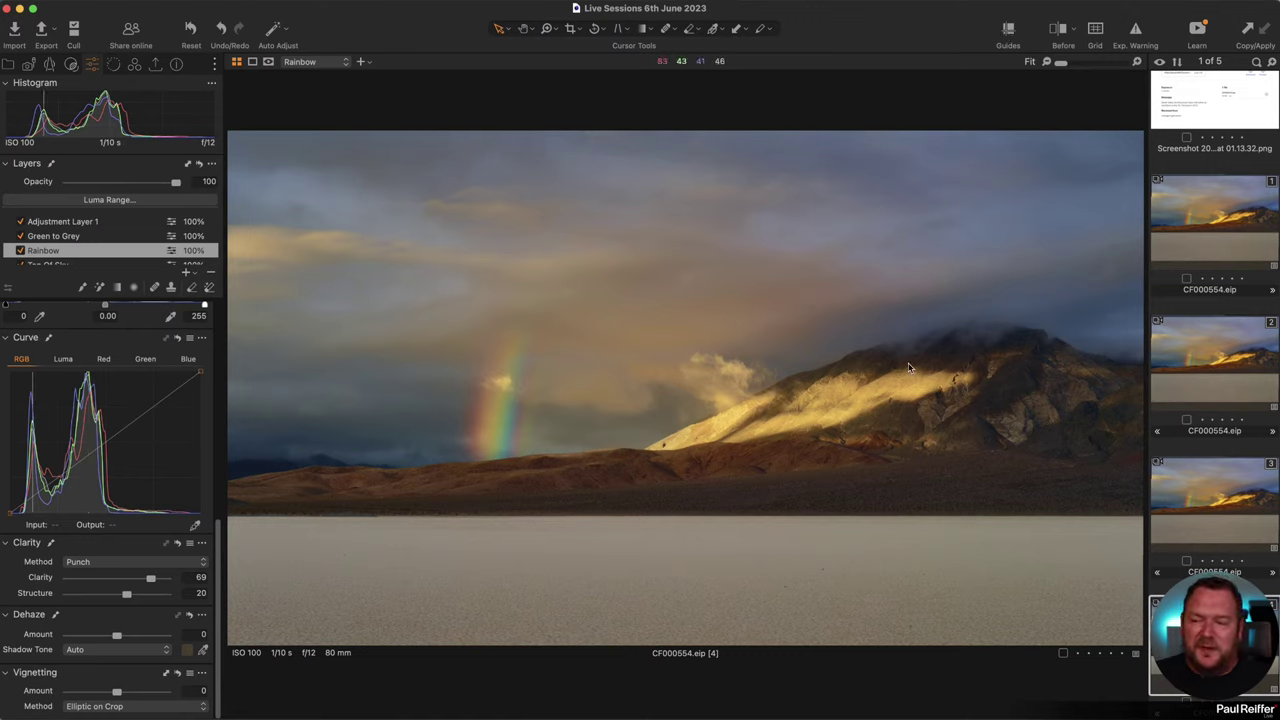
Open the six-image user collection and inspect its Sky inside window and inside window layers.
left_click(9, 65)
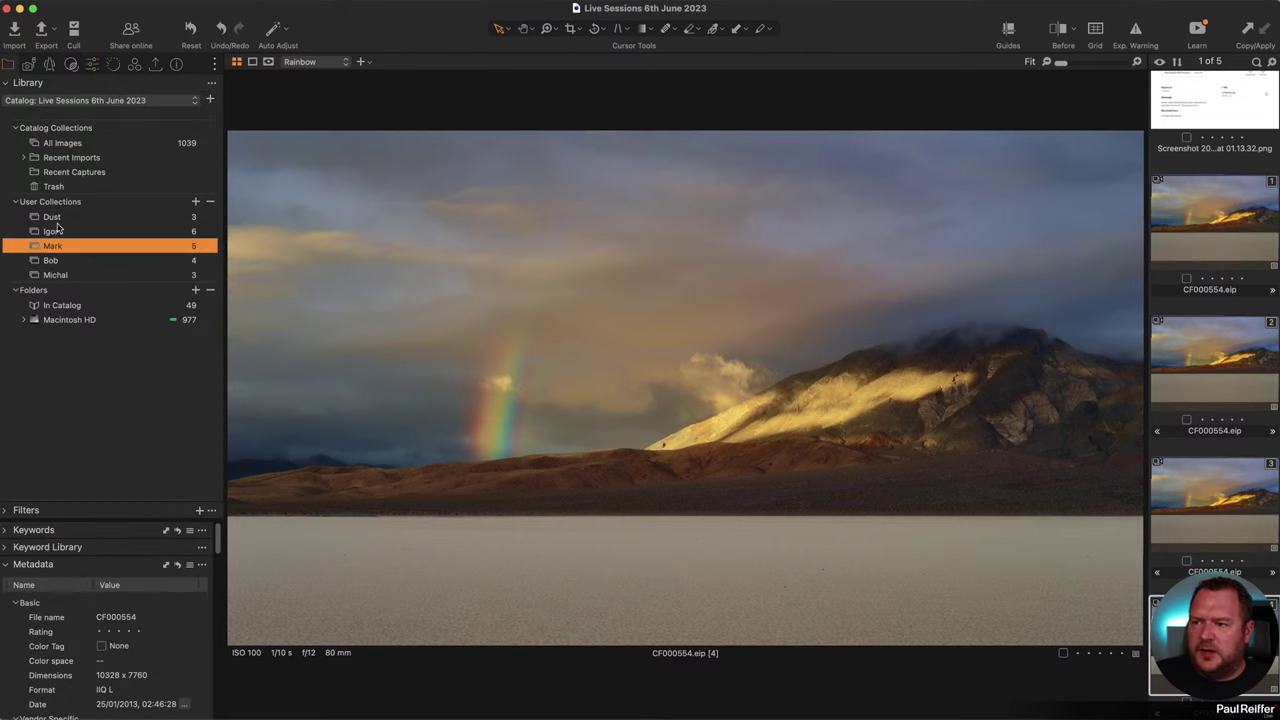
left_click(52, 231)
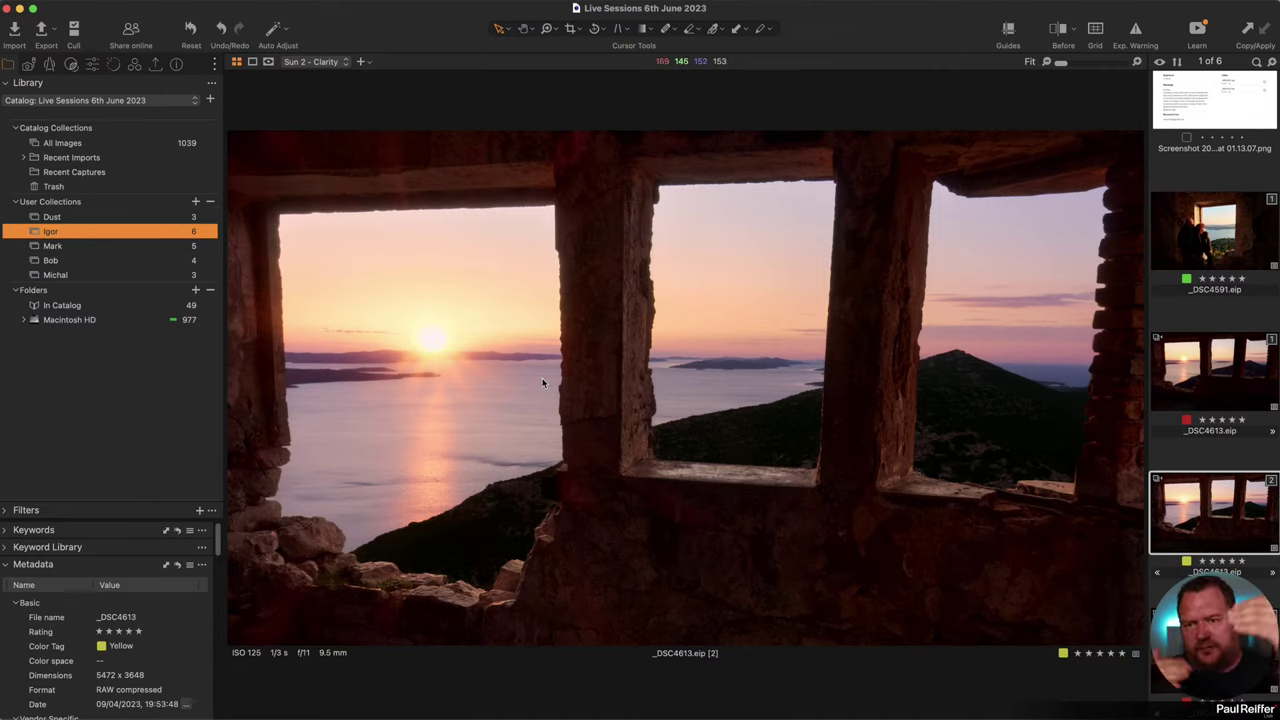
left_click(134, 64)
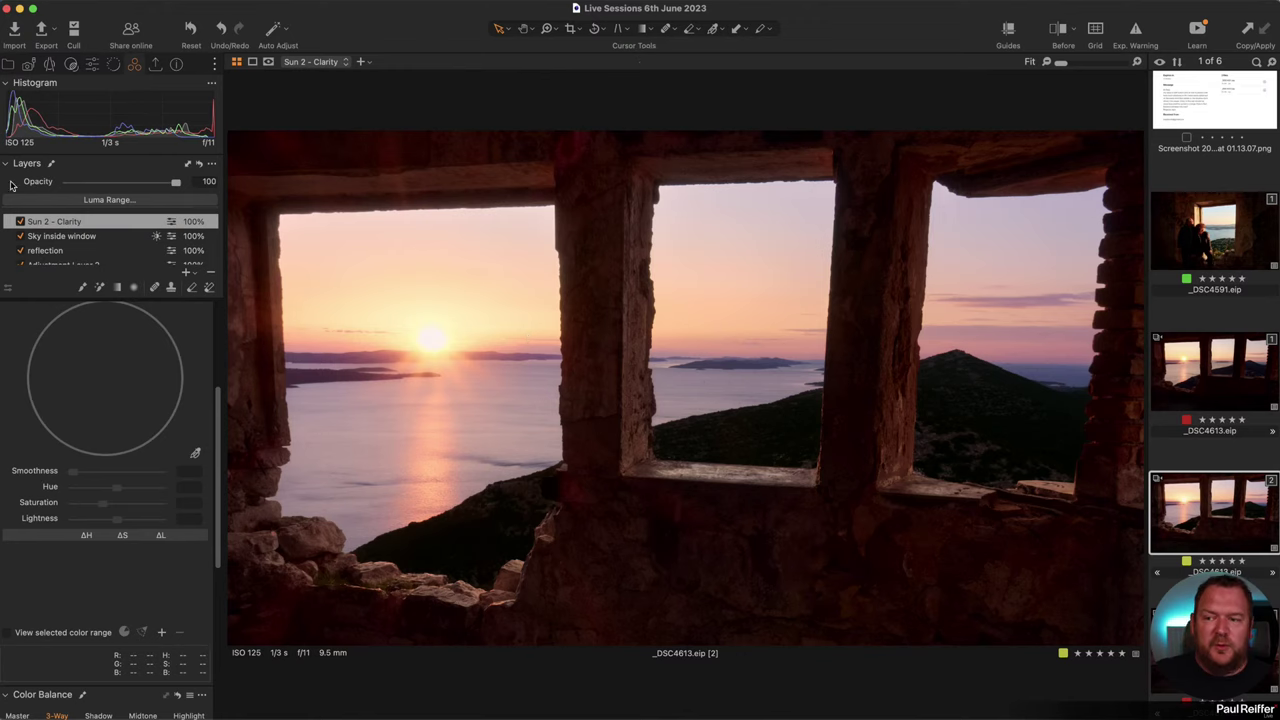
scroll(108, 395, "up", 5)
scroll(108, 395, "down", 8)
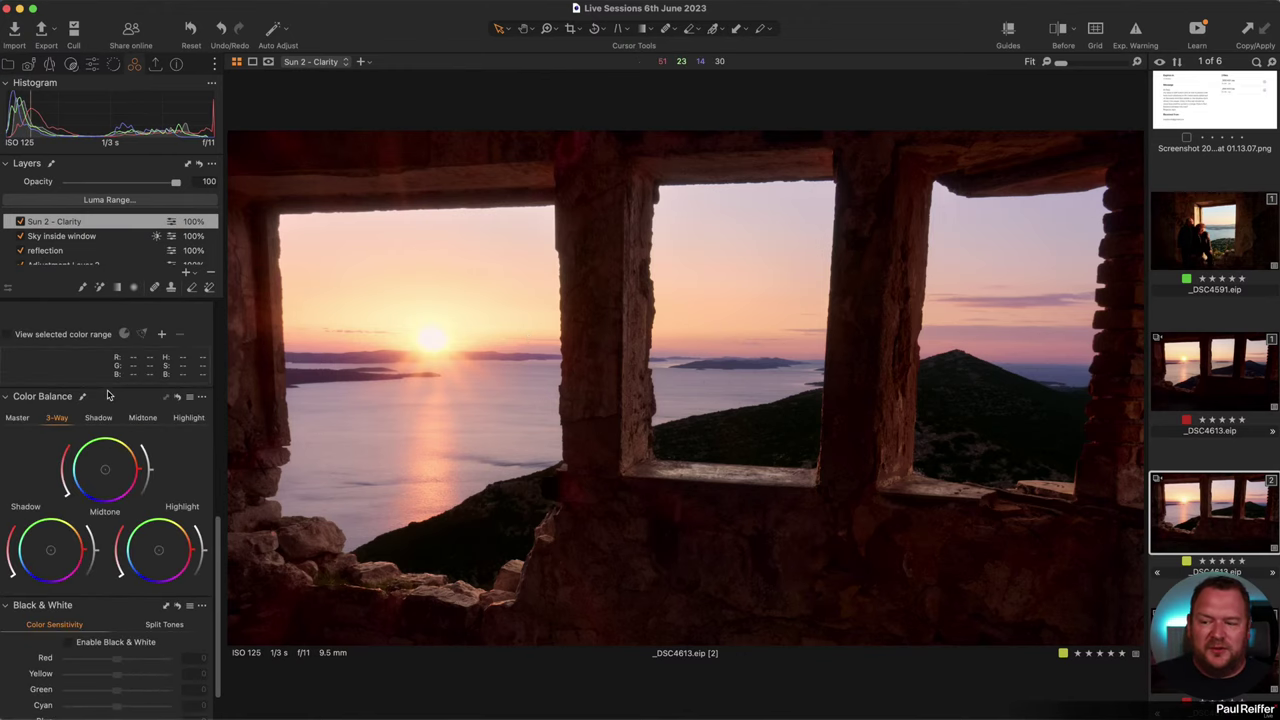
left_click(70, 237)
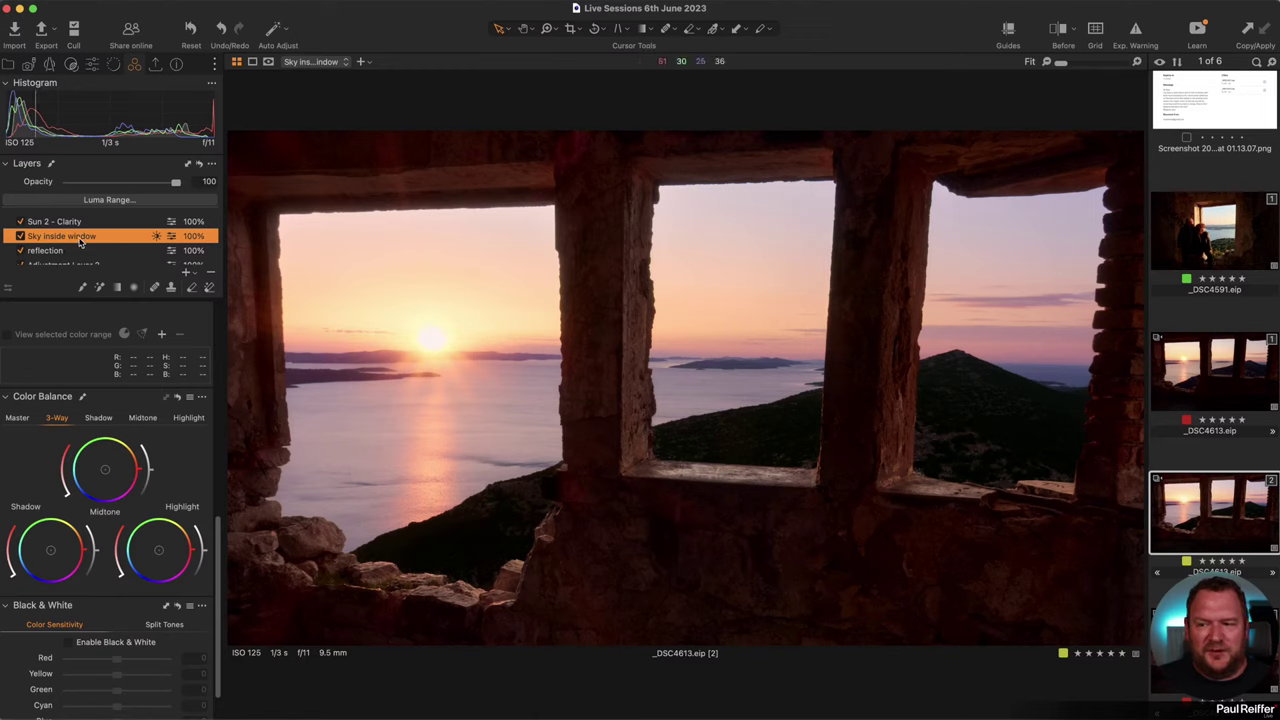
scroll(75, 240, "down", 3)
scroll(75, 247, "down", 1)
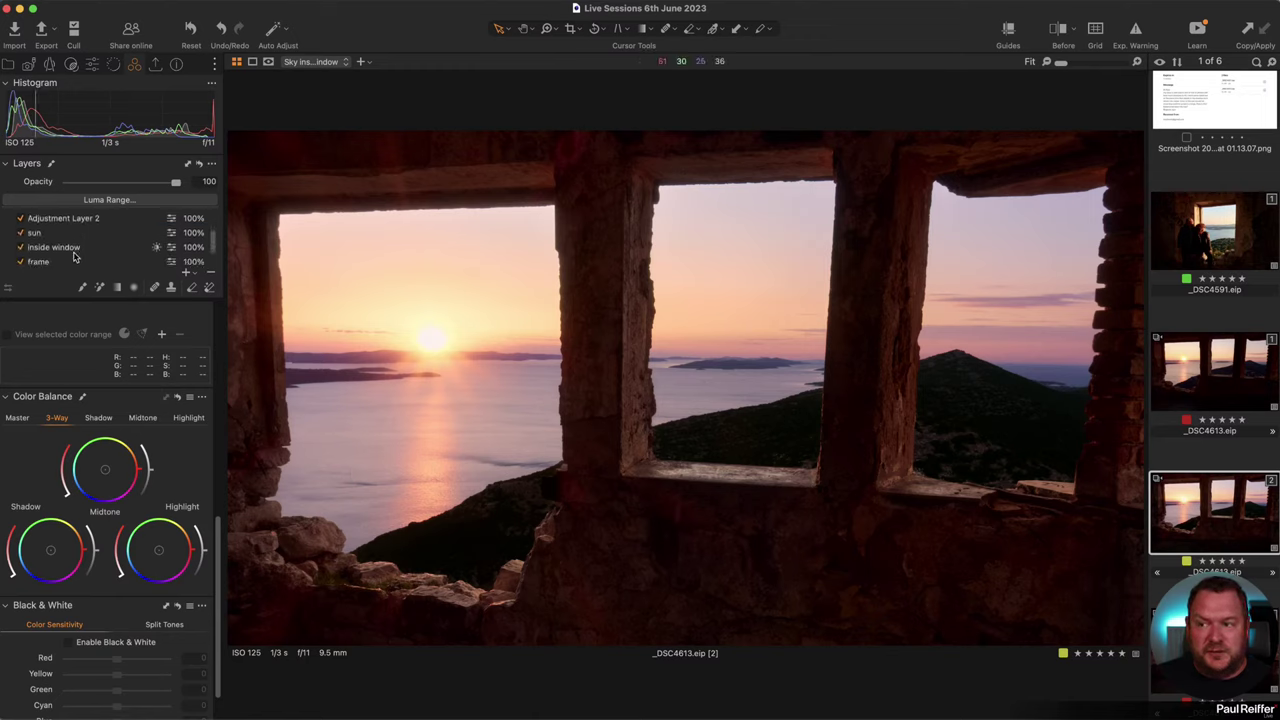
left_click(66, 246)
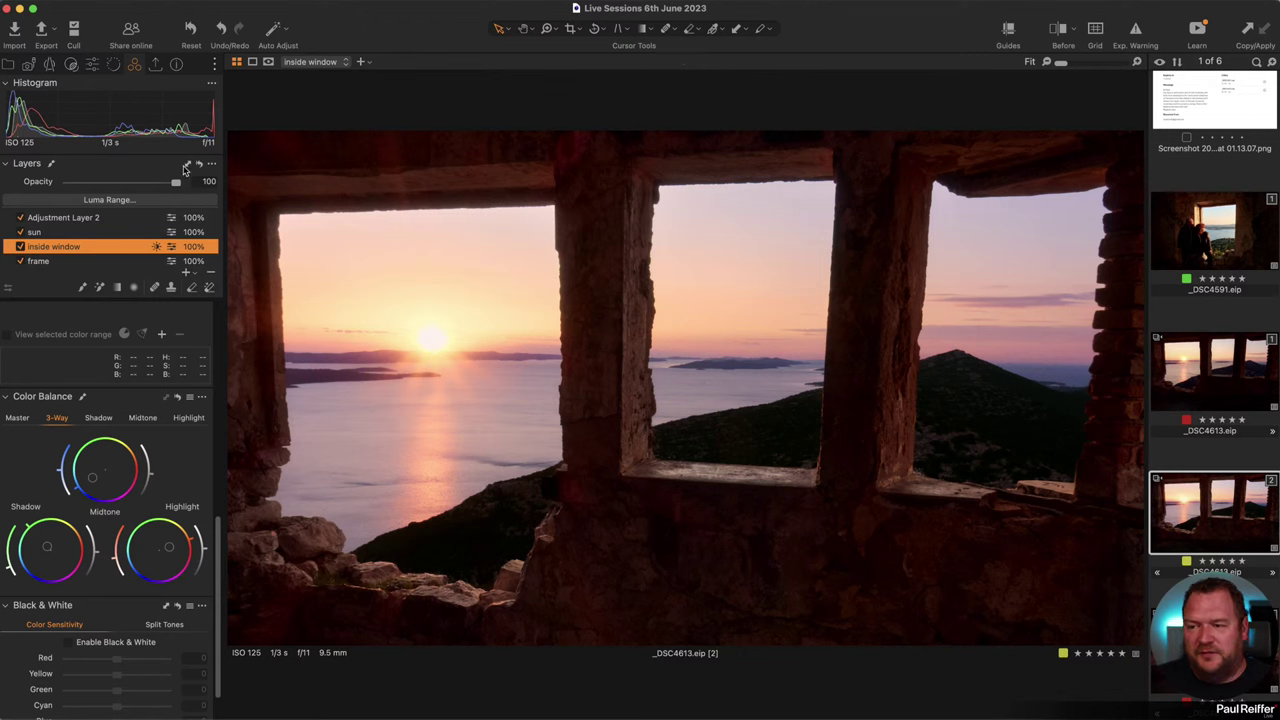
Open the Dust collection's CF000428 and switch off its Adjustment Layer 1.
left_click(14, 64)
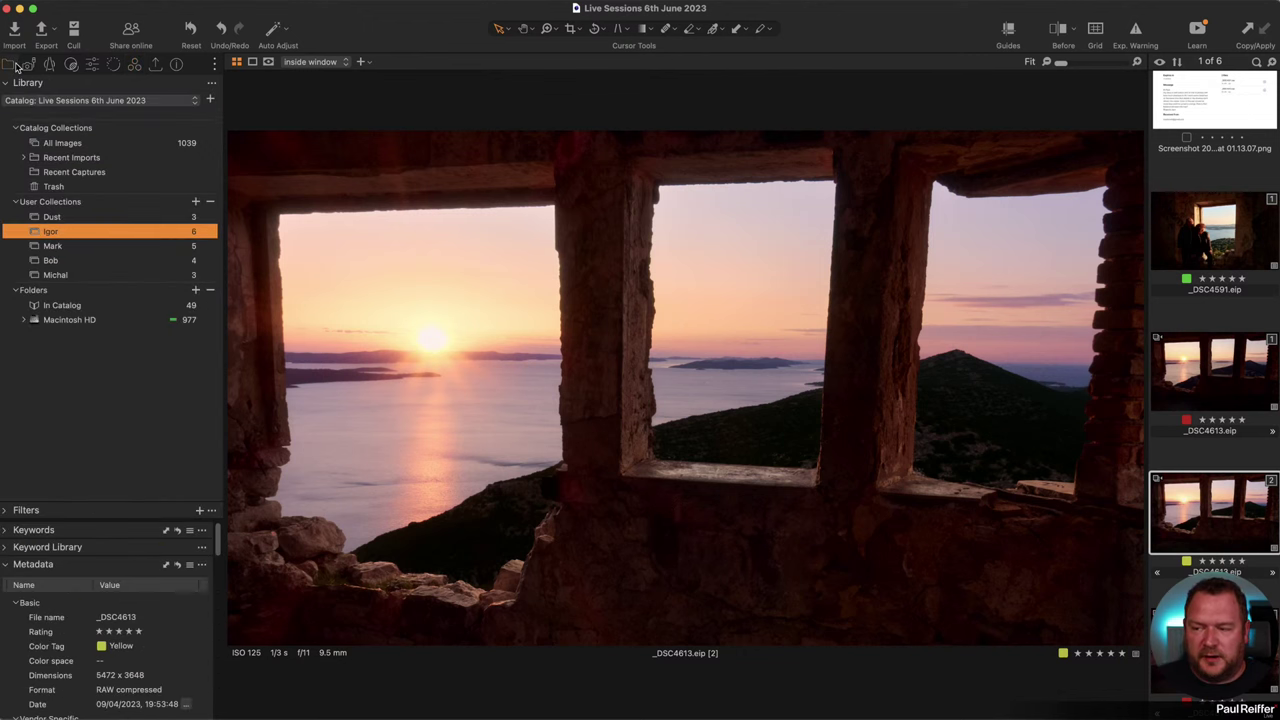
left_click(83, 223)
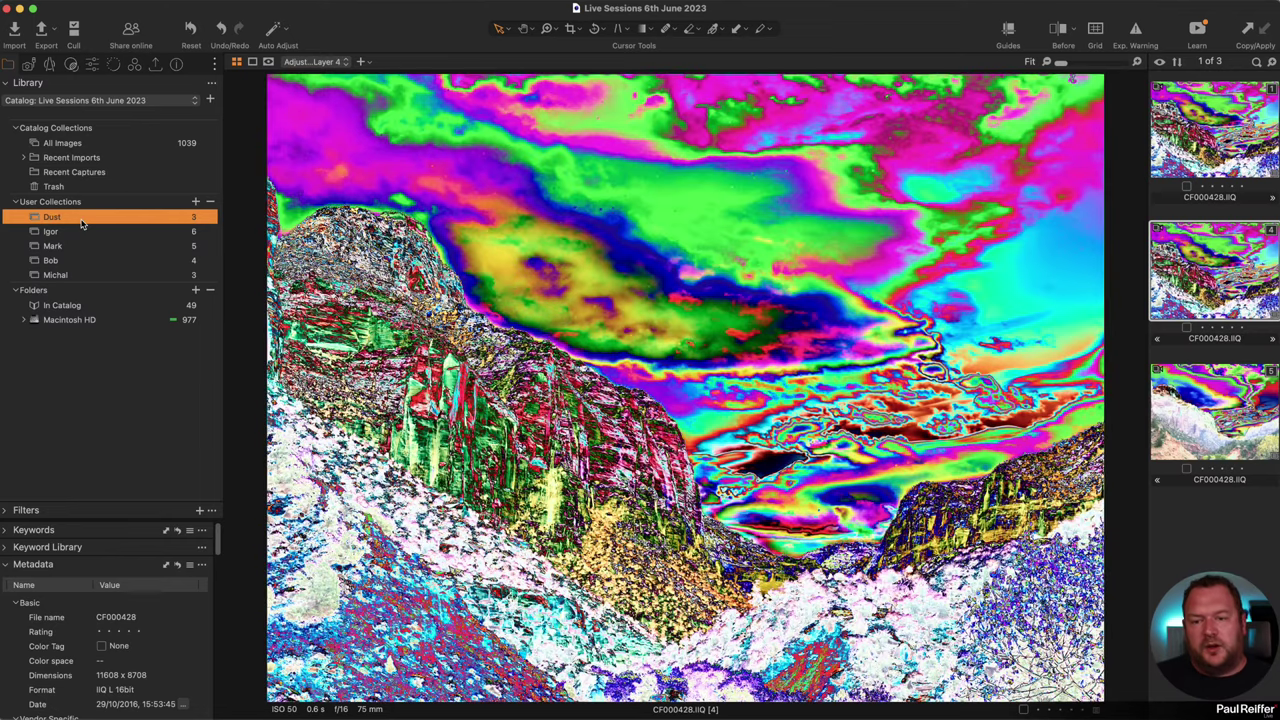
left_click(88, 65)
left_click(20, 251)
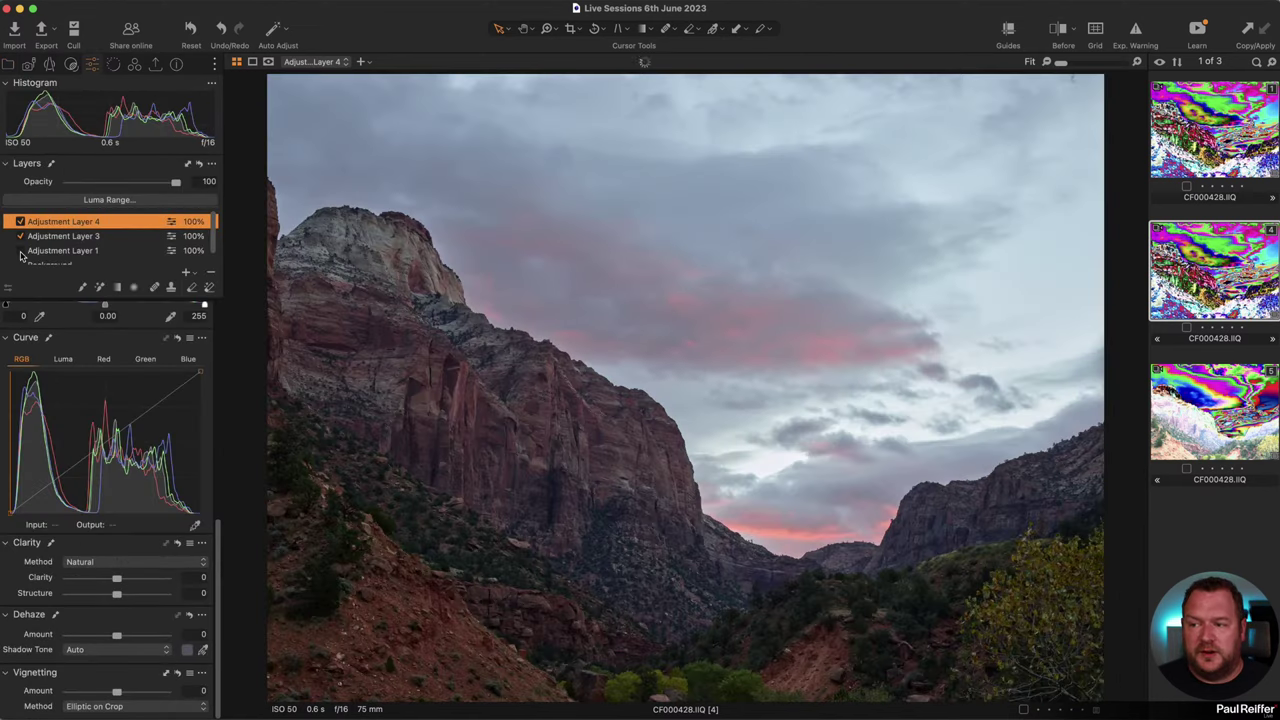